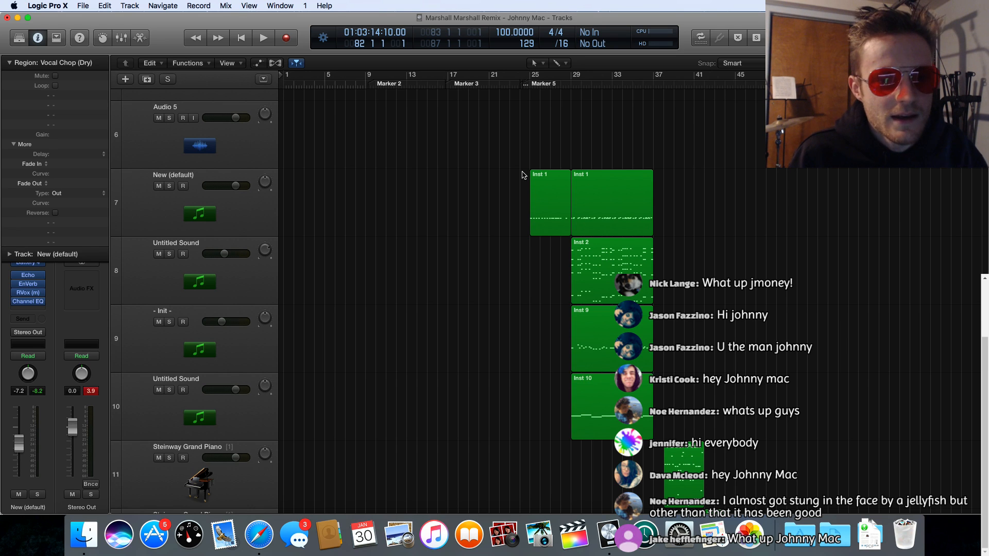
# Step: Survey the arrangement from the start of the Lead Vocal Dry region to the Vocal Chop region on Audio 2
pyautogui.scroll(2, 522, 175)
pyautogui.scroll(5, 522, 176)
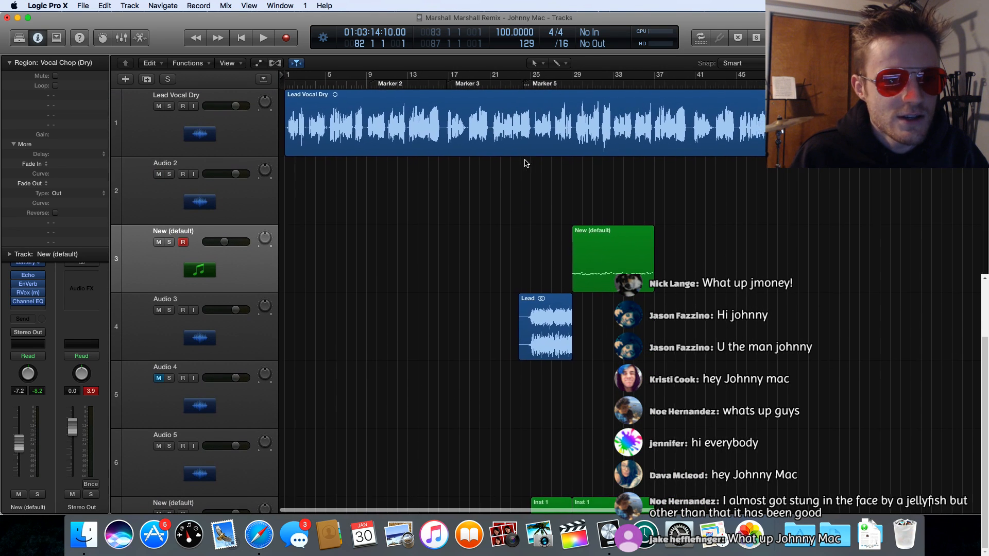
pyautogui.hscroll(3, 530, 160)
pyautogui.hscroll(4, 545, 145)
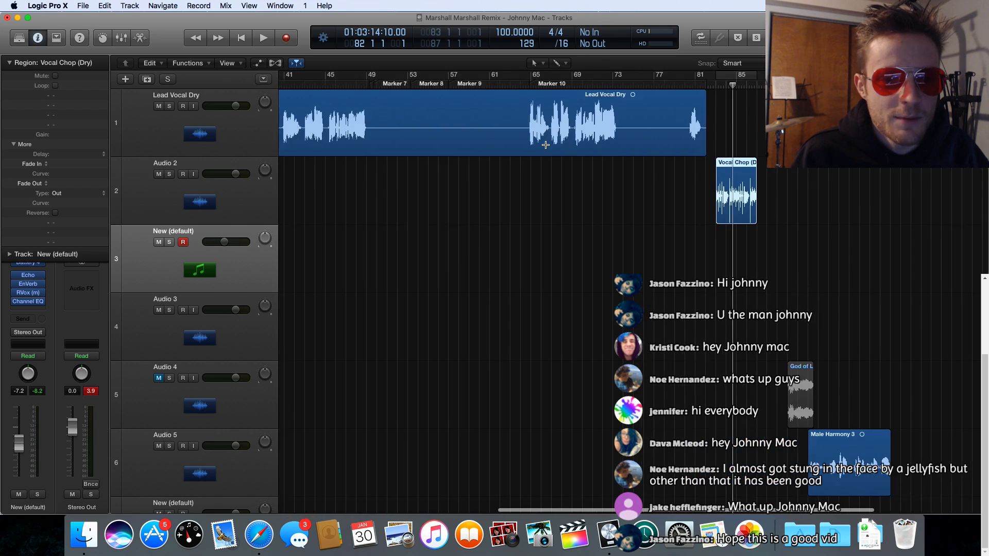
pyautogui.hscroll(-7, 546, 144)
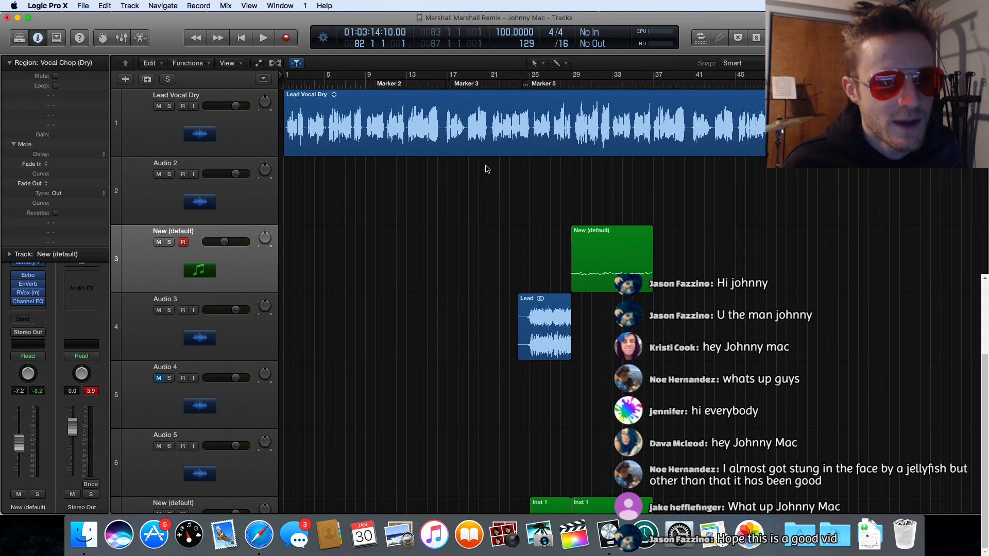
pyautogui.hscroll(9, 700, 209)
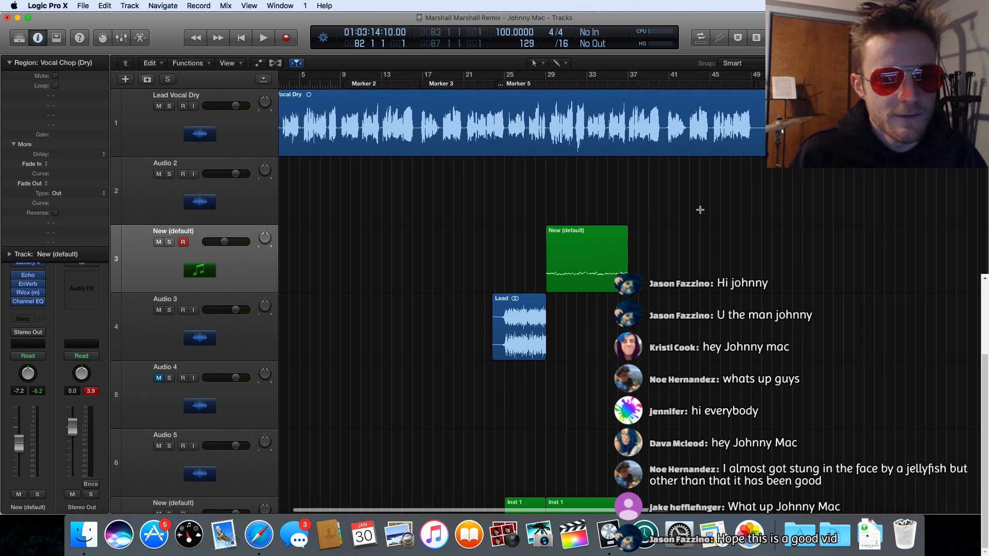
pyautogui.hscroll(7, 700, 210)
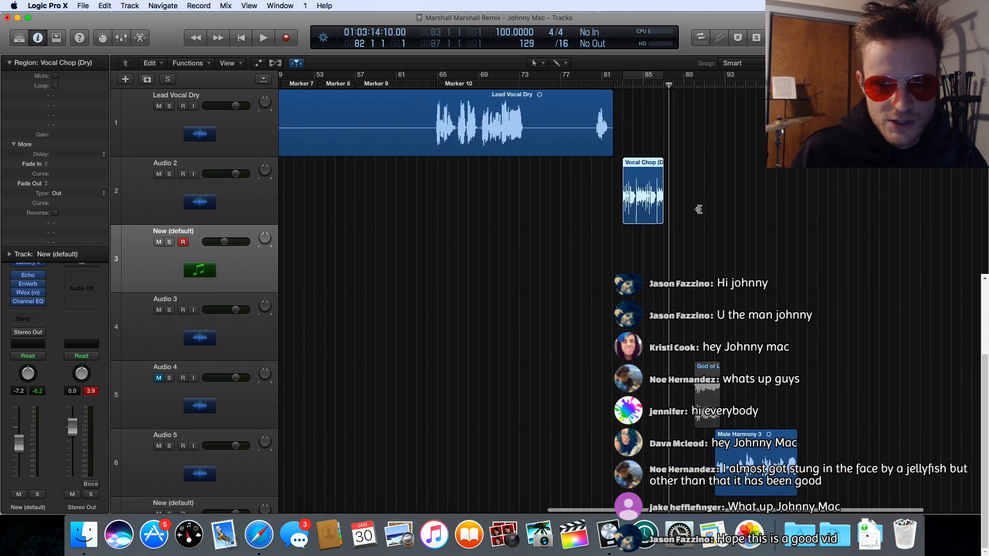
pyautogui.hscroll(-7, 699, 210)
pyautogui.hscroll(-8, 698, 210)
# Step: Inspect the Inst 1 and Inst 9 MIDI regions at Marker 5 on the instrument tracks, leaving Inst 9 selected
pyautogui.scroll(-5, 697, 210)
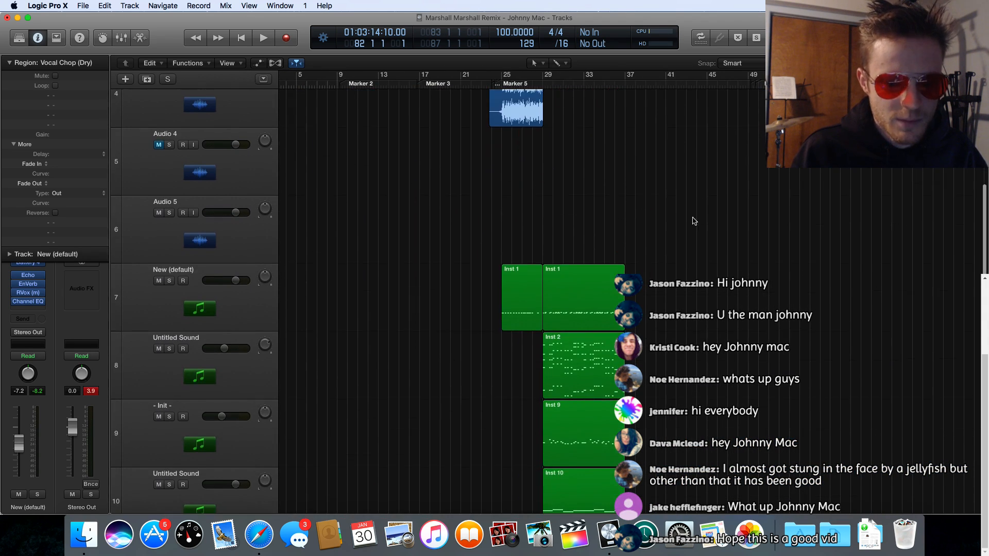
pyautogui.click(566, 295)
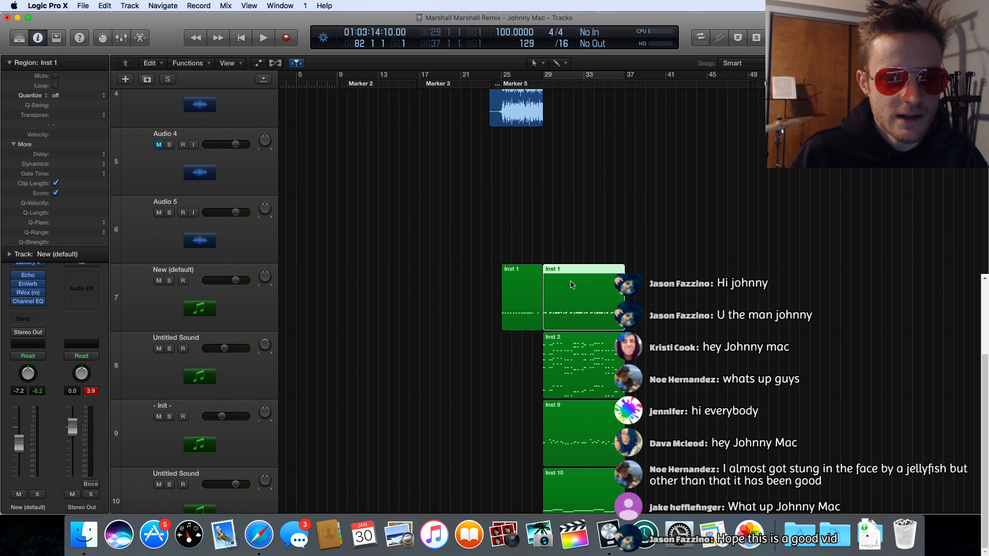
pyautogui.click(592, 420)
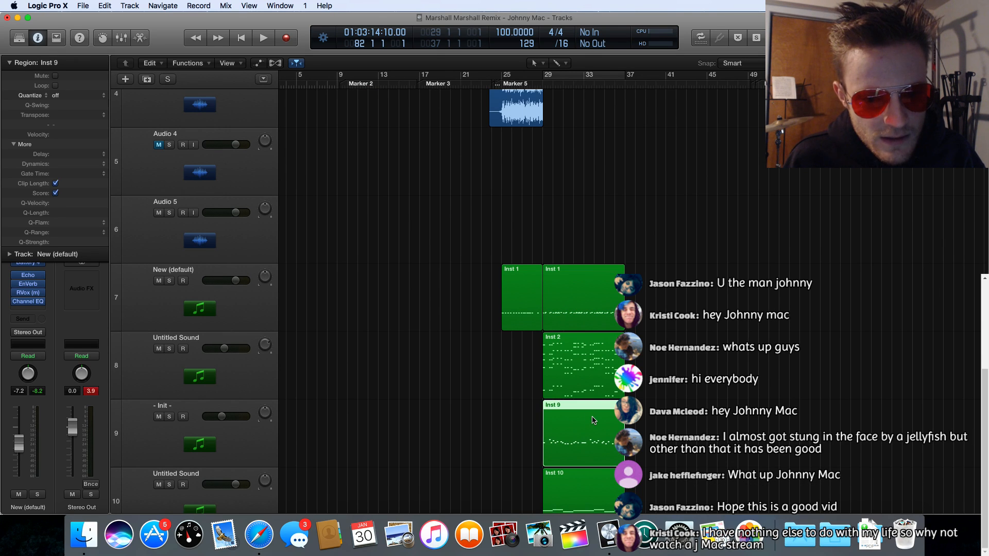
pyautogui.click(575, 284)
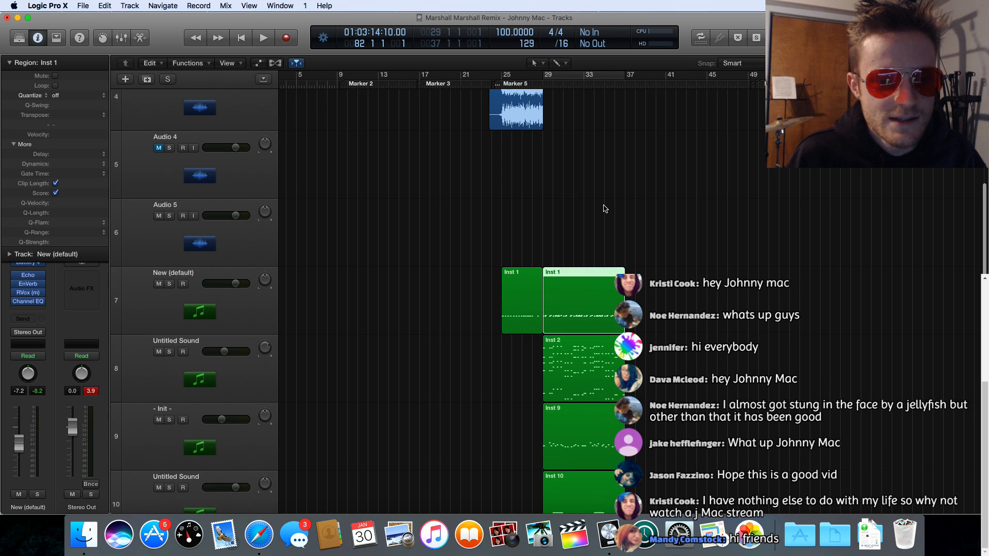
pyautogui.scroll(5, 605, 211)
pyautogui.scroll(-8, 603, 209)
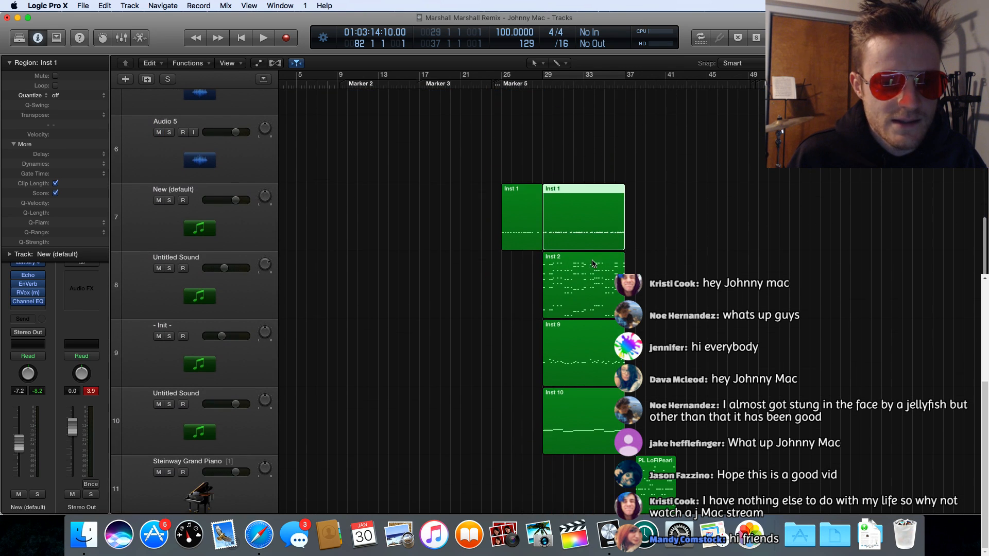
pyautogui.click(592, 341)
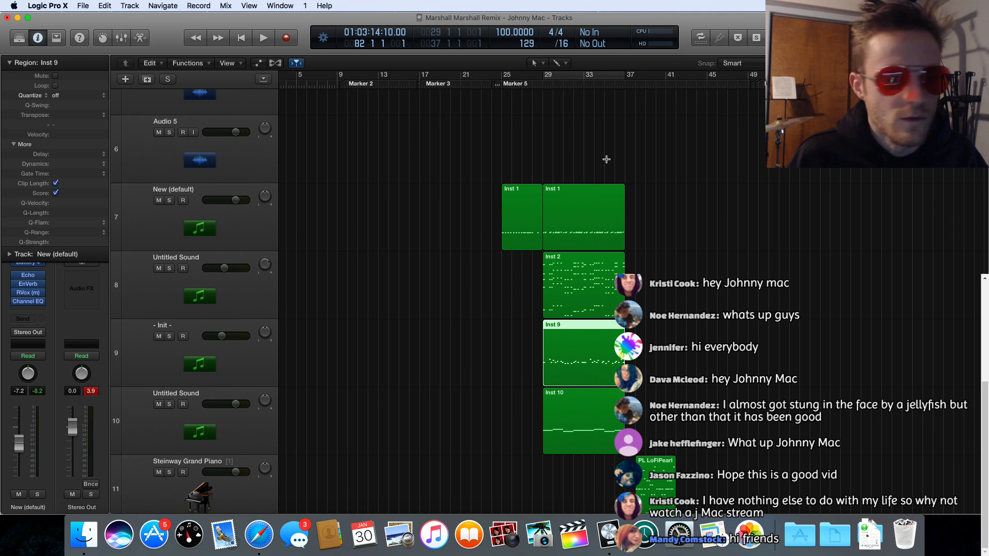
# Step: Examine the Lead Vocal Dry track along the timeline against the section markers, from Marker 2 through Marker 10
pyautogui.scroll(10, 606, 159)
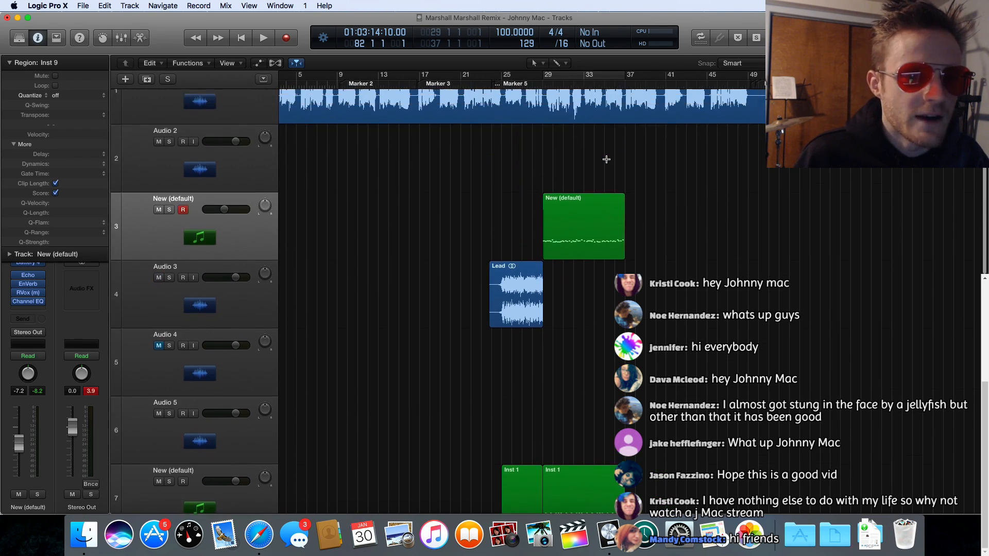
pyautogui.scroll(2, 607, 159)
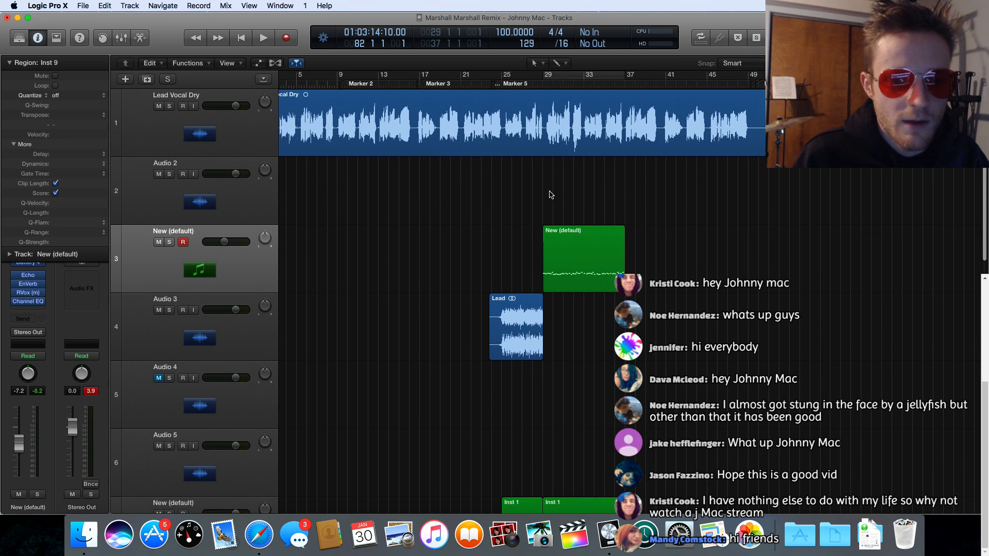
pyautogui.hscroll(-3, 550, 194)
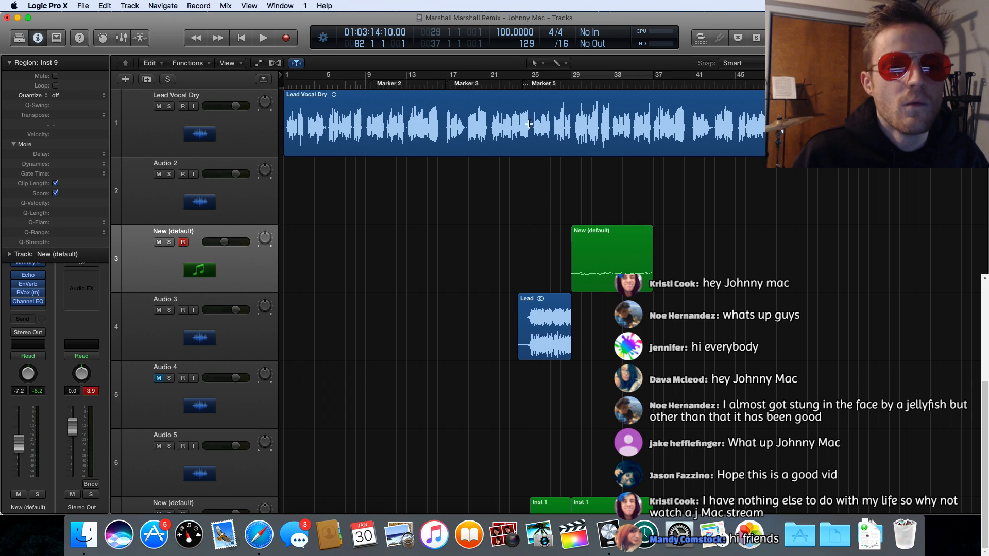
pyautogui.scroll(-1, 455, 94)
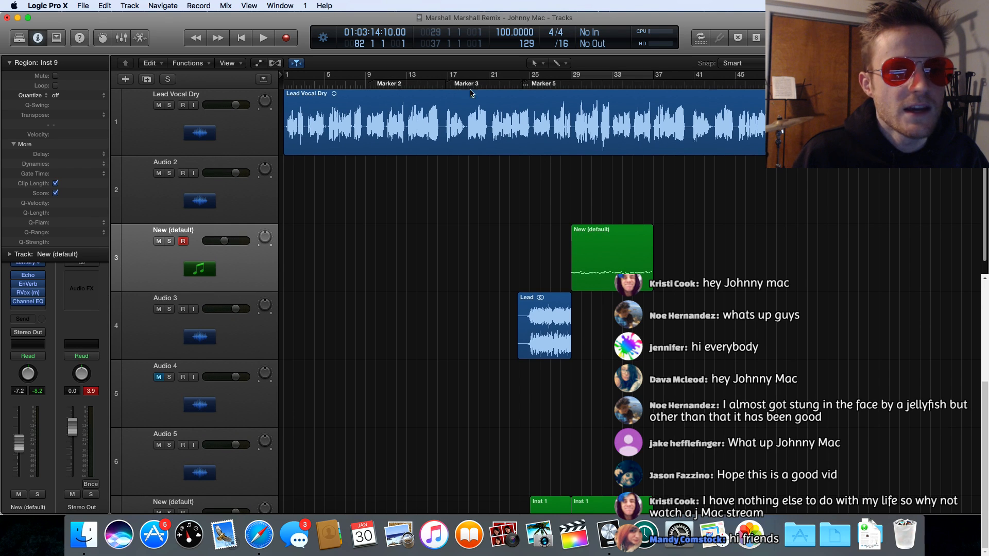
pyautogui.hscroll(10, 505, 91)
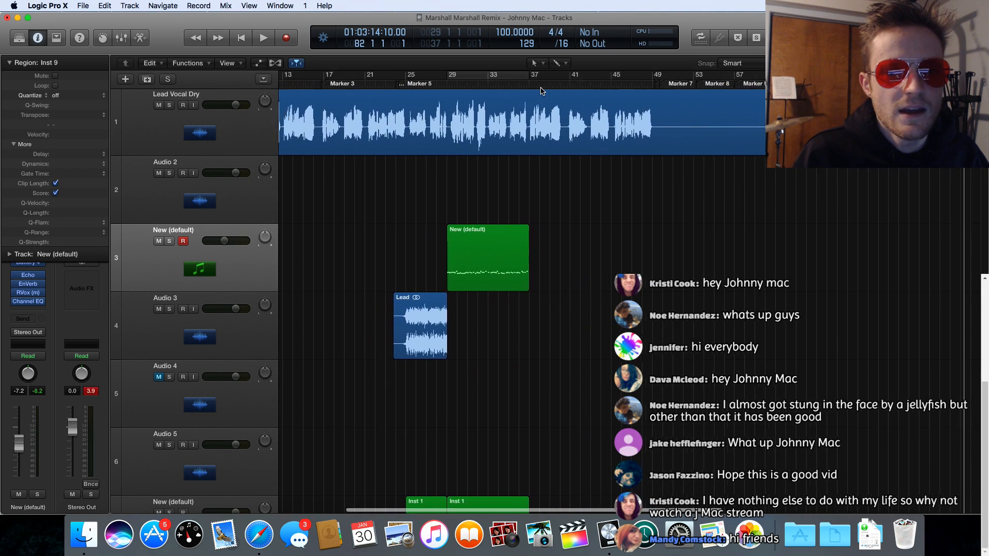
pyautogui.hscroll(5, 567, 93)
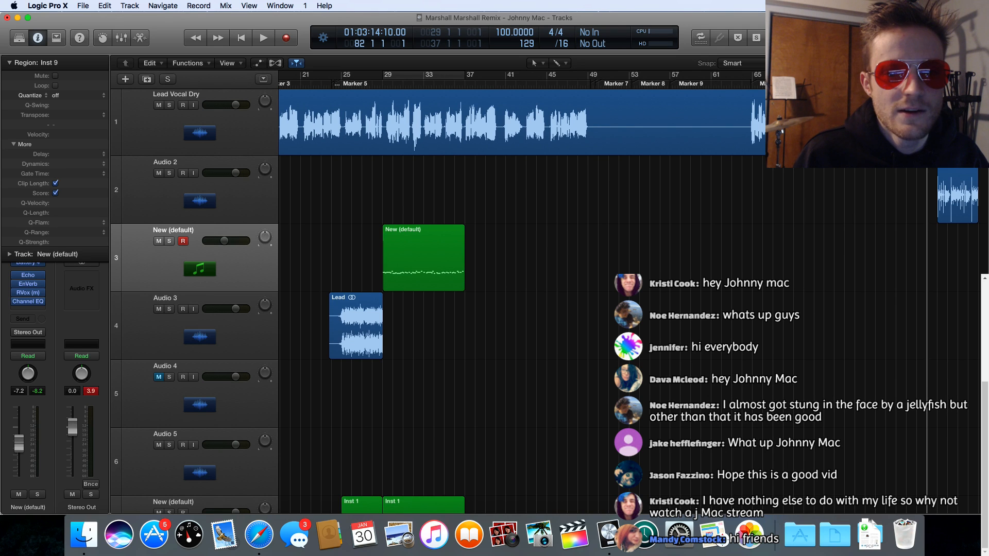
pyautogui.hscroll(-15, 647, 80)
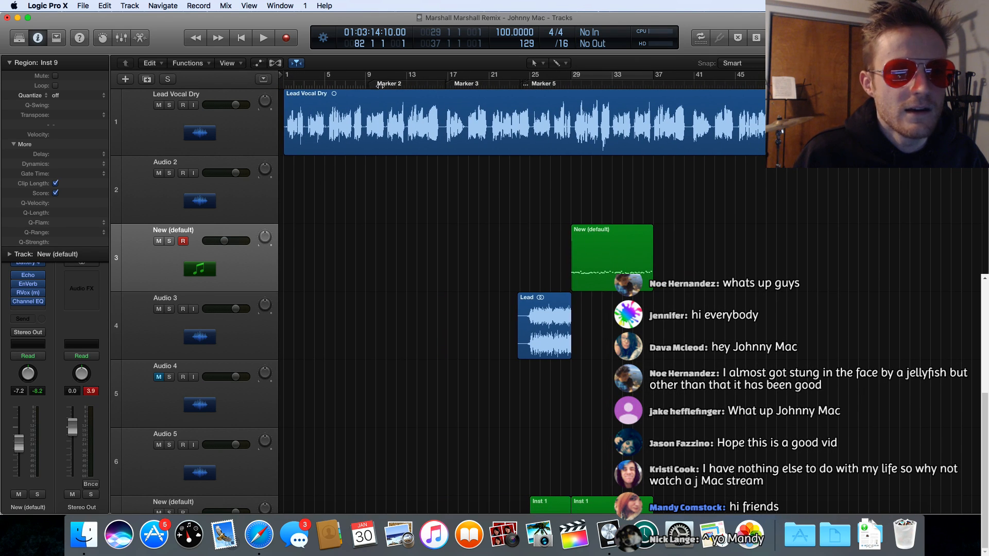
pyautogui.hscroll(15, 537, 86)
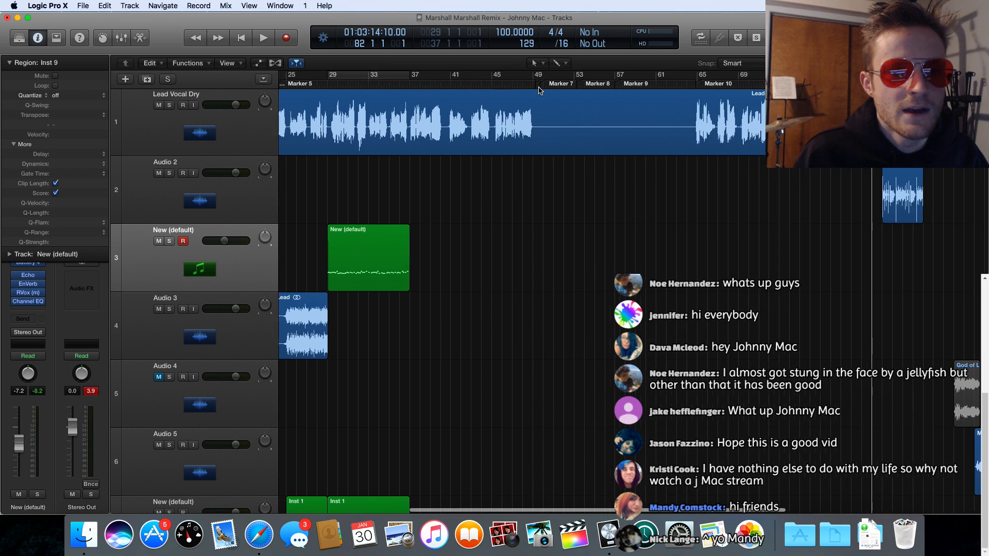
pyautogui.hscroll(-12, 515, 86)
pyautogui.hscroll(-4, 511, 86)
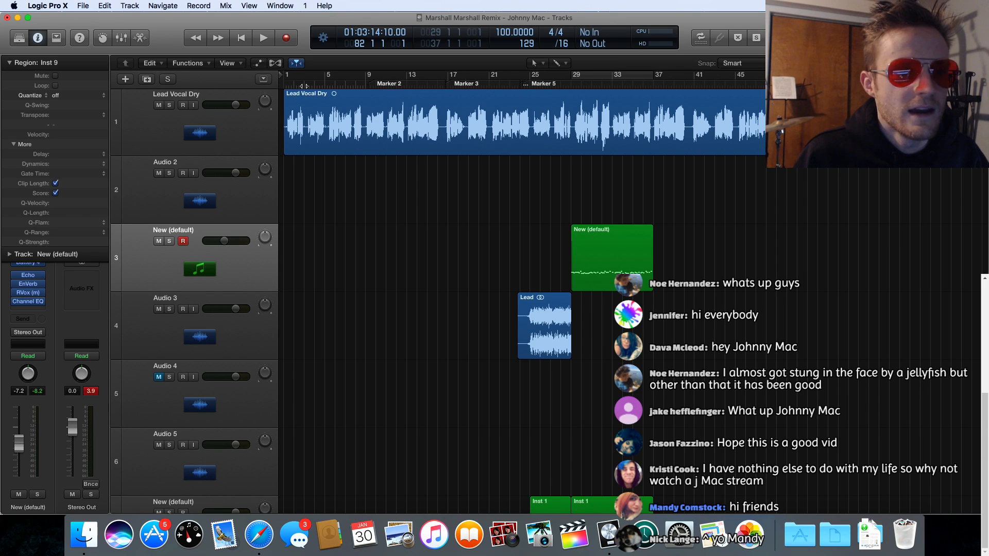
pyautogui.hscroll(1, 303, 86)
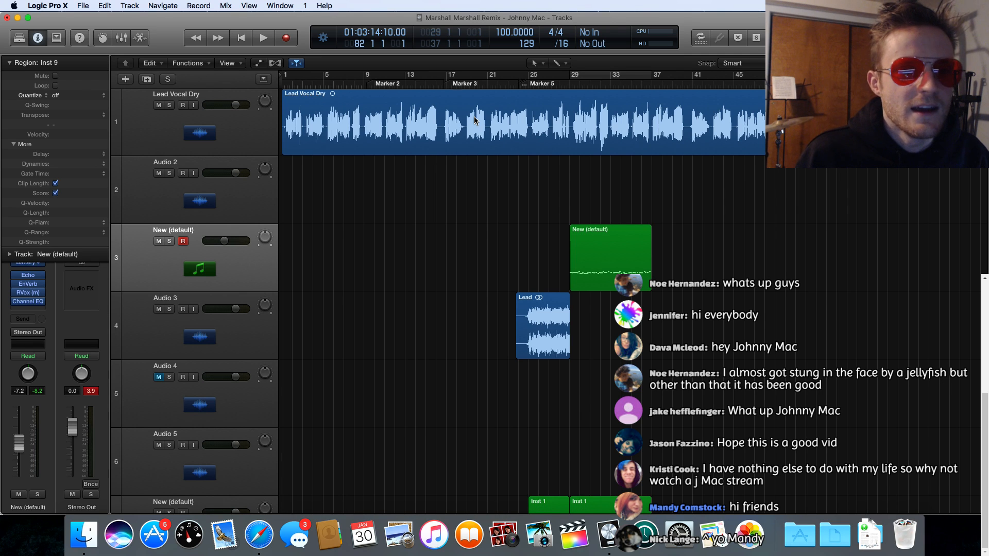
pyautogui.hscroll(3, 492, 128)
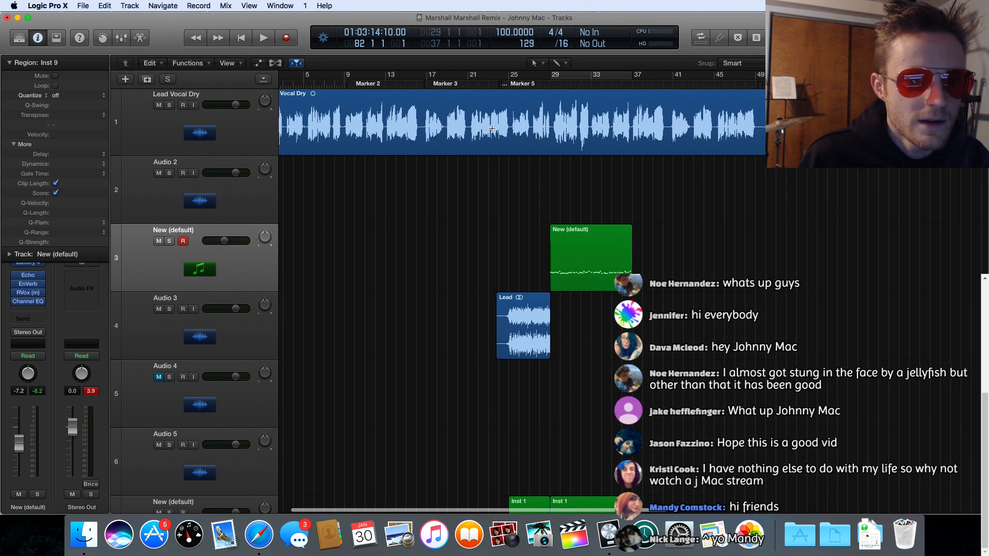
pyautogui.hscroll(-3, 492, 128)
# Step: Look through the lower instrument tracks, including the MIDI regions on the Steinway Grand Piano tracks 11 to 15
pyautogui.scroll(-2, 621, 223)
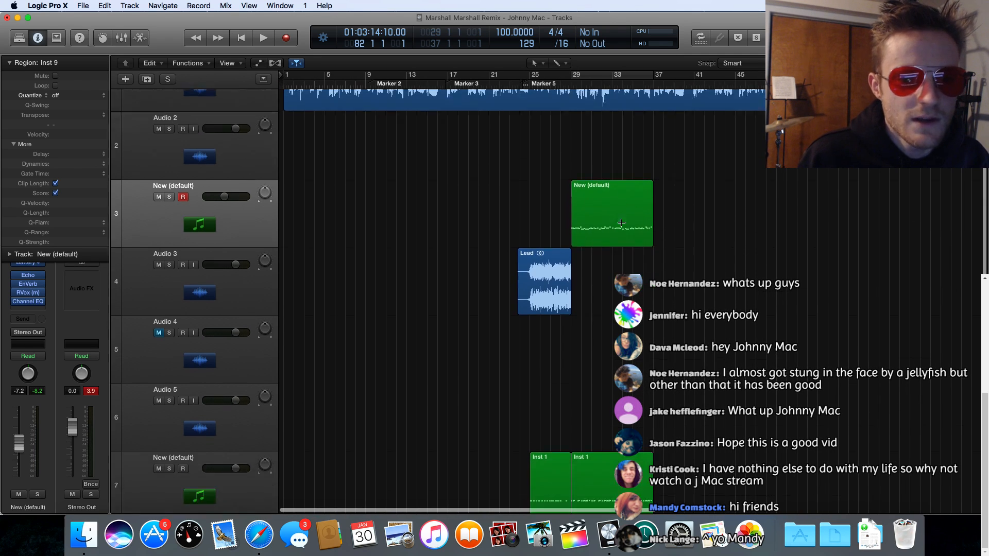
pyautogui.scroll(-15, 622, 223)
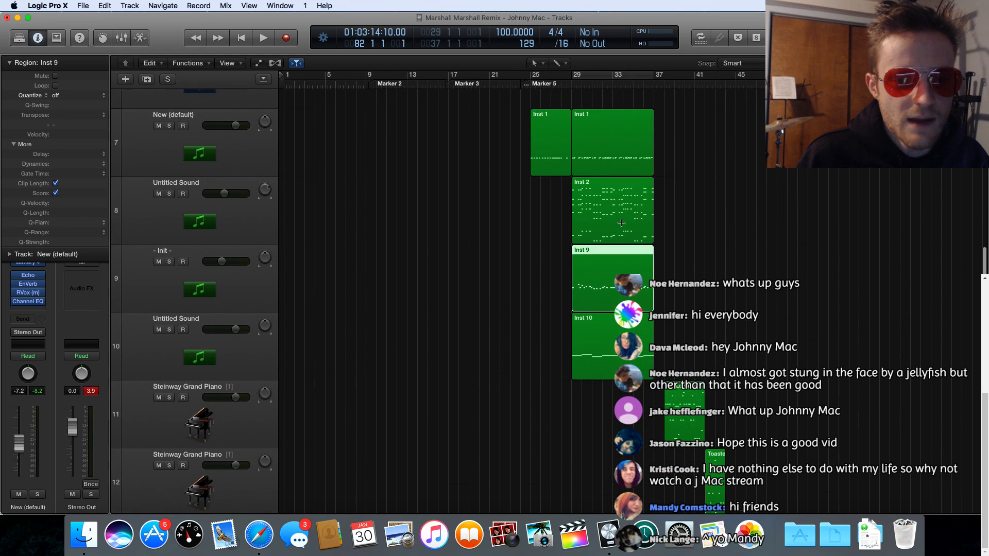
pyautogui.scroll(-9, 622, 222)
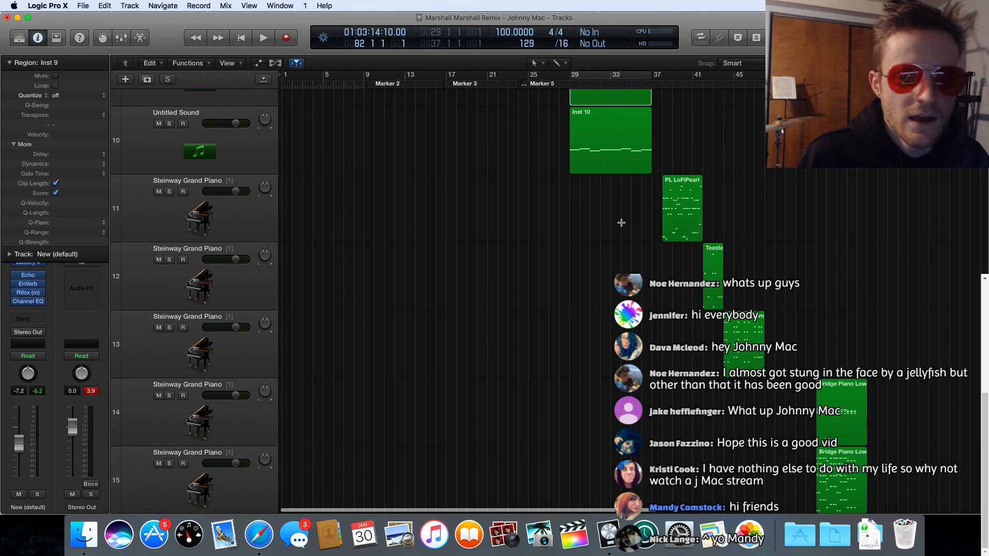
pyautogui.hscroll(10, 622, 222)
pyautogui.scroll(-1, 621, 223)
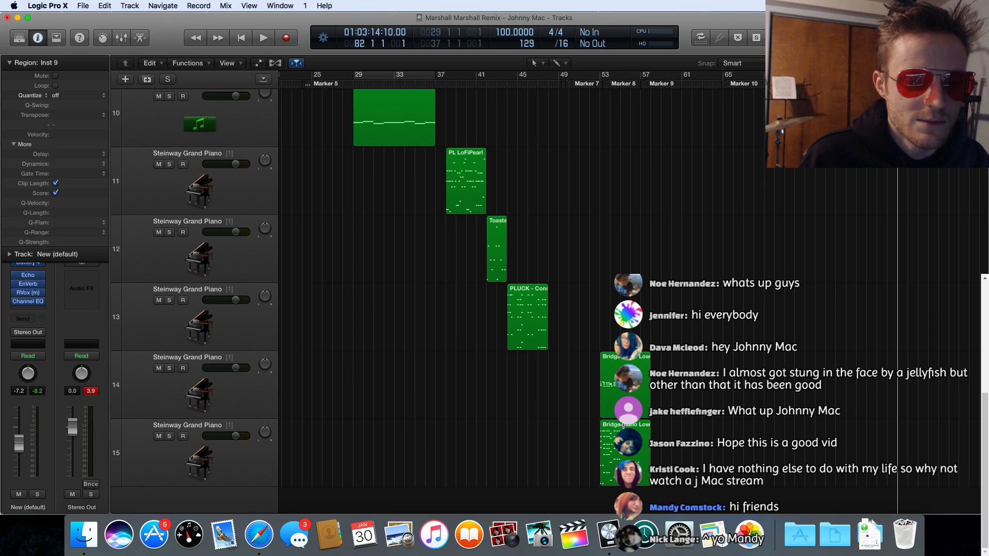
pyautogui.hscroll(1, 532, 321)
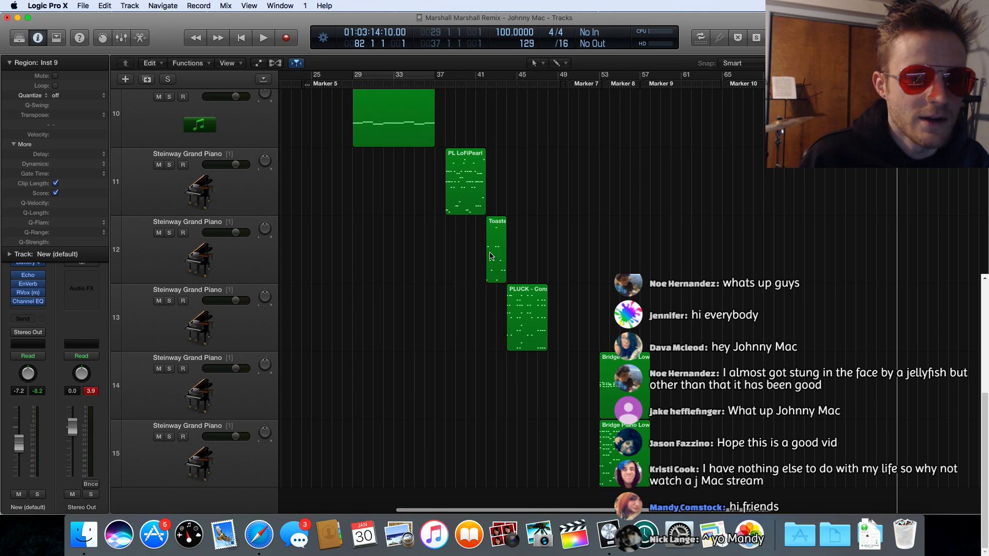
pyautogui.hscroll(-4, 477, 197)
pyautogui.hscroll(-4, 477, 196)
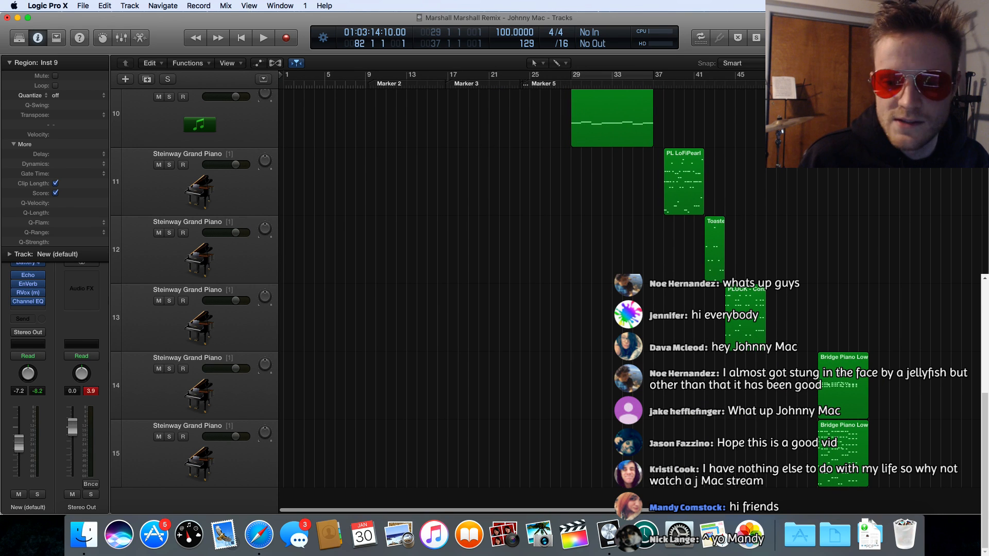
# Step: Review the upper tracks again, from the song's start to the Vocal Chop and Male Harmony 3 regions past the lead vocal
pyautogui.scroll(10, 667, 251)
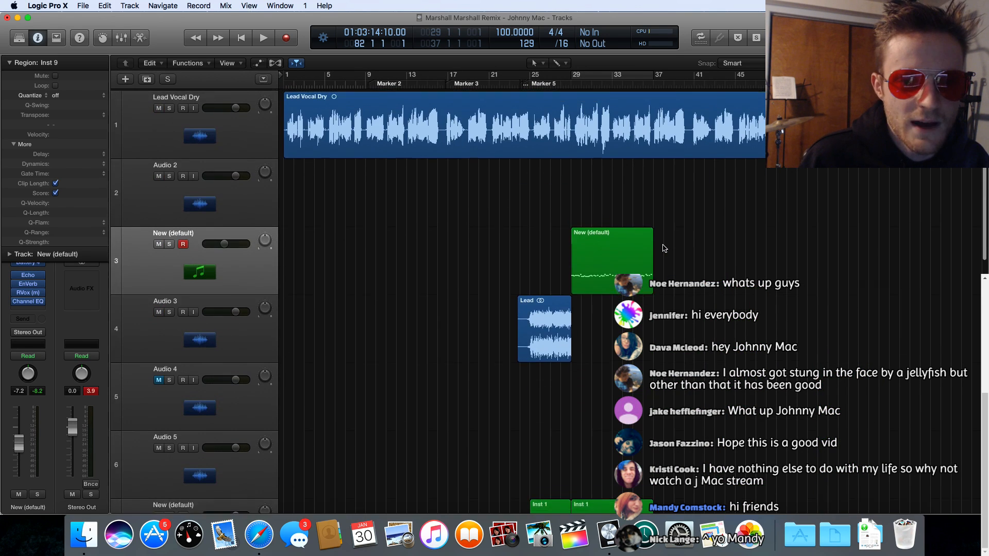
pyautogui.scroll(1, 663, 246)
pyautogui.hscroll(5, 765, 205)
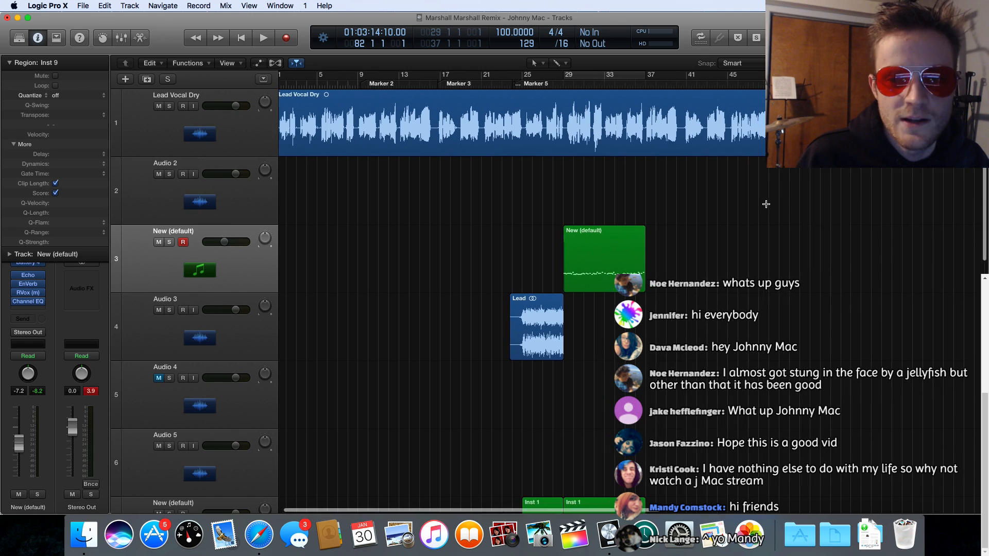
pyautogui.hscroll(1, 765, 205)
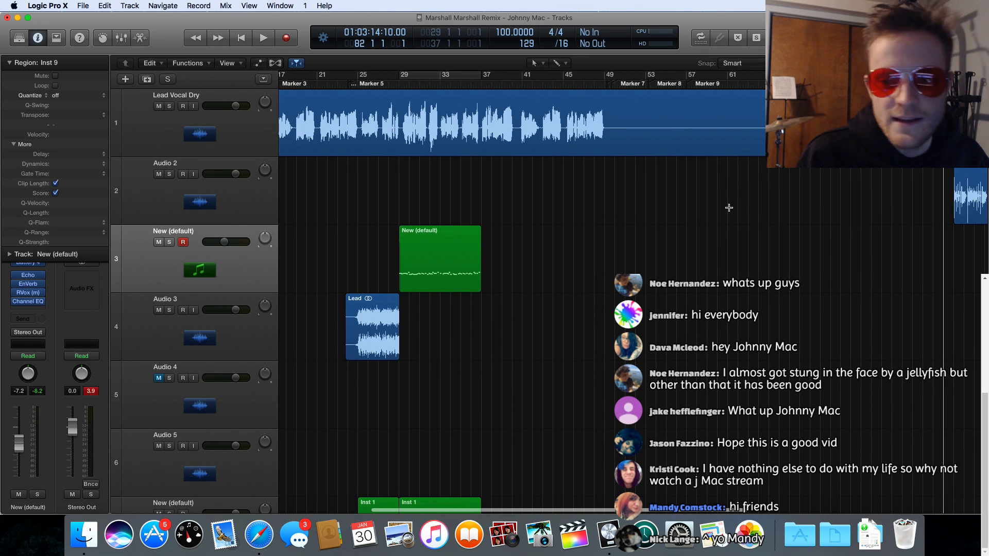
pyautogui.hscroll(-8, 636, 217)
pyautogui.hscroll(6, 634, 216)
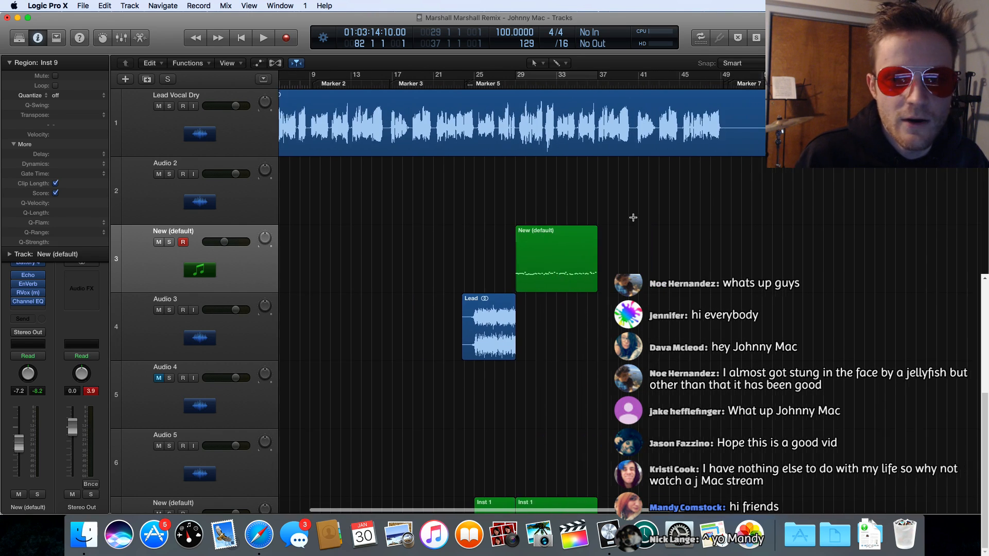
pyautogui.hscroll(10, 633, 217)
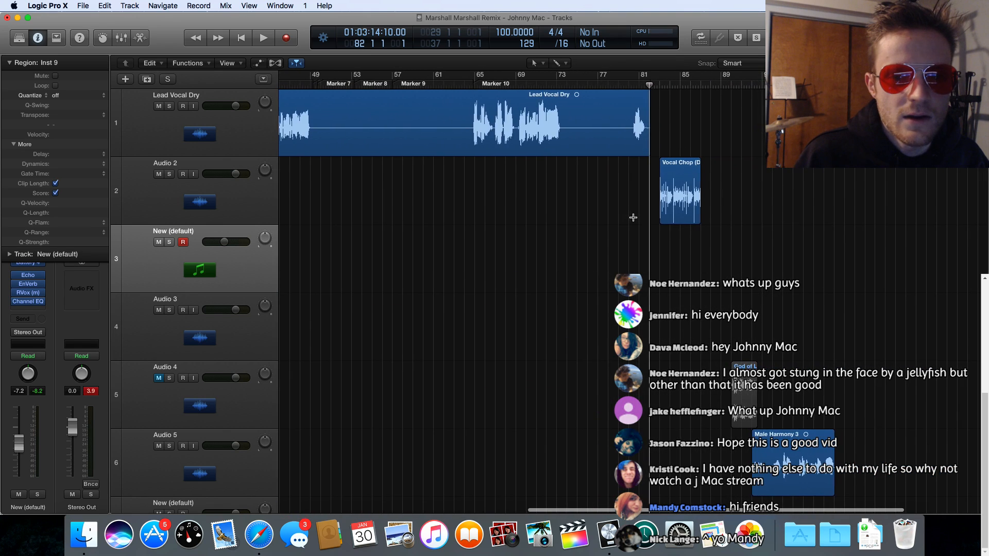
pyautogui.hscroll(1, 633, 217)
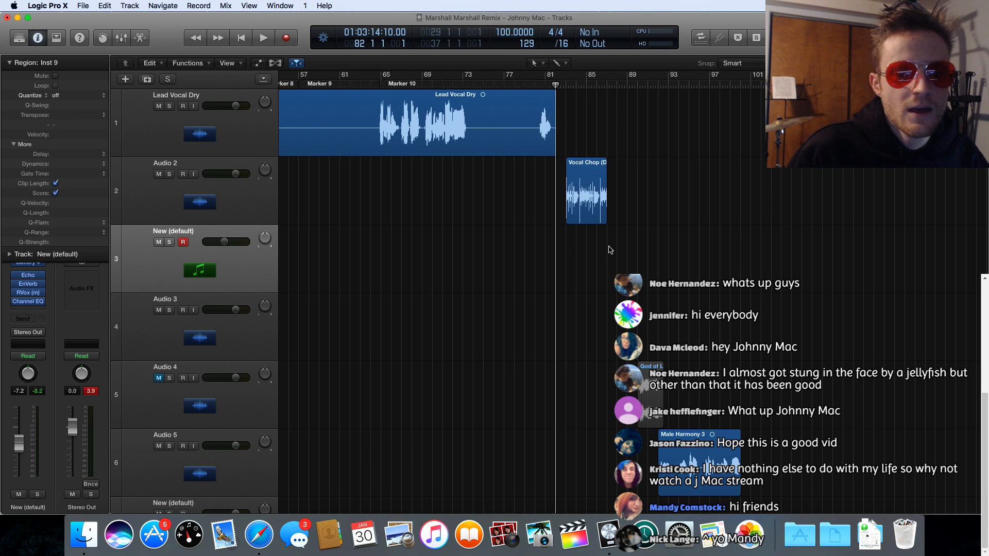
pyautogui.hscroll(-1, 513, 247)
pyautogui.hscroll(-15, 513, 247)
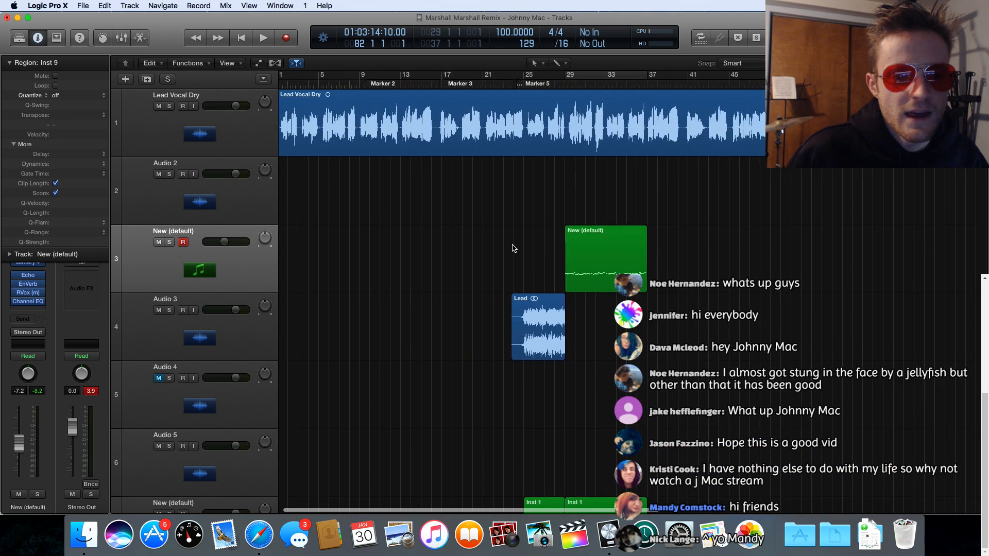
# Step: Examine the upper tracks along the timeline, from the lead vocal's start to the Vocal Chop and Male Harmony 3 regions and back
pyautogui.hscroll(-2, 513, 247)
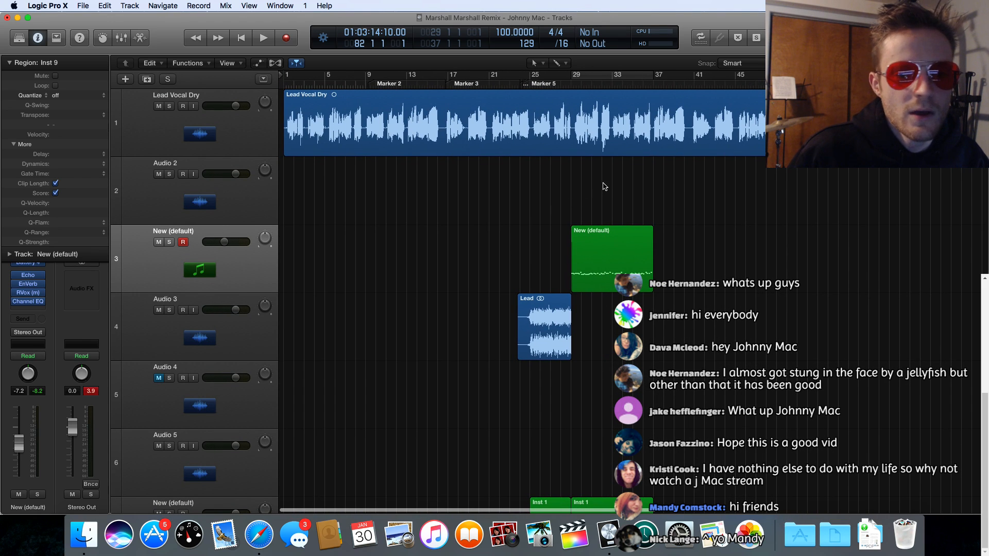
pyautogui.hscroll(5, 605, 188)
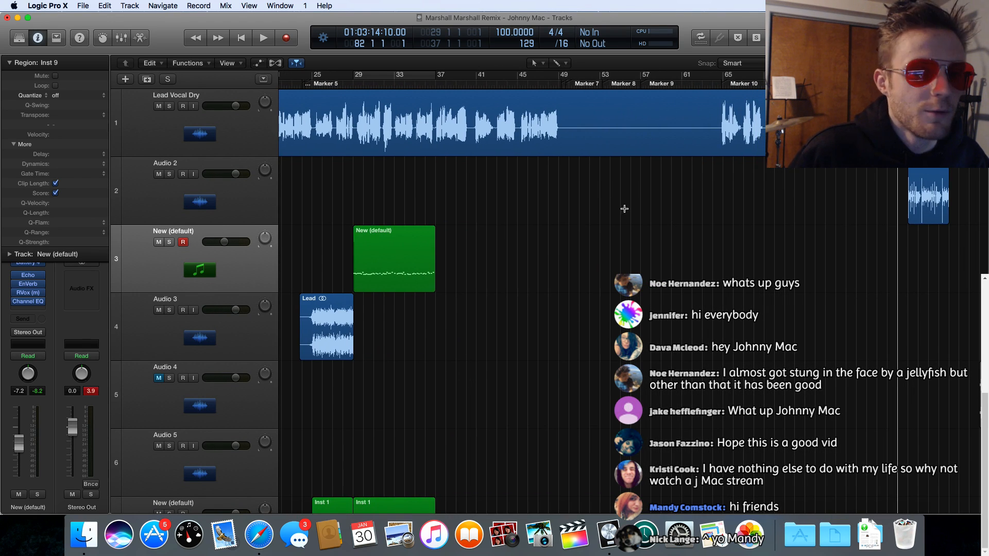
pyautogui.scroll(-2, 630, 237)
pyautogui.hscroll(10, 629, 236)
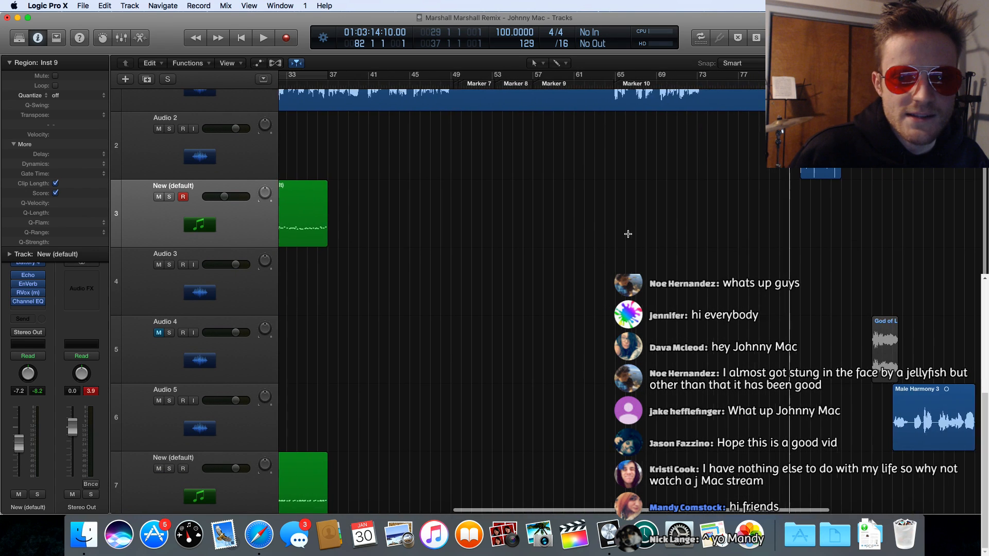
pyautogui.hscroll(3, 628, 233)
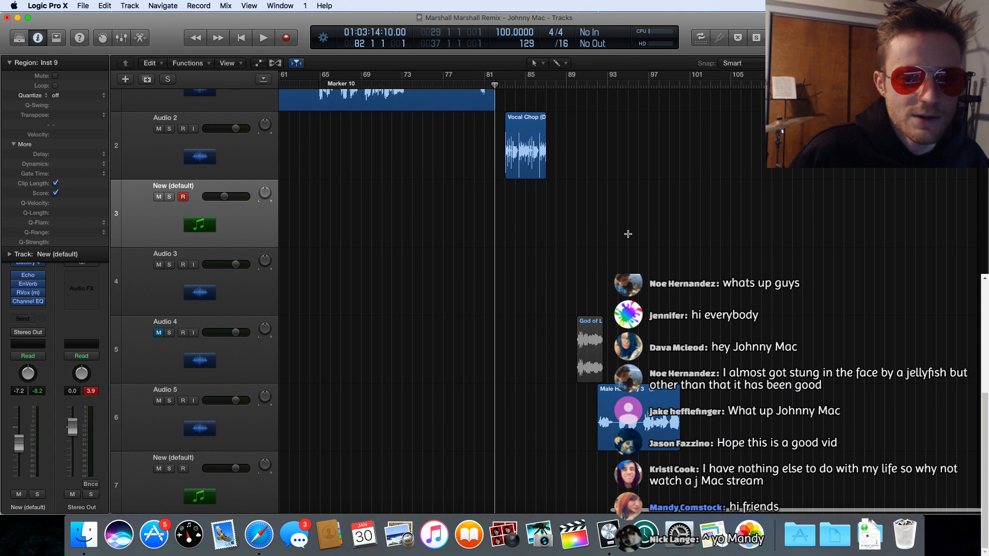
pyautogui.hscroll(-1, 628, 234)
pyautogui.hscroll(-20, 628, 234)
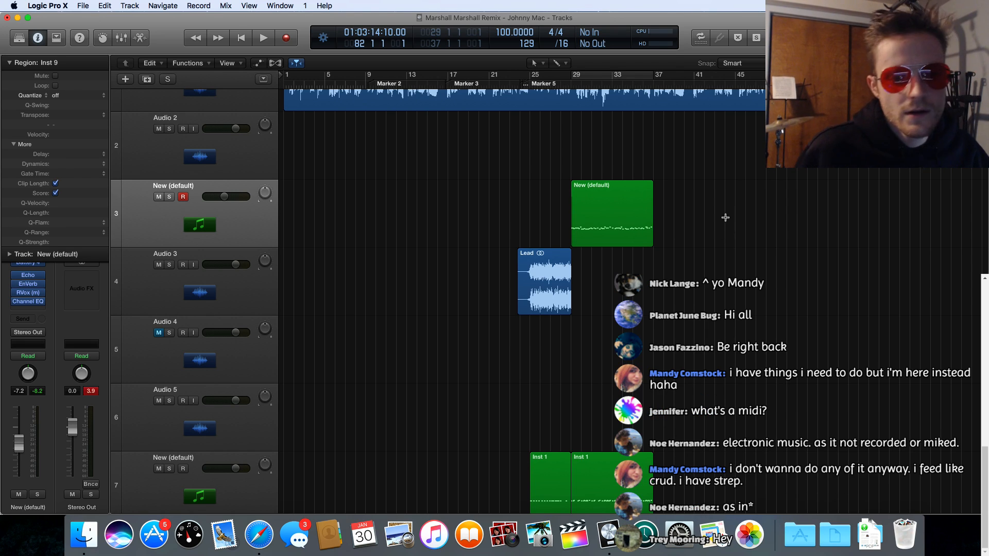
# Step: Open the New (default) MIDI region on track 3 in the Piano Roll and show its first notes at bar 29
pyautogui.click(626, 188)
pyautogui.doubleClick(626, 189)
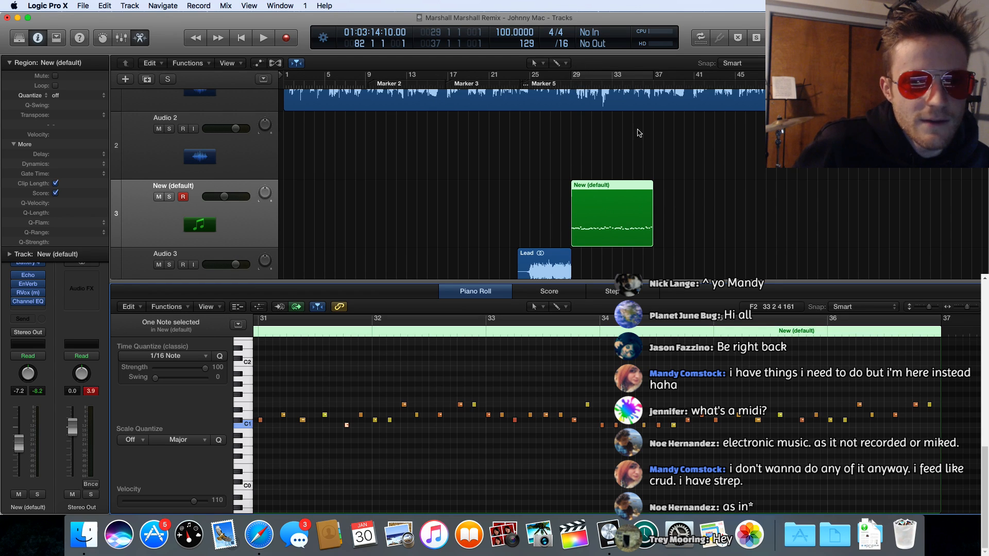
pyautogui.hscroll(-2, 410, 447)
pyautogui.hscroll(-10, 411, 447)
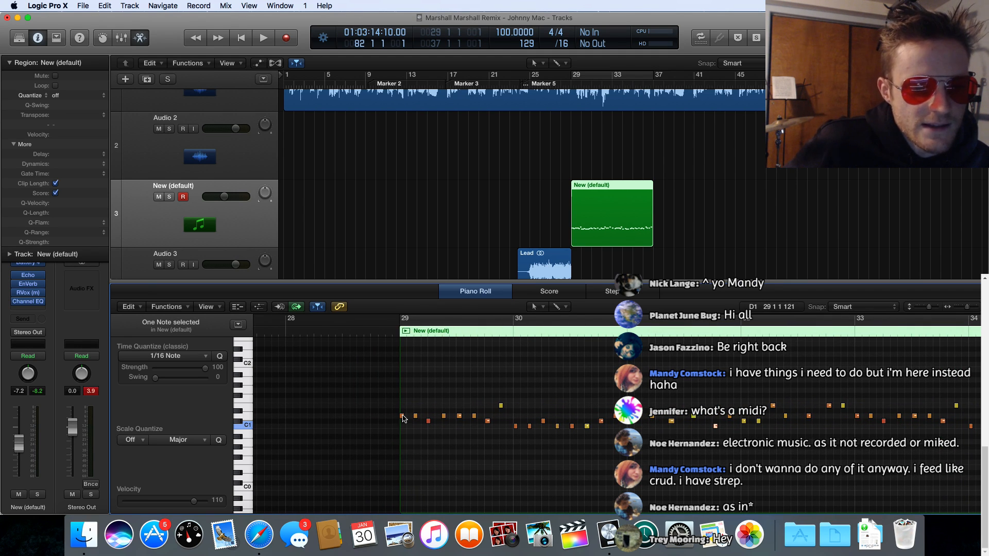
# Step: Audition the opening D1 notes of the New (default) region and examine the notes that follow in bar 29
pyautogui.moveTo(403, 418); pyautogui.dragTo(403, 416)
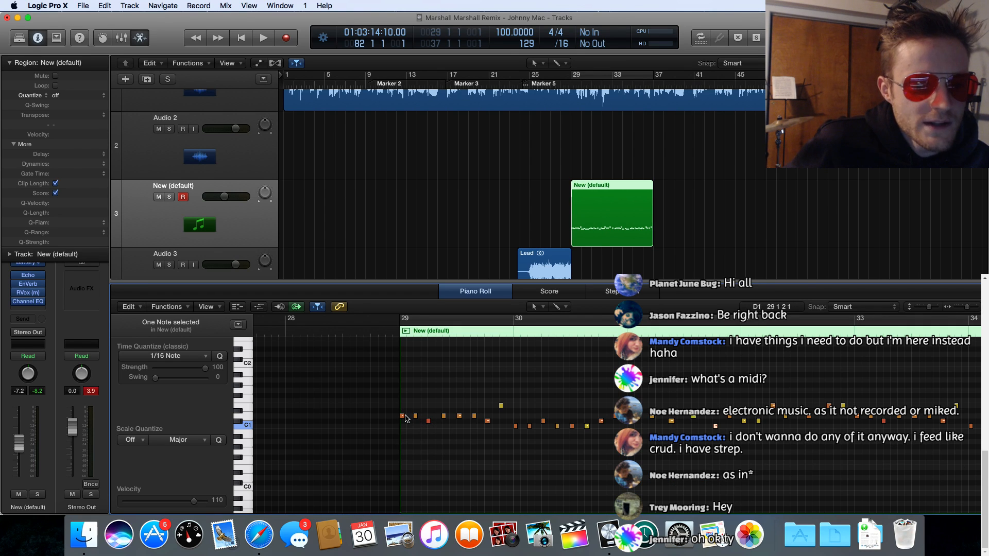
pyautogui.click(402, 416)
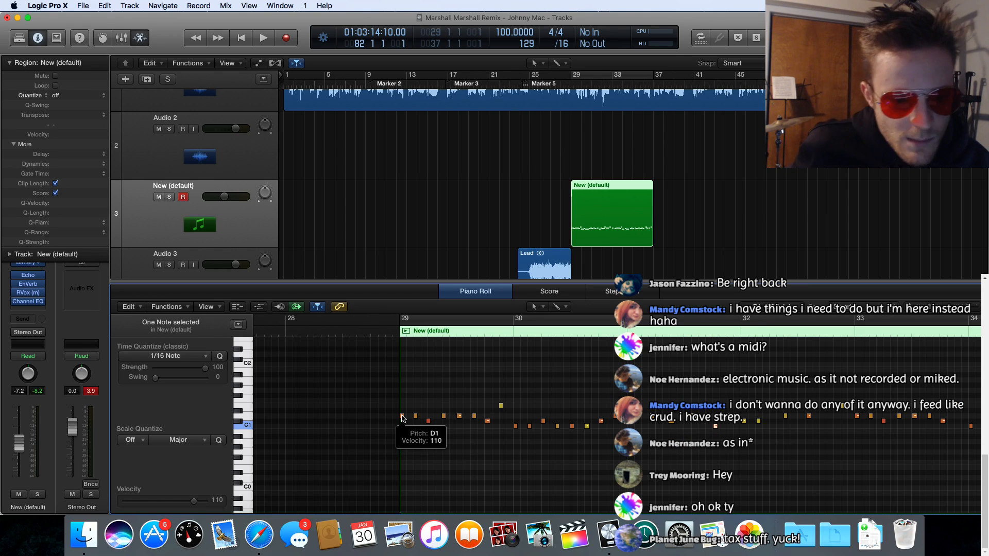
pyautogui.click(415, 416)
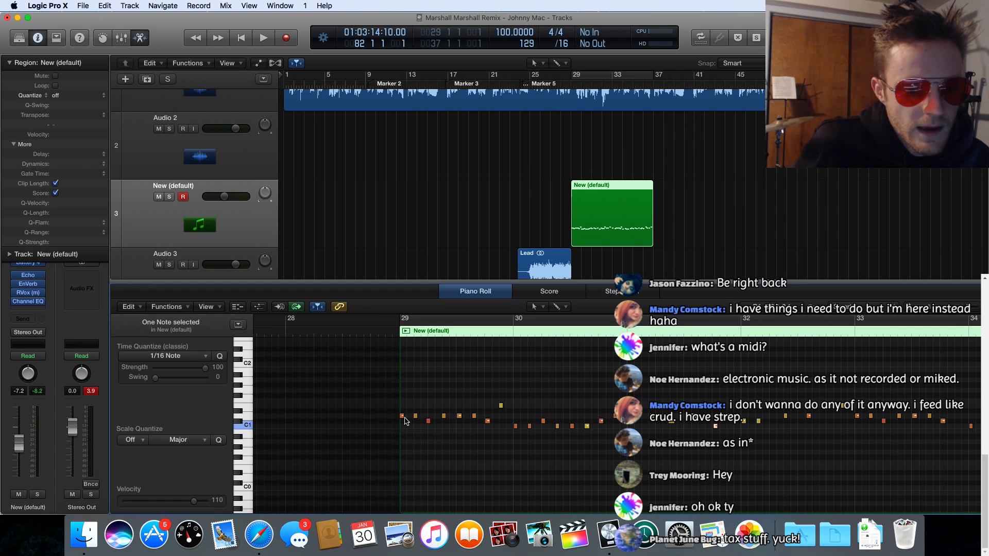
pyautogui.click(402, 417)
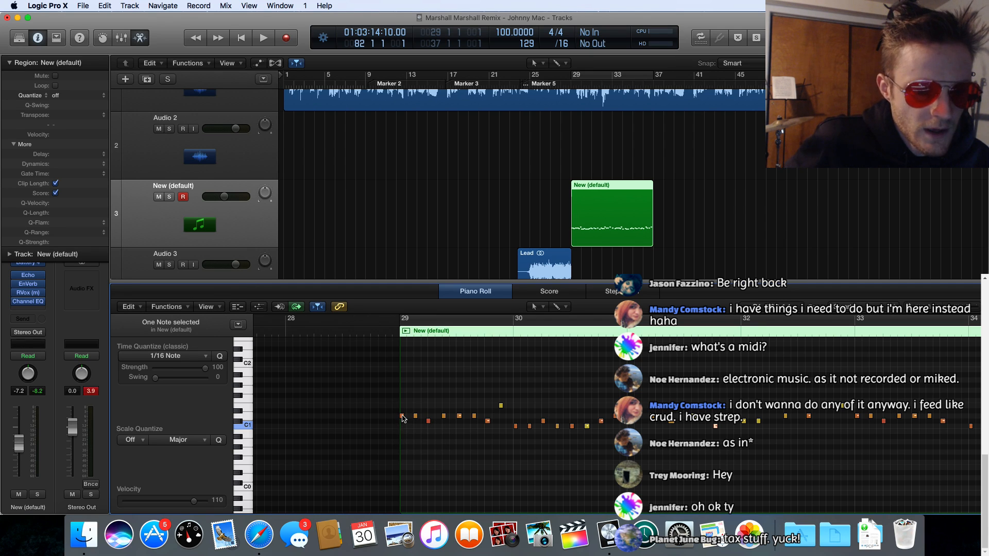
pyautogui.click(402, 417)
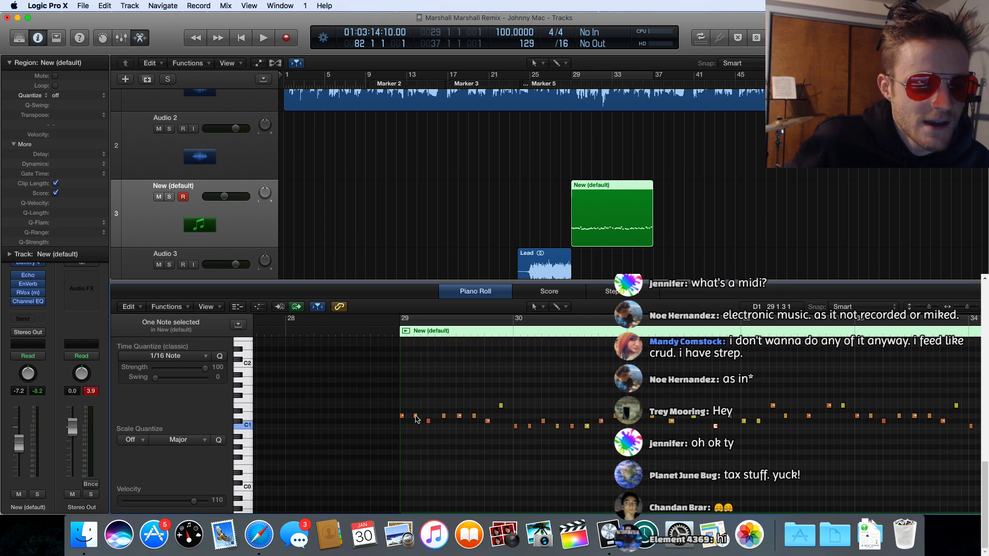
pyautogui.click(417, 417)
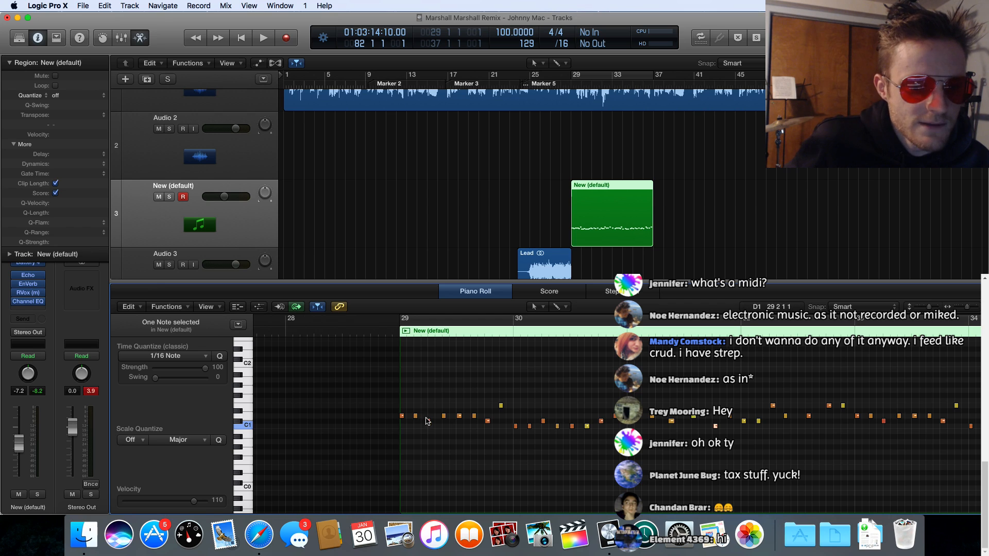
pyautogui.moveTo(429, 422)
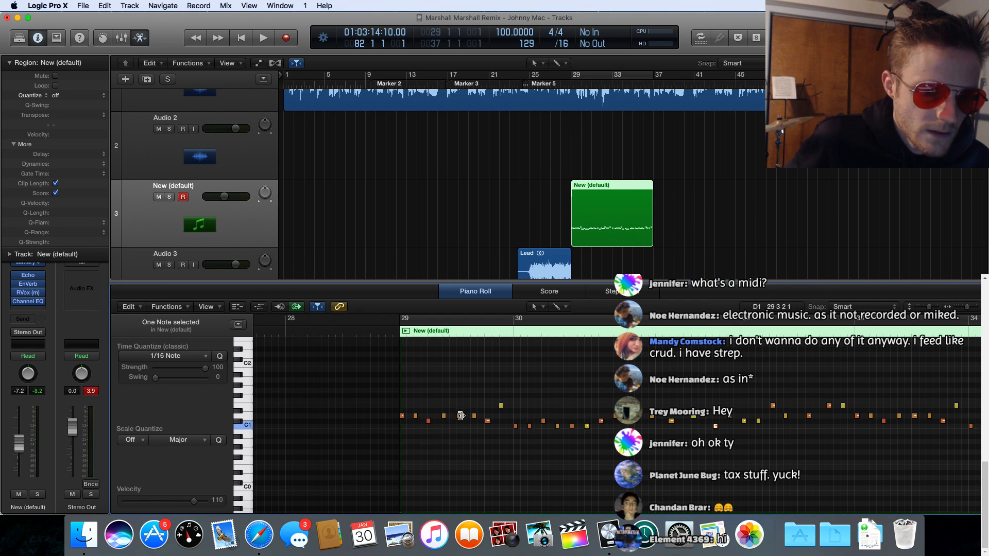
pyautogui.moveTo(460, 419)
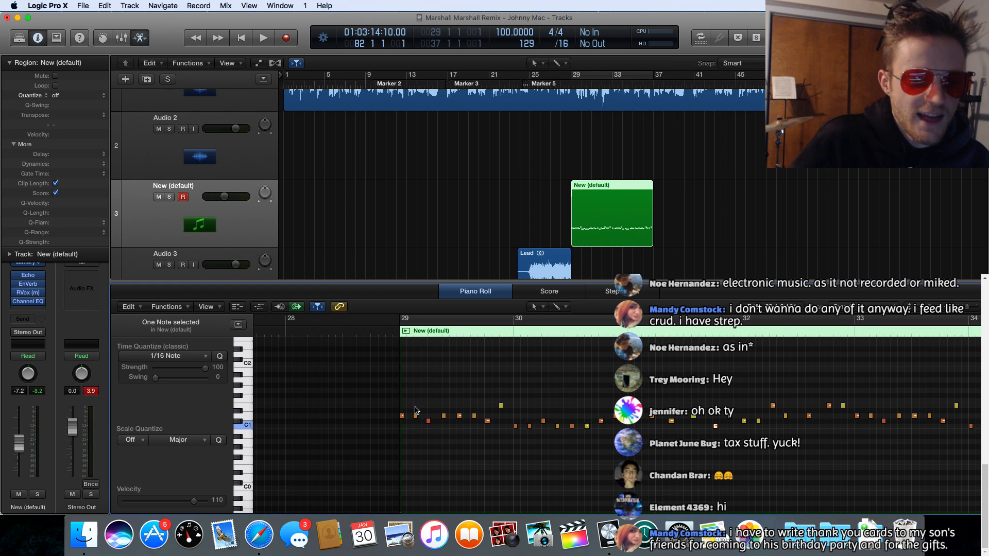
# Step: Solo the New (default) instrument track, play its region as a cycle over bars 29 to 37, and release the solo
pyautogui.scroll(-10, 587, 241)
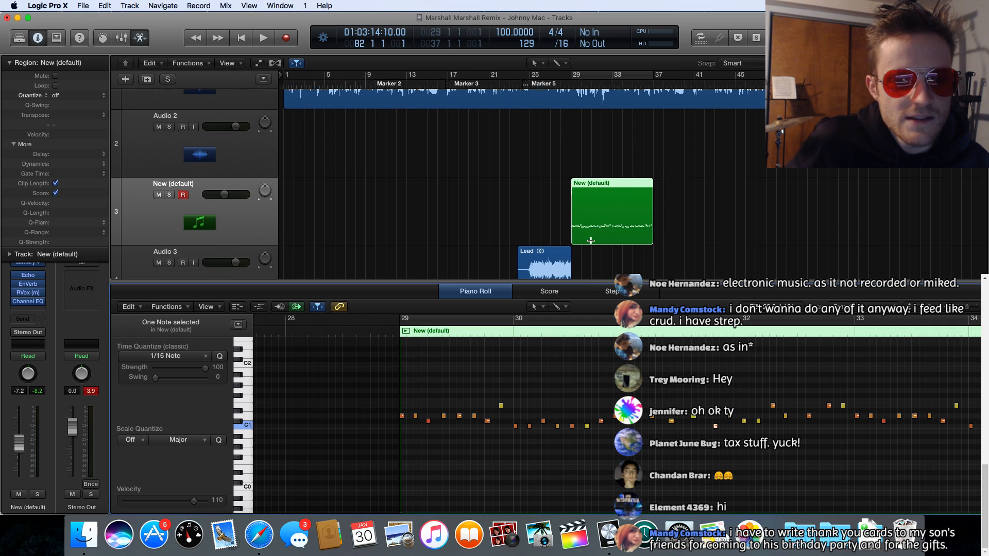
pyautogui.scroll(10, 590, 240)
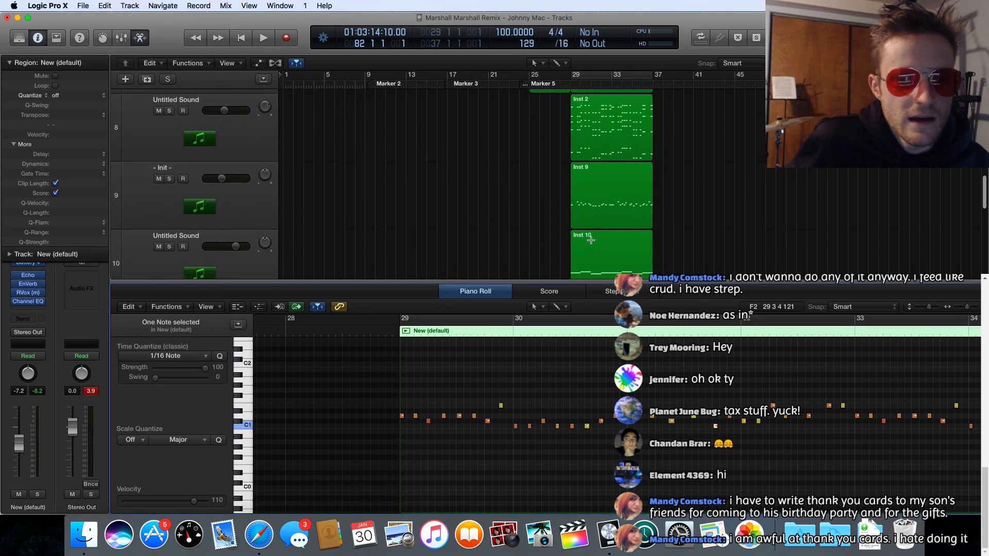
pyautogui.scroll(-1, 590, 243)
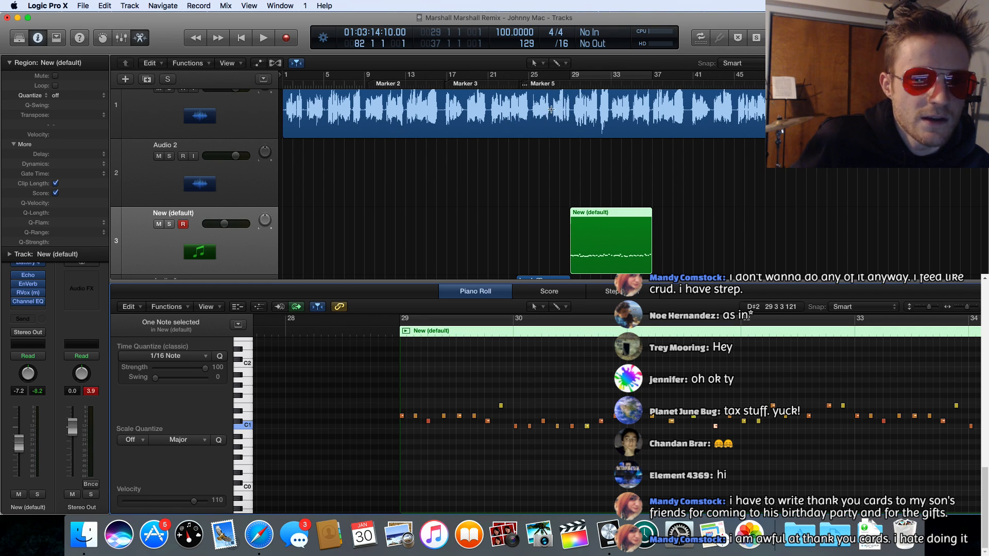
pyautogui.click(170, 225)
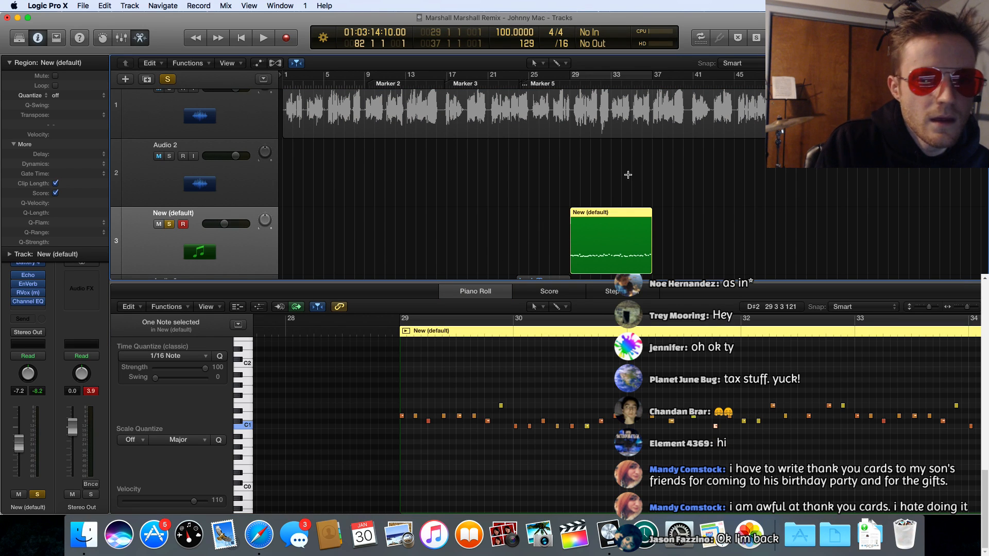
pyautogui.click(588, 76)
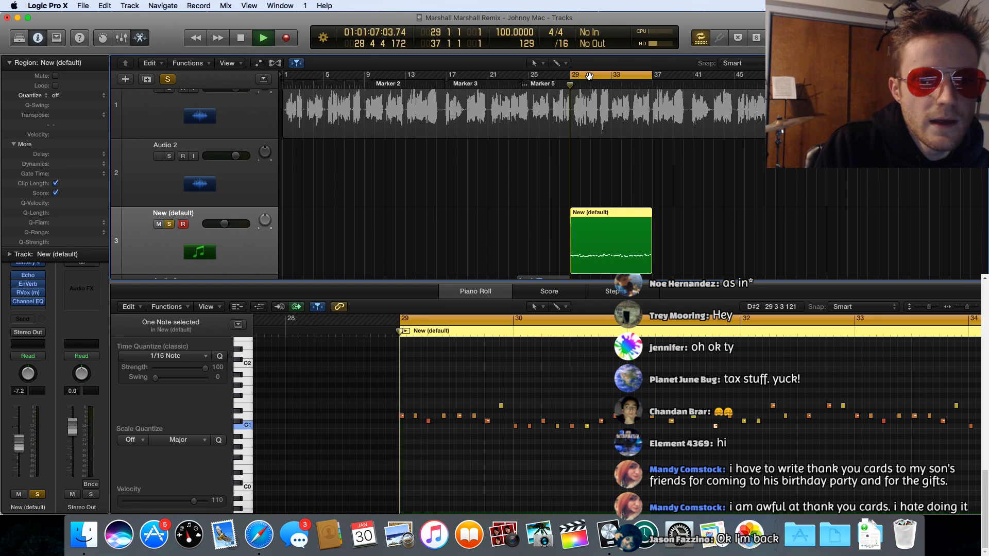
pyautogui.press('space')
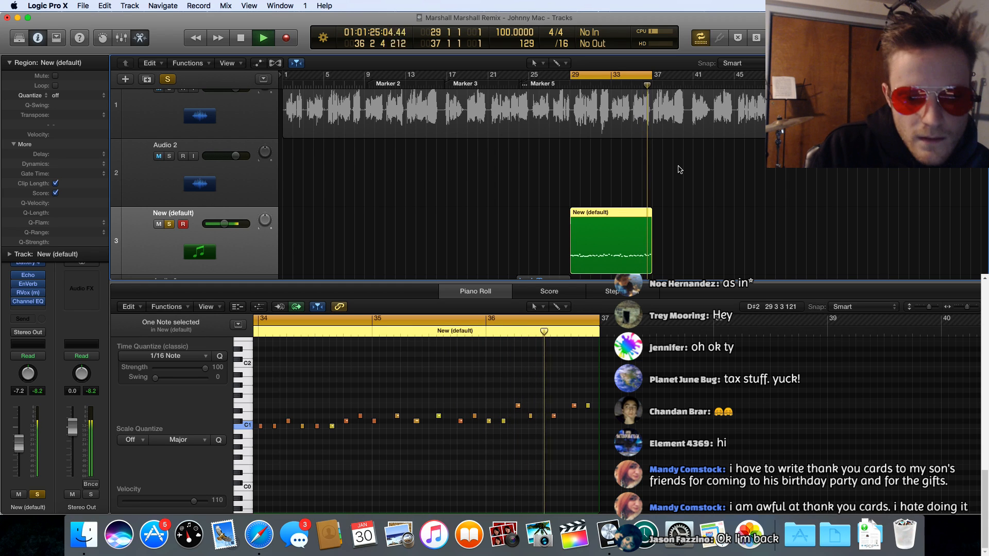
pyautogui.press('space')
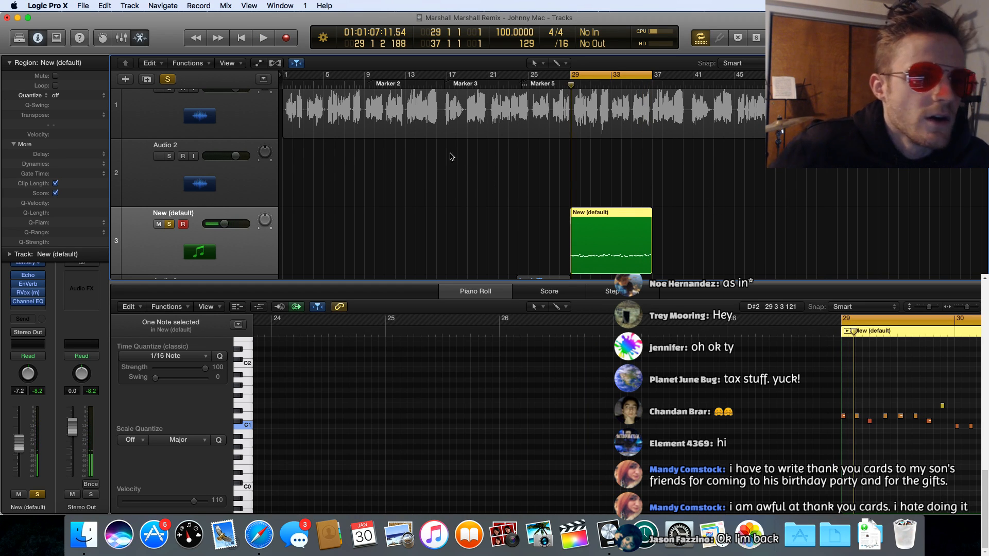
pyautogui.click(169, 224)
pyautogui.scroll(2, 236, 160)
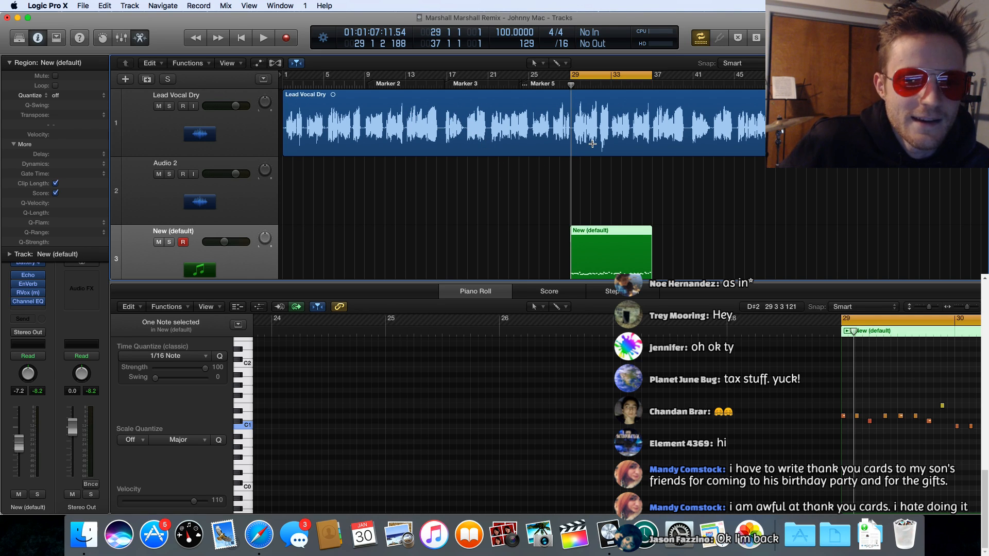
pyautogui.scroll(-5, 592, 143)
pyautogui.scroll(5, 344, 162)
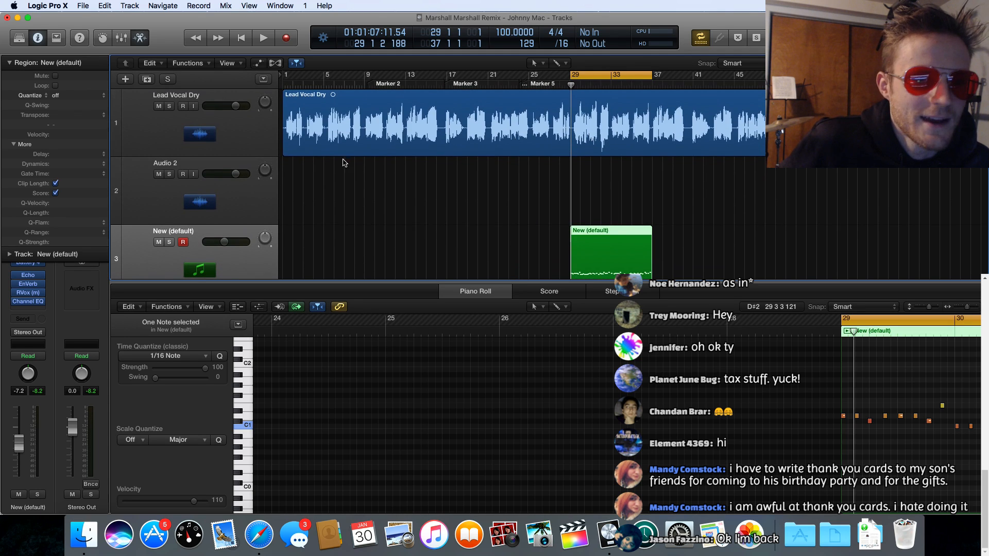
# Step: Launch TextEdit with a blank document and move its window clear of the Logic Pro timeline ruler
pyautogui.click(800, 536)
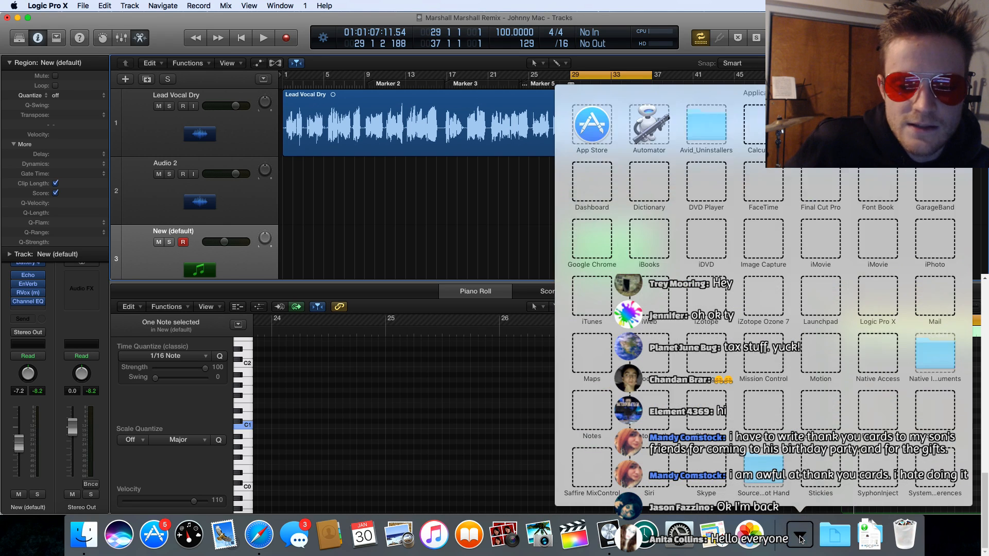
pyautogui.scroll(-3, 732, 310)
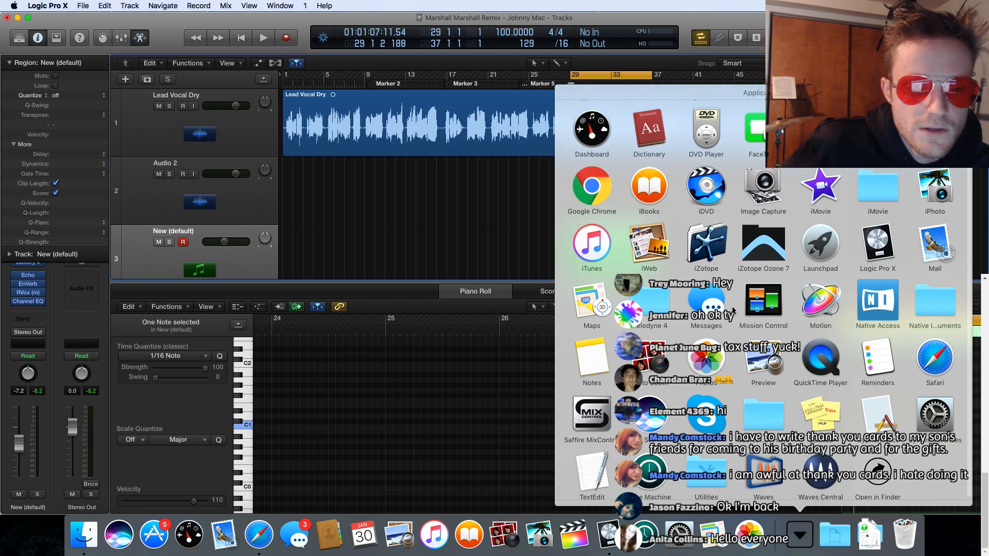
pyautogui.scroll(1, 716, 356)
pyautogui.click(595, 478)
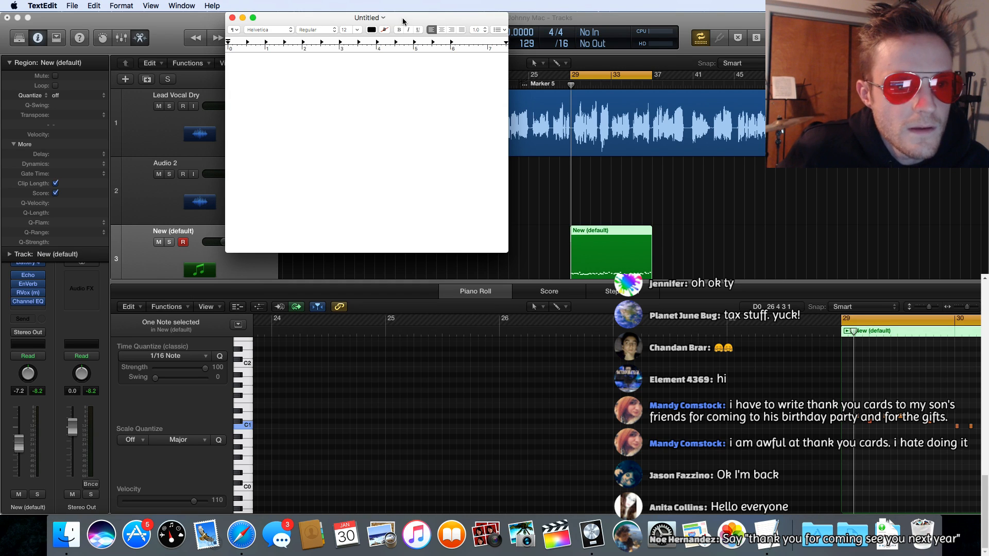
pyautogui.moveTo(403, 20); pyautogui.dragTo(499, 211)
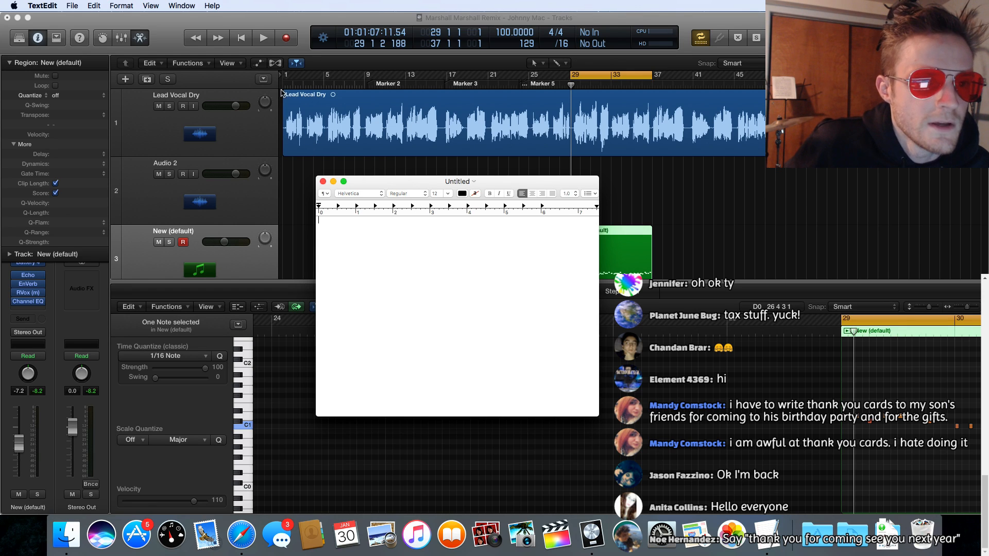
# Step: Return to Logic Pro, set the playhead to bar 1 and turn off the cycle range
pyautogui.click(285, 86)
pyautogui.click(282, 84)
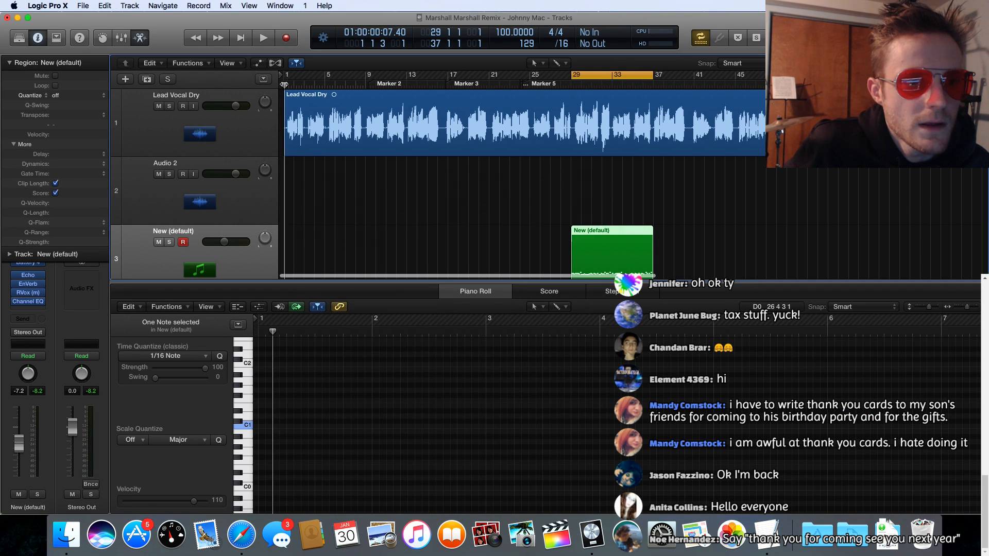
pyautogui.click(610, 72)
# Step: Select the Lead Vocal Dry region, solo its track and start playback from the beginning
pyautogui.click(328, 98)
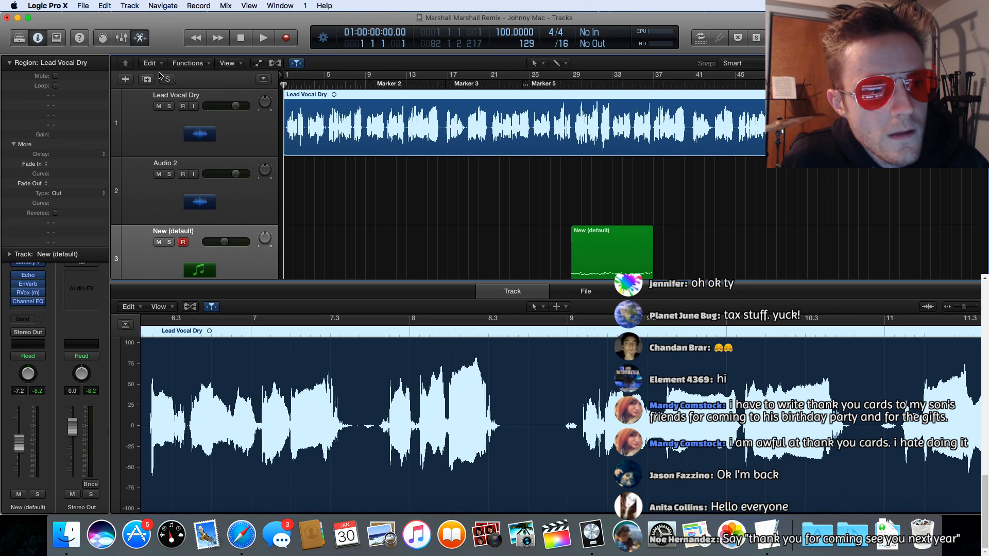
pyautogui.click(169, 106)
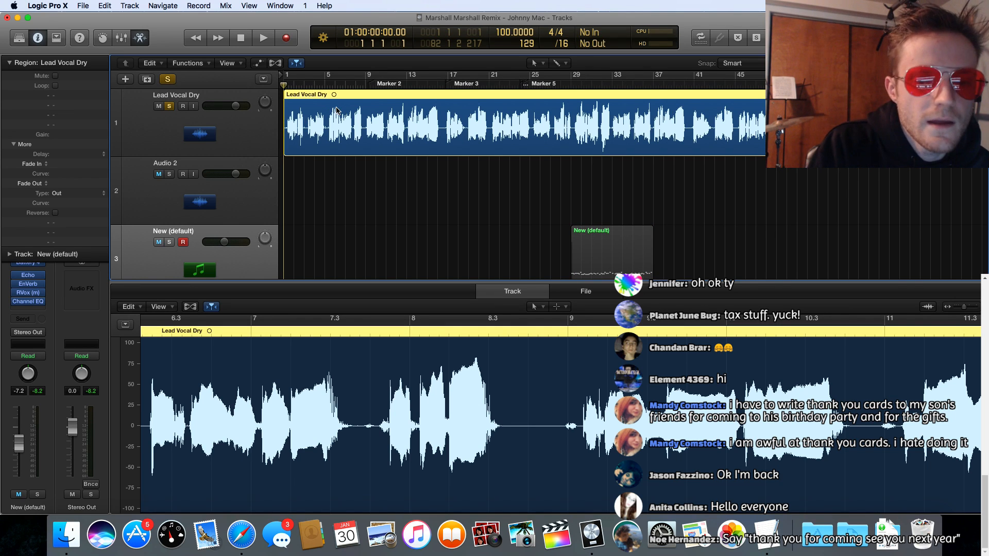
pyautogui.press('space')
# Step: Switch to TextEdit and note "before", "death" and "breathe" on separate lines of the blank document
pyautogui.click(767, 536)
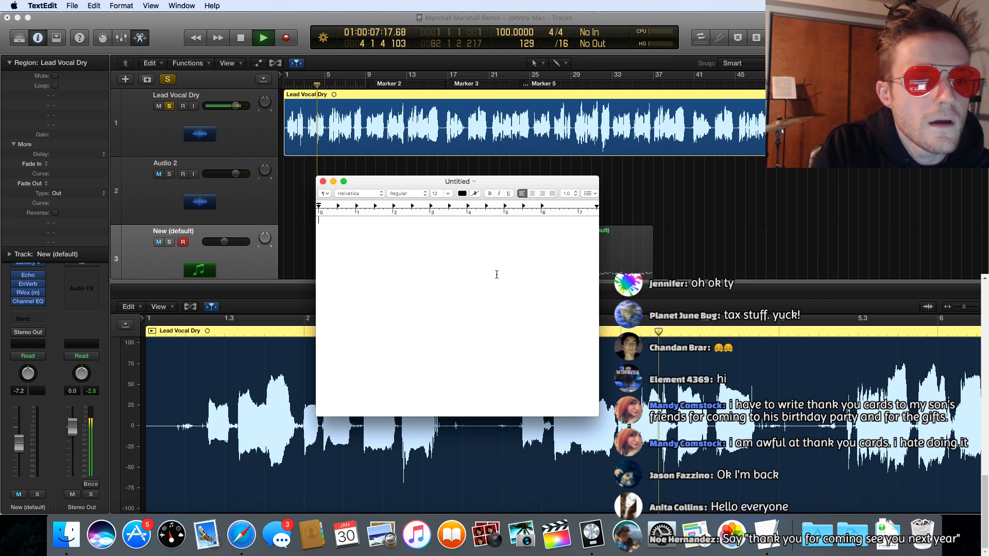
pyautogui.write('bef')
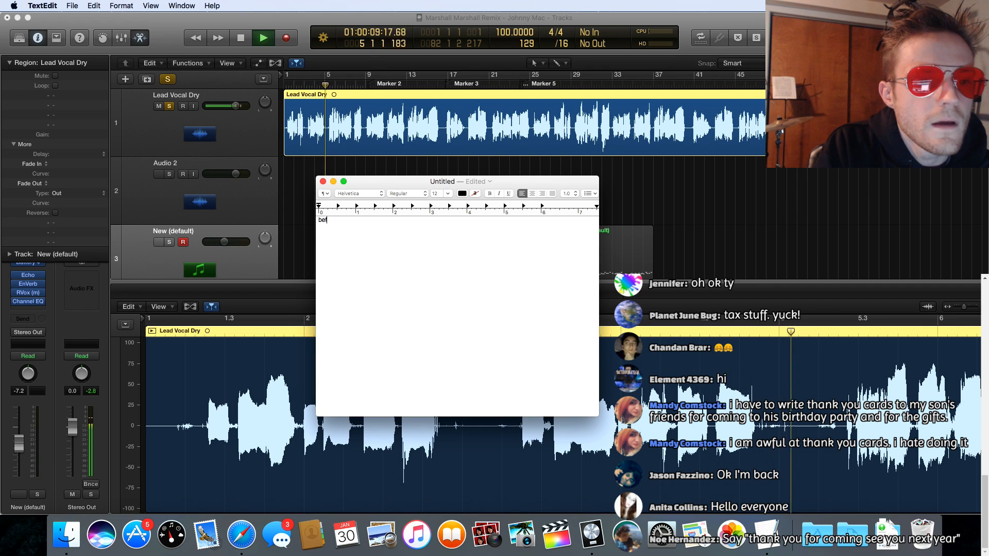
pyautogui.write('ore')
pyautogui.press('Return')
pyautogui.write('death')
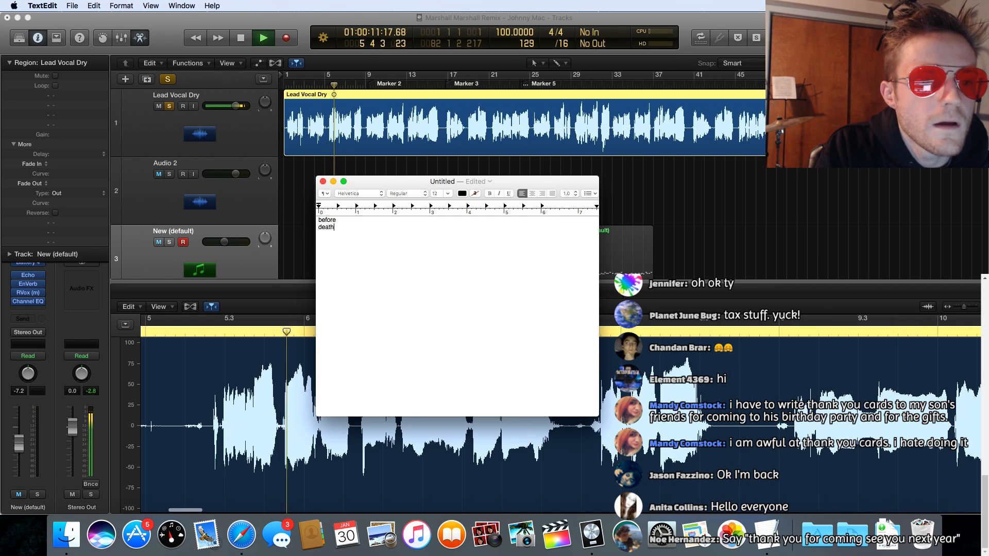
pyautogui.press('Return')
pyautogui.write('breathe ')
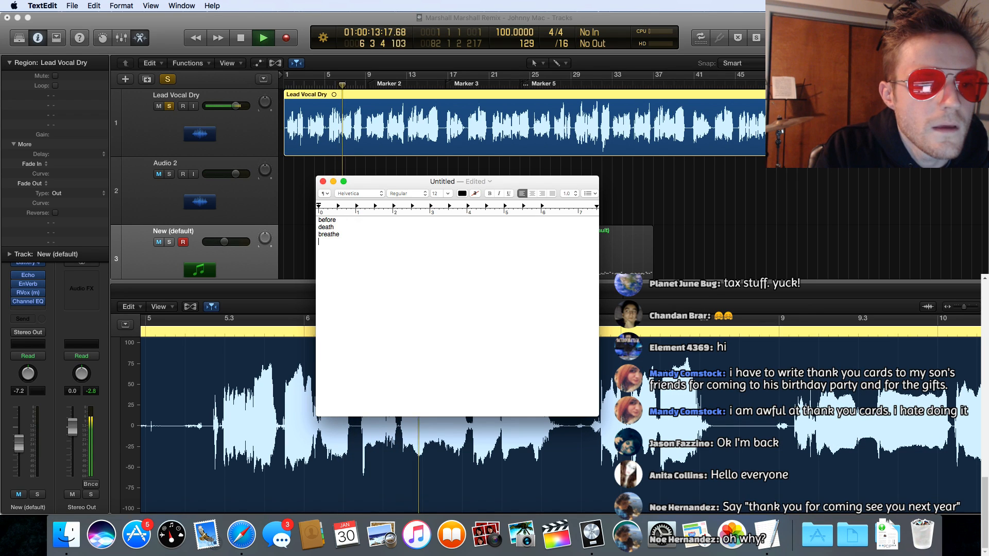
pyautogui.write('sun')
# Step: Add the lines "sun", "sky" and "you were there" to the lyric list
pyautogui.press('Return')
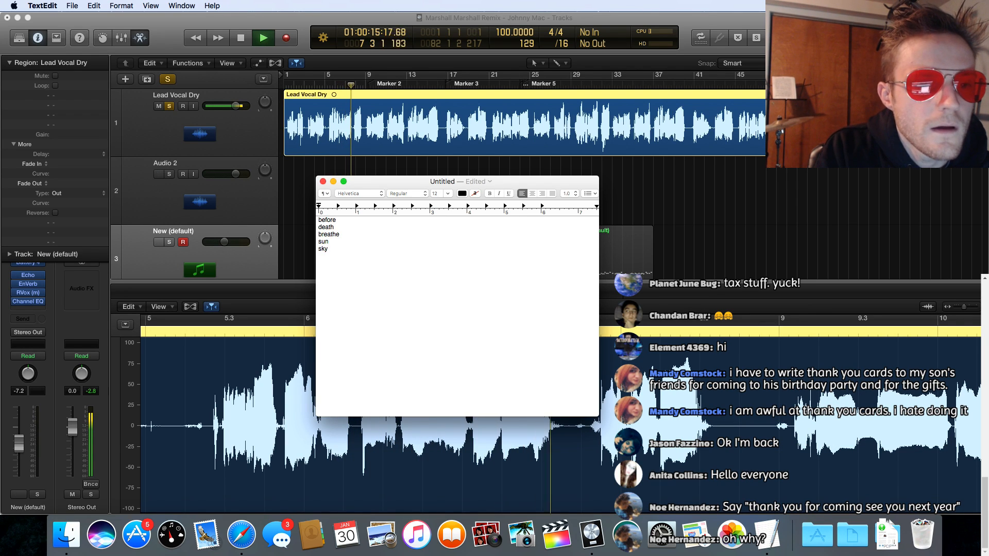
pyautogui.write('you ')
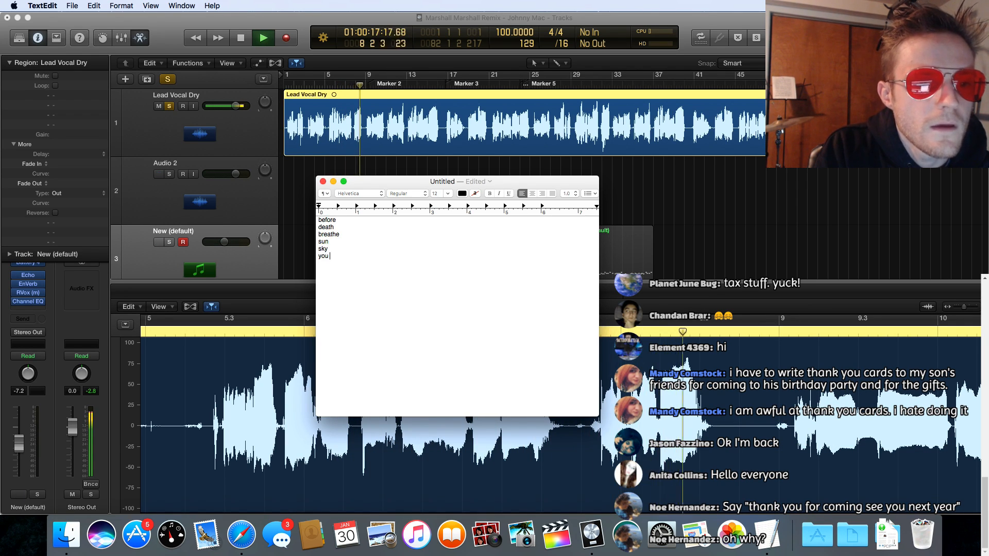
pyautogui.write('were there')
pyautogui.press('Return')
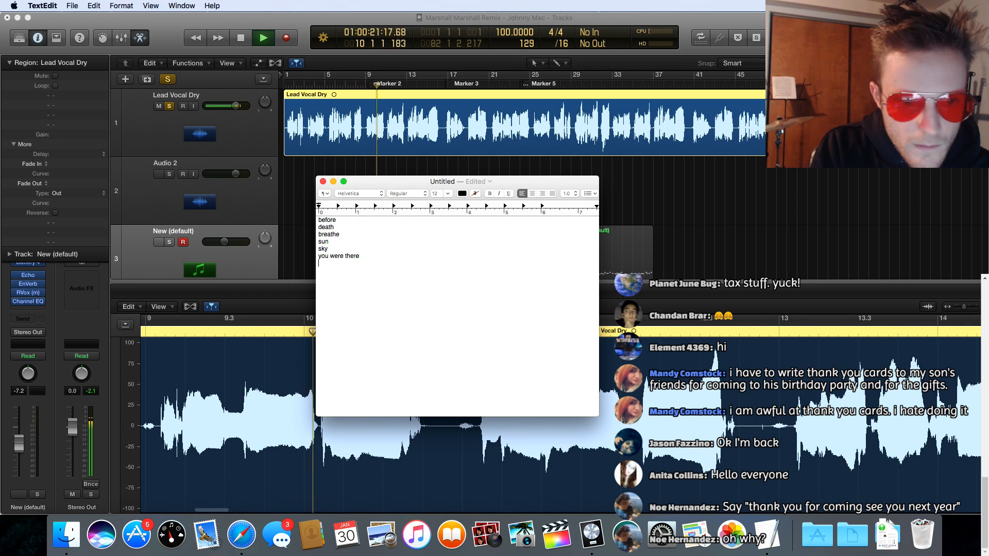
# Step: Continue the lyric list with the lines "you are", "i am" and "your plans"
pyautogui.write('you are ')
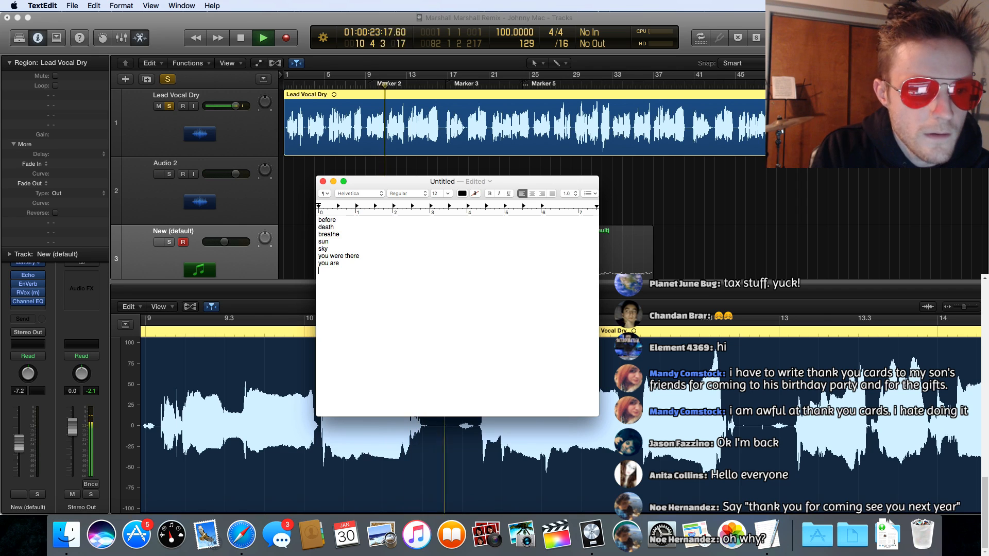
pyautogui.write('i am')
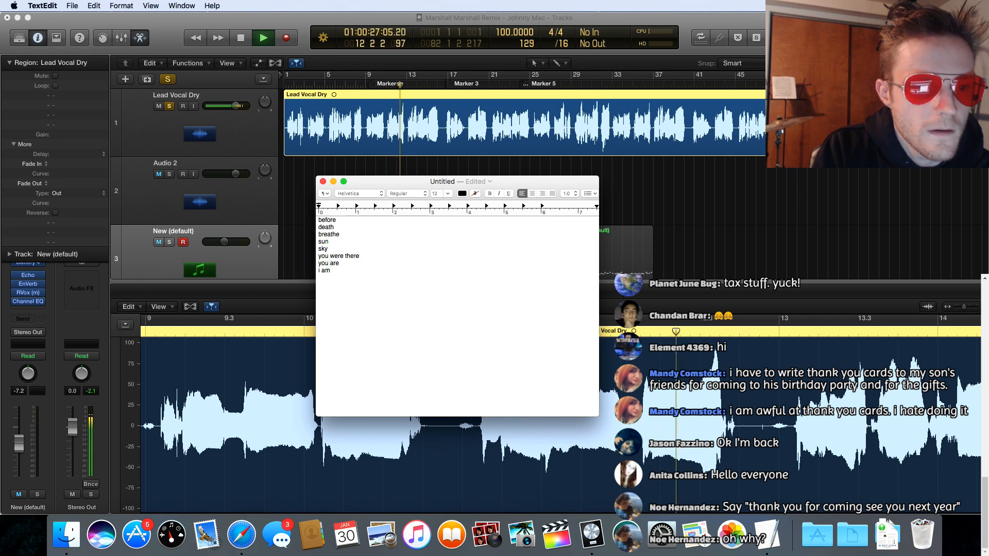
pyautogui.press('Return')
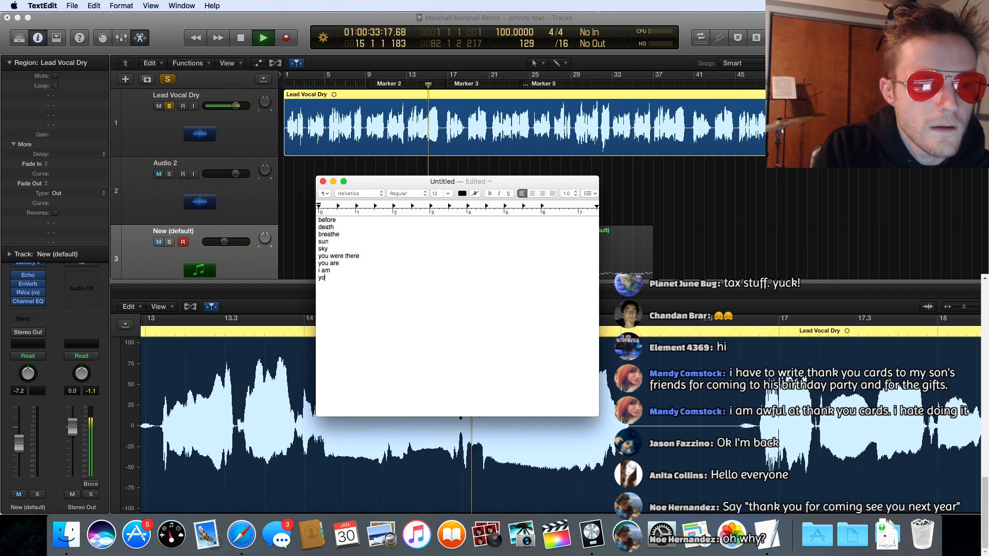
pyautogui.write('ans')
pyautogui.press('Return')
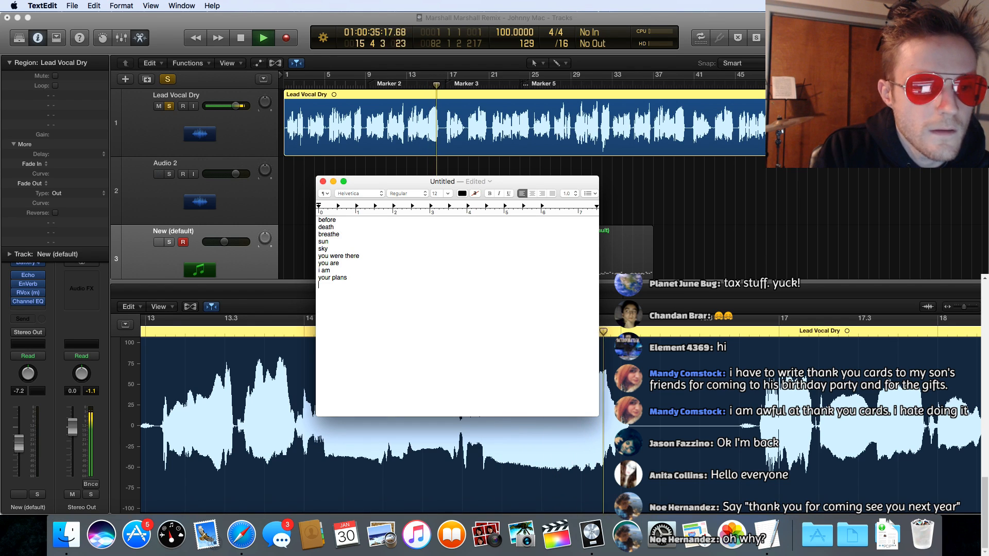
pyautogui.write('him')
pyautogui.press('BackSpace')
pyautogui.press('BackSpace')
pyautogui.press('BackSpace')
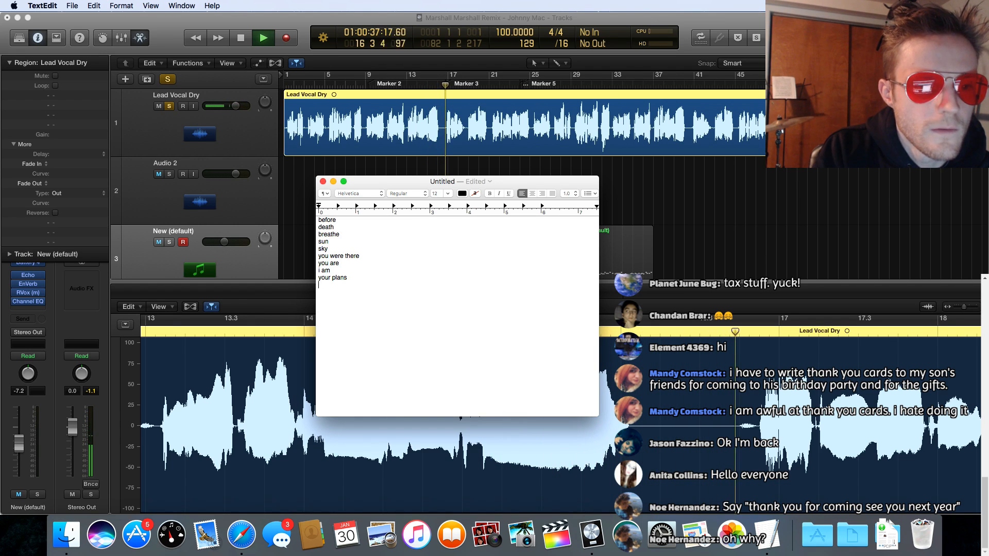
# Step: Note "HIGHER", "trust" and "god of love" on separate lines below "your plans"
pyautogui.write('HIGHER')
pyautogui.press('Return')
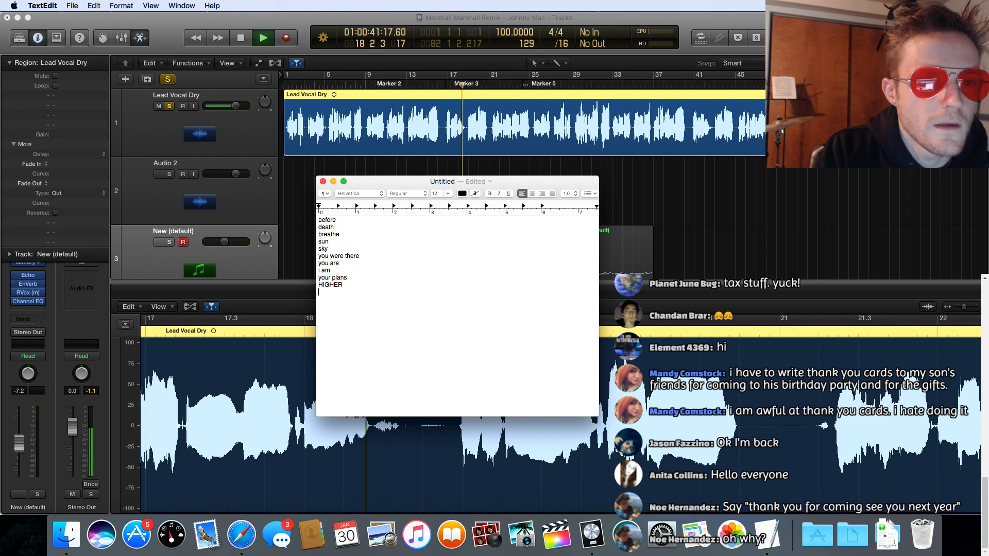
pyautogui.write('trust ')
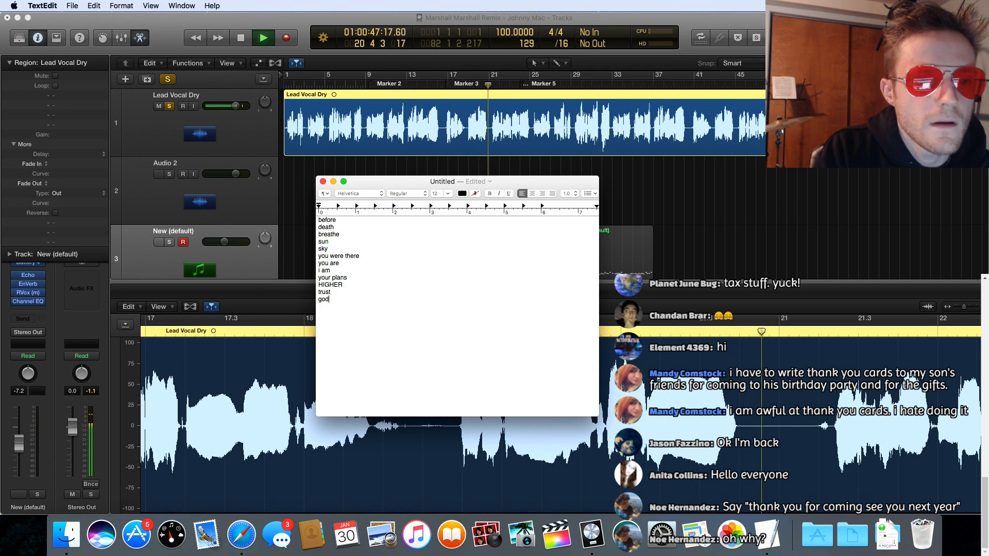
pyautogui.write('god of love')
pyautogui.press('Return')
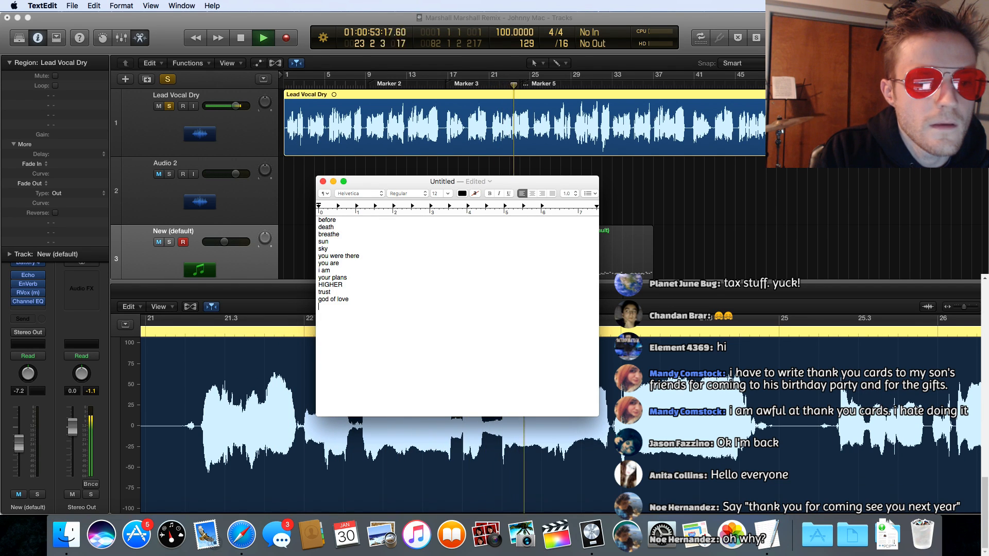
# Step: Add the lines "end" and "only one" below "god of love" in the lyric list
pyautogui.write('end')
pyautogui.press('Return')
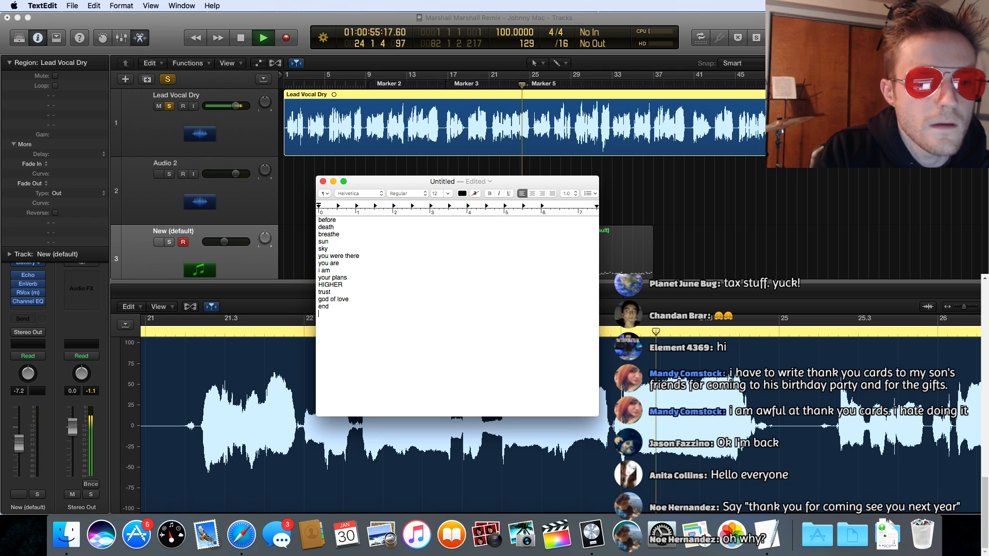
pyautogui.write('onl')
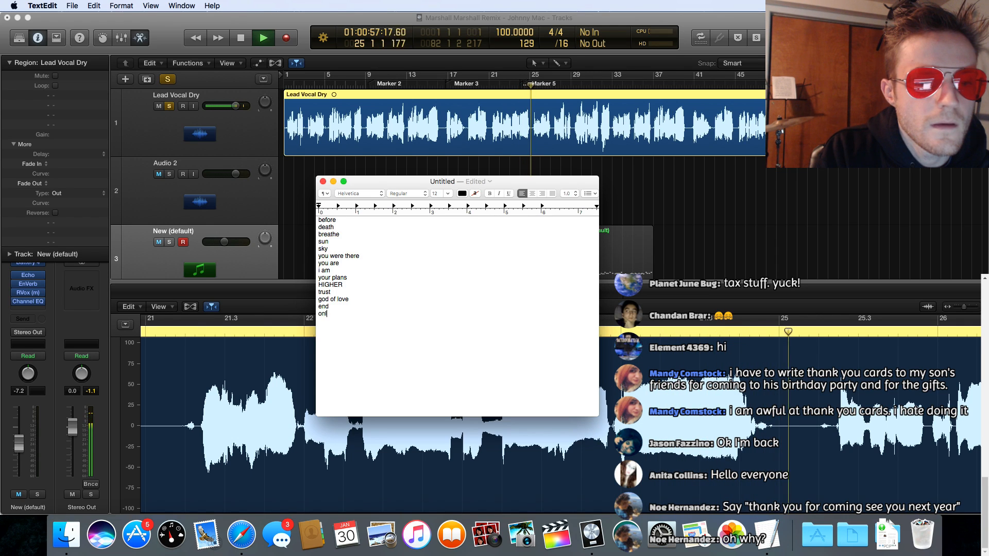
pyautogui.write('y one')
pyautogui.press('Return')
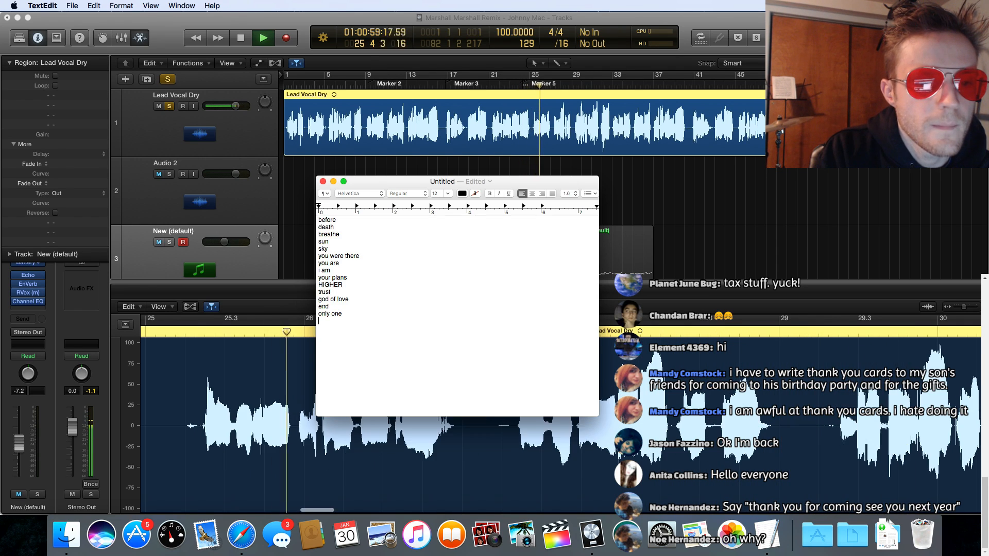
pyautogui.write('every')
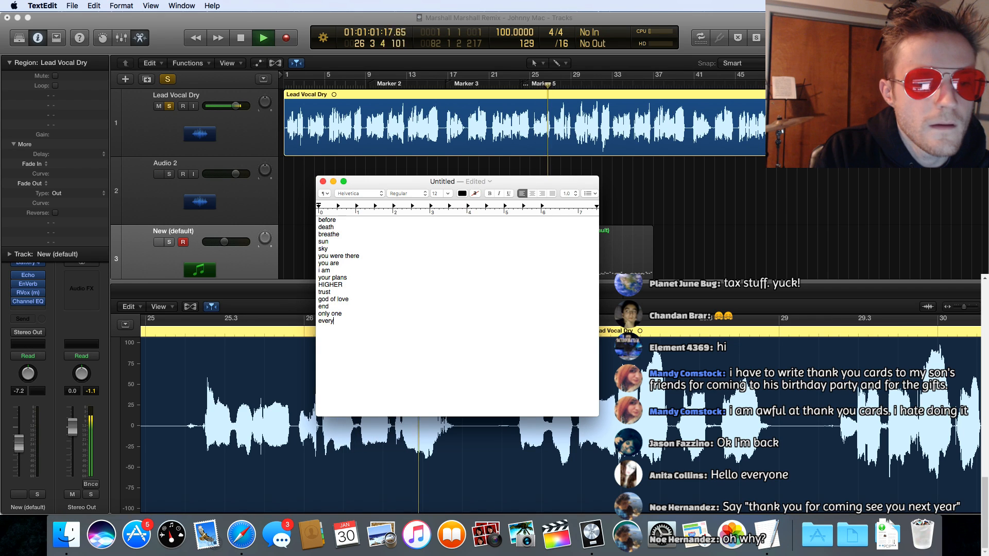
pyautogui.press('BackSpace')
pyautogui.press('BackSpace')
pyautogui.press('BackSpace')
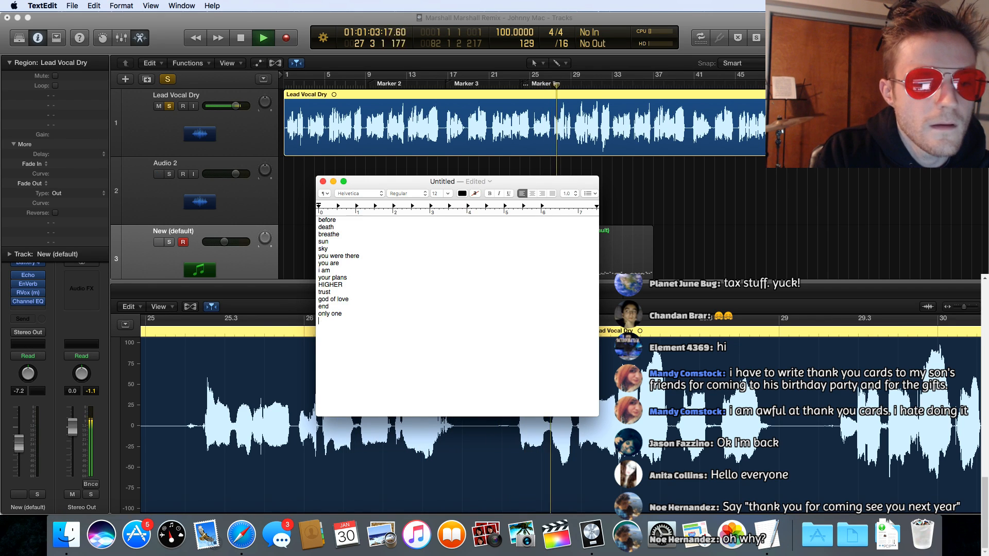
# Step: Note "sickness", "tear", "fear" and "pain" on separate lines below "only one"
pyautogui.write('sickeness')
pyautogui.press('Return')
pyautogui.write('tear')
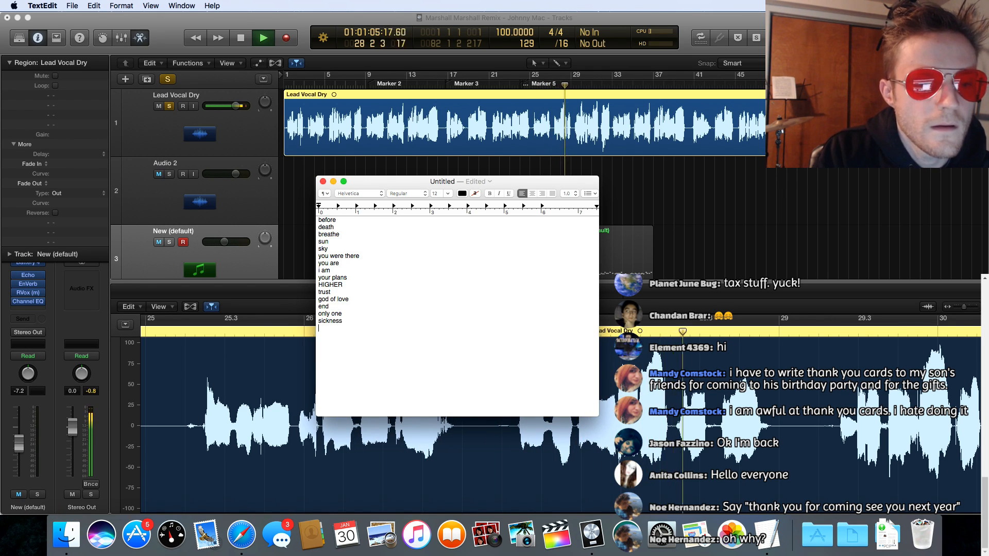
pyautogui.press('Return')
pyautogui.write('fear')
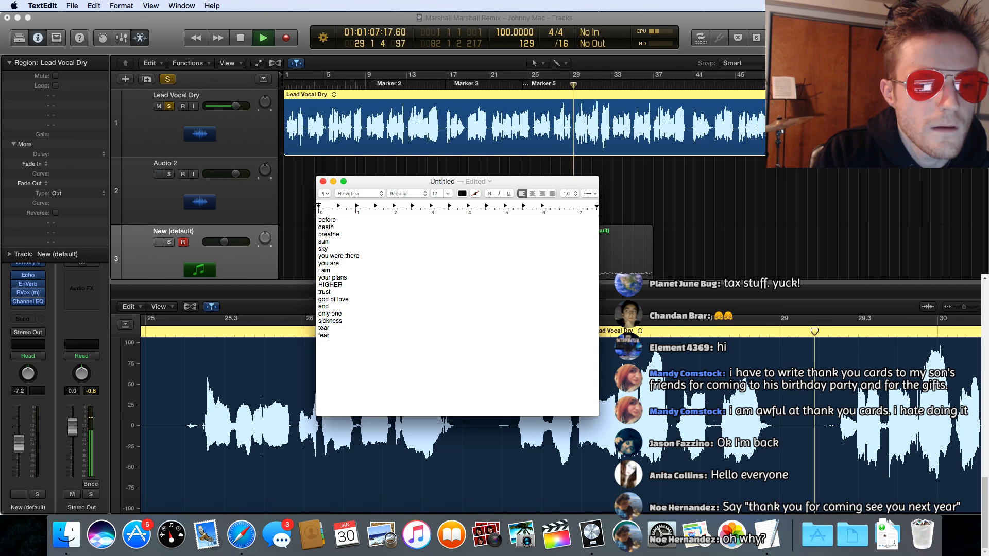
pyautogui.press('Return')
pyautogui.write('pain ')
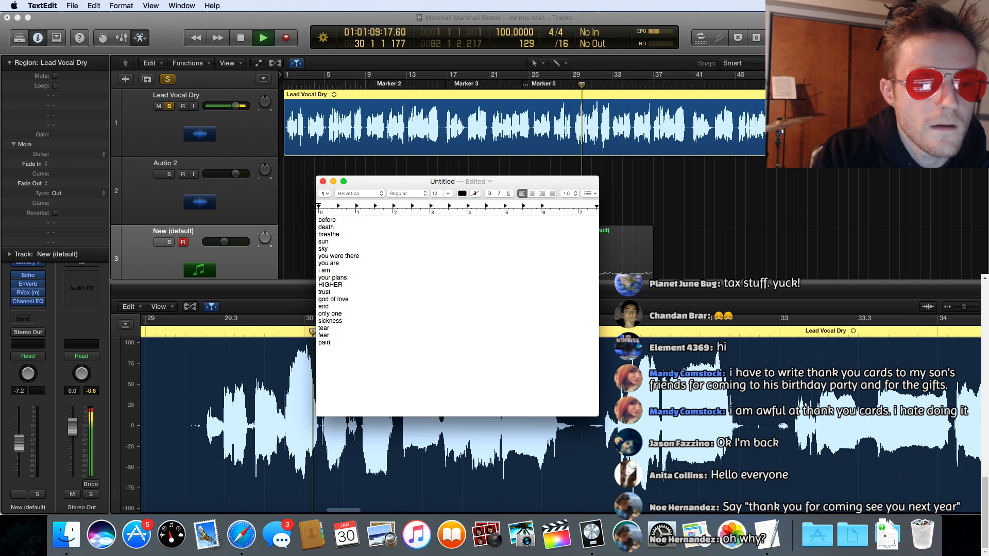
pyautogui.write('feels ')
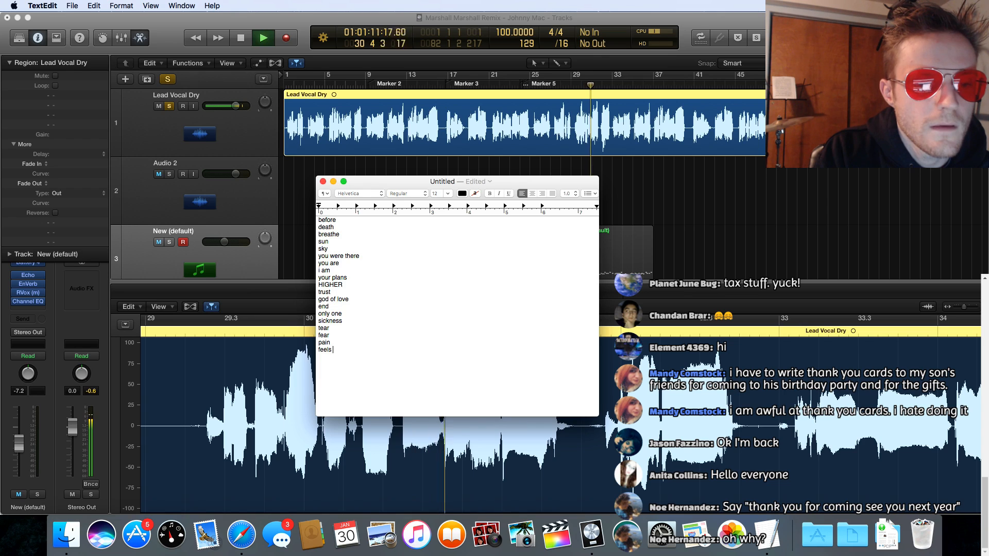
pyautogui.write("like it's t")
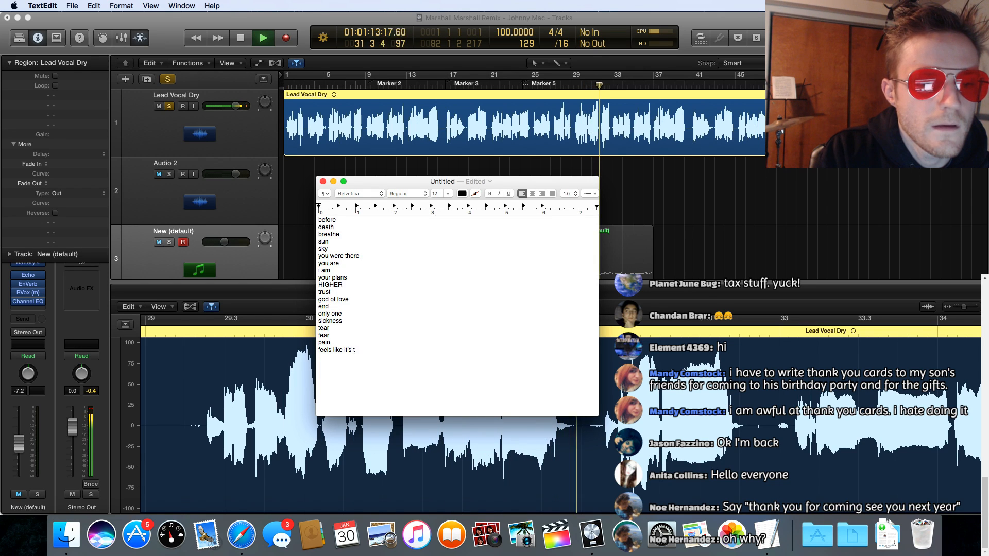
pyautogui.write('he end')
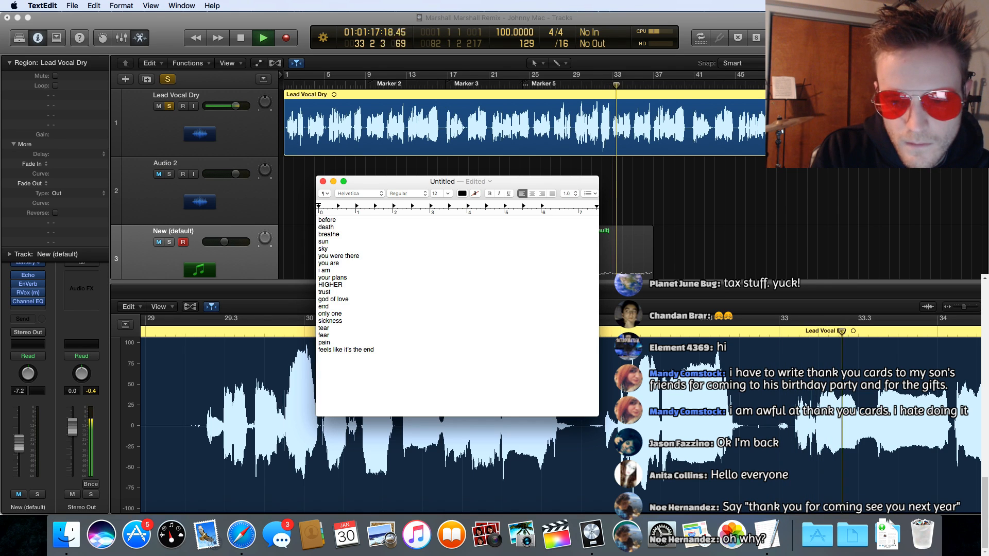
# Step: Add the phrases "feels like it's the end" and "you are there" on separate lines below "pain"
pyautogui.press('Return')
pyautogui.write('you are there')
pyautogui.press('Return')
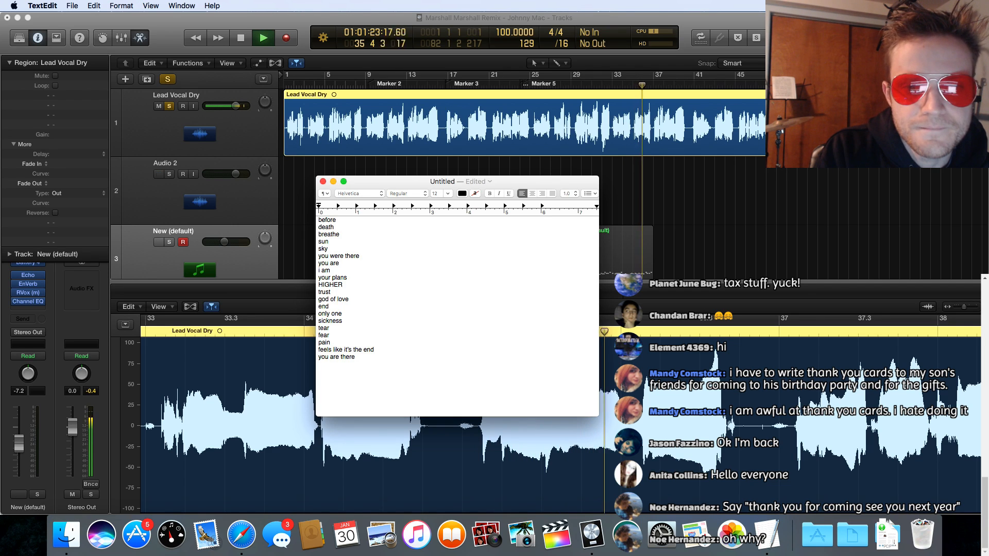
# Step: Finish this part of the lyric list with the lines "i am not" and "mine"
pyautogui.write('i am not')
pyautogui.press('Return')
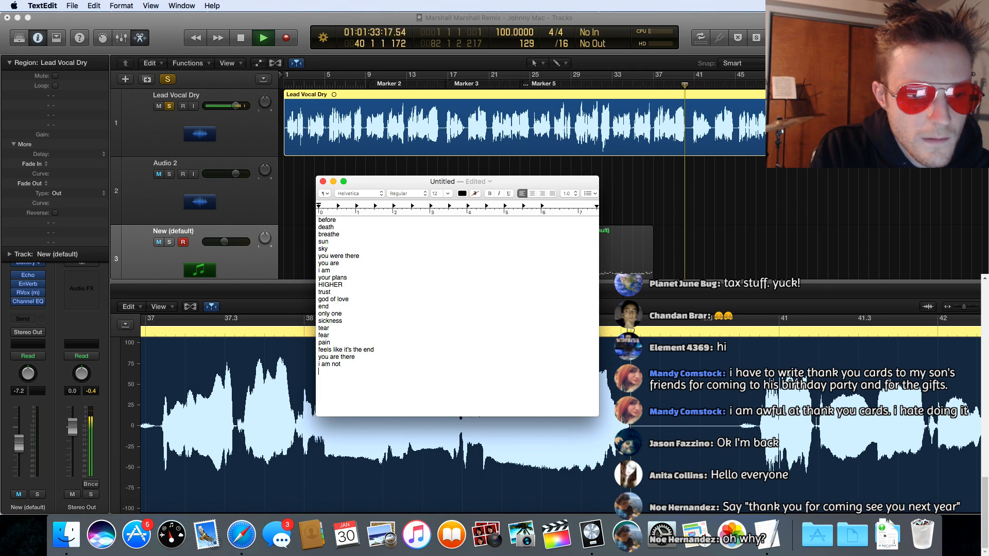
pyautogui.press('Return')
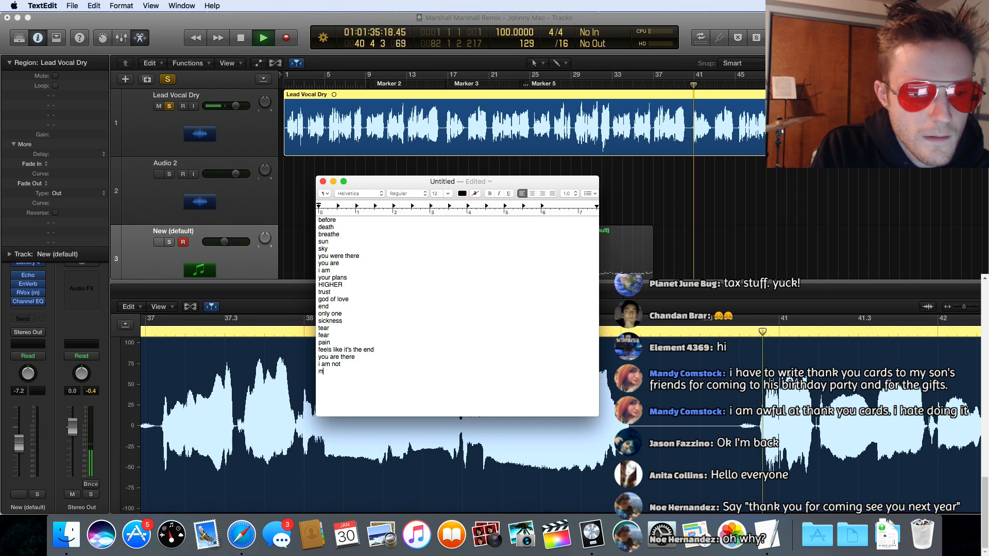
pyautogui.write('mine')
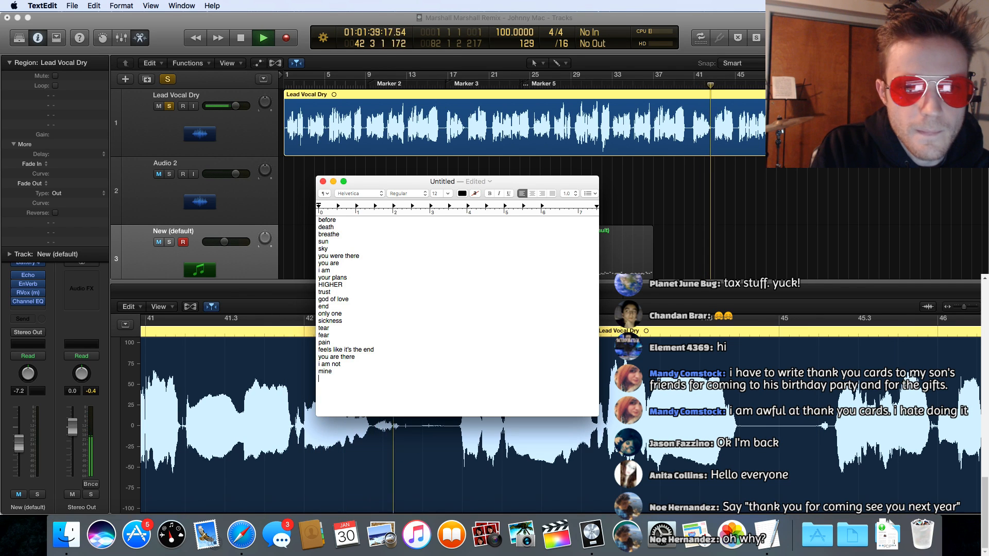
pyautogui.press('Return')
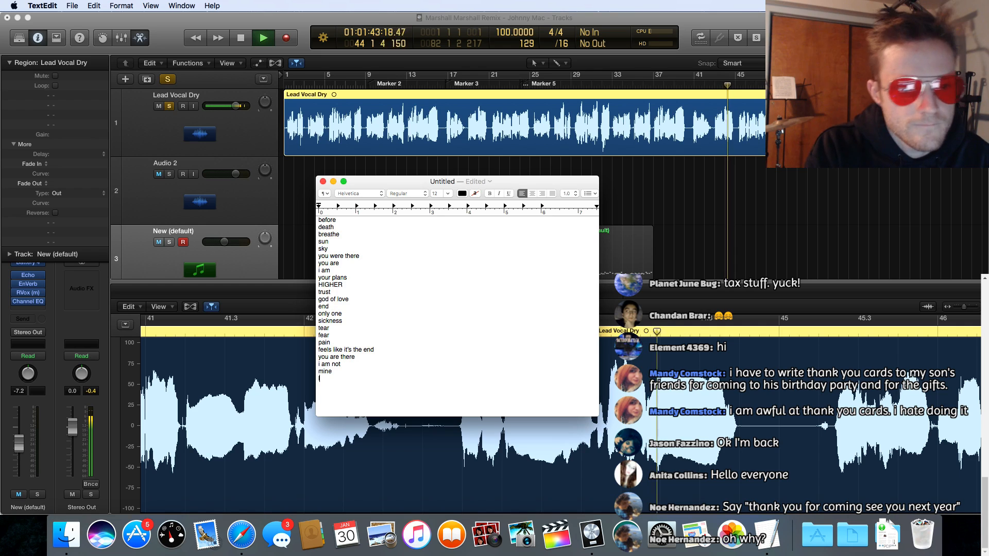
# Step: Return to Logic Pro and continue playback from the next vocal section near bar 65, at Marker 10
pyautogui.scroll(1, 356, 282)
pyautogui.scroll(-1, 358, 286)
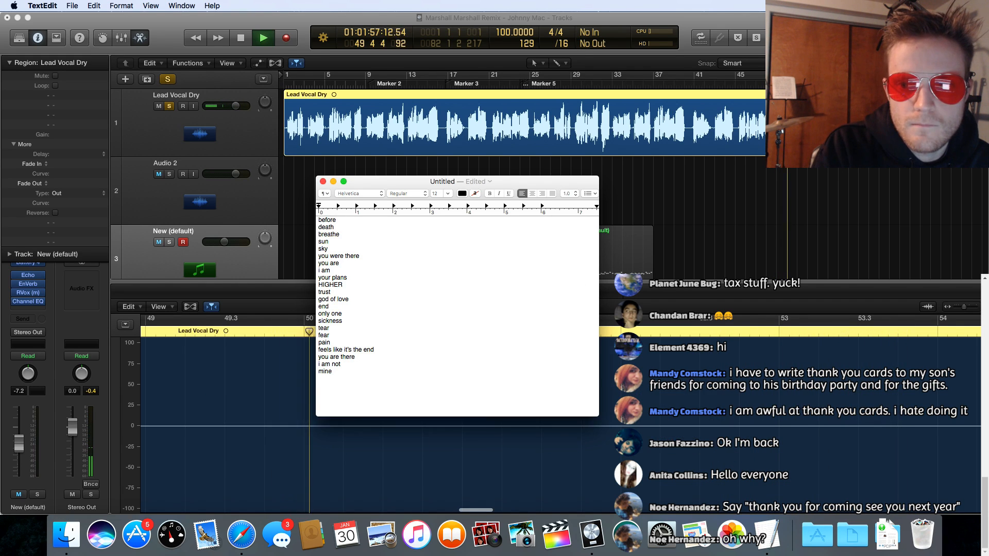
pyautogui.click(939, 77)
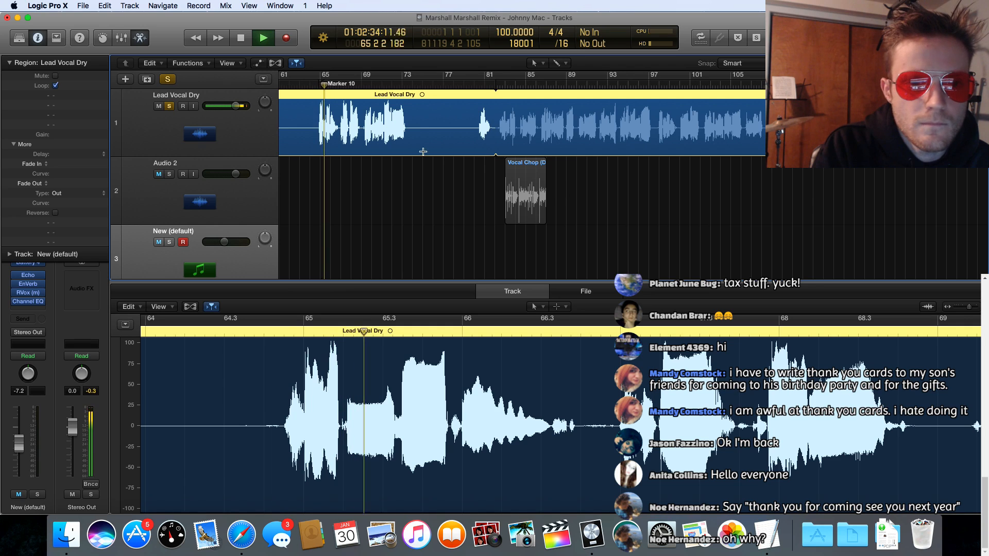
pyautogui.hscroll(-3, 407, 145)
pyautogui.hscroll(-10, 406, 145)
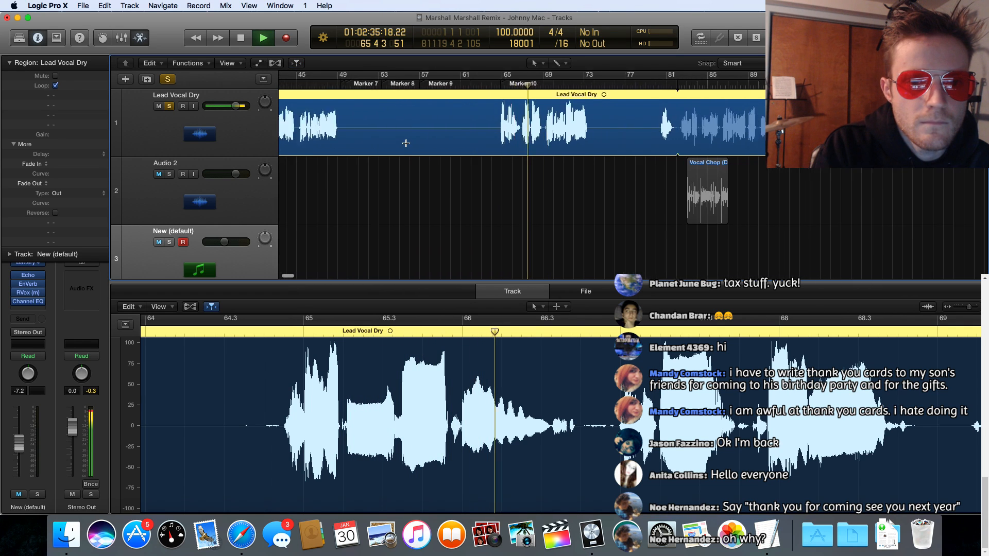
pyautogui.hscroll(5, 406, 144)
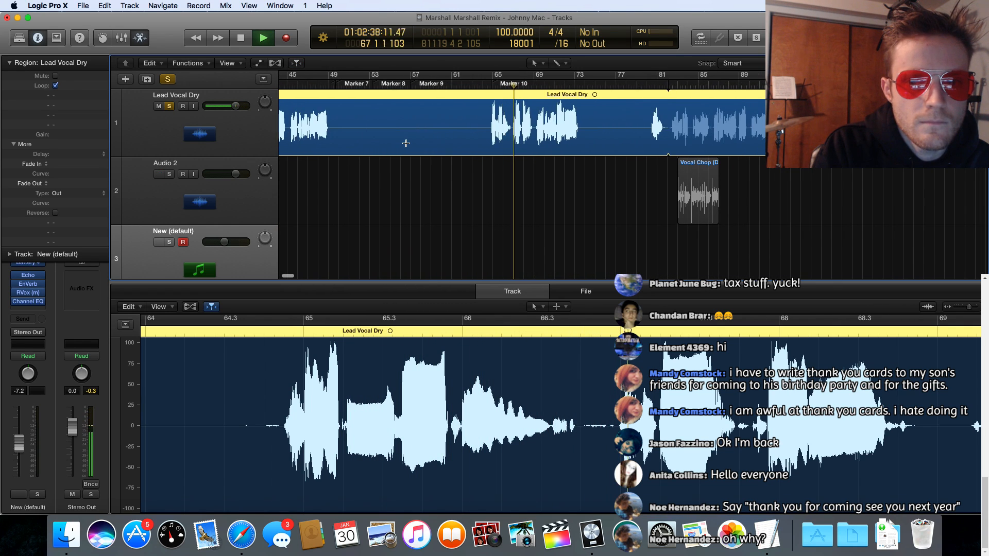
# Step: Look over the rest of the Lead Vocal Dry region while it plays, and stop playback just after bar 81
pyautogui.hscroll(5, 409, 141)
pyautogui.hscroll(12, 409, 141)
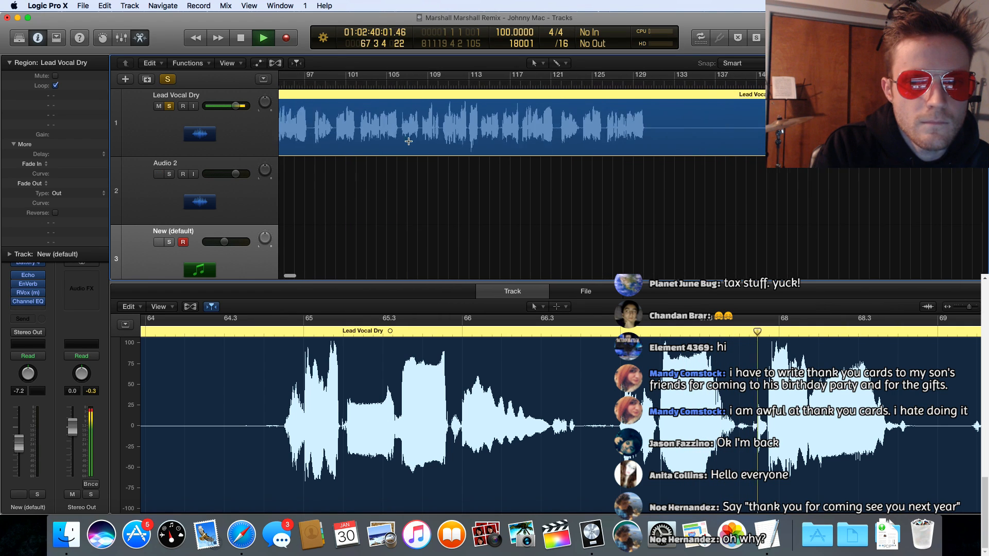
pyautogui.hscroll(-18, 408, 141)
pyautogui.hscroll(2, 408, 141)
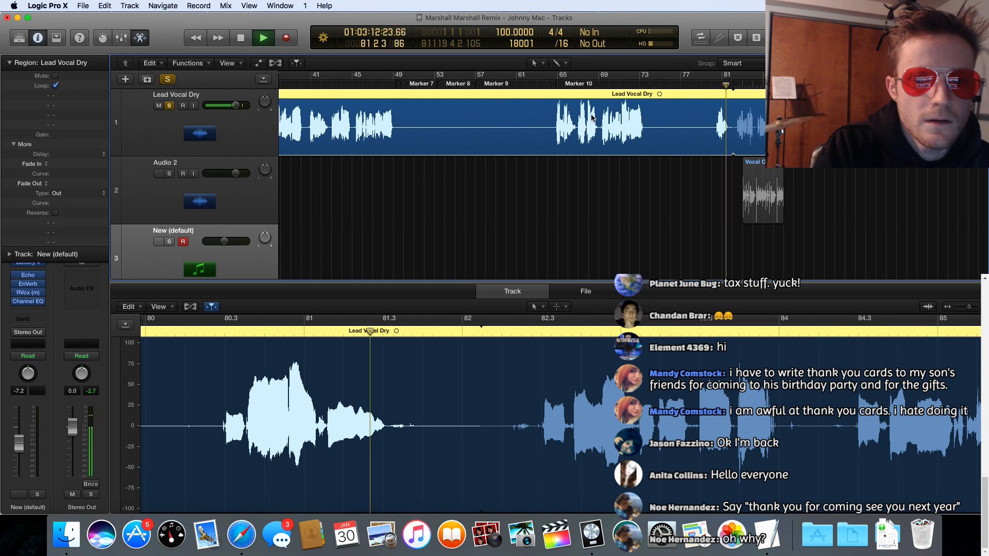
pyautogui.press('space')
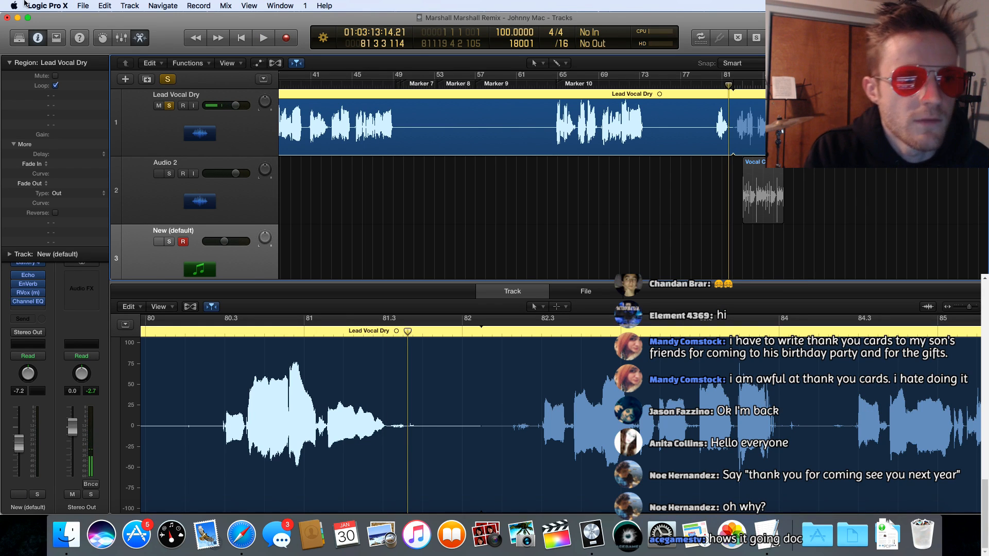
# Step: Turn off looping for the Lead Vocal Dry region so it ends near bar 82, and return to the start of the arrangement
pyautogui.click(114, 6)
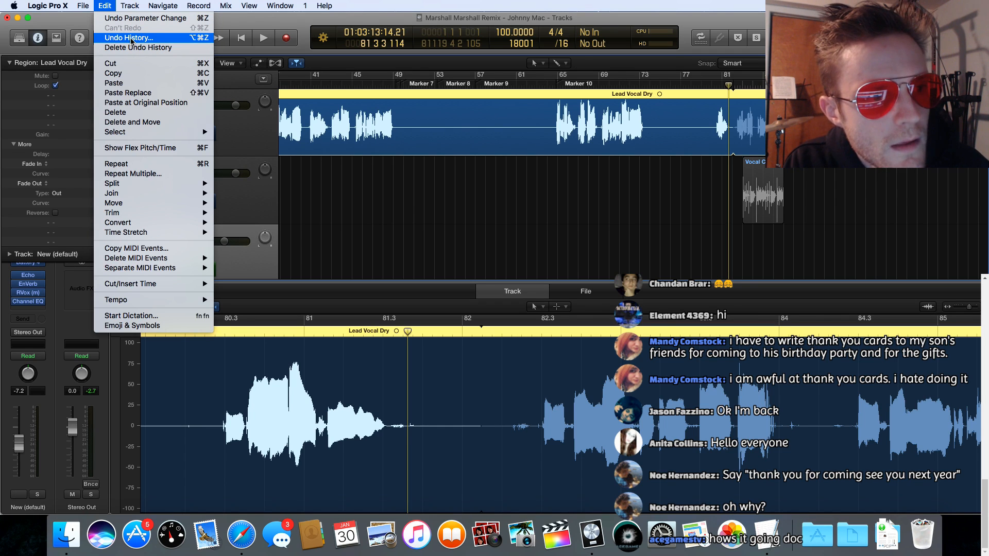
pyautogui.click(234, 22)
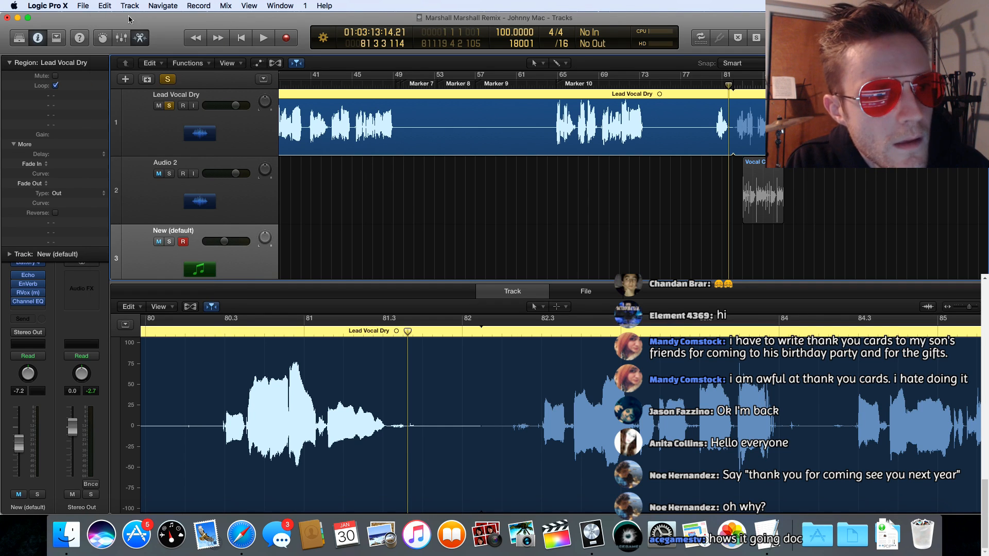
pyautogui.click(105, 5)
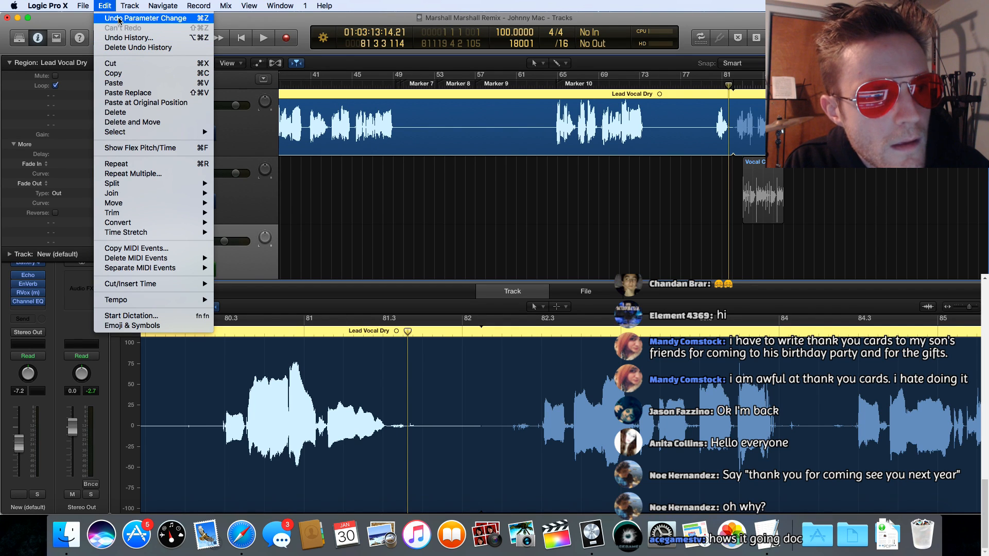
pyautogui.click(323, 19)
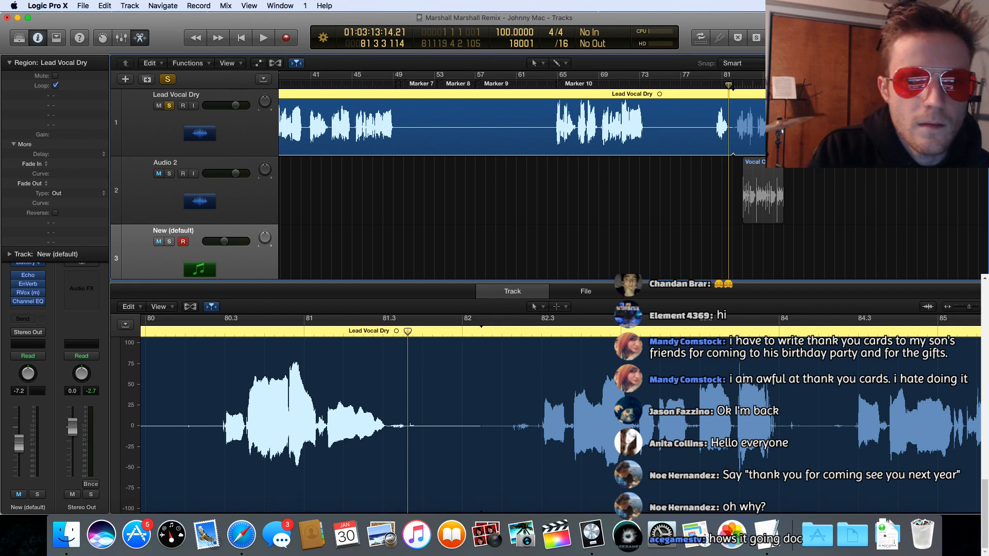
pyautogui.moveTo(748, 99); pyautogui.dragTo(732, 98)
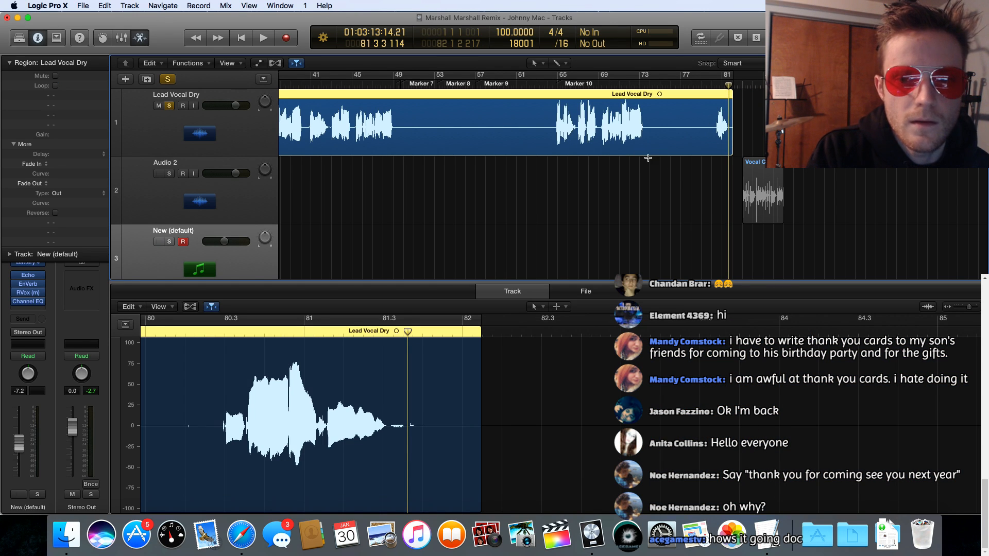
pyautogui.hscroll(-10, 522, 185)
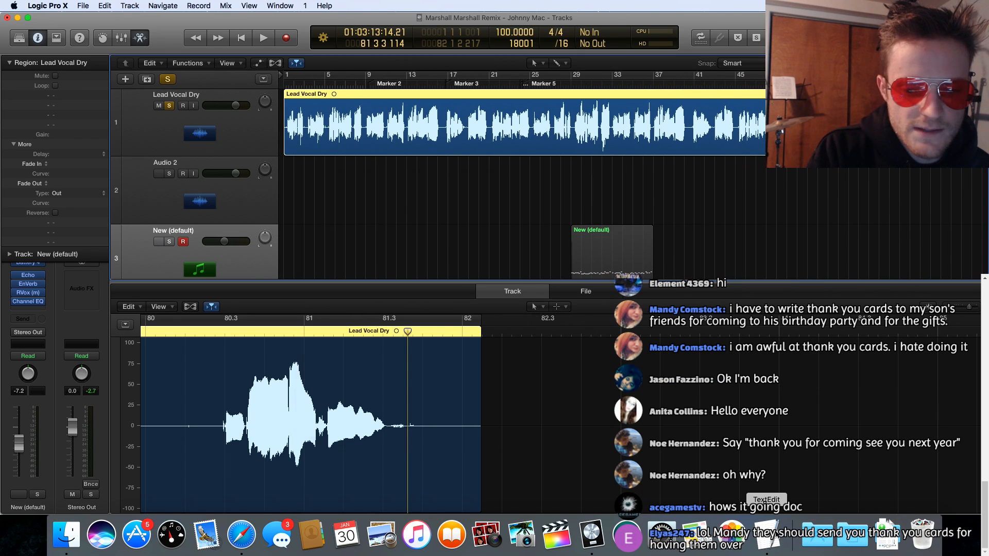
# Step: Switch to TextEdit and reread the collected lyric words and phrases from "before" to "mine" for possible combinations
pyautogui.press('super+Tab')
pyautogui.scroll(1, 452, 290)
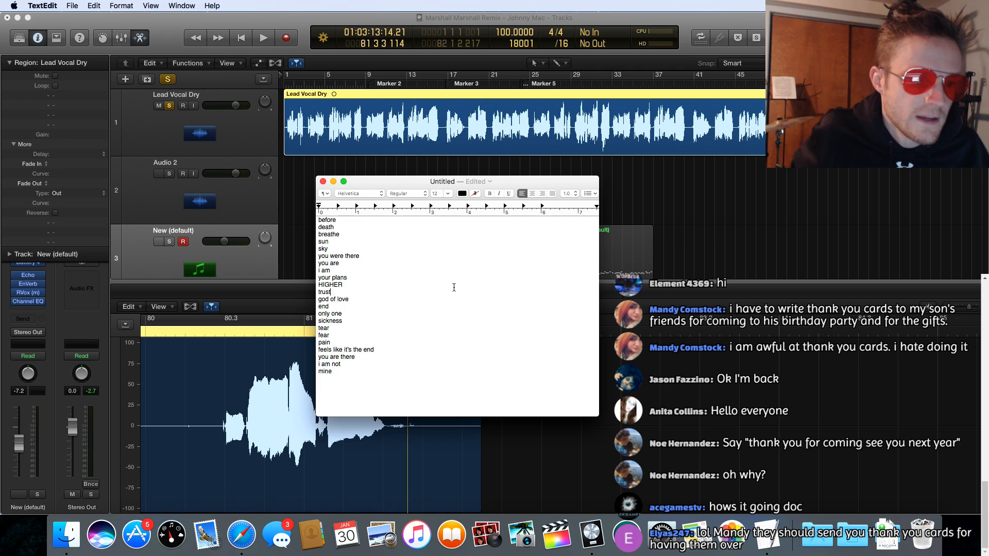
pyautogui.scroll(1, 454, 288)
pyautogui.scroll(-1, 443, 283)
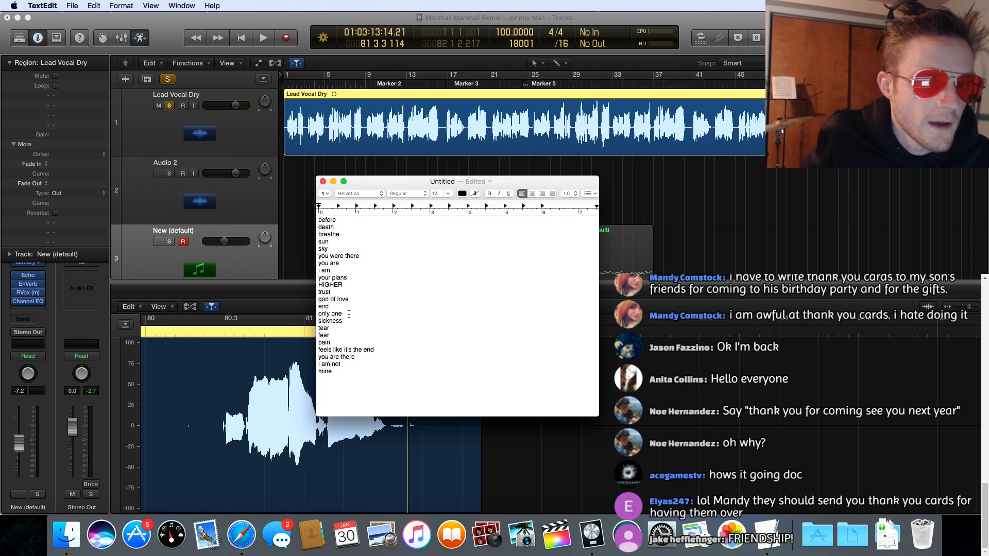
pyautogui.scroll(-2, 353, 318)
pyautogui.scroll(5, 354, 318)
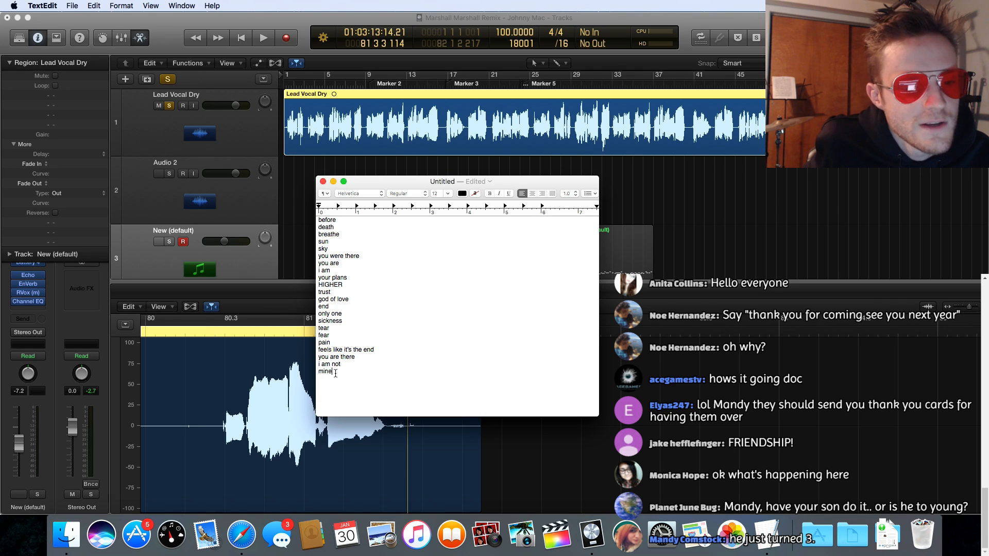
pyautogui.moveTo(335, 373); pyautogui.dragTo(355, 309)
pyautogui.click(355, 309)
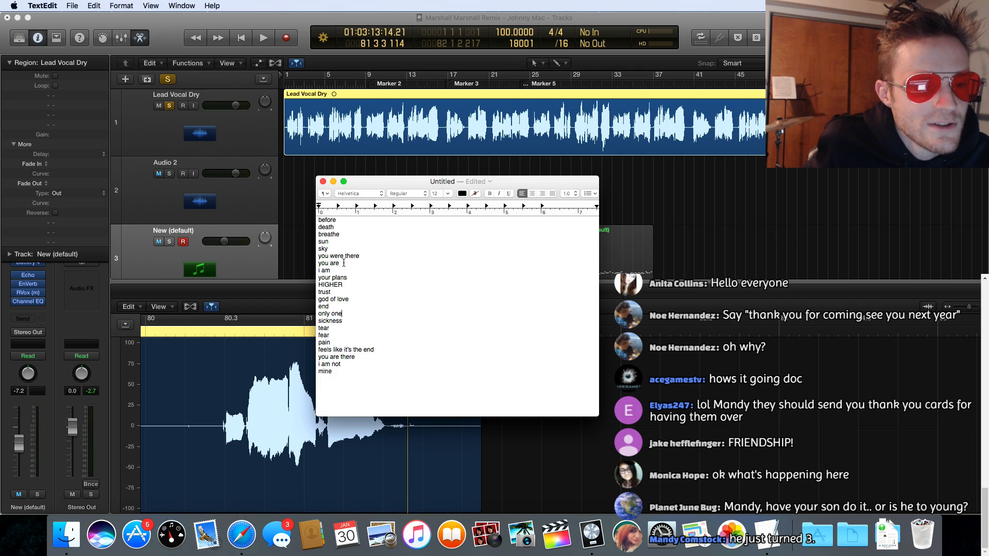
pyautogui.scroll(-1, 343, 260)
pyautogui.scroll(1, 342, 259)
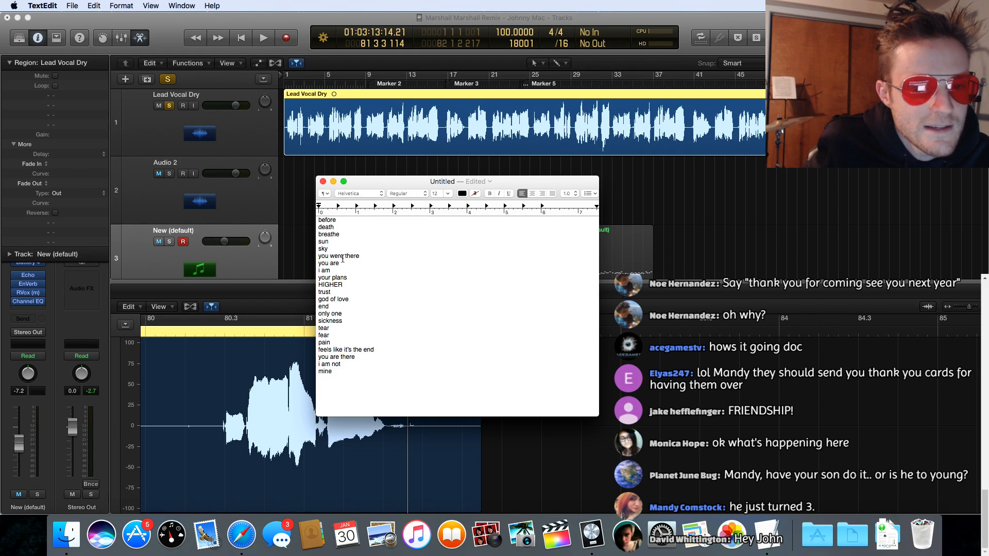
pyautogui.scroll(-1, 343, 259)
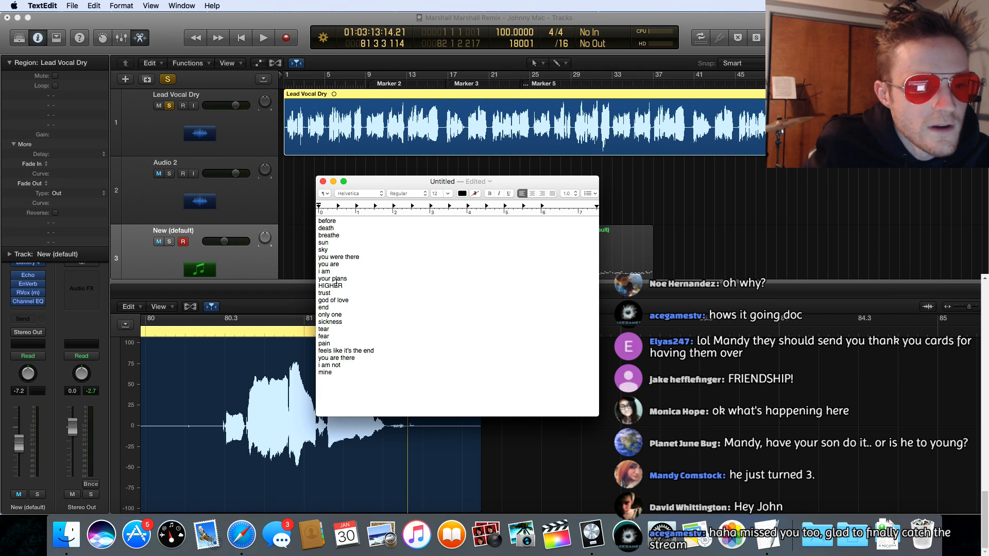
pyautogui.scroll(-1, 337, 284)
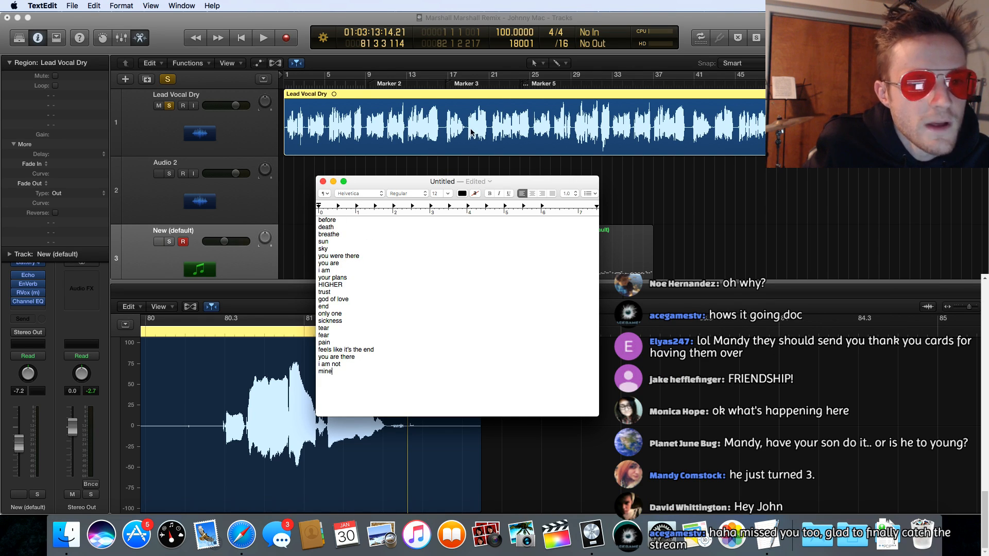
pyautogui.hscroll(5, 541, 139)
pyautogui.hscroll(-5, 540, 139)
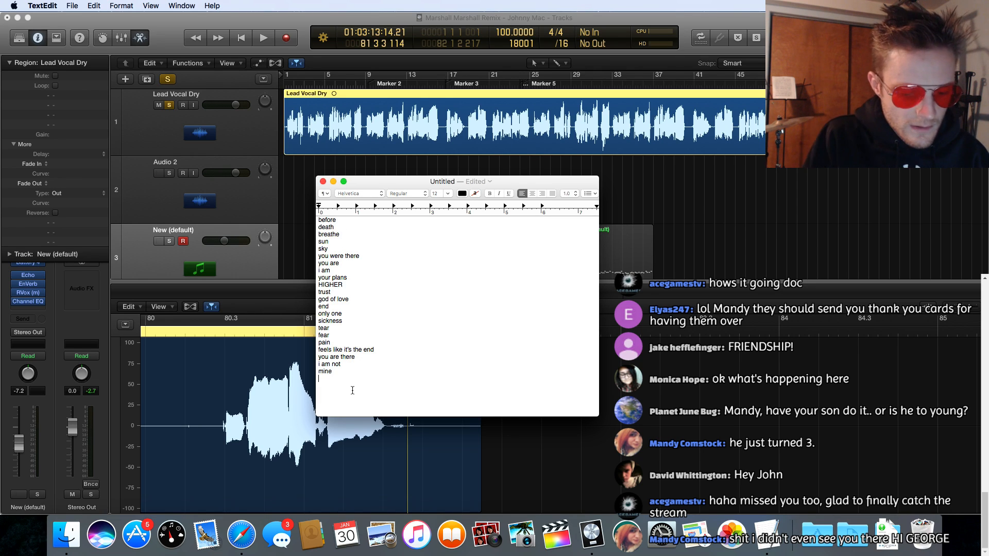
# Step: Leave a blank line below "mine" and start a combined lyric line with "I am higher, you were higher,"
pyautogui.press('Return')
pyautogui.press('Return')
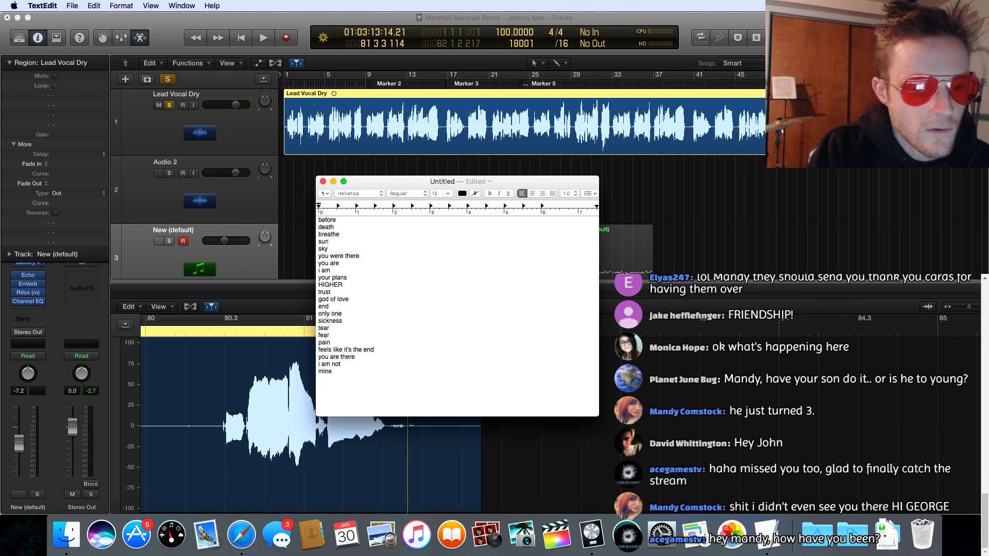
pyautogui.write('i am')
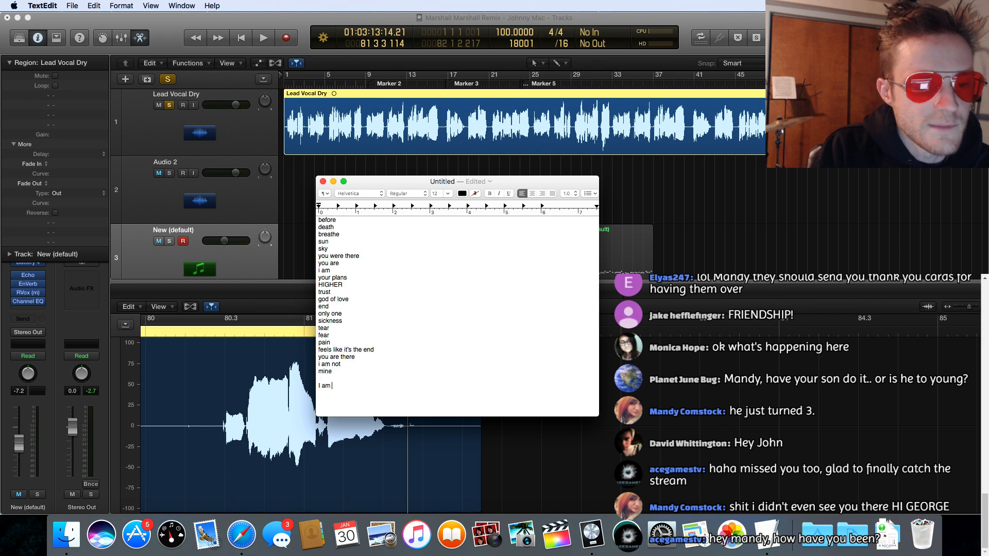
pyautogui.write(' higher')
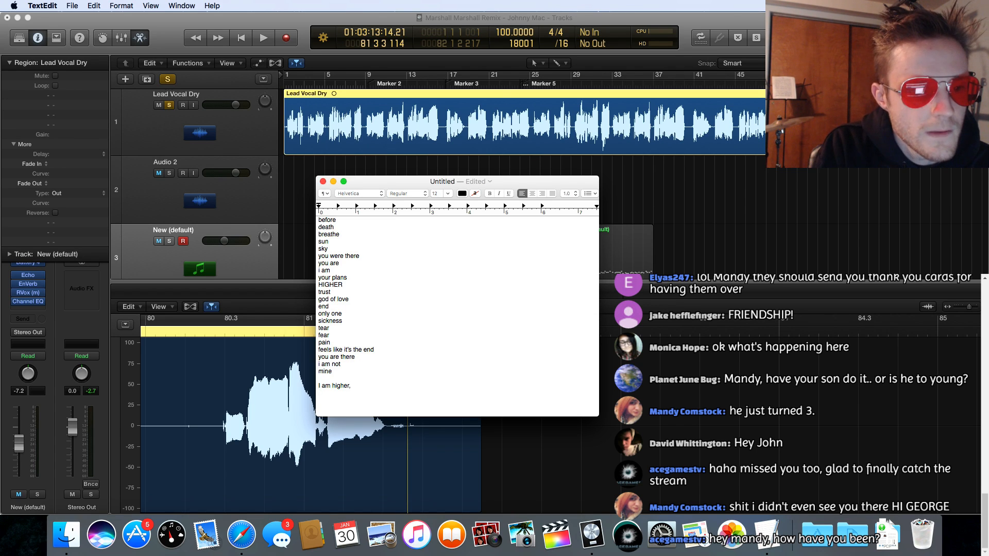
pyautogui.write(', you were higher')
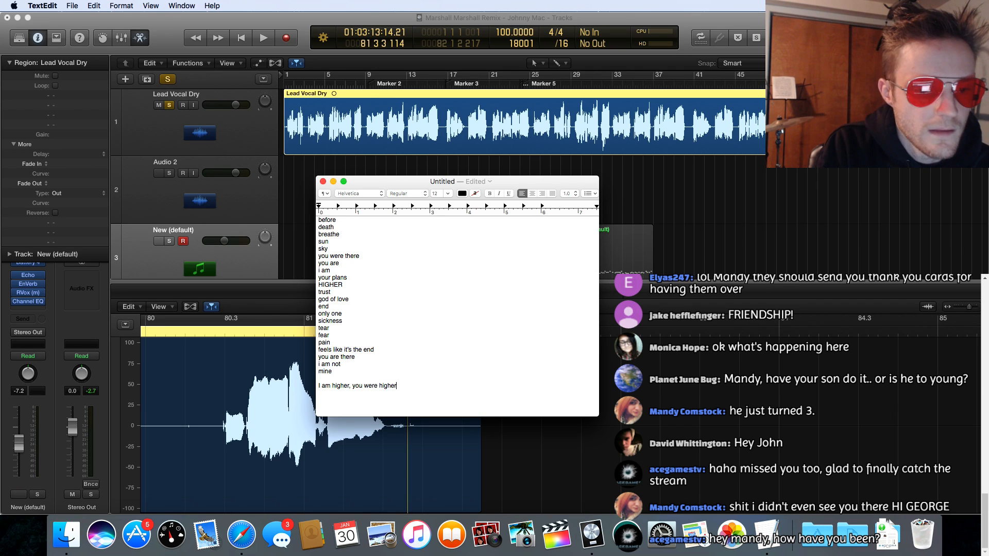
pyautogui.write(',')
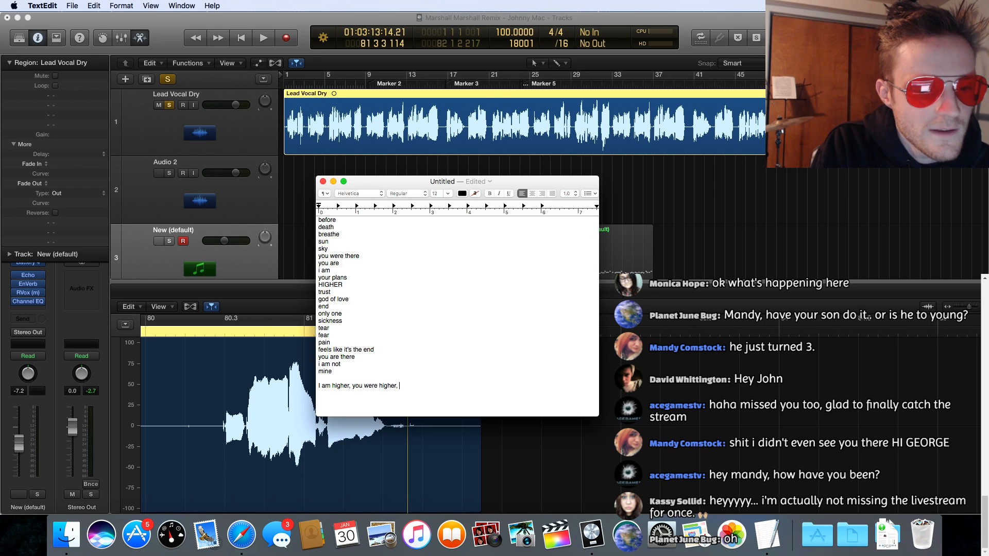
# Step: Continue the combined lyric line with "feels like HIGHER, it's trust, the end of love,"
pyautogui.write('feels li')
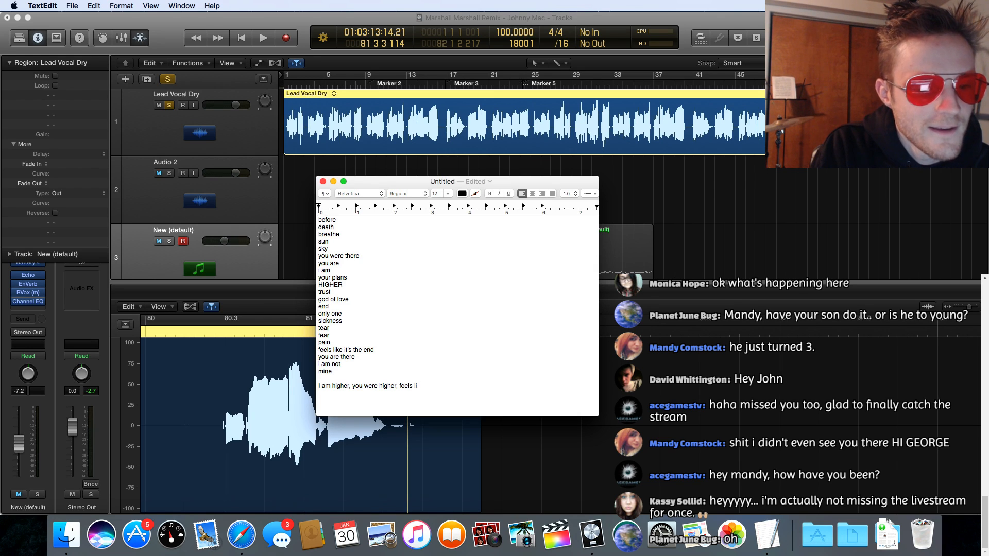
pyautogui.write('ke HIGHER,')
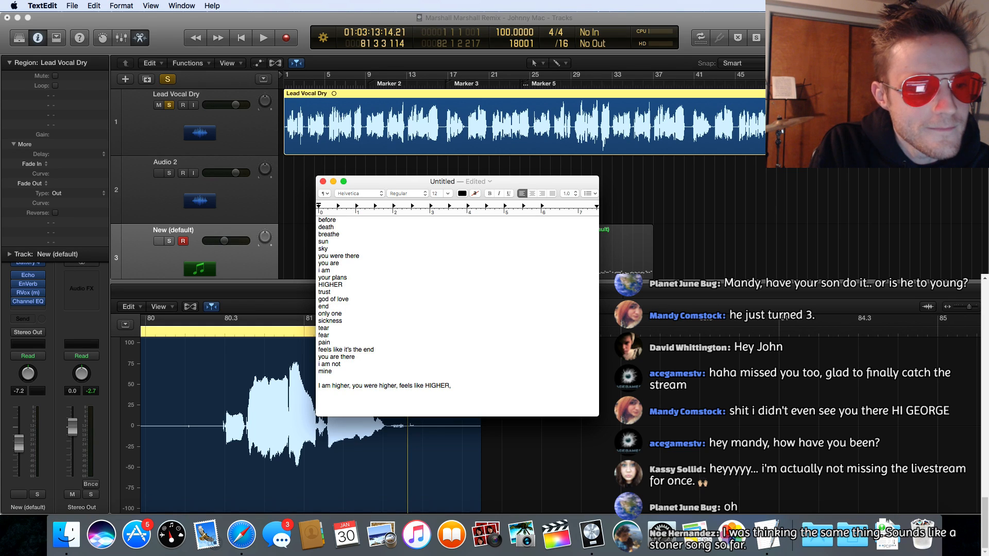
pyautogui.write("t's ")
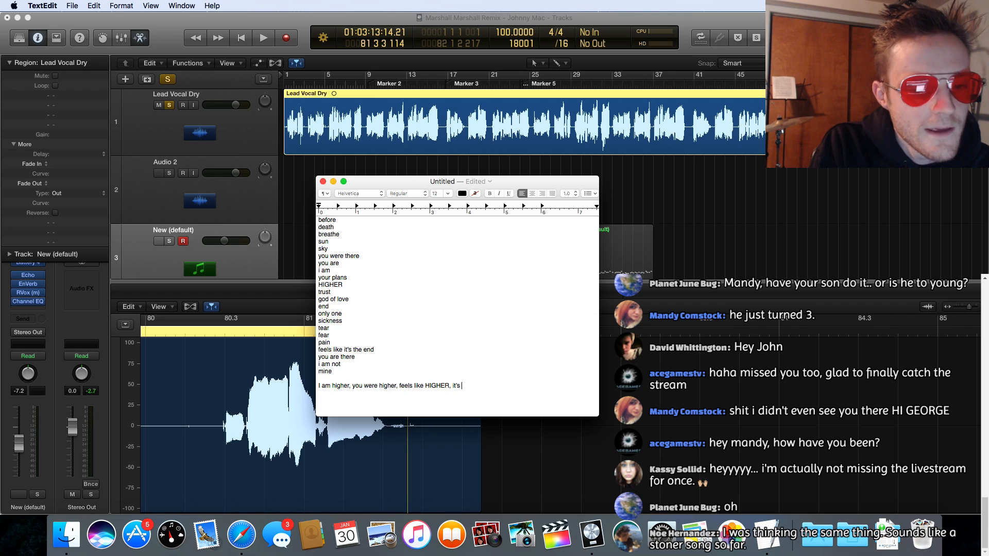
pyautogui.write('trust, the')
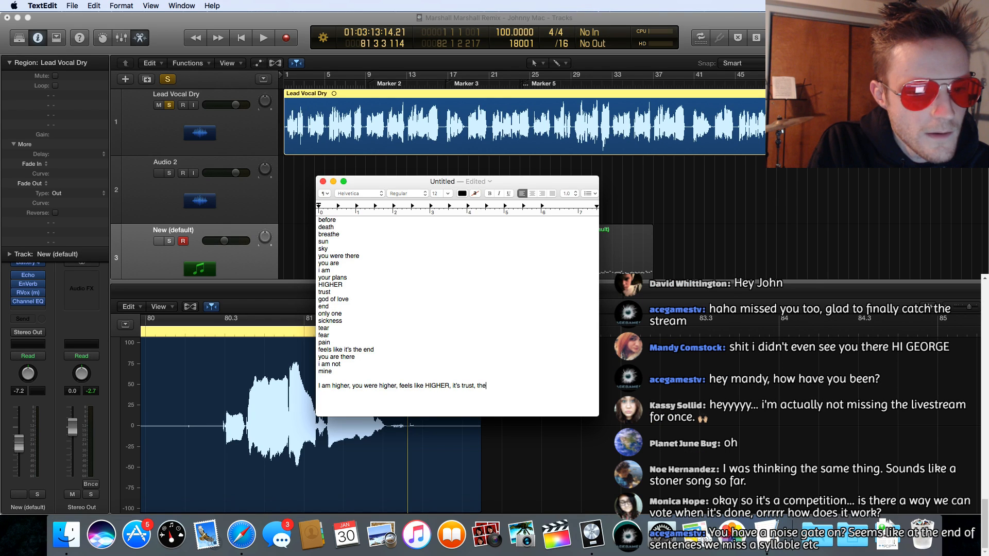
pyautogui.write('nd of l')
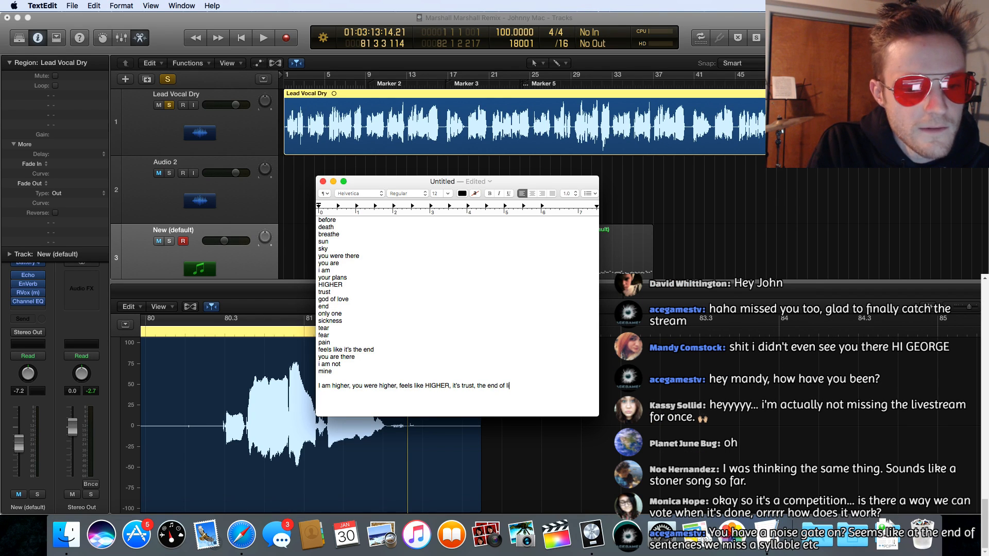
pyautogui.write('ove,')
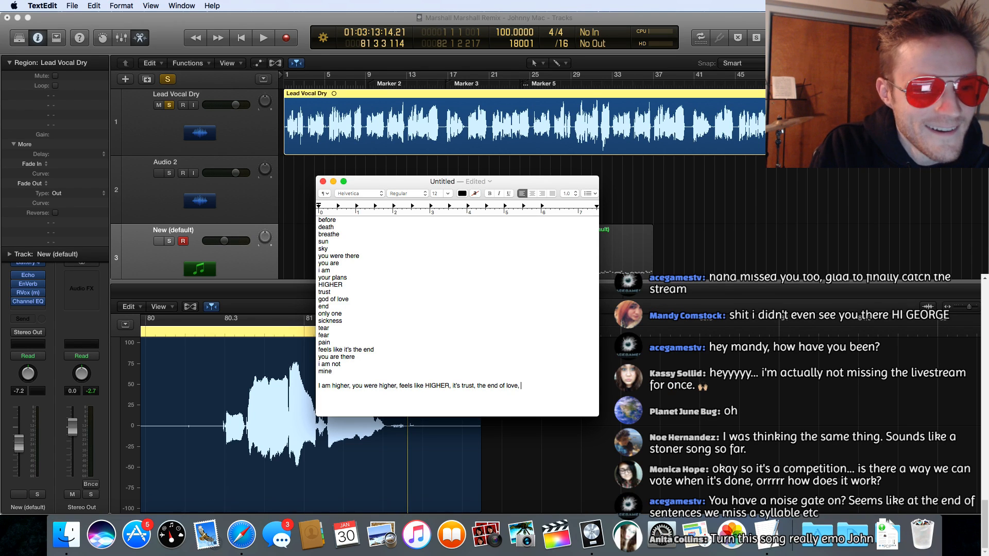
# Step: Switch to Logic Pro, start playing the soloed lead vocal from bar 1, and return to the TextEdit lyric list
pyautogui.click(286, 85)
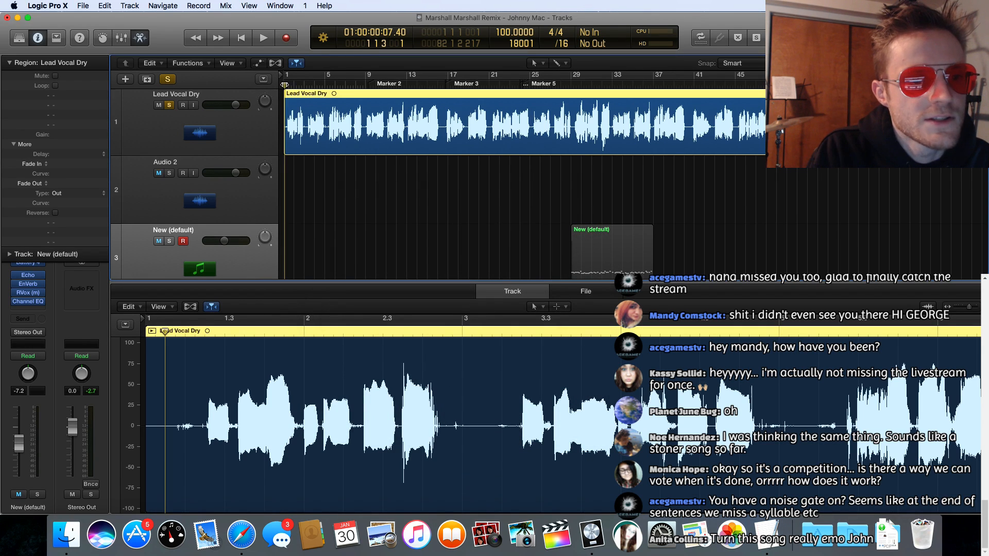
pyautogui.press('space')
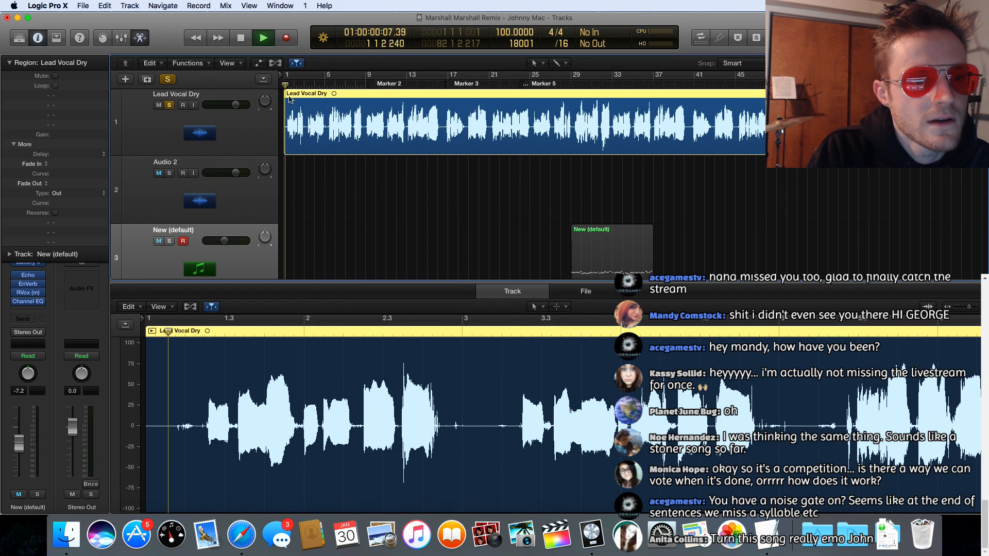
pyautogui.click(786, 525)
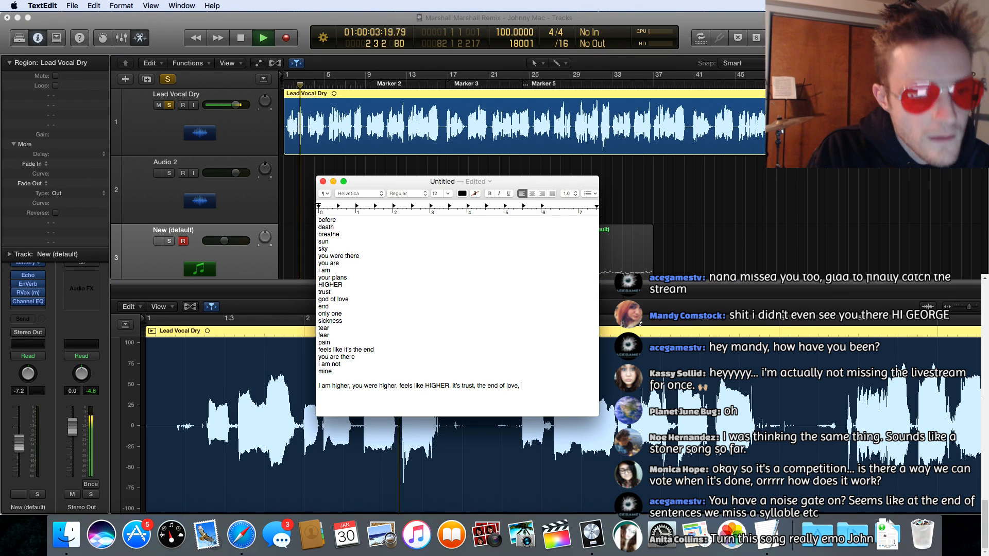
pyautogui.scroll(-1, 552, 310)
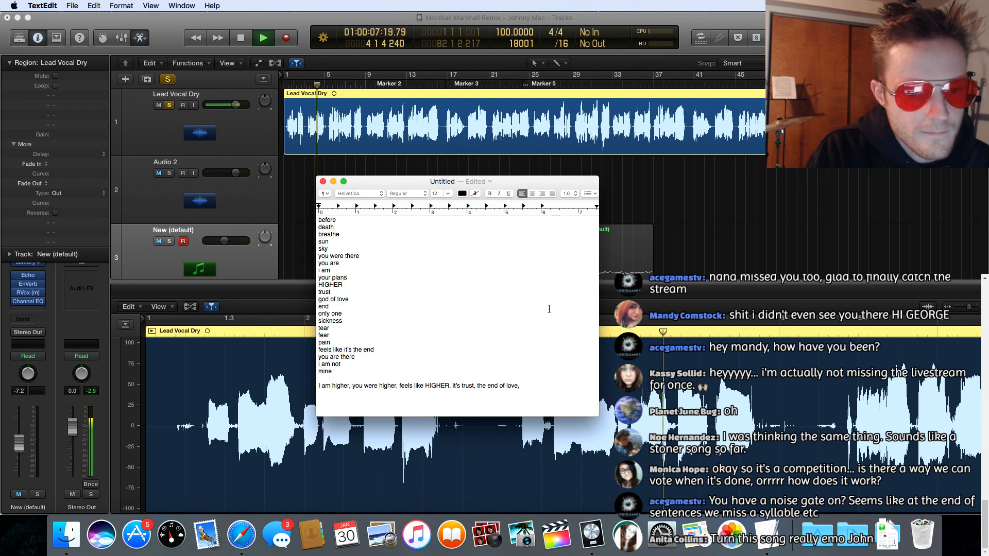
# Step: Add the words "life", "took" and "man" on separate lines below "mine" in the lyric list
pyautogui.click(345, 371)
pyautogui.press('Return')
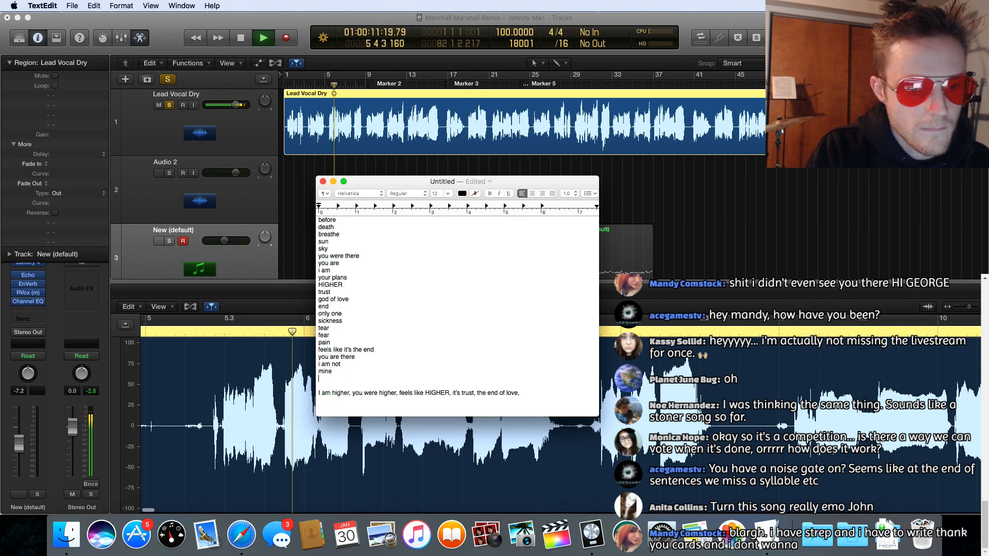
pyautogui.write('life')
pyautogui.press('Return')
pyautogui.write('t')
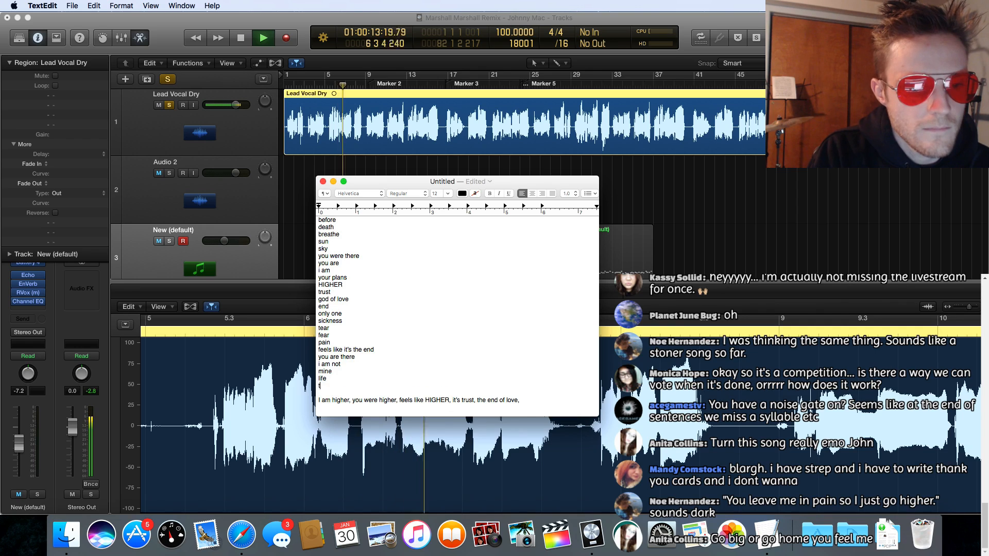
pyautogui.write('ook')
pyautogui.press('Return')
pyautogui.write('man')
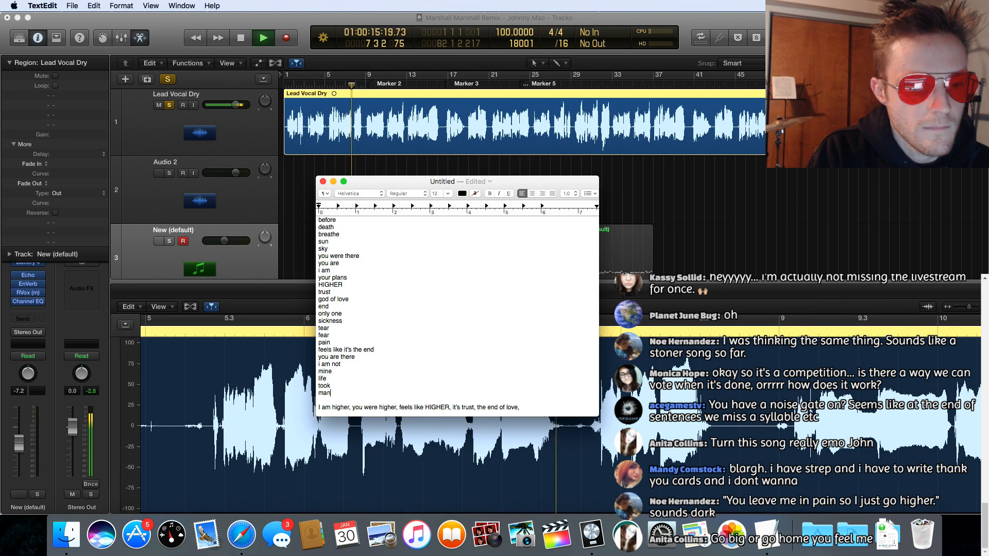
# Step: Add the words "lit" and "are" on separate lines below "man" in the TextEdit lyric list
pyautogui.press('Return')
pyautogui.write('lit')
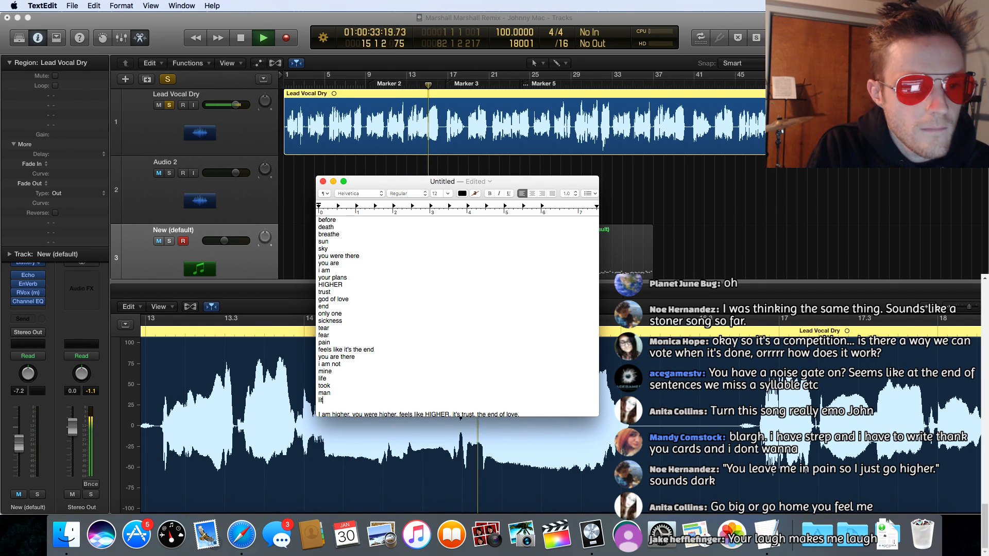
pyautogui.press('Return')
pyautogui.write('are')
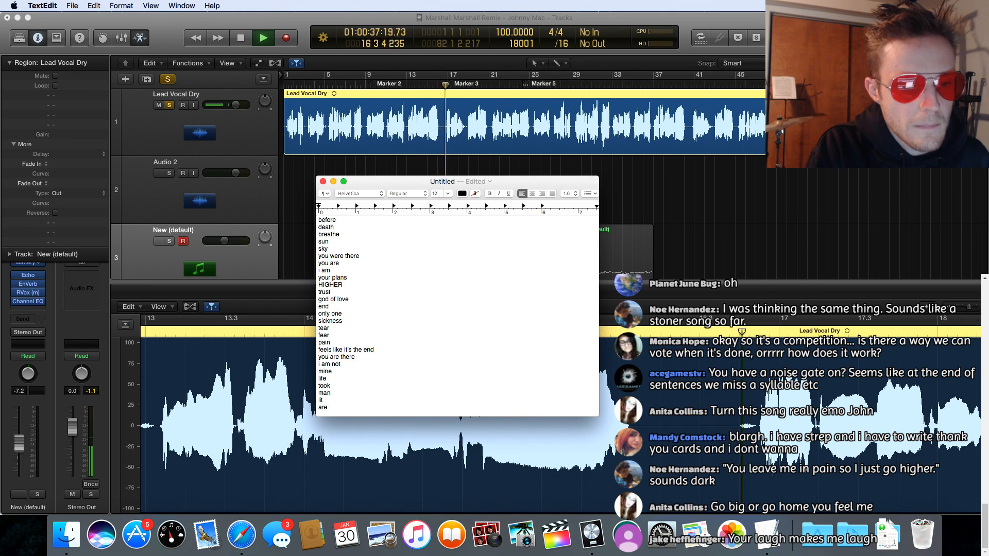
pyautogui.scroll(-1, 353, 384)
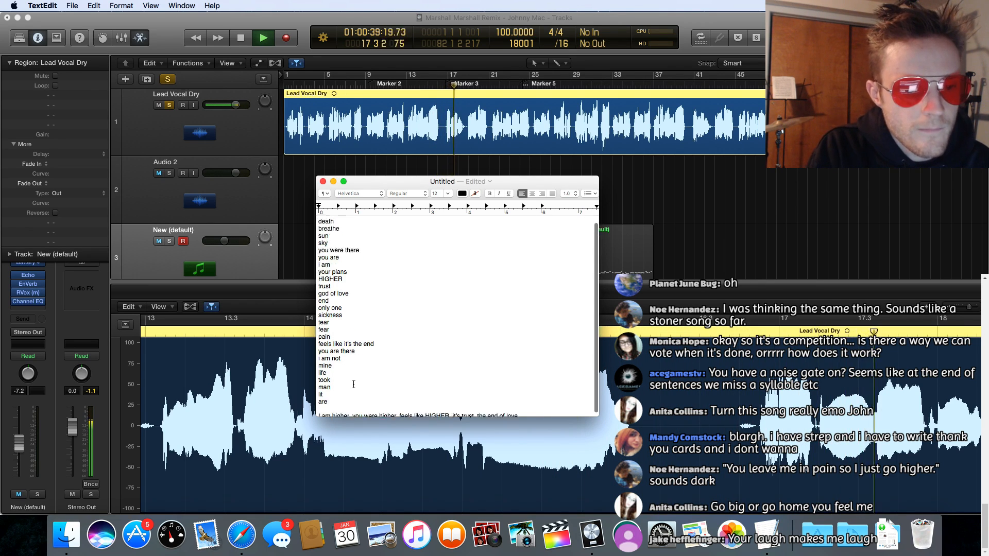
pyautogui.scroll(-1, 354, 384)
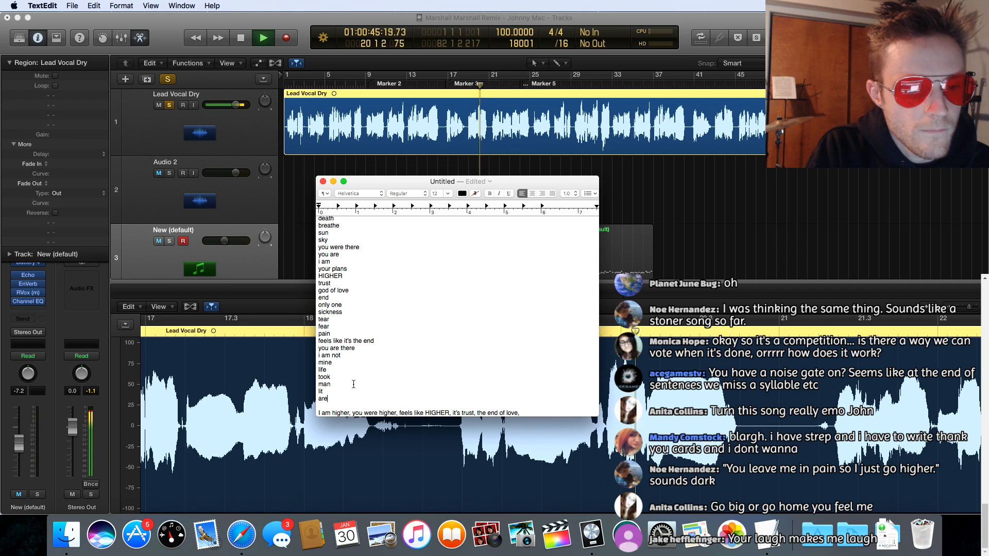
# Step: Extend the "are" line of the lyric list with "put, knows", separating the words with commas
pyautogui.write('pu')
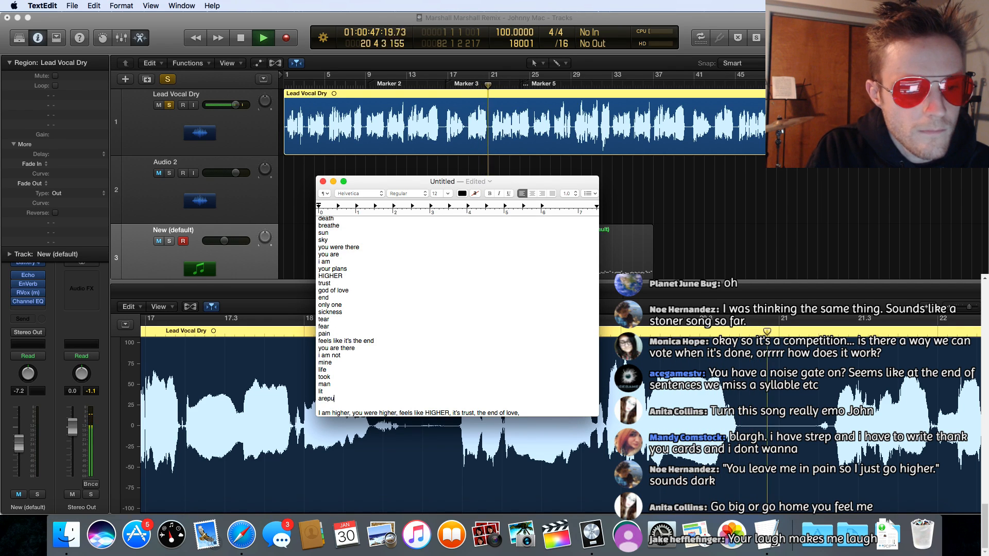
pyautogui.press('BackSpace')
pyautogui.press('BackSpace')
pyautogui.write(', put')
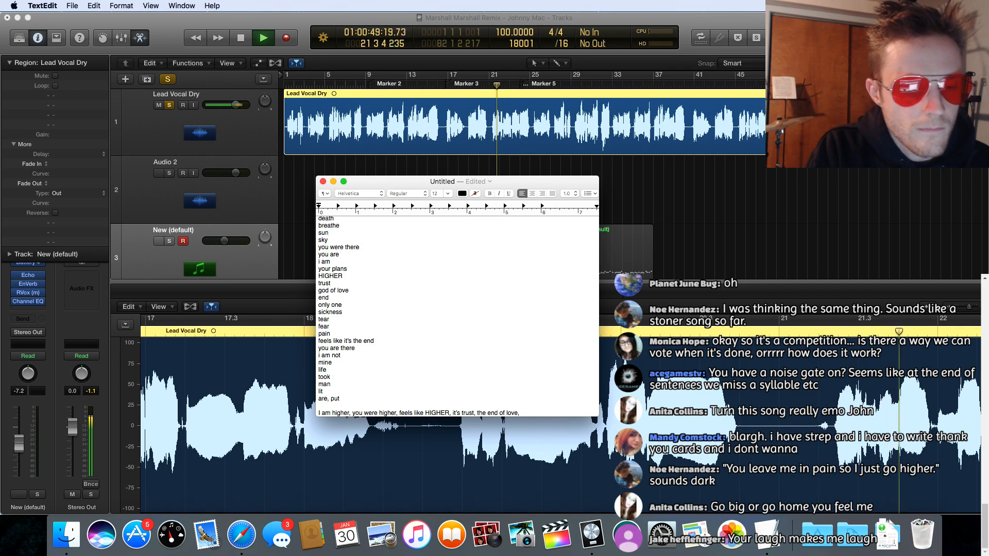
pyautogui.write(', ')
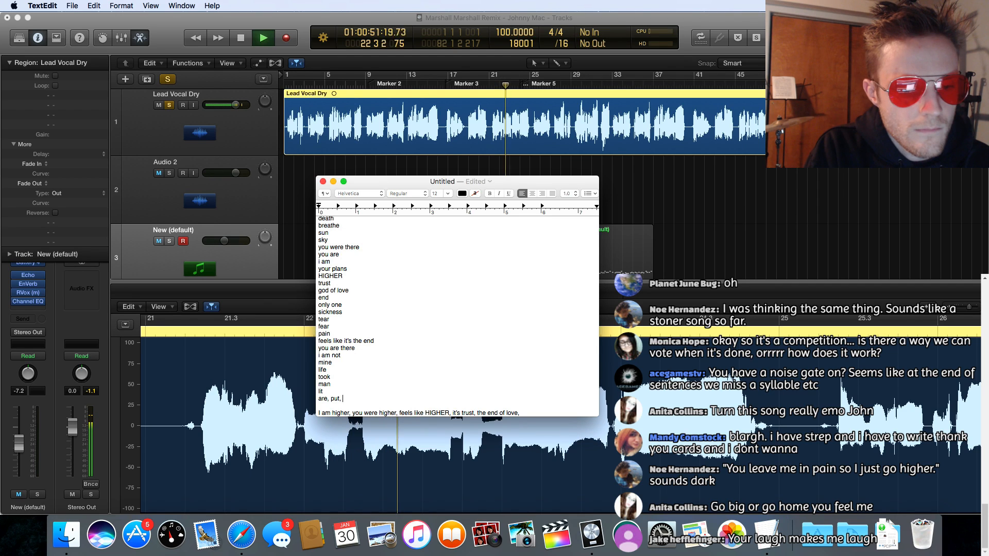
pyautogui.write('knows')
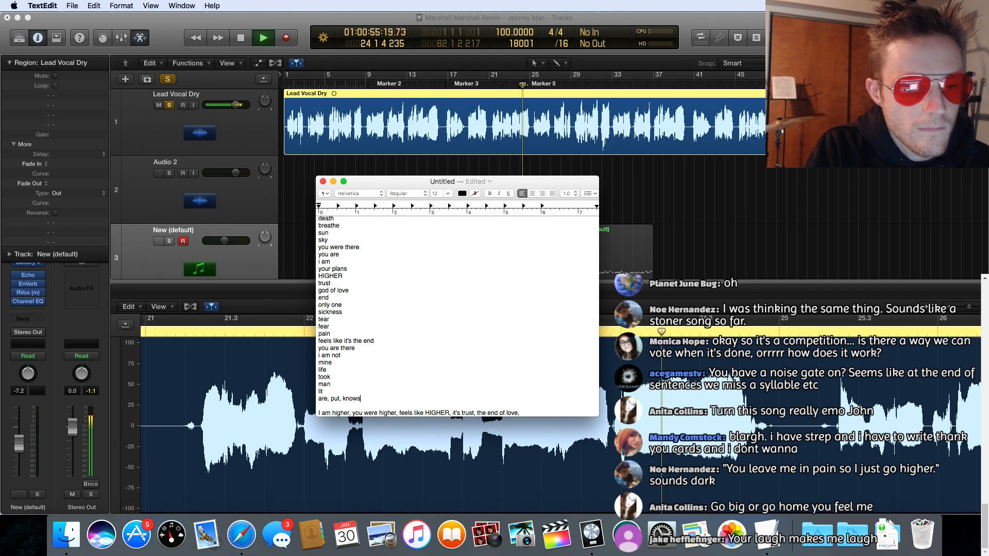
# Step: Add the words "and" and "I" on separate lines below "are, put, knows" in the lyric list
pyautogui.press('Return')
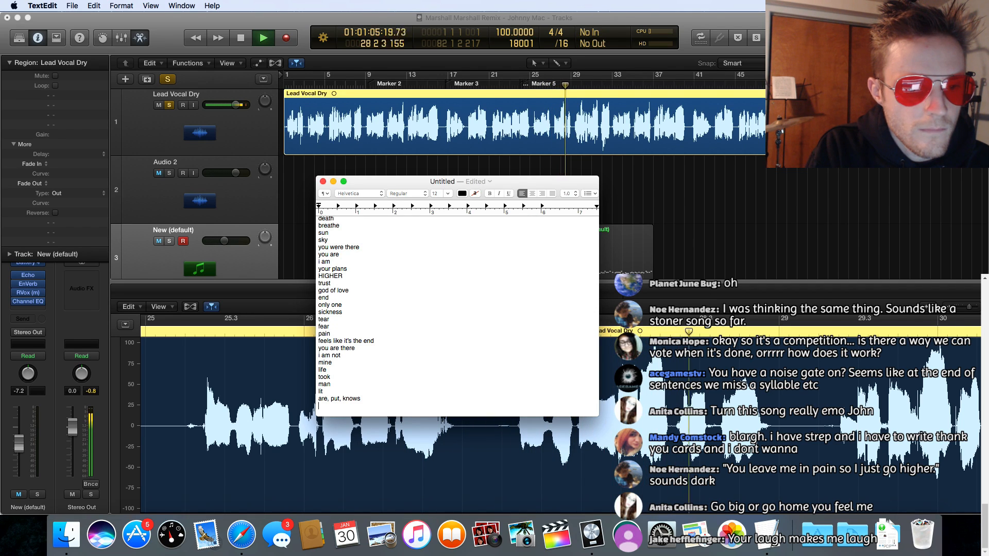
pyautogui.write('an')
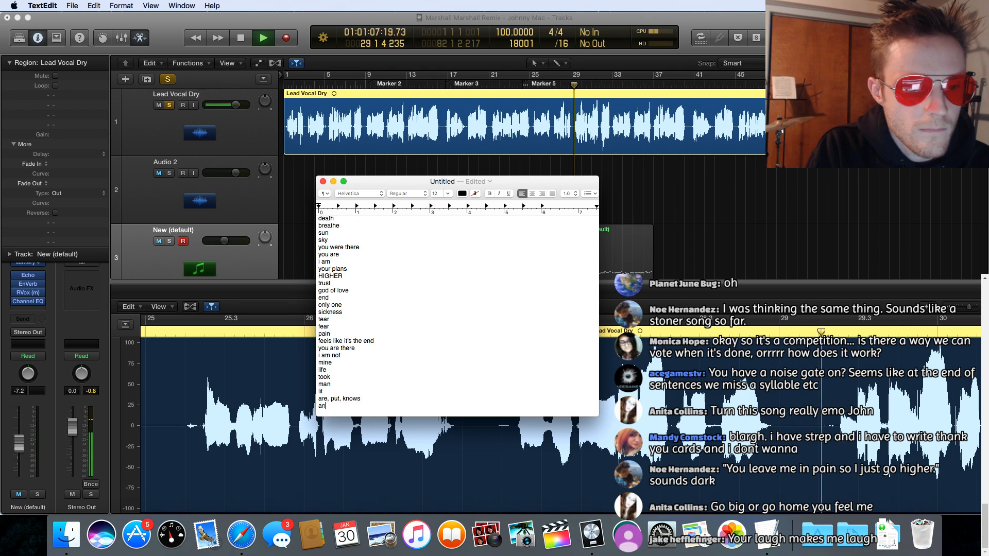
pyautogui.write('d')
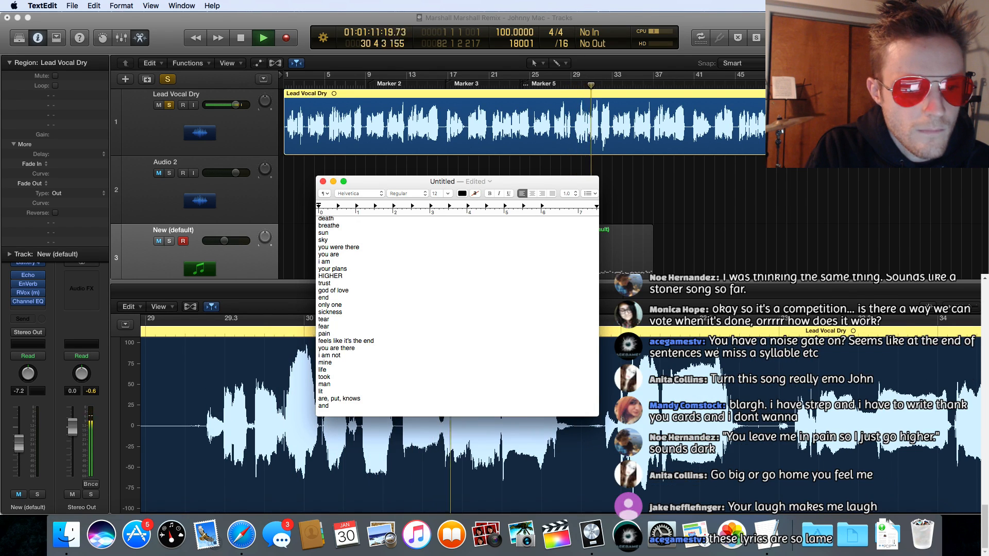
pyautogui.press('Return')
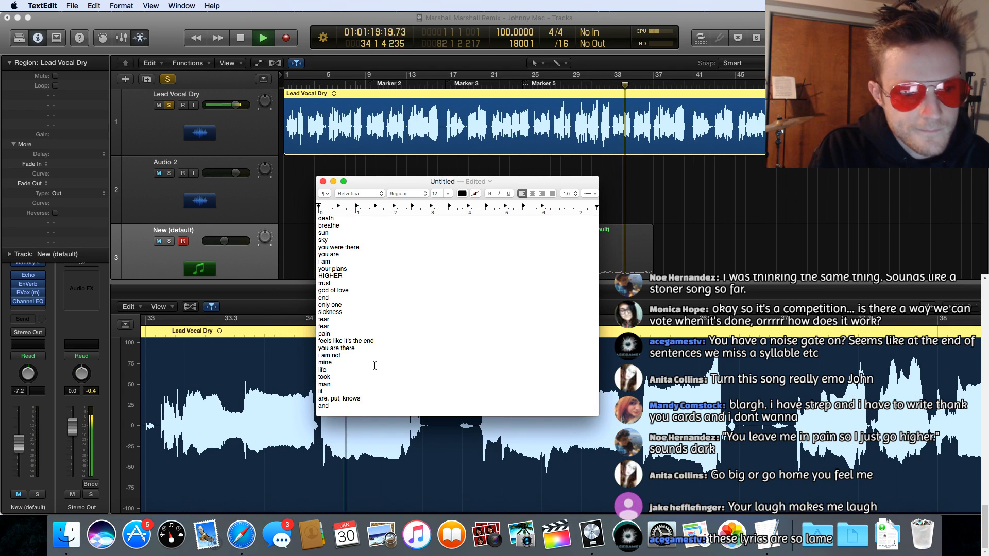
pyautogui.write("I am higher, you were higher, feels like HIGHER, it's trust, the end of love,")
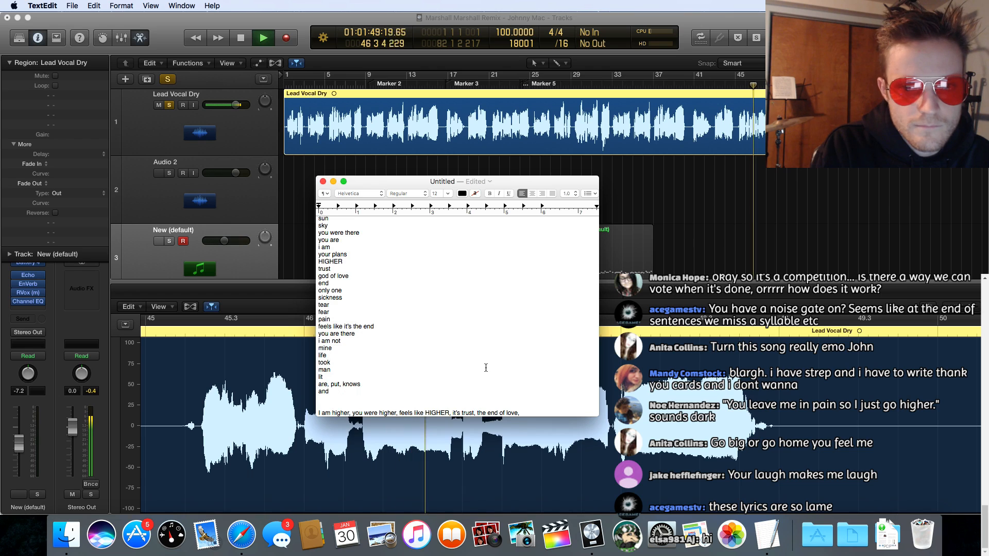
pyautogui.write('l')
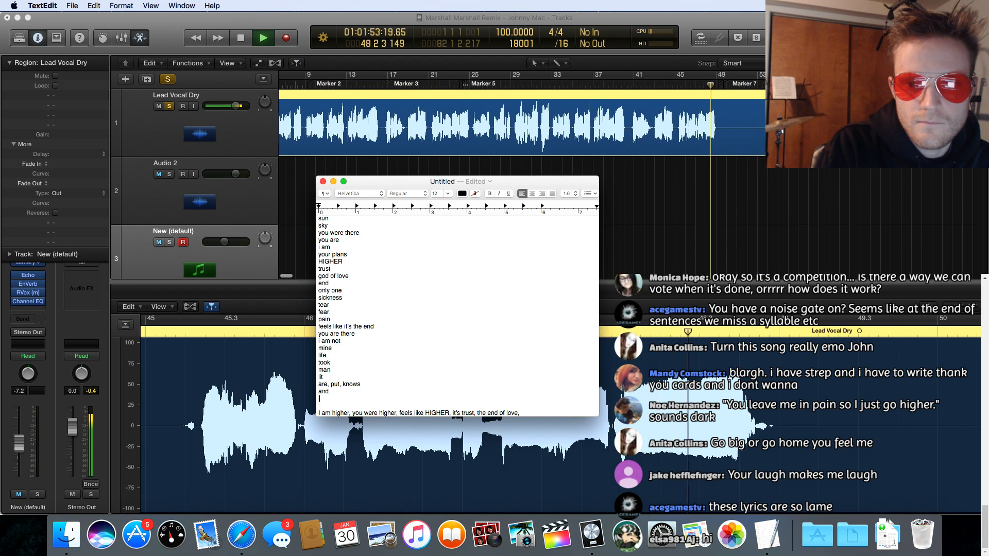
# Step: Switch to Logic Pro, stop the lead vocal playback, and return to the TextEdit lyric list
pyautogui.press('super+Tab')
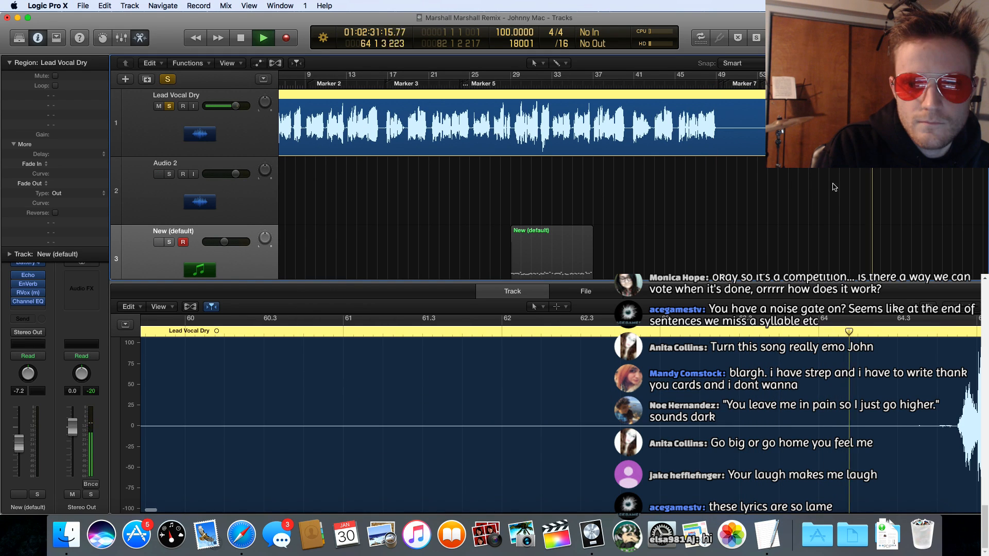
pyautogui.click(771, 538)
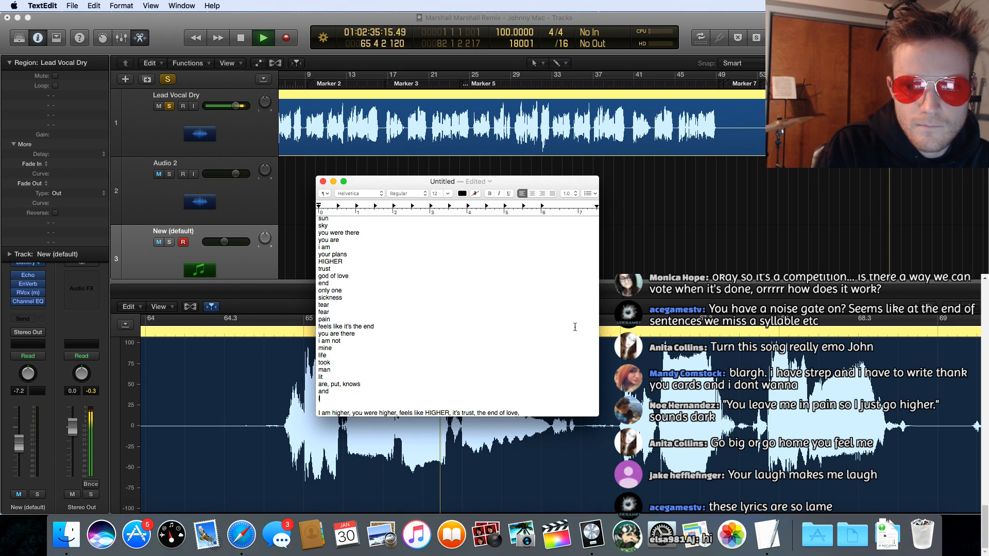
pyautogui.click(313, 41)
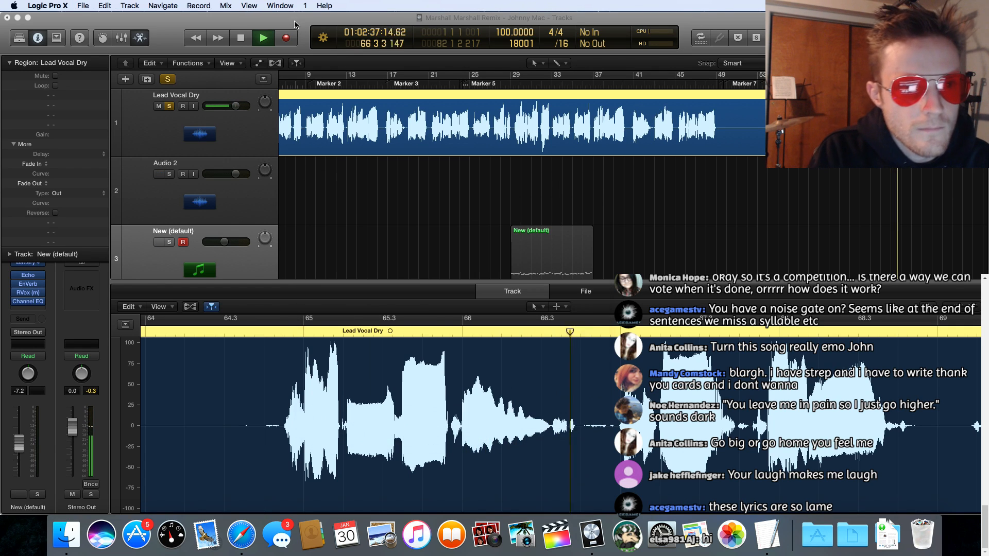
pyautogui.press('space')
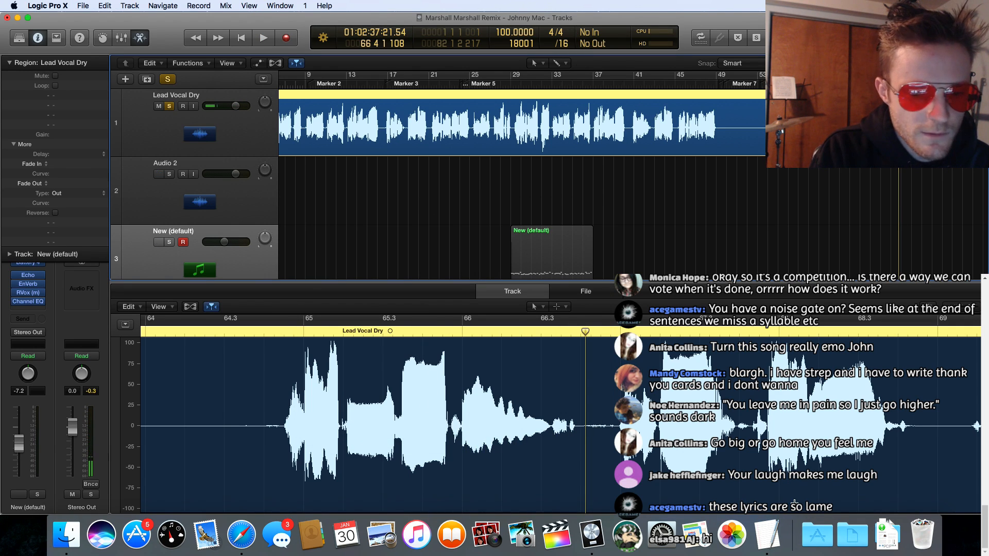
pyautogui.click(767, 534)
# Step: Review the whole lyric word list and minimize the TextEdit window to uncover the Logic Pro project
pyautogui.scroll(2, 420, 296)
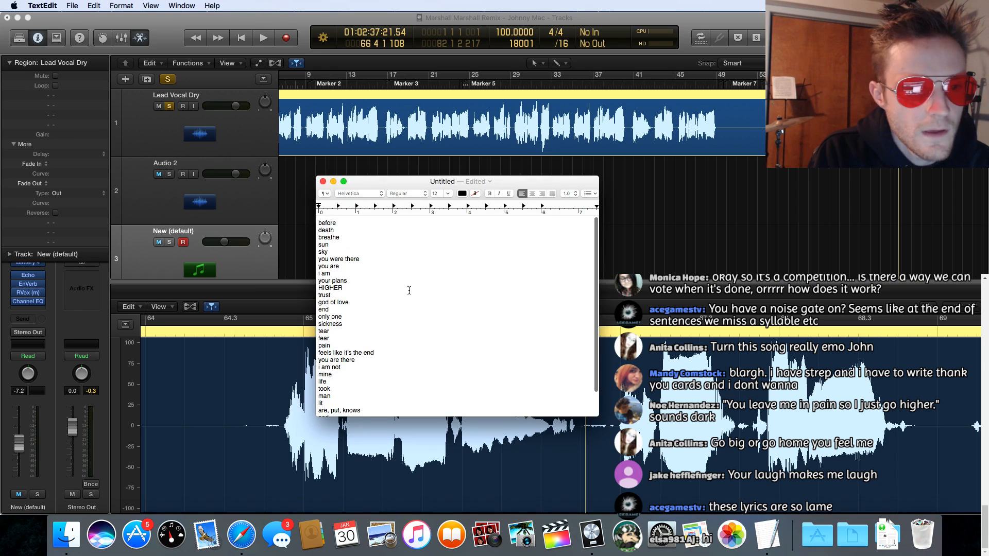
pyautogui.scroll(-2, 417, 295)
pyautogui.scroll(2, 412, 292)
pyautogui.write("I am higher, you were higher, feels like HIGHER, it's trust, the end of love,")
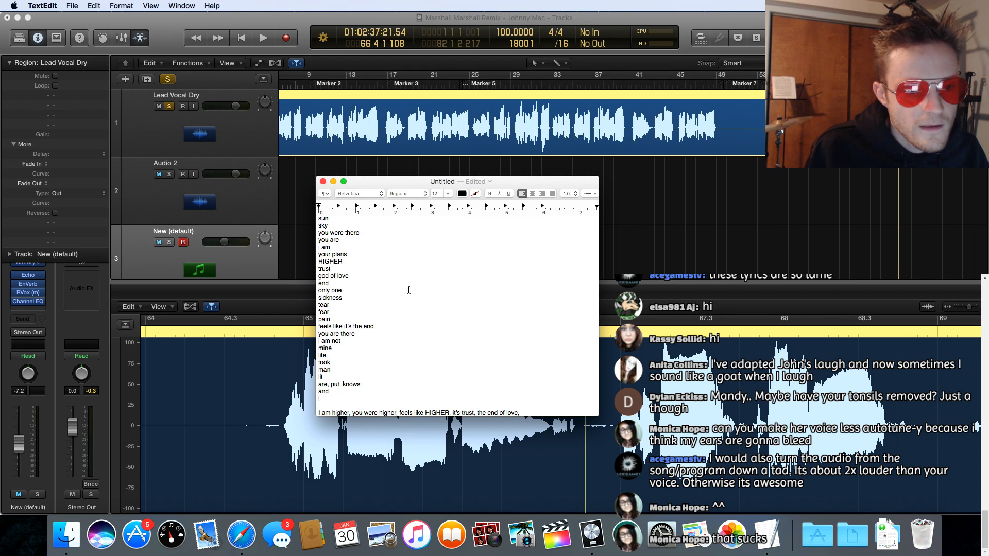
pyautogui.rightClick(302, 212)
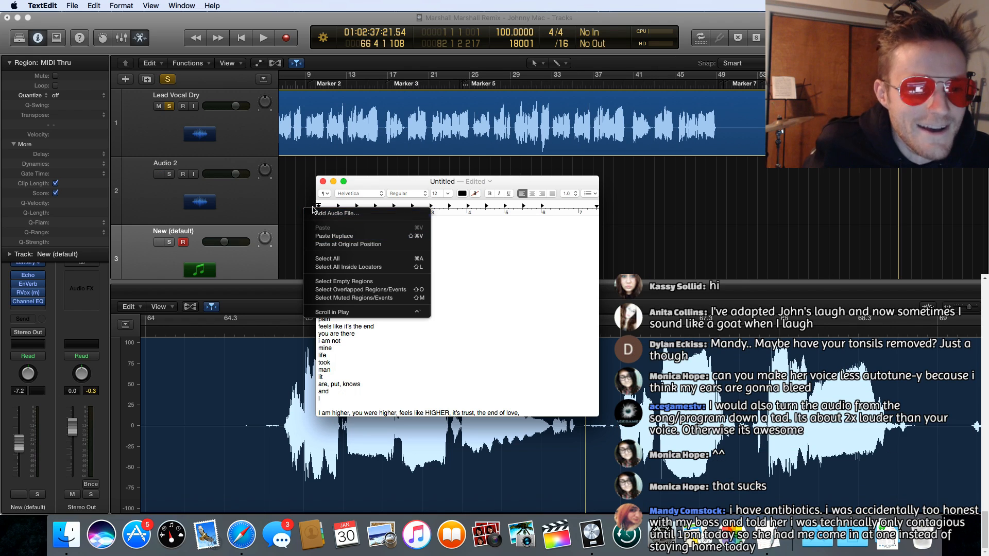
pyautogui.click(309, 187)
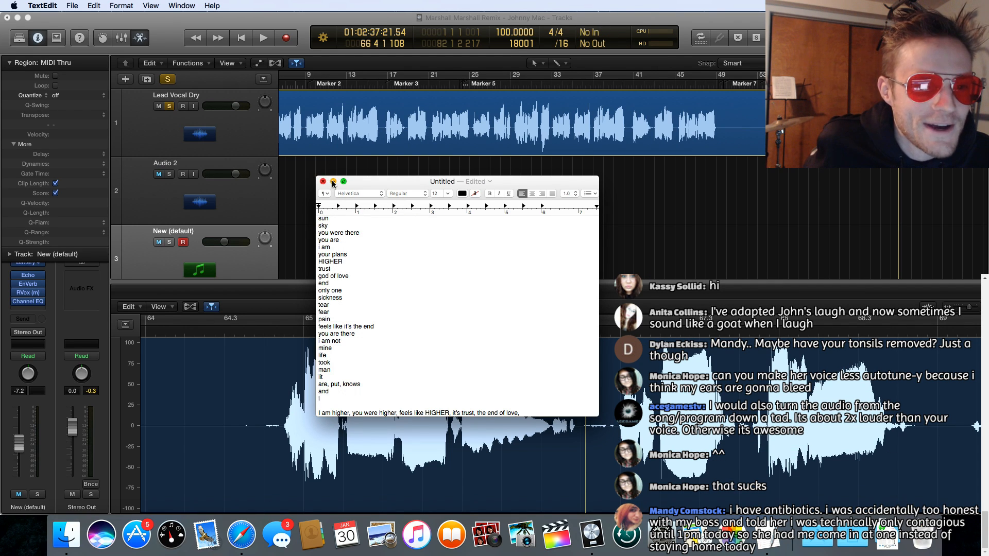
pyautogui.click(333, 183)
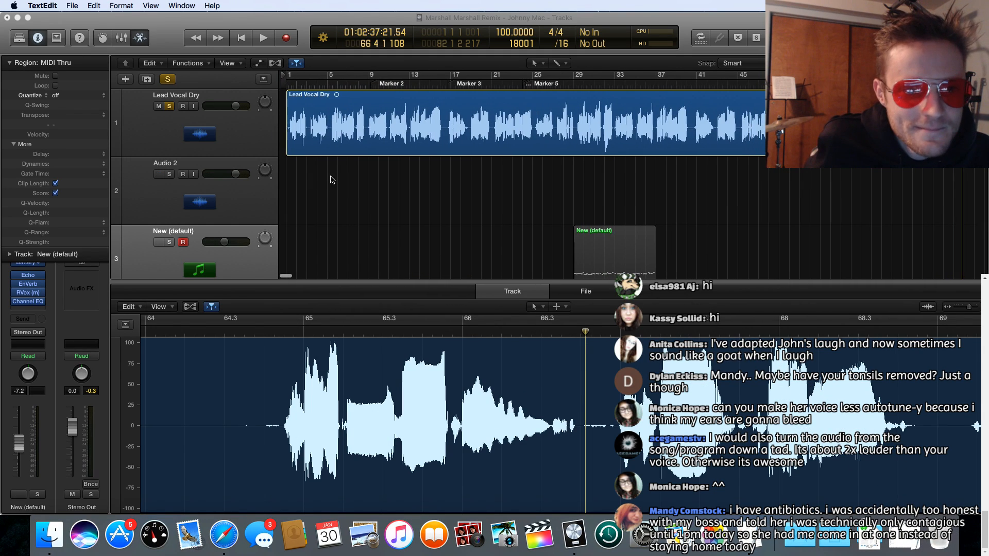
# Step: Audition the soloed lead vocal in Logic Pro from bar 1, about bar 5 and late bar 7, and stop playback
pyautogui.click(285, 86)
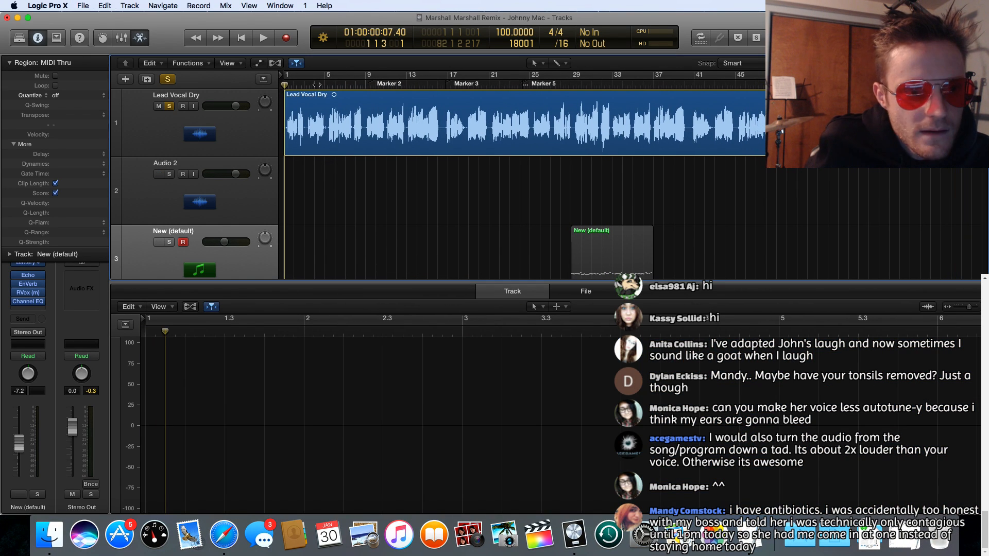
pyautogui.press('space')
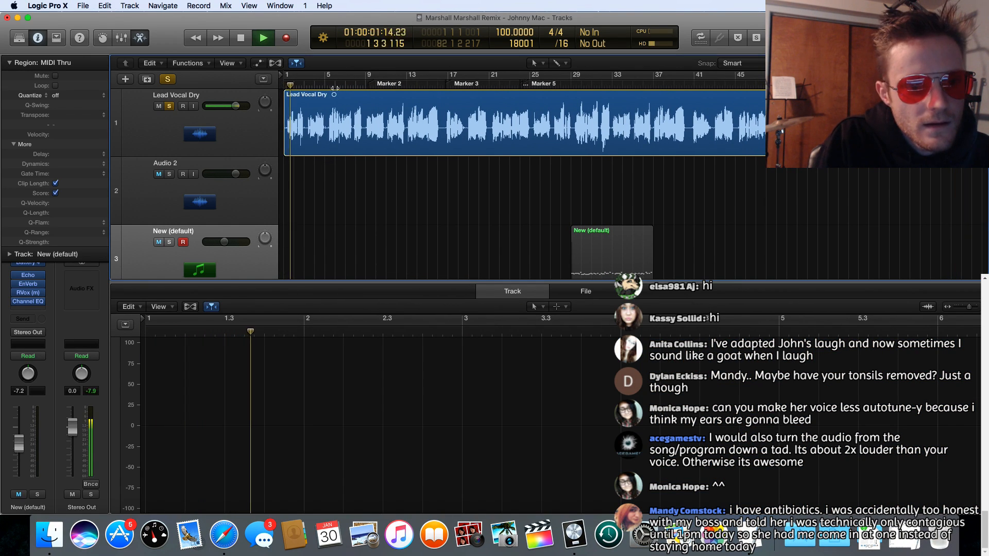
pyautogui.click(328, 86)
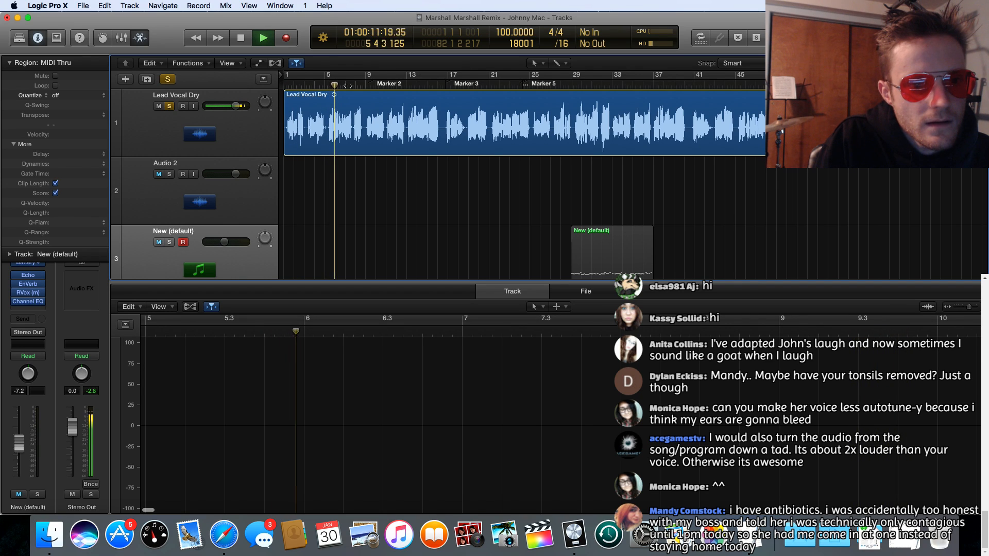
pyautogui.click(350, 86)
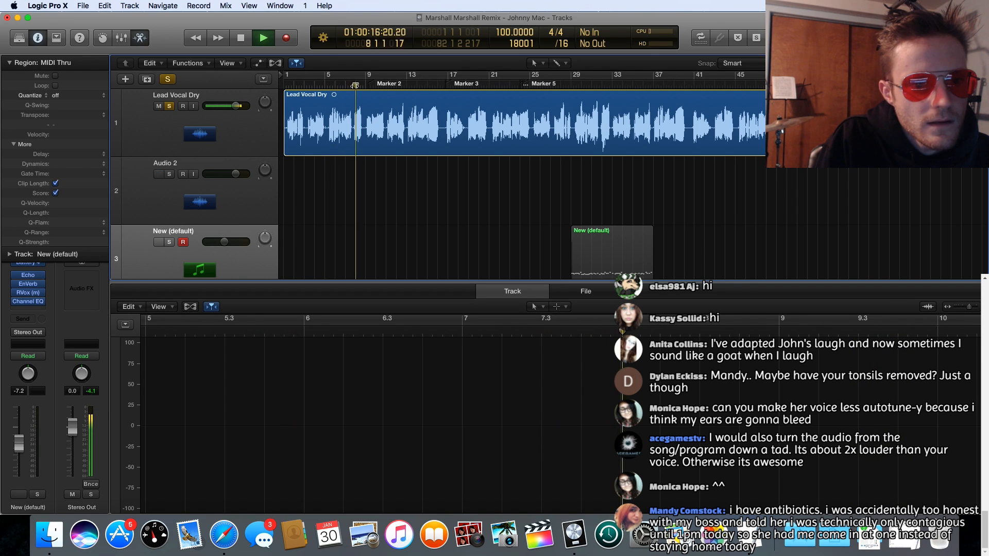
pyautogui.click(354, 86)
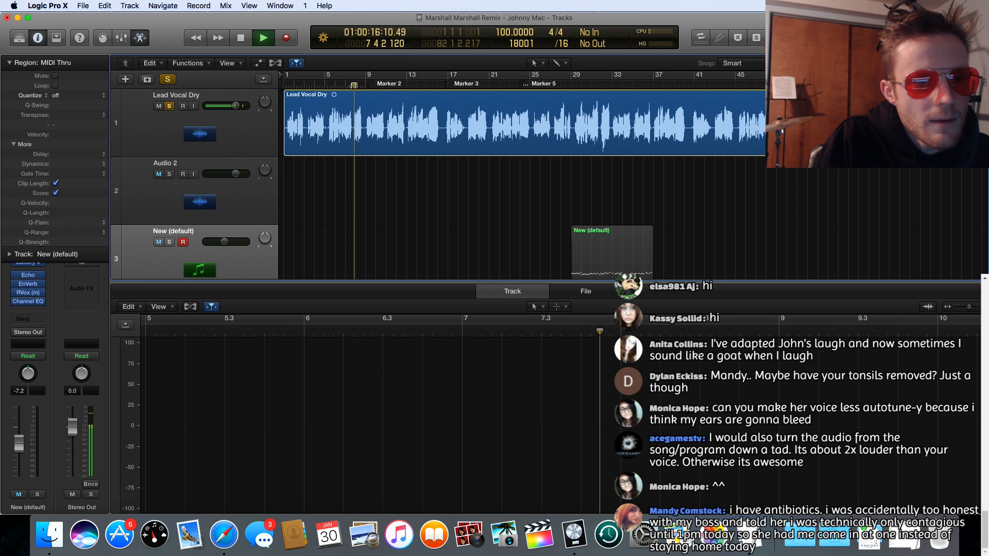
pyautogui.press('space')
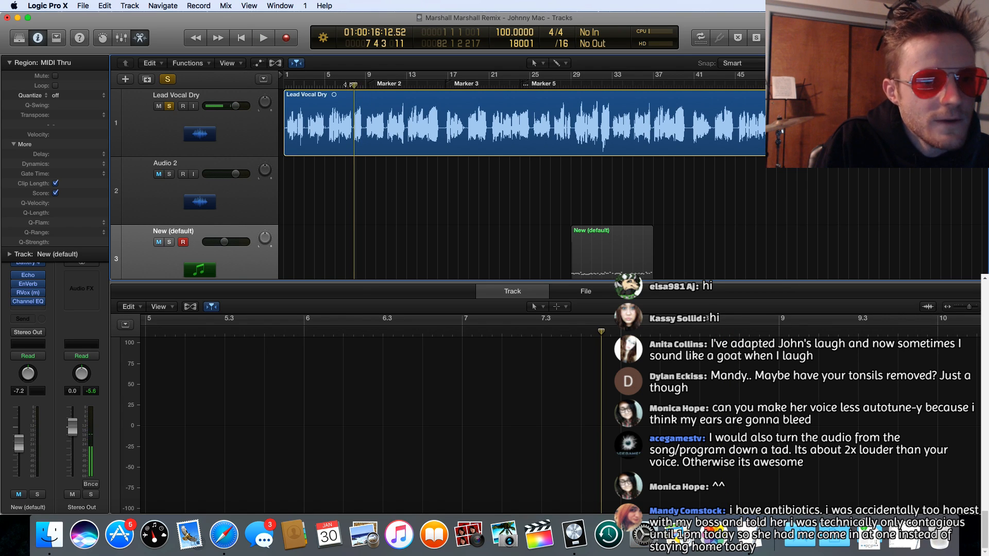
# Step: Replay the lead vocal from bar 7 beat 2 and stop playback just after bar 8 begins
pyautogui.click(349, 85)
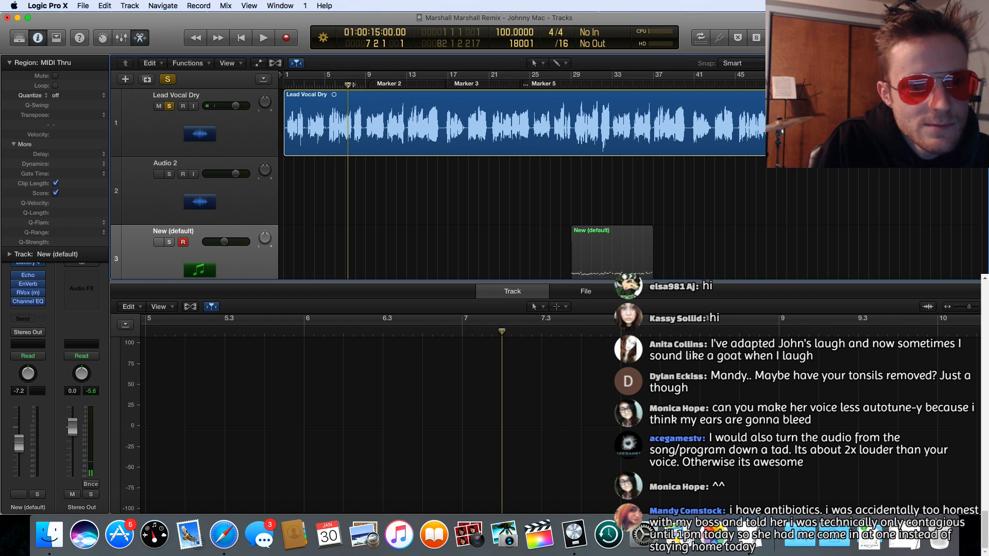
pyautogui.press('space')
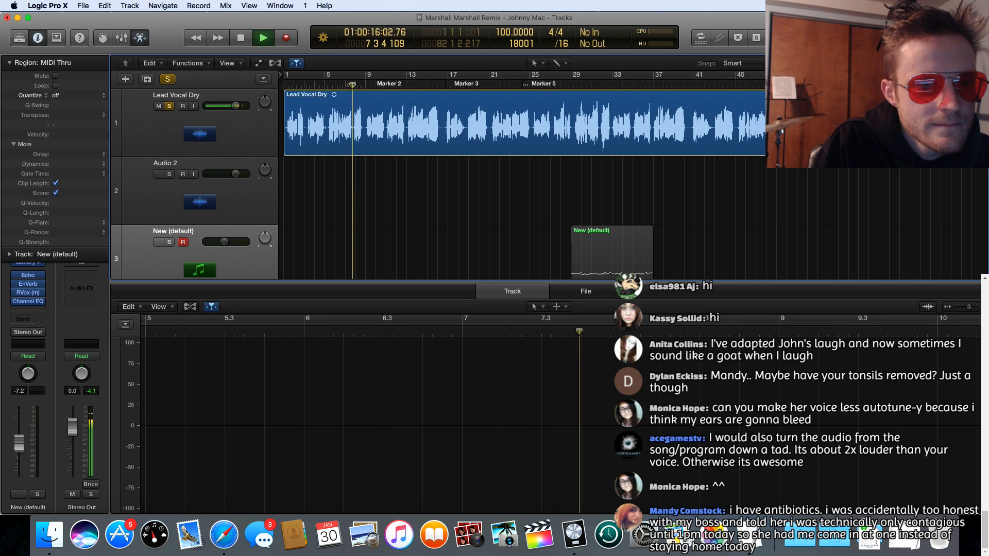
pyautogui.press('space')
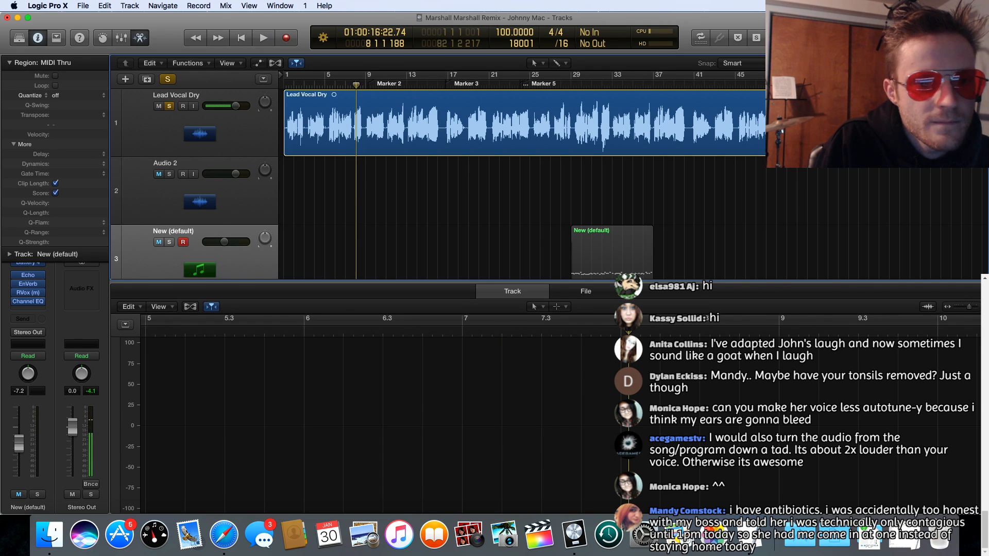
# Step: Zoom in on the lead vocal waveform around bars 7 and 8 and play it from about 7.4.3
pyautogui.press('super+Right')
pyautogui.press('super+Right')
pyautogui.press('super+Right')
pyautogui.press('super+Right')
pyautogui.press('super+Right')
pyautogui.press('super+Right')
pyautogui.press('super+Right')
pyautogui.press('super+Right')
pyautogui.press('super+Right')
pyautogui.press('super+Right')
pyautogui.press('super+Right')
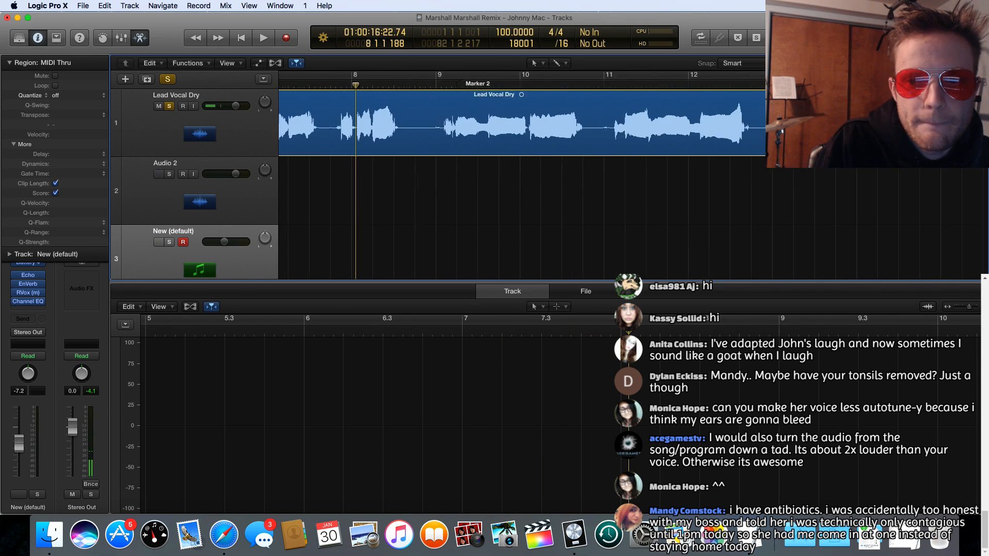
pyautogui.hscroll(-5, 669, 109)
pyautogui.hscroll(-10, 670, 109)
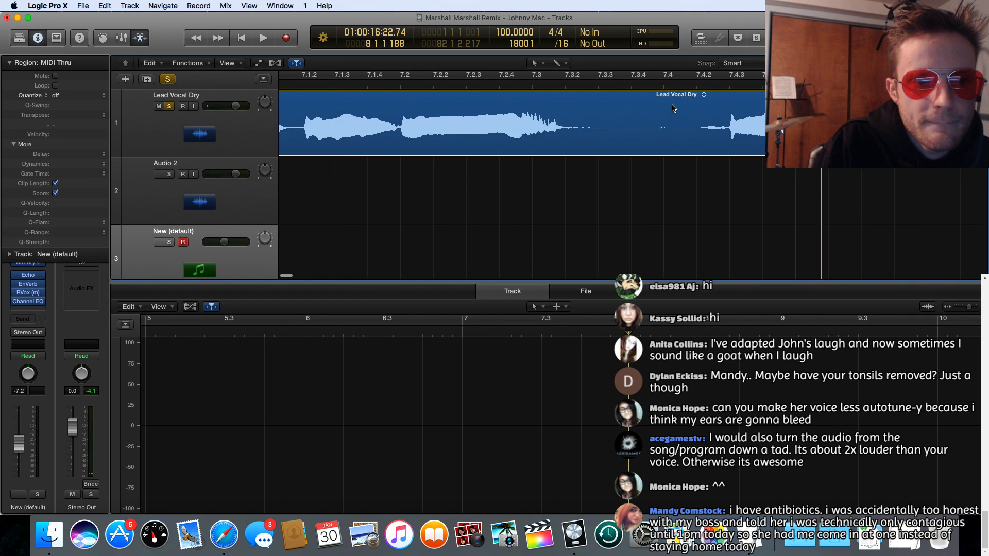
pyautogui.click(615, 87)
pyautogui.press('space')
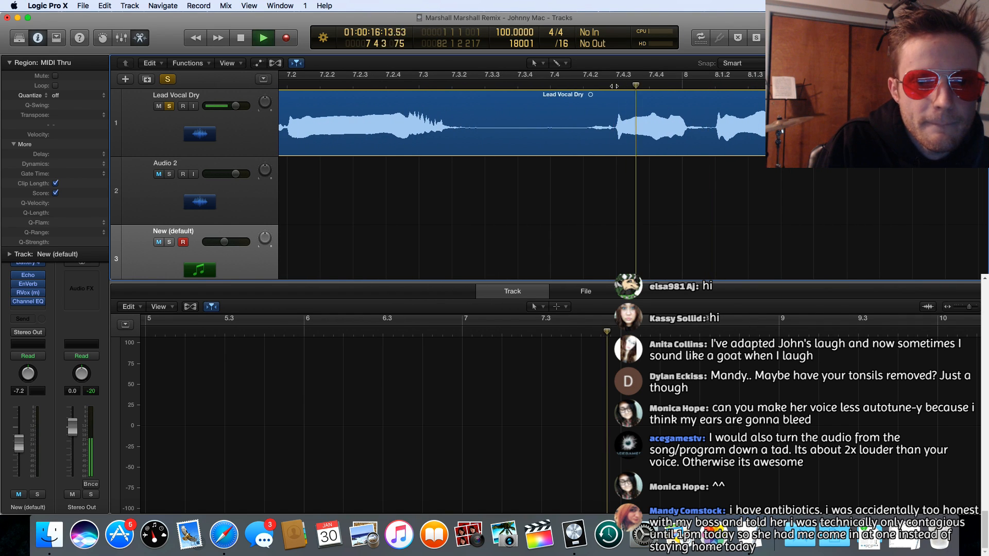
# Step: Cut the word from 7 4 3 1 to 8 1 1 41 out of the lead vocal, audition it, and move it to Audio 2
pyautogui.press('space')
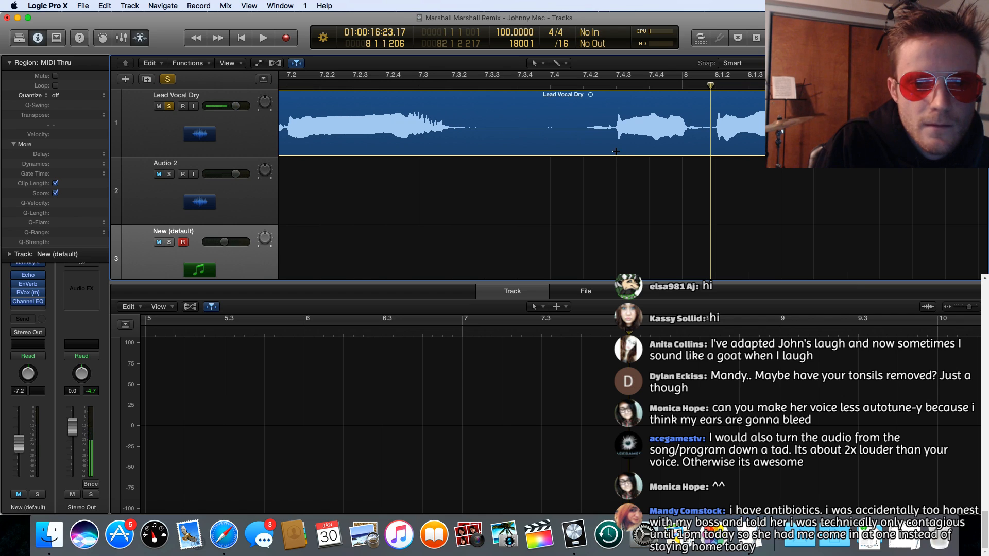
pyautogui.moveTo(616, 152); pyautogui.dragTo(688, 152)
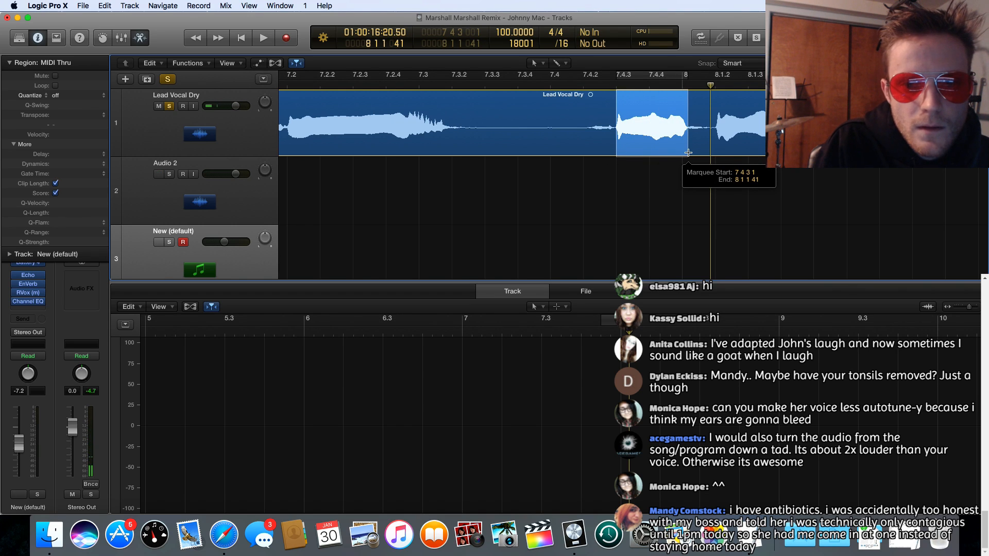
pyautogui.press('space')
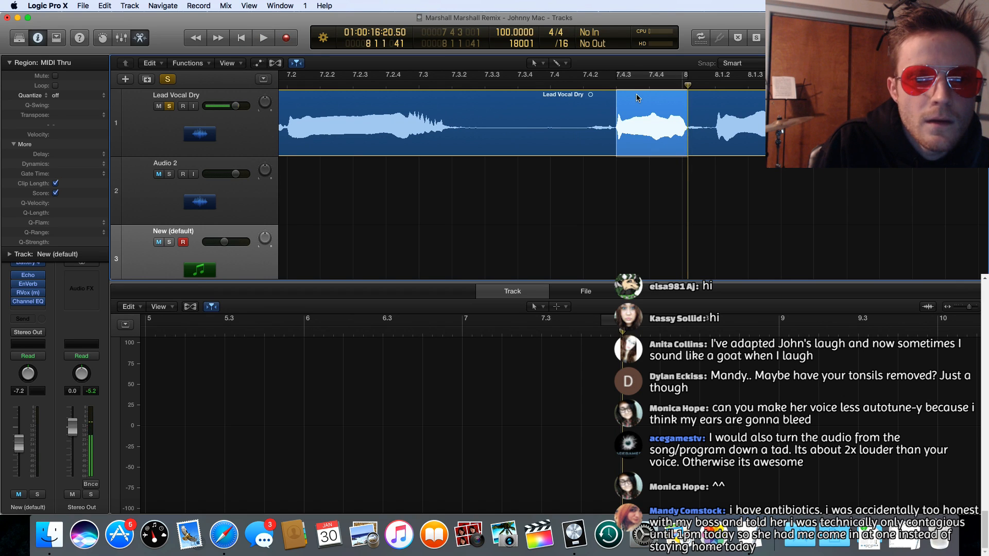
pyautogui.click(637, 98)
pyautogui.moveTo(643, 150)
pyautogui.mouseDown()
pyautogui.moveTo(645, 173)
pyautogui.moveTo(637, 163)
pyautogui.mouseUp()
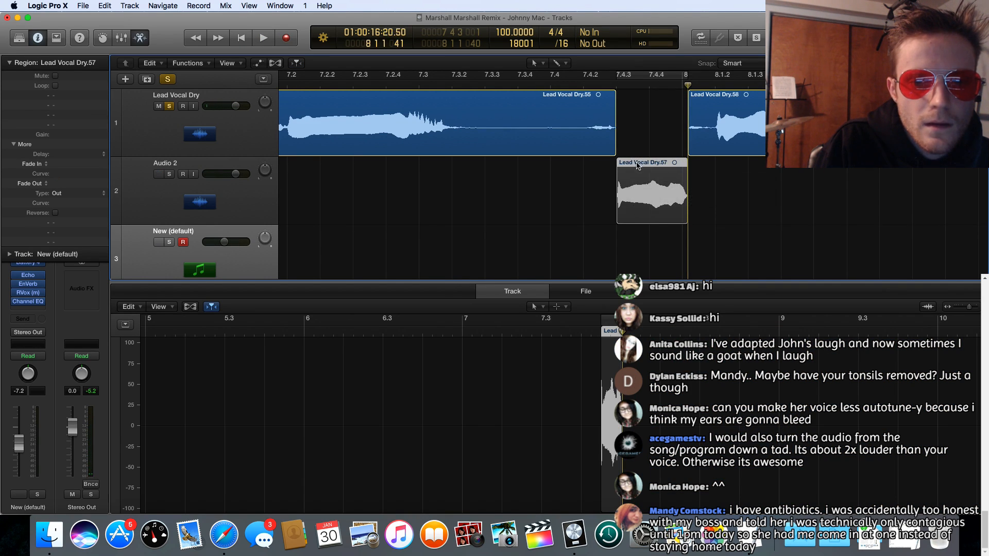
# Step: Audition the lead vocal around bar 14, then marquee-select and play the phrase from 14 1 3 1 to 14 4 4 192
pyautogui.hscroll(1, 688, 116)
pyautogui.hscroll(3, 688, 118)
pyautogui.press('space')
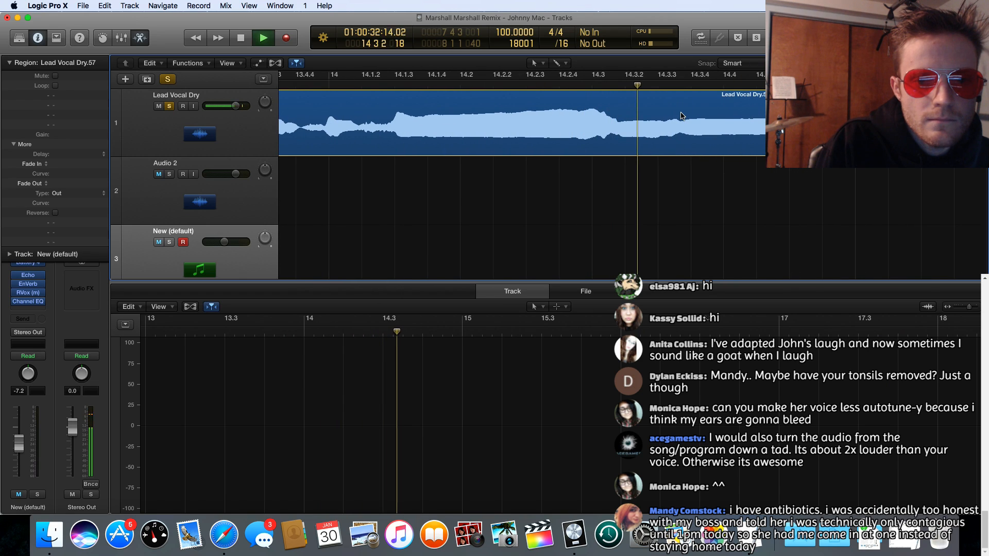
pyautogui.press('space')
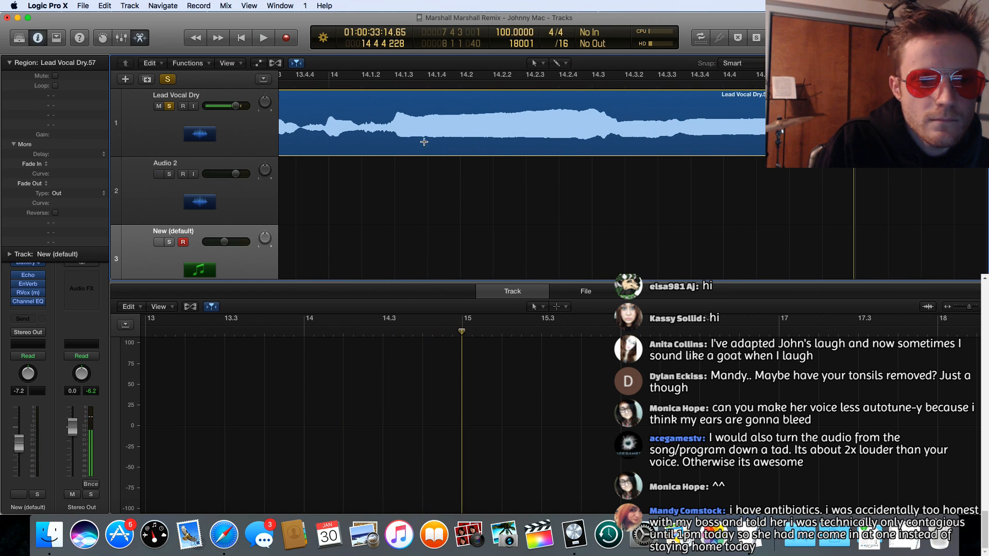
pyautogui.moveTo(393, 148); pyautogui.dragTo(859, 155)
pyautogui.moveTo(777, 152); pyautogui.dragTo(855, 152)
pyautogui.press('space')
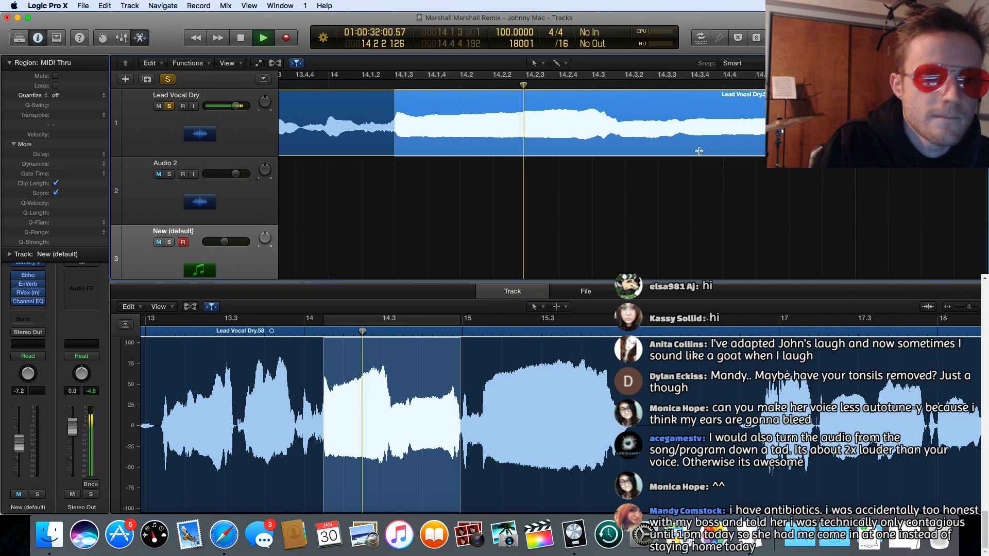
pyautogui.press('space')
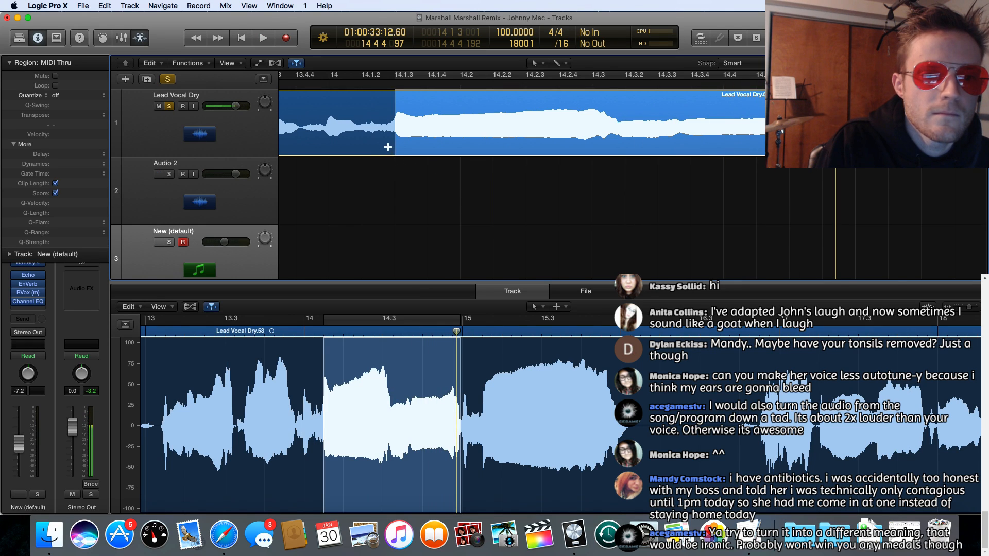
# Step: Reselect the lead vocal phrase from 14 1 2 186 to 14 4 4 177, audition it, and move it as a separate region to Audio 2
pyautogui.moveTo(387, 147); pyautogui.dragTo(889, 142)
pyautogui.press('space')
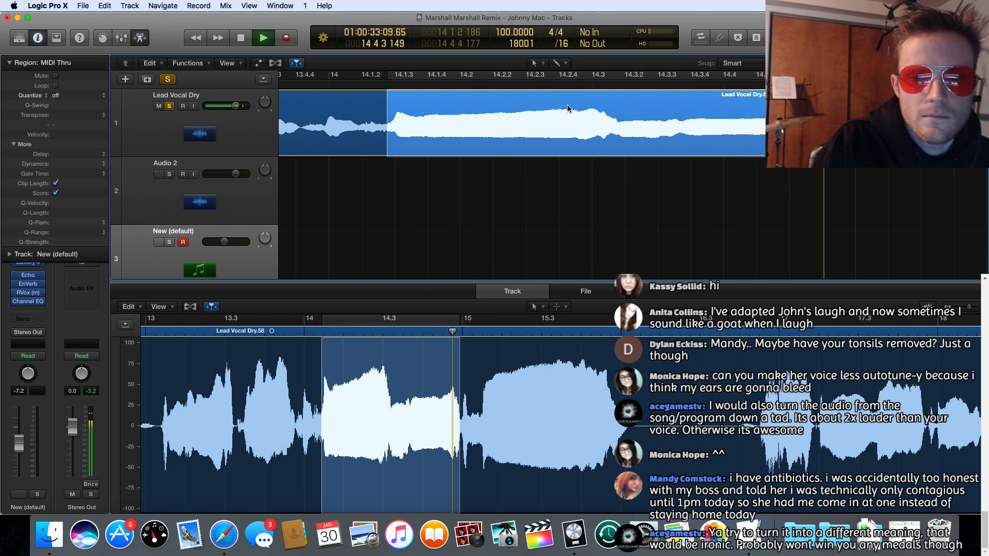
pyautogui.press('space')
pyautogui.click(489, 101)
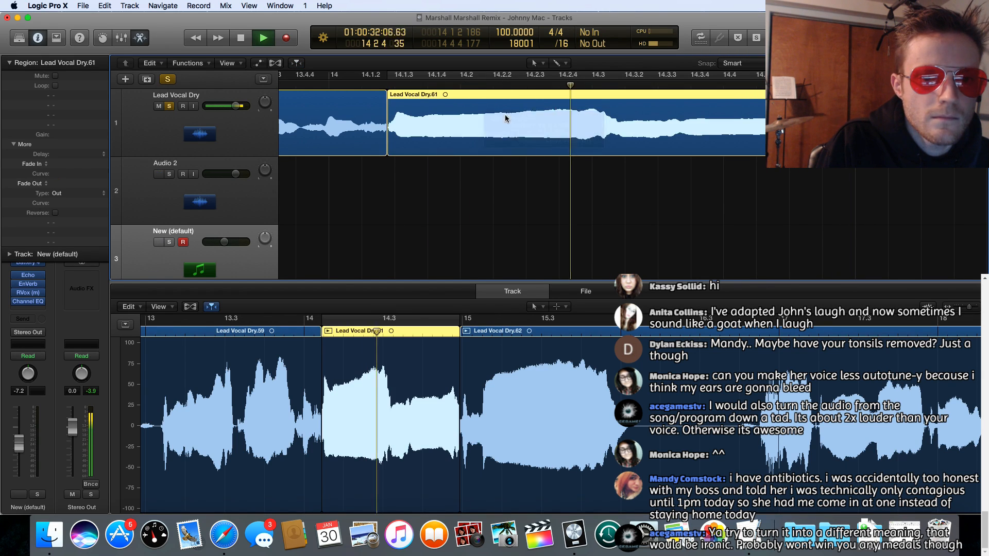
pyautogui.moveTo(498, 107); pyautogui.dragTo(507, 159)
# Step: Audition the lead vocal through bar 15 and stop playback just after bar 16 begins
pyautogui.hscroll(5, 628, 126)
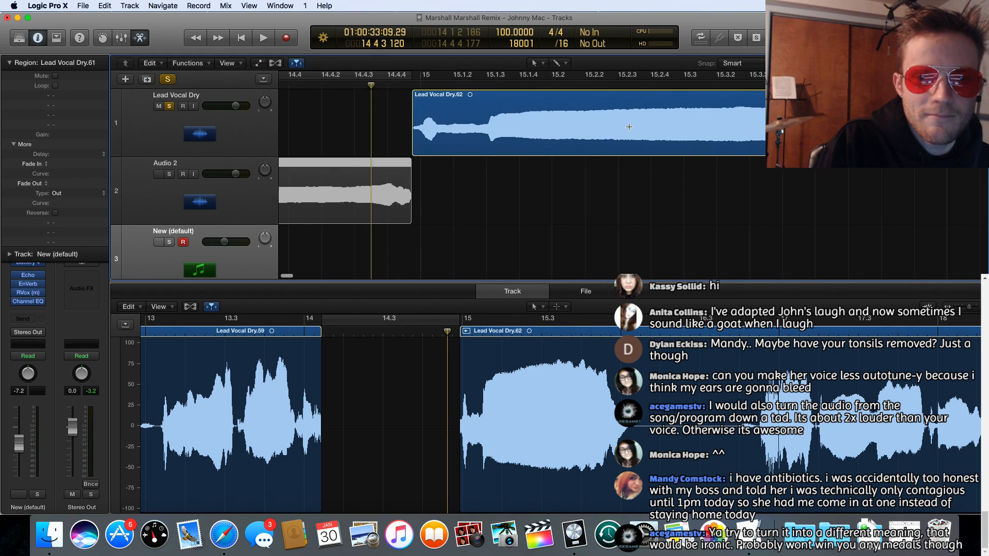
pyautogui.press('space')
pyautogui.hscroll(6, 606, 126)
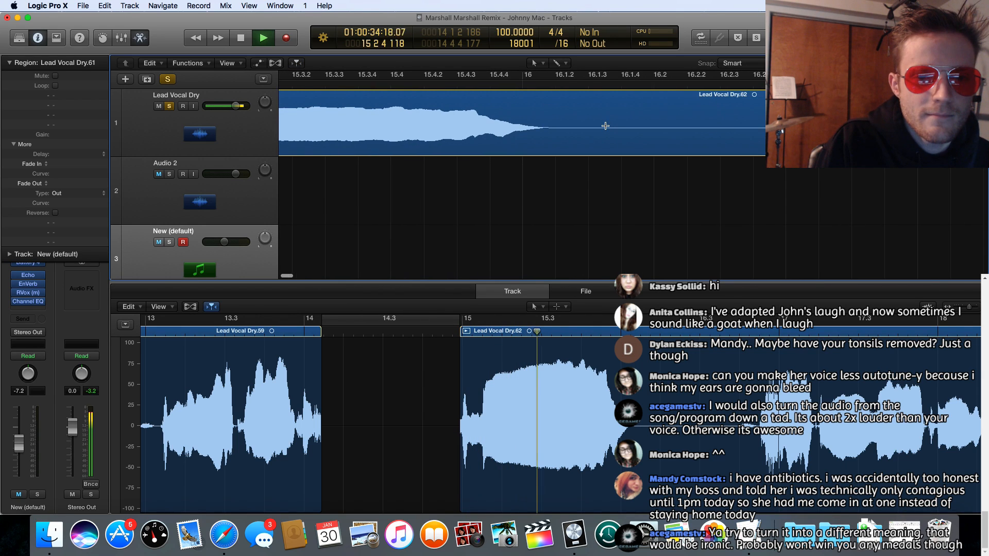
pyautogui.press('space')
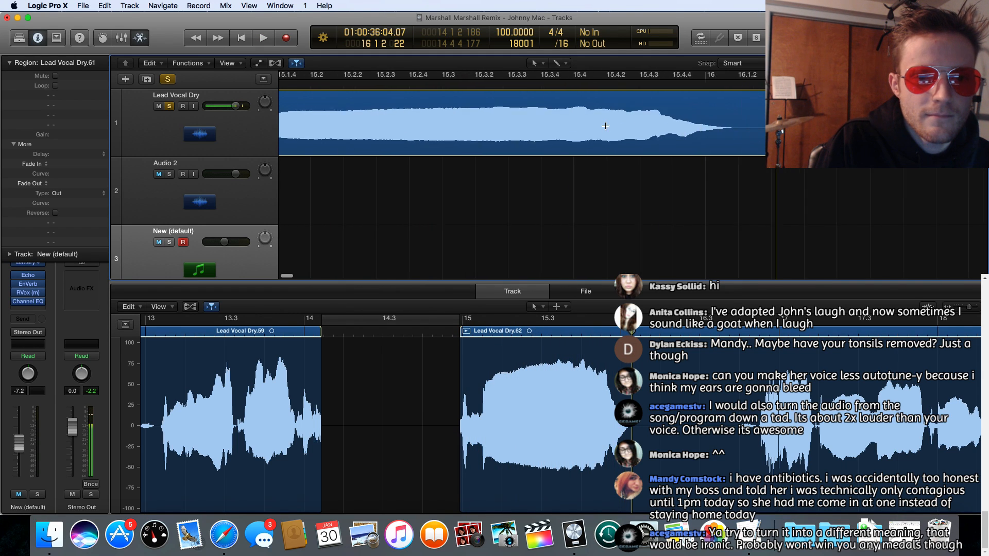
# Step: Go back to bar 9 of the lead vocal and audition it from about 9 3 2 into bar 10
pyautogui.hscroll(-12, 605, 126)
pyautogui.hscroll(-10, 607, 126)
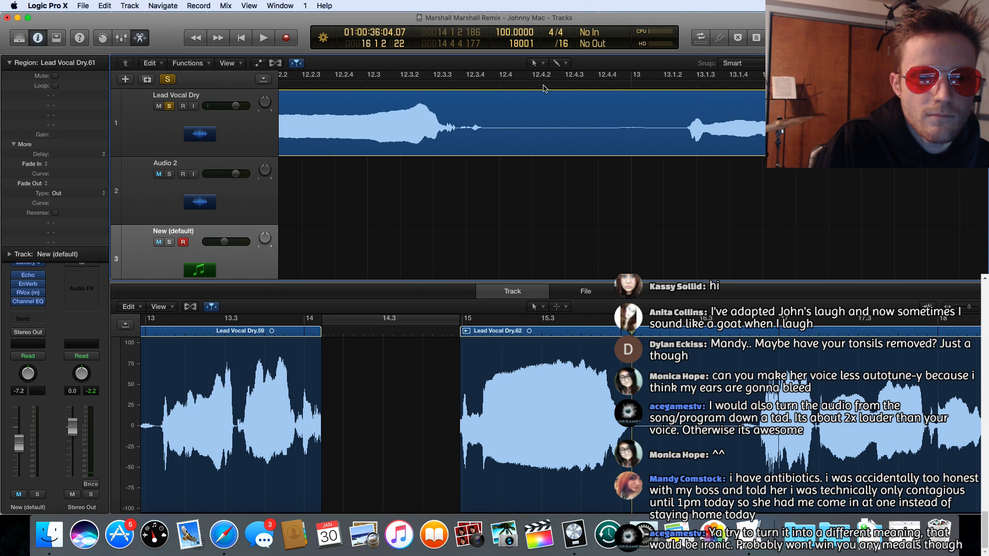
pyautogui.hscroll(-15, 544, 89)
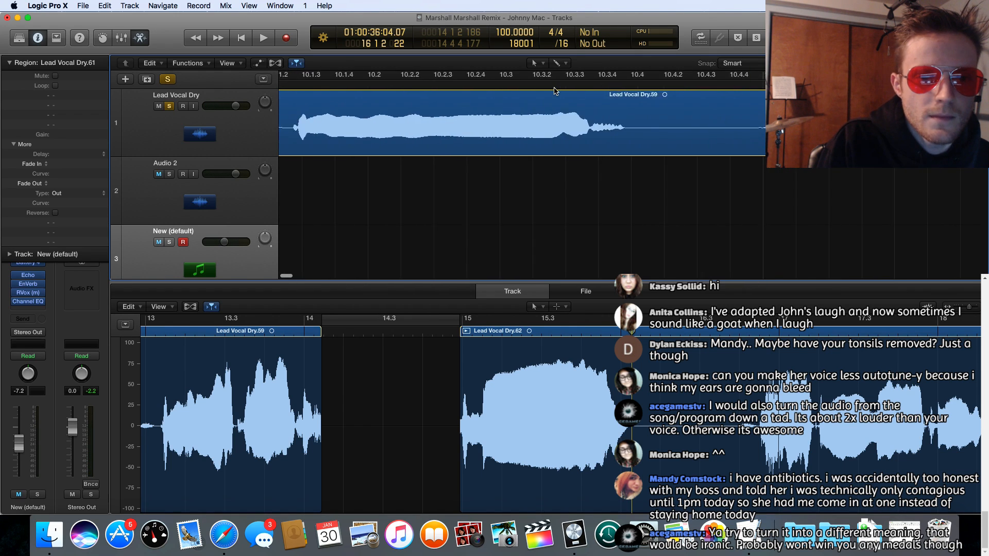
pyautogui.hscroll(-5, 484, 95)
pyautogui.click(395, 83)
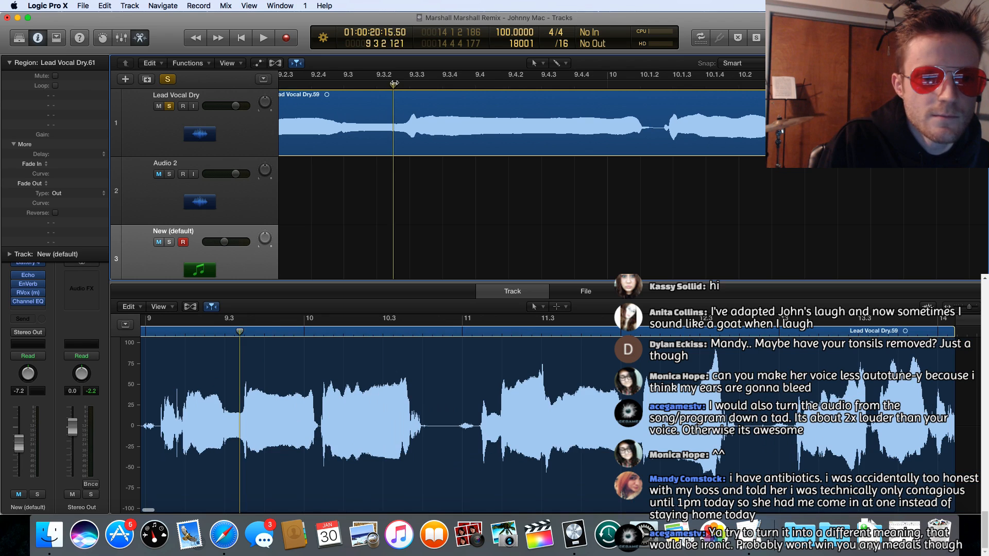
pyautogui.press('space')
pyautogui.press('space')
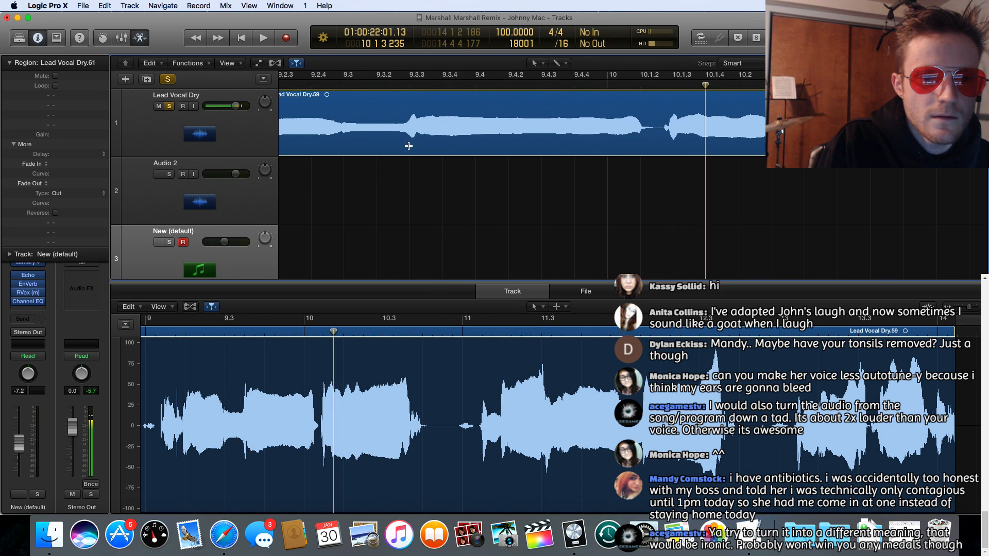
# Step: Cut the lead vocal word from 9 3 2 201 to 10 1 2 1 and move it to Audio 2
pyautogui.moveTo(405, 146); pyautogui.dragTo(640, 149)
pyautogui.scroll(-1, 562, 126)
pyautogui.click(527, 94)
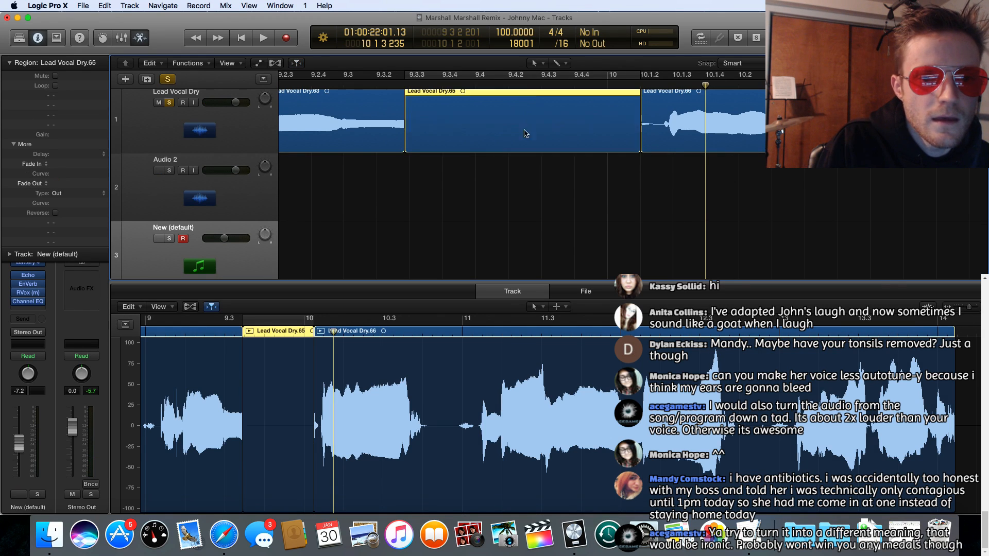
pyautogui.moveTo(525, 95); pyautogui.dragTo(521, 158)
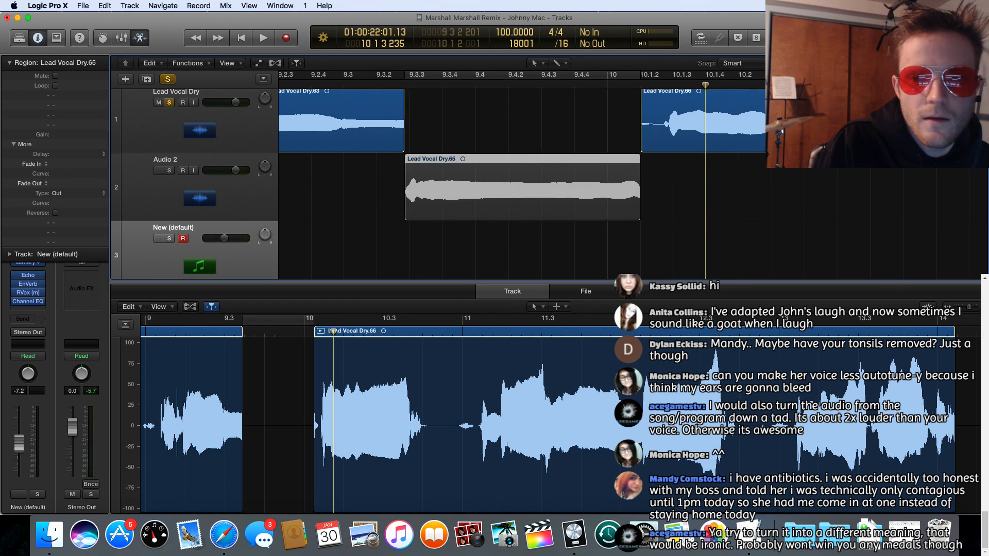
# Step: Line up the extracted words behind the first one on Audio 2, starting the bar 9 word at 8 1 1 121 and the bar 14 phrase at 8 3 1 1
pyautogui.moveTo(972, 63); pyautogui.dragTo(961, 63)
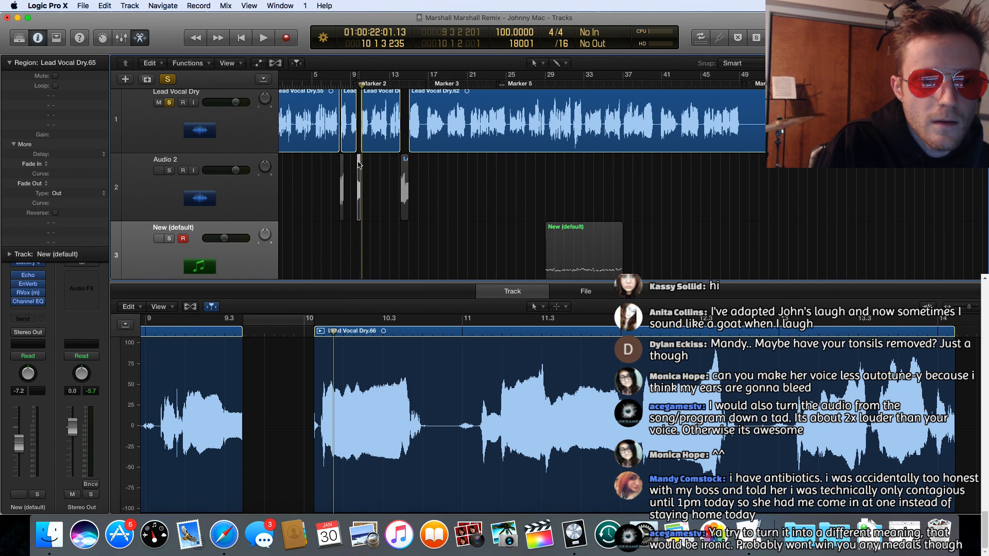
pyautogui.moveTo(359, 163)
pyautogui.mouseDown()
pyautogui.moveTo(348, 162)
pyautogui.moveTo(402, 159)
pyautogui.moveTo(354, 167)
pyautogui.mouseUp()
pyautogui.hscroll(-3, 490, 159)
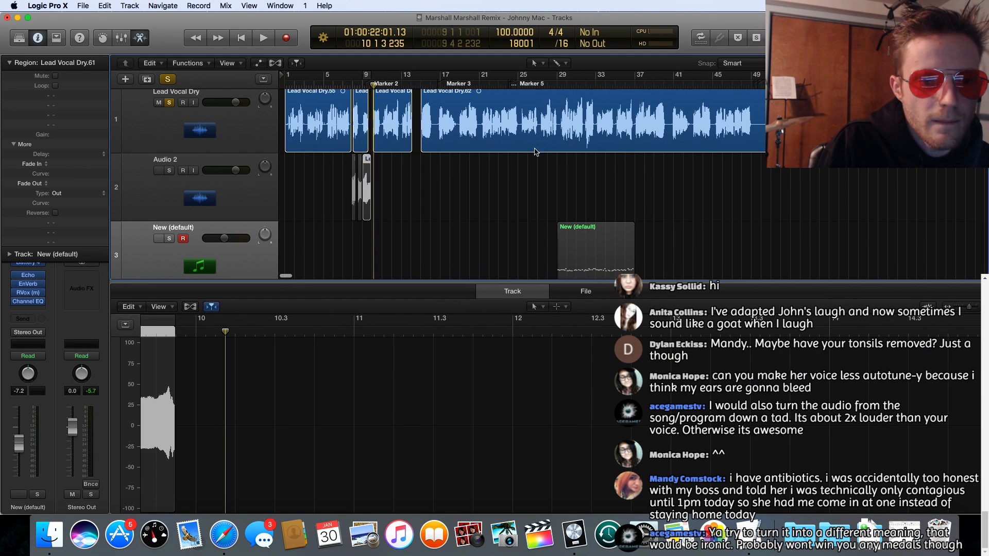
pyautogui.press('super+Right')
pyautogui.press('super+Right')
pyautogui.press('super+Right')
pyautogui.press('super+Right')
pyautogui.press('super+Right')
pyautogui.press('super+Right')
pyautogui.press('super+Right')
pyautogui.press('super+Right')
pyautogui.press('super+Right')
pyautogui.press('super+Right')
pyautogui.press('super+Right')
pyautogui.press('super+Right')
pyautogui.press('super+Right')
pyautogui.press('super+Right')
pyautogui.press('super+Right')
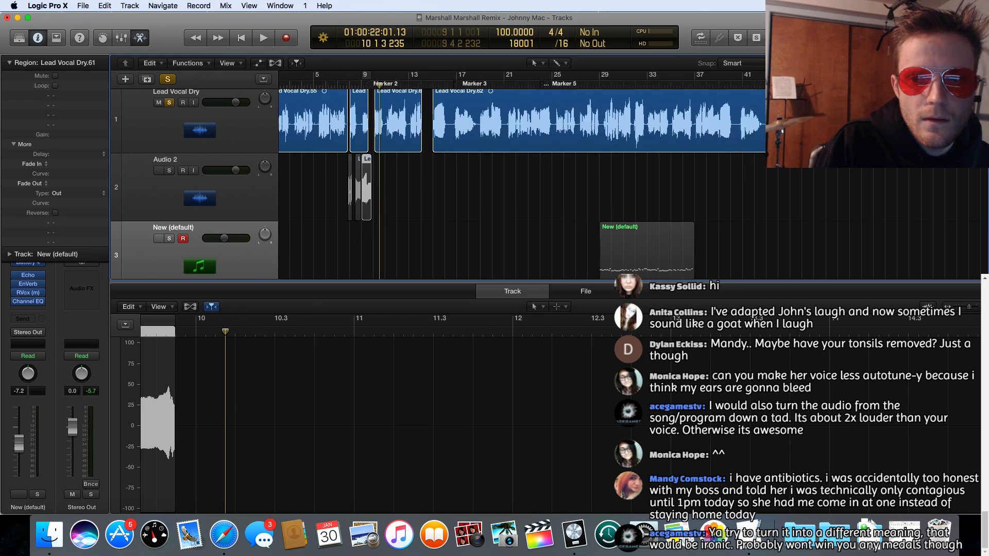
pyautogui.hscroll(-8, 542, 217)
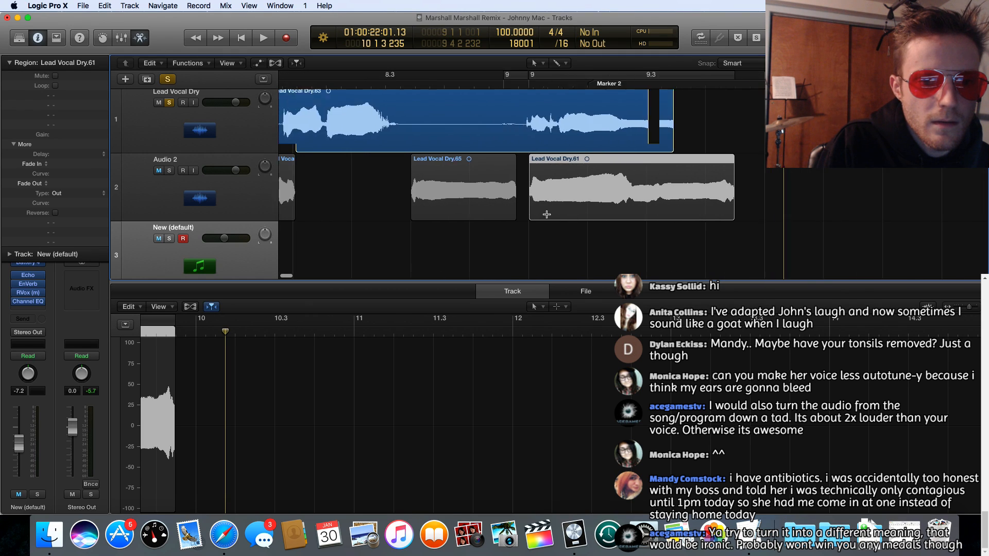
pyautogui.moveTo(529, 164); pyautogui.dragTo(420, 168)
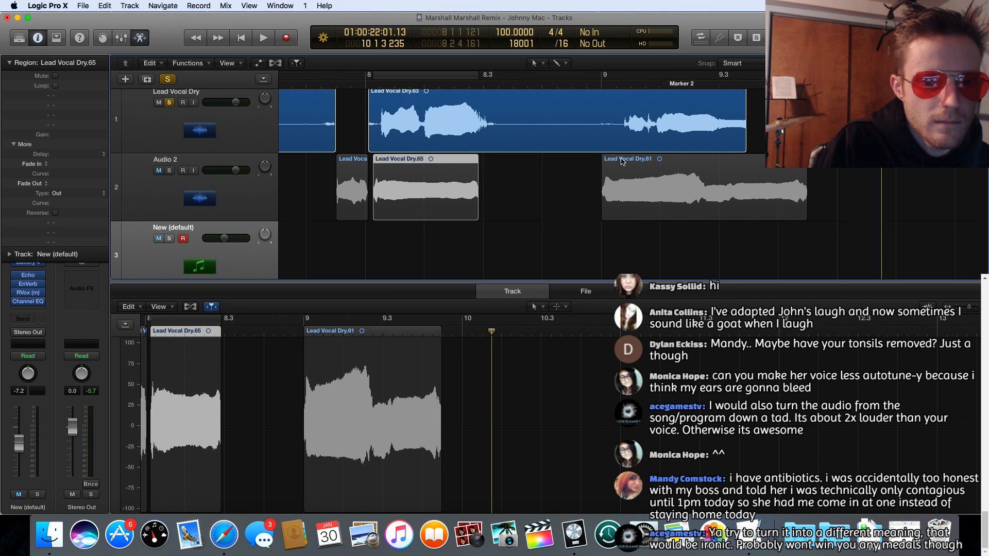
pyautogui.moveTo(622, 161); pyautogui.dragTo(502, 160)
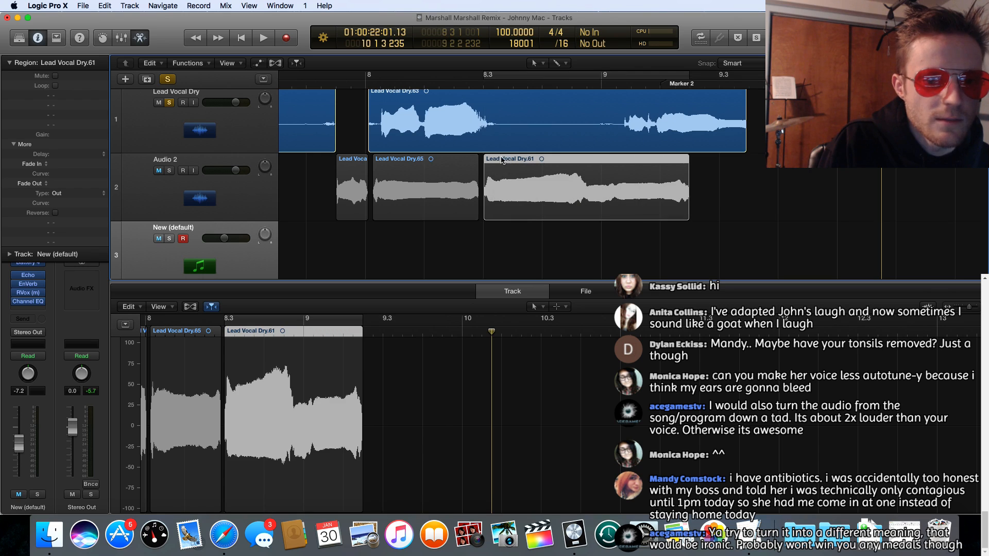
# Step: Switch the solo from Lead Vocal Dry to Audio 2 and play the assembled words from late bar 7
pyautogui.click(169, 170)
pyautogui.click(169, 102)
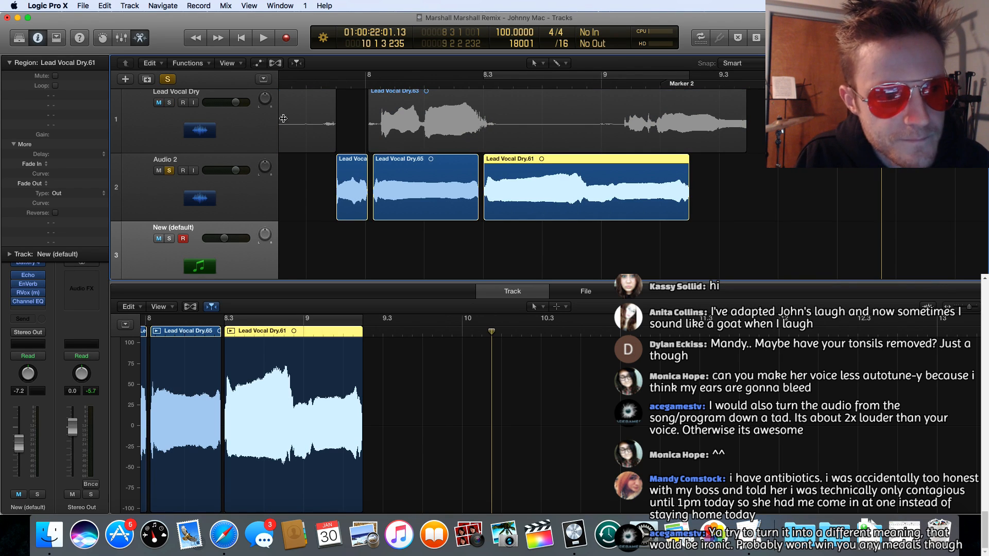
pyautogui.click(325, 80)
pyautogui.press('space')
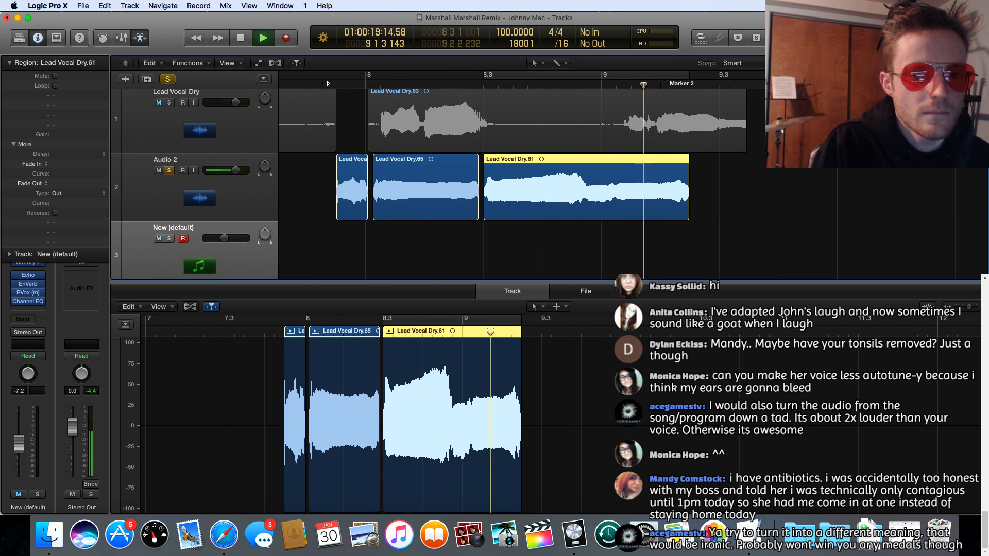
pyautogui.press('space')
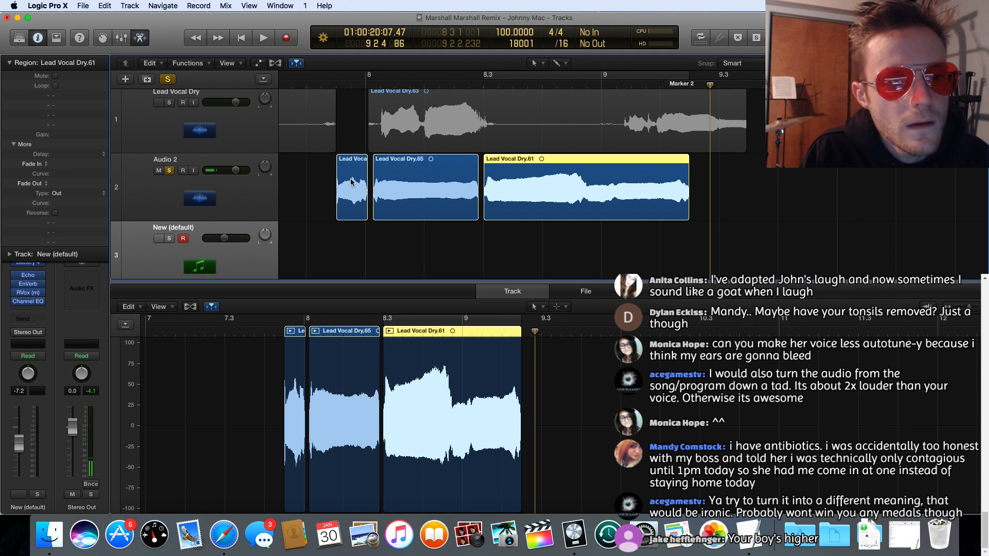
# Step: Replay the assembled words on Audio 2 from about 7 4 1 and stop after the last one
pyautogui.click(319, 84)
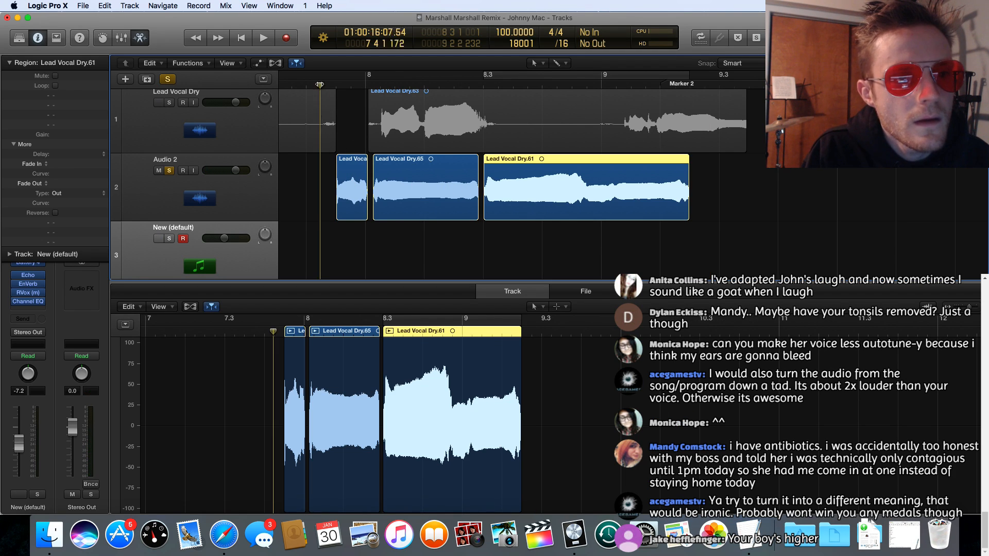
pyautogui.press('space')
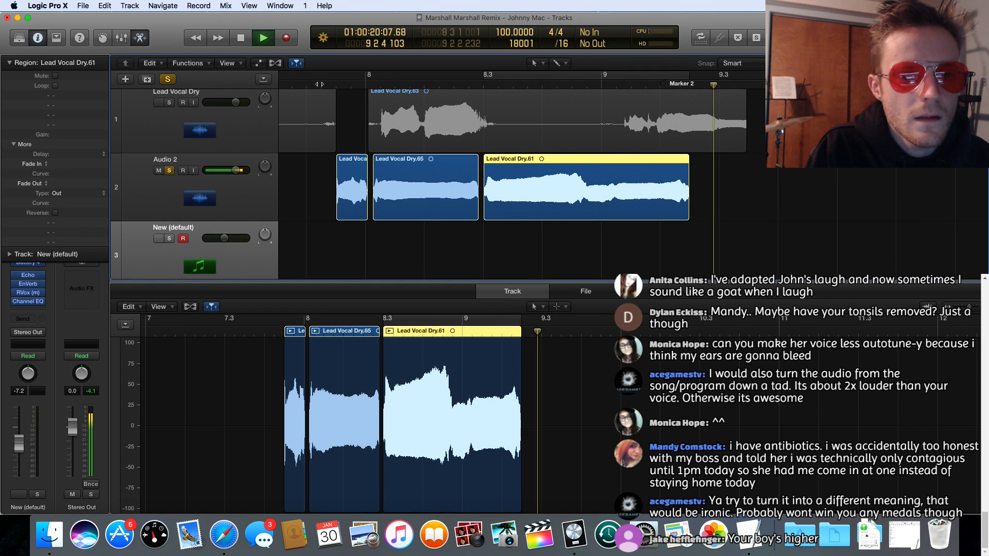
pyautogui.press('space')
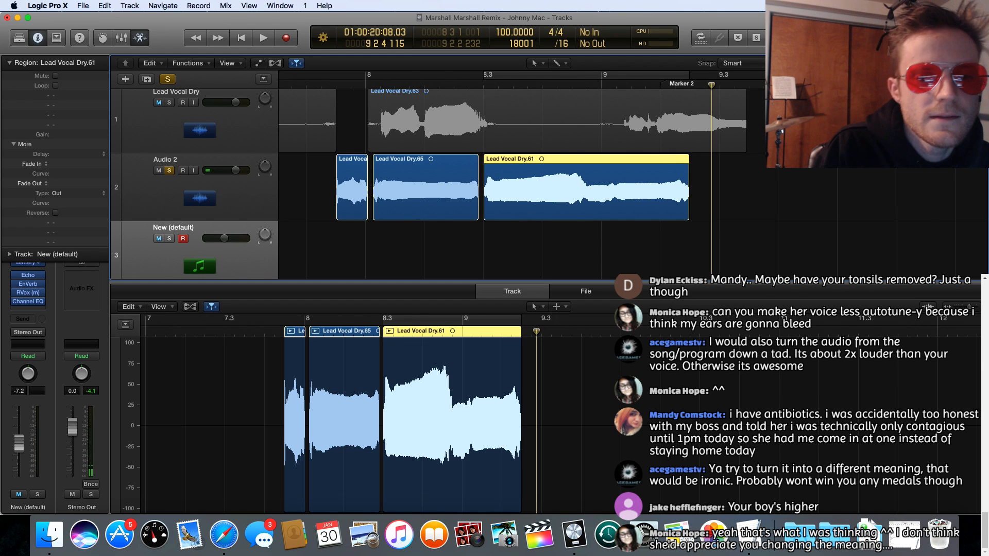
# Step: Unsolo Audio 2 and move its three assembled word regions together to start at 10 2 3 1
pyautogui.moveTo(971, 63); pyautogui.dragTo(959, 63)
pyautogui.hscroll(-2, 409, 227)
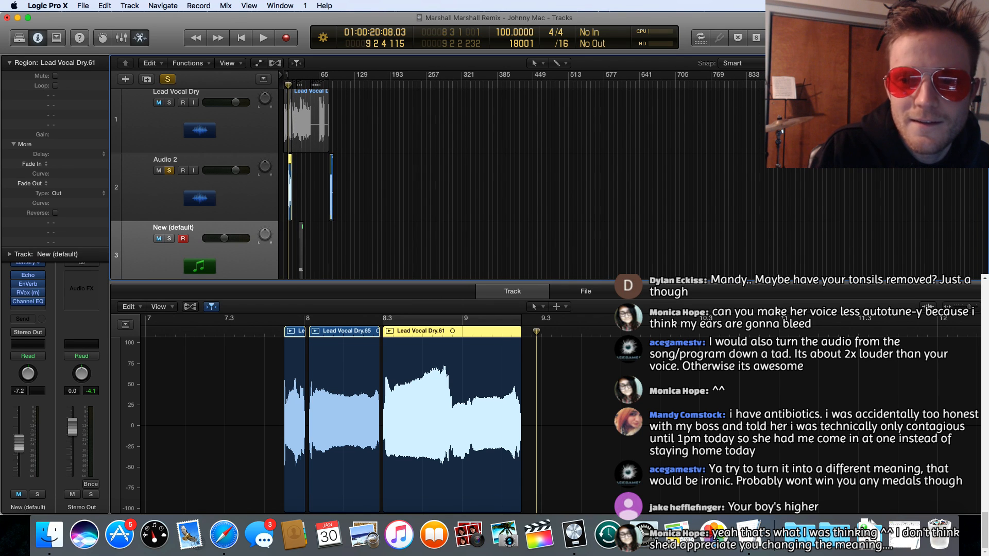
pyautogui.moveTo(959, 63); pyautogui.dragTo(969, 63)
pyautogui.hscroll(-10, 464, 169)
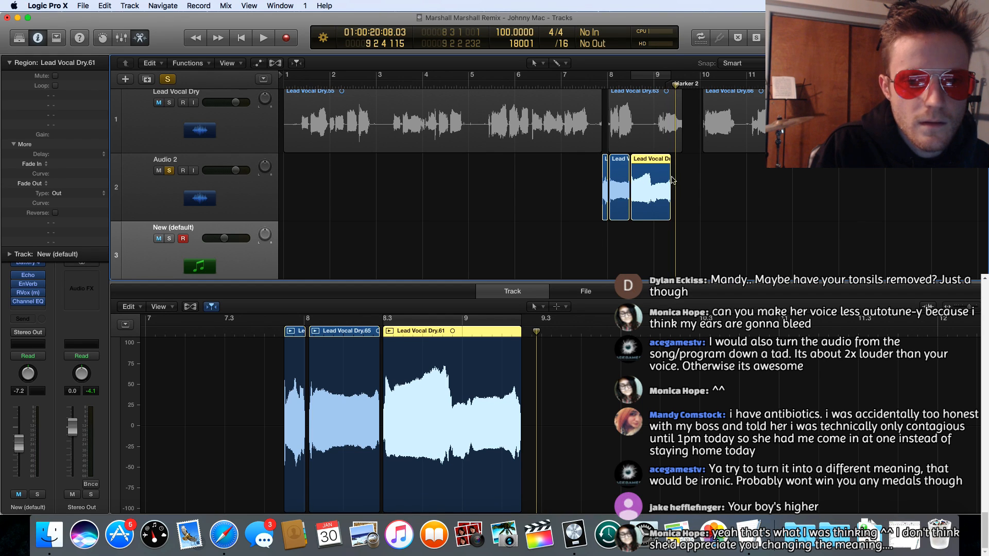
pyautogui.click(169, 171)
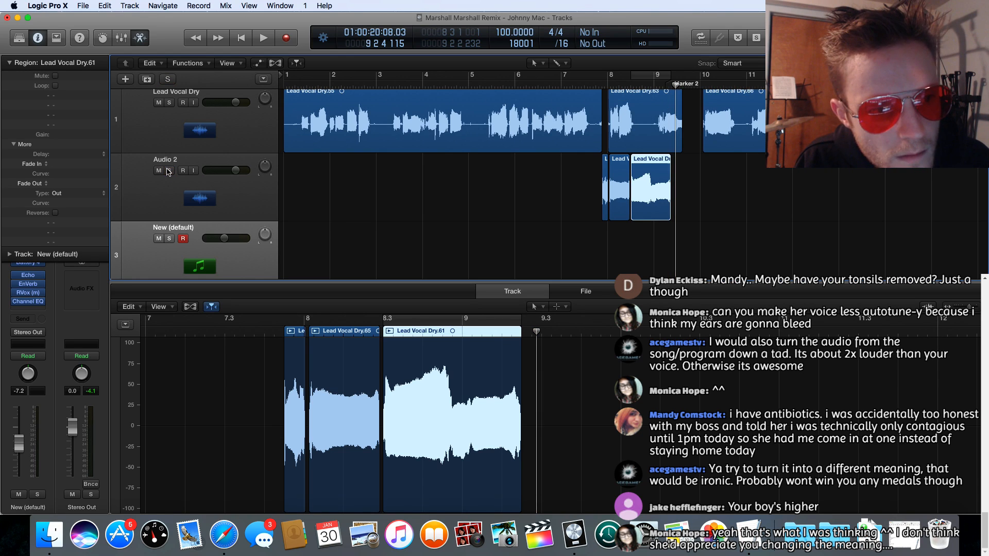
pyautogui.moveTo(578, 180); pyautogui.dragTo(702, 183)
pyautogui.moveTo(651, 163); pyautogui.dragTo(766, 163)
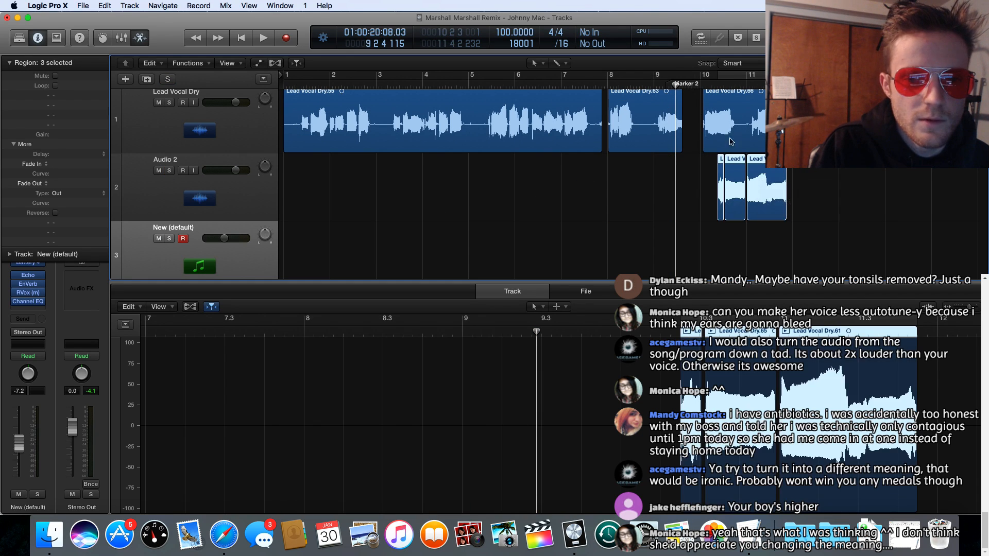
# Step: Play the moved word regions together with the lead vocal from the second beat of bar 10 and stop after the last word
pyautogui.click(720, 87)
pyautogui.press('space')
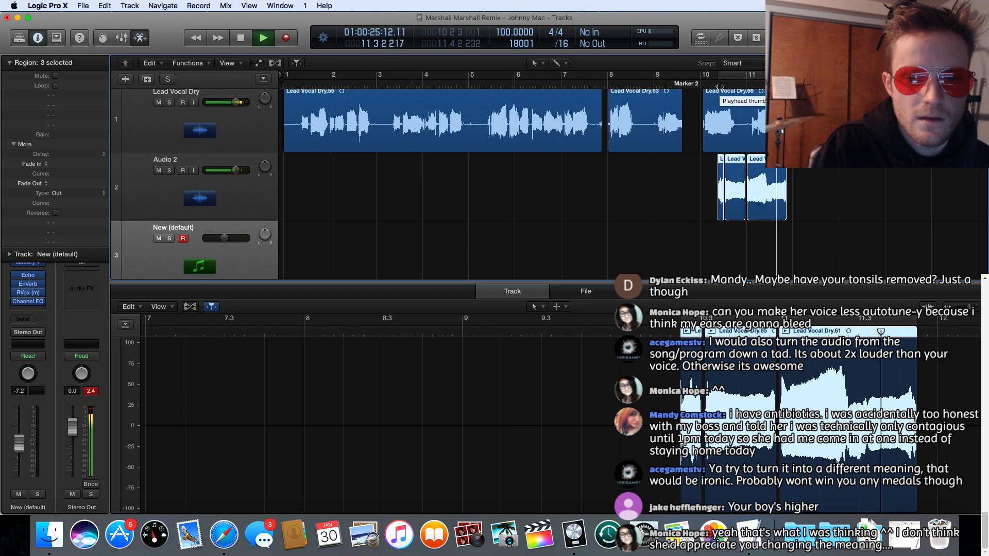
pyautogui.press('space')
pyautogui.press('space')
pyautogui.press('space')
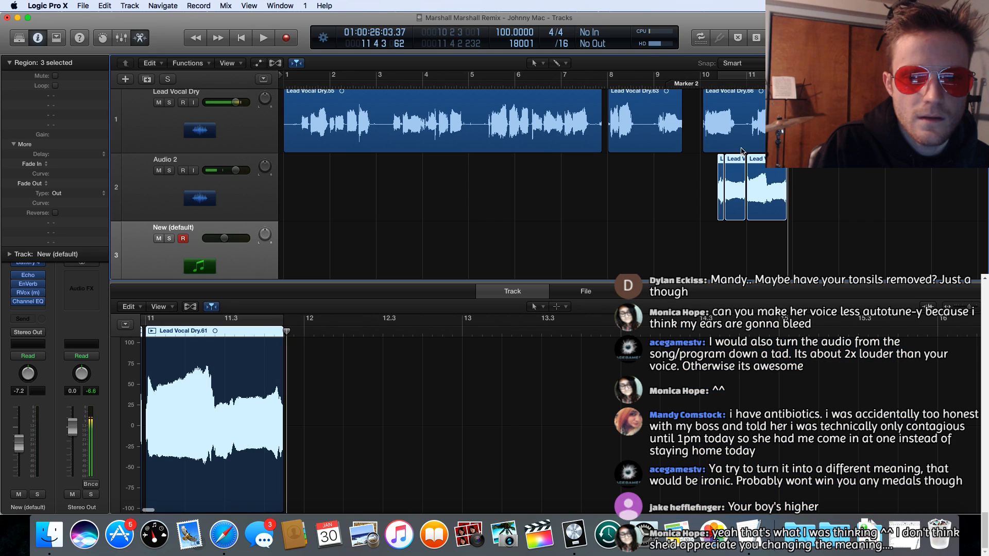
pyautogui.moveTo(706, 173); pyautogui.dragTo(786, 179)
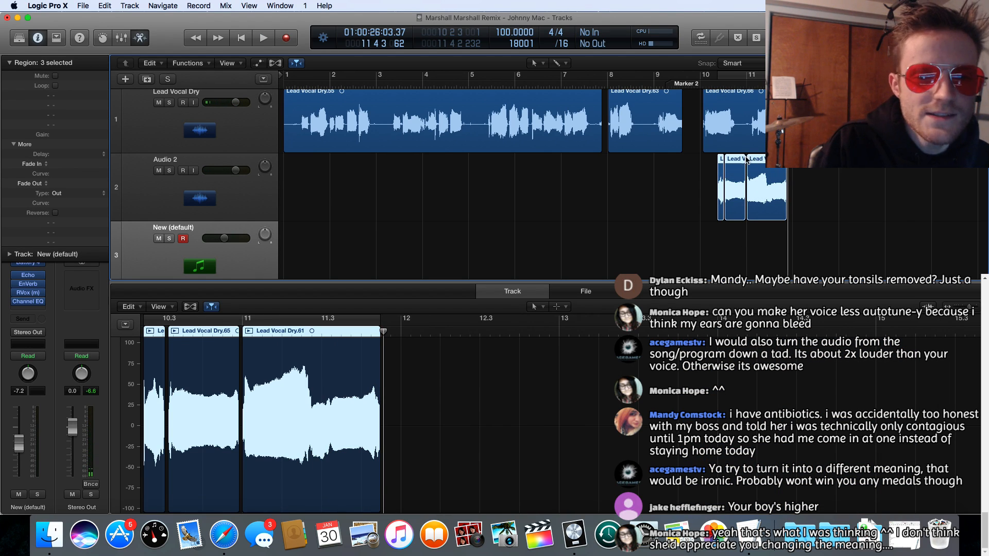
pyautogui.press('space')
pyautogui.press('space')
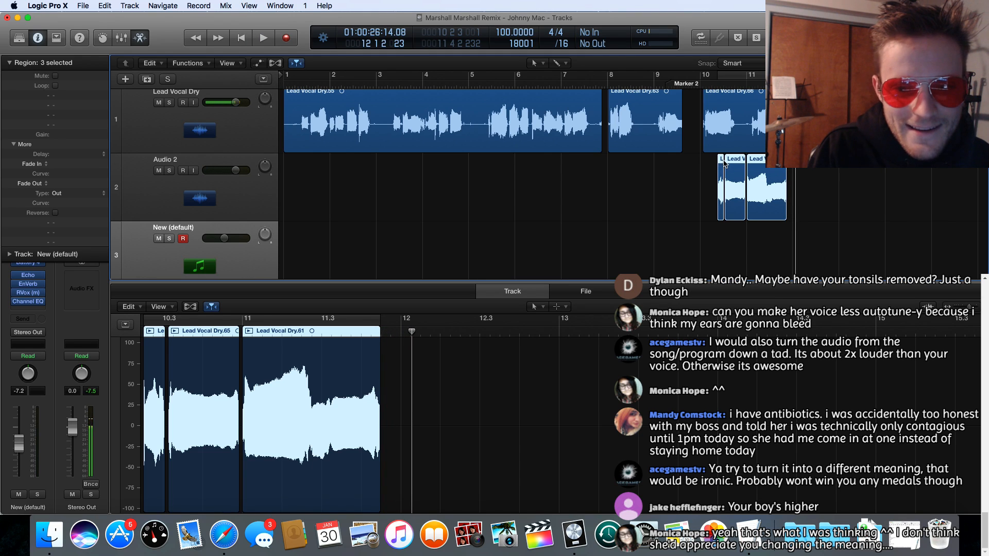
# Step: Try moving the three word regions onto the Lead Vocal Dry track at 10 1 1 1, and undo the move
pyautogui.moveTo(720, 161); pyautogui.dragTo(705, 103)
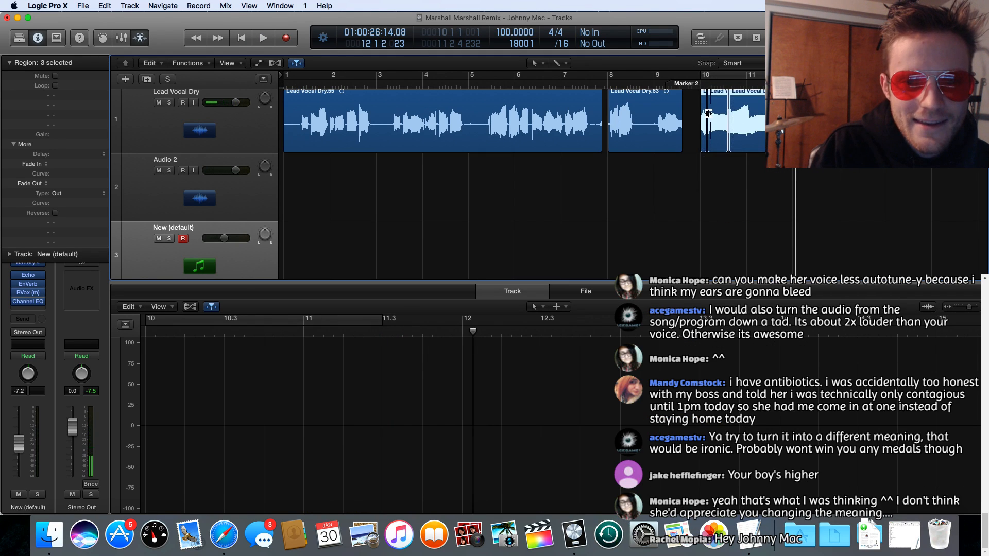
pyautogui.scroll(-1, 706, 115)
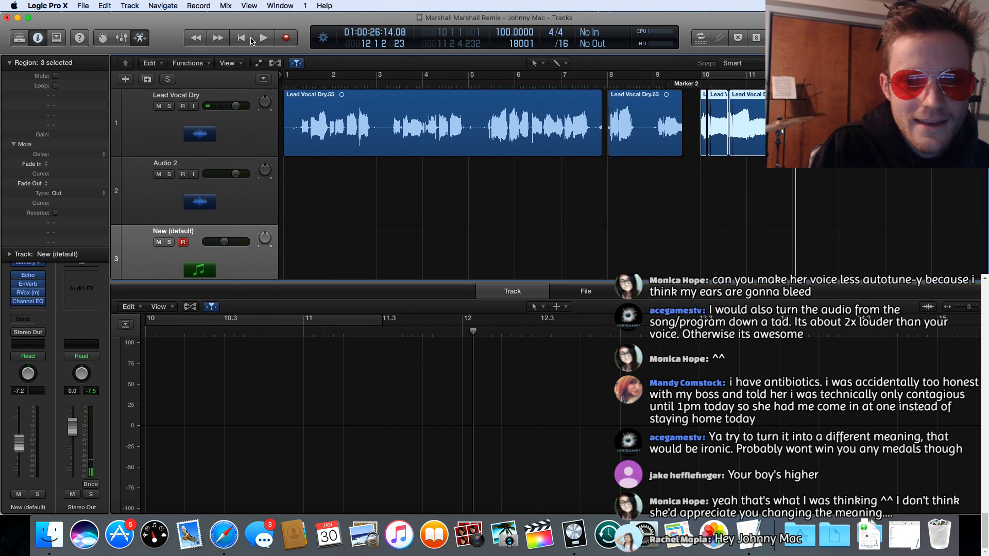
pyautogui.click(104, 5)
pyautogui.click(118, 18)
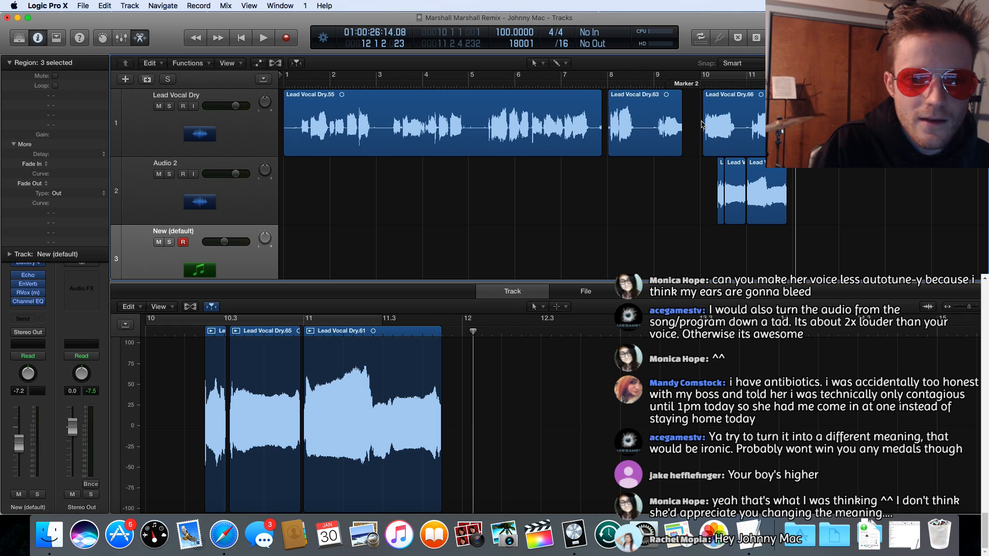
# Step: Mute the Lead Vocal Dry track and play the Audio 2 words from just before bar 10
pyautogui.click(159, 106)
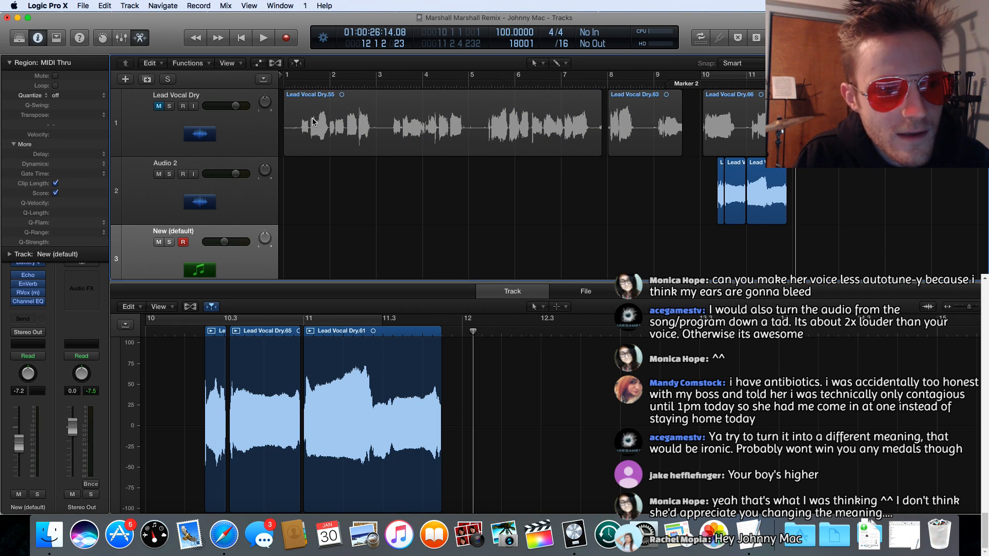
pyautogui.scroll(-20, 528, 191)
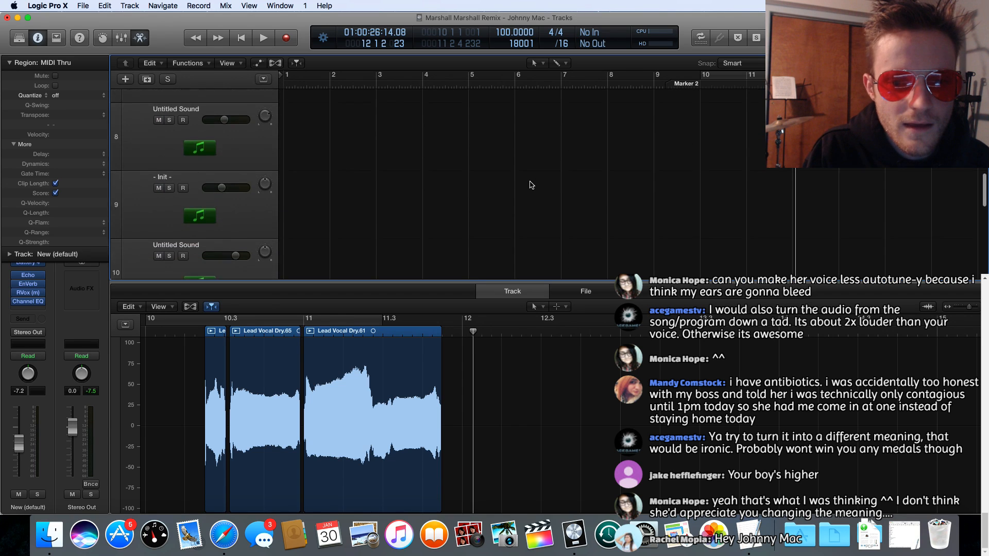
pyautogui.scroll(20, 529, 183)
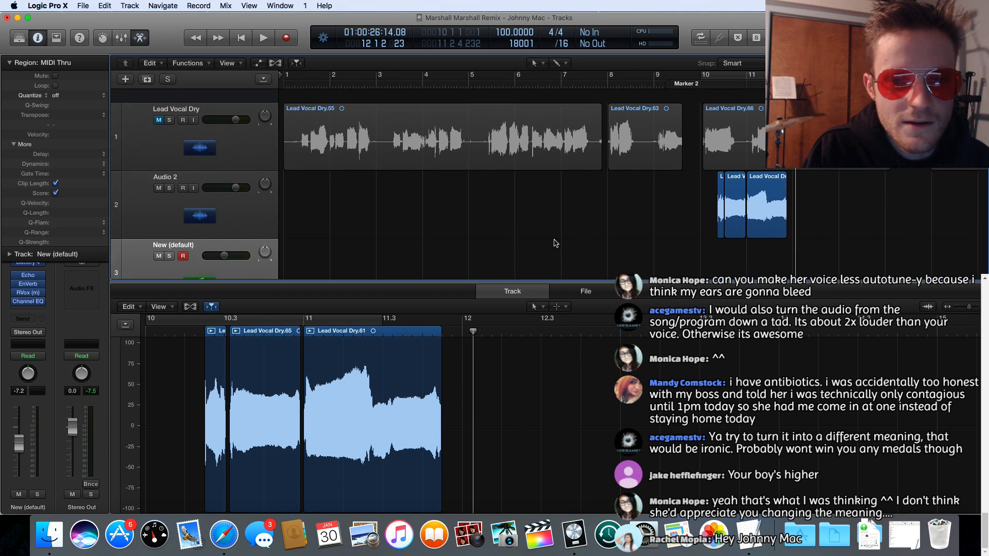
pyautogui.click(696, 84)
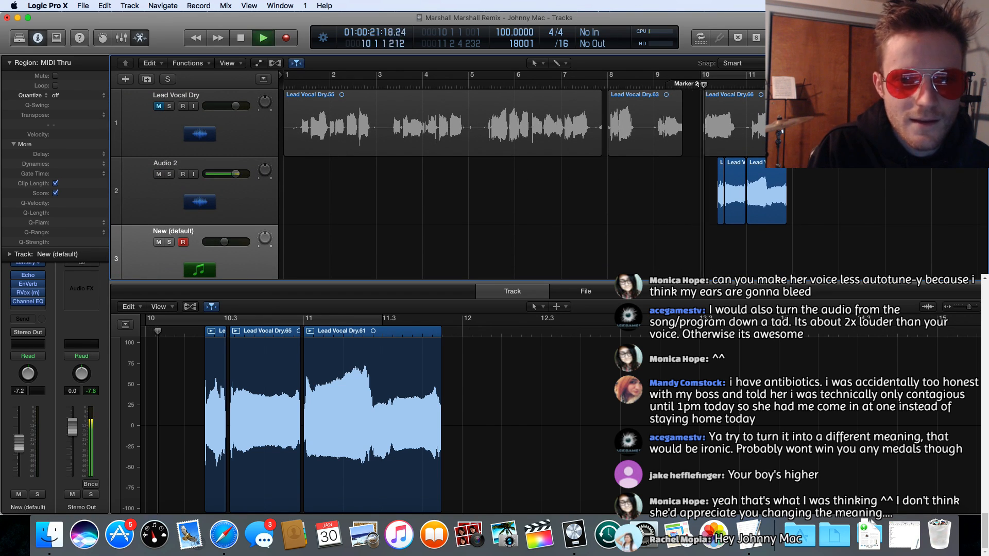
pyautogui.press('space')
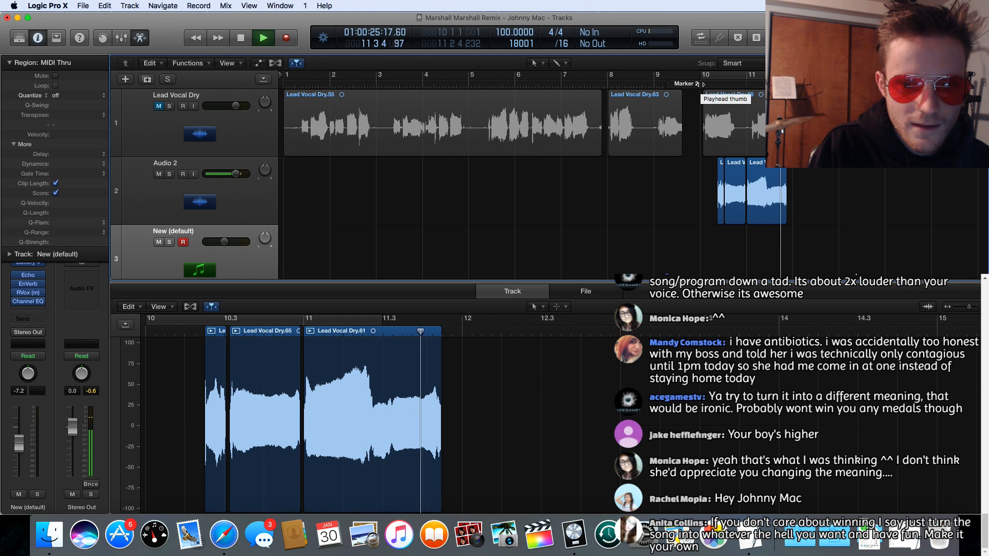
pyautogui.press('space')
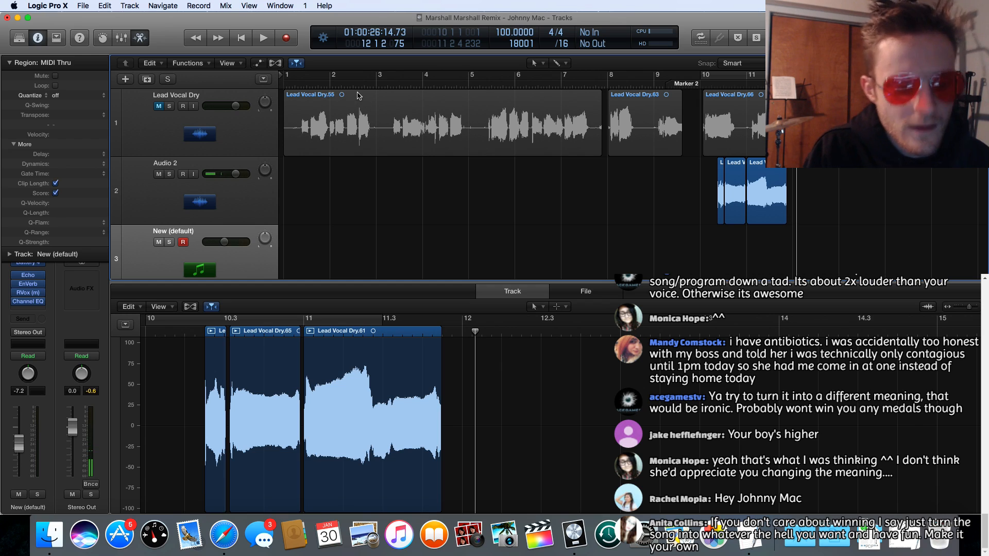
# Step: Undo the region moves on Audio 2 back to before the extracted words were lined up behind the first one
pyautogui.press('super+z')
pyautogui.press('super+z')
pyautogui.press('super+z')
pyautogui.press('super+z')
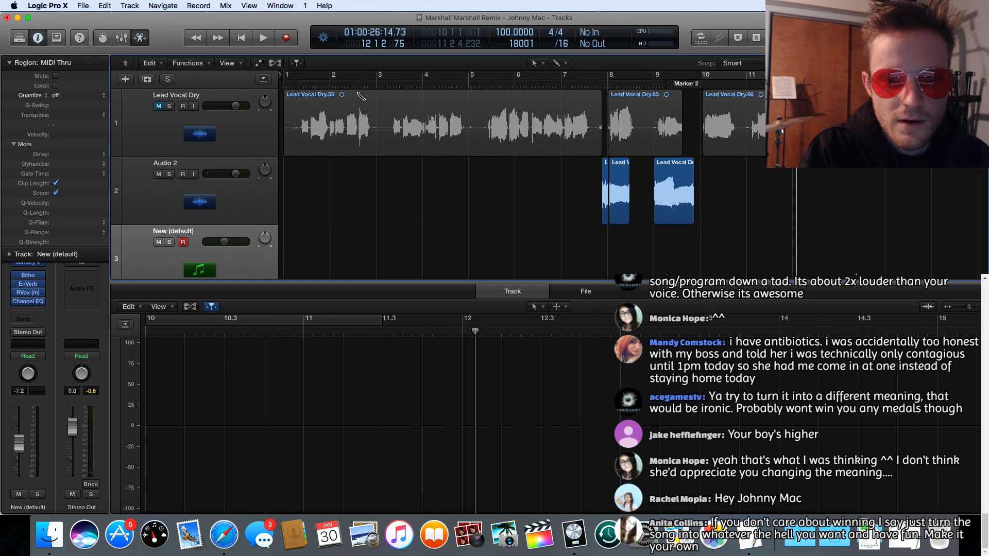
pyautogui.press('super+z')
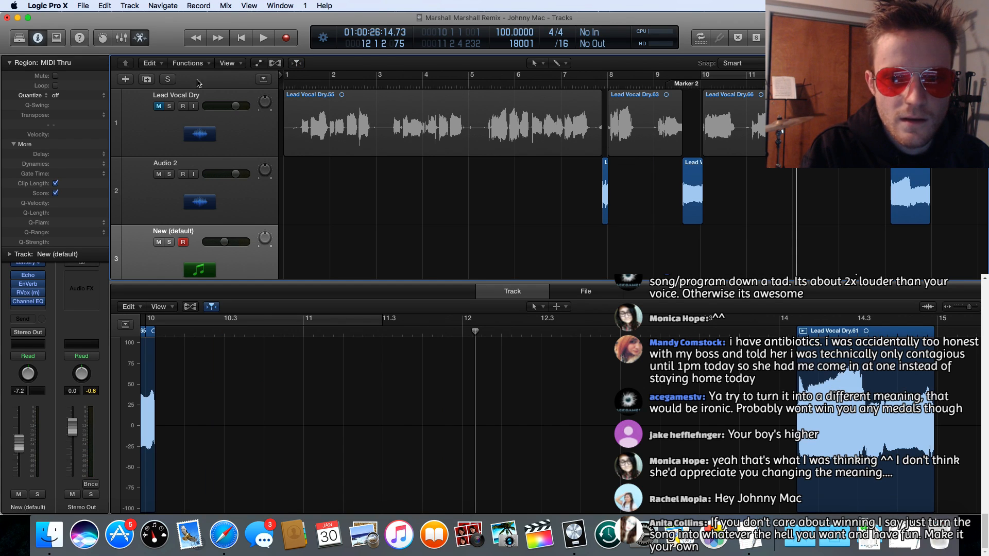
# Step: Play the Audio 2 words at their original positions from 7 4 1 and stop before bar 11
pyautogui.click(597, 82)
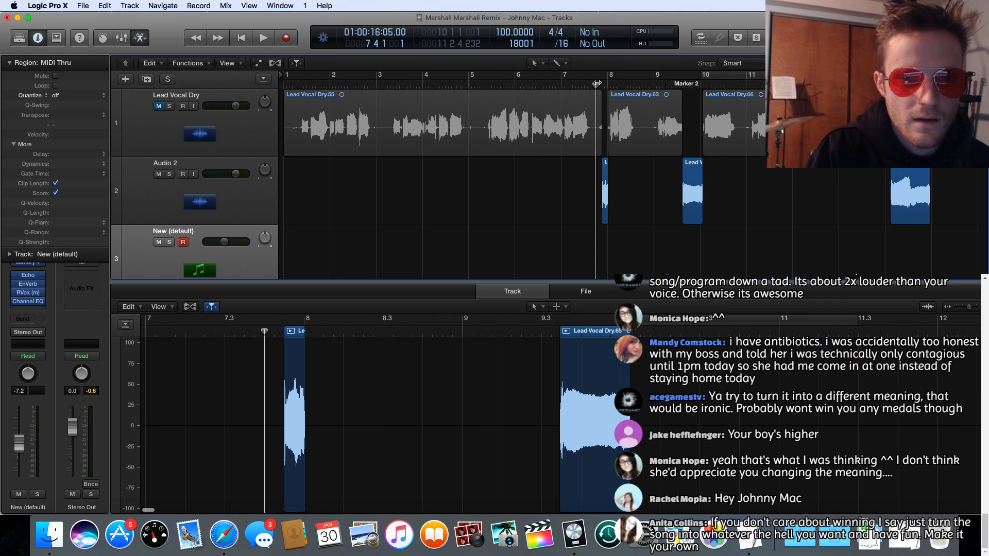
pyautogui.press('space')
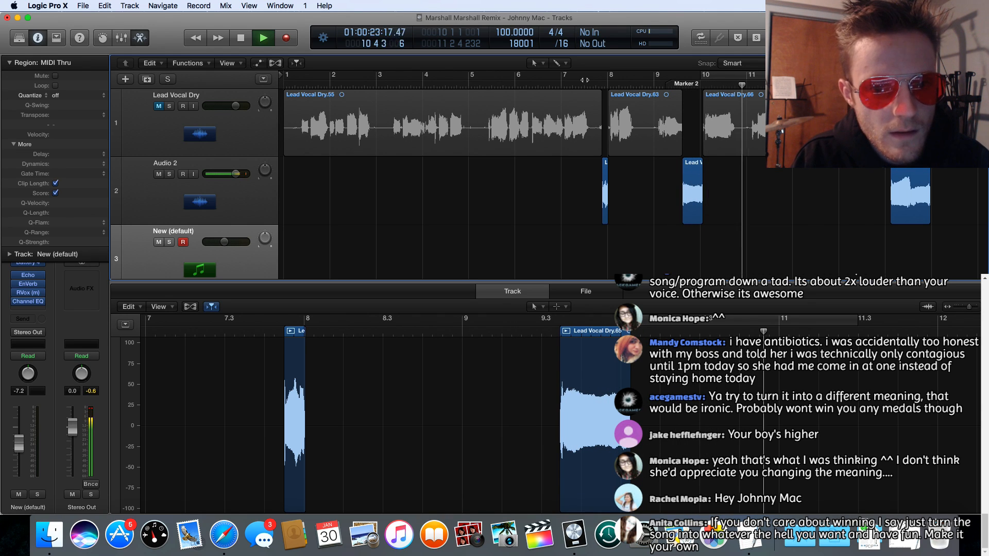
pyautogui.press('space')
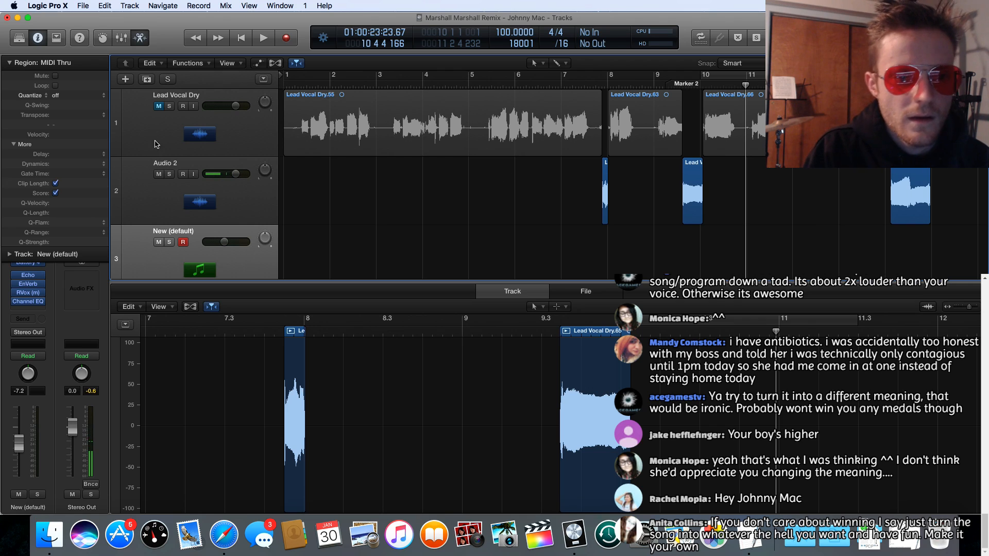
# Step: Create a new track with duplicate settings from the Audio 2 track
pyautogui.hscroll(1, 174, 163)
pyautogui.click(247, 184)
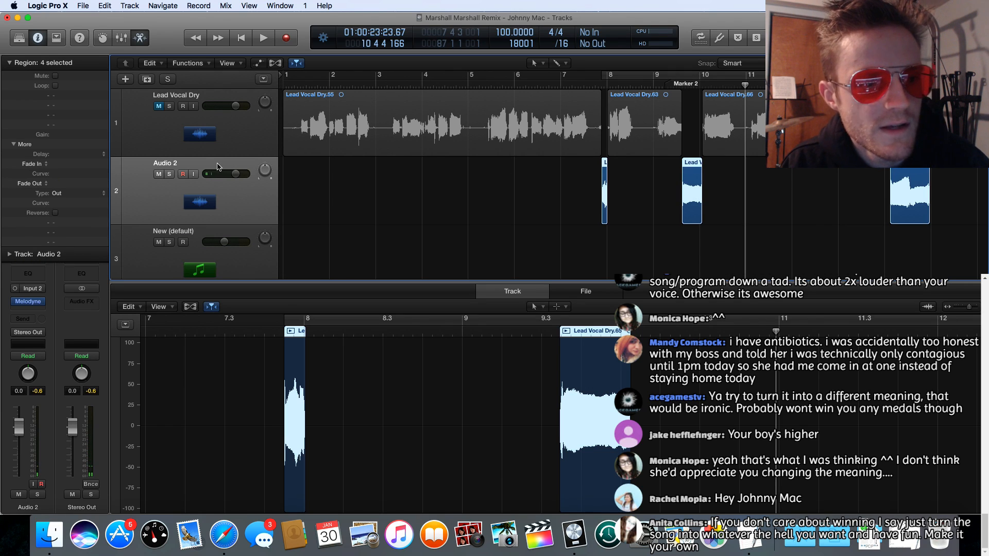
pyautogui.click(147, 79)
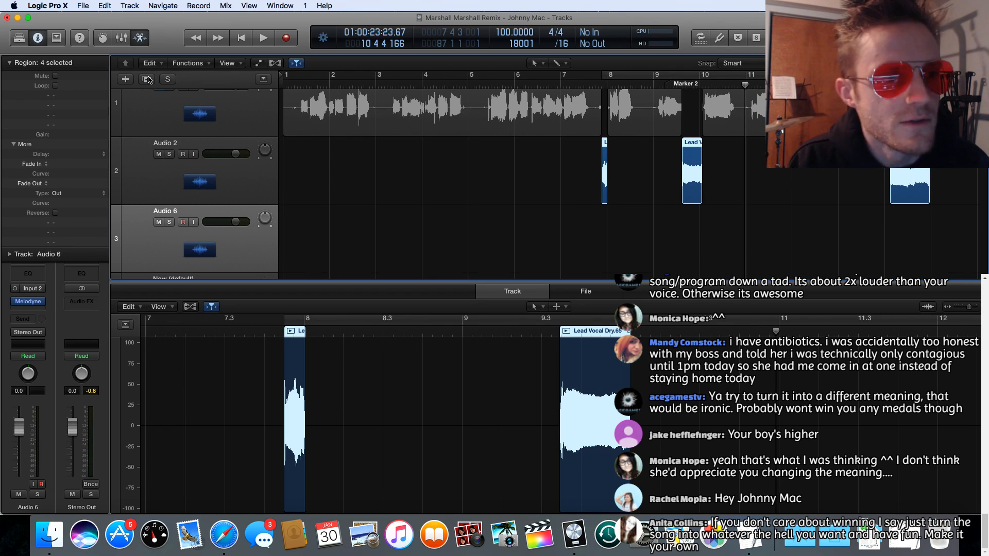
# Step: Select the three extracted word regions on Audio 2 and move them together onto the new track below, starting slightly earlier
pyautogui.moveTo(547, 164); pyautogui.dragTo(690, 143)
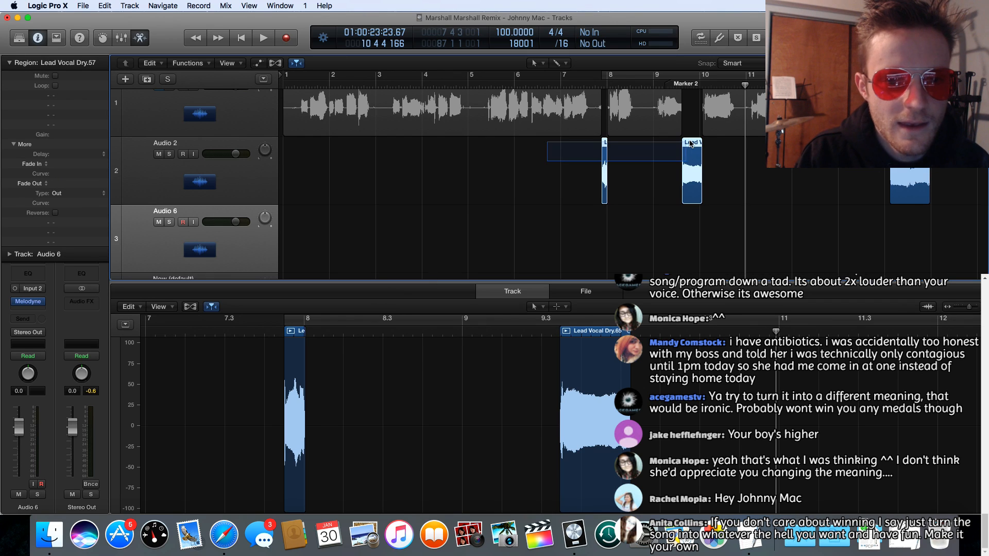
pyautogui.moveTo(912, 157); pyautogui.dragTo(917, 156)
pyautogui.hscroll(4, 876, 156)
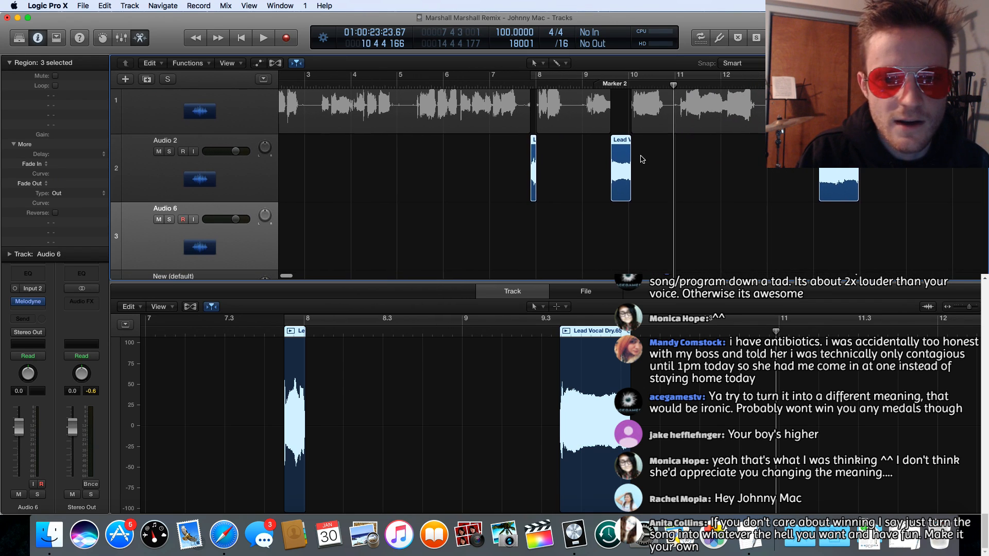
pyautogui.moveTo(620, 144); pyautogui.dragTo(620, 211)
pyautogui.click(667, 245)
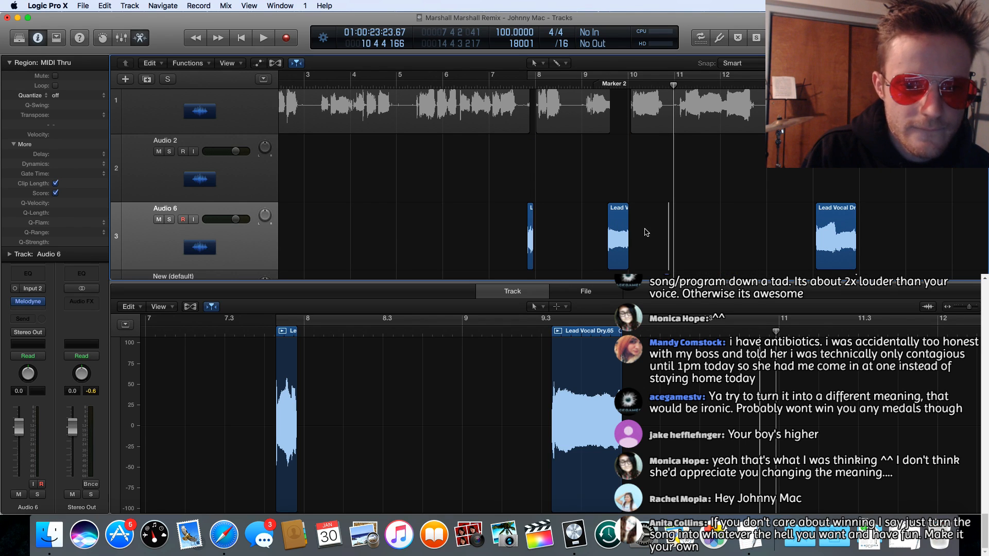
# Step: Line up the second word at about bar 8 and the third at 8 3 1 1 on Audio 6, and play the result
pyautogui.click(611, 214)
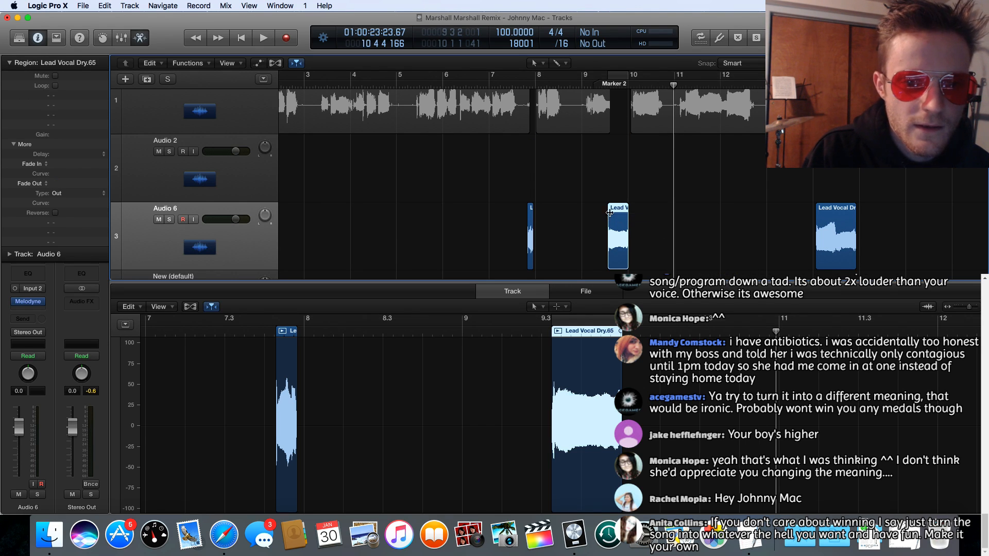
pyautogui.moveTo(617, 213); pyautogui.dragTo(546, 213)
pyautogui.moveTo(845, 212); pyautogui.dragTo(589, 212)
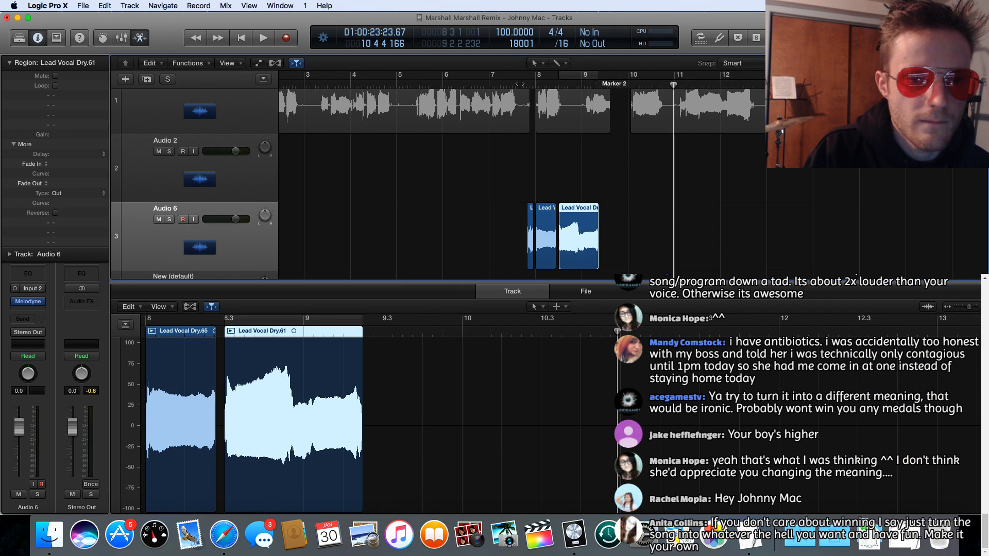
pyautogui.doubleClick(520, 83)
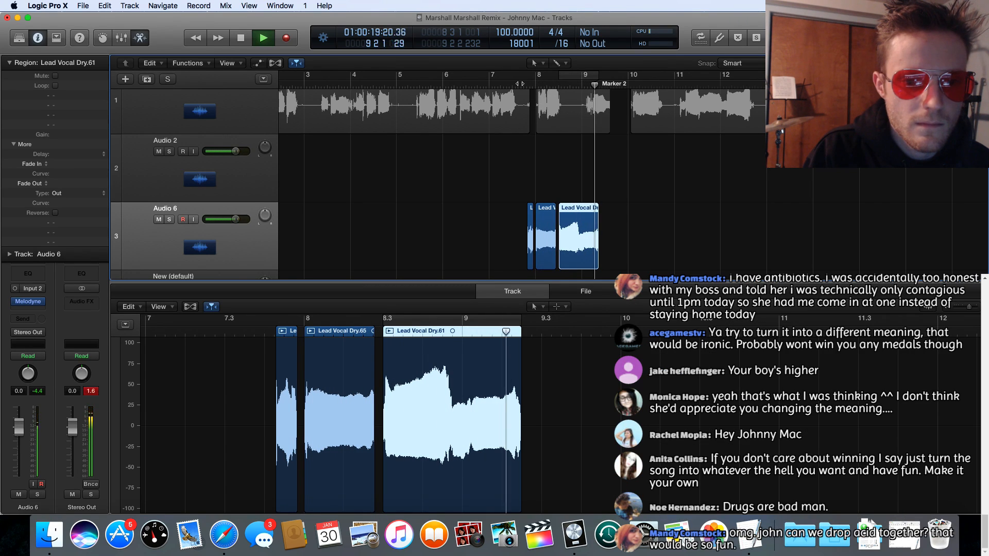
pyautogui.press('space')
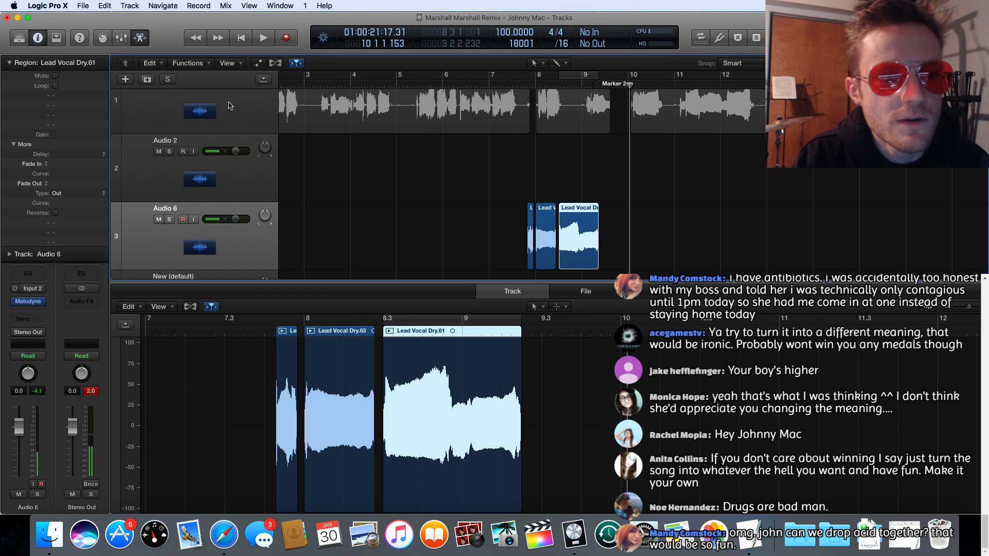
# Step: Save the project and quit Logic Pro X
pyautogui.click(83, 6)
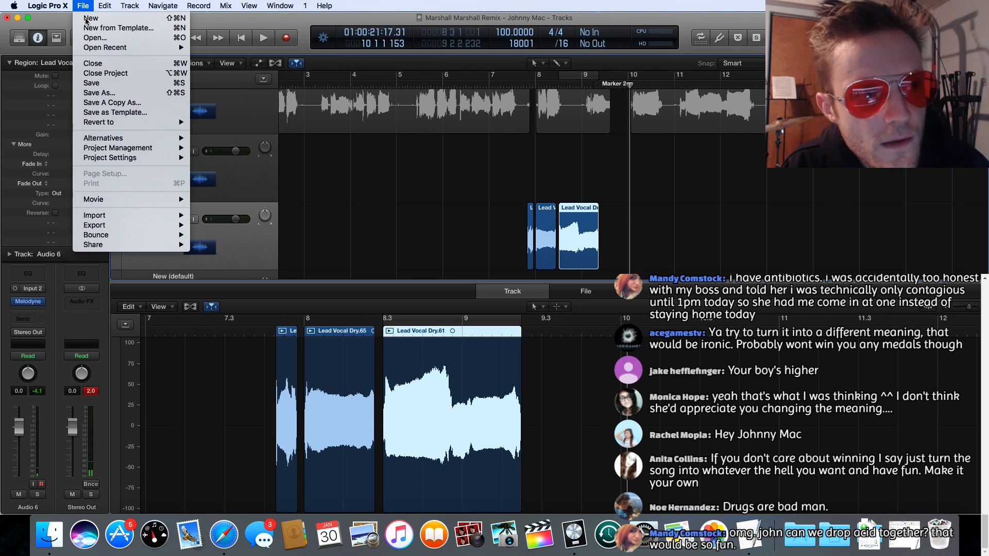
pyautogui.click(98, 84)
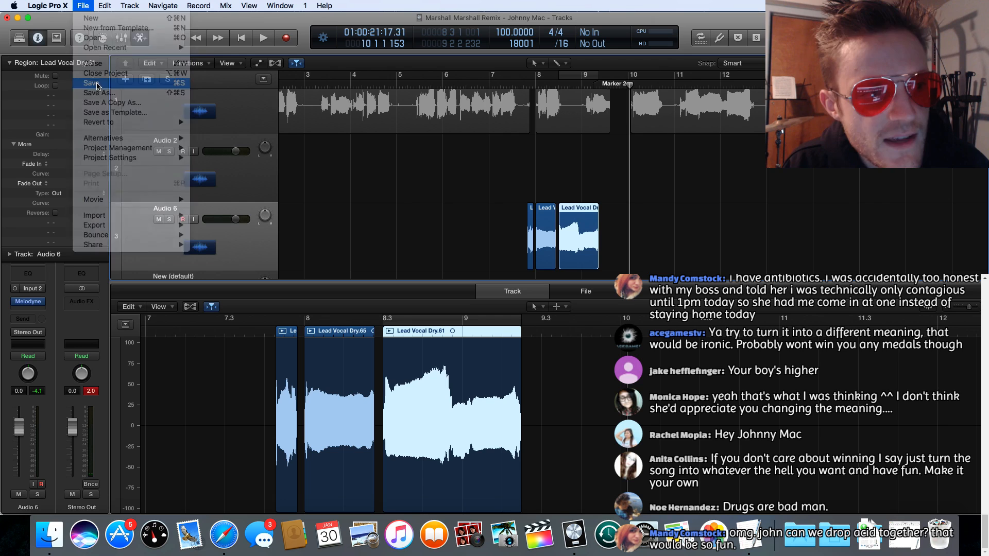
pyautogui.click(47, 5)
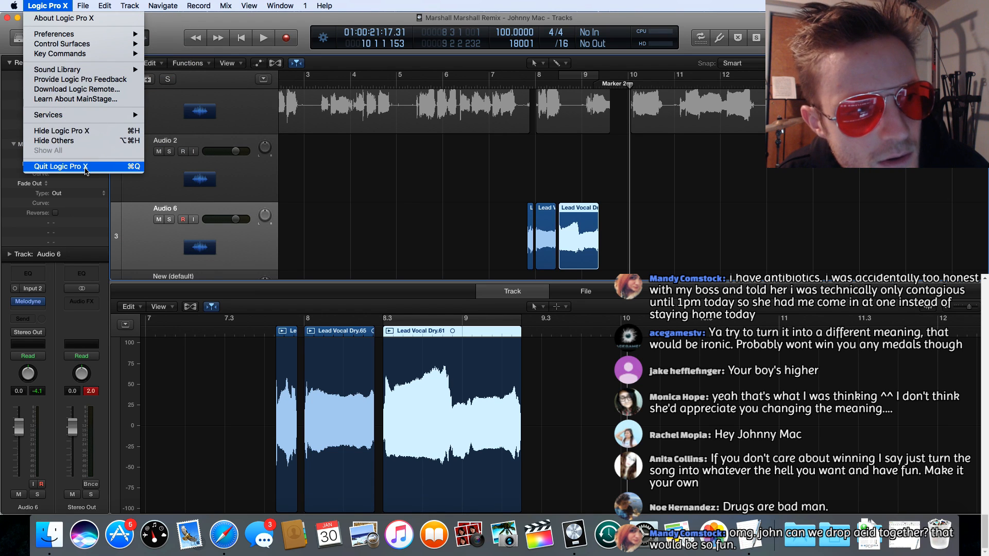
pyautogui.click(93, 166)
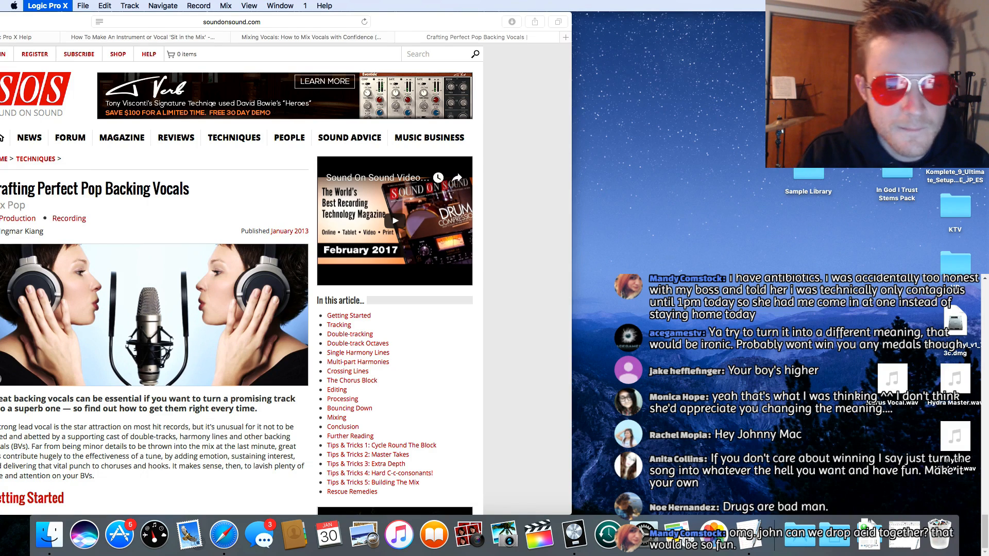
# Step: Relaunch Logic Pro X by reopening the Marshall Marshall Remix project from its recent projects
pyautogui.rightClick(574, 535)
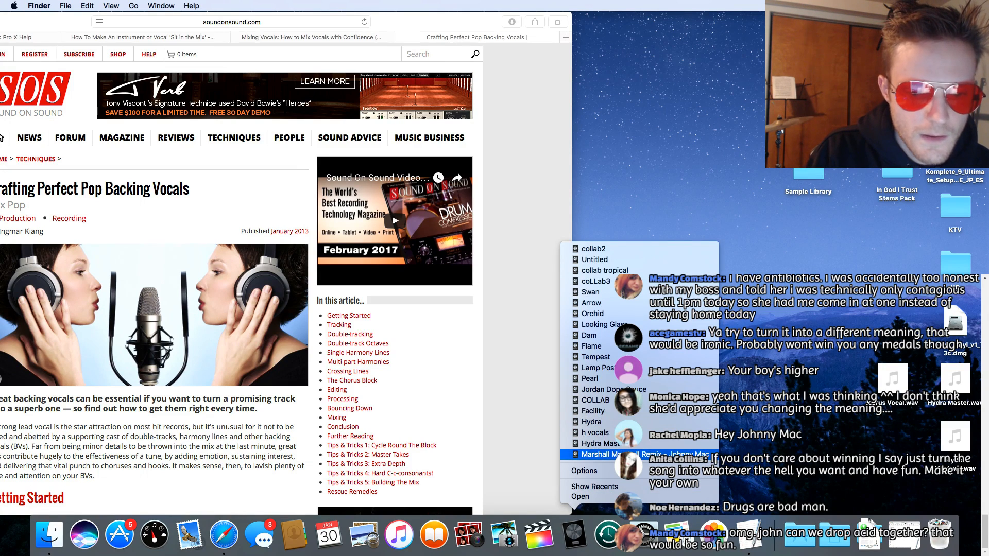
pyautogui.click(603, 301)
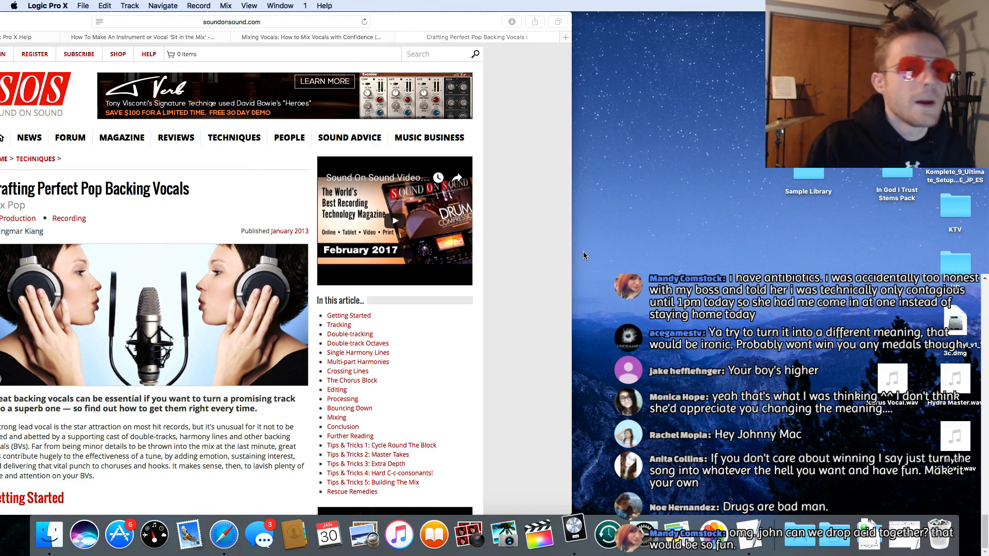
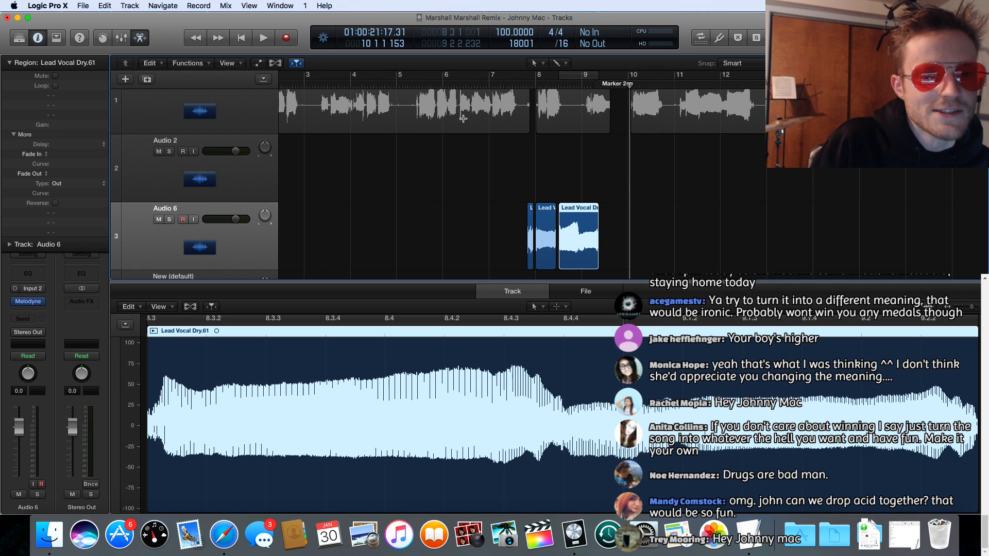
# Step: Play back the assembled word regions on Audio 6 and show the mixer to check the track levels
pyautogui.click(524, 85)
pyautogui.press('space')
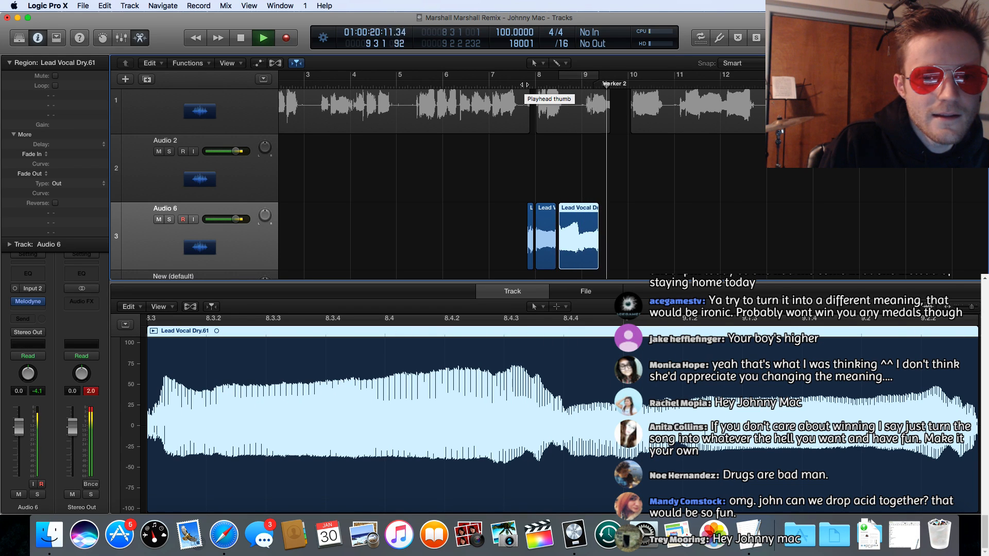
pyautogui.press('space')
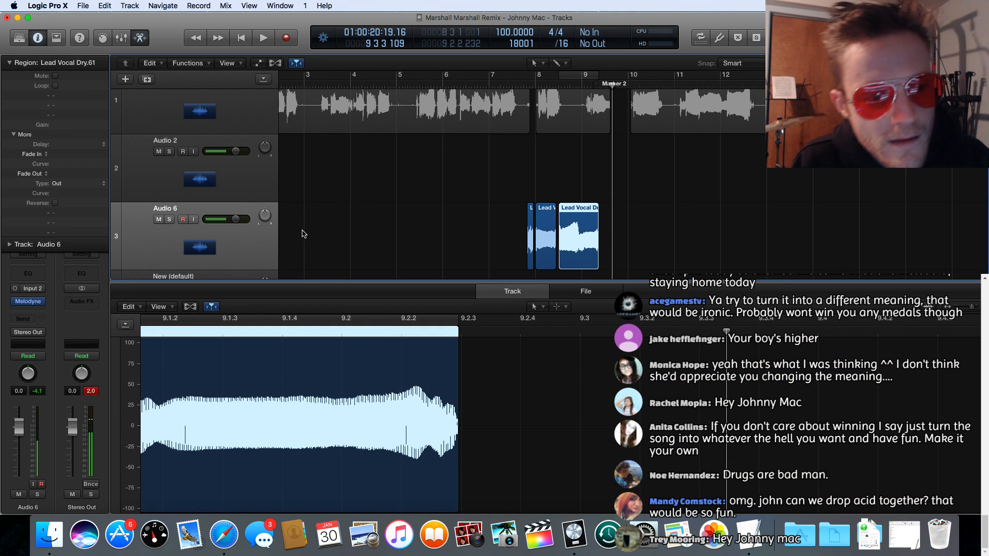
pyautogui.press('x')
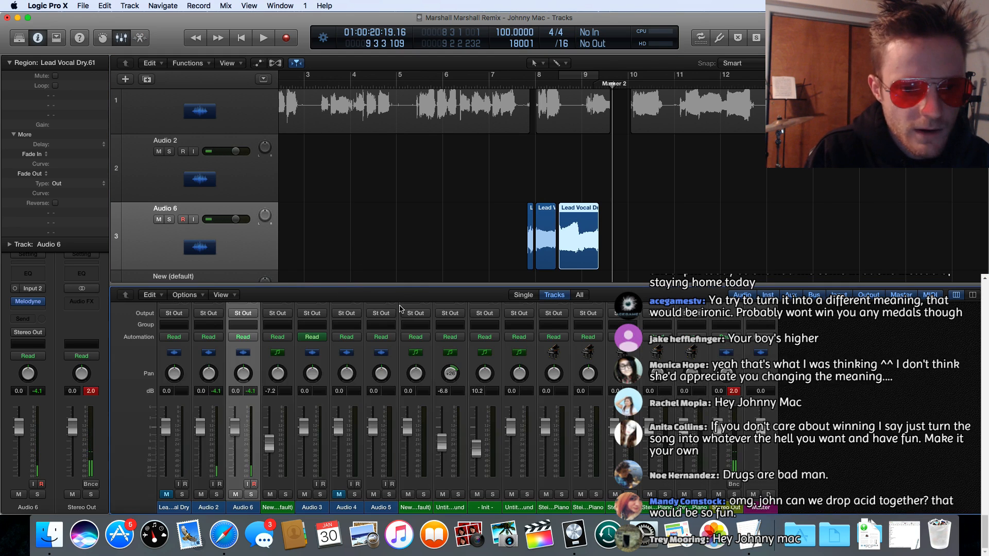
pyautogui.press('space')
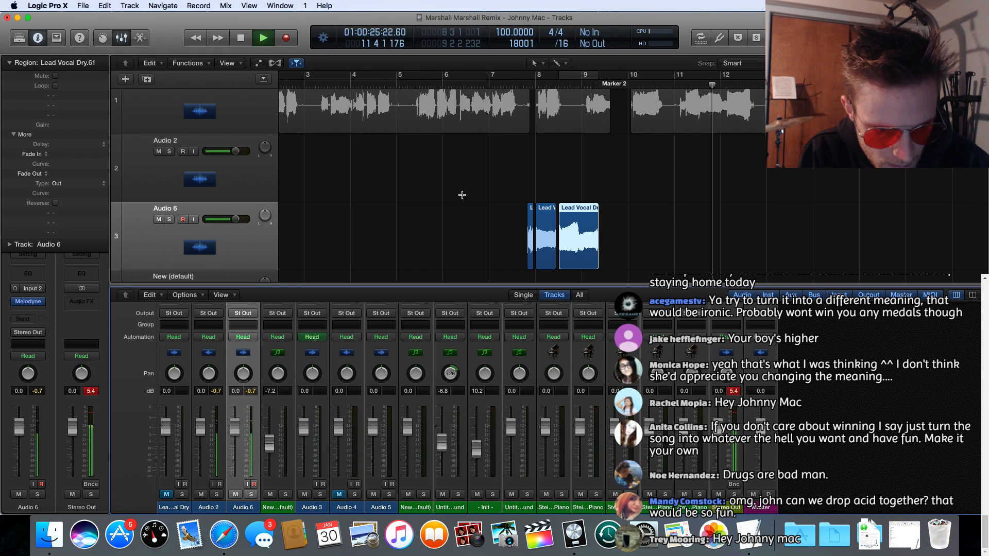
pyautogui.press('space')
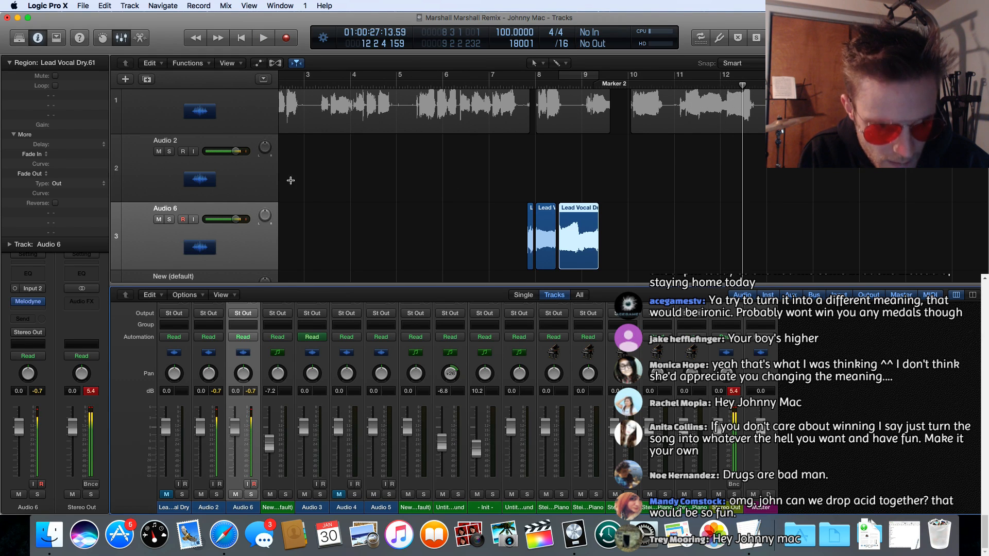
# Step: Remove the Melodyne plug-in from the Audio 6 channel
pyautogui.hscroll(-5, 410, 189)
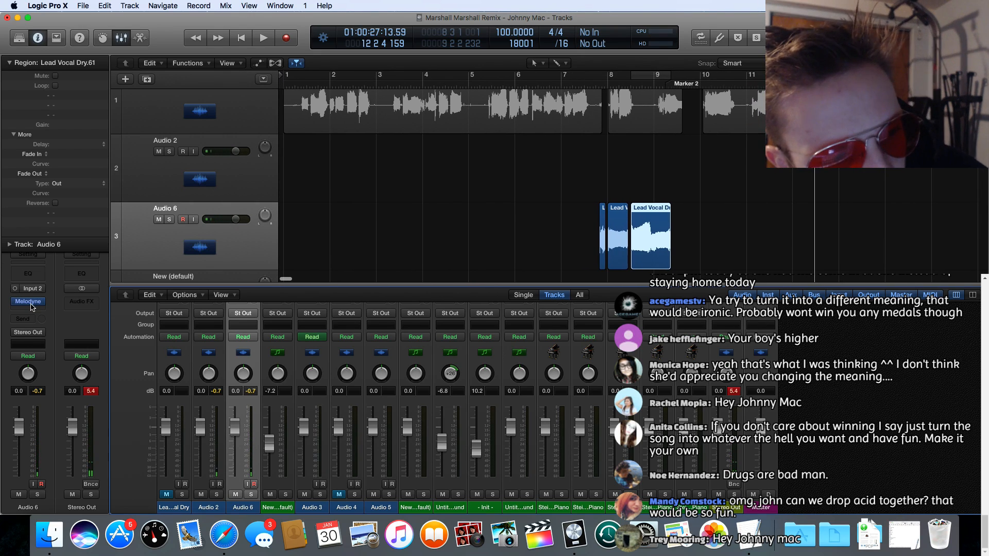
pyautogui.click(28, 310)
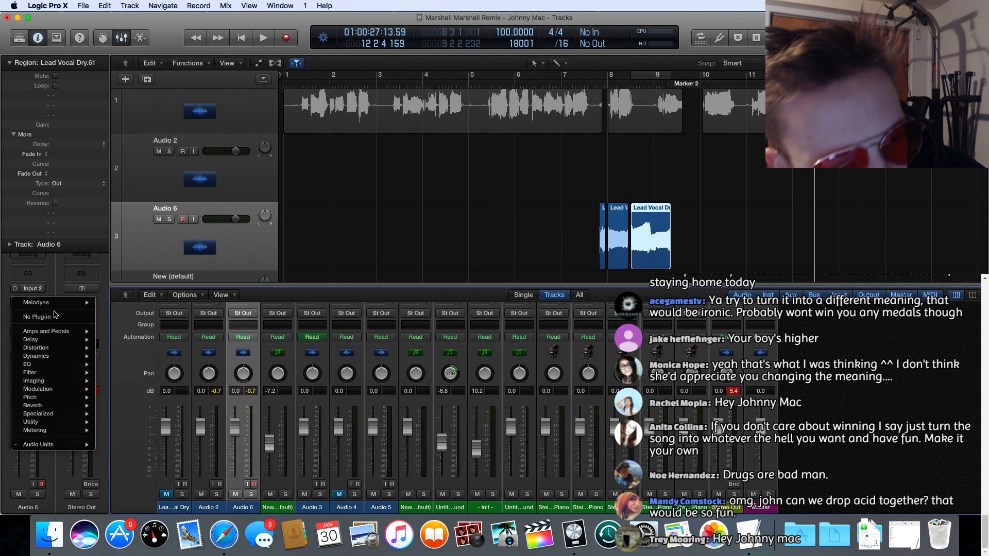
pyautogui.click(55, 317)
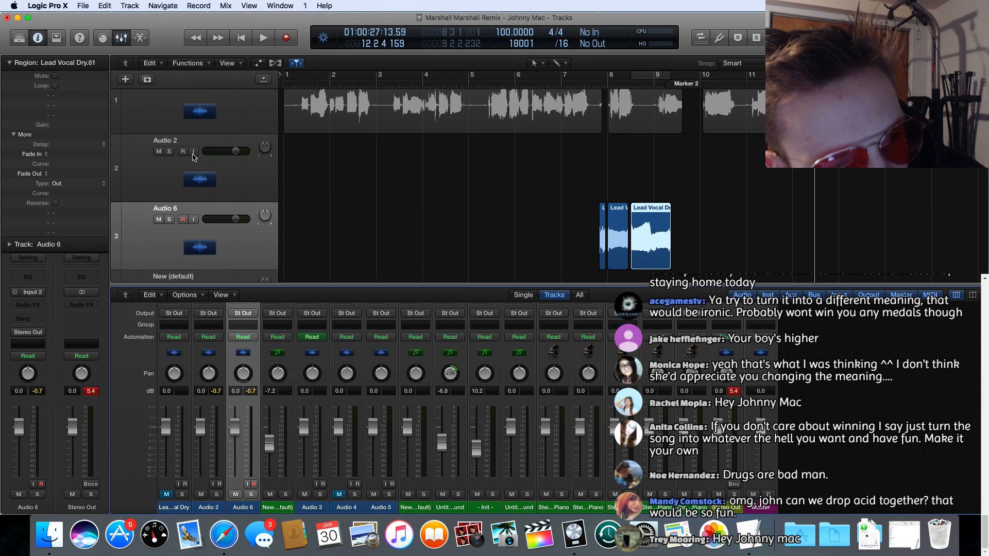
# Step: Select the Audio 2 track and remove the Melodyne plug-in from its channel
pyautogui.click(192, 171)
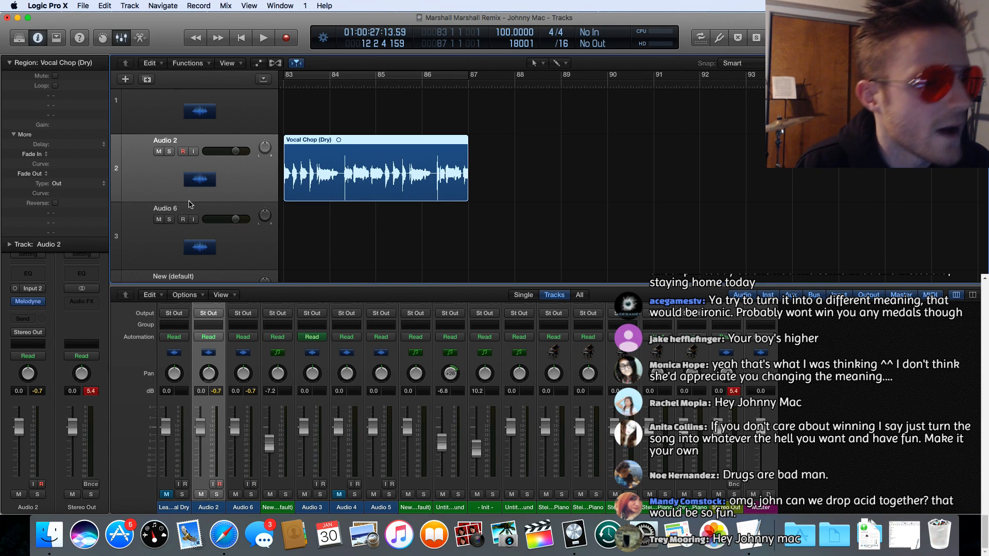
pyautogui.hscroll(-15, 362, 225)
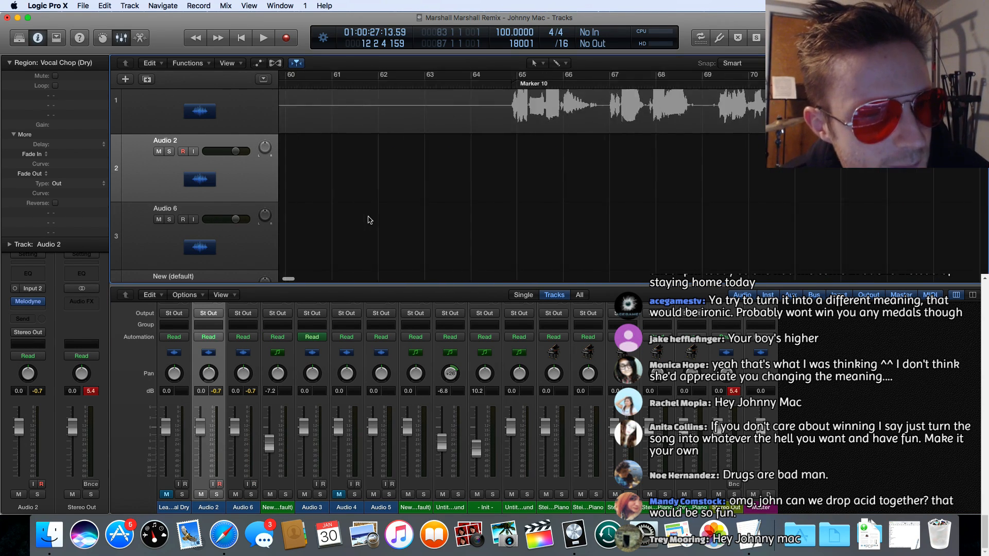
pyautogui.click(42, 303)
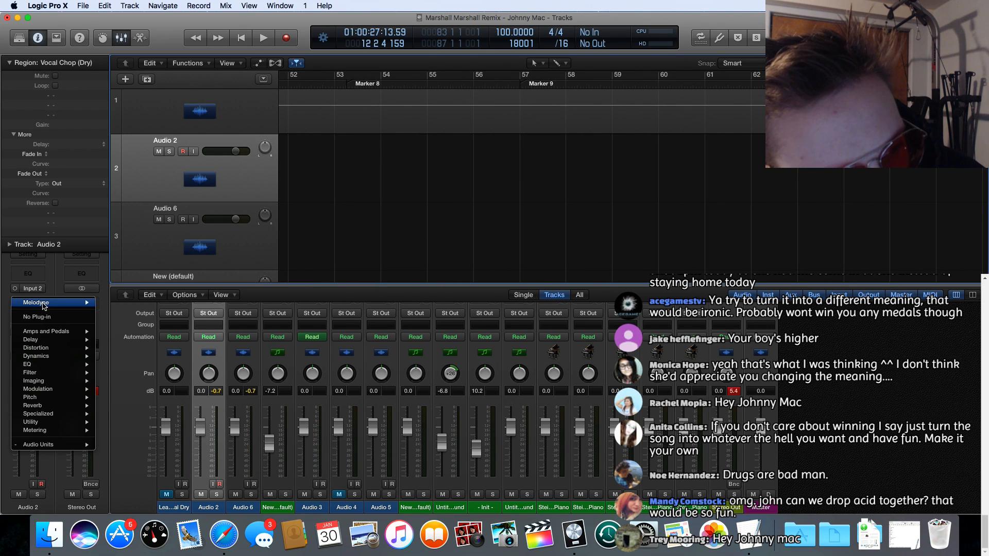
pyautogui.click(48, 317)
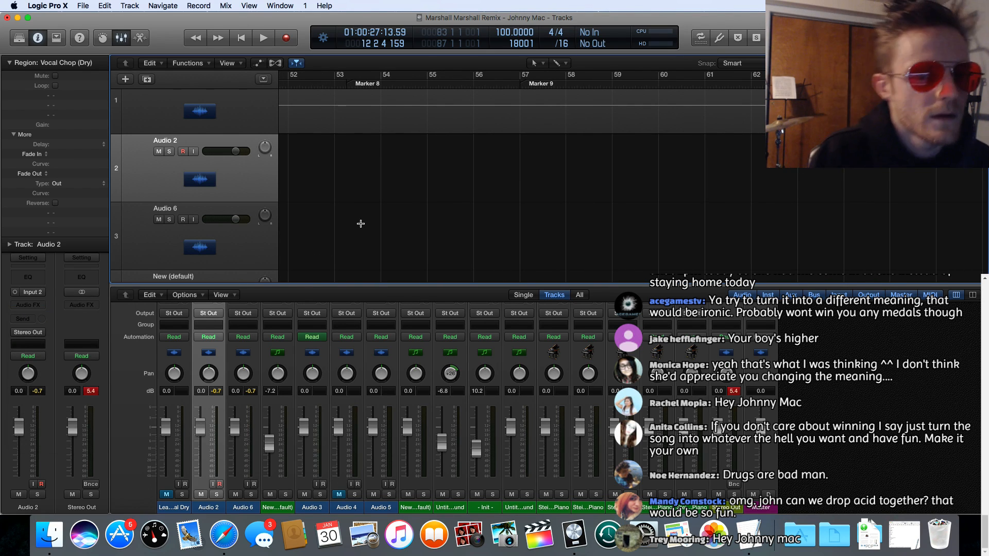
# Step: Play the three word regions on Audio 6 repeatedly from just before bar 8 to check the phrase without Melodyne
pyautogui.hscroll(-8, 369, 225)
pyautogui.hscroll(-8, 375, 226)
pyautogui.hscroll(-10, 371, 225)
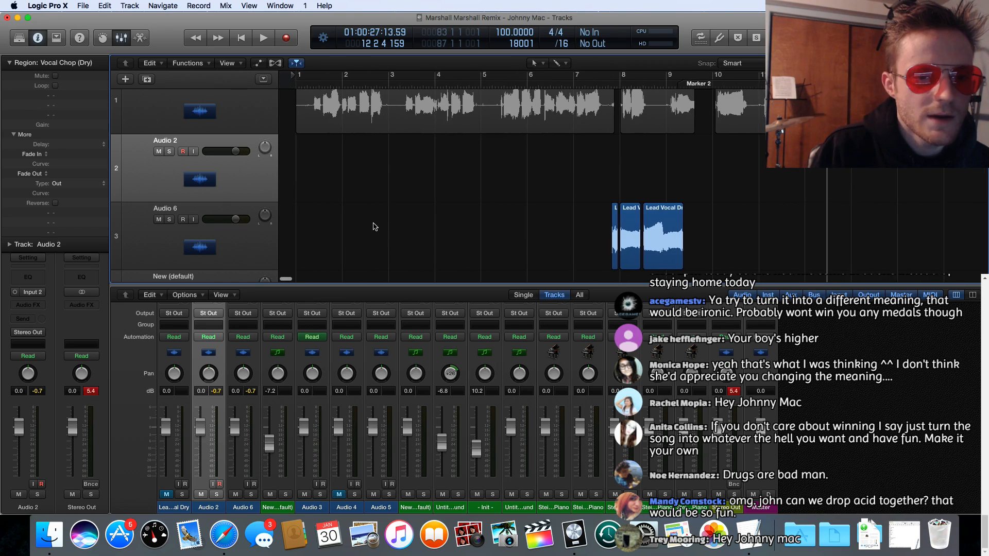
pyautogui.hscroll(5, 372, 225)
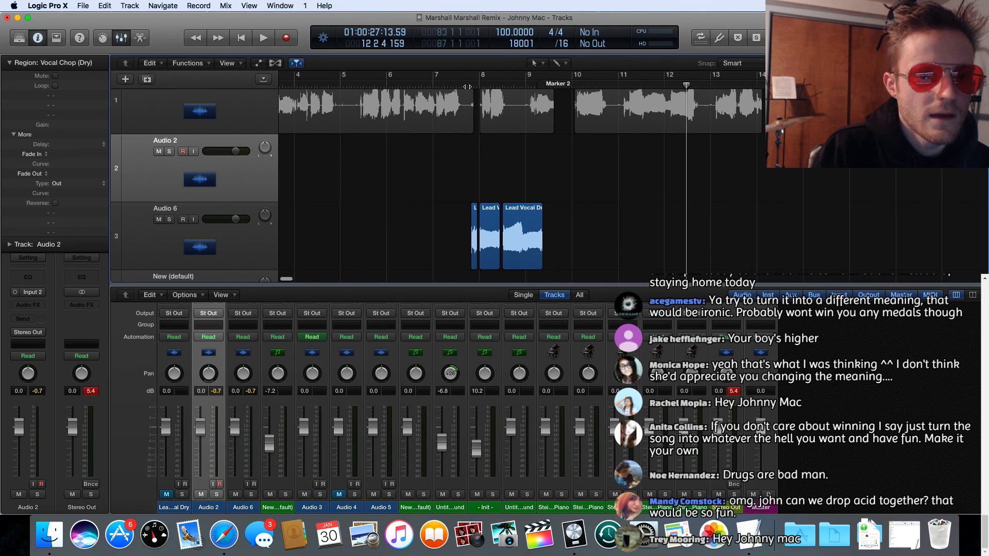
pyautogui.press('space')
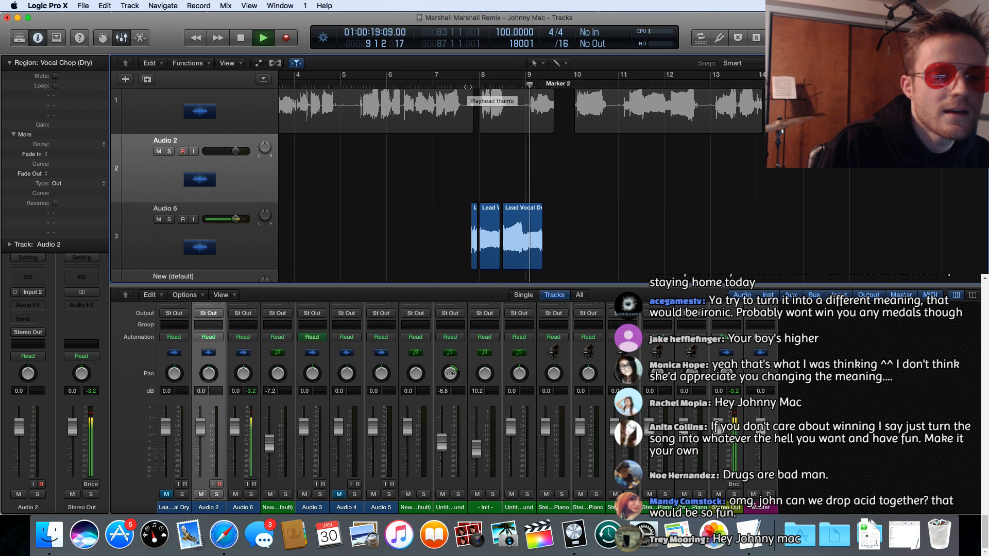
pyautogui.hscroll(-1, 469, 85)
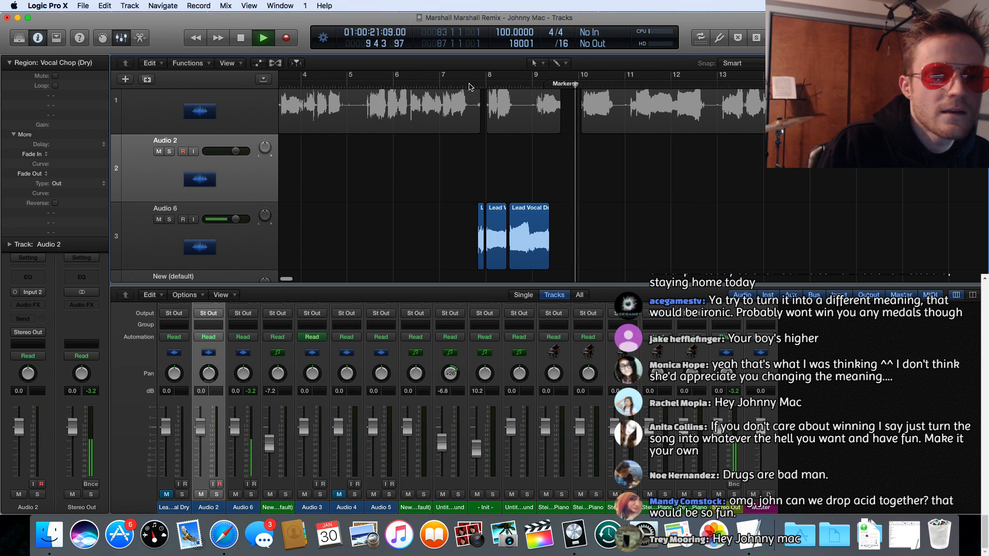
pyautogui.click(470, 85)
pyautogui.press('space')
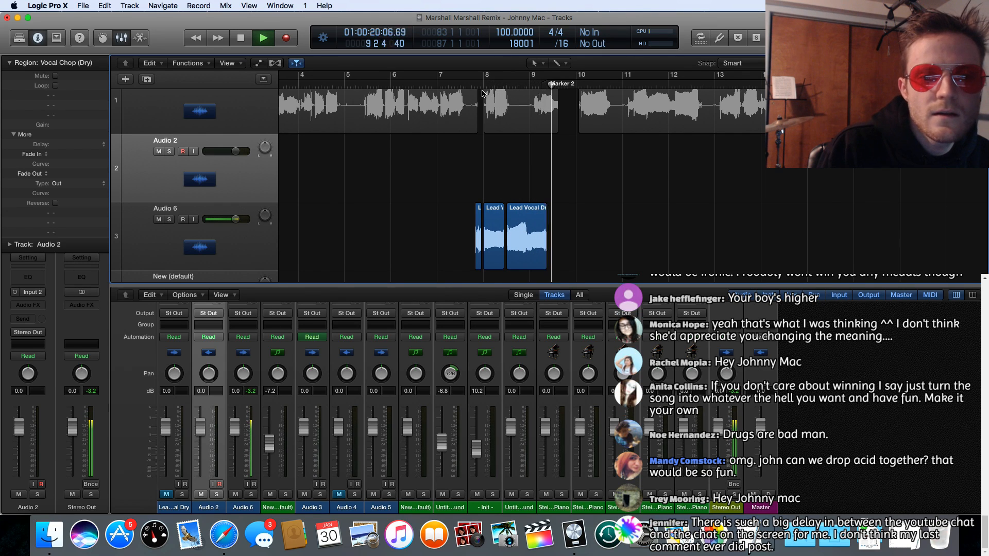
pyautogui.press('space')
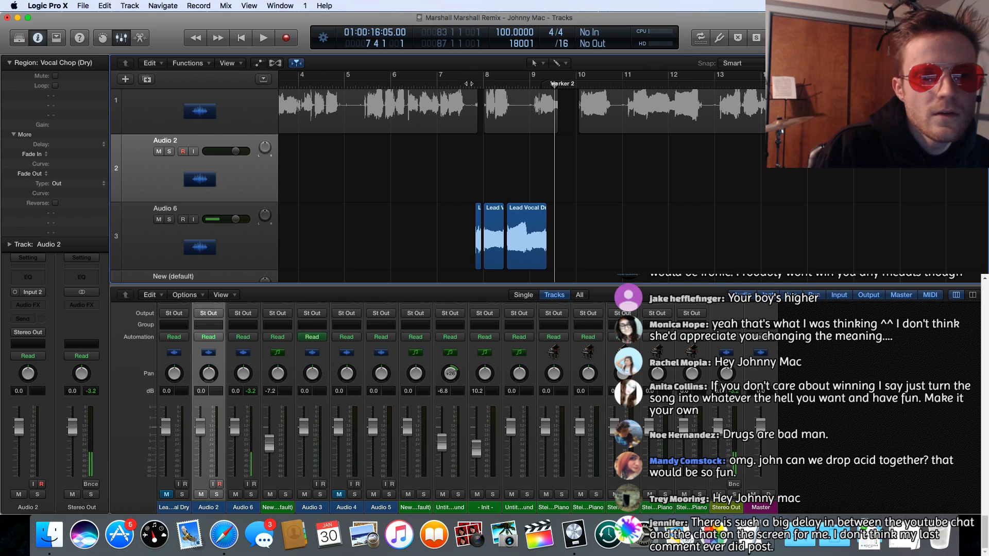
pyautogui.press('space')
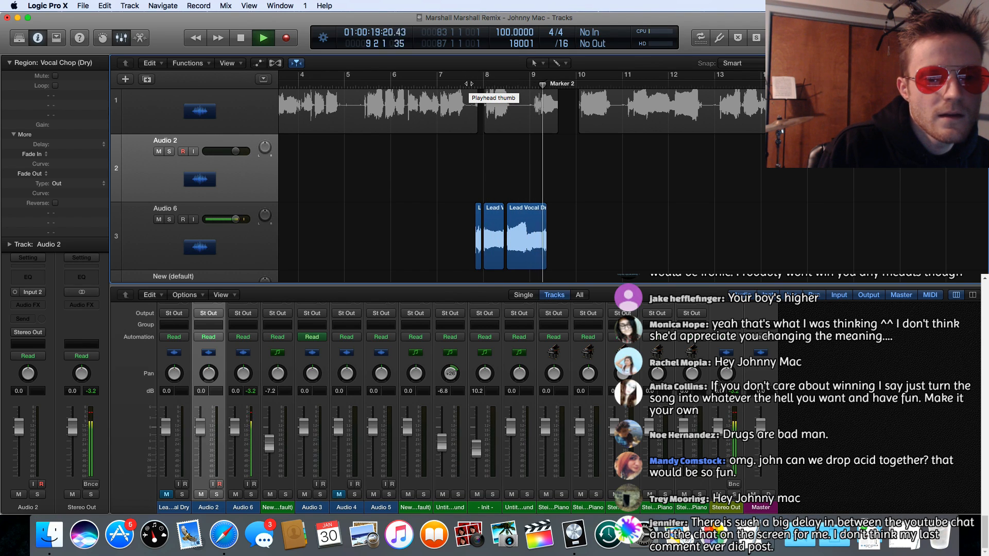
pyautogui.press('space')
pyautogui.press('space')
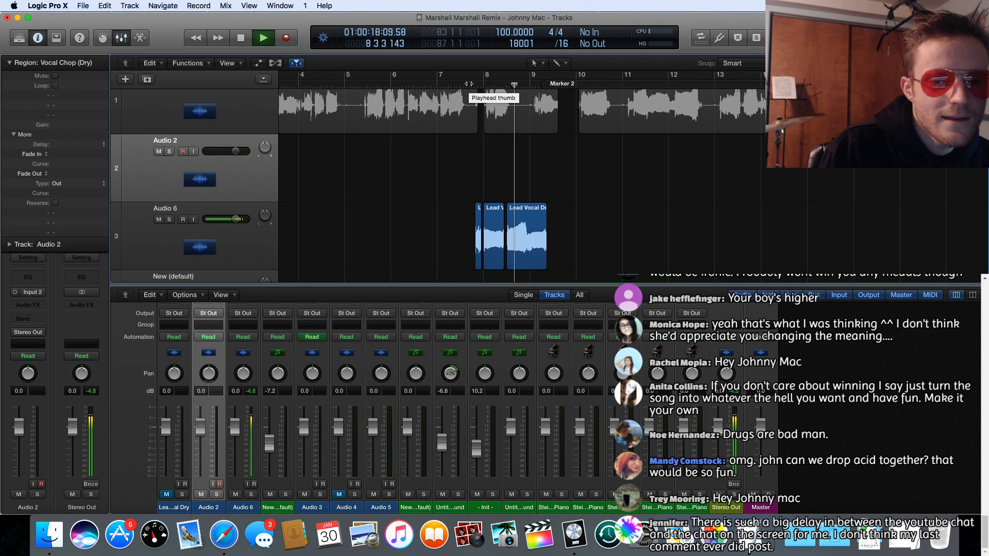
pyautogui.press('space')
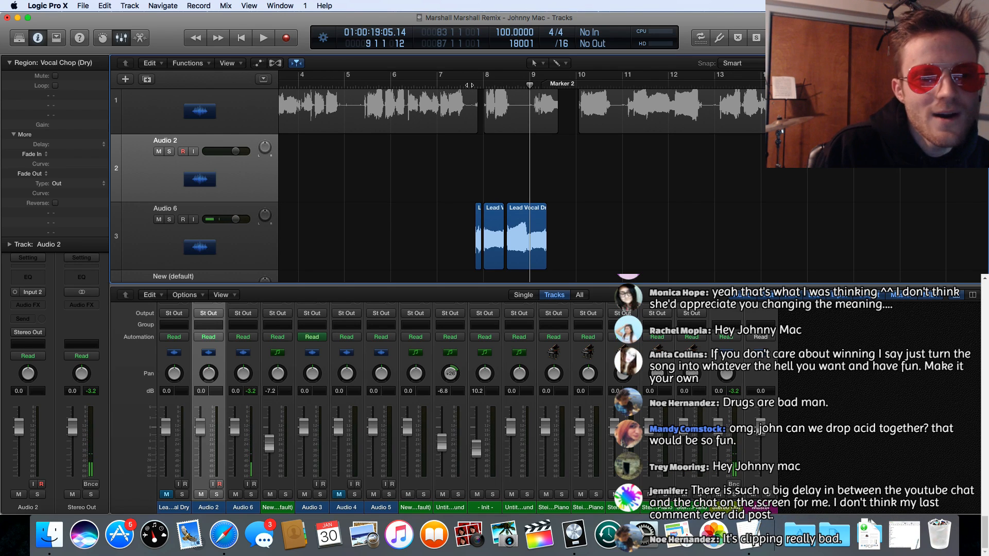
pyautogui.press('space')
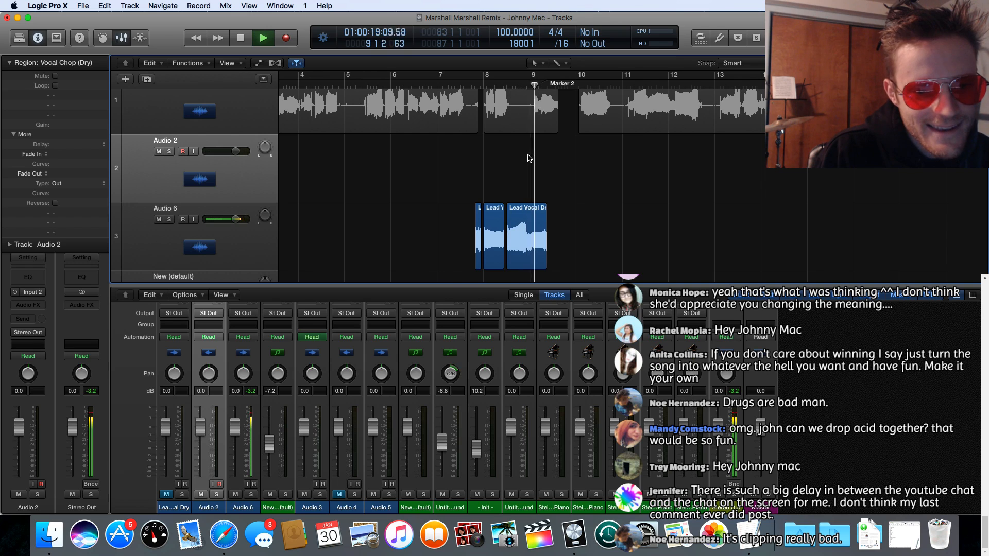
pyautogui.press('space')
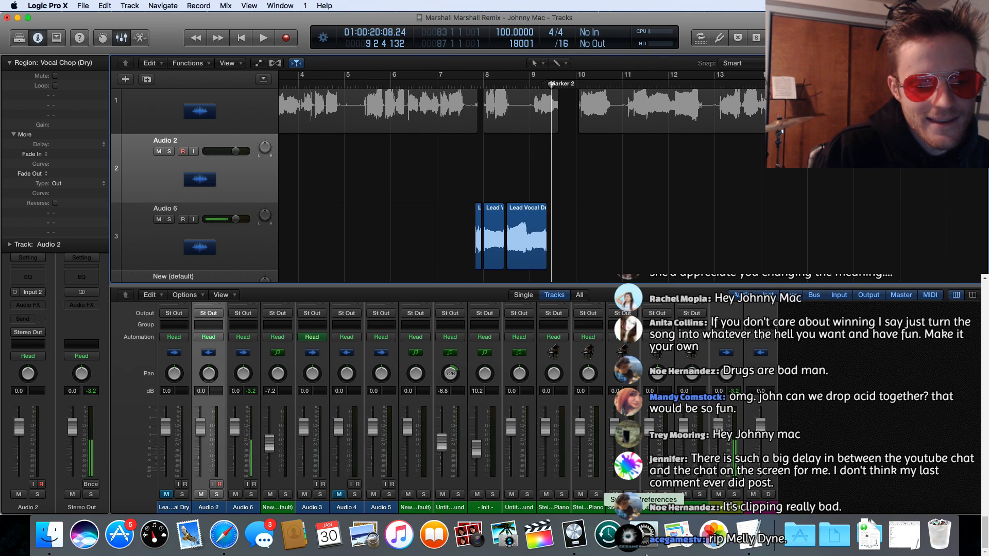
# Step: Switch to the TextEdit document and read through the list of available words and the draft lyric line
pyautogui.click(750, 535)
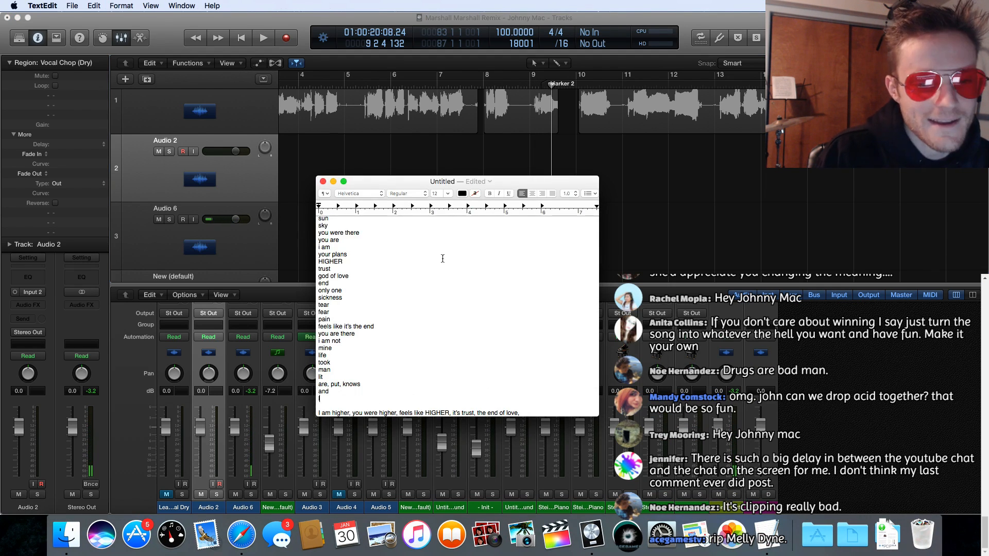
pyautogui.scroll(3, 397, 276)
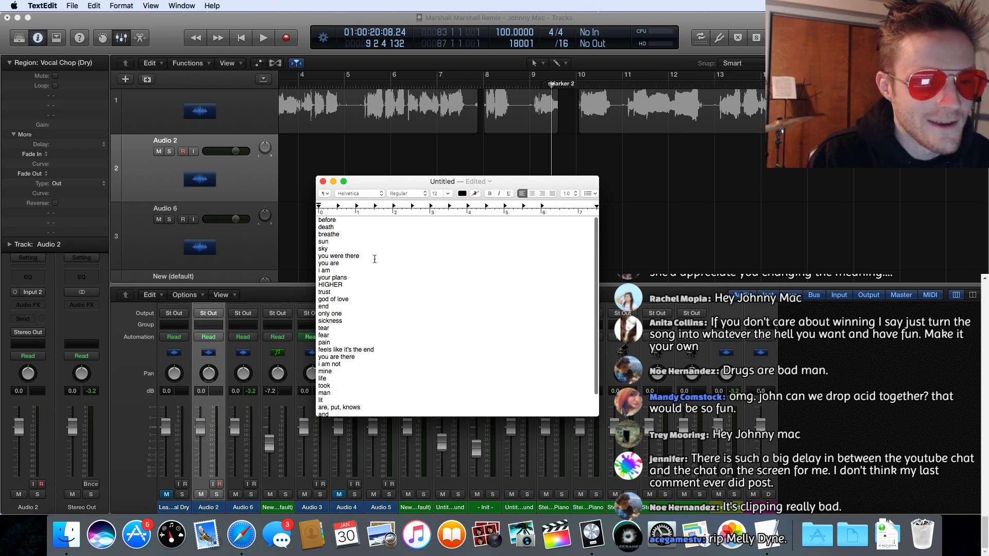
pyautogui.scroll(-4, 359, 278)
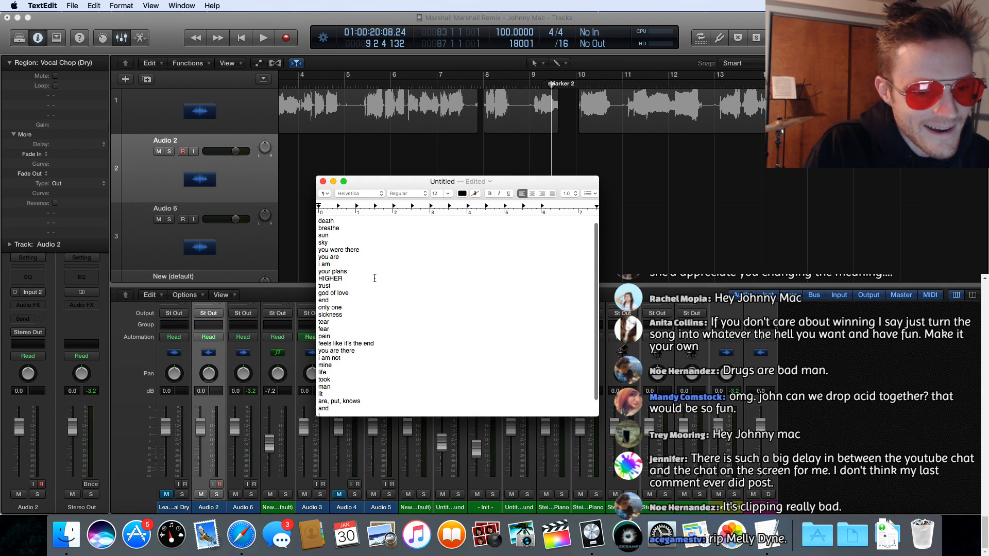
pyautogui.scroll(4, 374, 278)
pyautogui.scroll(-1, 375, 278)
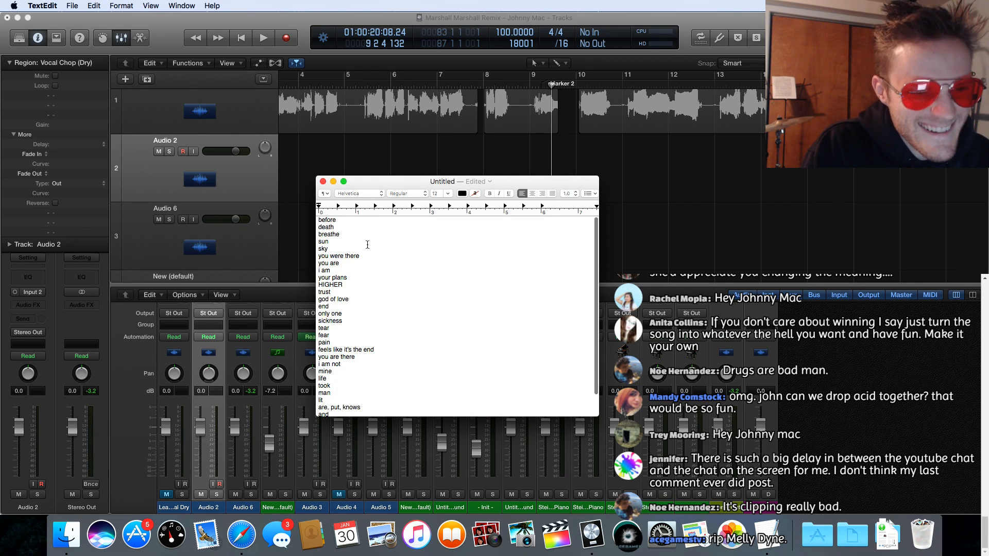
pyautogui.scroll(-3, 368, 243)
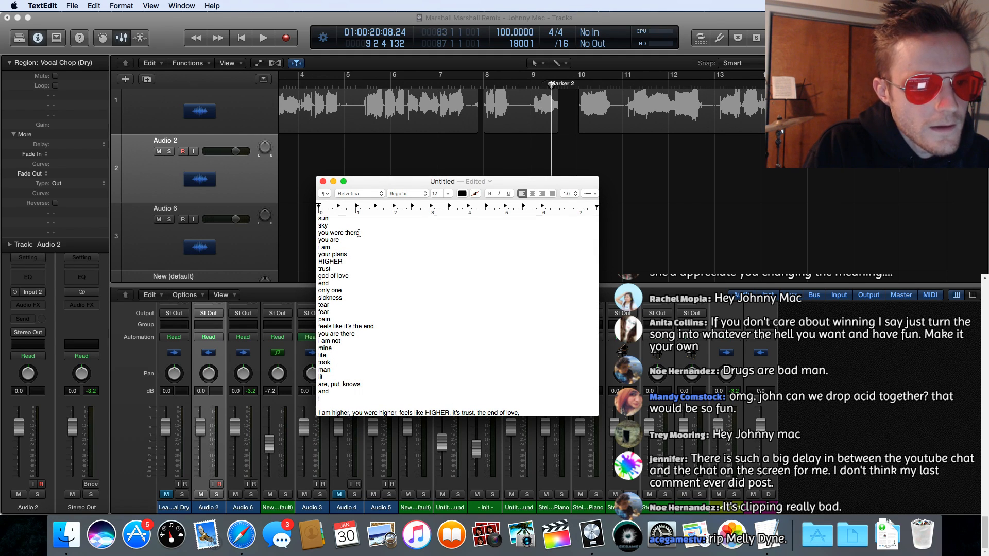
# Step: Return to Logic Pro X, mute the Audio 6 track and solo the Lead Vocal Dry track
pyautogui.click(461, 83)
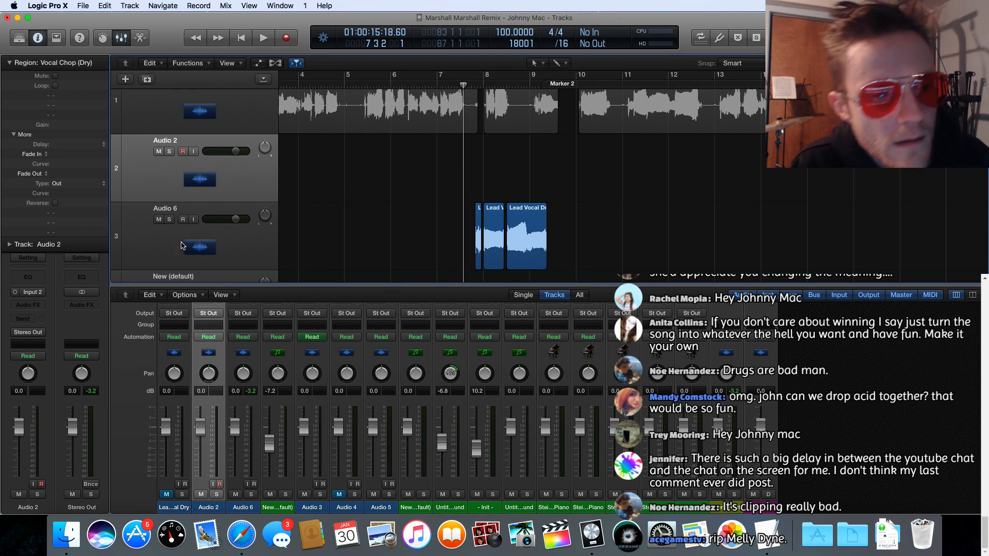
pyautogui.click(158, 220)
pyautogui.hscroll(15, 374, 124)
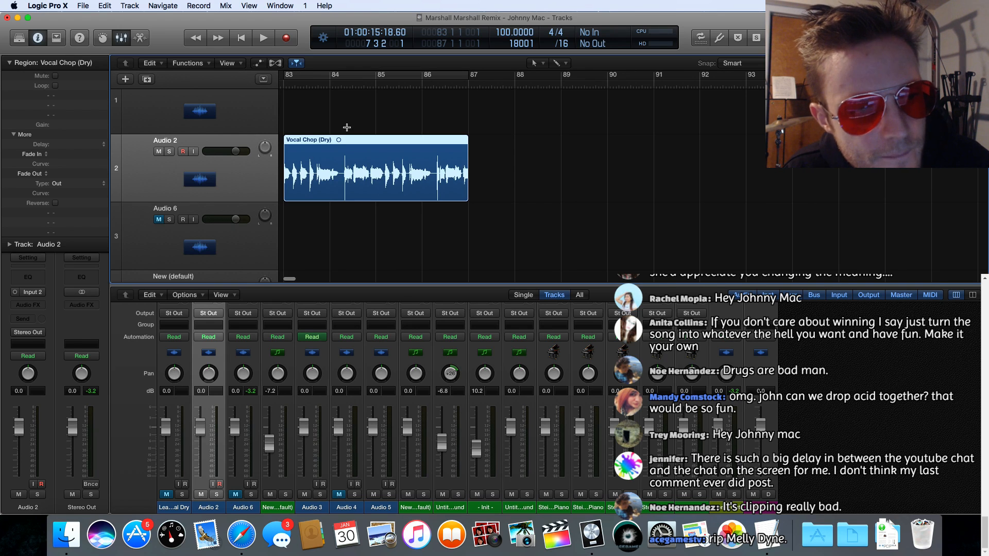
pyautogui.hscroll(-15, 374, 124)
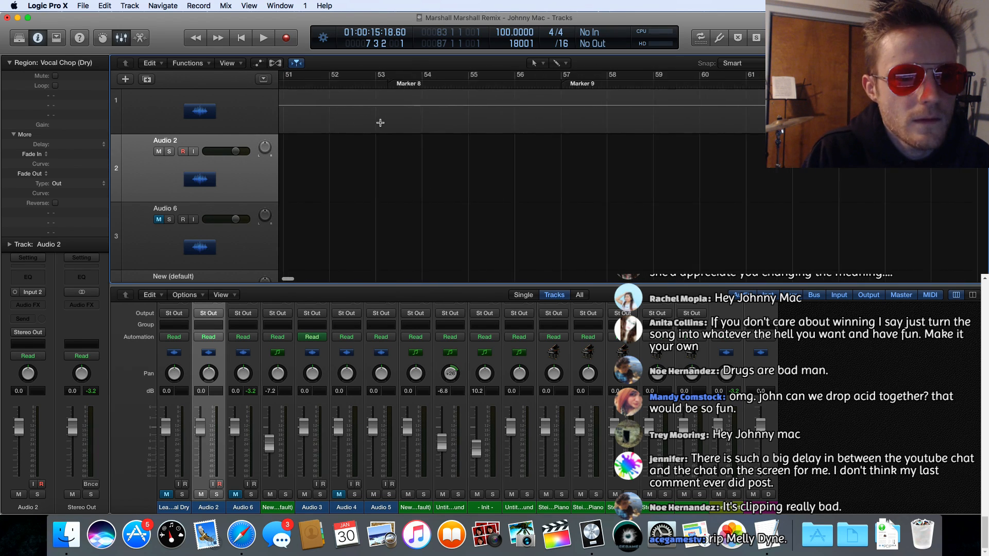
pyautogui.scroll(2, 388, 122)
pyautogui.hscroll(-2, 388, 122)
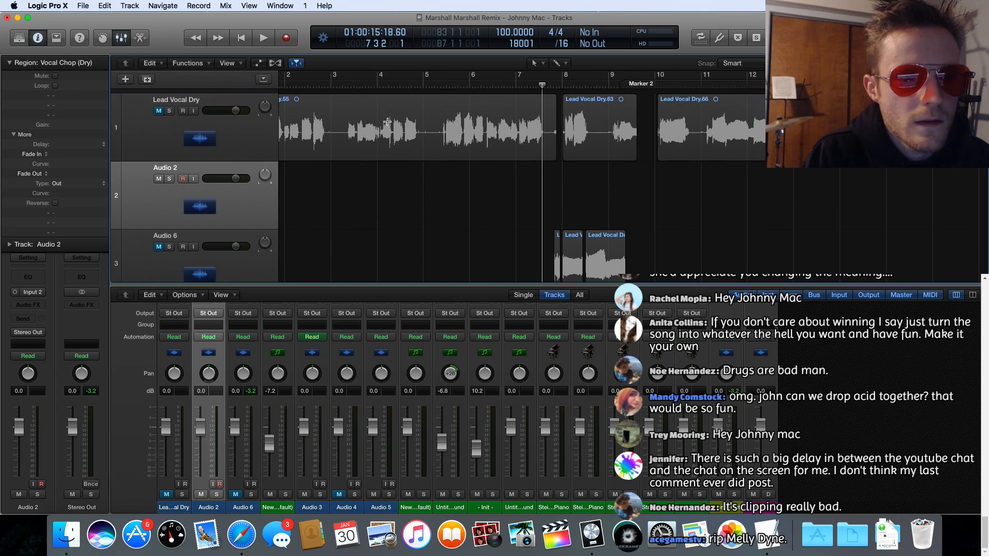
pyautogui.click(170, 106)
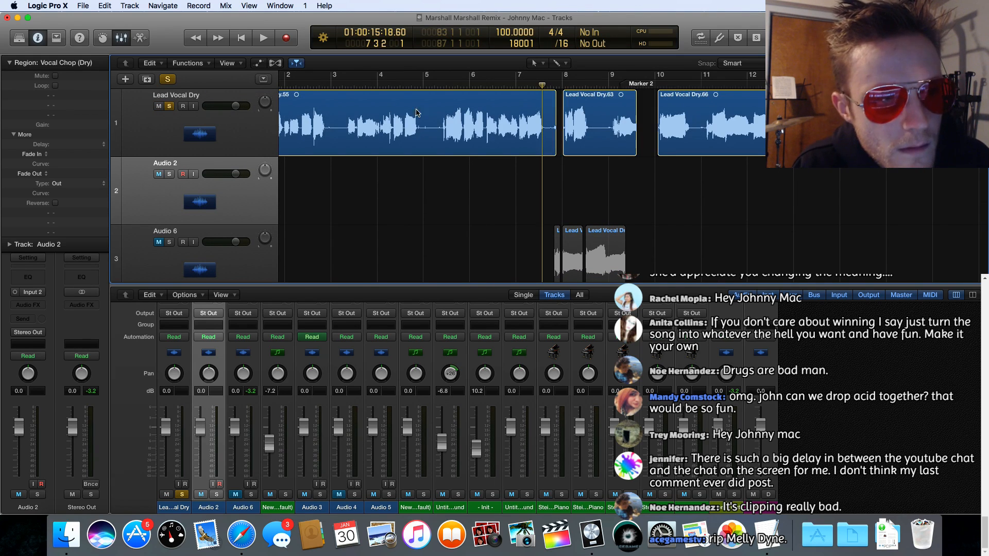
# Step: Zoom in on the Lead Vocal Dry track around bar 7 and play the vocal to locate the next usable words
pyautogui.doubleClick(436, 85)
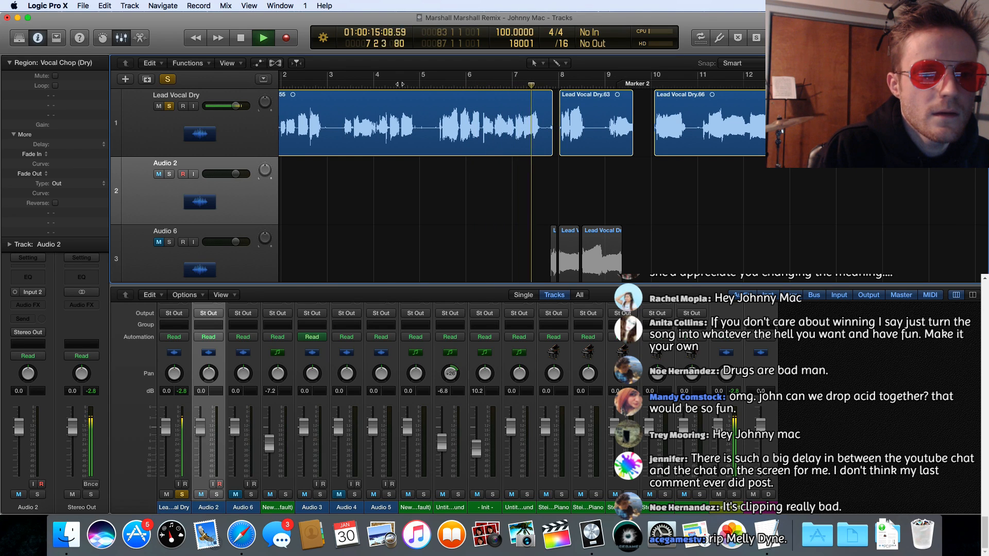
pyautogui.click(514, 149)
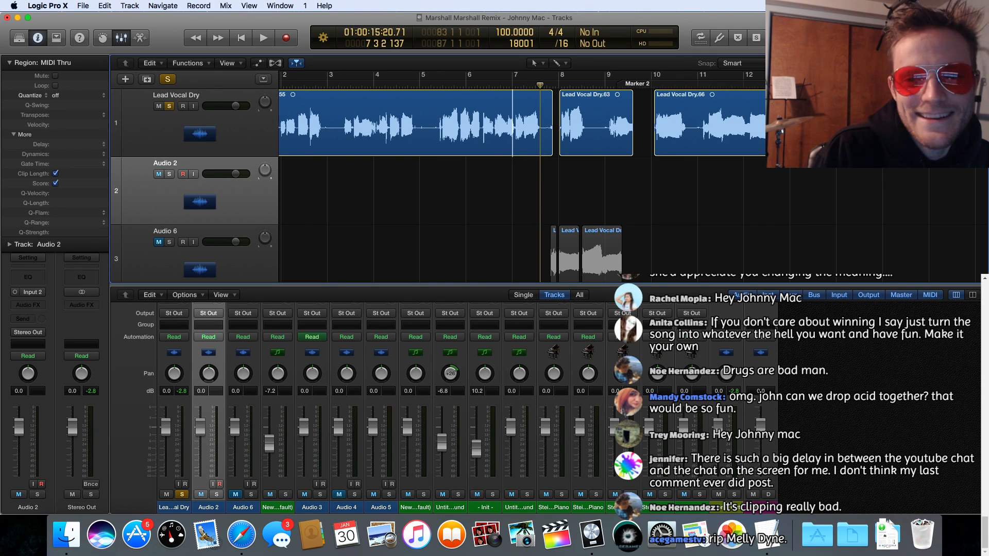
pyautogui.press('super+Right')
pyautogui.press('super+Right')
pyautogui.press('super+Right')
pyautogui.press('super+Right')
pyautogui.press('super+Right')
pyautogui.press('super+Right')
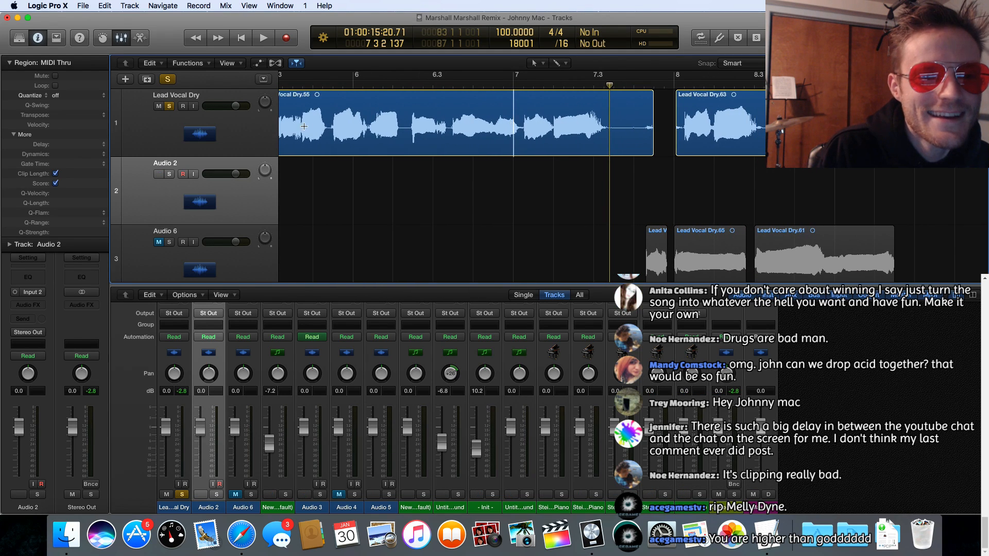
pyautogui.press('space')
# Step: Audition the lead vocal from just before bar 6, cut out the phrase from about 5 4 3 to 6 2 4, and move it to Audio 2
pyautogui.press('space')
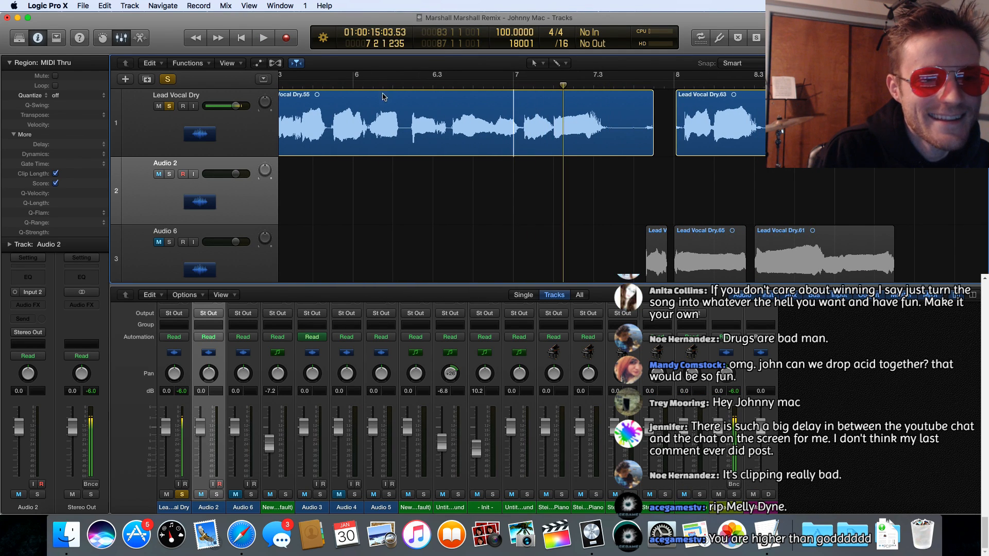
pyautogui.click(387, 107)
pyautogui.click(374, 85)
pyautogui.press('space')
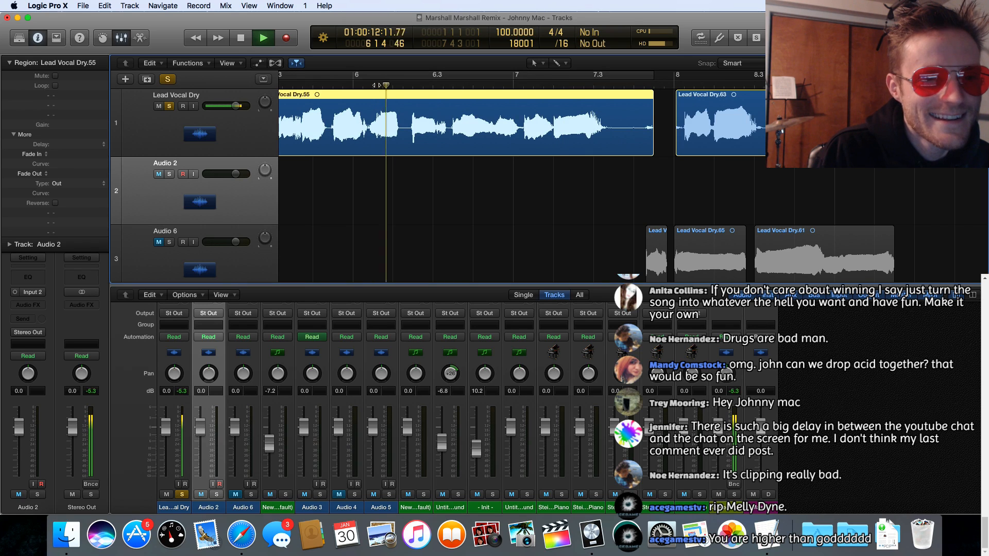
pyautogui.click(340, 83)
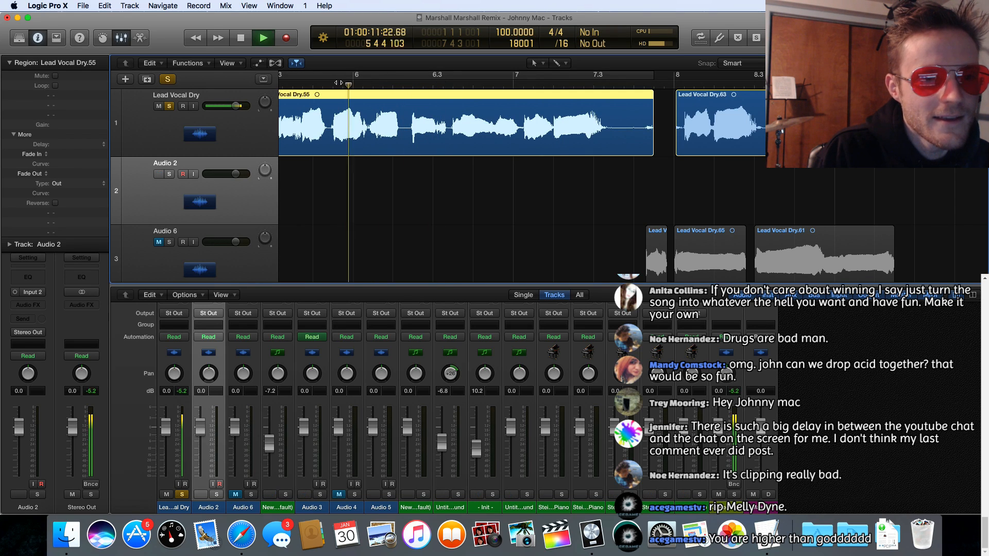
pyautogui.press('space')
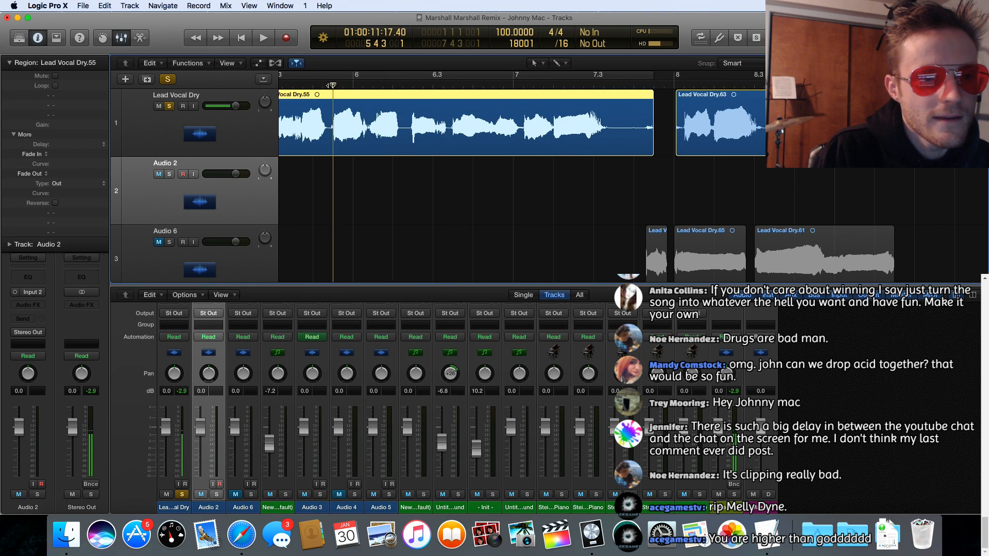
pyautogui.press('space')
pyautogui.press('space')
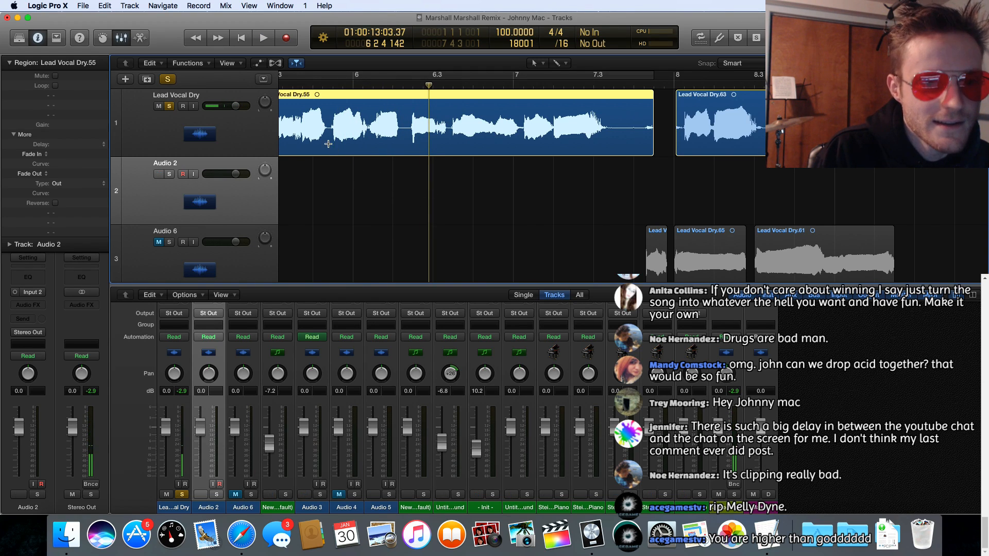
pyautogui.moveTo(331, 150); pyautogui.dragTo(427, 155)
pyautogui.click(389, 98)
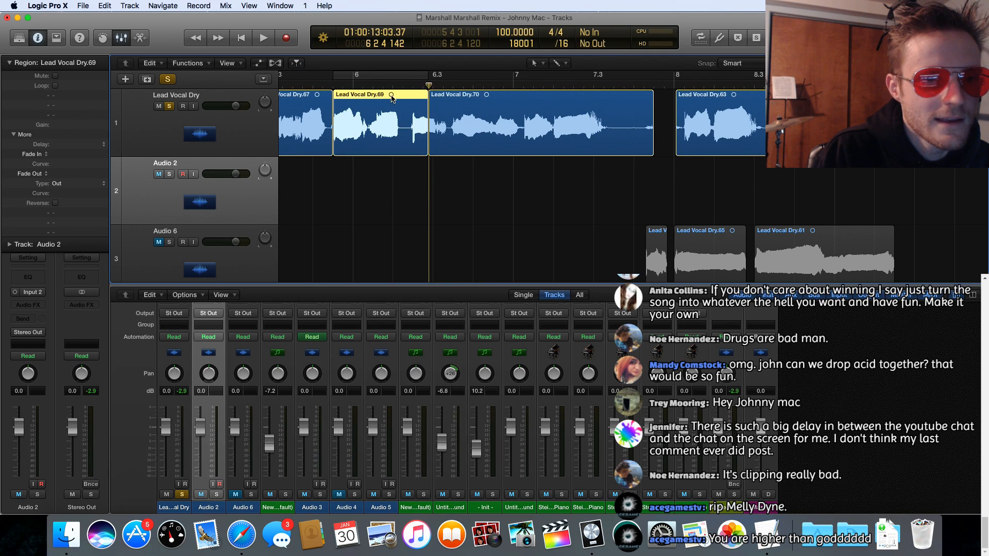
pyautogui.moveTo(377, 95); pyautogui.dragTo(380, 164)
# Step: Audition the following vocal, cut out the phrase from about 6 4 3 to 7 3 2, and move it straight down to Audio 2
pyautogui.press('space')
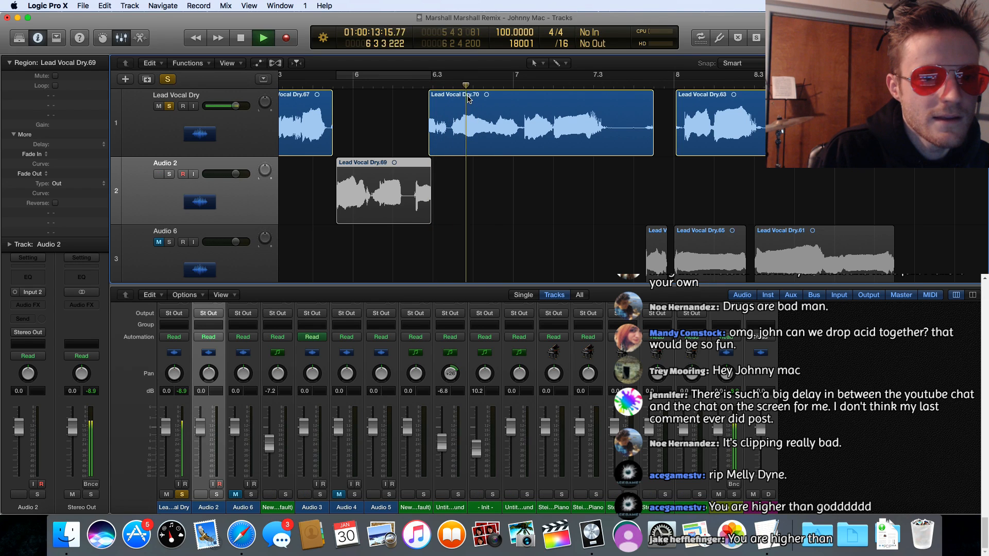
pyautogui.press('space')
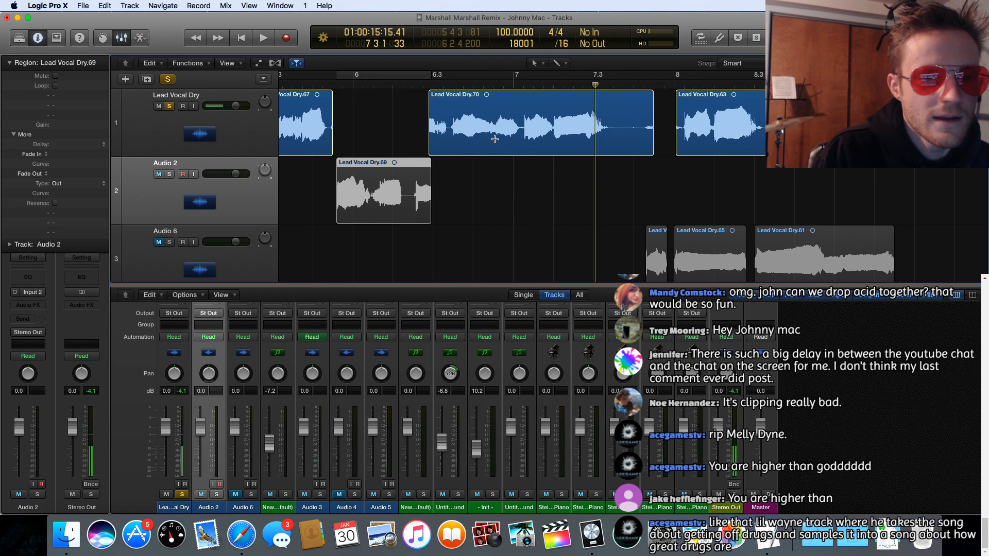
pyautogui.moveTo(494, 139); pyautogui.dragTo(606, 148)
pyautogui.press('space')
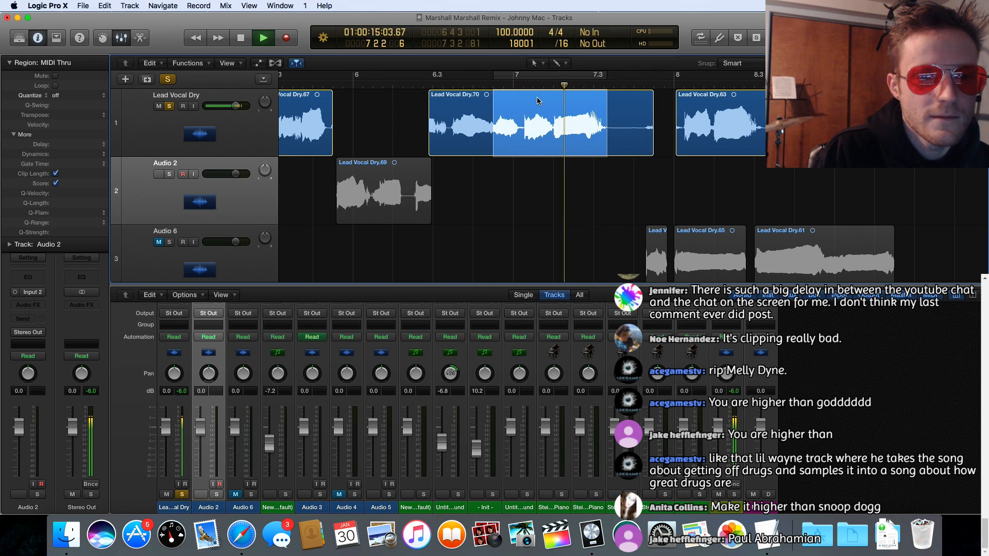
pyautogui.press('space')
pyautogui.click(540, 96)
pyautogui.moveTo(539, 96); pyautogui.dragTo(540, 163)
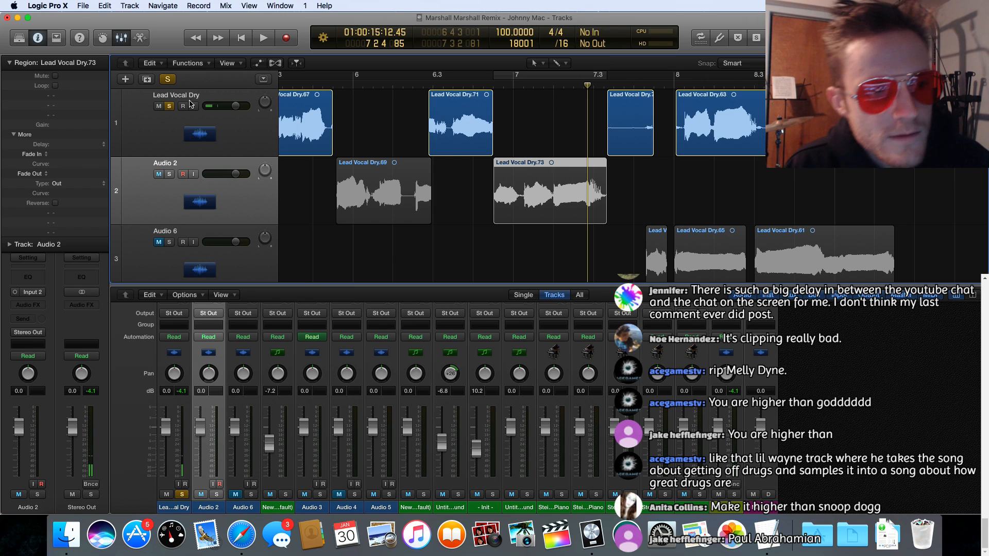
# Step: Unsolo Lead Vocal Dry, solo Audio 2 and Audio 6, and play the assembled phrases from just before bar 6
pyautogui.click(169, 106)
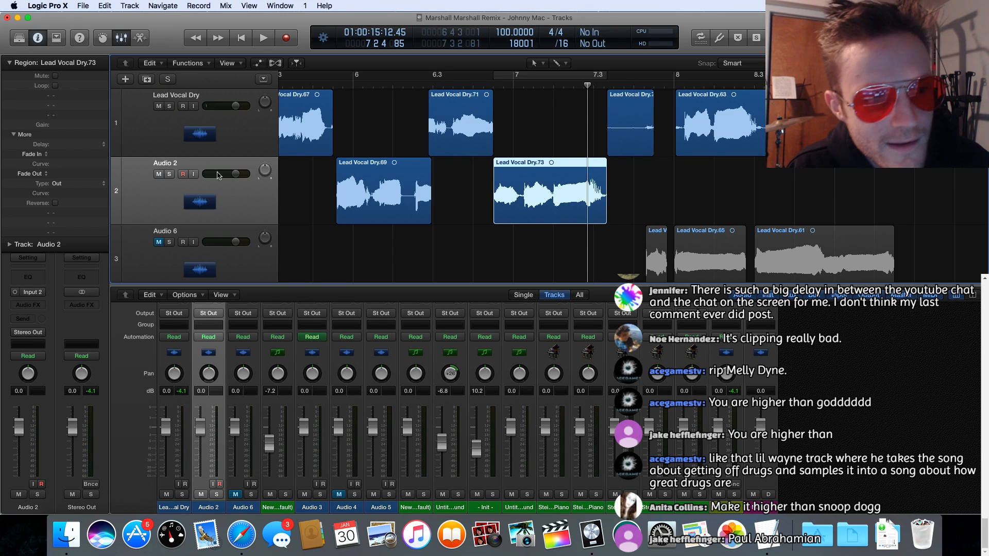
pyautogui.click(169, 174)
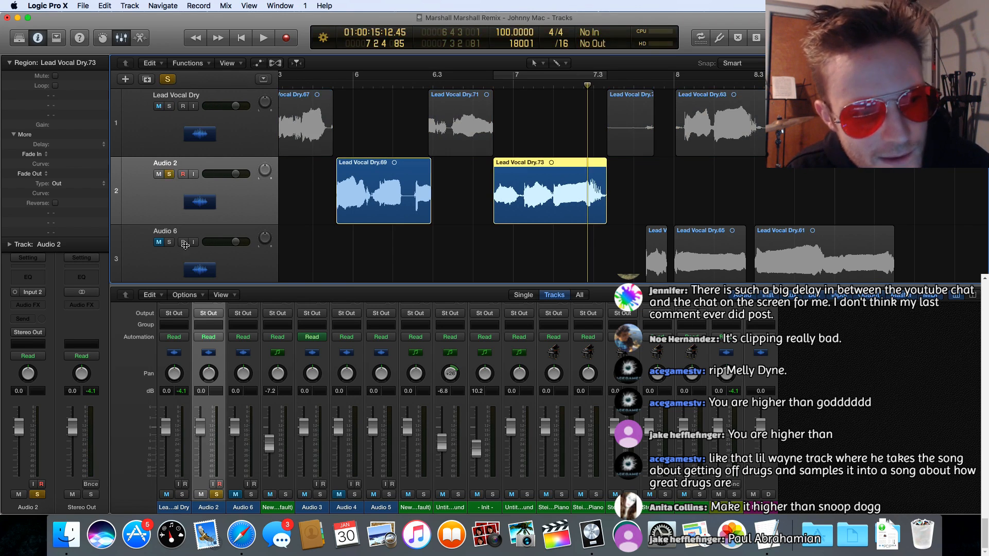
pyautogui.click(169, 242)
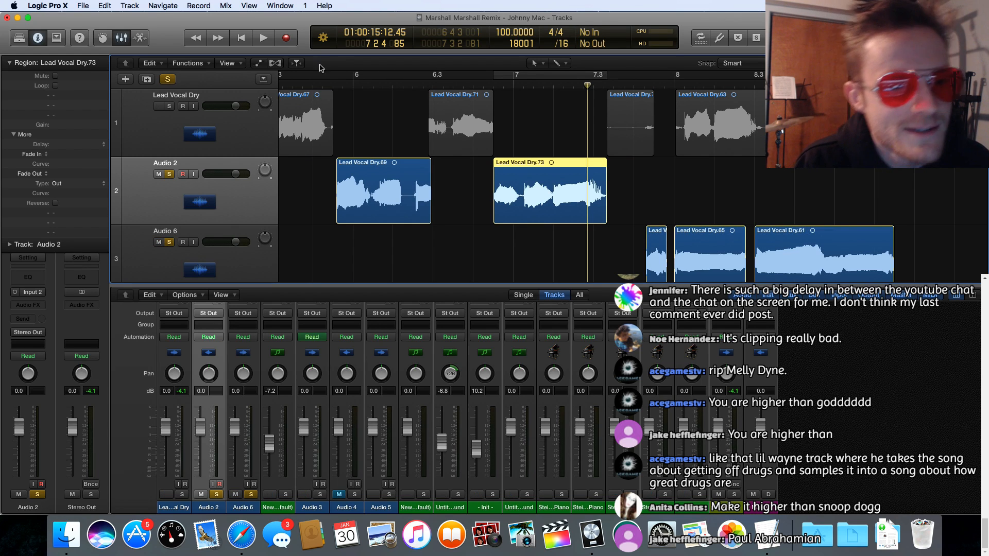
pyautogui.click(322, 84)
pyautogui.press('space')
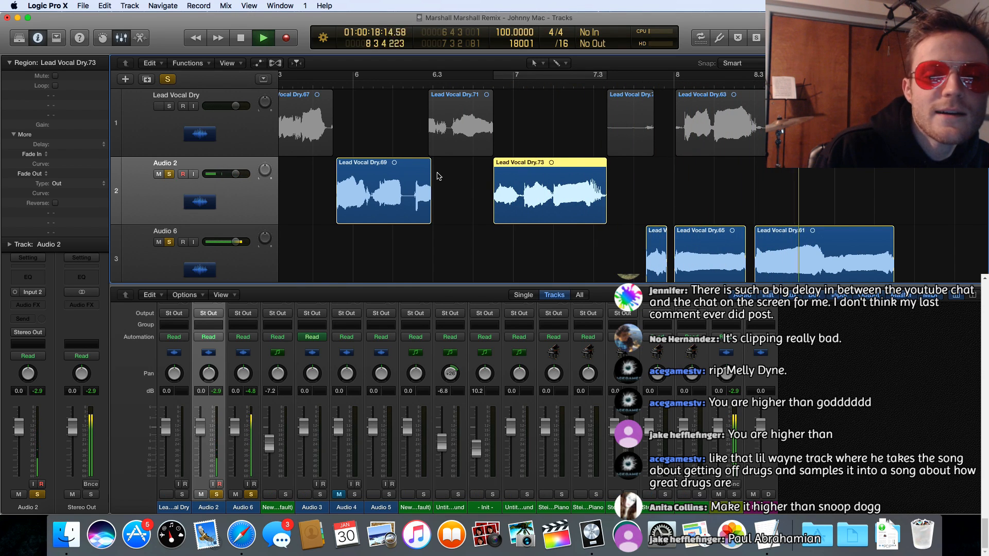
pyautogui.press('space')
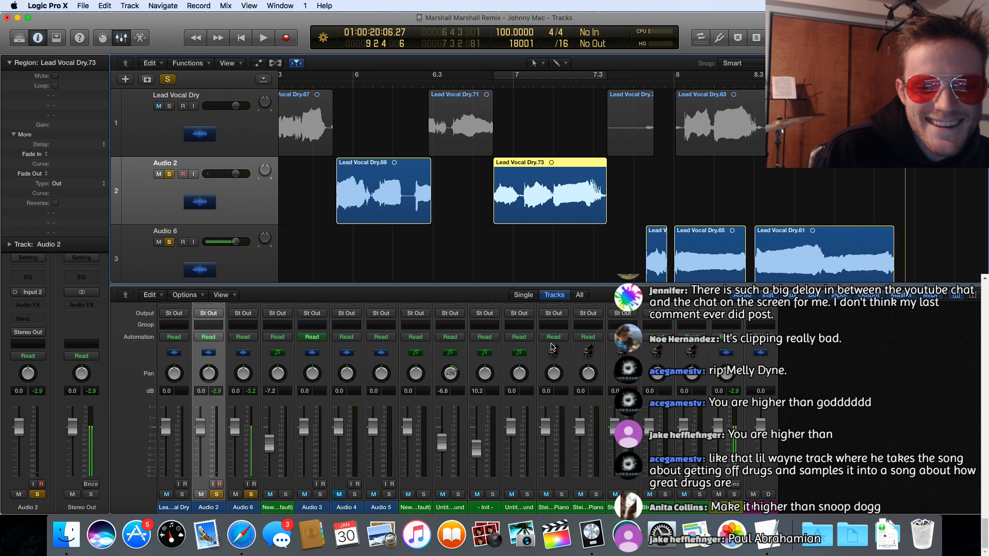
# Step: Switch to the TextEdit document, review the available words and draft lyric line for the next phrase, and minimize the document
pyautogui.click(763, 531)
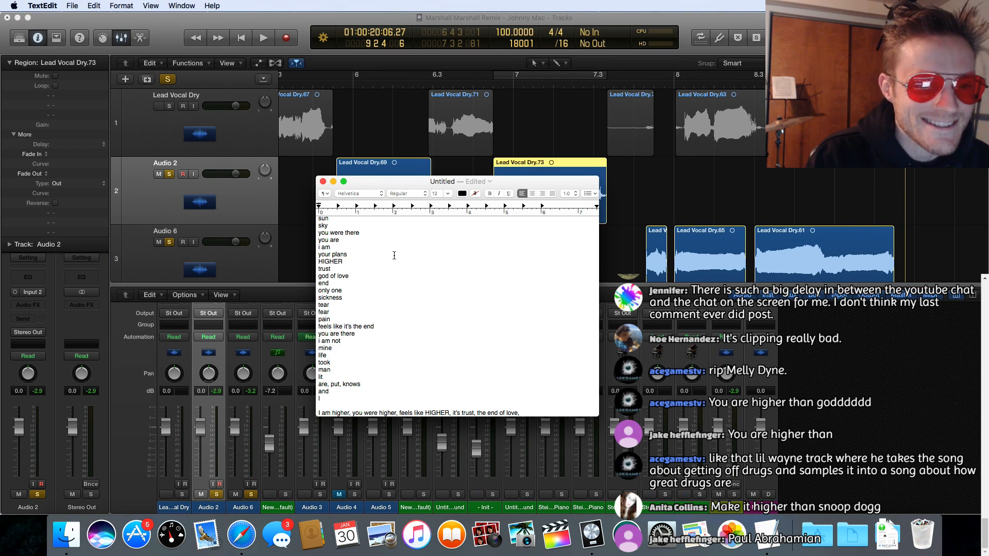
pyautogui.scroll(5, 394, 255)
pyautogui.scroll(-5, 394, 256)
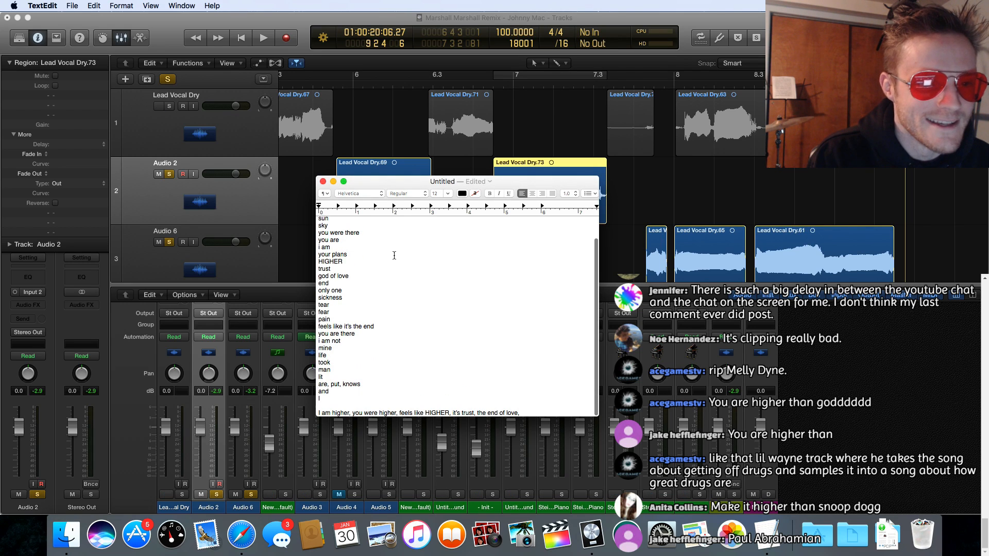
pyautogui.scroll(3, 394, 255)
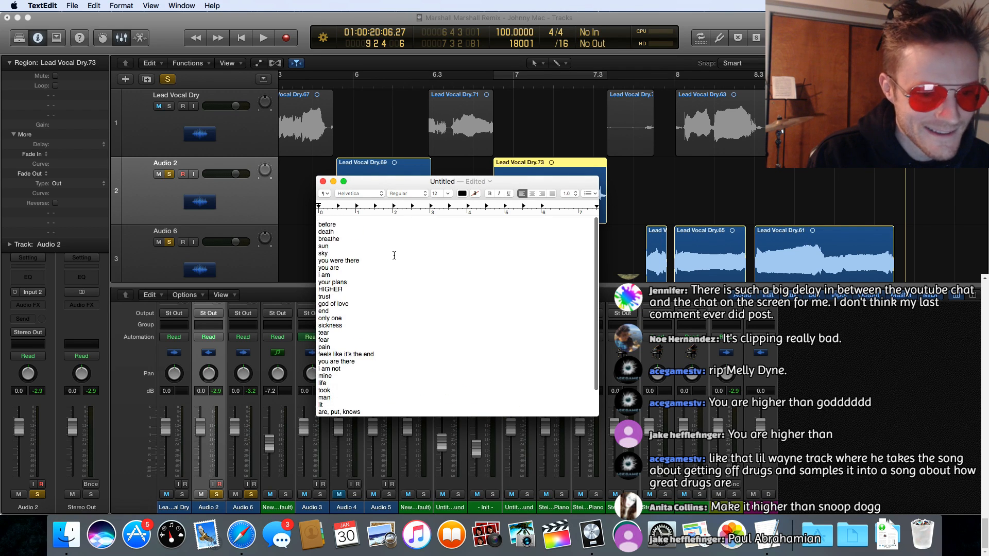
pyautogui.scroll(-4, 394, 256)
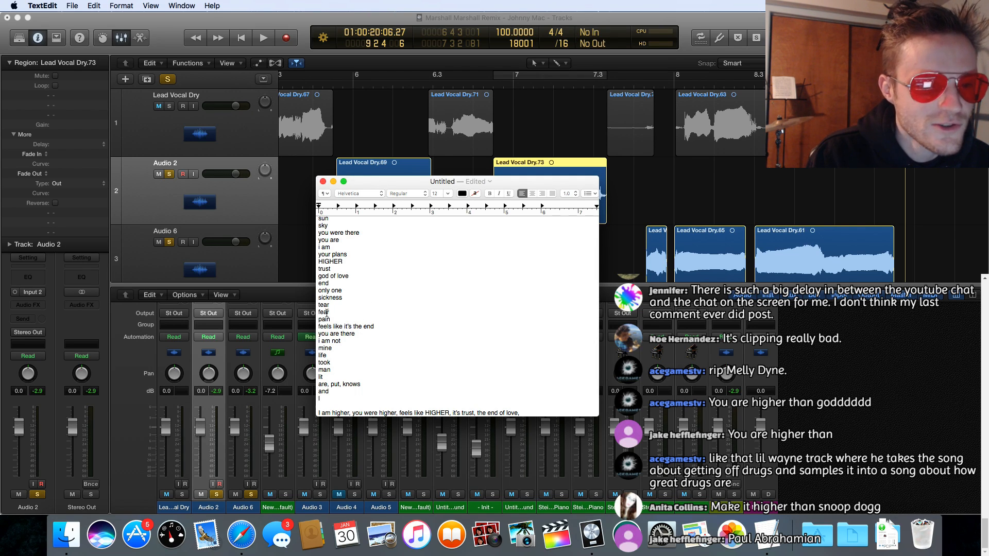
pyautogui.scroll(-2, 350, 282)
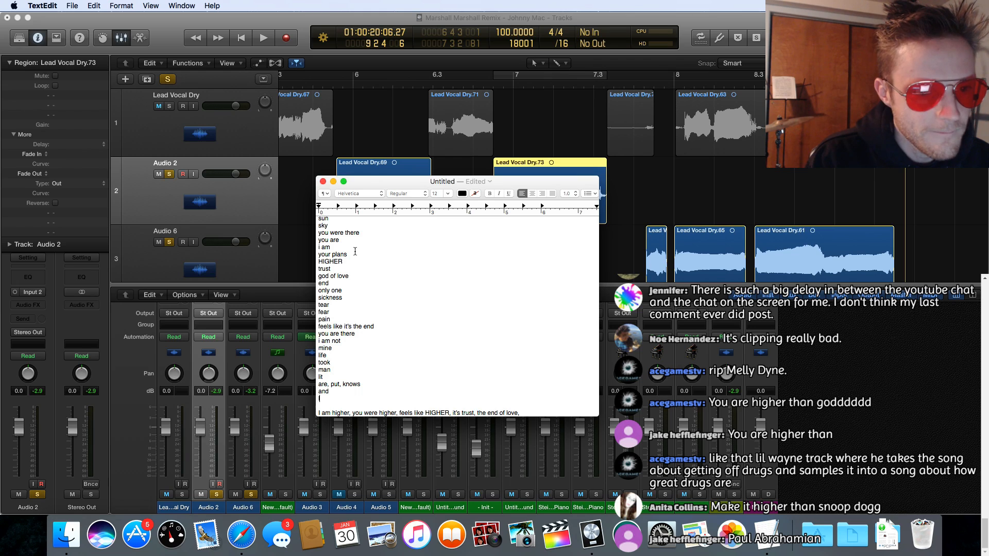
pyautogui.scroll(3, 355, 251)
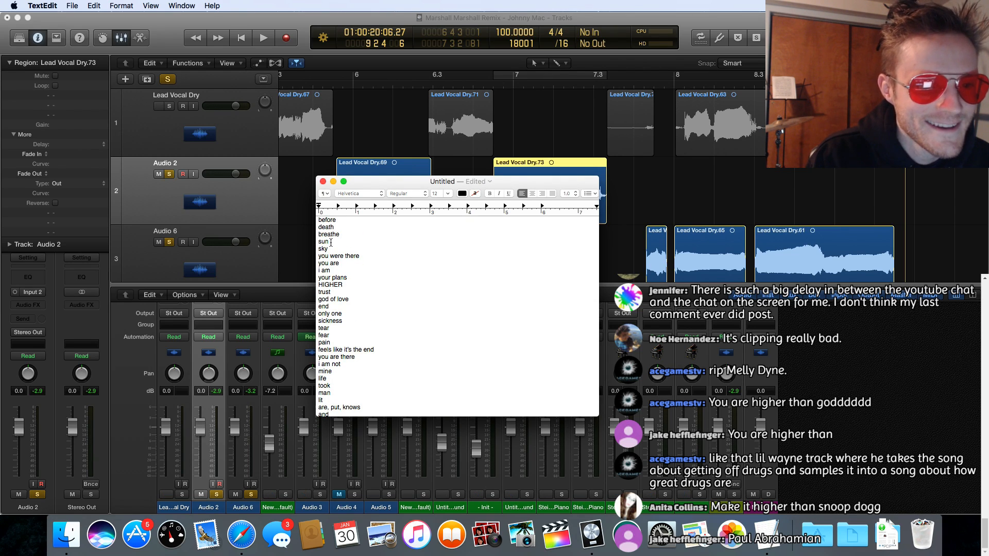
pyautogui.scroll(-3, 331, 242)
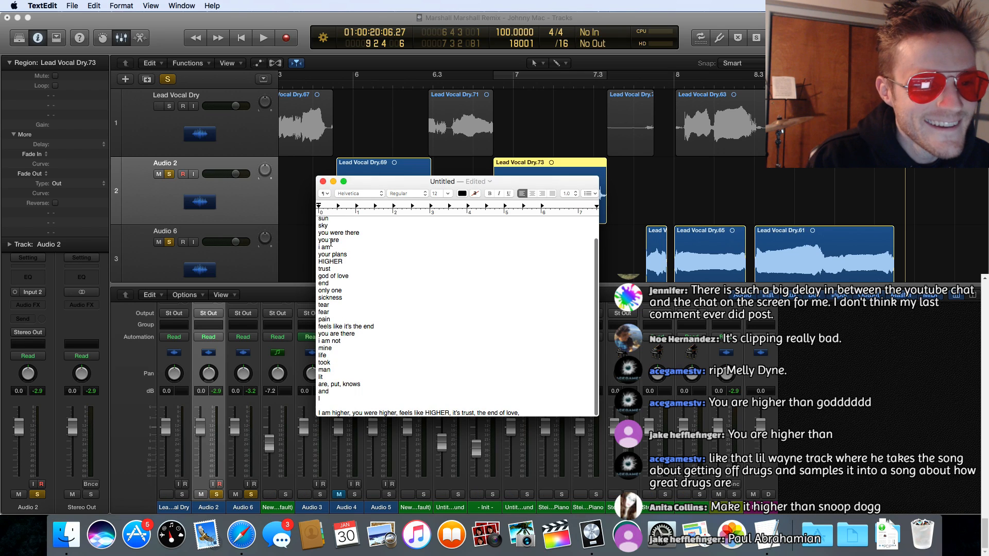
pyautogui.scroll(3, 331, 242)
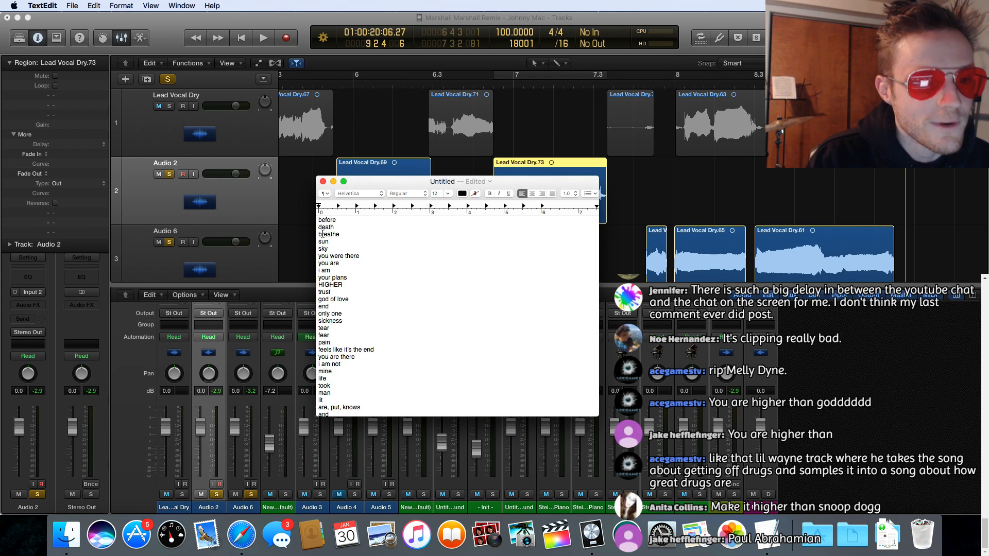
pyautogui.click(332, 181)
# Step: Return to Logic Pro X, solo Lead Vocal Dry as well, and audition the vocal from bar 1 to just before bar 5
pyautogui.hscroll(-10, 331, 196)
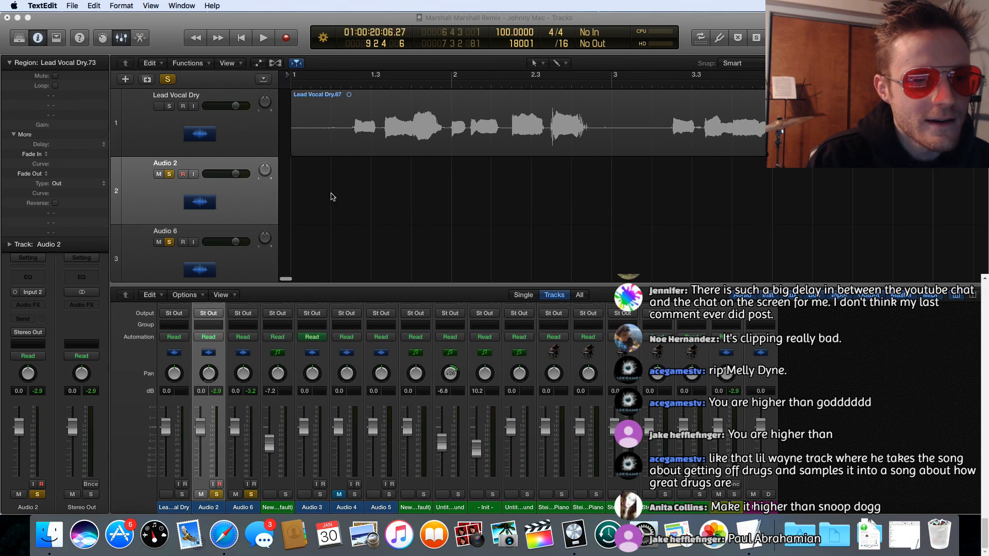
pyautogui.click(169, 107)
pyautogui.doubleClick(344, 84)
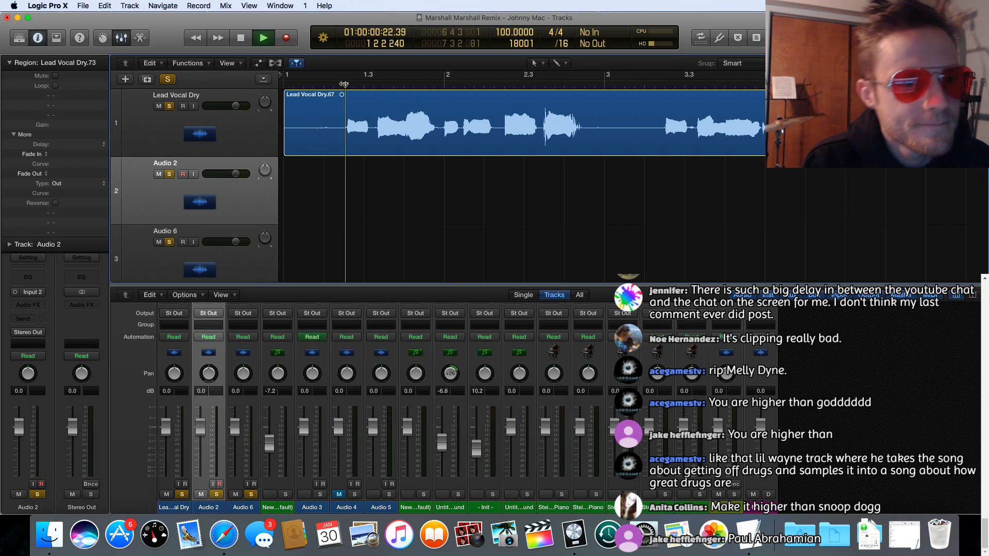
pyautogui.hscroll(5, 441, 226)
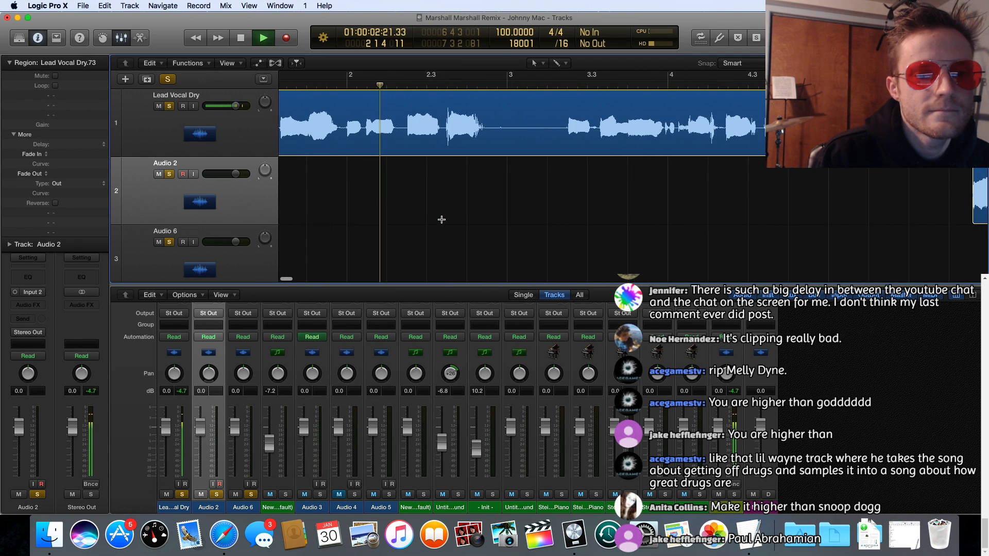
pyautogui.hscroll(5, 442, 220)
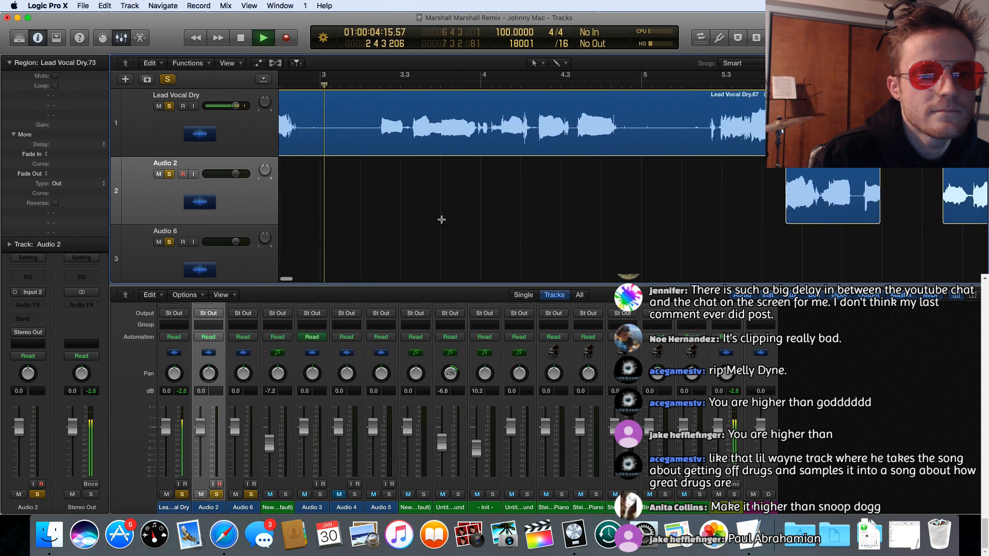
pyautogui.hscroll(1, 442, 219)
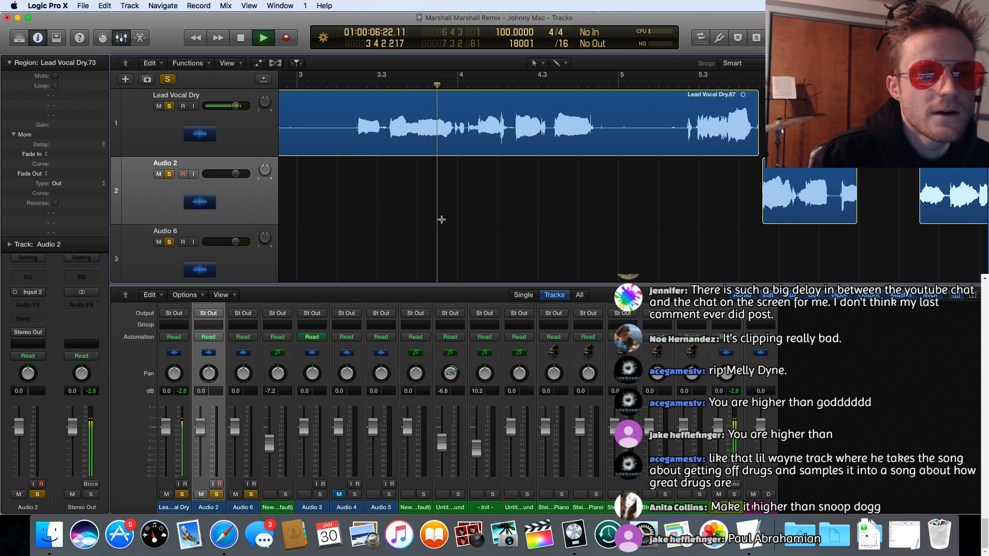
pyautogui.hscroll(4, 441, 219)
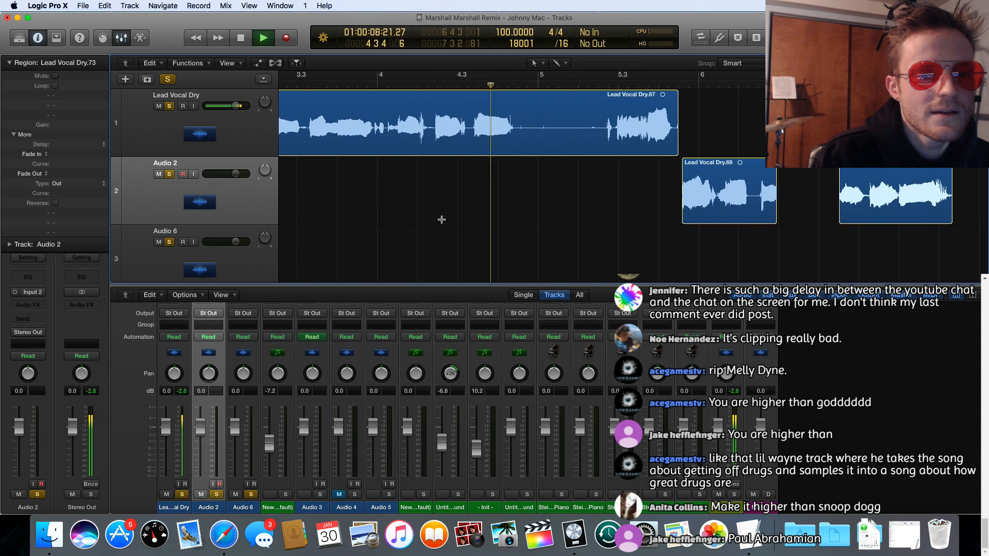
pyautogui.press('space')
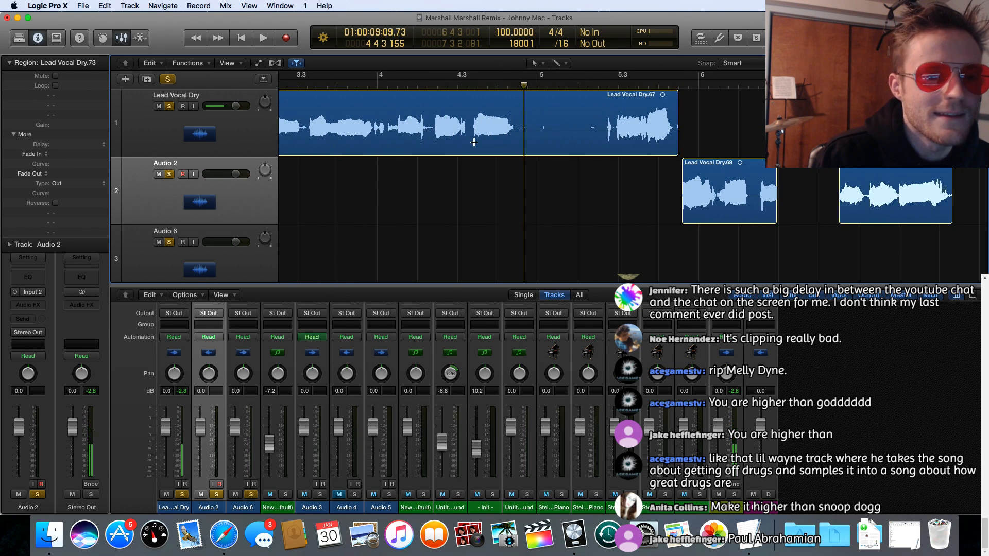
# Step: Cut the word from 4 3 2 161 to 4 4 2 161 out of Lead Vocal Dry and move it straight down to Audio 2
pyautogui.moveTo(473, 142); pyautogui.dragTo(514, 135)
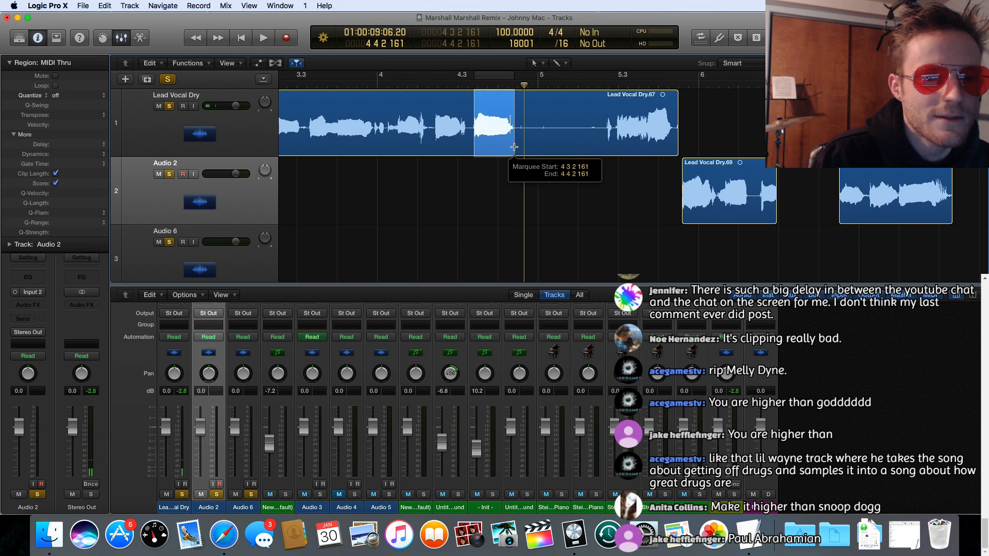
pyautogui.click(498, 100)
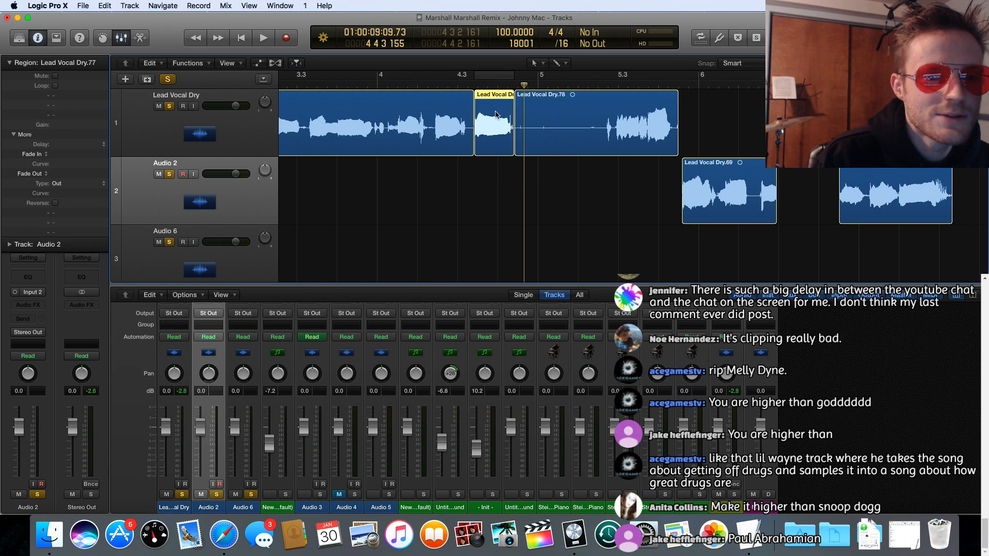
pyautogui.moveTo(496, 114); pyautogui.dragTo(494, 184)
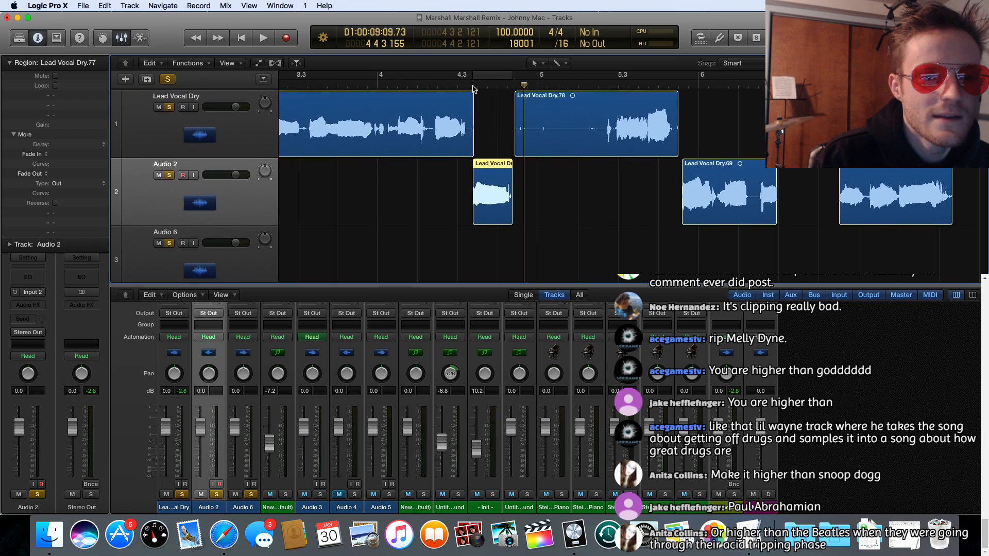
# Step: Audition the vocal from that cut to bar 6, cut out 5 3 4 1 to 5 4 2 81, and move it straight down to Audio 2
pyautogui.click(473, 88)
pyautogui.press('space')
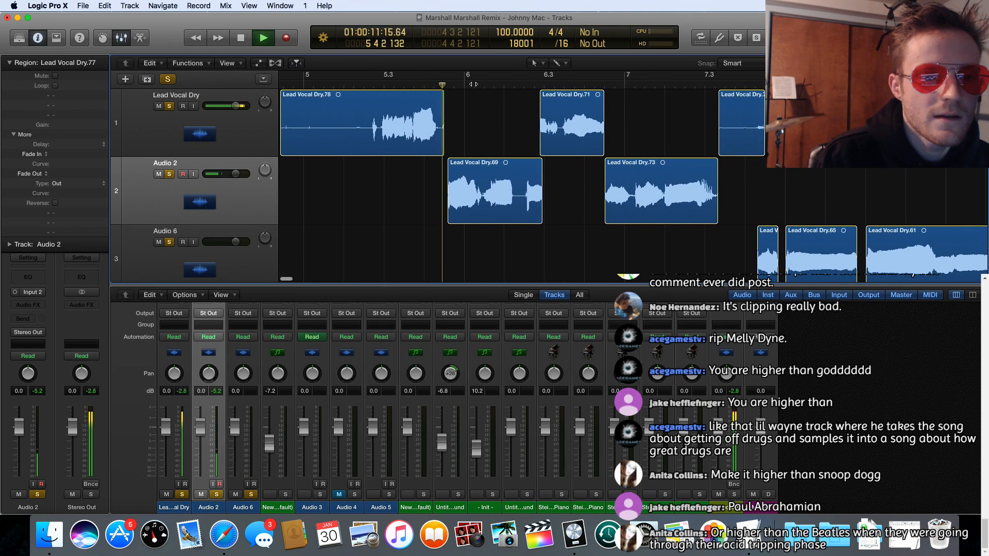
pyautogui.press('space')
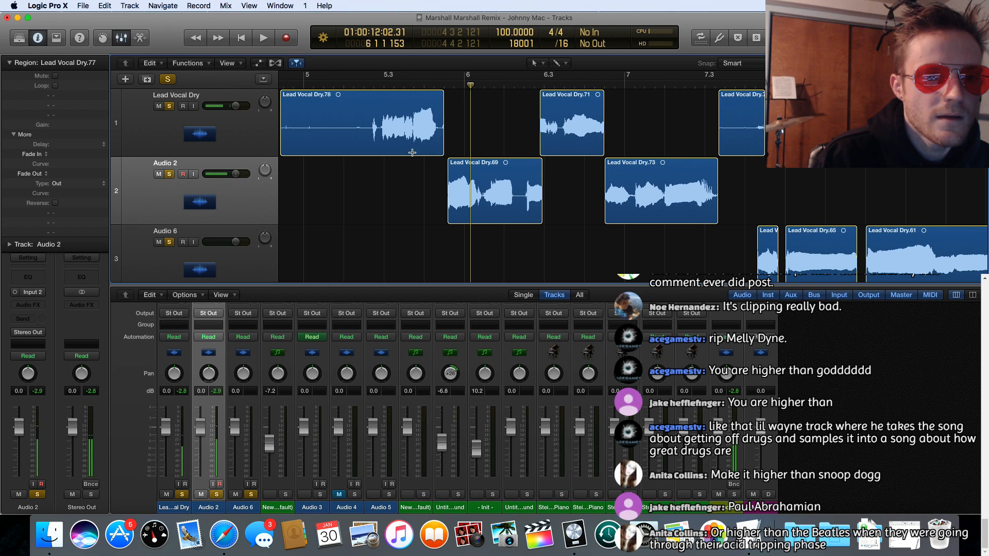
pyautogui.moveTo(413, 153); pyautogui.dragTo(420, 152)
pyautogui.moveTo(433, 153); pyautogui.dragTo(437, 153)
pyautogui.press('space')
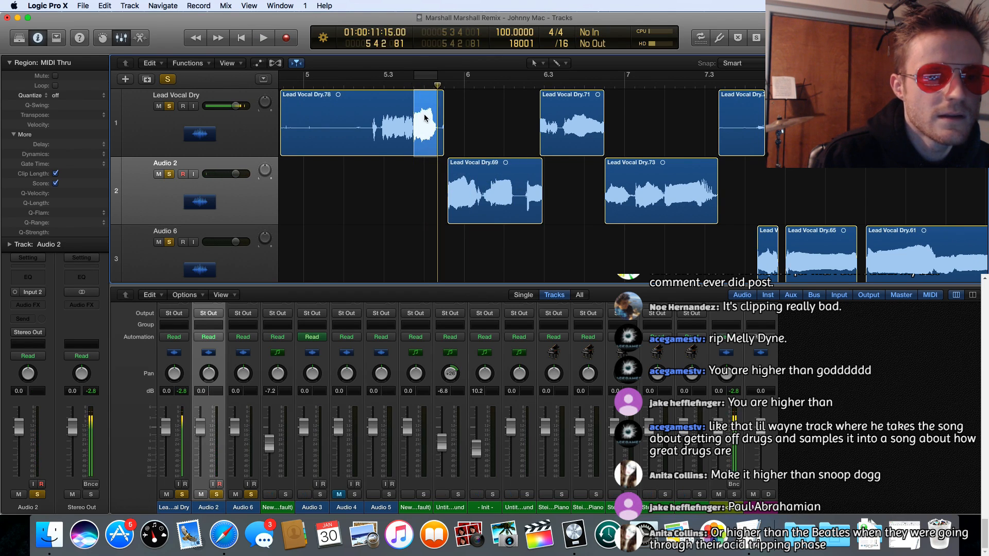
pyautogui.click(424, 101)
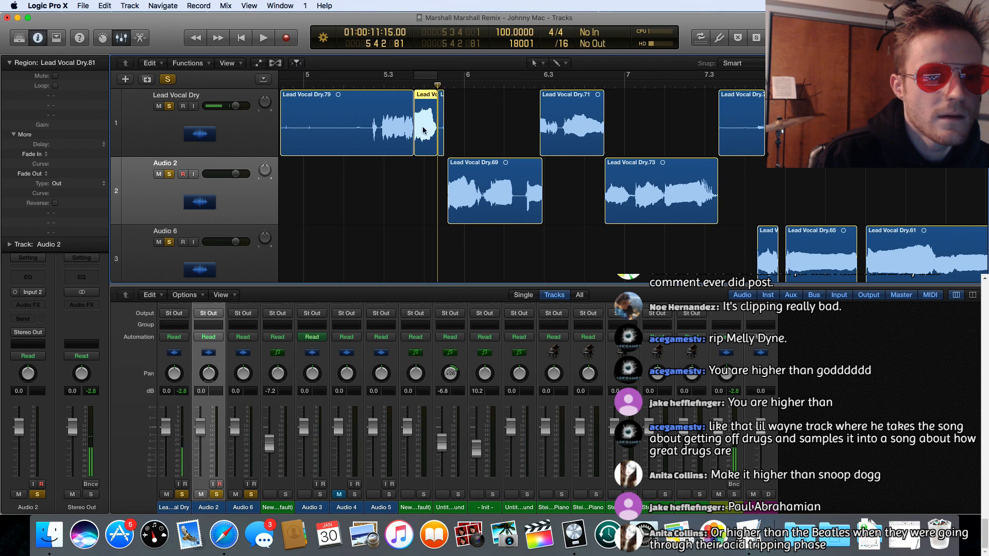
pyautogui.moveTo(422, 130); pyautogui.dragTo(423, 198)
# Step: Play on to just past bar 7, cut 6 3 2 161 to 6 4 3 1 out of Lead Vocal Dry, and move it down to Audio 2
pyautogui.press('space')
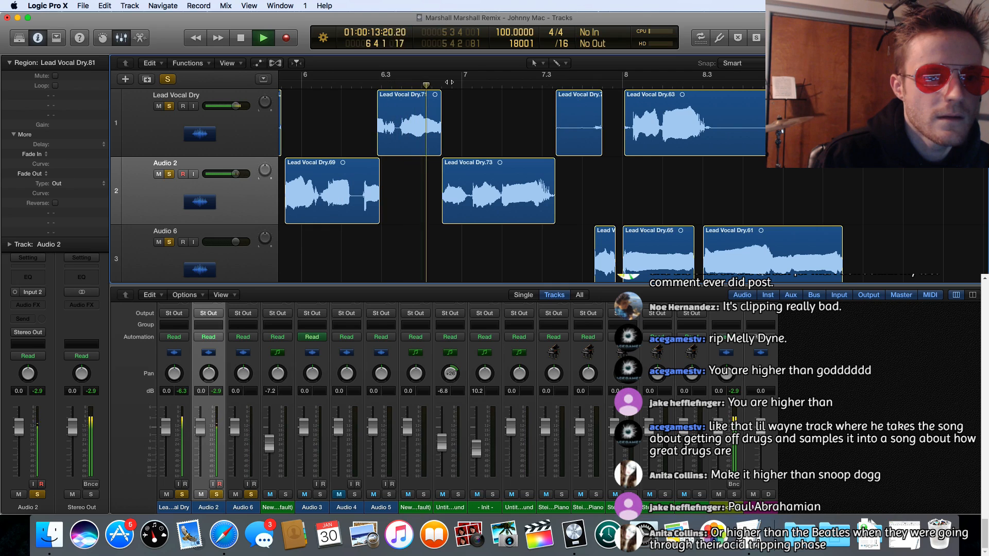
pyautogui.press('space')
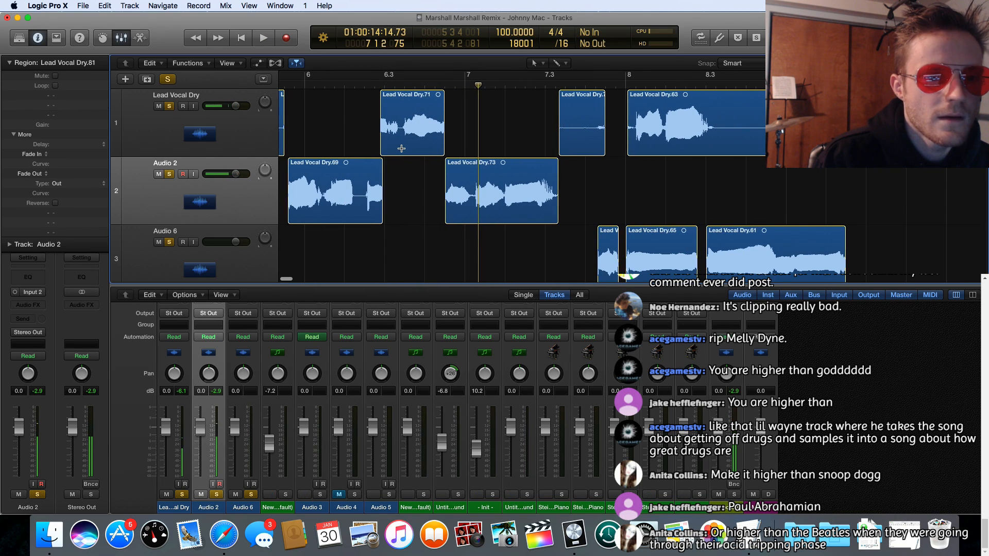
pyautogui.moveTo(400, 149); pyautogui.dragTo(442, 148)
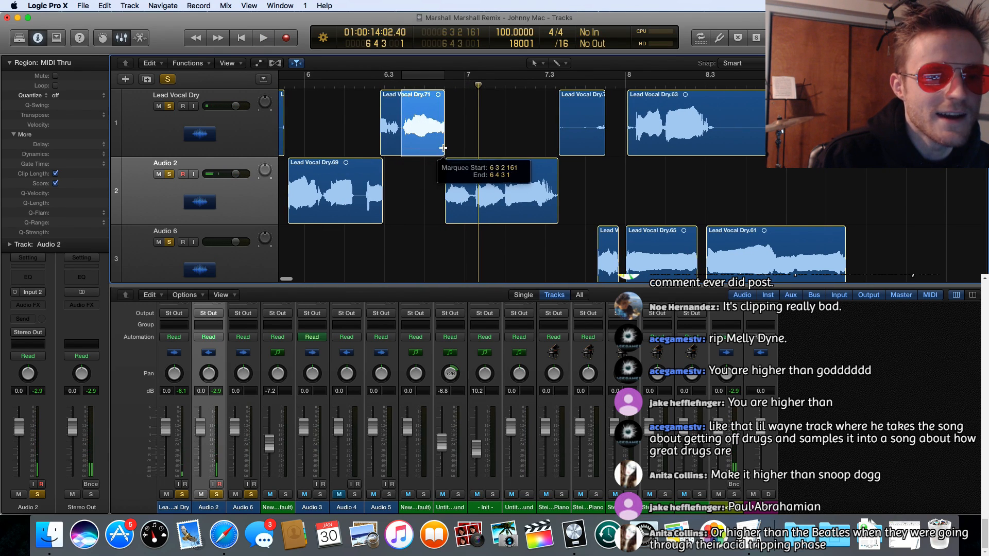
pyautogui.click(430, 97)
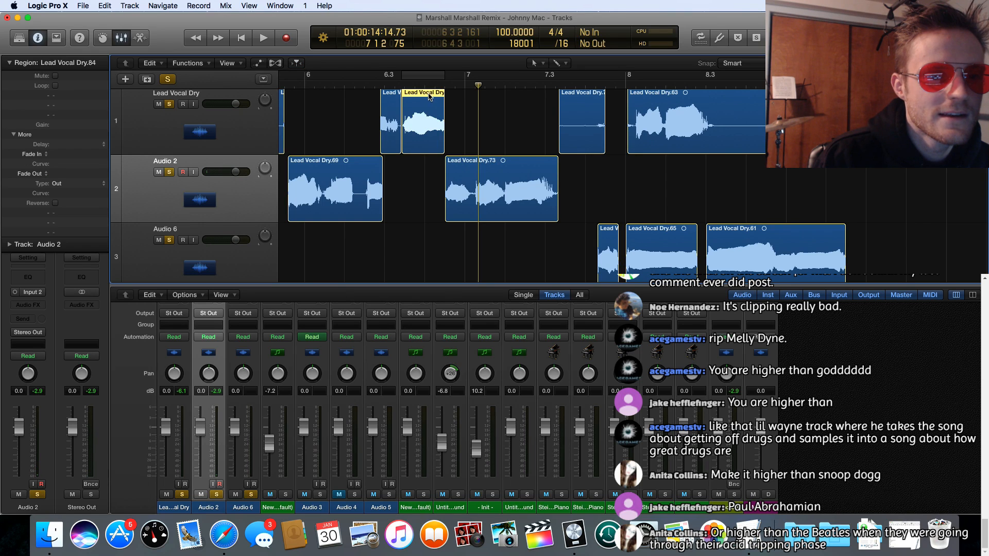
pyautogui.moveTo(430, 97); pyautogui.dragTo(430, 164)
# Step: Audition the vocal through to bar 30, cut out the phrase from 29 3 4 1 to 30 1 2 81, and move it down to Audio 2
pyautogui.press('space')
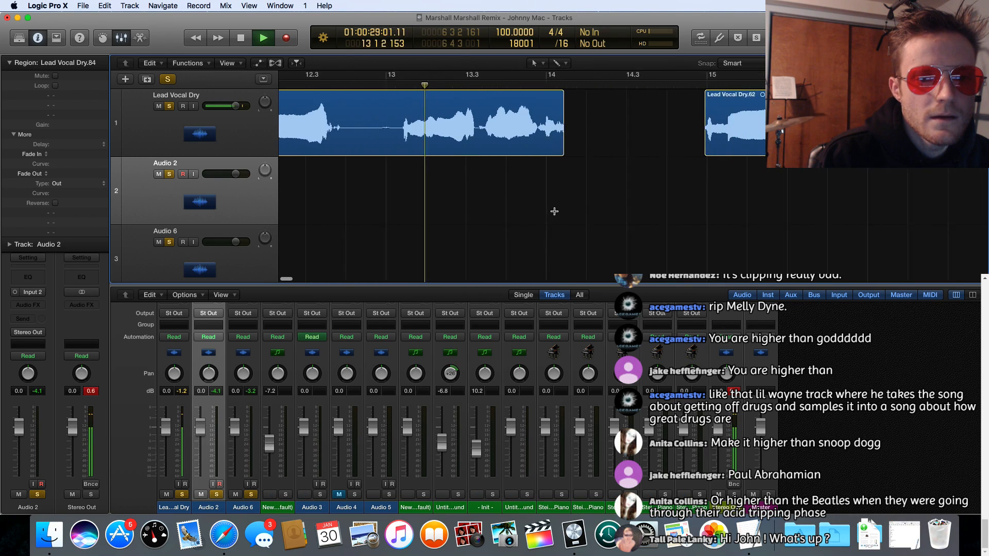
pyautogui.press('space')
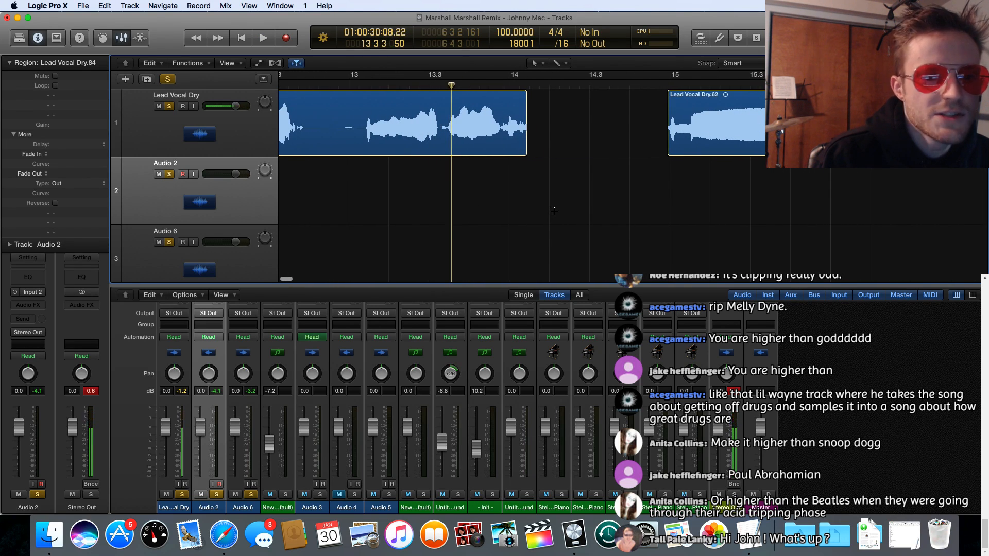
pyautogui.press('space')
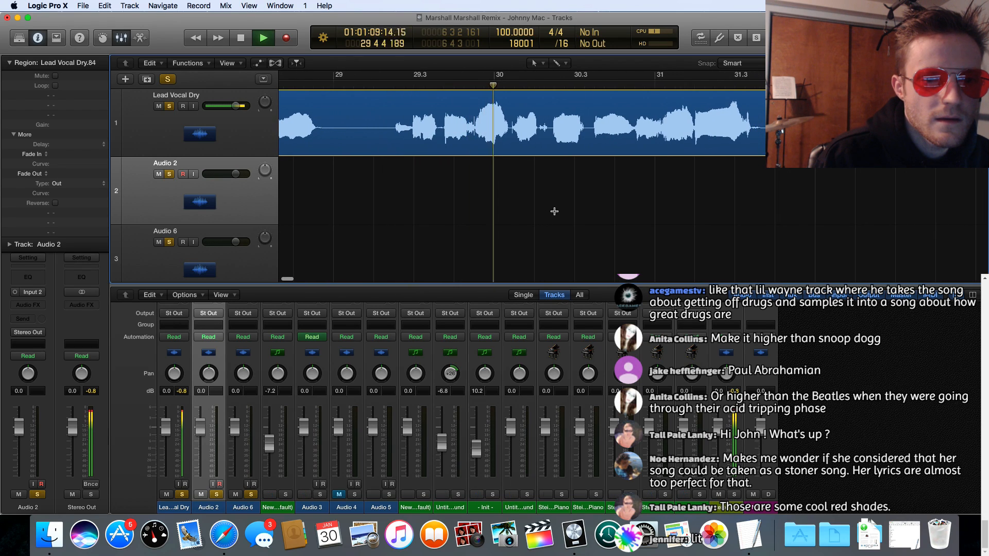
pyautogui.press('space')
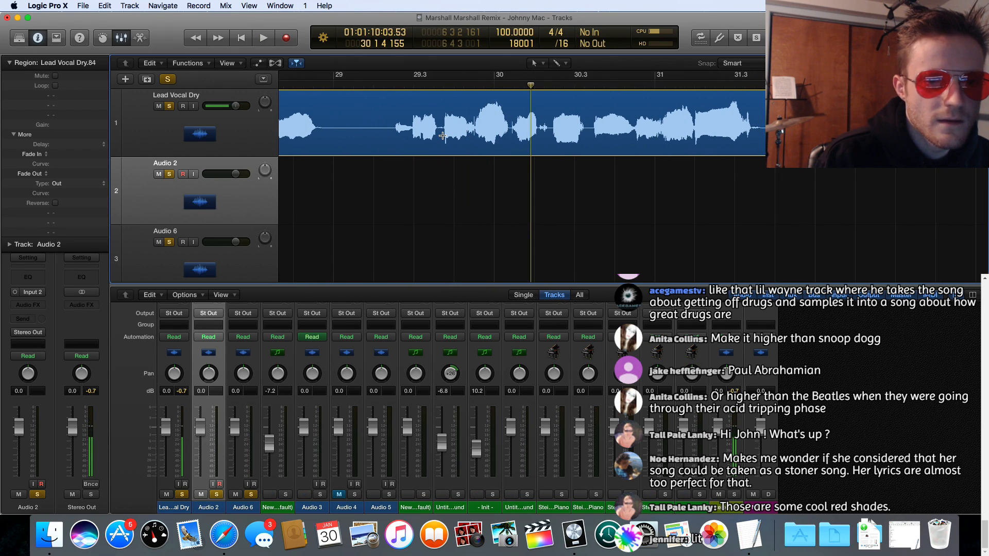
pyautogui.moveTo(444, 135); pyautogui.dragTo(507, 140)
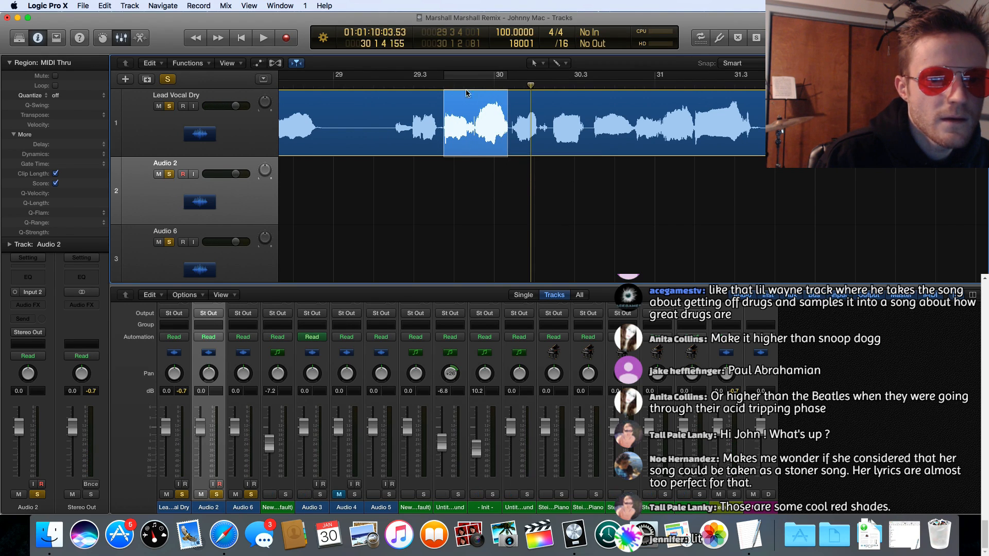
pyautogui.moveTo(469, 98); pyautogui.dragTo(471, 176)
# Step: Play on past bar 31, cut the phrase from 30 4 3 1 to 31 3 2 161 out of the lead vocal, and move it down to Audio 2
pyautogui.press('space')
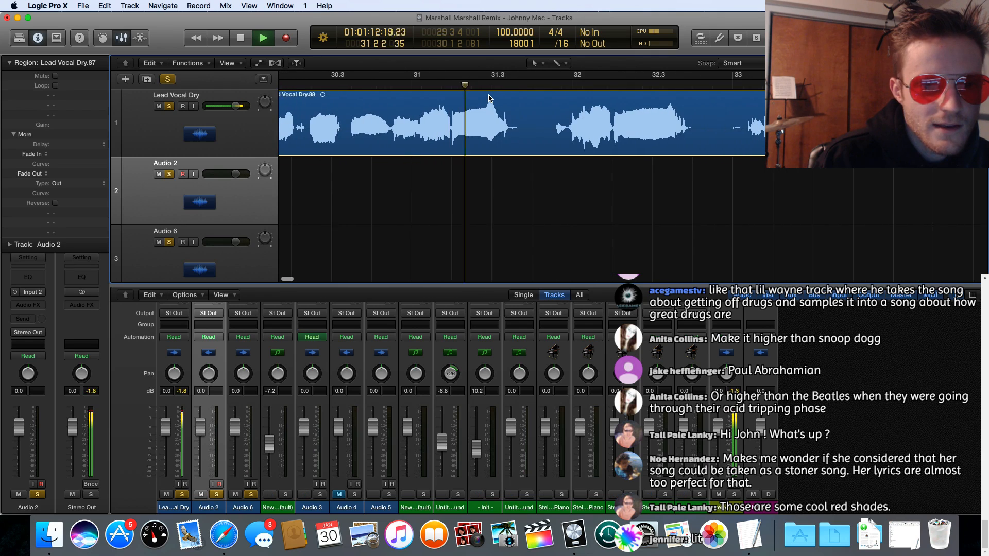
pyautogui.press('space')
pyautogui.hscroll(-5, 464, 129)
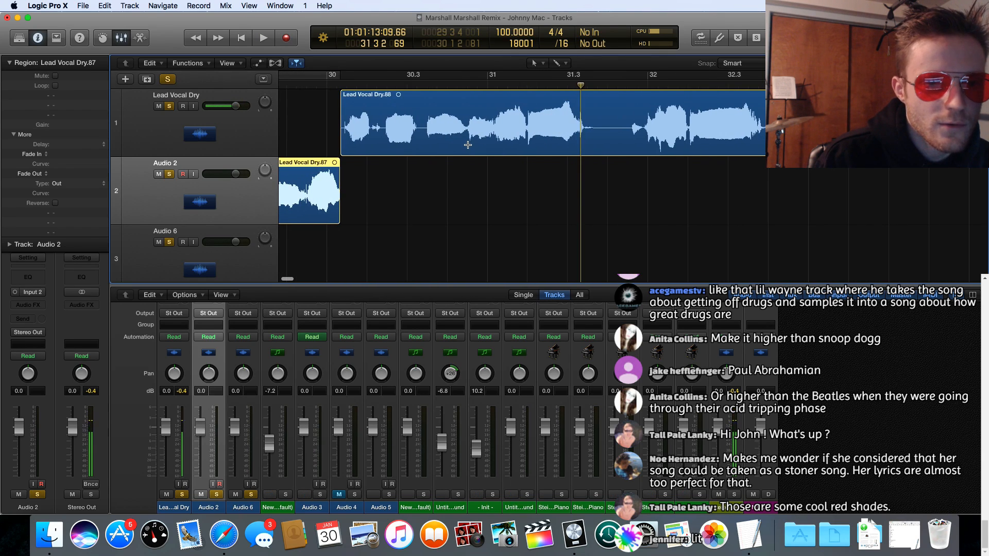
pyautogui.moveTo(468, 145); pyautogui.dragTo(527, 146)
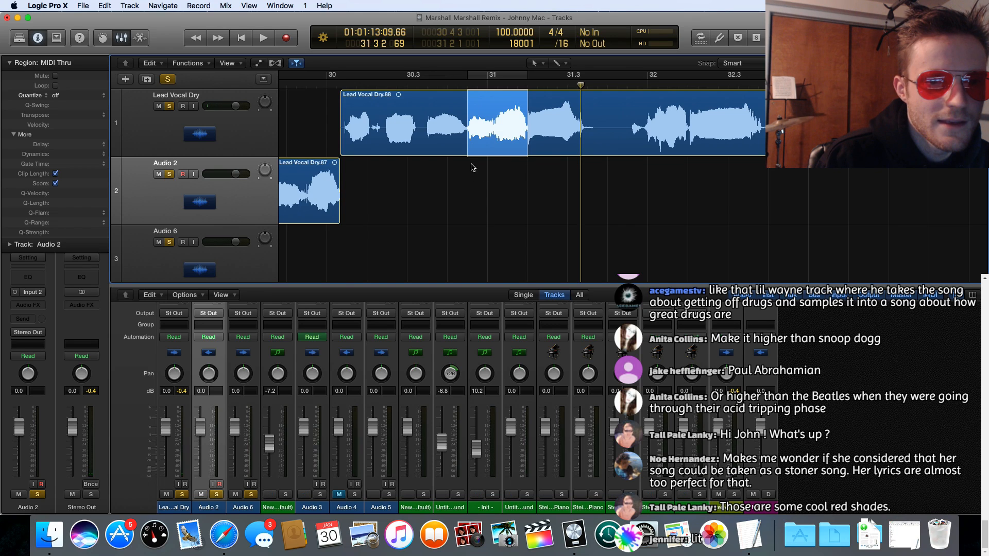
pyautogui.moveTo(467, 150); pyautogui.dragTo(585, 153)
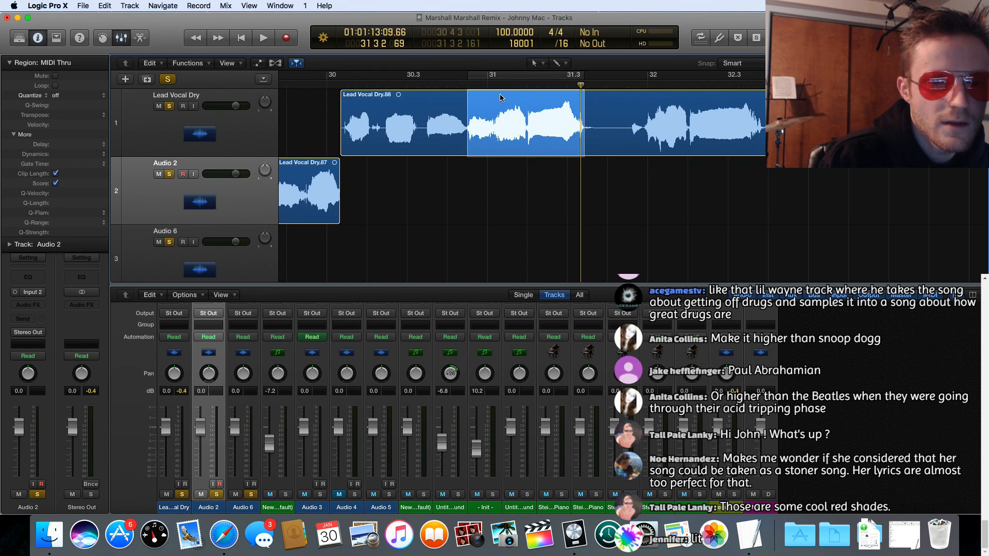
pyautogui.click(507, 97)
pyautogui.moveTo(508, 98); pyautogui.dragTo(508, 166)
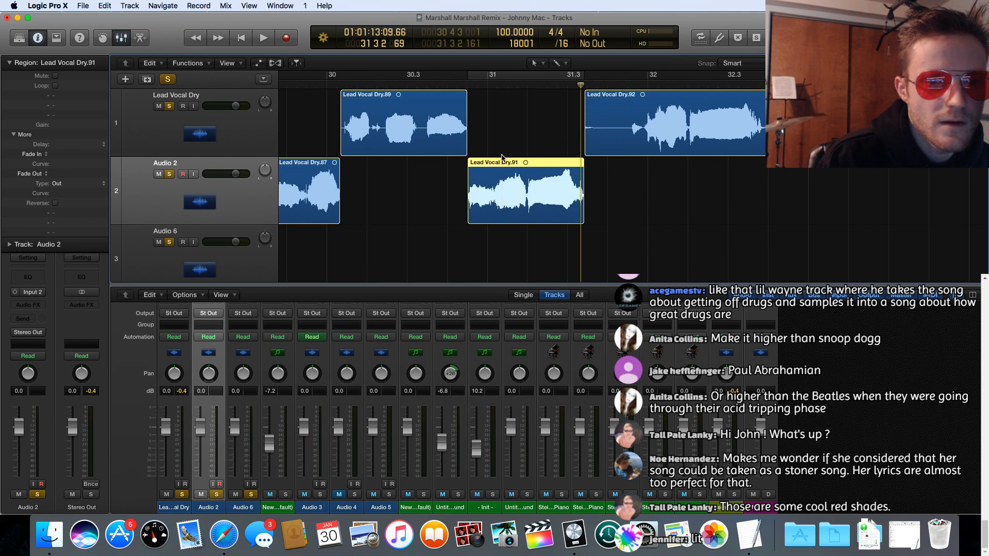
# Step: Audition the vocal around bar 32, cut out the phrase from 31 4 4 81 to 32 3 4 81, and move it down to Audio 2
pyautogui.press('space')
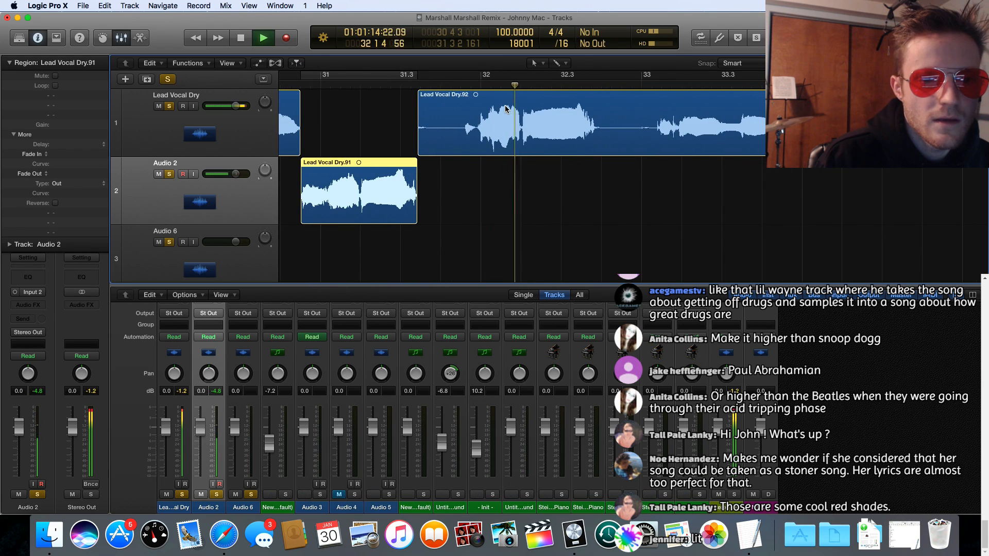
pyautogui.press('space')
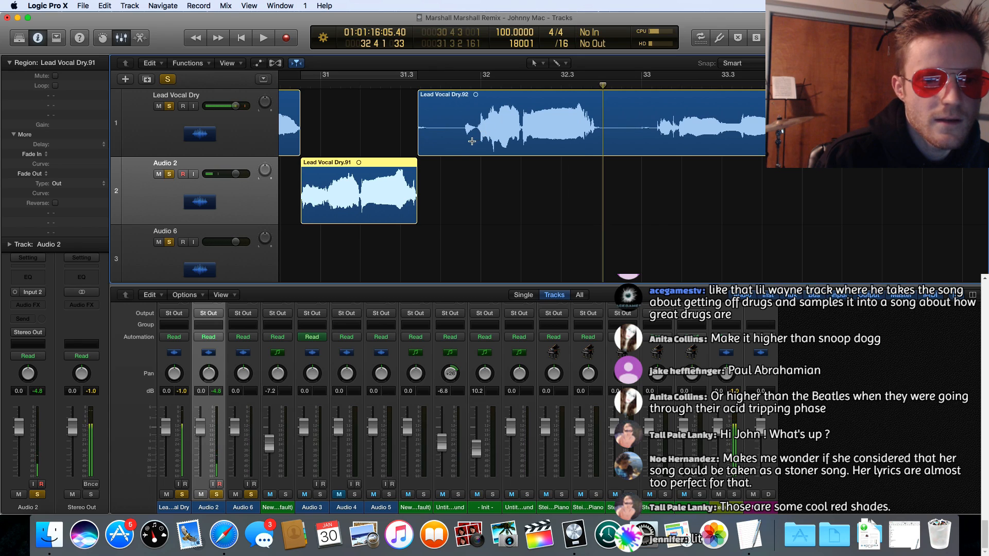
pyautogui.moveTo(474, 140); pyautogui.dragTo(595, 132)
pyautogui.scroll(-1, 595, 132)
pyautogui.press('space')
pyautogui.scroll(1, 595, 132)
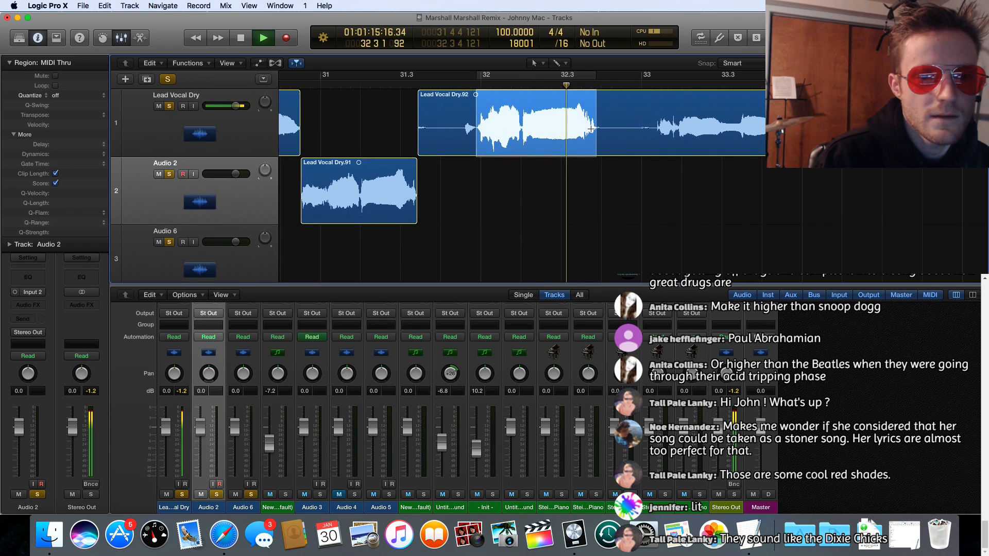
pyautogui.click(528, 95)
pyautogui.moveTo(527, 95); pyautogui.dragTo(526, 163)
# Step: Listen to the lead vocal up to just past bar 34 and look back over the earlier part of the vocal to about bar 22
pyautogui.press('space')
pyautogui.hscroll(5, 568, 128)
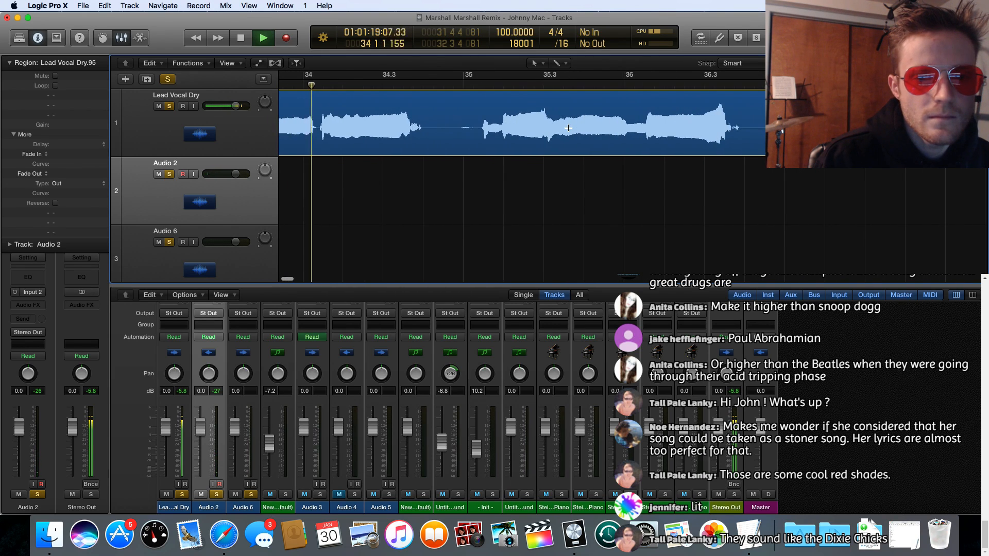
pyautogui.press('space')
pyautogui.hscroll(-20, 367, 170)
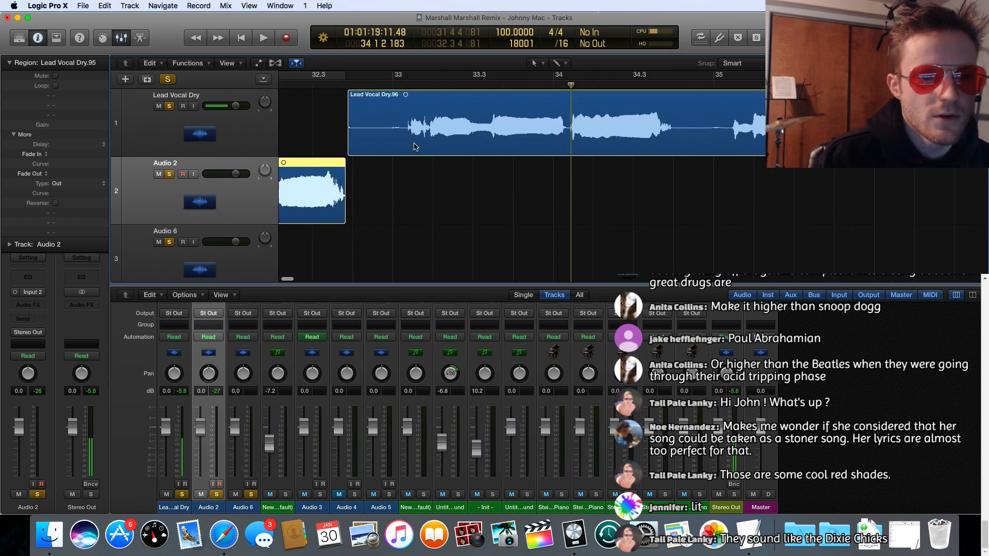
pyautogui.hscroll(-3, 564, 122)
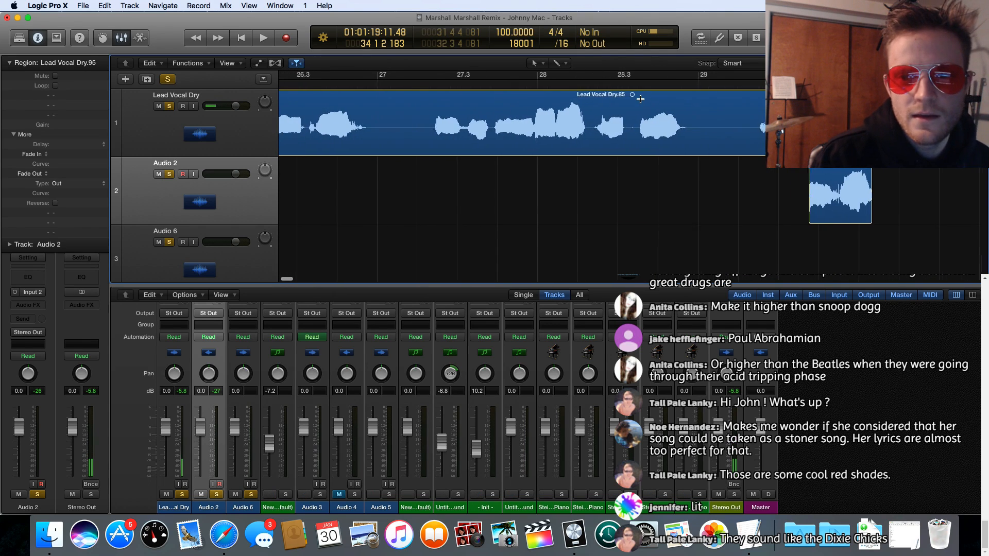
pyautogui.hscroll(-20, 513, 210)
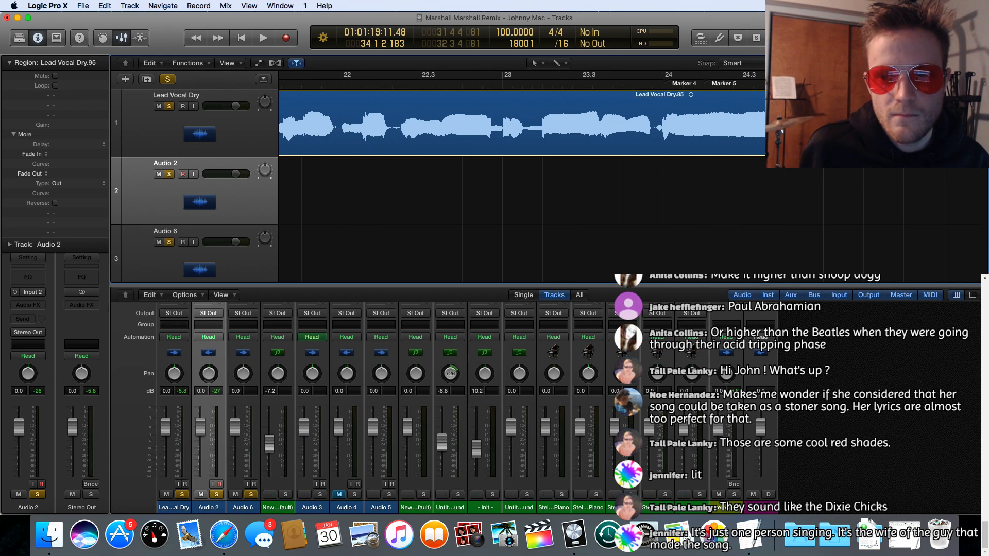
# Step: Show the whole arrangement from bar 1 with shorter tracks, and mute and unsolo Lead Vocal Dry
pyautogui.press('z')
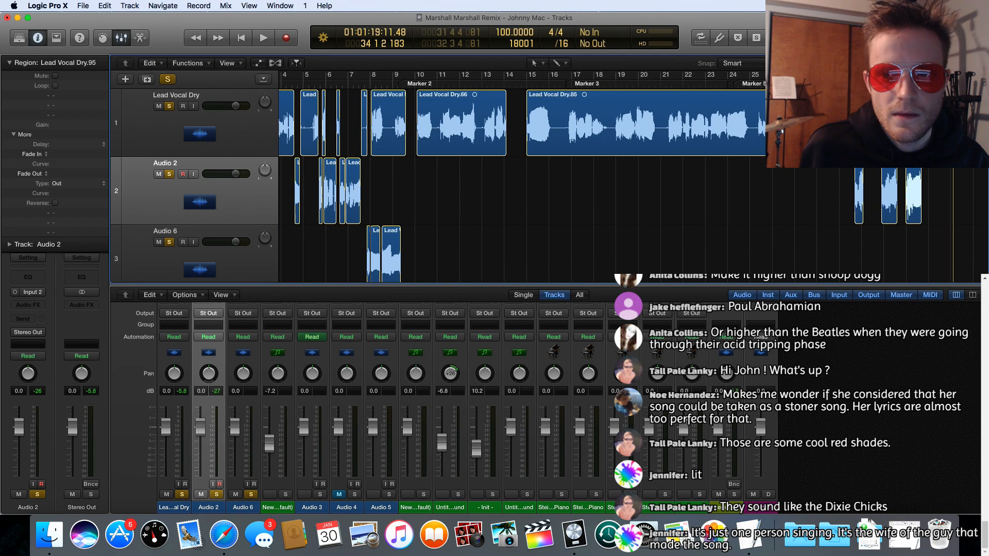
pyautogui.press('super+Up')
pyautogui.press('super+Up')
pyautogui.hscroll(-5, 530, 214)
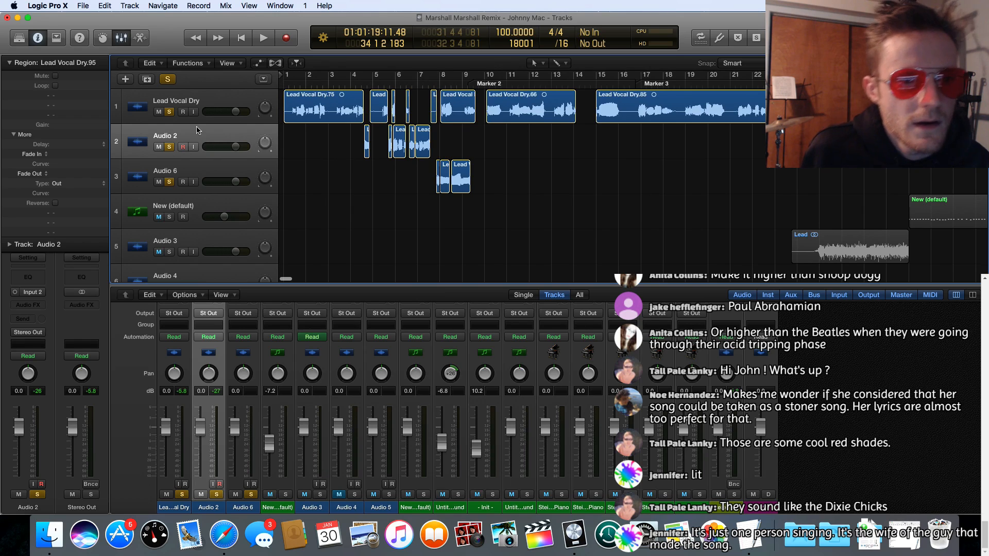
pyautogui.click(159, 112)
pyautogui.click(169, 112)
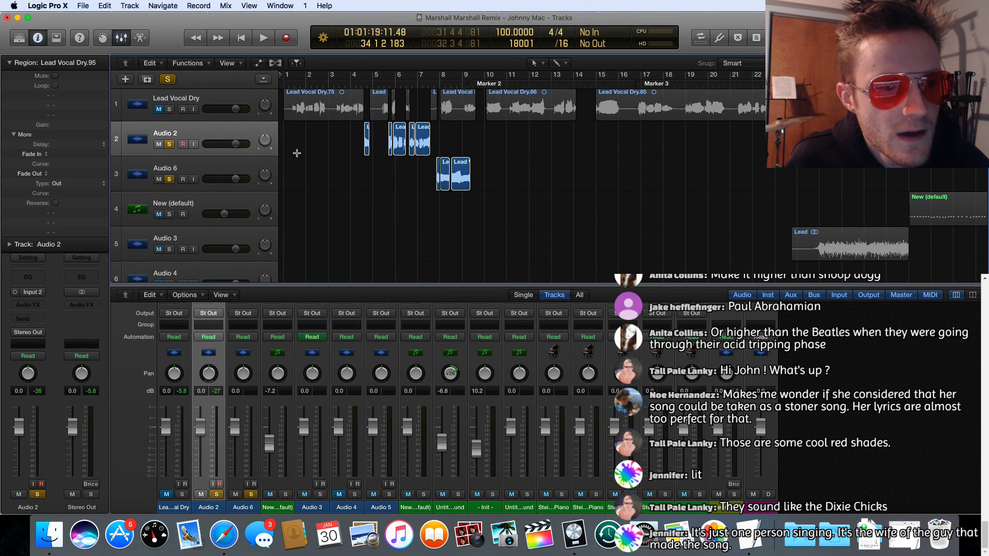
# Step: Play the assembled phrases on Audio 2 and Audio 6 from bar 4 to bar 10
pyautogui.click(356, 86)
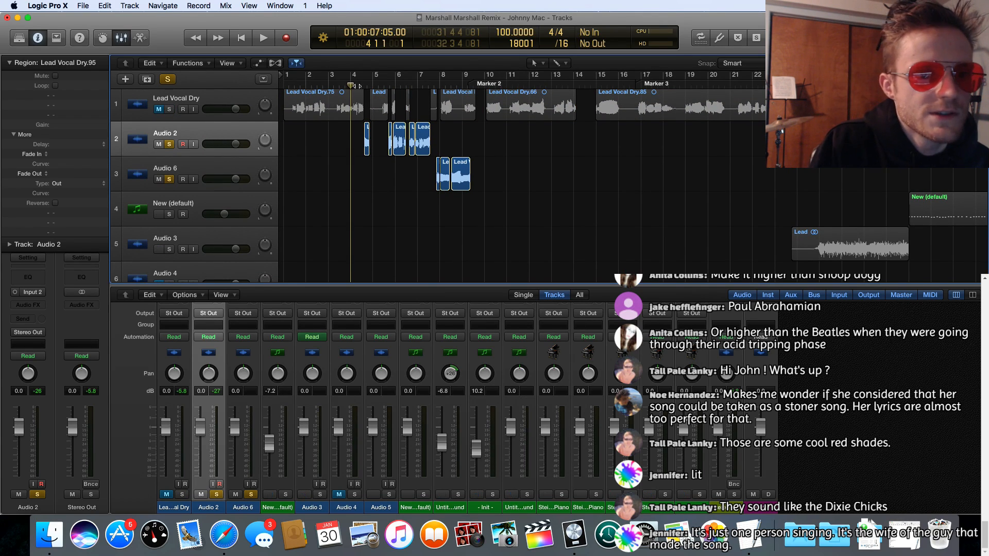
pyautogui.press('space')
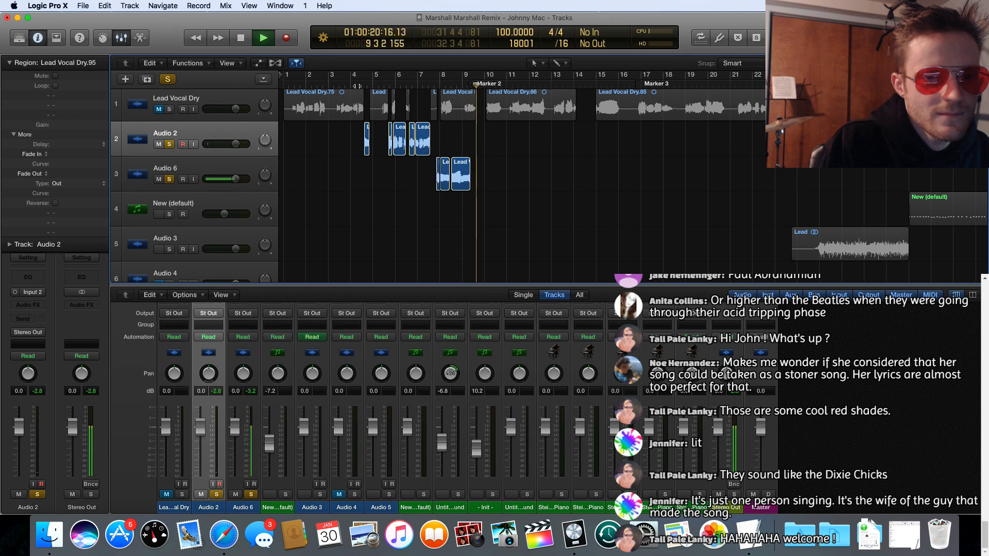
pyautogui.press('space')
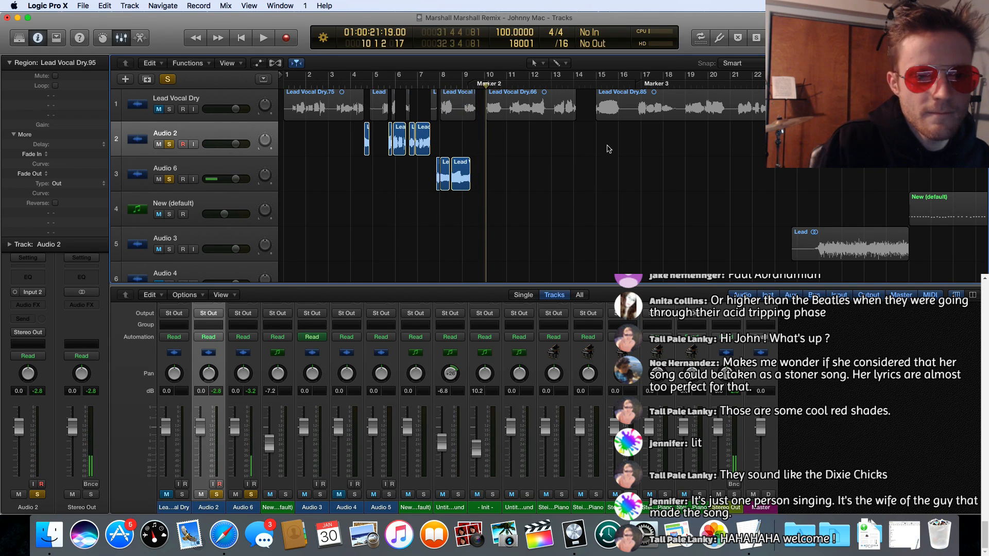
# Step: Play the three cut phrases on Audio 2 from bar 29 to just before bar 33
pyautogui.hscroll(10, 608, 148)
pyautogui.click(547, 87)
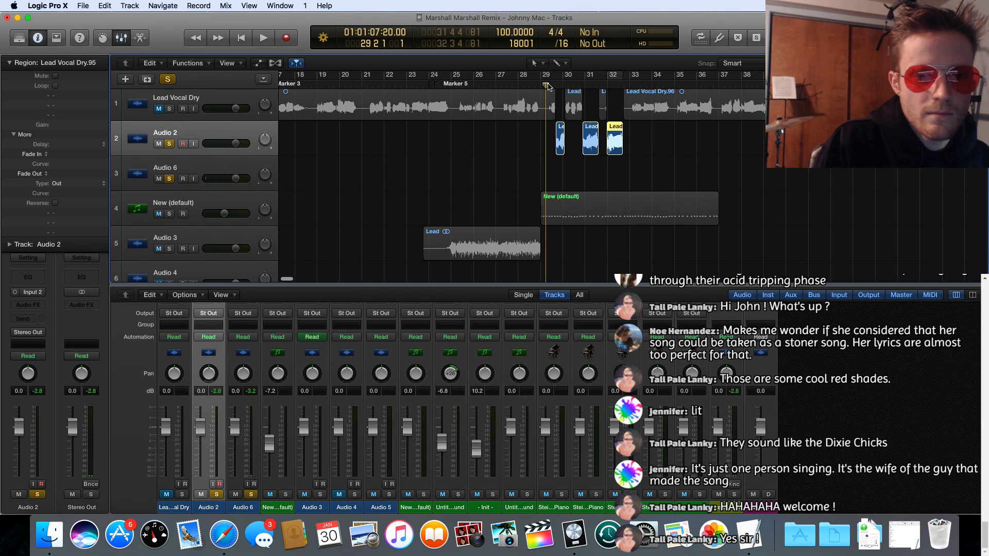
pyautogui.press('space')
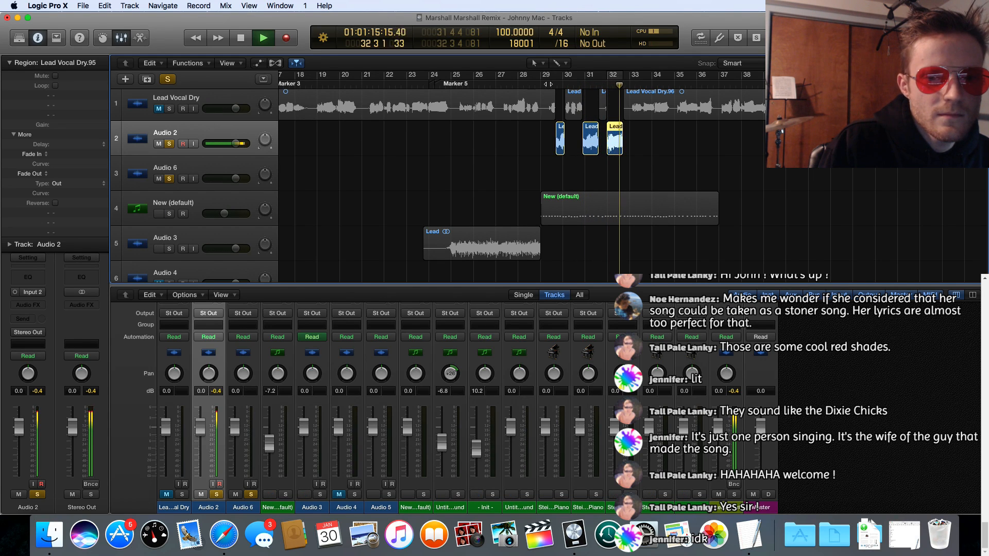
pyautogui.press('space')
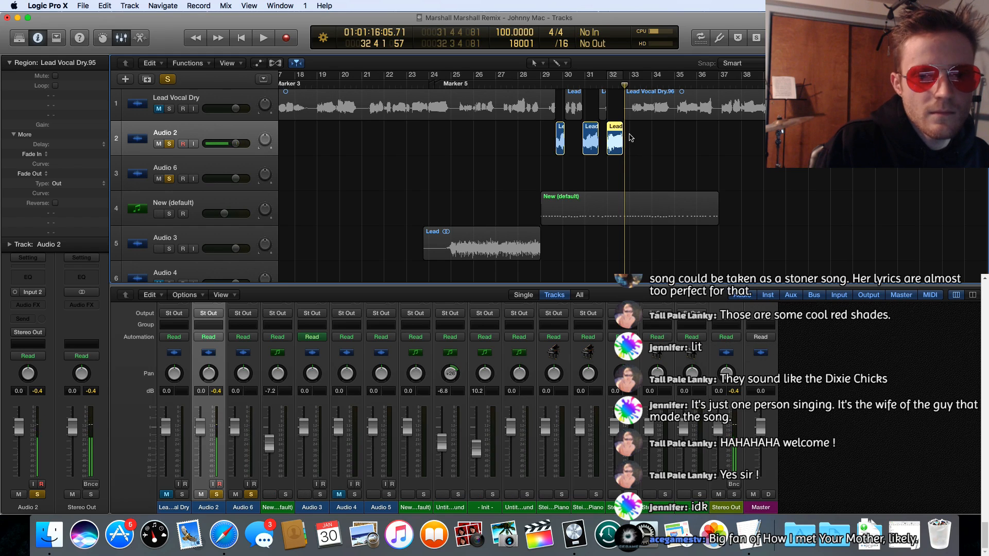
# Step: Move the three phrases together along Audio 2 so the first starts at 10 1 1 1, and play them in place
pyautogui.moveTo(629, 133); pyautogui.dragTo(295, 143)
pyautogui.hscroll(-10, 294, 143)
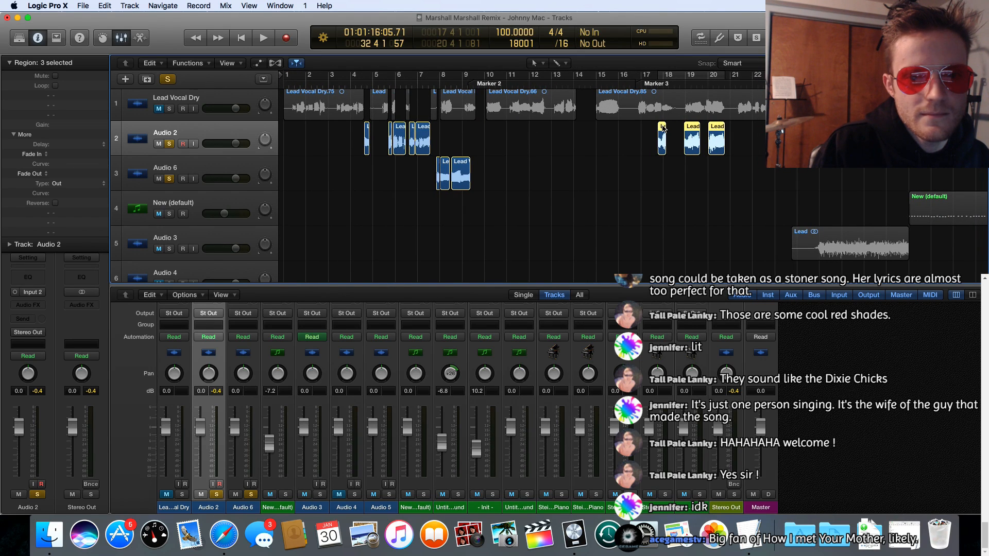
pyautogui.moveTo(663, 129); pyautogui.dragTo(469, 126)
pyautogui.press('space')
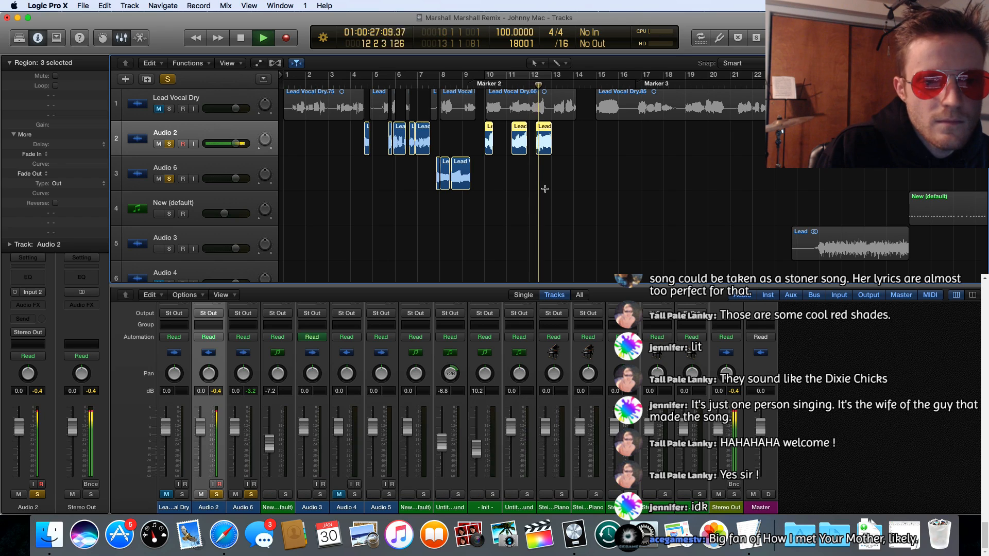
pyautogui.press('space')
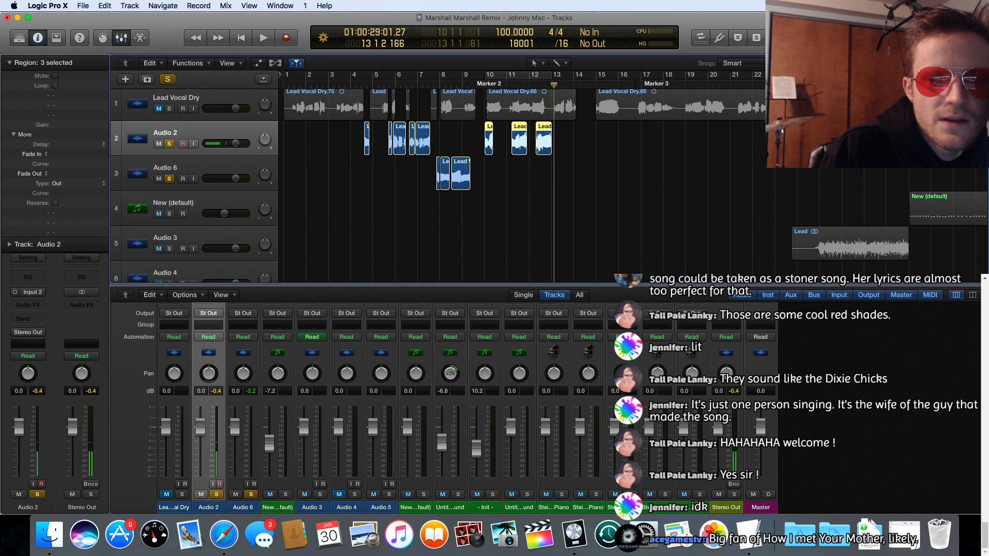
# Step: Show the Audio 6 phrases around bar 8 in detail and play them from just before bar 8
pyautogui.scroll(-10, 520, 180)
pyautogui.scroll(15, 520, 181)
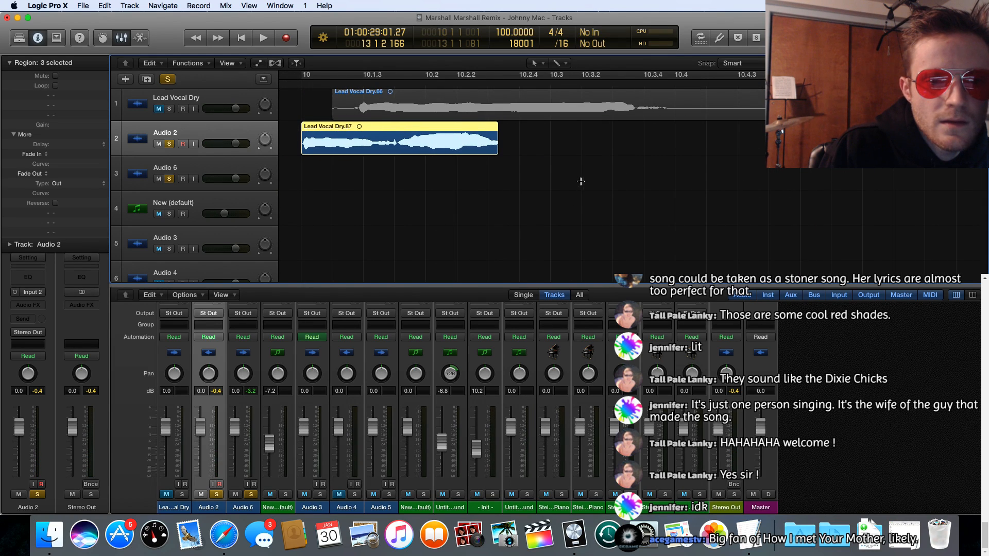
pyautogui.hscroll(-15, 581, 181)
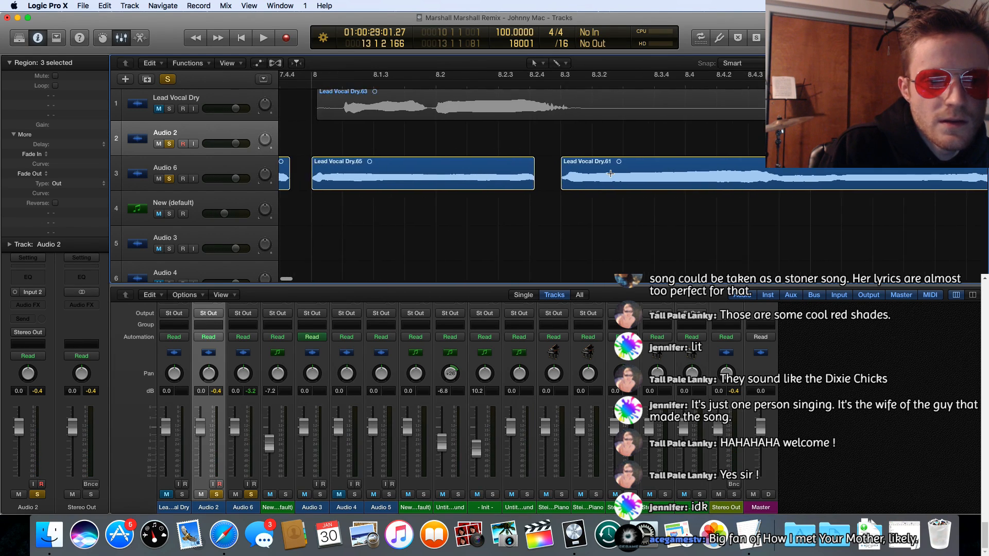
pyautogui.hscroll(-5, 611, 173)
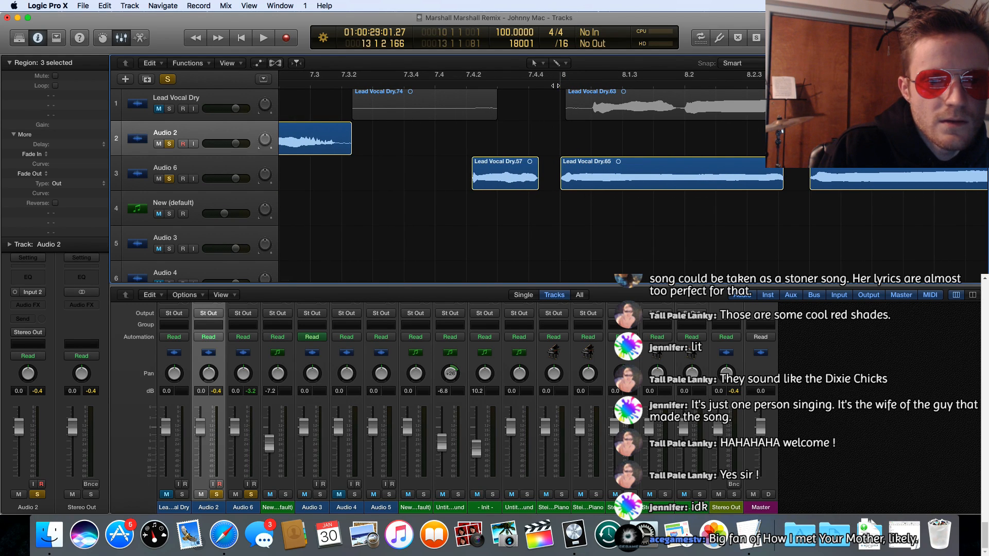
pyautogui.doubleClick(556, 85)
pyautogui.press('space')
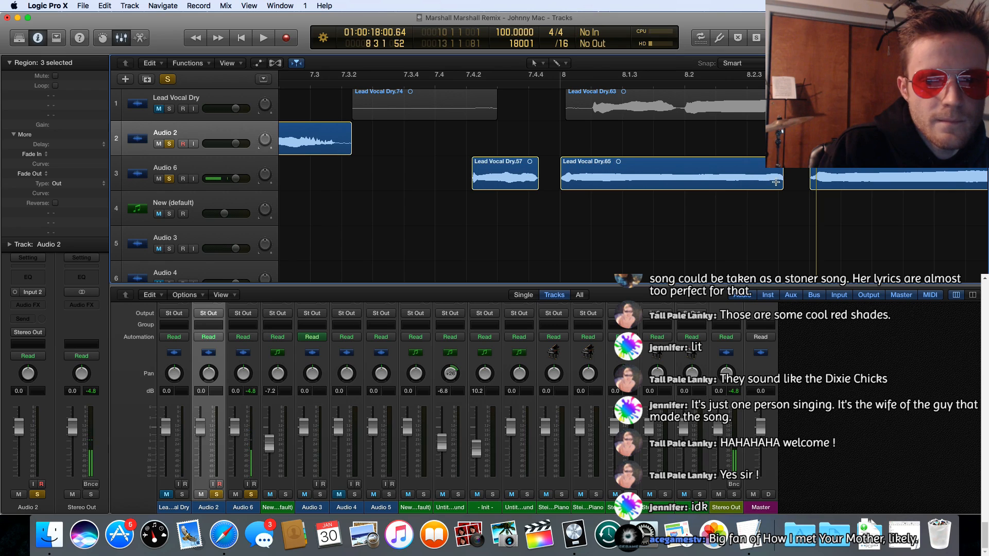
# Step: Extend the Lead Vocal Dry.65 region on Audio 6 to run from 7 4 4 215 to 8 2 4 81, and replay it
pyautogui.moveTo(780, 183); pyautogui.dragTo(788, 184)
pyautogui.scroll(-1, 610, 151)
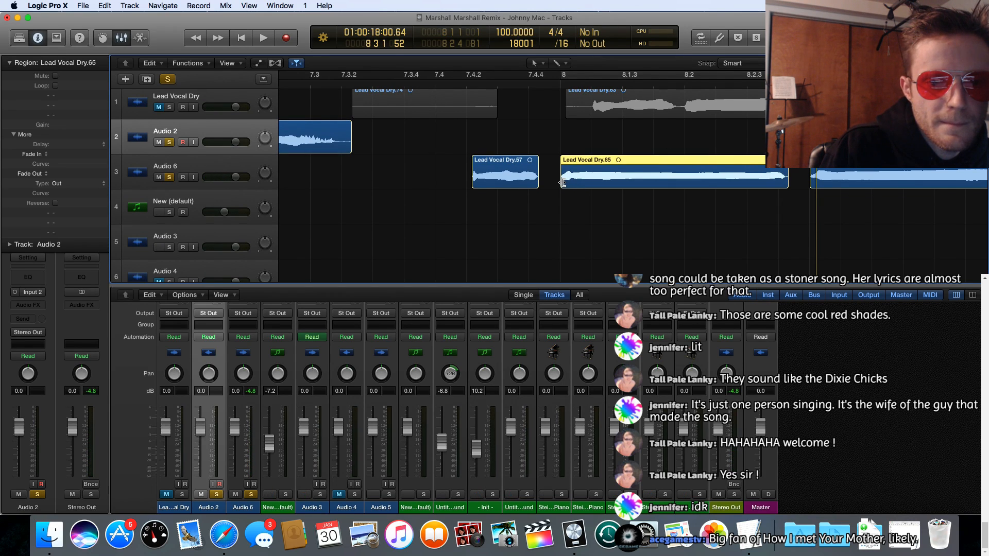
pyautogui.moveTo(563, 182); pyautogui.dragTo(560, 181)
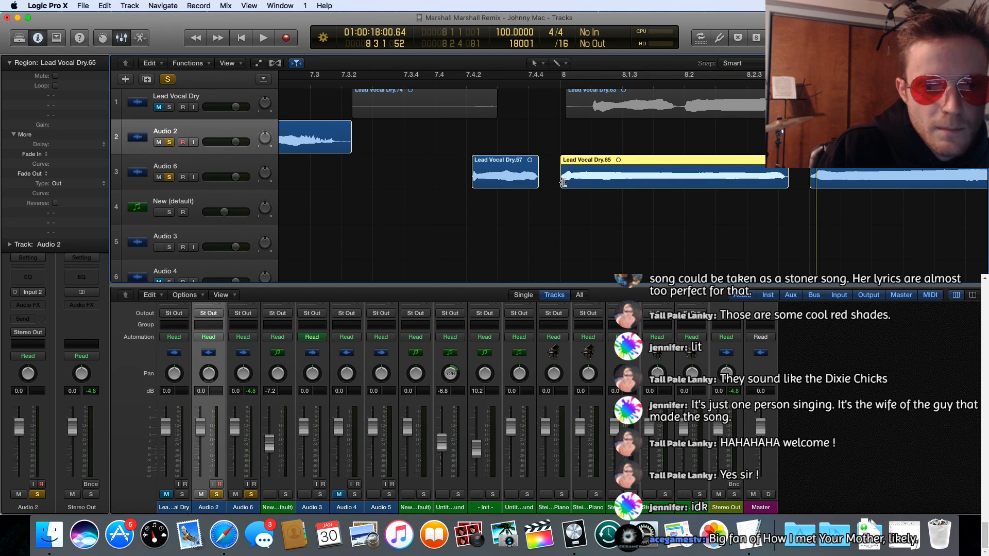
pyautogui.moveTo(564, 183); pyautogui.dragTo(560, 182)
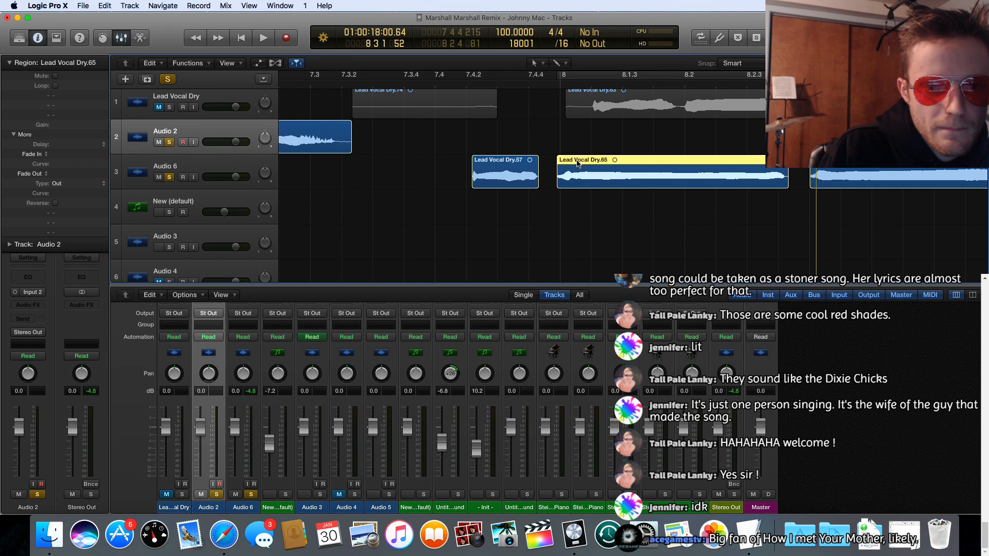
pyautogui.press('space')
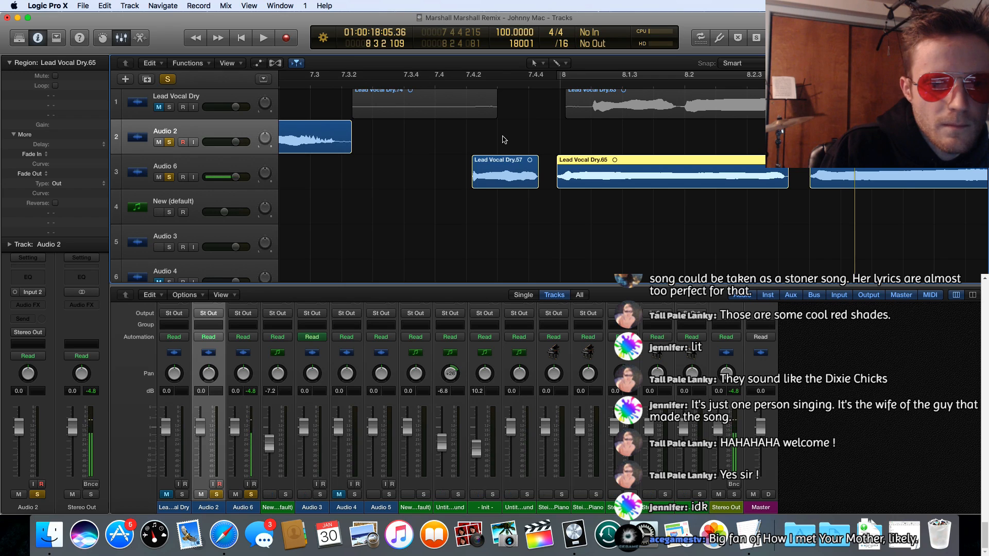
pyautogui.press('space')
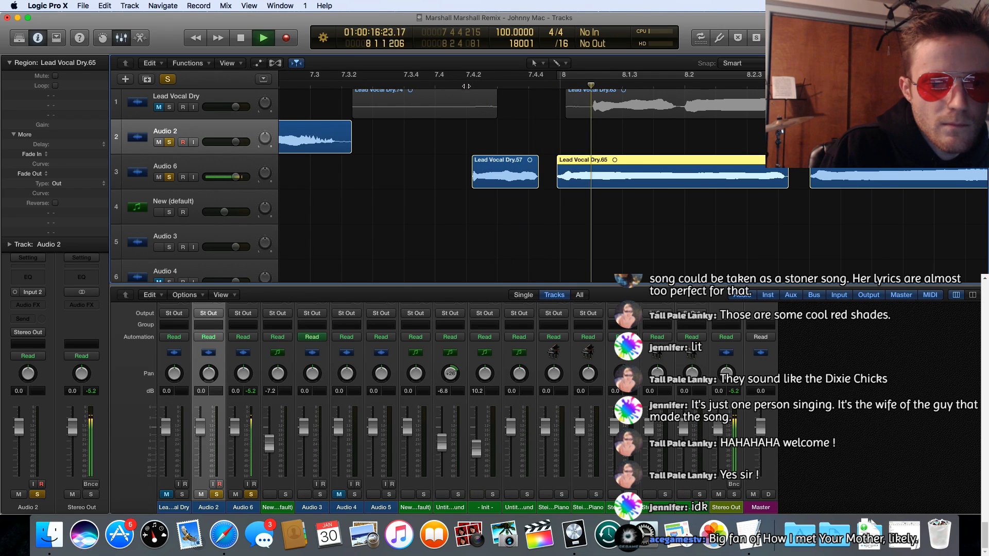
pyautogui.press('space')
# Step: Play the Audio 2 phrases through bars 6 and 7, including the transition from Lead Vocal Dry.69 to Lead Vocal Dry.84
pyautogui.hscroll(-8, 476, 150)
pyautogui.hscroll(-11, 475, 150)
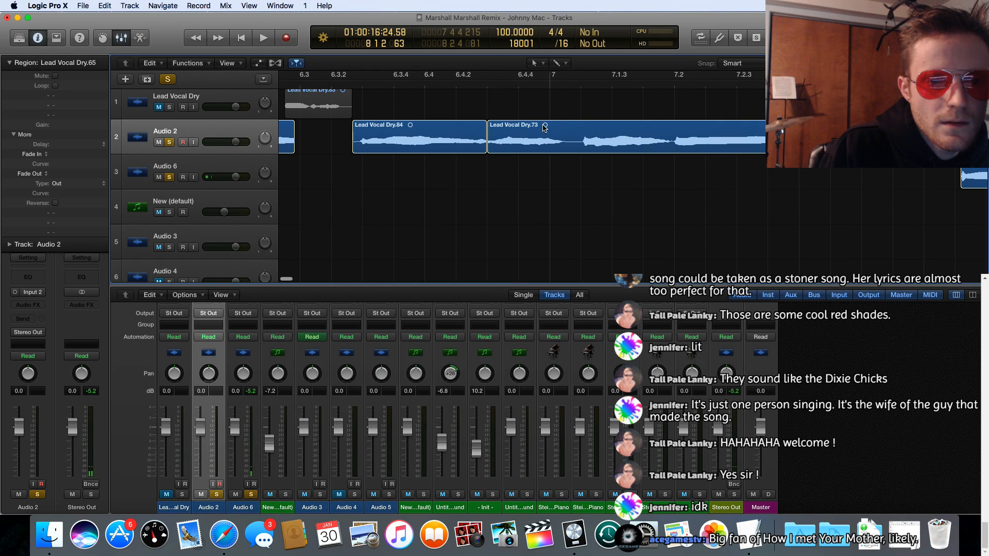
pyautogui.doubleClick(342, 80)
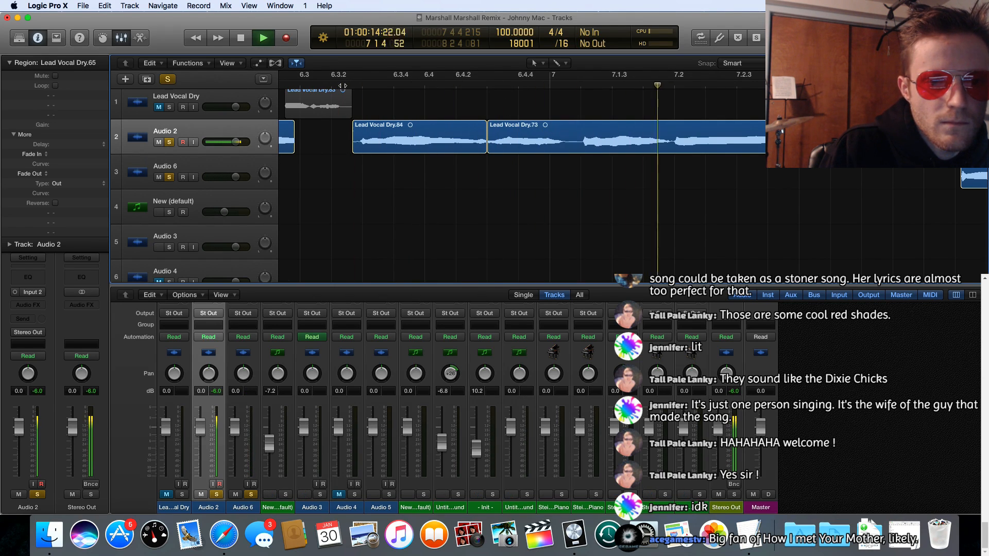
pyautogui.hscroll(-10, 337, 144)
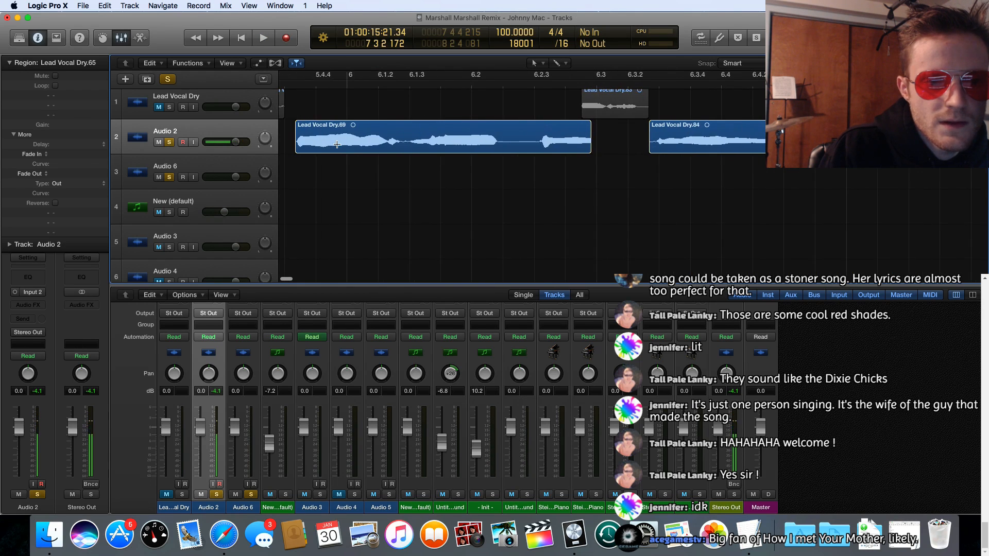
pyautogui.press('space')
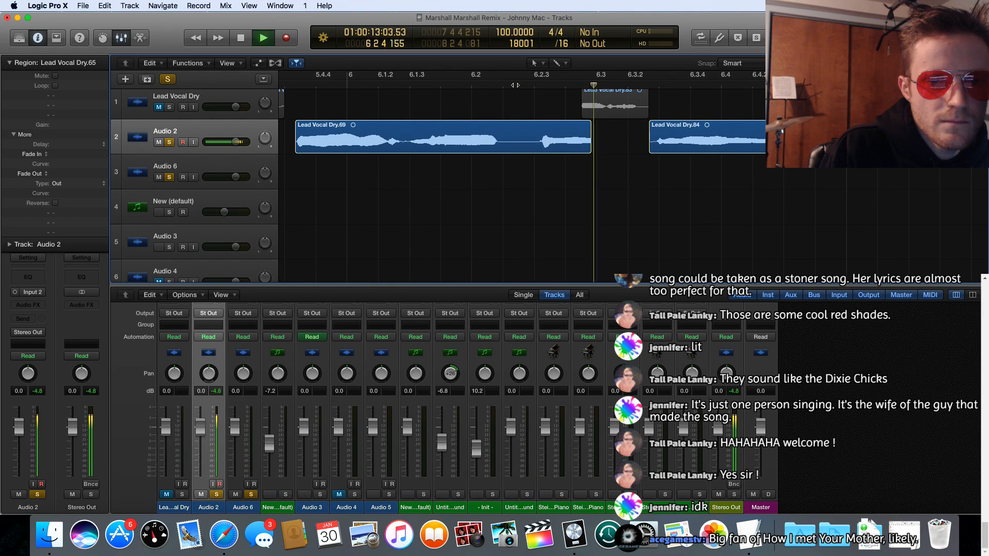
pyautogui.press('space')
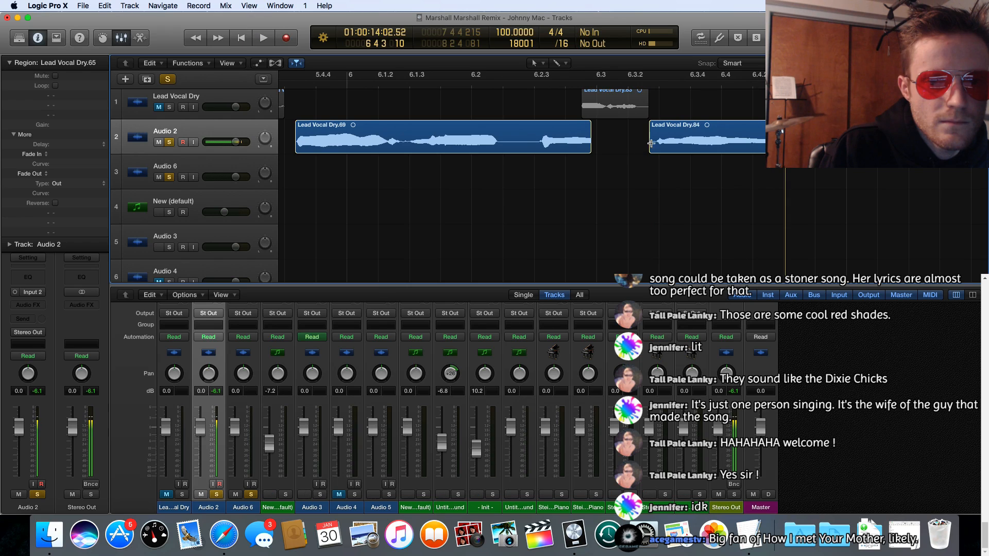
# Step: Extend the start of Lead Vocal Dry.84 on Audio 2 back to 6 3 2 98, and replay it with the preceding phrase
pyautogui.moveTo(651, 149); pyautogui.dragTo(641, 148)
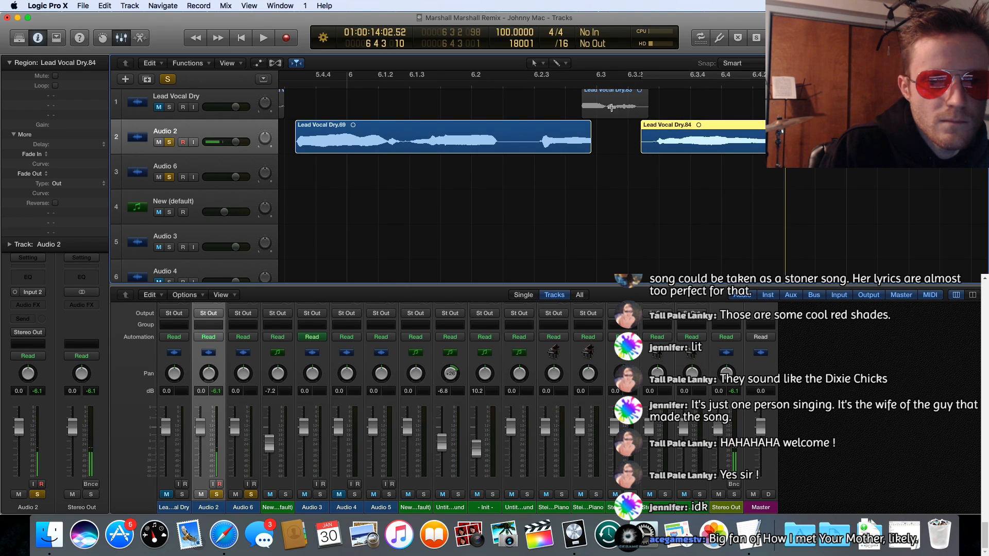
pyautogui.click(596, 84)
pyautogui.press('space')
pyautogui.press('space')
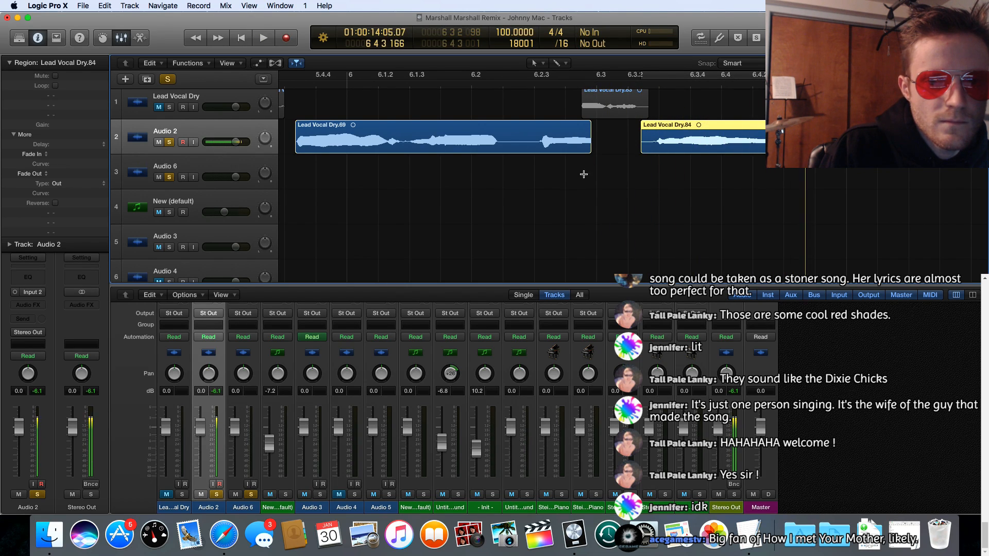
pyautogui.hscroll(-1, 547, 179)
pyautogui.hscroll(-3, 548, 179)
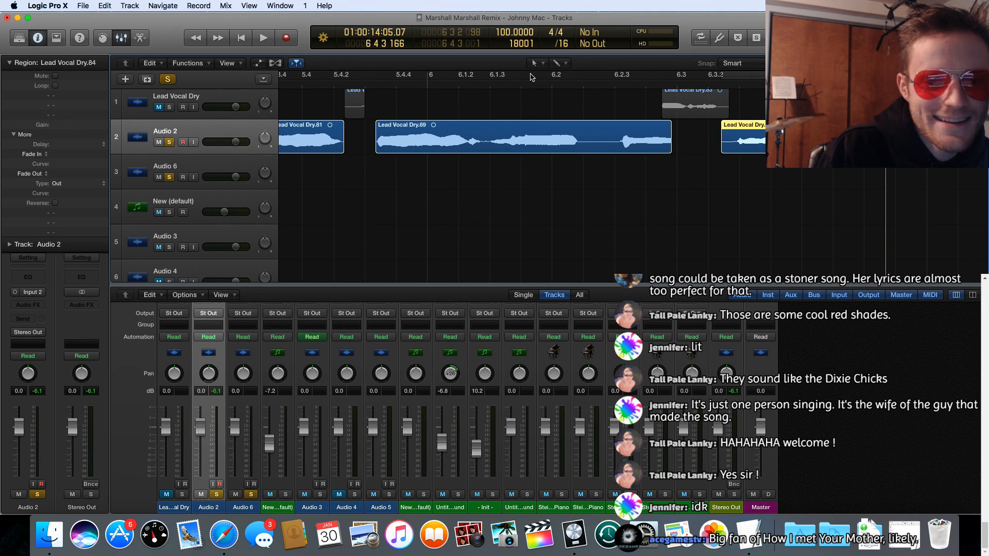
pyautogui.doubleClick(366, 84)
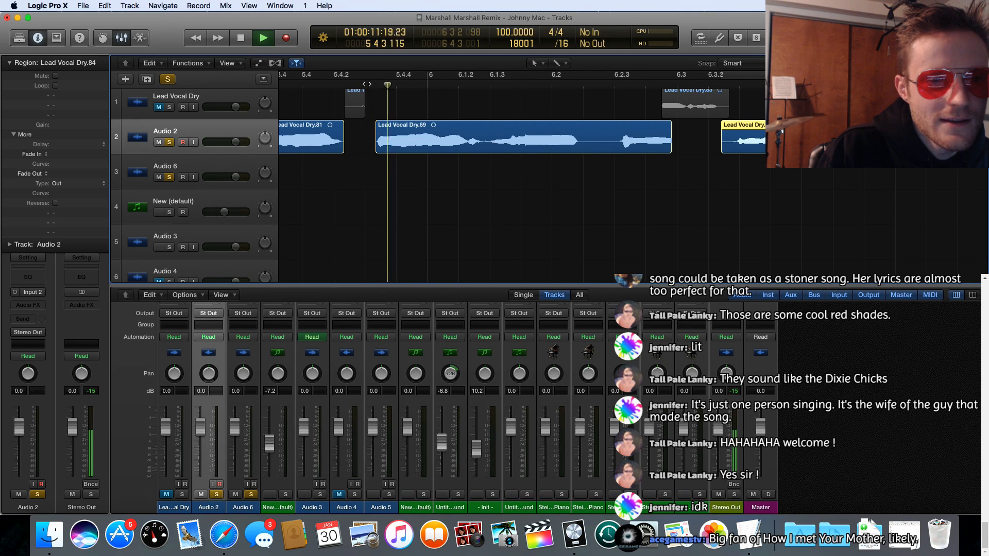
pyautogui.press('space')
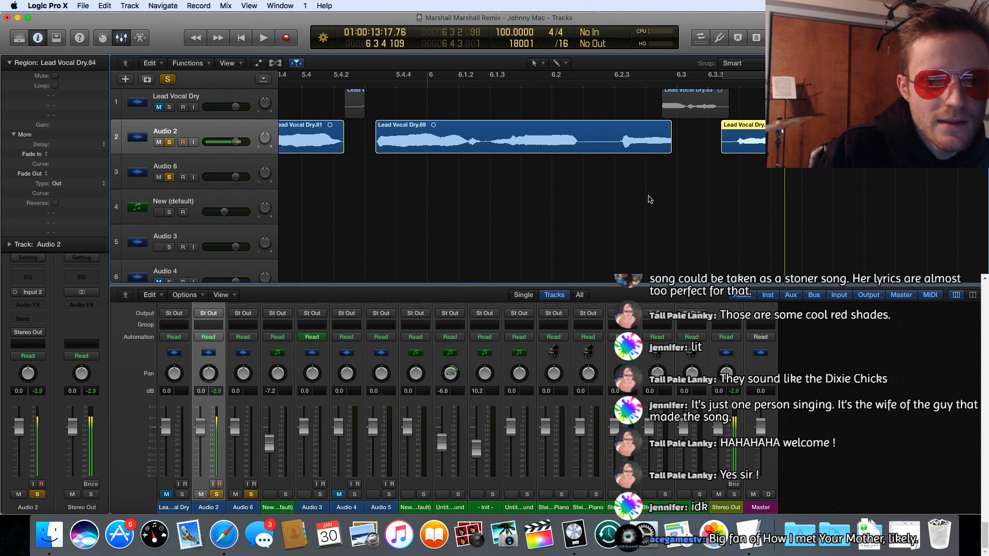
# Step: Extend the start of Lead Vocal Dry.84 back to 6 3 1 140 and on to 6 3 1 121, replaying it after each trim
pyautogui.moveTo(722, 145); pyautogui.dragTo(688, 145)
pyautogui.doubleClick(654, 83)
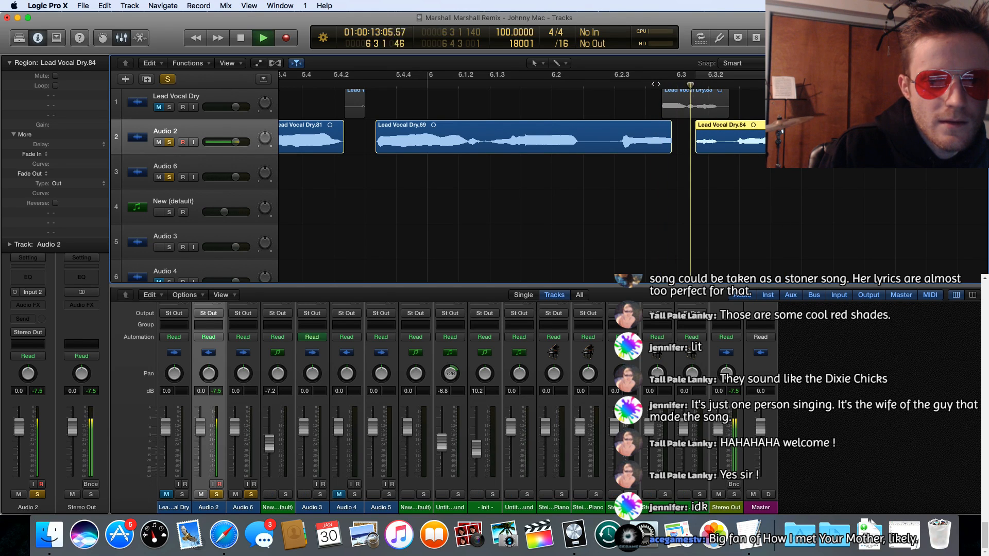
pyautogui.press('space')
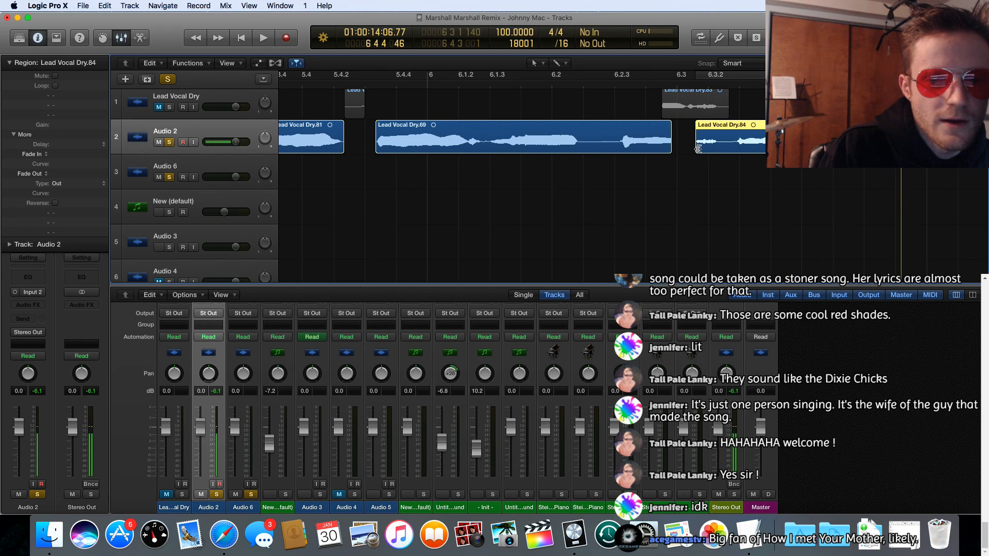
pyautogui.moveTo(698, 148); pyautogui.dragTo(695, 148)
pyautogui.click(655, 84)
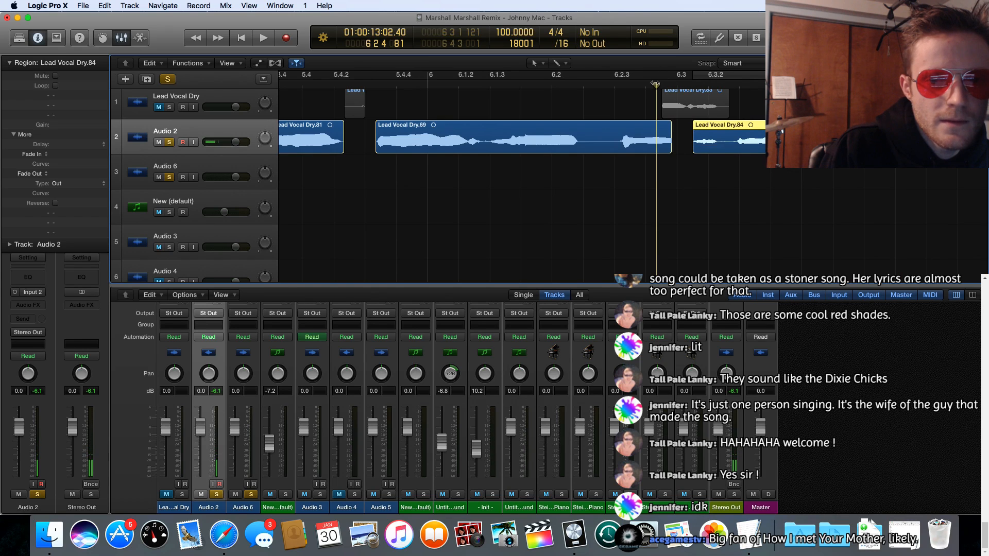
pyautogui.press('space')
pyautogui.press('space')
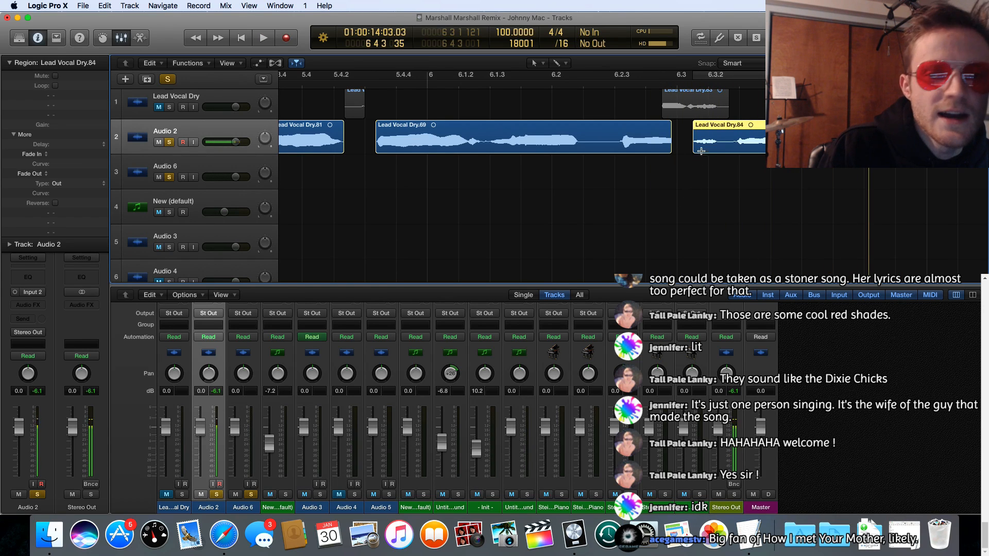
# Step: Extend the start of Lead Vocal Dry.84 back to 6 3 1 81 and on to 6 3 1 61, replaying it after each trim
pyautogui.moveTo(693, 149); pyautogui.dragTo(688, 148)
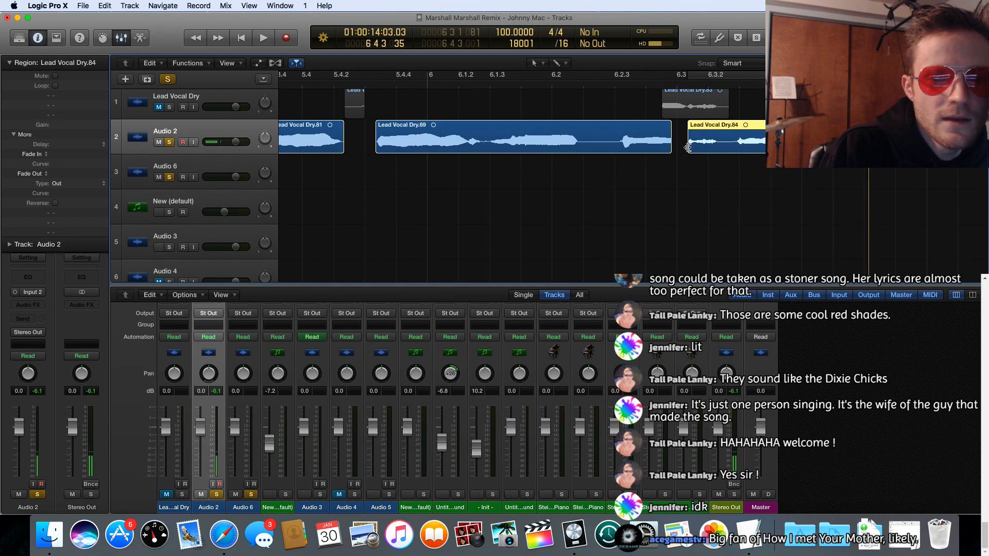
pyautogui.click(681, 111)
pyautogui.press('space')
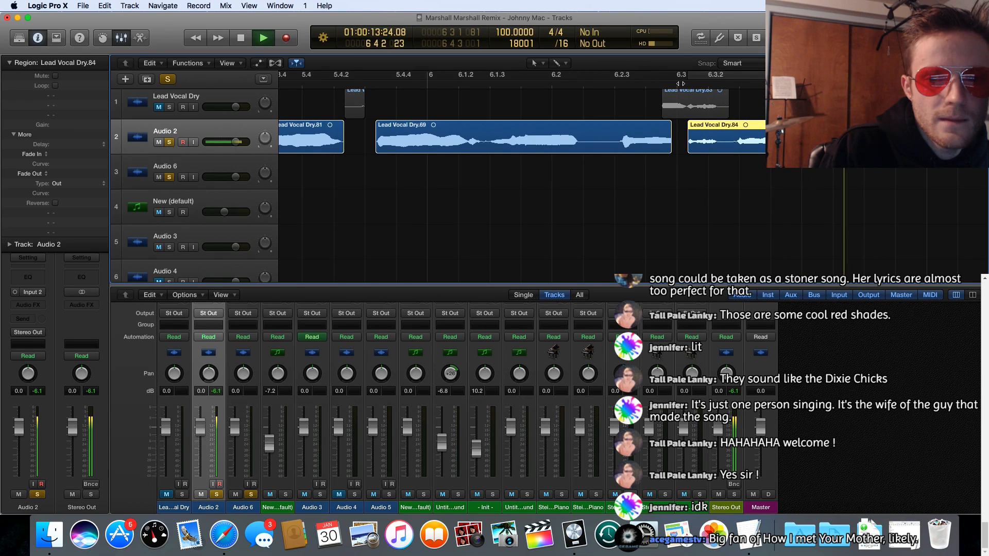
pyautogui.press('space')
pyautogui.moveTo(688, 149); pyautogui.dragTo(686, 148)
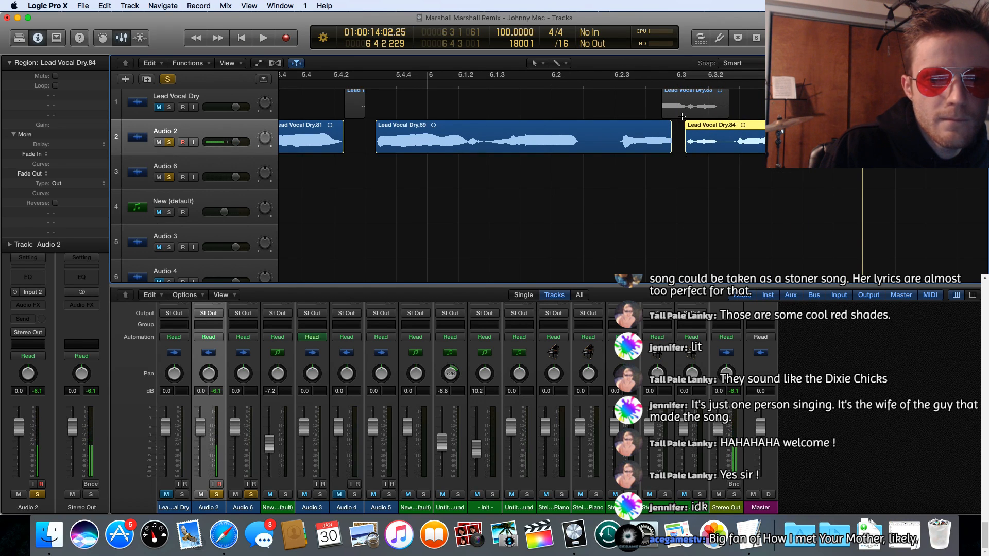
pyautogui.click(677, 84)
pyautogui.press('space')
pyautogui.press('space')
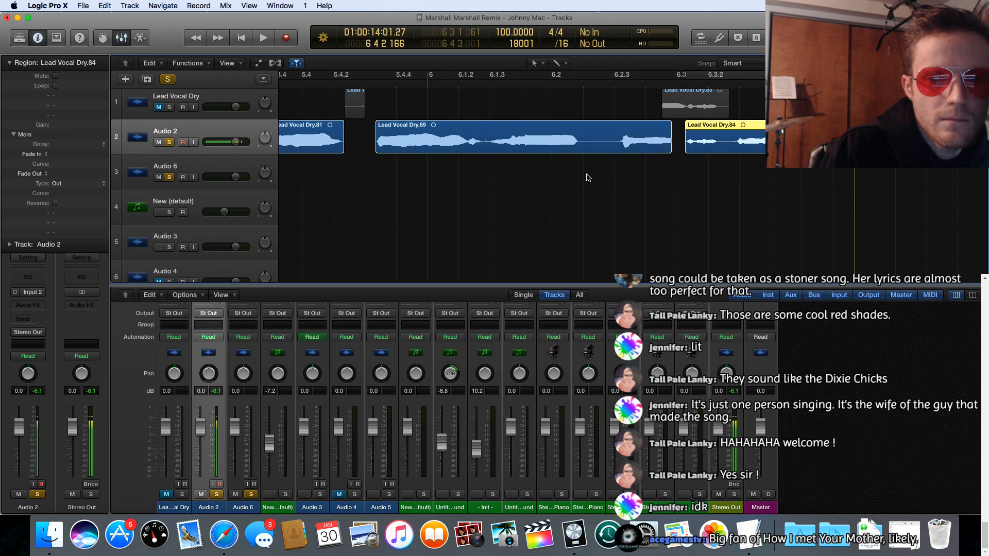
# Step: Play Lead Vocal Dry.69 on Audio 2 from its start and extend its end to 6 3 1 72, meeting the next phrase
pyautogui.click(375, 82)
pyautogui.press('space')
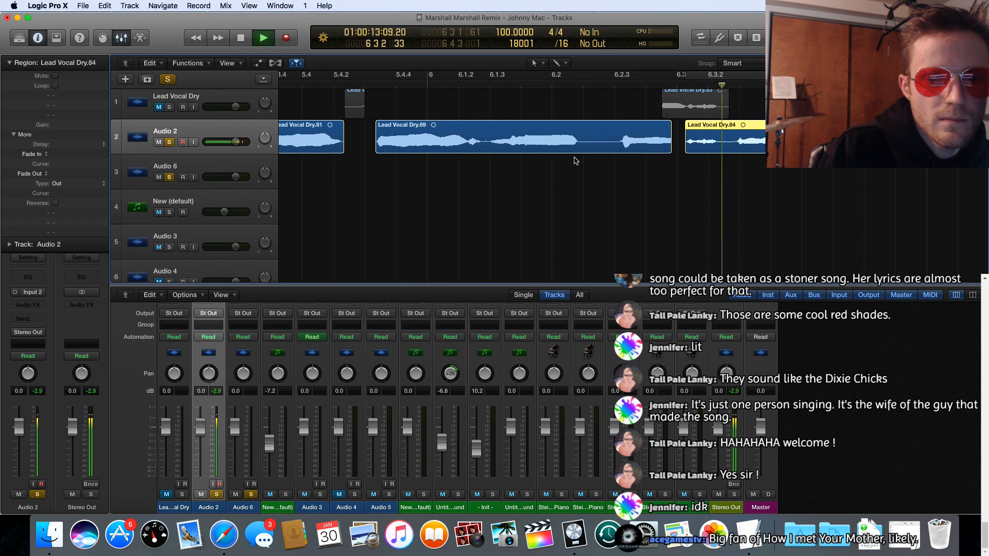
pyautogui.press('space')
pyautogui.moveTo(669, 150); pyautogui.dragTo(686, 150)
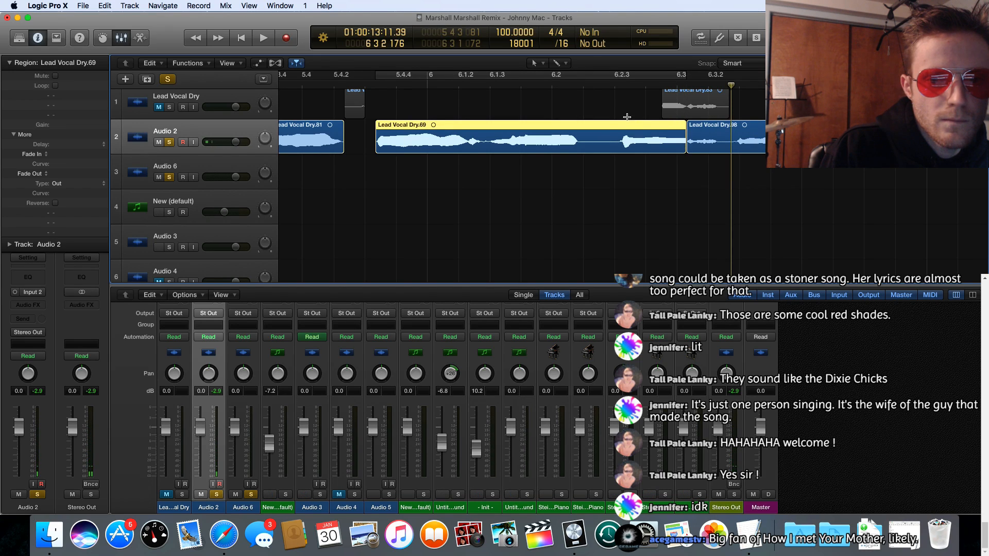
# Step: Move Lead Vocal Dry.69 on Audio 2 earlier to 5 4 2 186, extend its end to 6 3 1 41, and replay it
pyautogui.moveTo(560, 127); pyautogui.dragTo(542, 128)
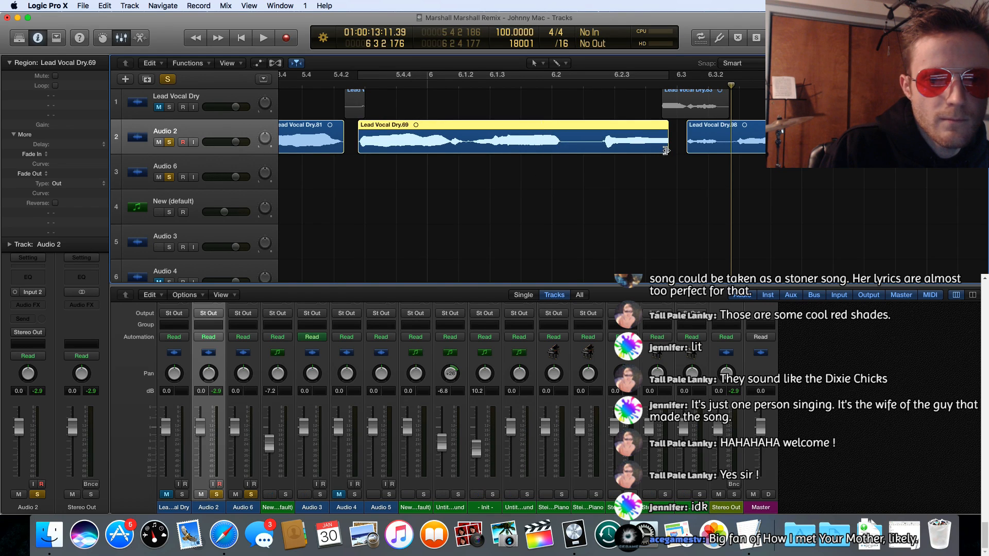
pyautogui.moveTo(665, 151); pyautogui.dragTo(682, 149)
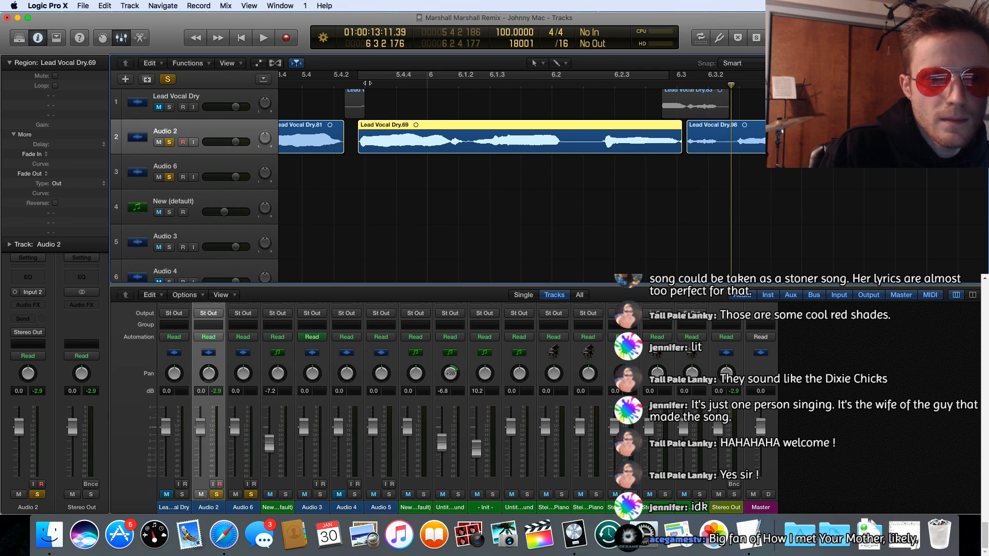
pyautogui.click(367, 83)
pyautogui.press('space')
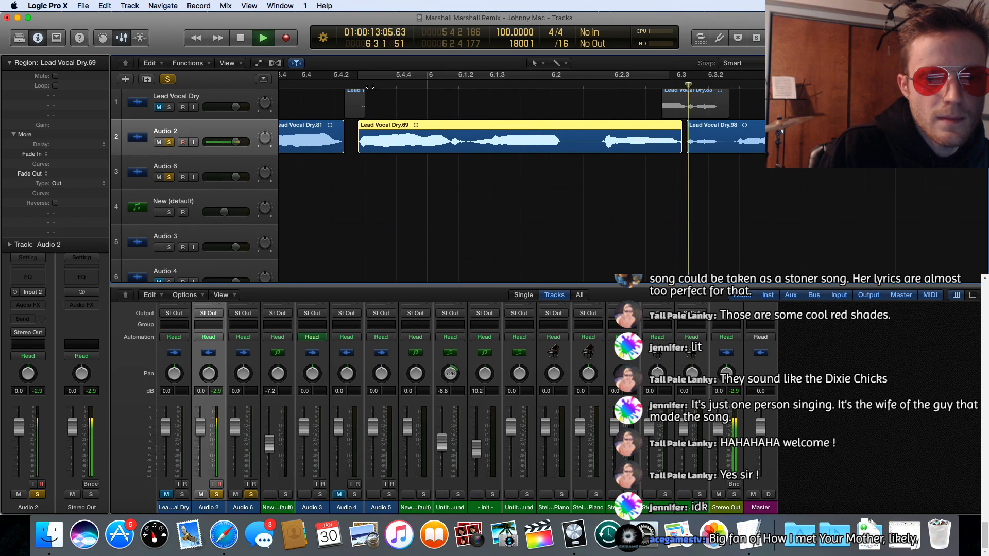
pyautogui.press('space')
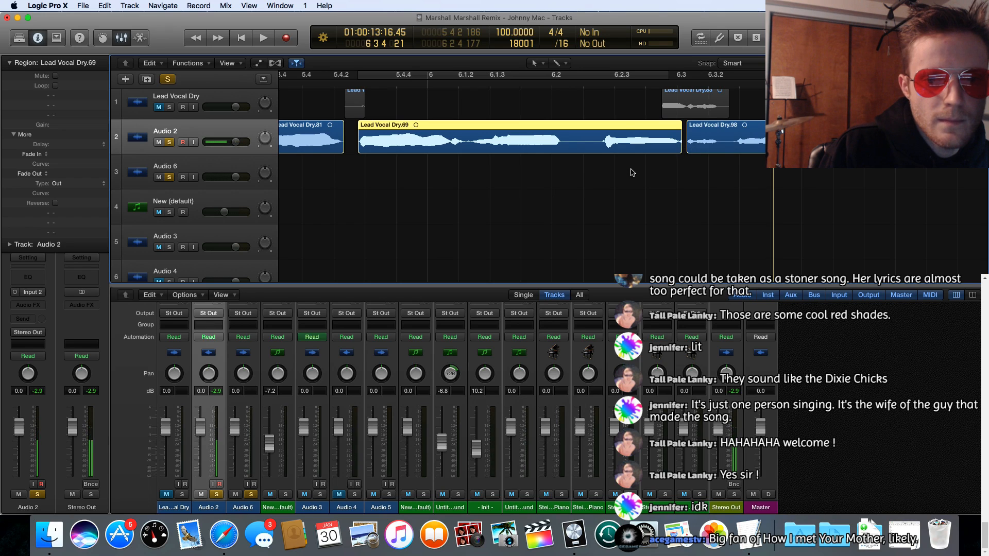
# Step: Add a fade-out of 27 to the end of Lead Vocal Dry.69 with the Fade tool and replay the phrase
pyautogui.click(540, 63)
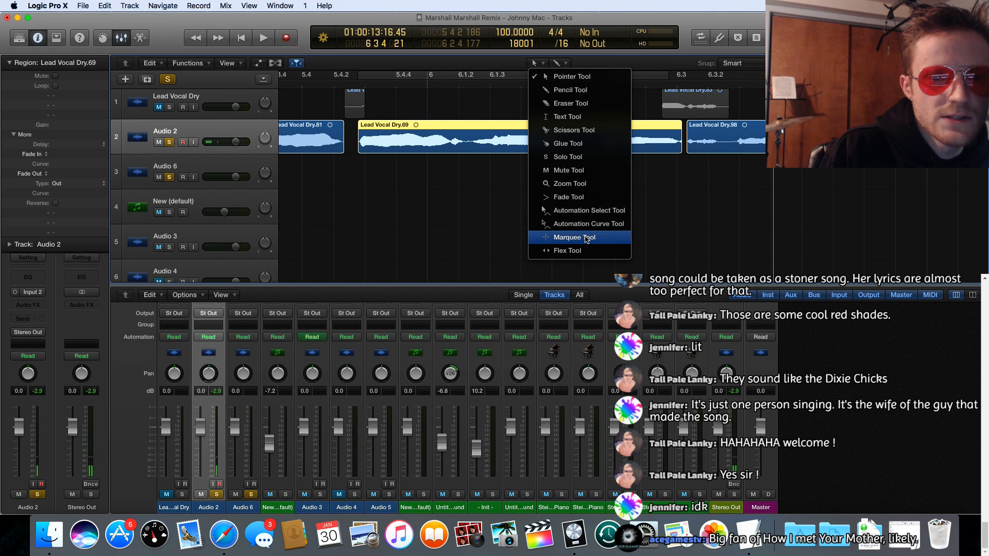
pyautogui.click(569, 197)
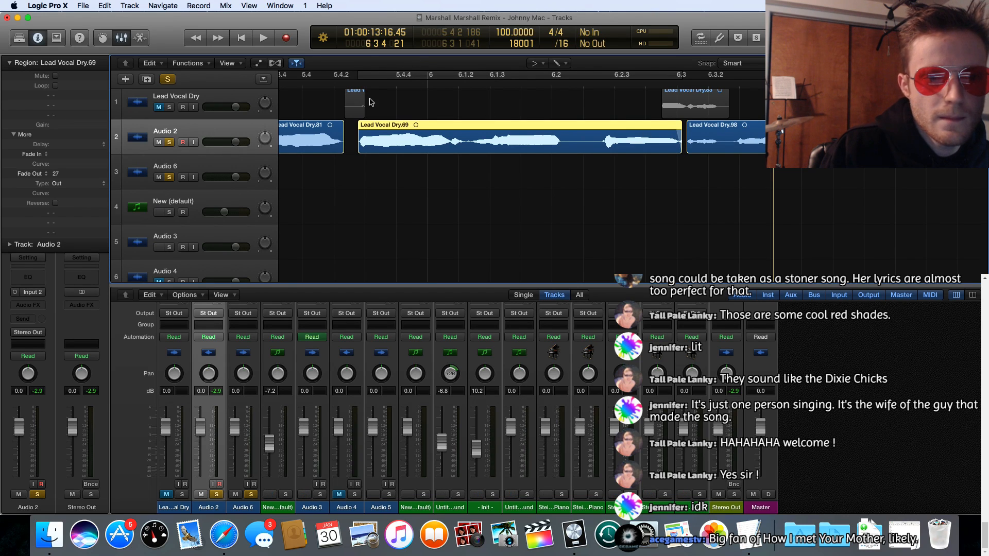
pyautogui.click(367, 84)
pyautogui.press('space')
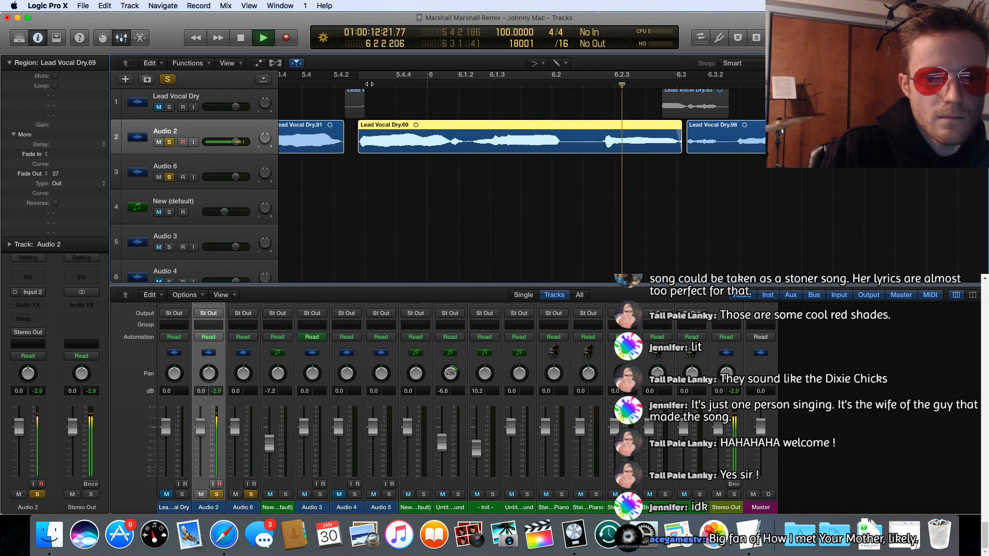
pyautogui.press('space')
# Step: Play Lead Vocal Dry.81 into the next phrase, extend its start back to 5 3 3 148 with the Pointer tool, and replay it
pyautogui.hscroll(-5, 374, 198)
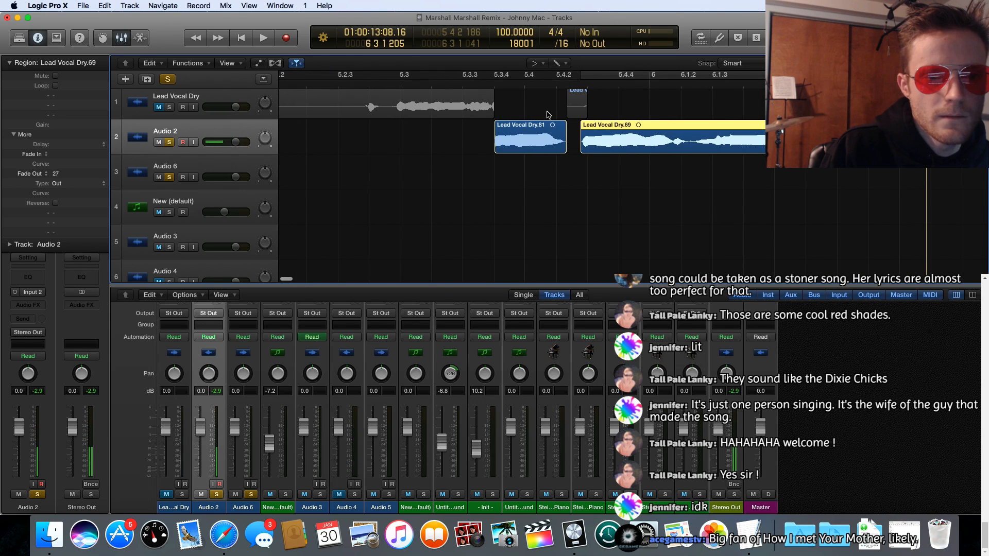
pyautogui.click(491, 82)
pyautogui.press('space')
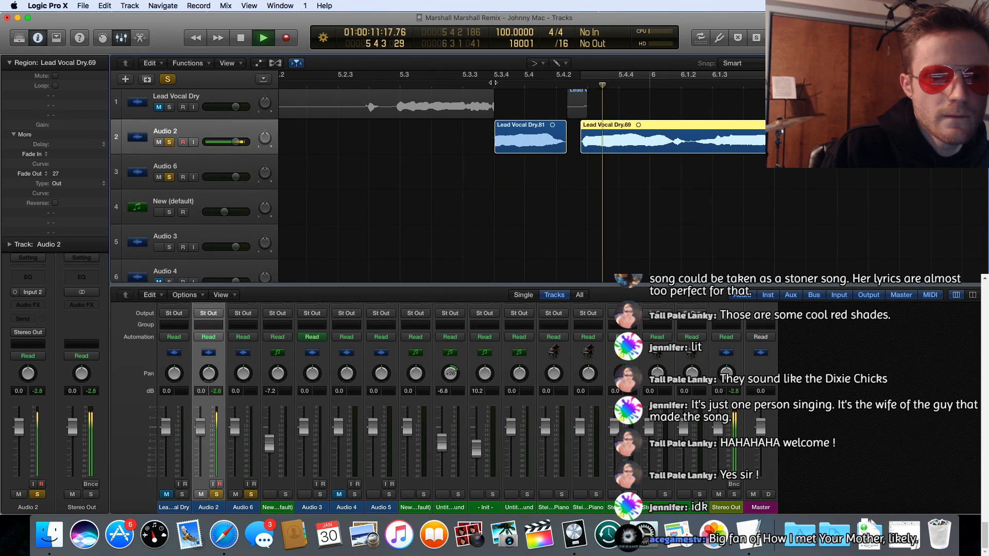
pyautogui.press('space')
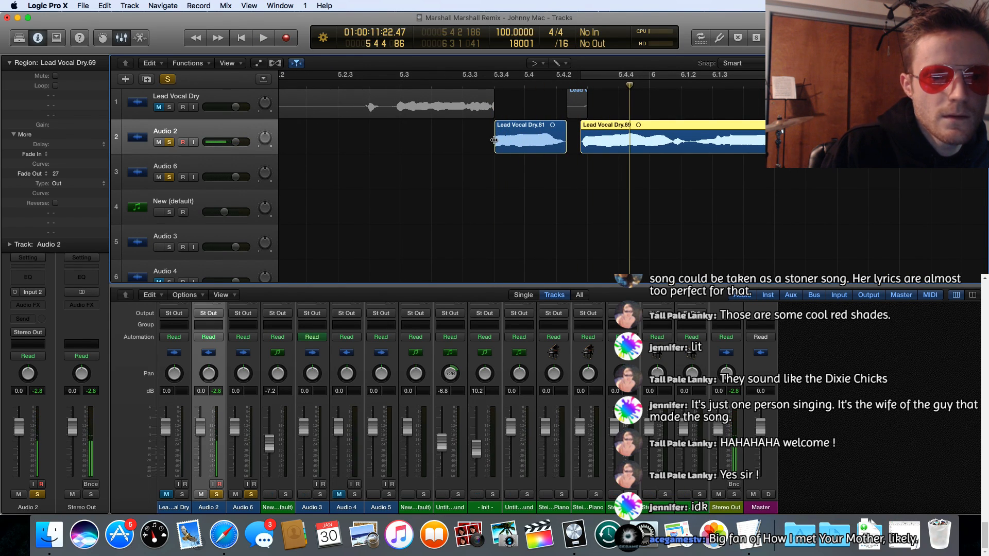
pyautogui.click(554, 65)
pyautogui.click(551, 74)
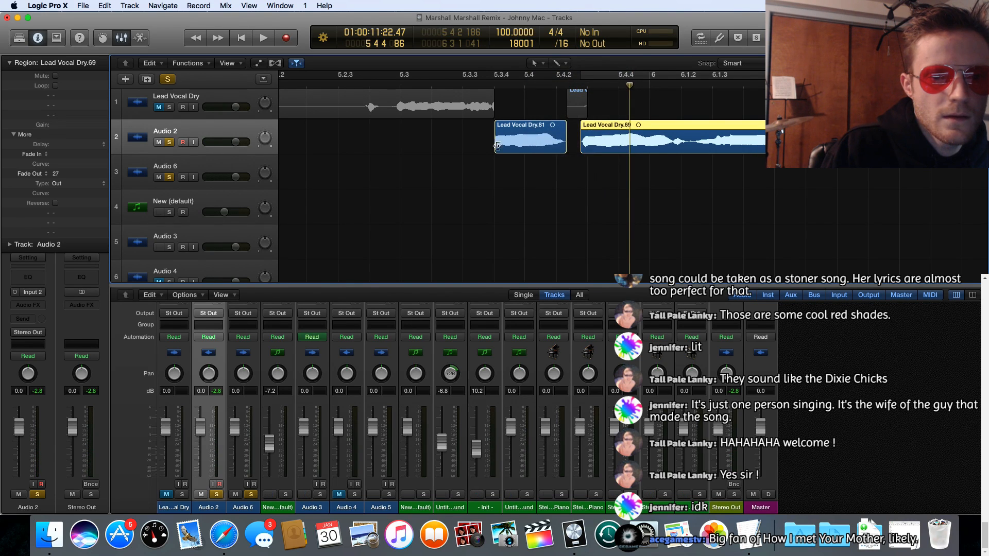
pyautogui.moveTo(498, 147); pyautogui.dragTo(485, 146)
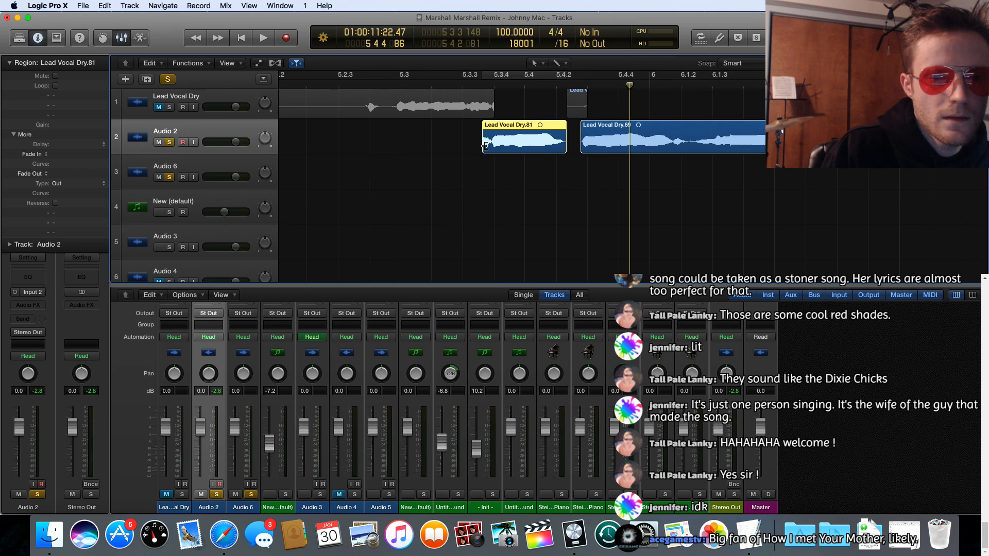
pyautogui.doubleClick(464, 83)
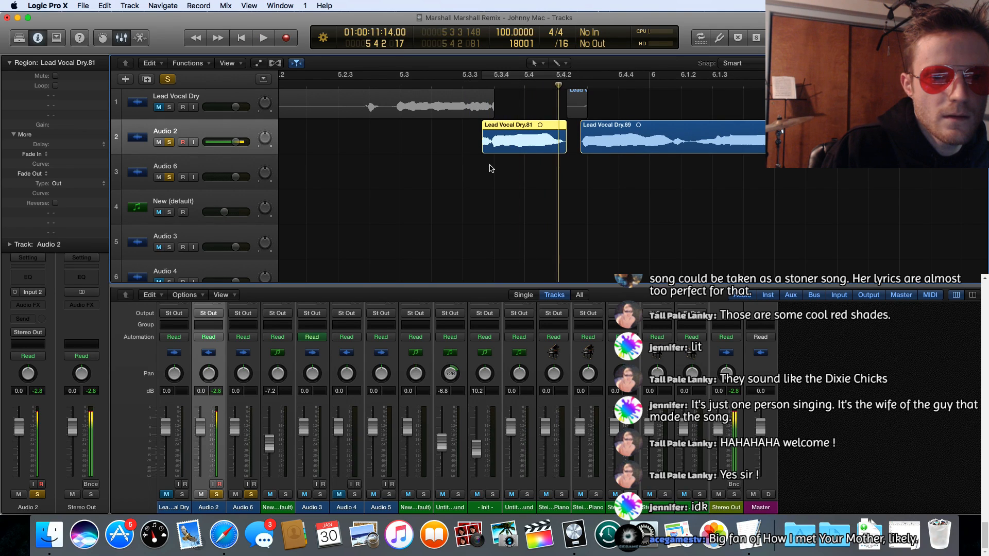
# Step: Extend the start of Lead Vocal Dry.81 back to 5 3 3 81 and on to 5 3 3 21, and replay it
pyautogui.moveTo(483, 149); pyautogui.dragTo(474, 148)
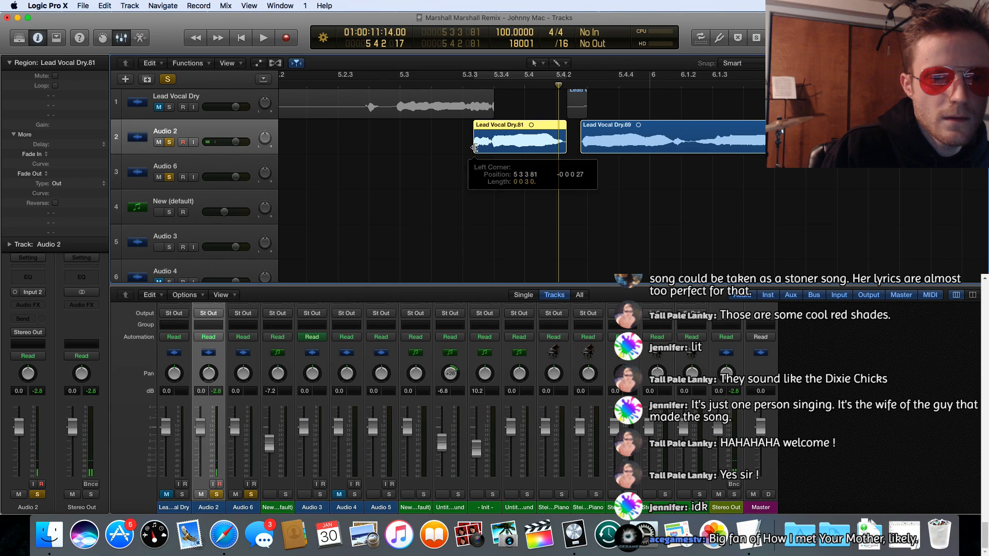
pyautogui.moveTo(469, 147); pyautogui.dragTo(465, 148)
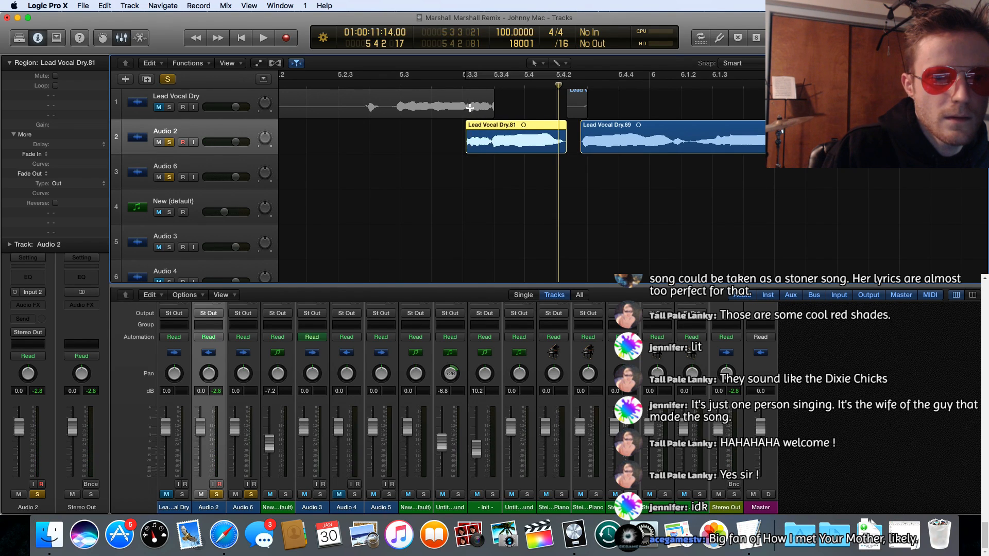
pyautogui.click(456, 82)
pyautogui.press('space')
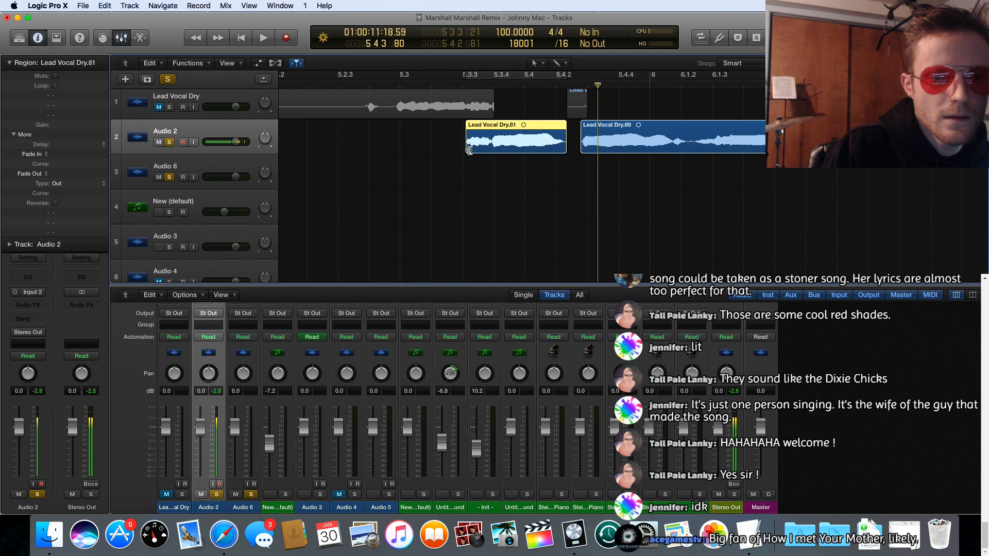
# Step: Extend the start of Lead Vocal Dry.81 back to 5 3 3 1 and replay it into the following phrase
pyautogui.moveTo(467, 149); pyautogui.dragTo(467, 149)
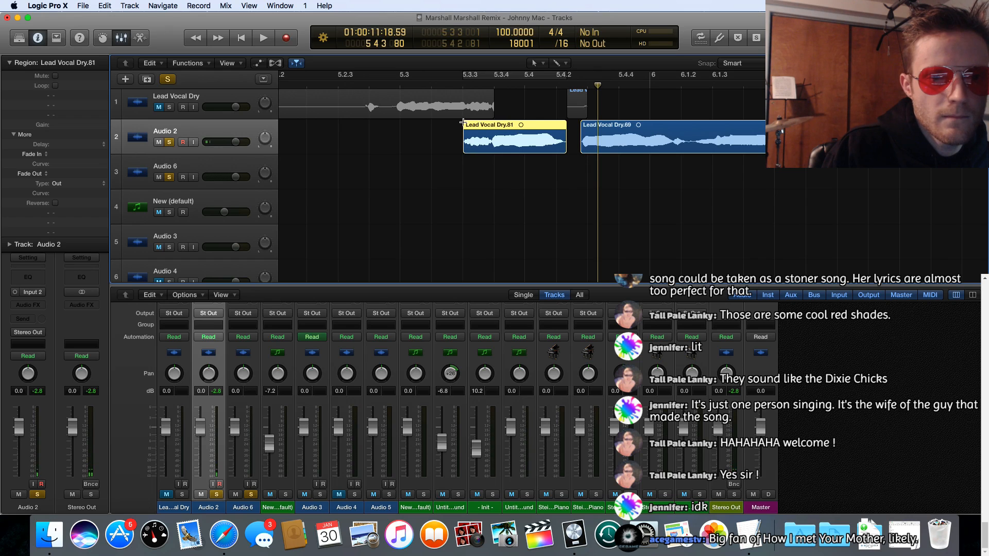
pyautogui.click(466, 80)
pyautogui.press('space')
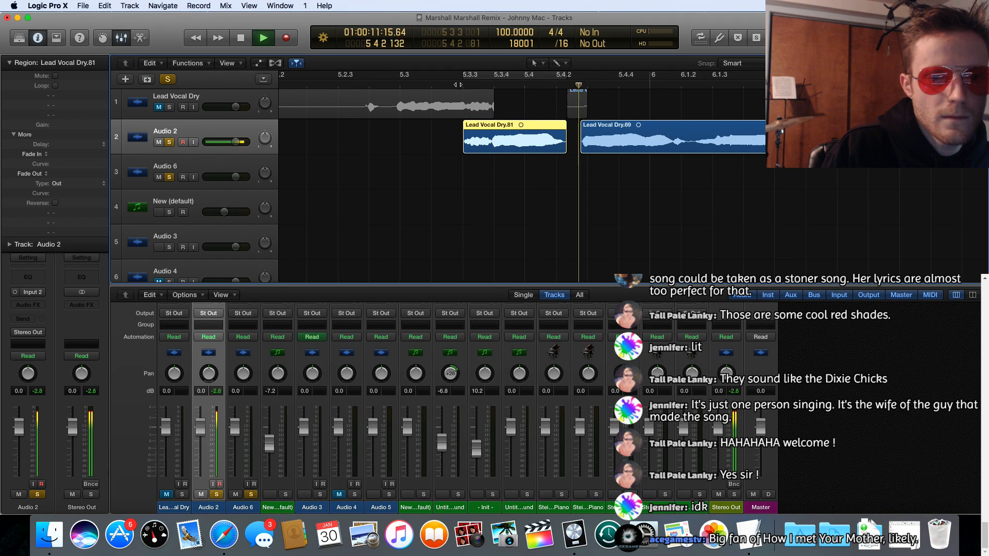
pyautogui.press('space')
# Step: Play Lead Vocal Dry.77 on Audio 2, extend its start back to 4 3 2 71, and replay it
pyautogui.hscroll(-5, 452, 189)
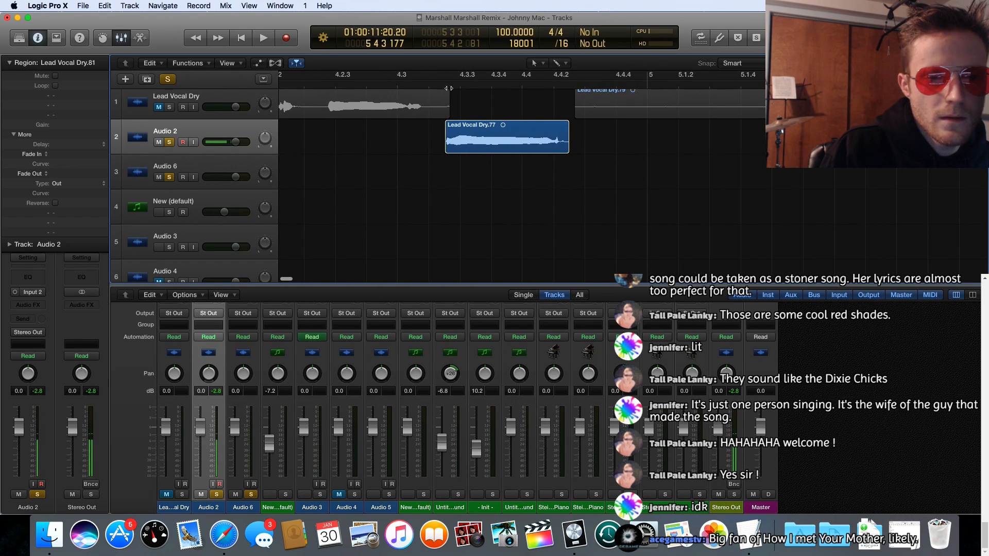
pyautogui.click(442, 85)
pyautogui.press('space')
pyautogui.press('space')
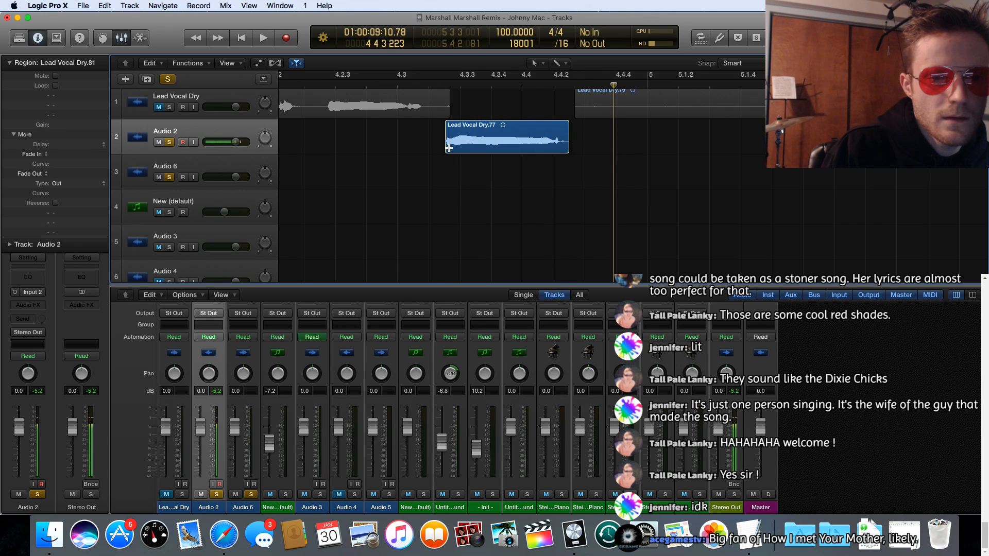
pyautogui.click(448, 149)
pyautogui.moveTo(448, 148); pyautogui.dragTo(439, 146)
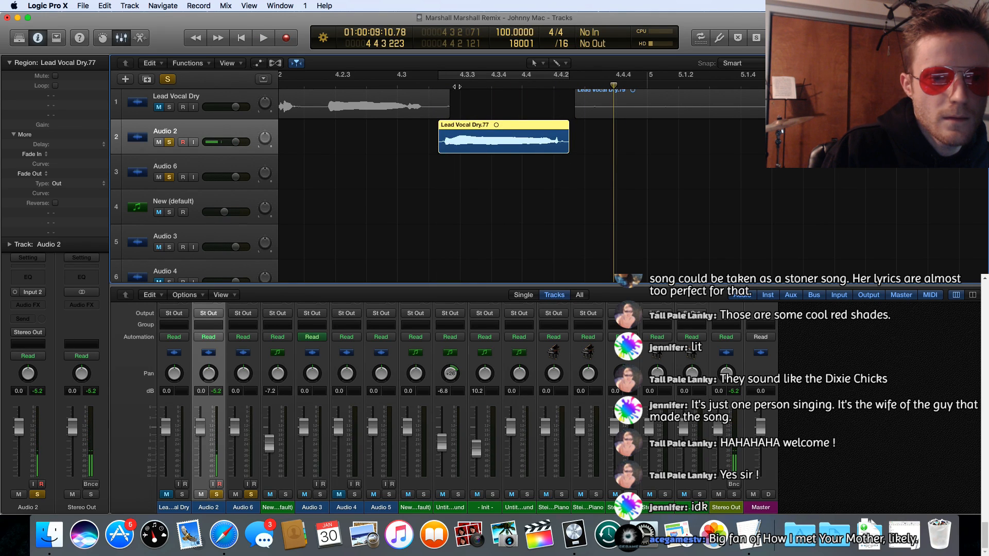
pyautogui.click(435, 85)
pyautogui.press('space')
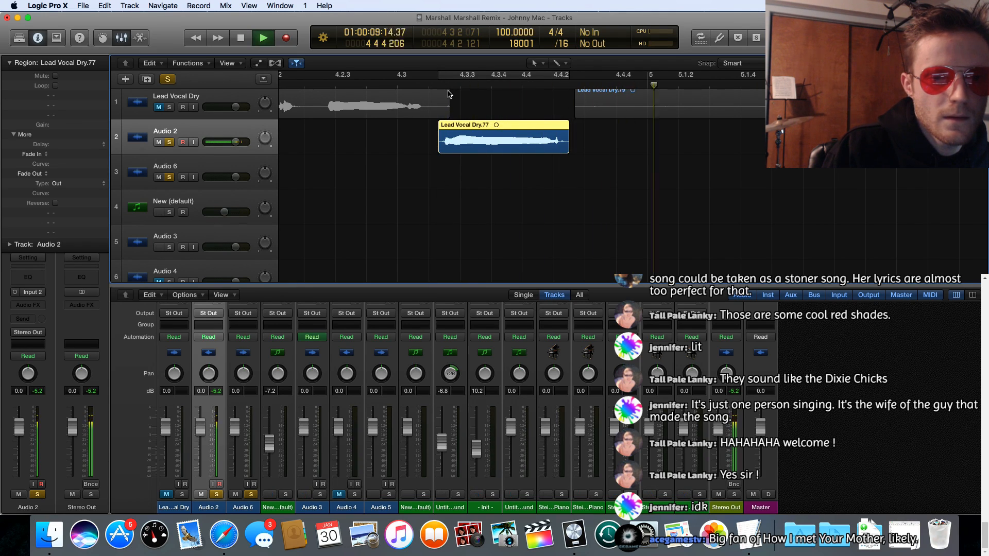
pyautogui.press('space')
# Step: Extend the end of Lead Vocal Dry.77 to 4 4 3 209, replay it, and trim the end back to where the word finishes
pyautogui.moveTo(565, 149); pyautogui.dragTo(612, 149)
pyautogui.click(436, 84)
pyautogui.press('space')
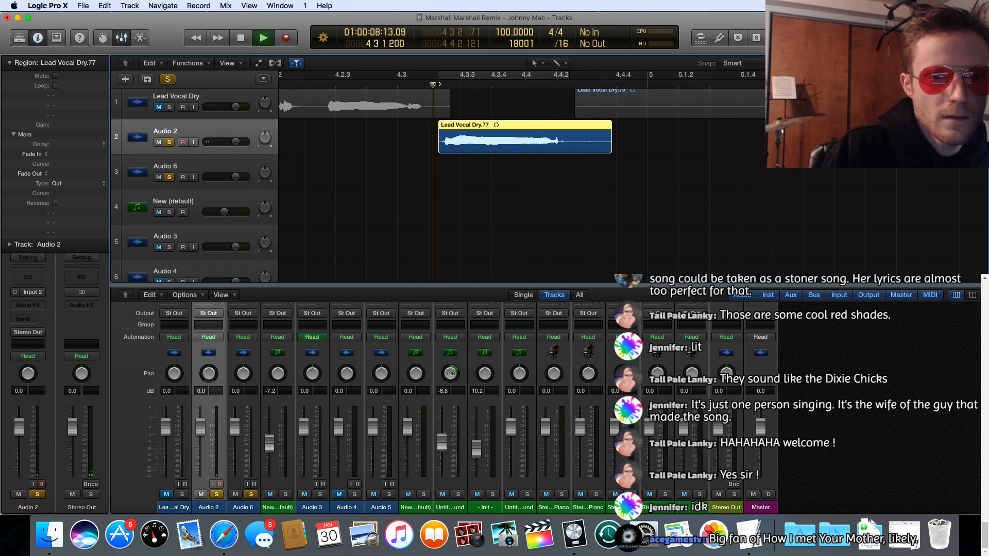
pyautogui.press('space')
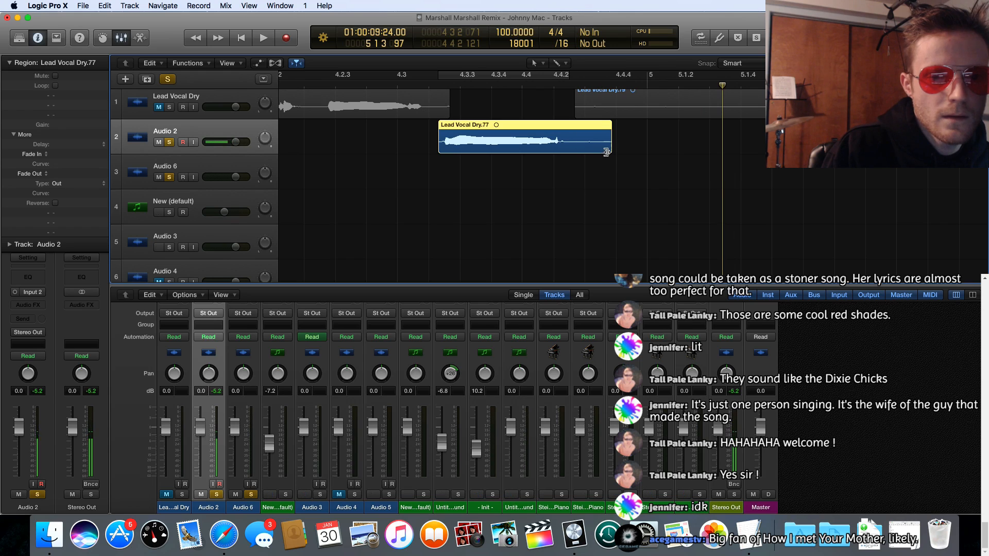
pyautogui.moveTo(608, 150); pyautogui.dragTo(435, 150)
# Step: Play the assembled vocal regions on Audio 2 and Audio 6 from about bar 5 to bar 13
pyautogui.hscroll(-5, 428, 146)
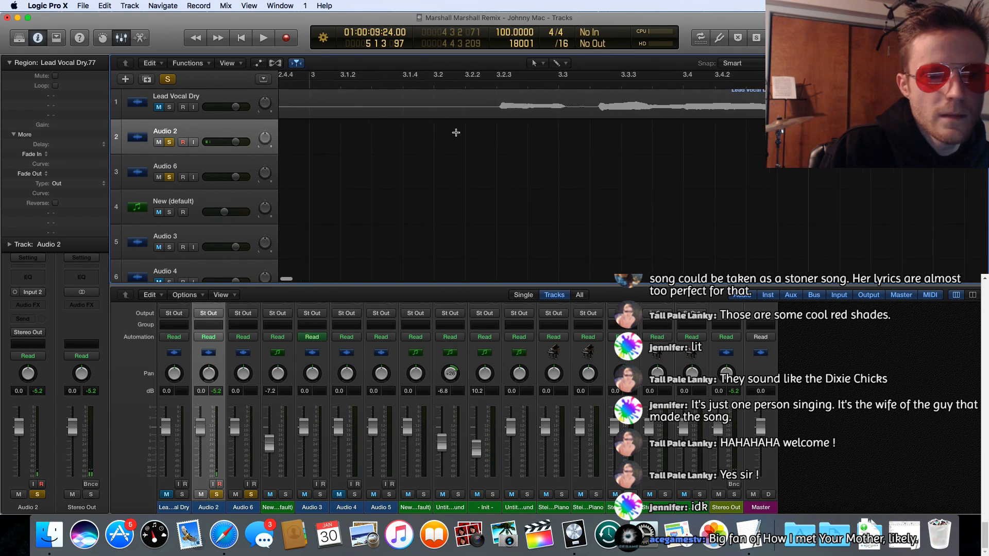
pyautogui.hscroll(5, 452, 132)
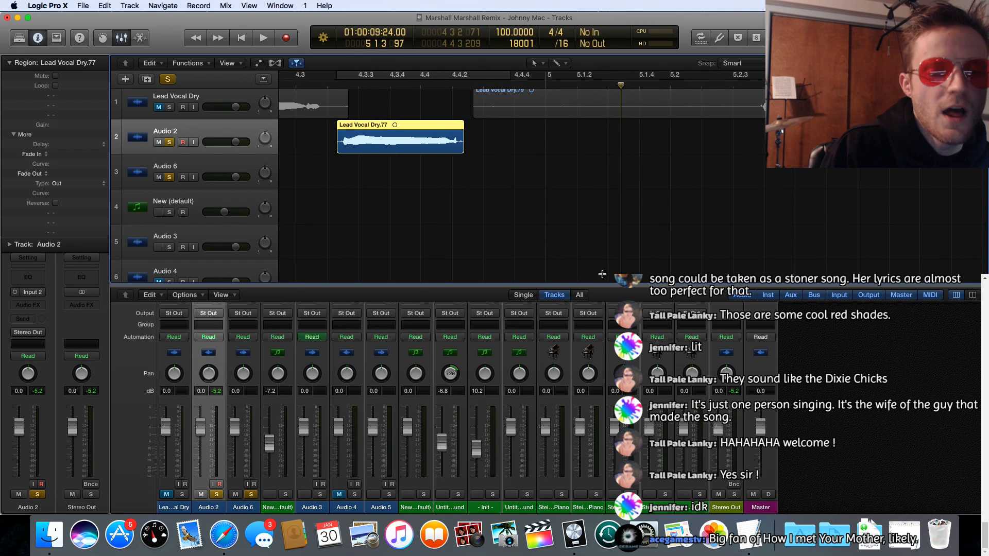
pyautogui.hscroll(4, 619, 106)
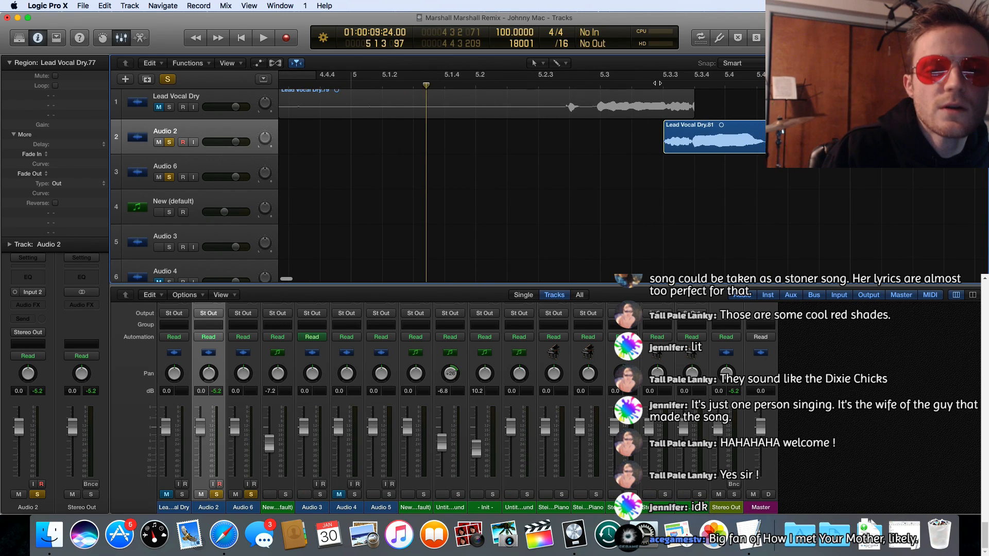
pyautogui.press('space')
pyautogui.hscroll(2, 650, 110)
pyautogui.hscroll(9, 650, 110)
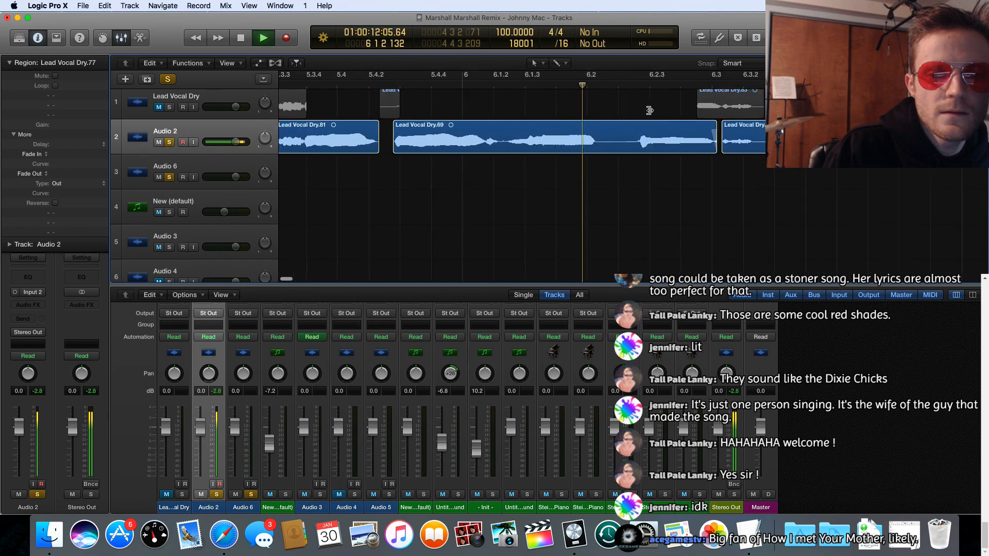
pyautogui.hscroll(10, 650, 111)
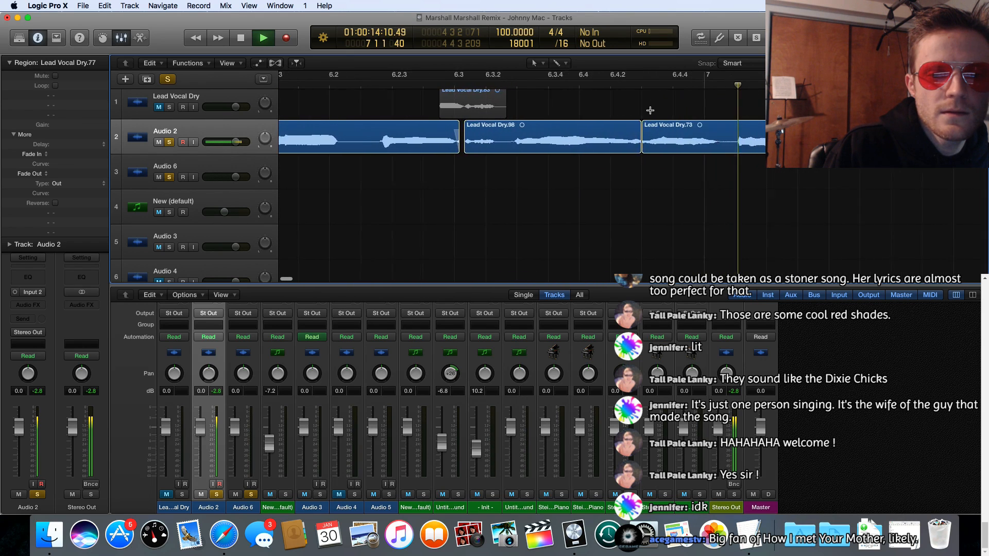
pyautogui.hscroll(7, 650, 110)
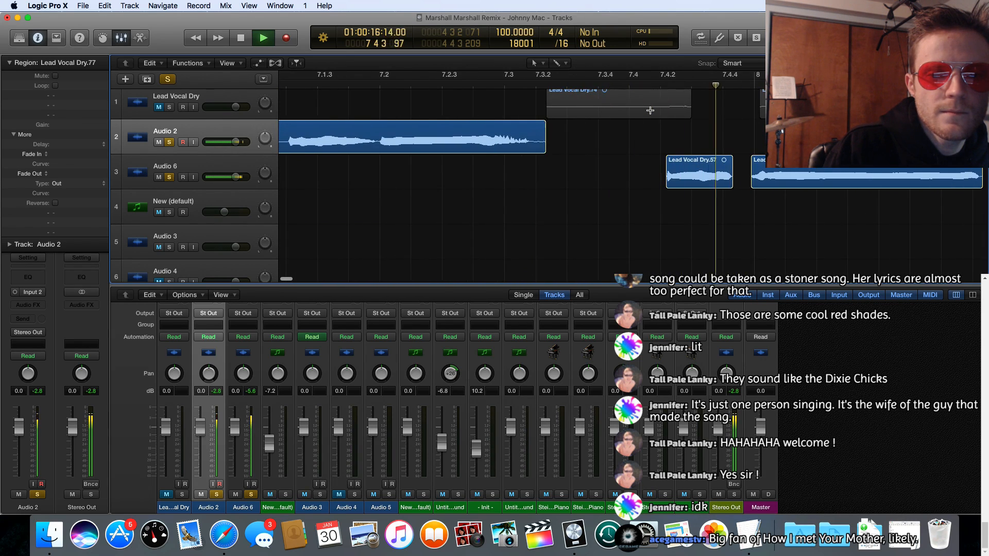
pyautogui.hscroll(7, 650, 110)
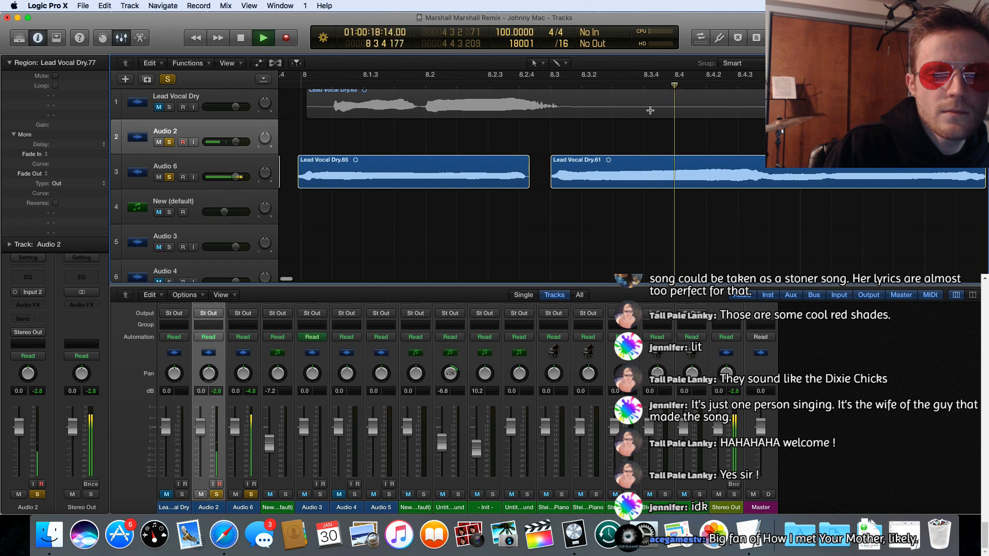
pyautogui.hscroll(12, 649, 110)
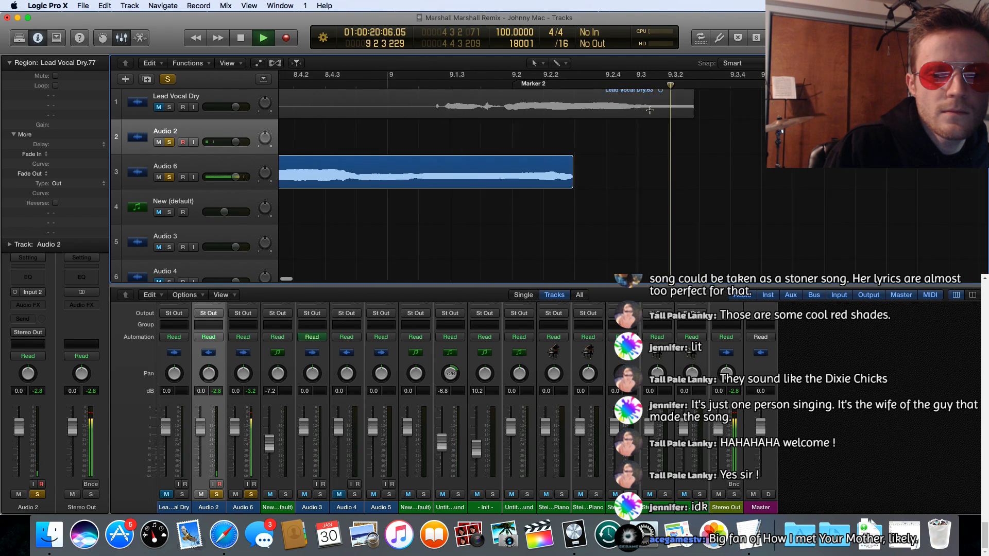
pyautogui.hscroll(4, 650, 110)
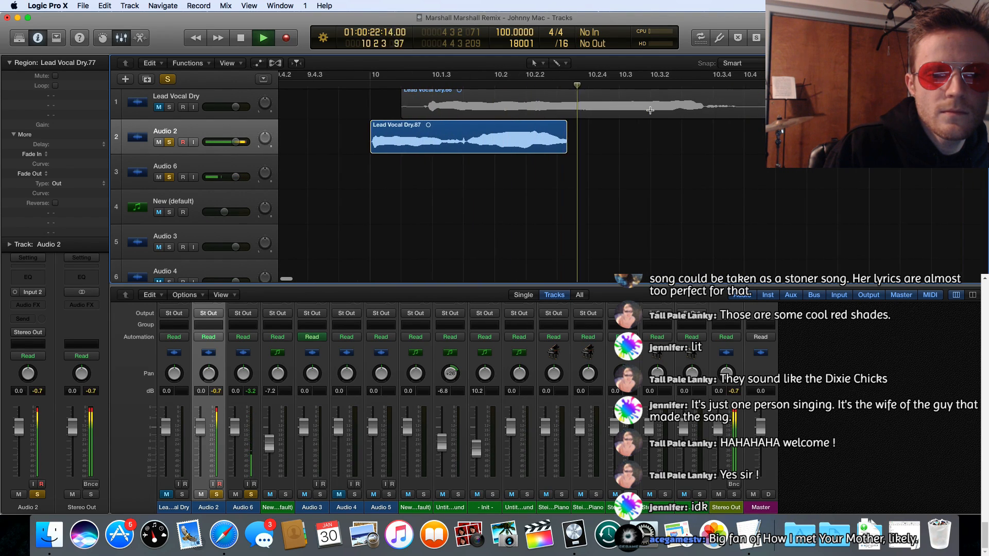
pyautogui.hscroll(10, 650, 111)
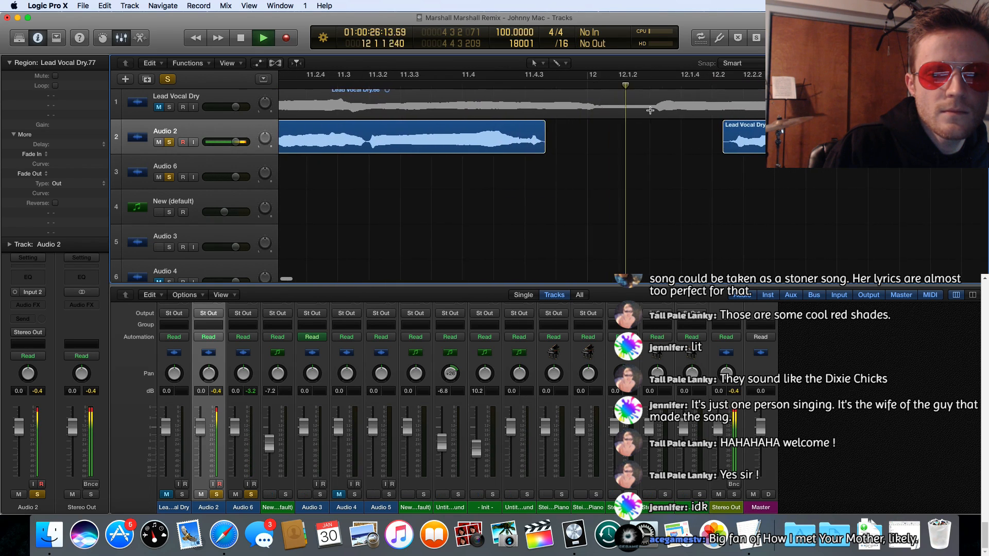
pyautogui.hscroll(4, 650, 110)
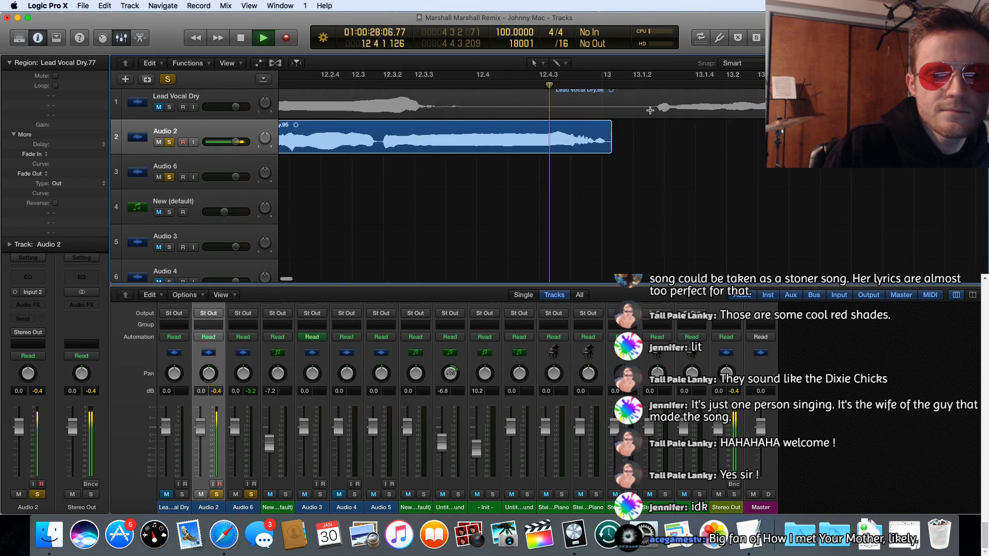
pyautogui.press('space')
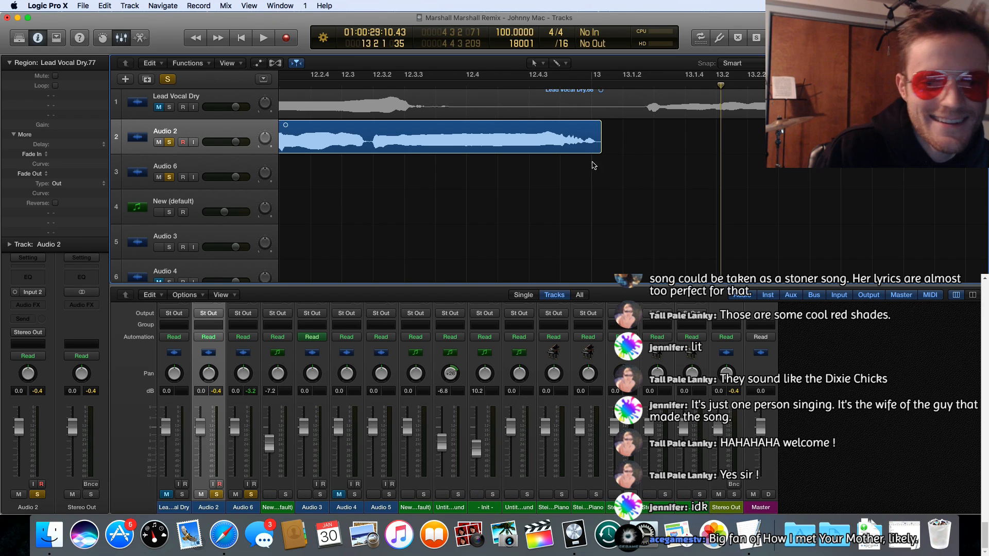
# Step: Examine the vocal regions on Audio 2 and Audio 6 from bar 13 back to bar 7
pyautogui.hscroll(-10, 594, 165)
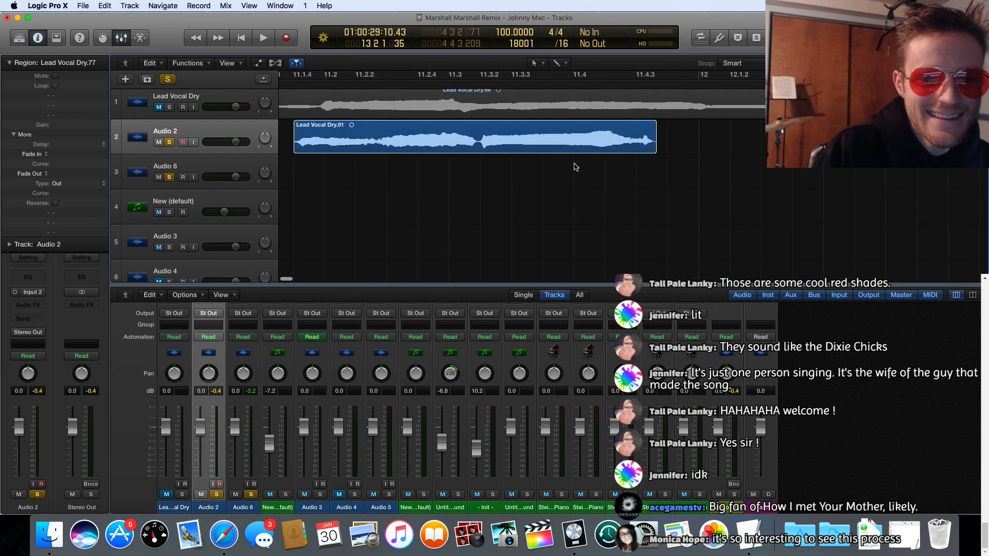
pyautogui.hscroll(5, 576, 167)
pyautogui.hscroll(-3, 575, 167)
pyautogui.scroll(-5, 600, 162)
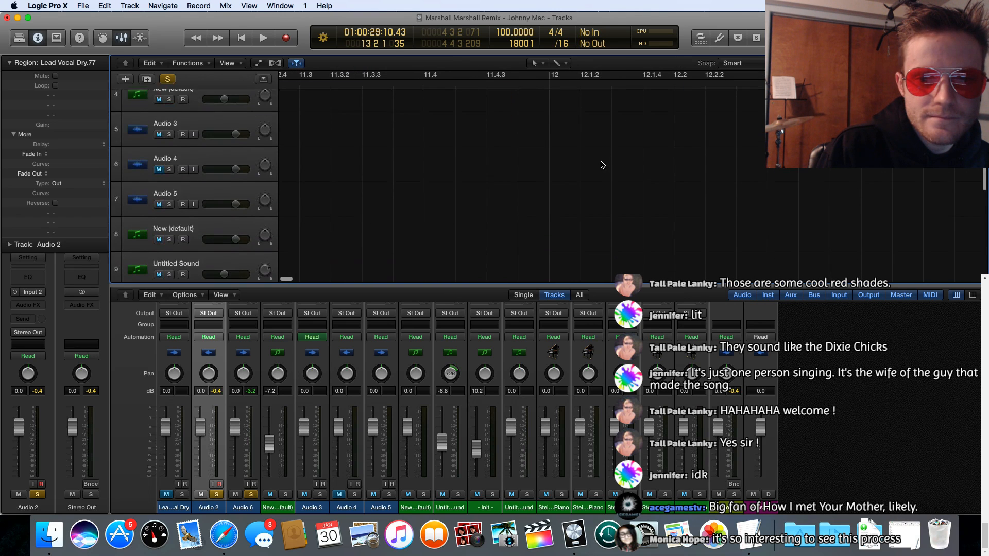
pyautogui.scroll(5, 602, 165)
pyautogui.hscroll(-6, 605, 165)
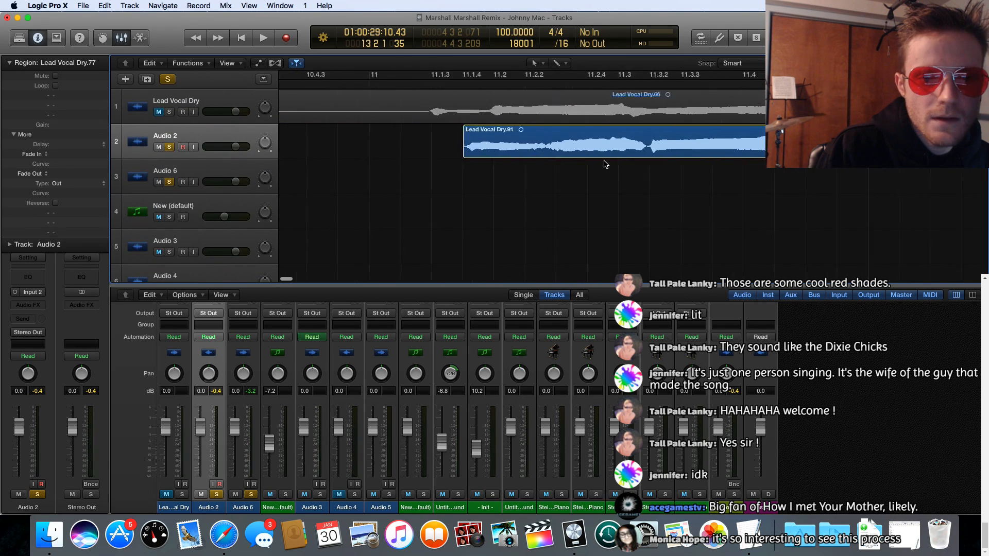
pyautogui.hscroll(-8, 606, 165)
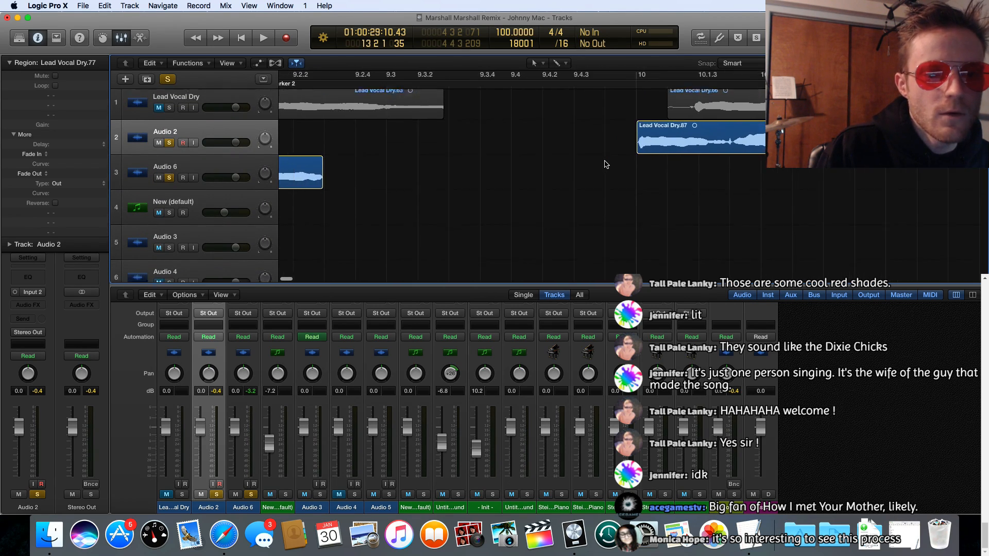
pyautogui.hscroll(-5, 606, 164)
pyautogui.scroll(1, 608, 165)
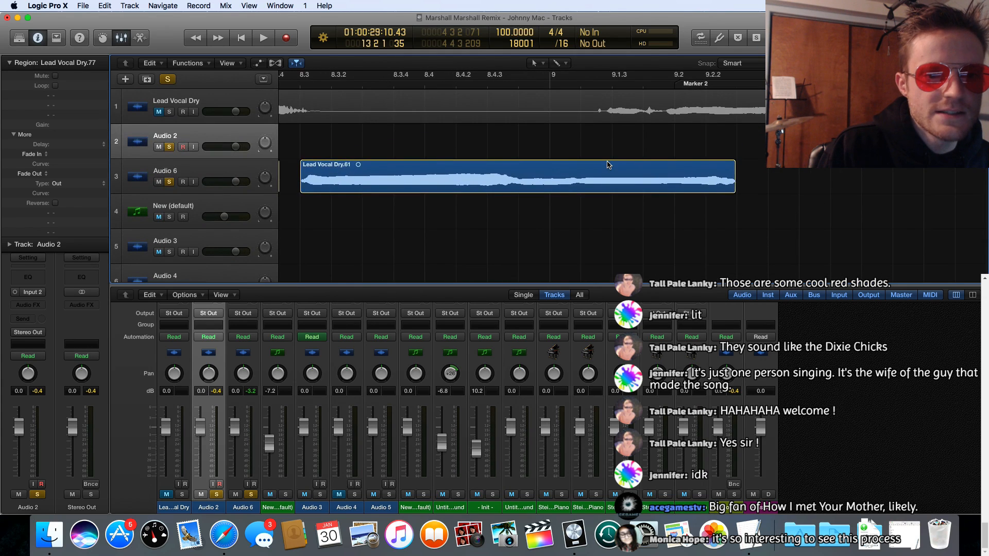
pyautogui.hscroll(-6, 607, 165)
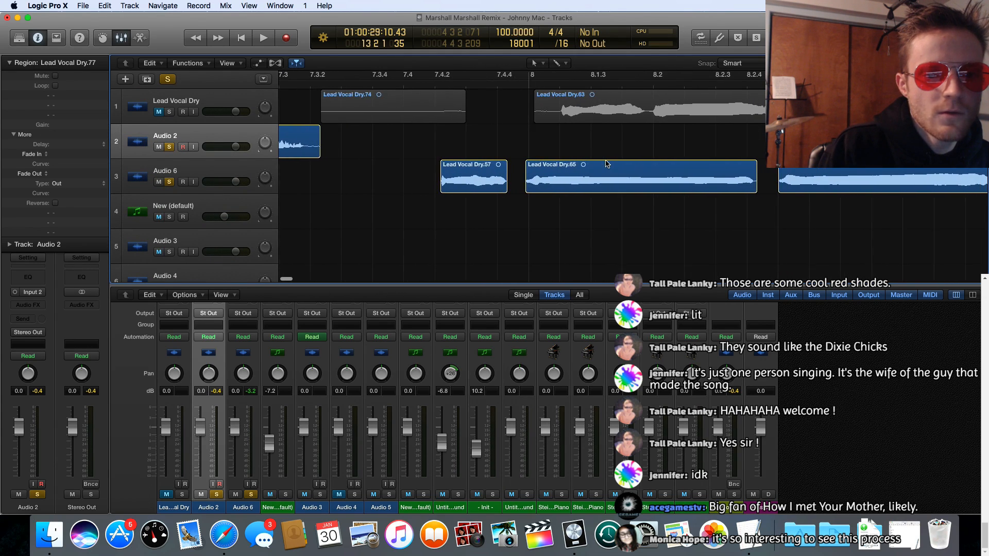
pyautogui.hscroll(2, 616, 159)
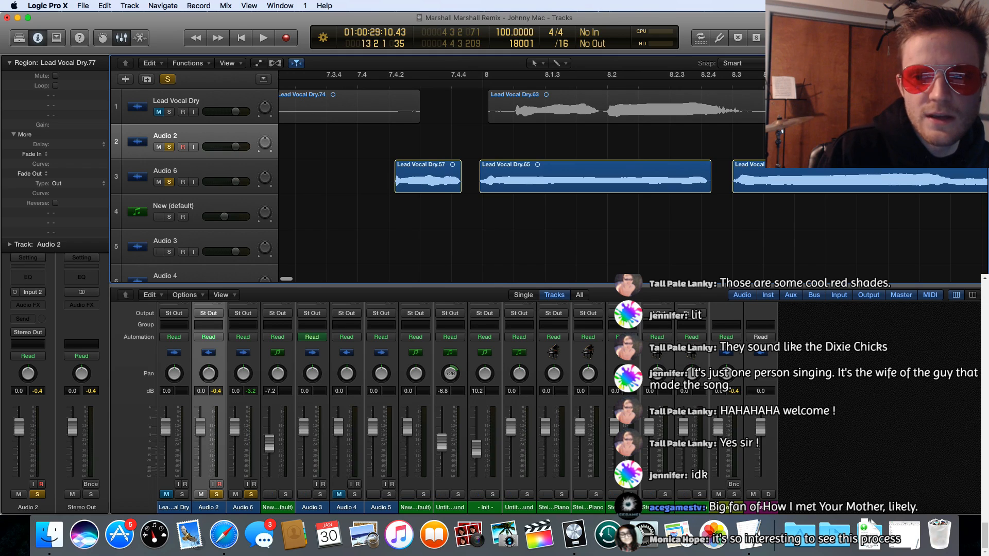
# Step: Replay the whole assembled lyric sequence from bar 5 to bar 13 in a zoomed-out arrangement
pyautogui.press('super+Left')
pyautogui.press('super+Left')
pyautogui.press('super+Left')
pyautogui.press('super+Left')
pyautogui.press('super+Left')
pyautogui.press('super+Left')
pyautogui.press('super+Left')
pyautogui.press('super+Left')
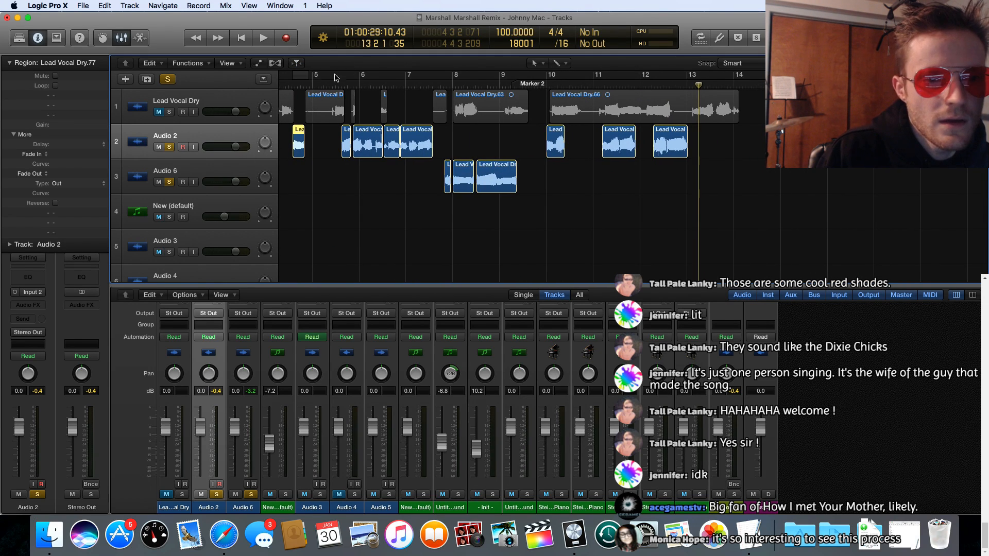
pyautogui.click(333, 83)
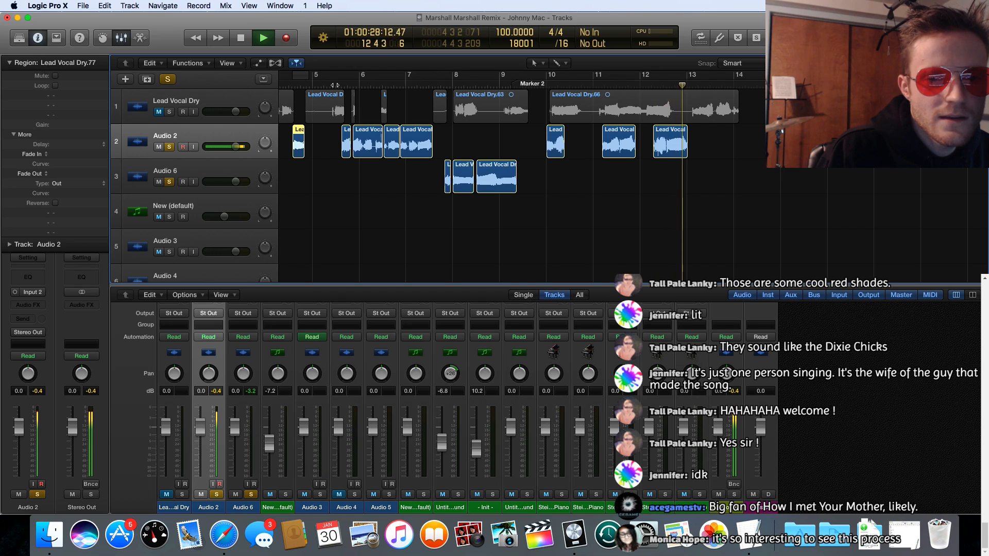
pyautogui.press('space')
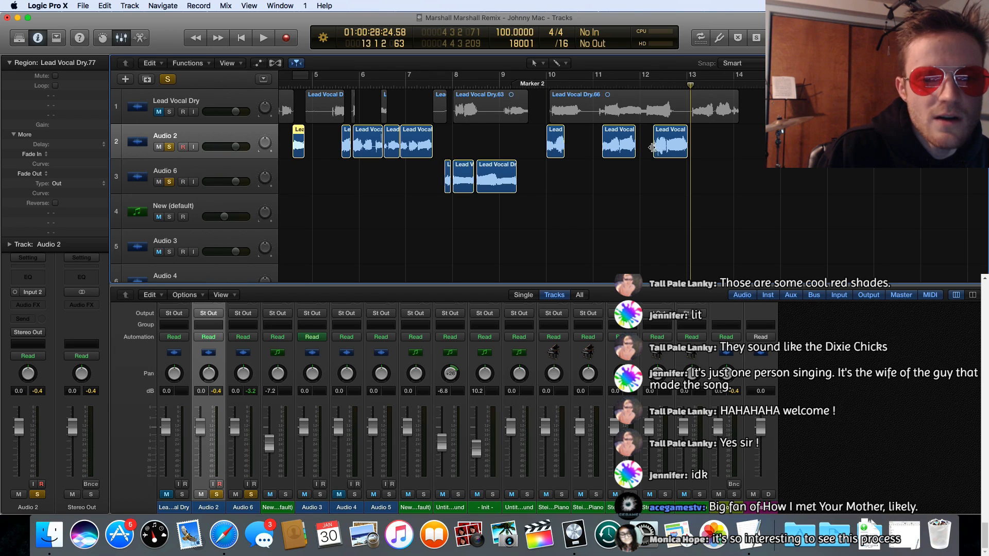
# Step: Add a new audio track with duplicate settings directly below Audio 6
pyautogui.hscroll(-4, 442, 144)
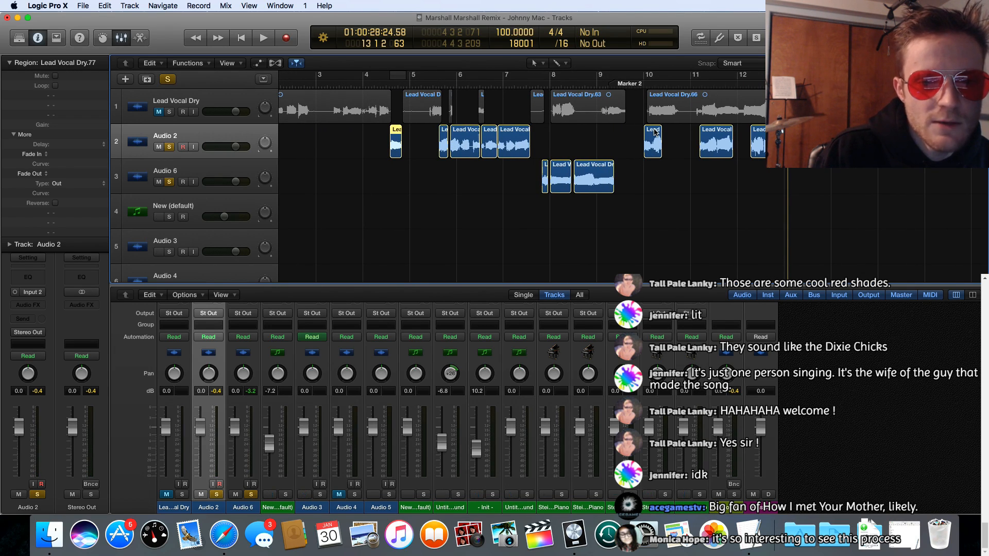
pyautogui.click(654, 133)
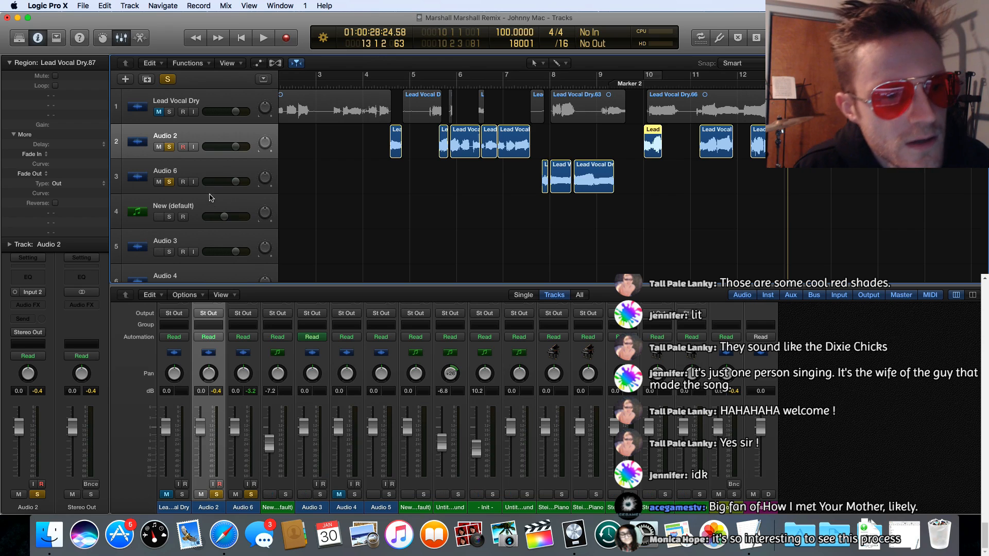
pyautogui.click(229, 175)
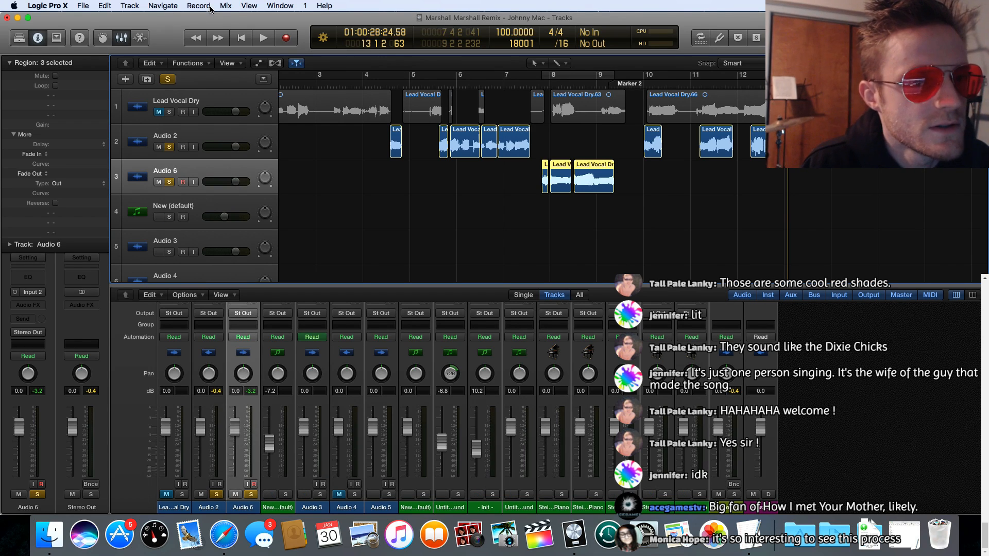
pyautogui.click(138, 6)
pyautogui.click(138, 7)
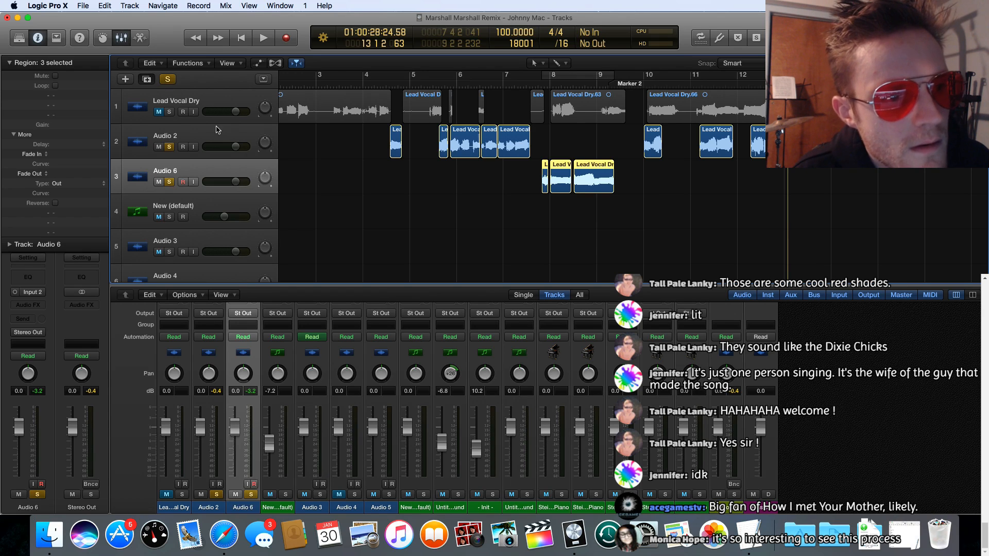
pyautogui.click(145, 81)
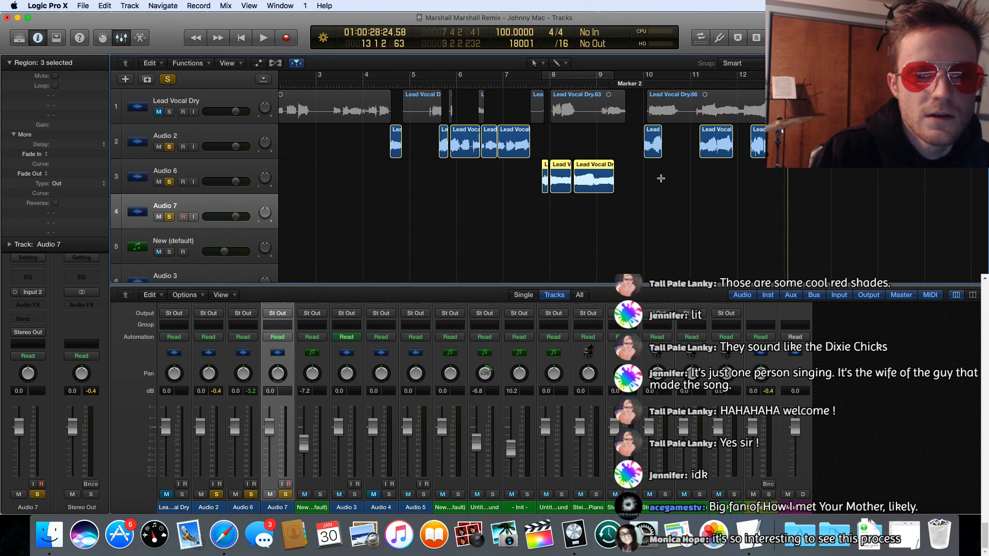
# Step: Play the phrase at bar 10 and copy its region from Audio 2 to Audio 7 at the same position
pyautogui.hscroll(-3, 660, 178)
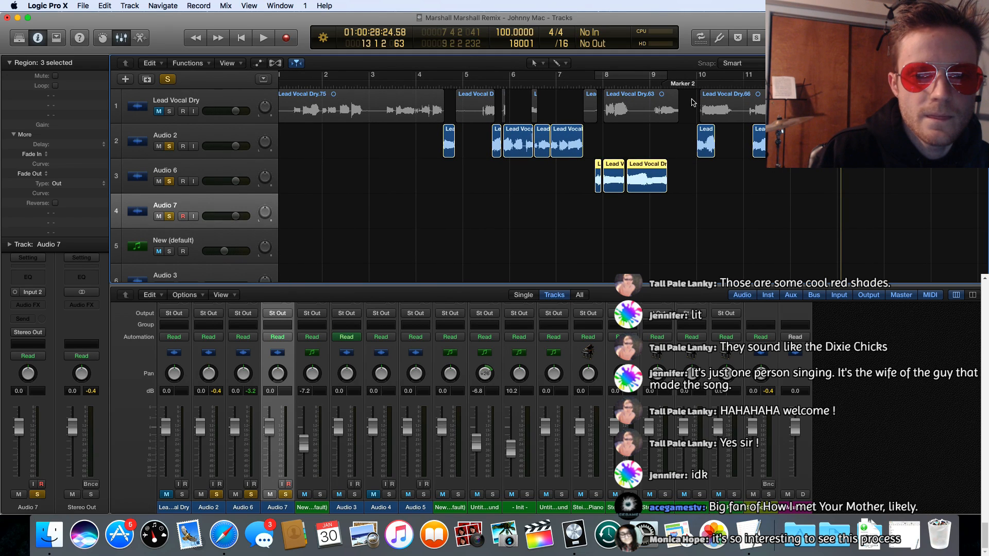
pyautogui.click(695, 85)
pyautogui.press('space')
pyautogui.scroll(-1, 695, 87)
pyautogui.hscroll(1, 705, 155)
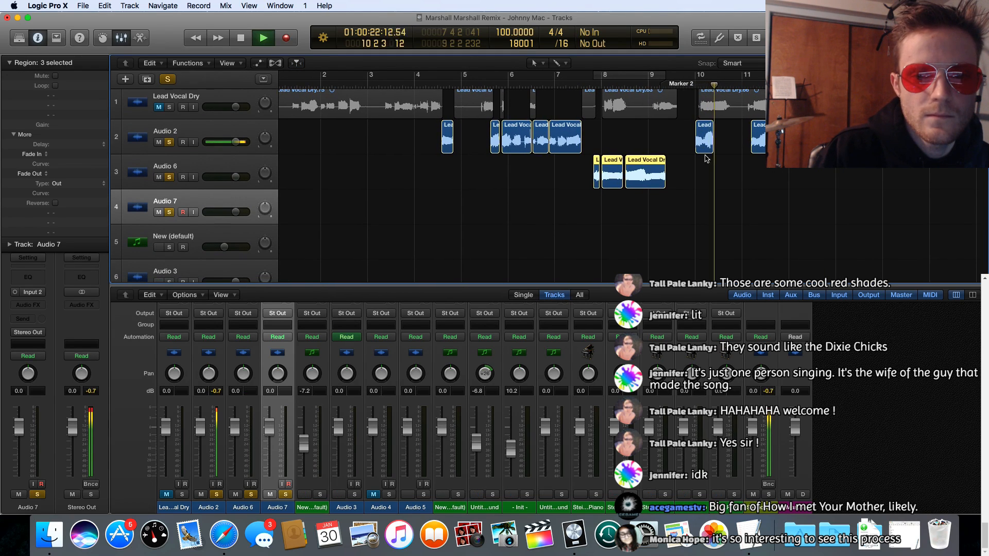
pyautogui.press('space')
pyautogui.moveTo(699, 129); pyautogui.dragTo(707, 202)
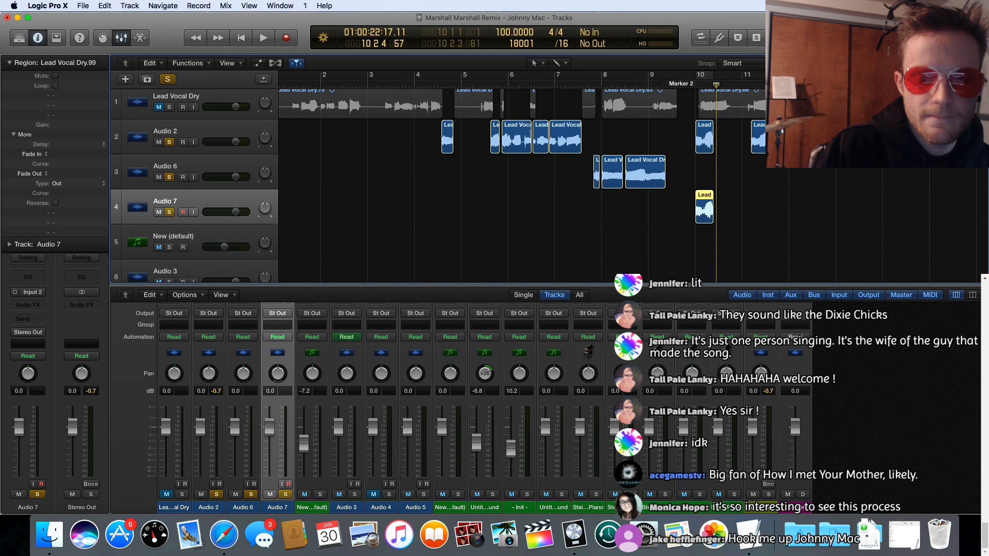
# Step: Copy Audio 2's bar 11 phrase to 10 2 4 on Audio 7, its bar 12 phrase to 11 4 2, and the bar 10 phrase to 11 2 1
pyautogui.moveTo(705, 206); pyautogui.dragTo(736, 212)
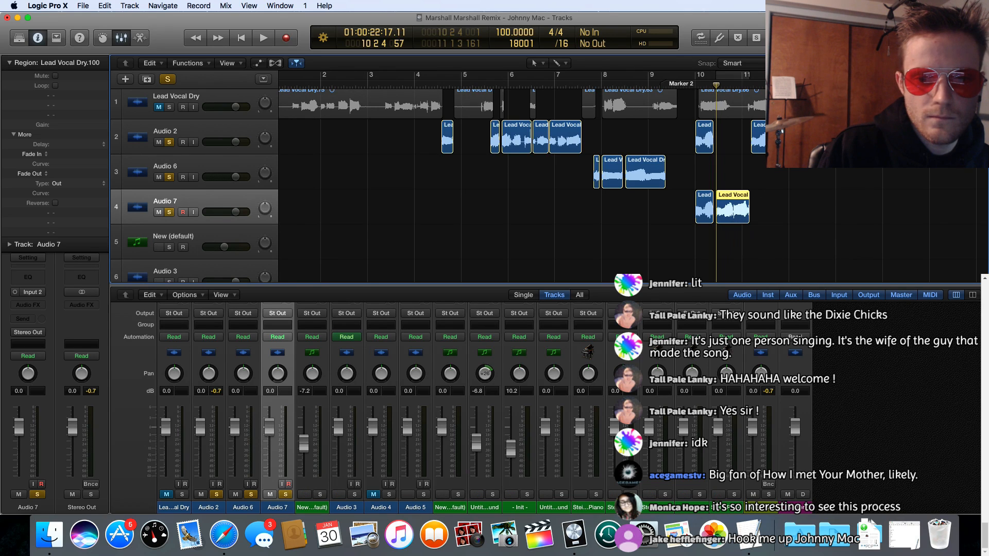
pyautogui.moveTo(801, 139); pyautogui.dragTo(800, 211)
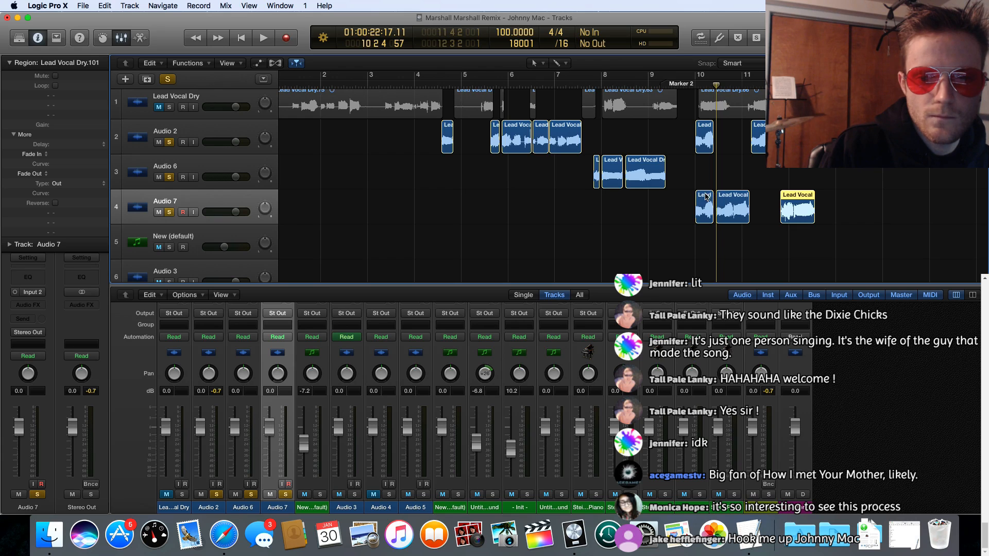
pyautogui.moveTo(706, 196); pyautogui.dragTo(763, 196)
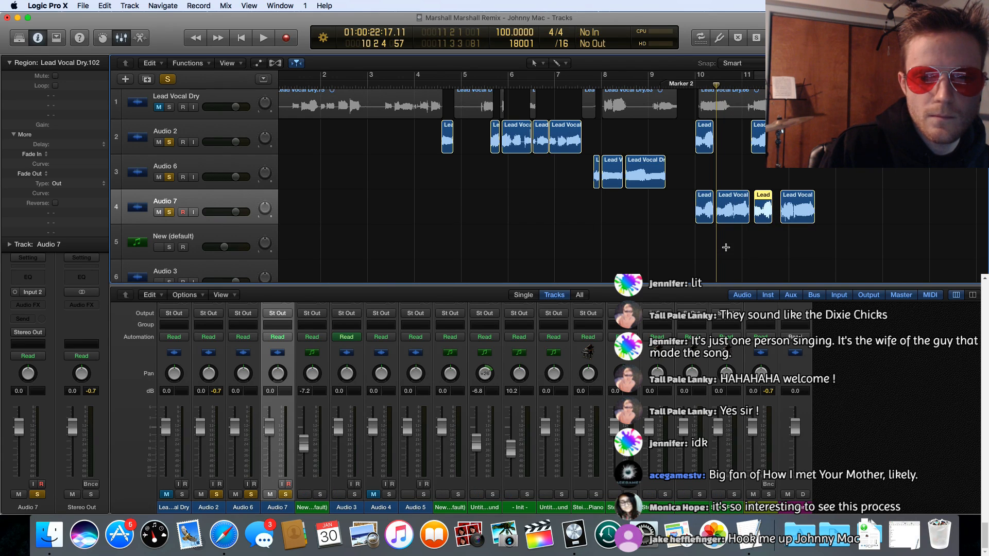
# Step: Return the playhead to bar 10 and solo only Audio 7, turning solo off on Audio 6 and Audio 2
pyautogui.press('space')
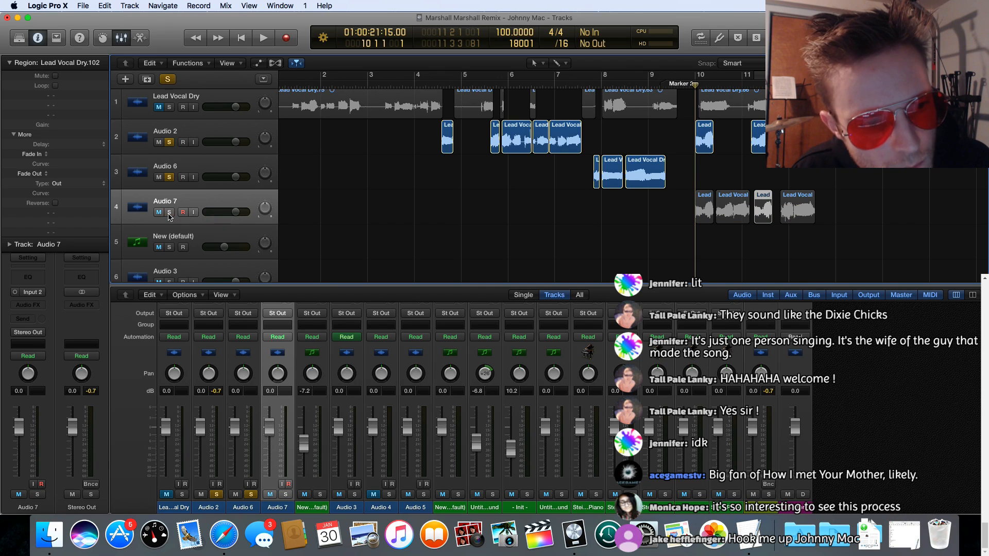
pyautogui.click(170, 177)
pyautogui.click(168, 142)
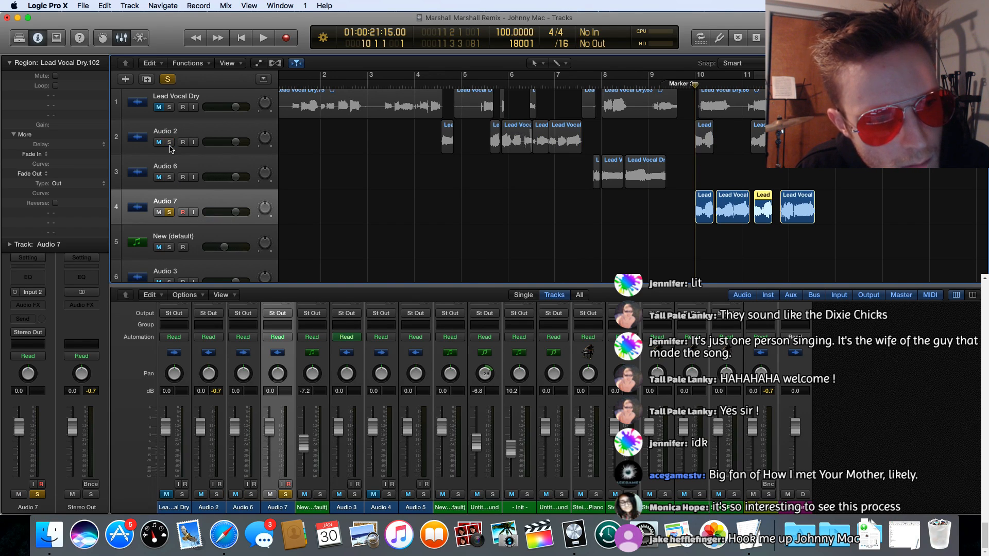
# Step: Play Audio 7's four phrases from bar 10 and move the last three earlier so all four regions sit back to back
pyautogui.press('space')
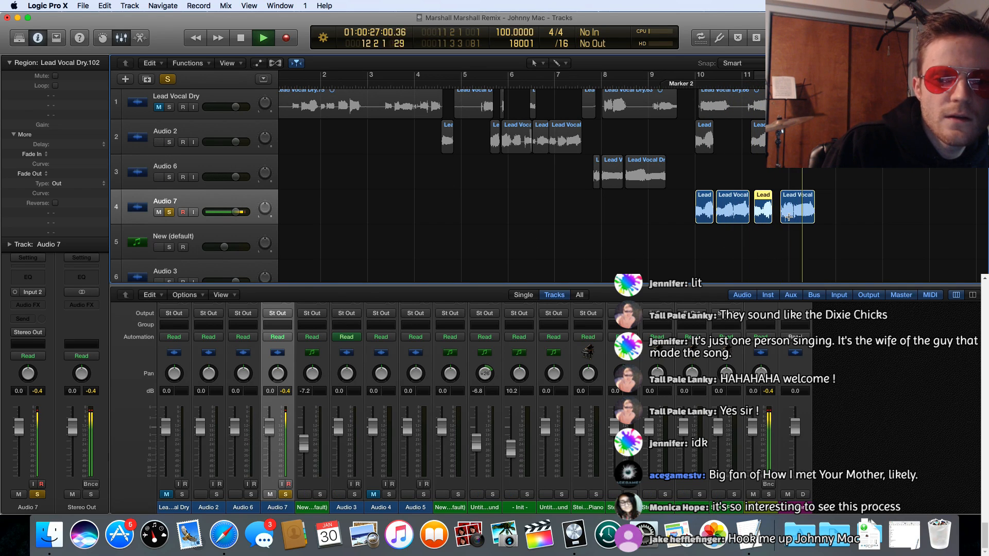
pyautogui.press('space')
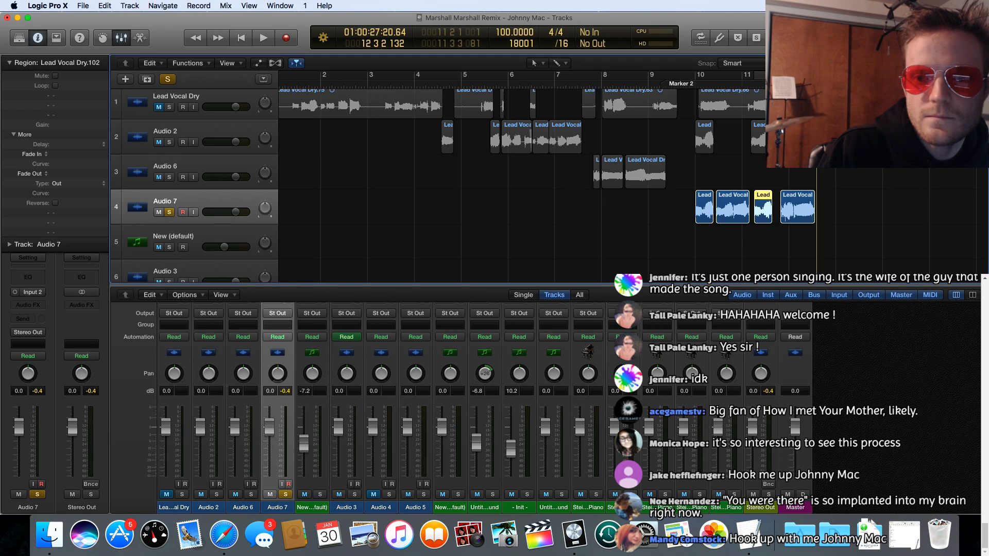
pyautogui.scroll(5, 679, 201)
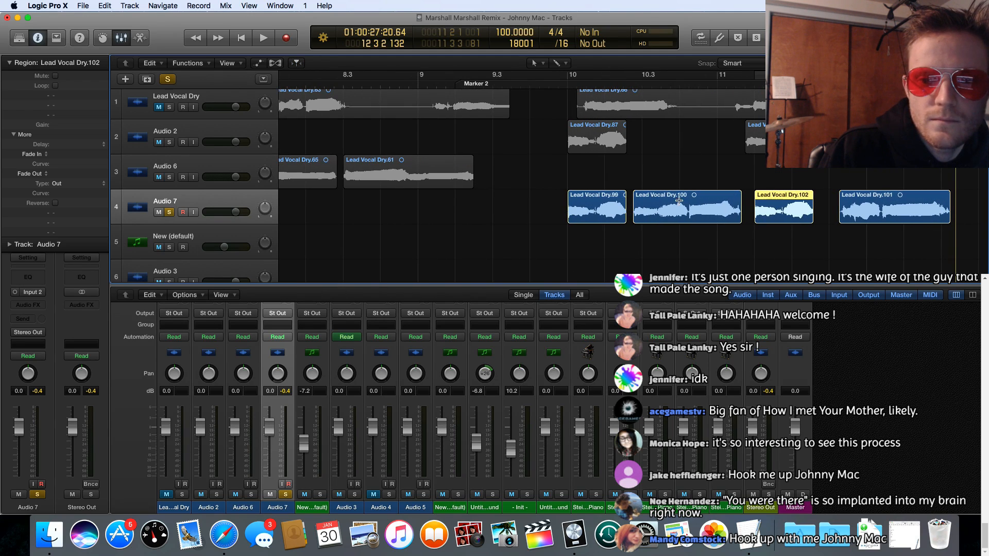
pyautogui.moveTo(666, 196); pyautogui.dragTo(659, 195)
pyautogui.moveTo(769, 196); pyautogui.dragTo(751, 195)
pyautogui.moveTo(848, 196); pyautogui.dragTo(804, 198)
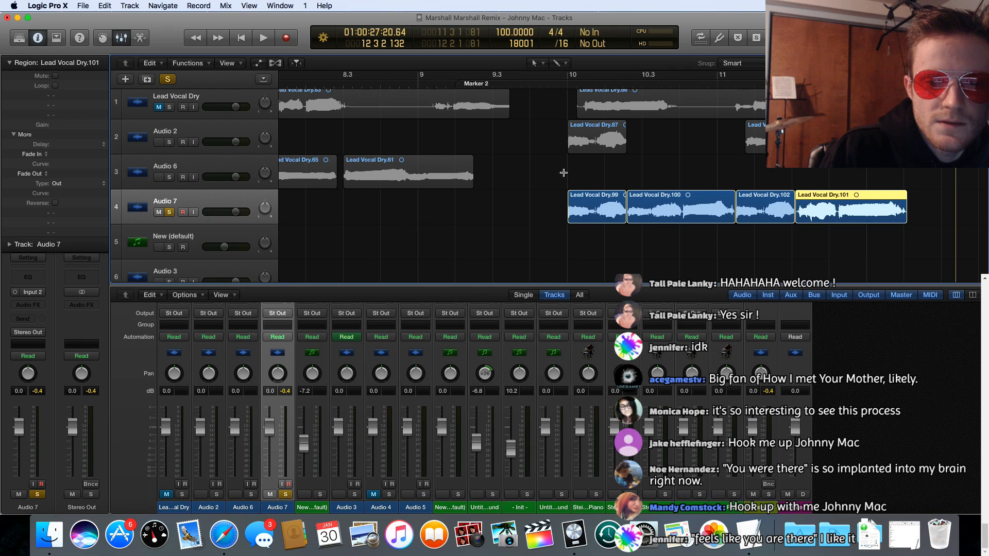
# Step: Play the tightened phrase sequence on Audio 7 from bar 10 twice to check its timing
pyautogui.press('space')
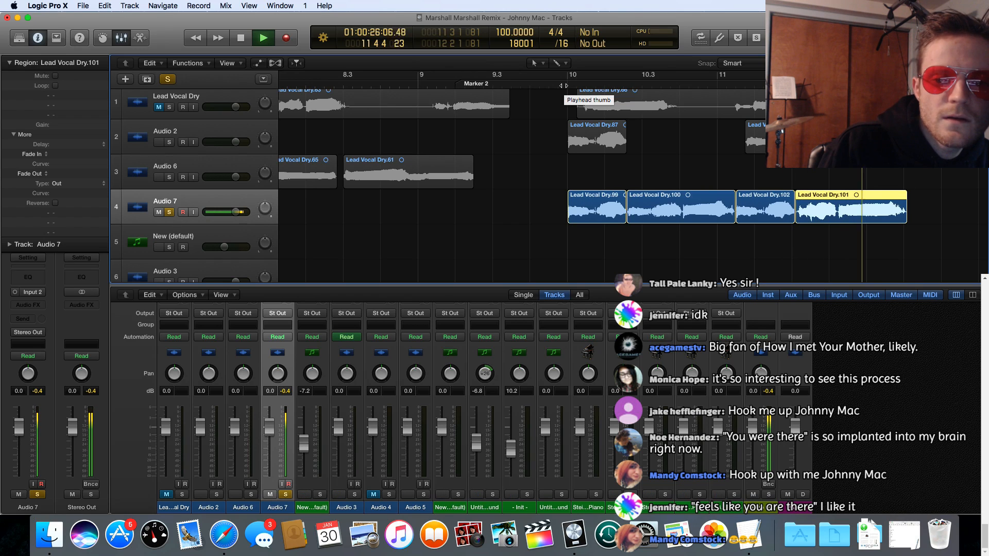
pyautogui.click(566, 84)
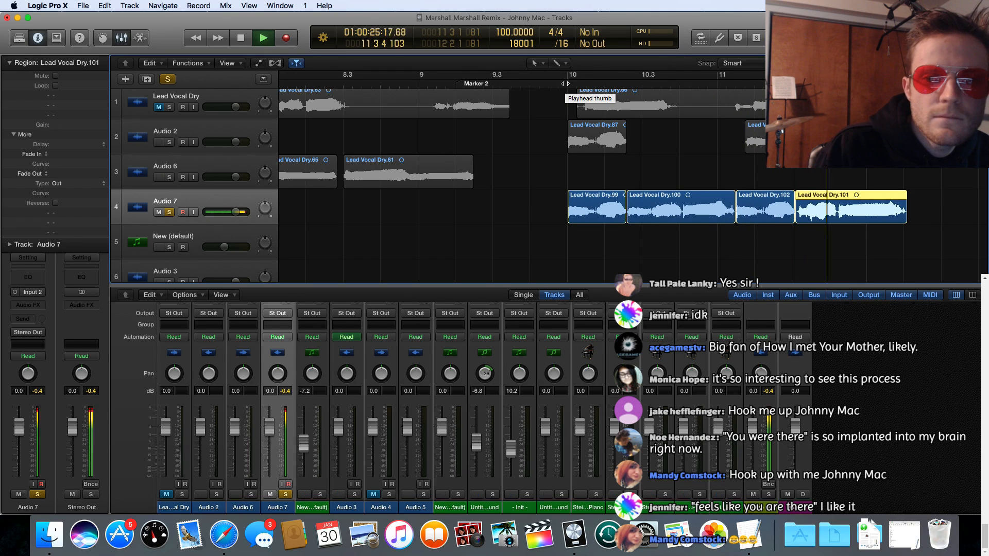
pyautogui.press('space')
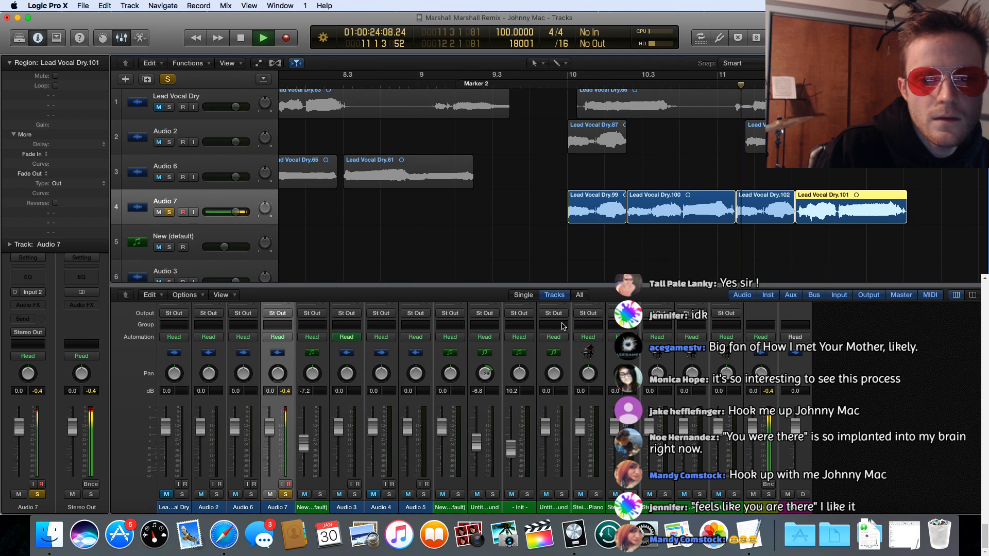
pyautogui.hscroll(3, 755, 191)
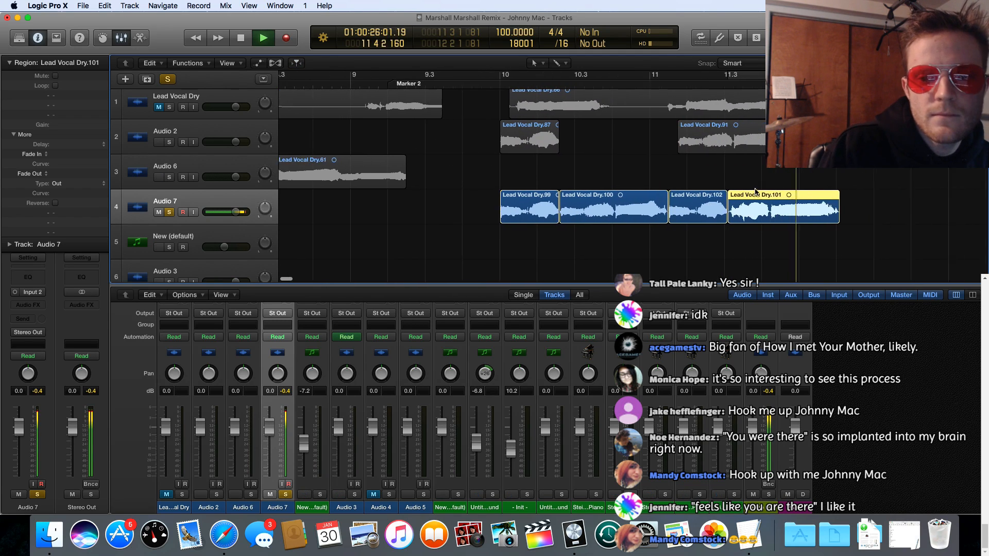
pyautogui.hscroll(4, 755, 191)
pyautogui.hscroll(-3, 754, 188)
pyautogui.press('space')
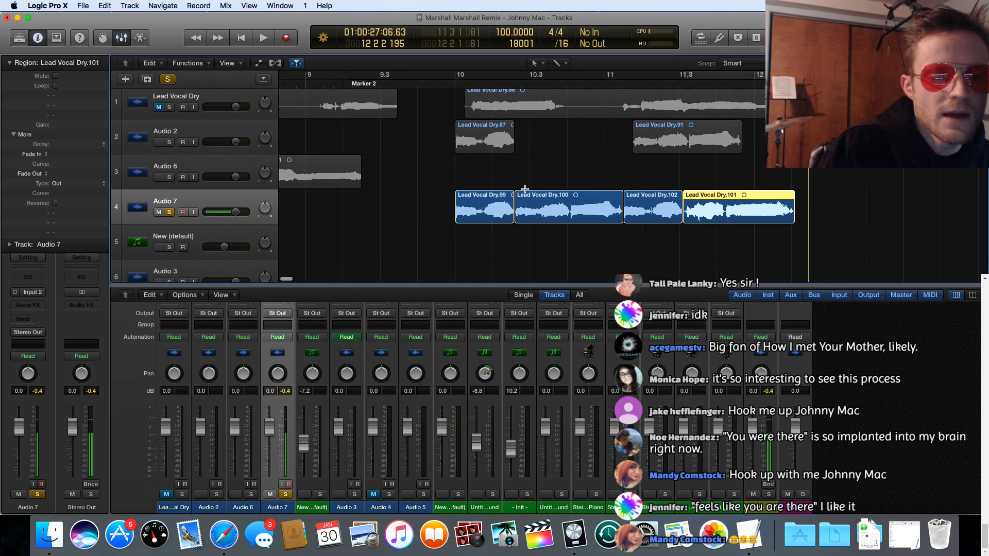
# Step: Move the short first region on Audio 6 slightly earlier, to 7 4 1
pyautogui.hscroll(-15, 524, 189)
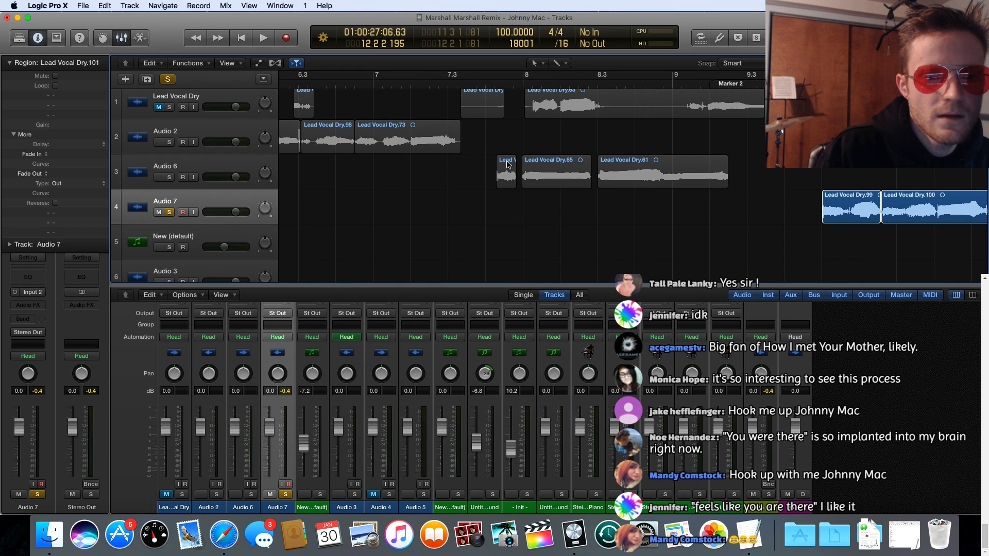
pyautogui.moveTo(507, 164)
pyautogui.mouseDown()
pyautogui.moveTo(498, 202)
pyautogui.moveTo(498, 172)
pyautogui.mouseUp()
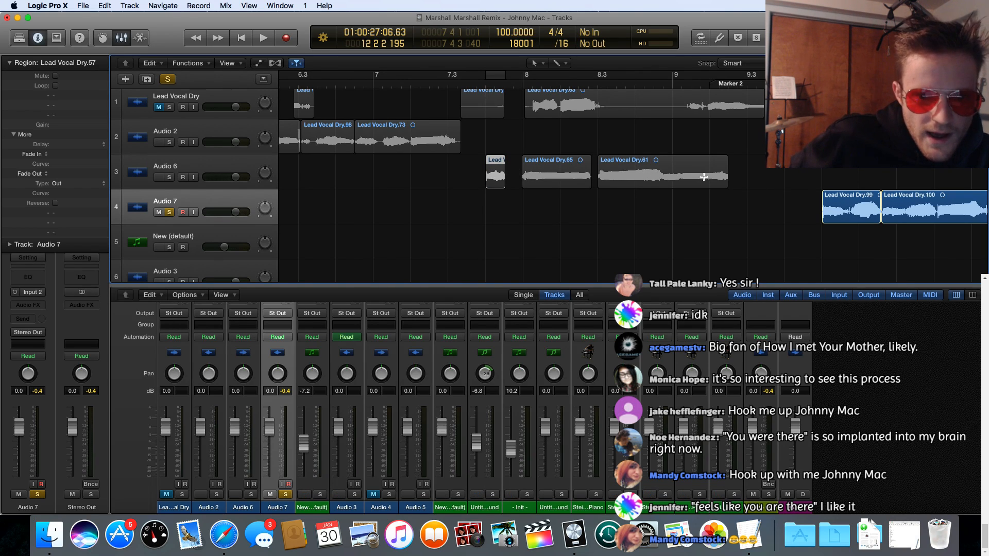
pyautogui.hscroll(10, 722, 176)
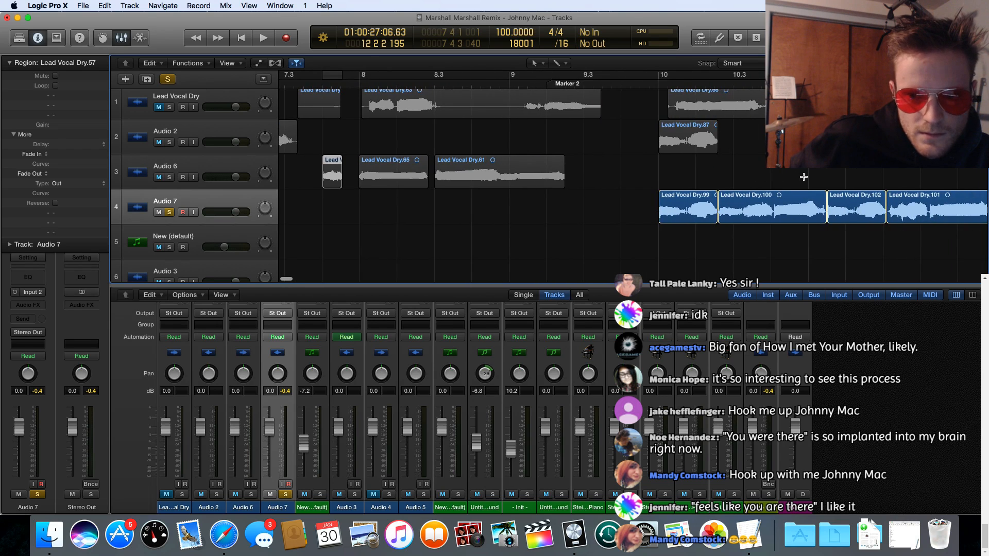
# Step: Solo Audio 2 as well and play its phrases from the region just before bar 6 through bar 7
pyautogui.hscroll(-10, 796, 175)
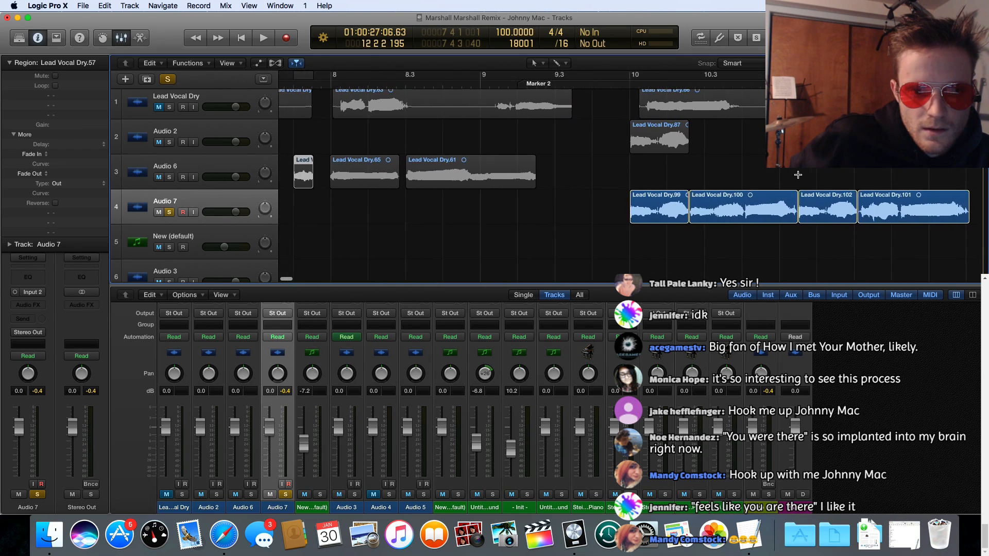
pyautogui.hscroll(-1, 792, 175)
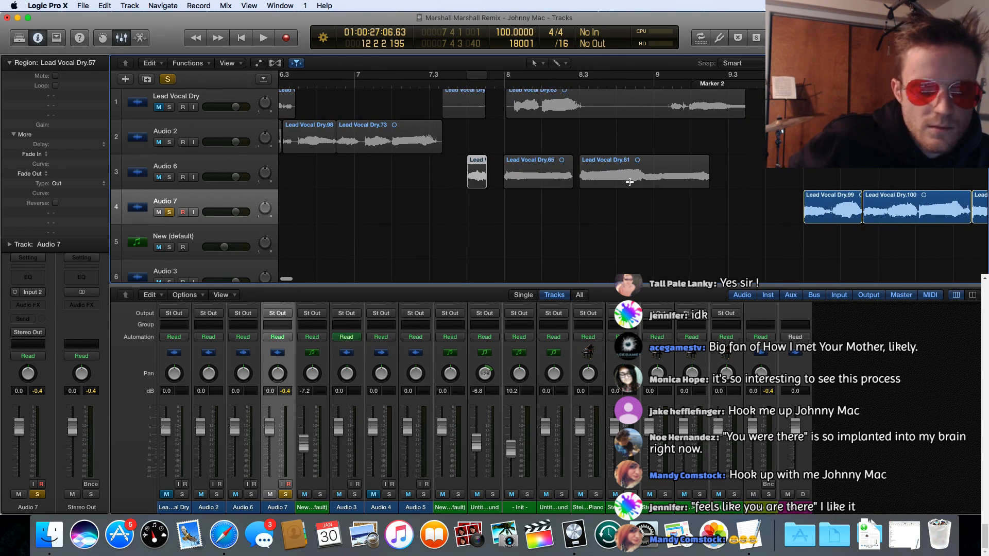
pyautogui.hscroll(-15, 629, 182)
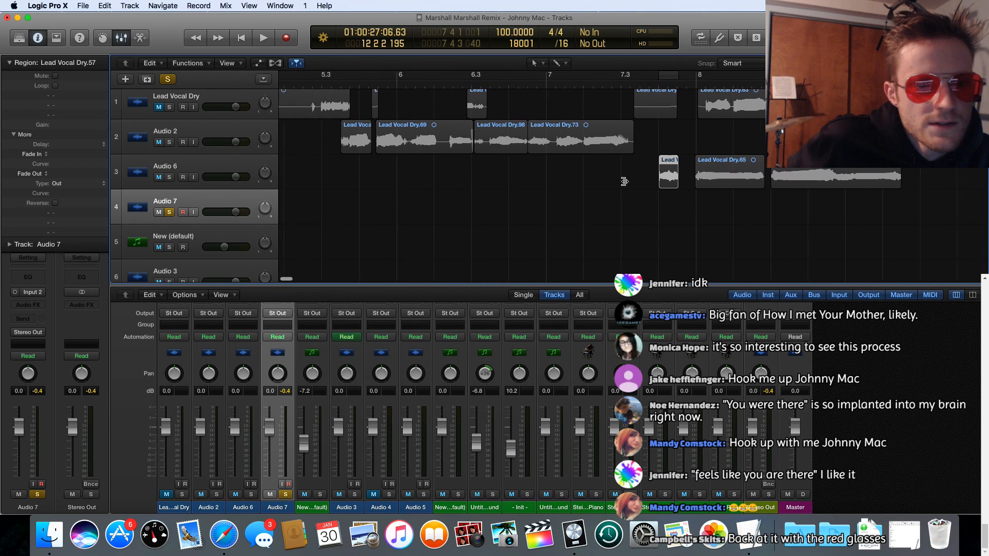
pyautogui.hscroll(-1, 624, 182)
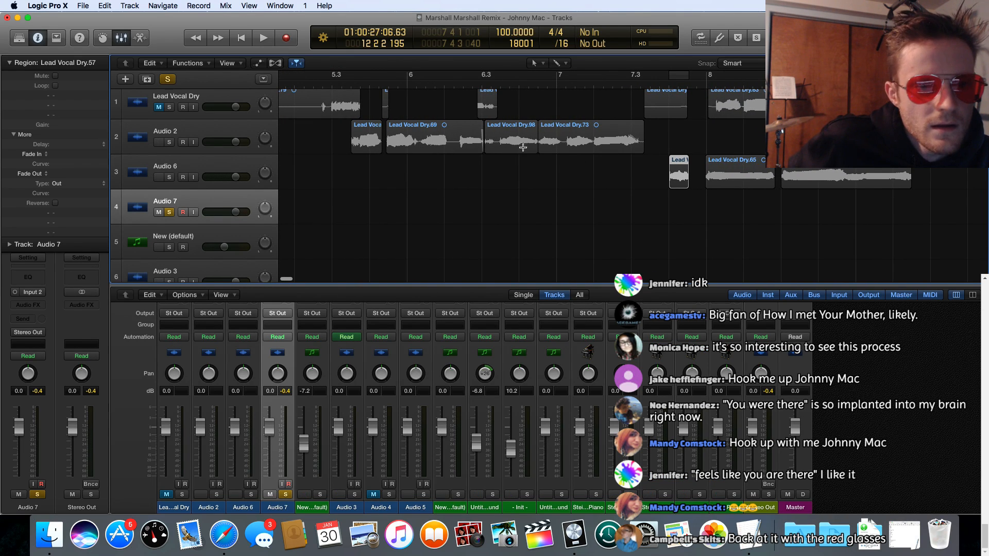
pyautogui.hscroll(2, 392, 142)
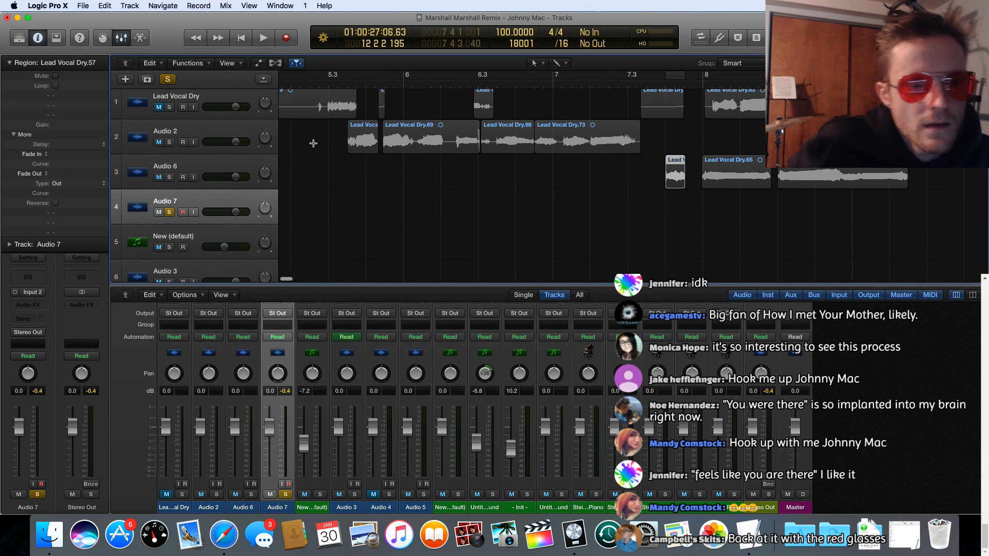
pyautogui.click(169, 143)
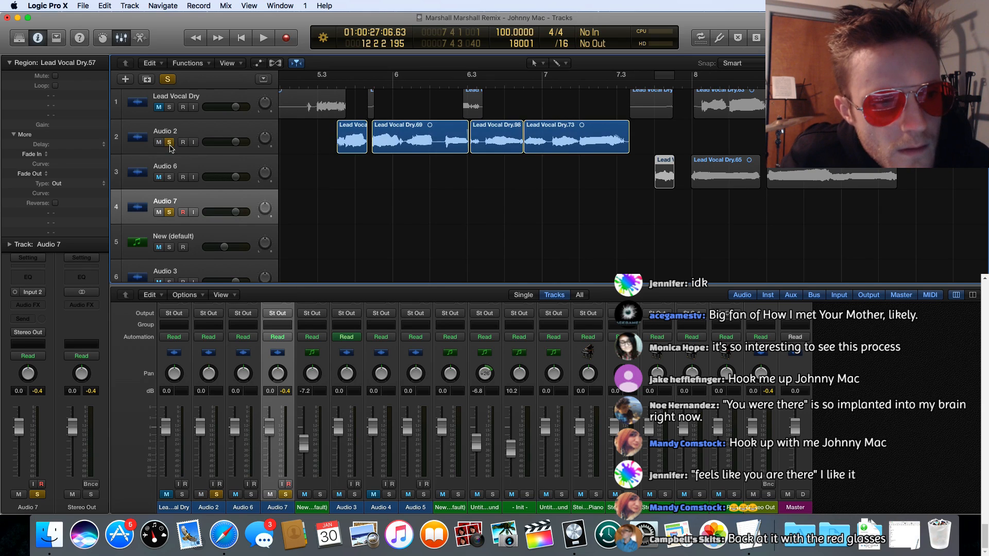
pyautogui.click(337, 83)
pyautogui.press('space')
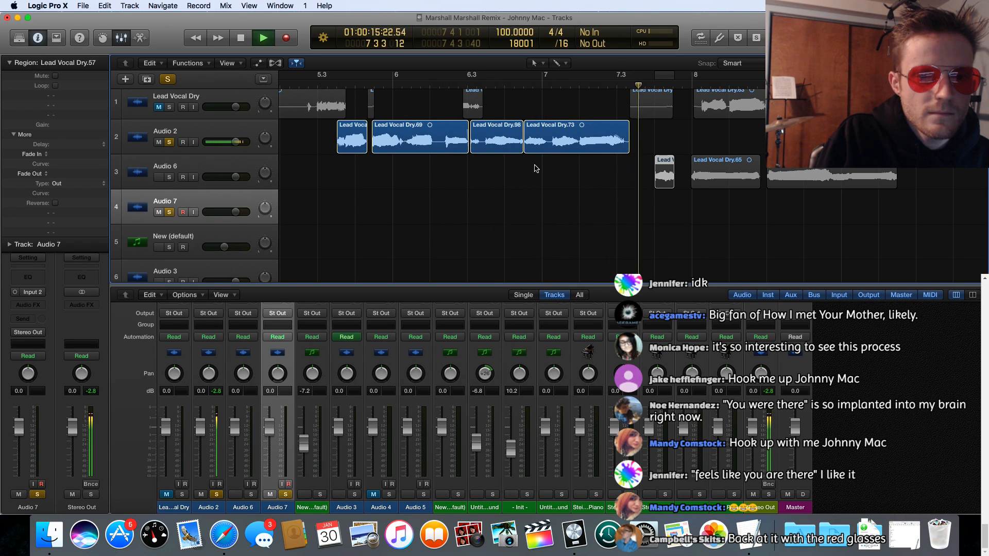
pyautogui.hscroll(5, 545, 170)
pyautogui.press('space')
pyautogui.hscroll(10, 543, 170)
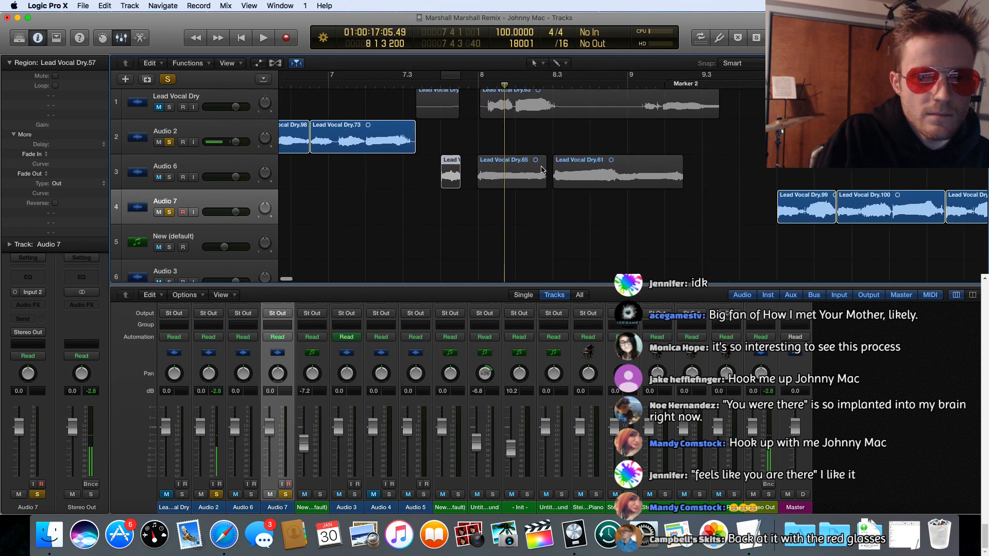
# Step: Solo Audio 6 in addition and play its three regions from just after 7.3
pyautogui.hscroll(-15, 540, 169)
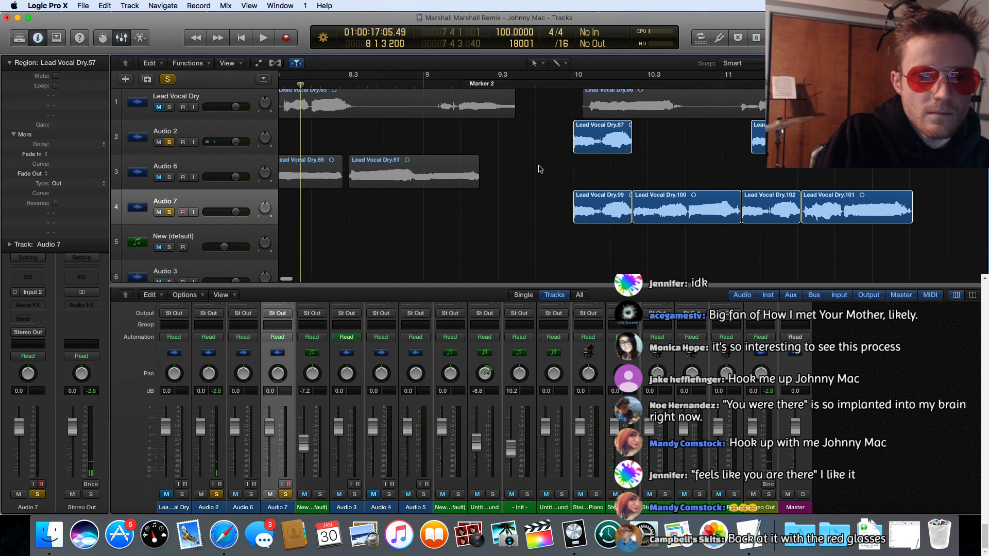
pyautogui.hscroll(-4, 540, 169)
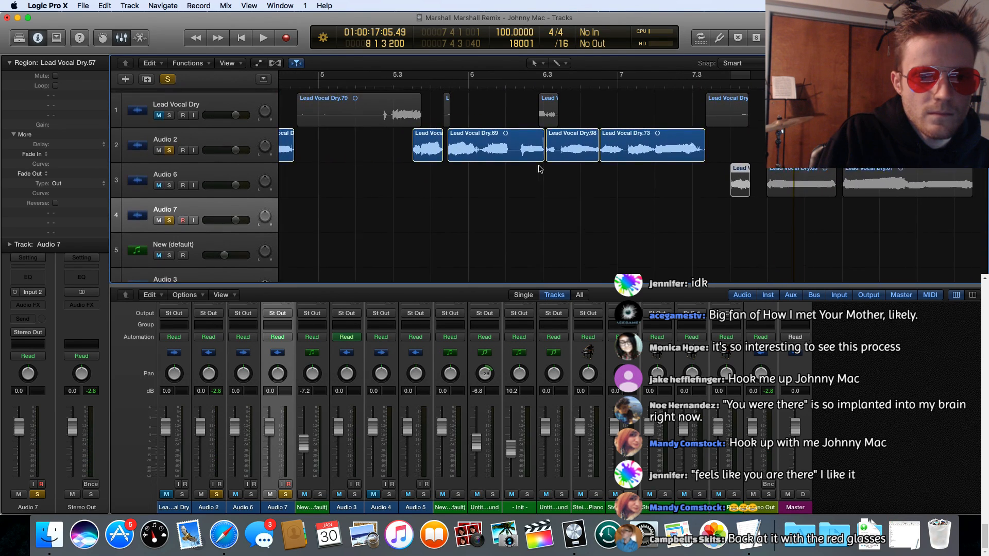
pyautogui.hscroll(3, 540, 169)
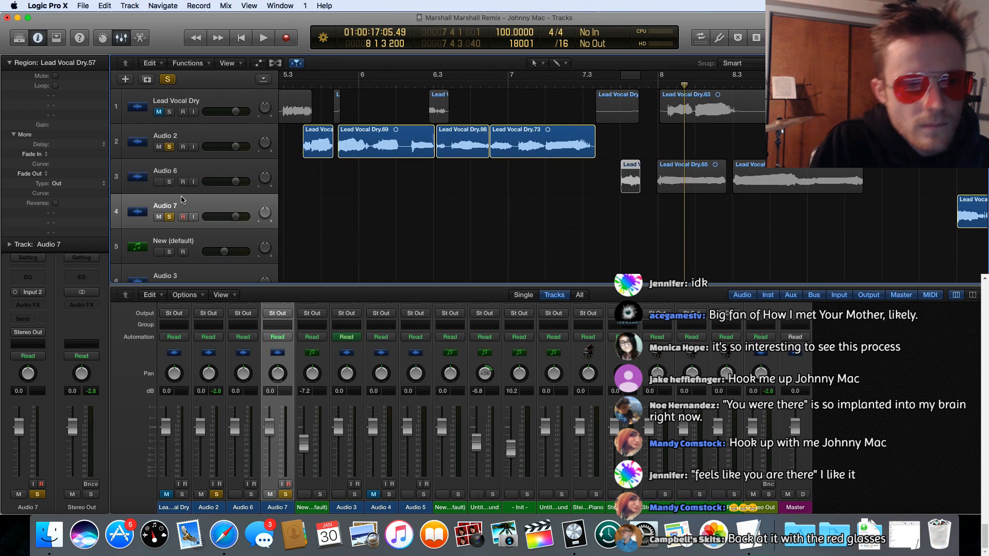
pyautogui.click(170, 181)
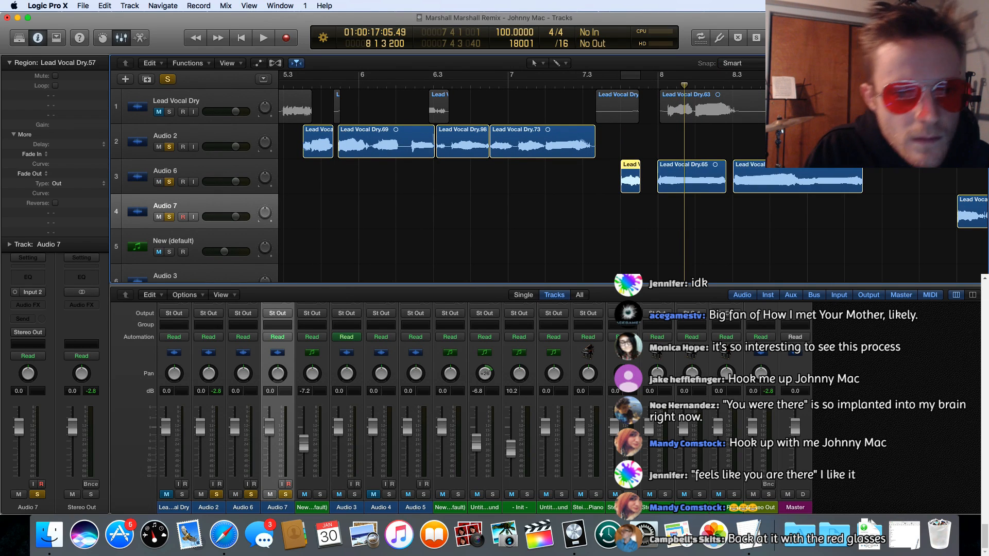
pyautogui.click(611, 84)
pyautogui.press('space')
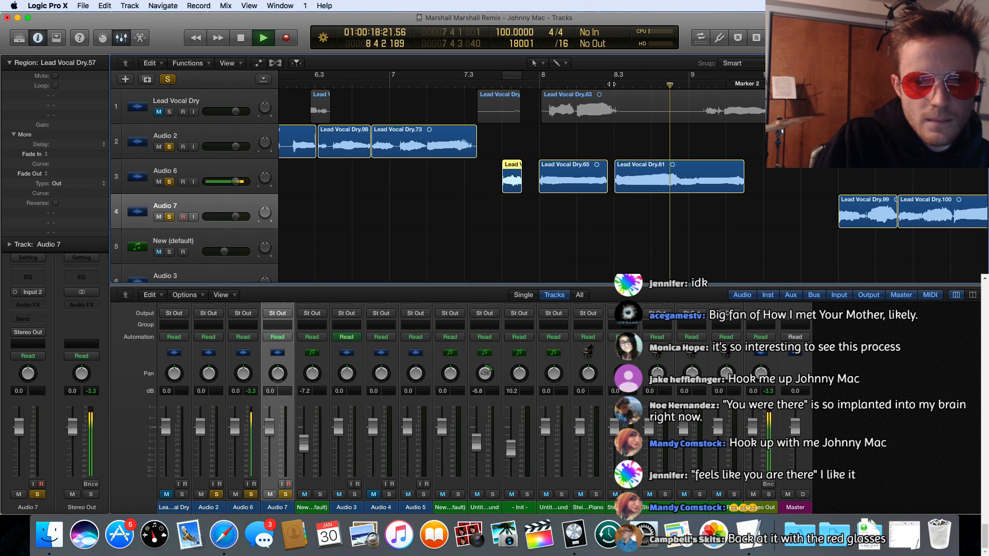
pyautogui.press('space')
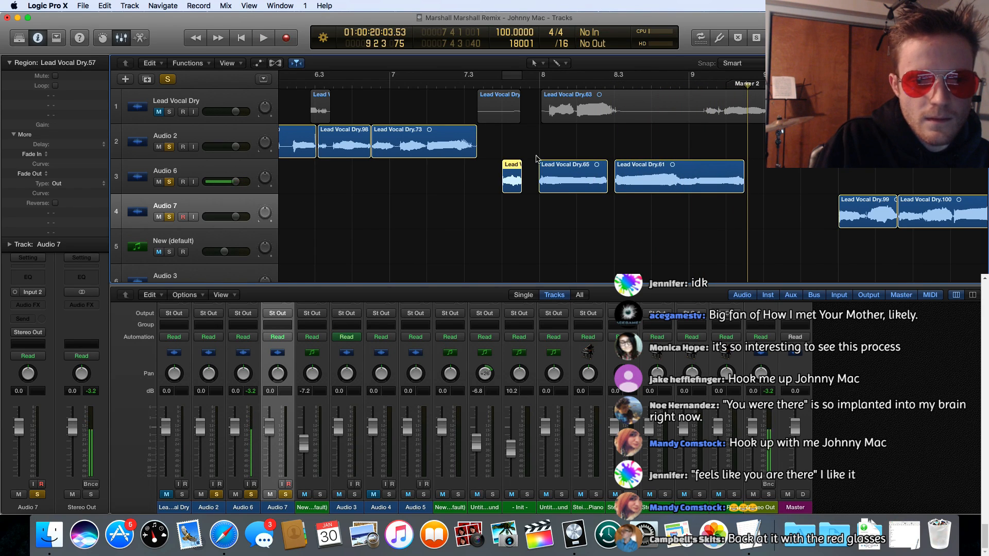
# Step: Replay Audio 2's phrases from 5.3 through bar 7, and play its earlier region just after 4.3
pyautogui.hscroll(-10, 536, 158)
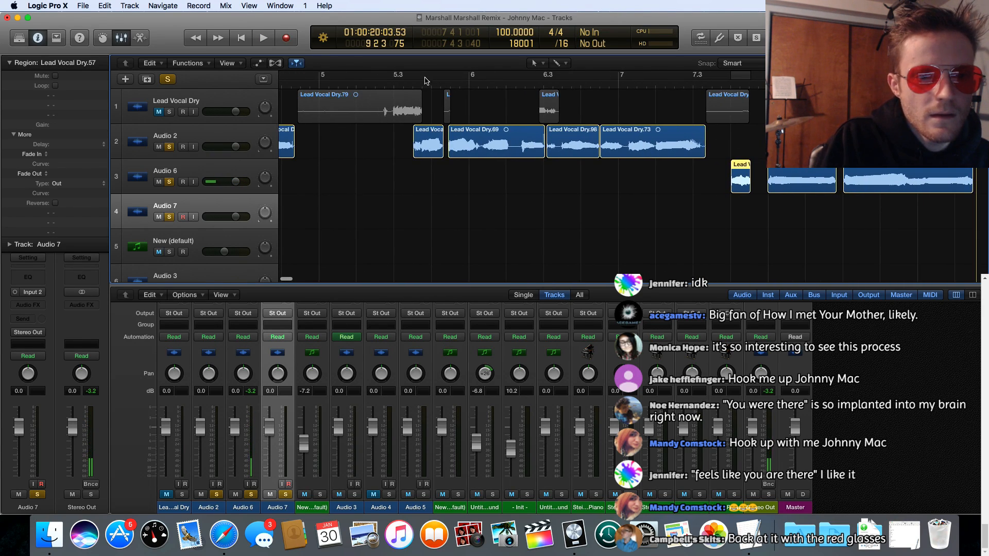
pyautogui.doubleClick(402, 82)
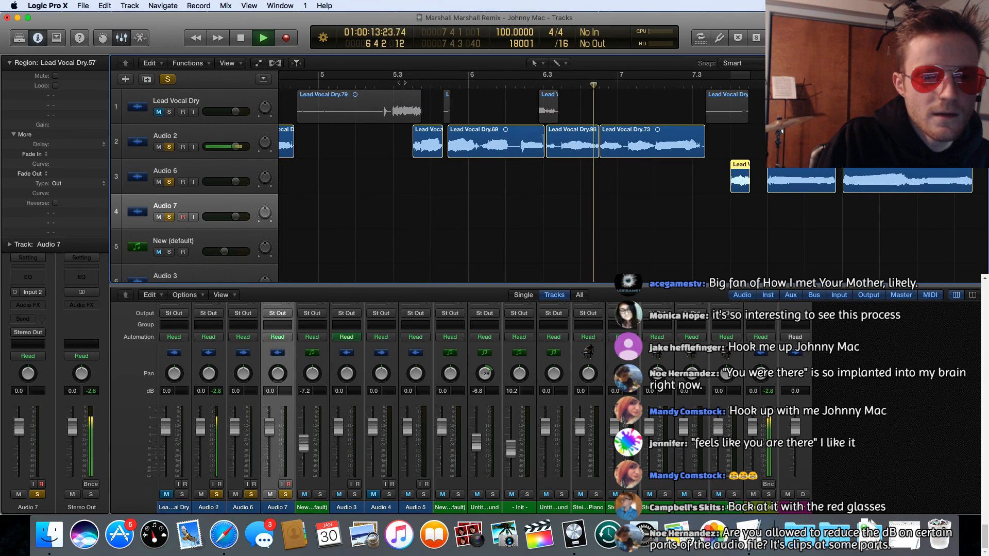
pyautogui.press('space')
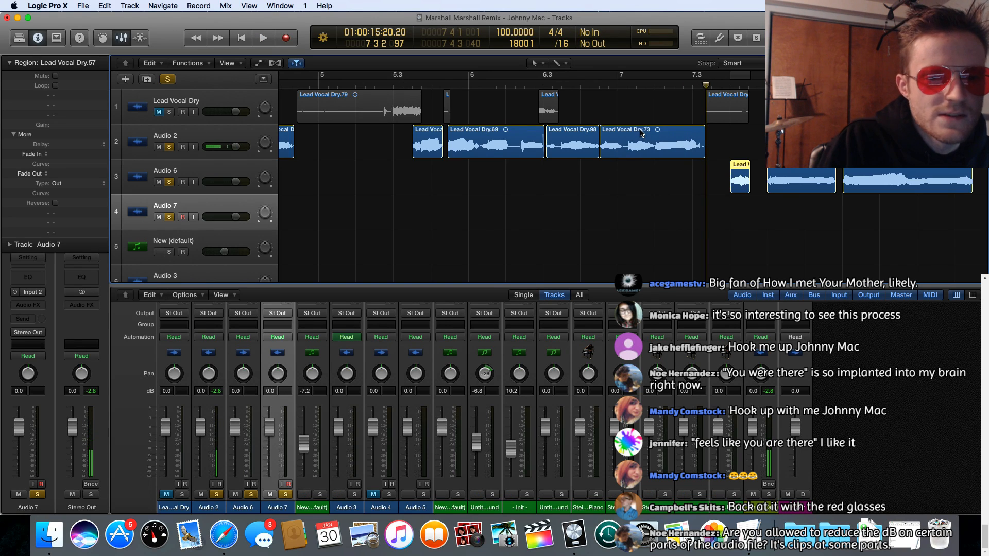
pyautogui.hscroll(-5, 425, 150)
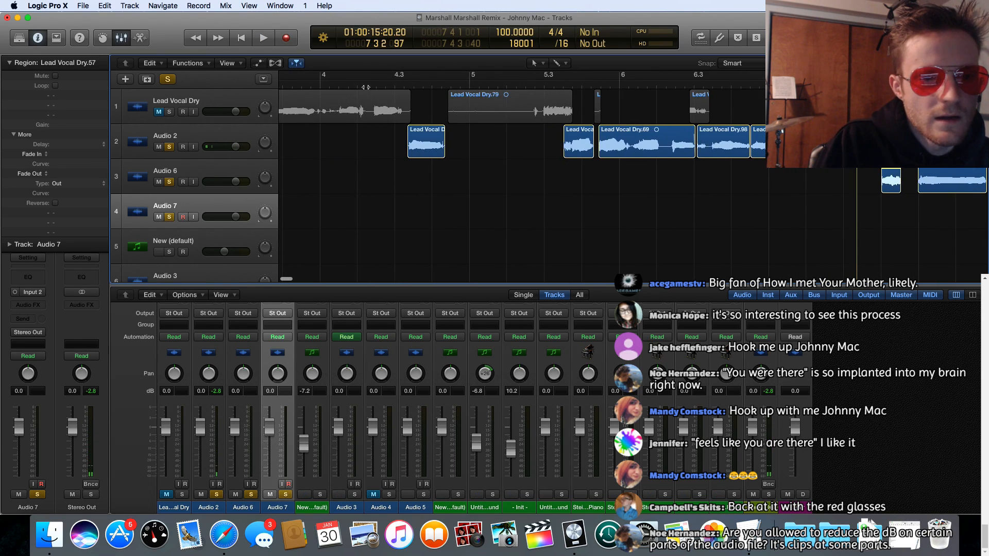
pyautogui.press('space')
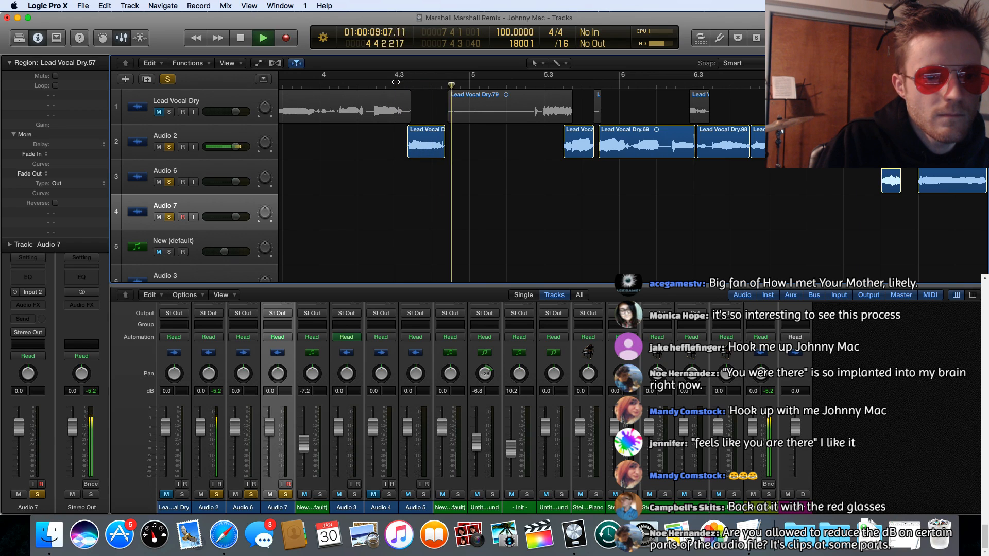
pyautogui.press('space')
# Step: Play Audio 6's regions twice from just after 7.3 to check how they follow Audio 2's last phrase
pyautogui.hscroll(3, 490, 158)
pyautogui.hscroll(5, 491, 158)
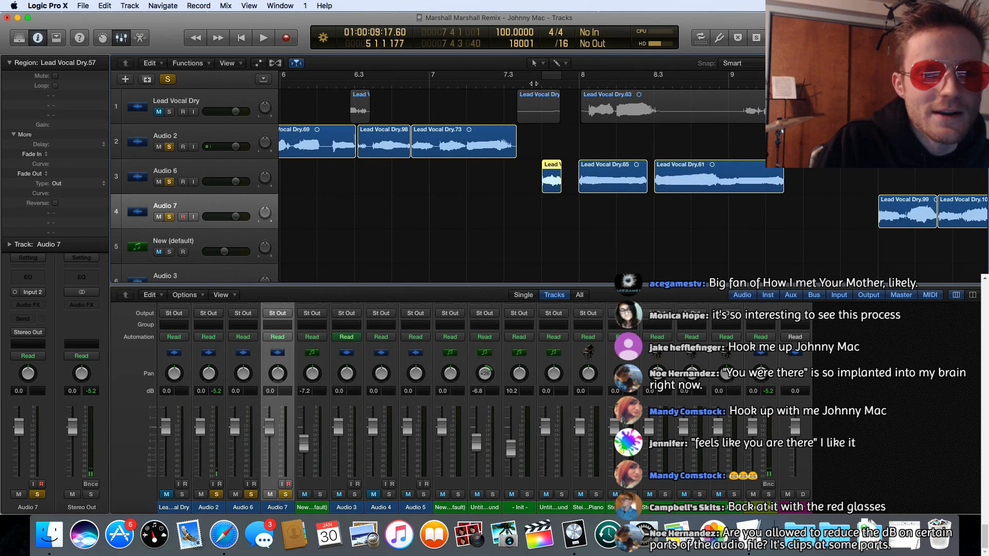
pyautogui.click(532, 84)
pyautogui.press('space')
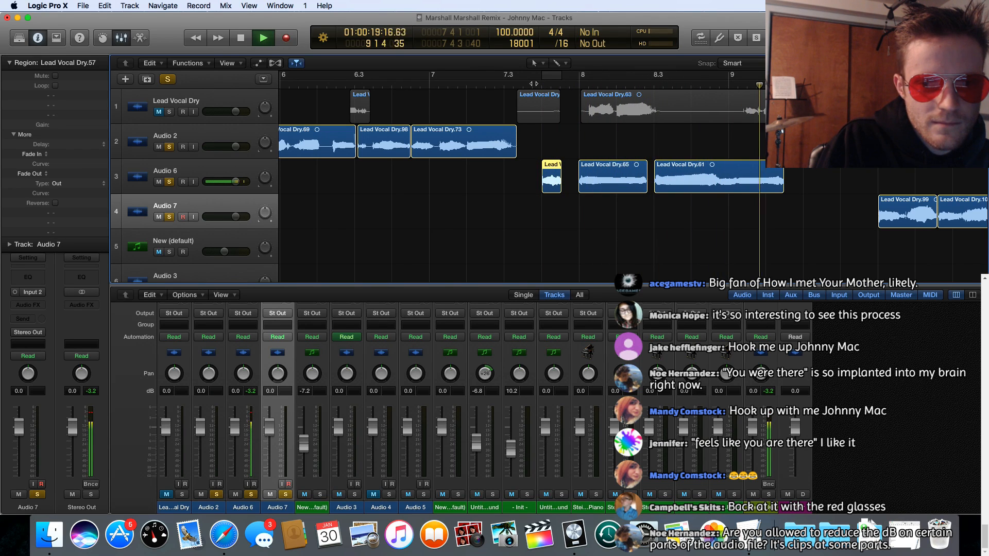
pyautogui.click(524, 83)
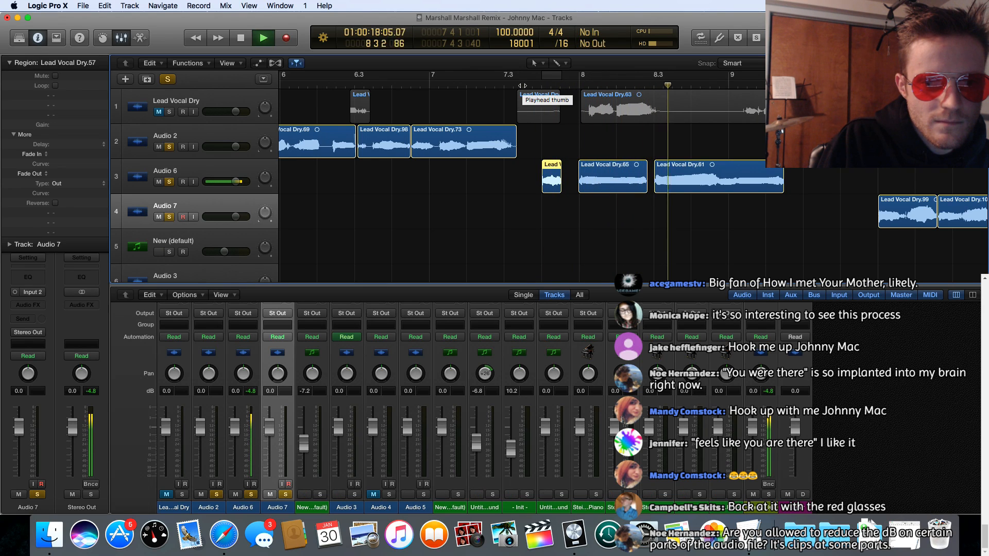
pyautogui.press('space')
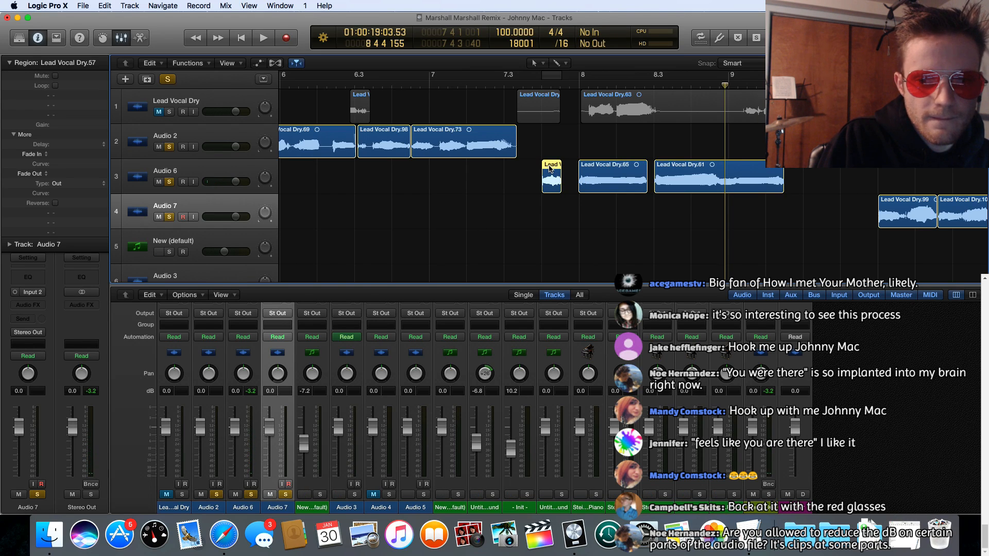
# Step: Move Audio 6's three regions end to end onto Audio 7 from about 8.4, trimming Lead Vocal Dry.61's end to about half its length
pyautogui.moveTo(549, 168); pyautogui.dragTo(698, 219)
pyautogui.moveTo(608, 176); pyautogui.dragTo(740, 216)
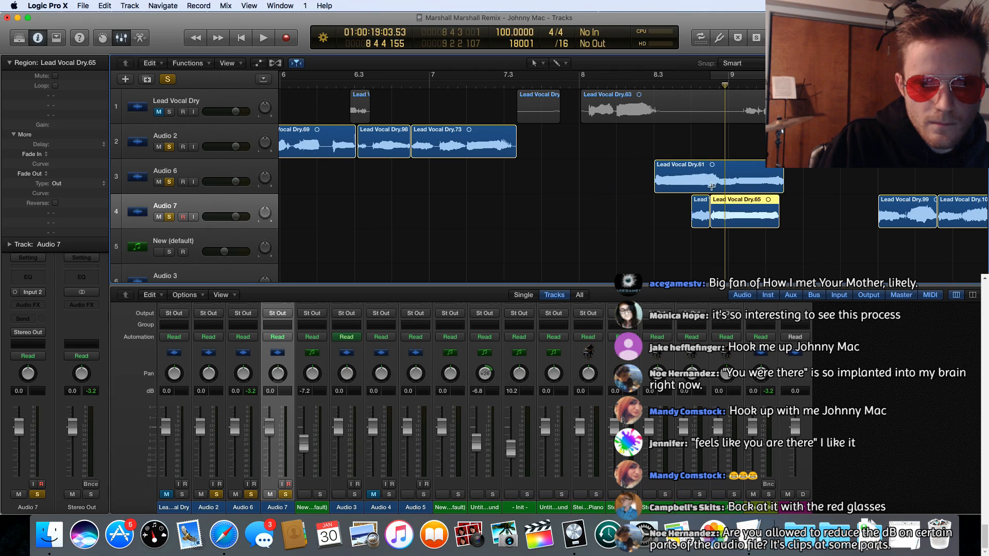
pyautogui.moveTo(781, 186); pyautogui.dragTo(715, 187)
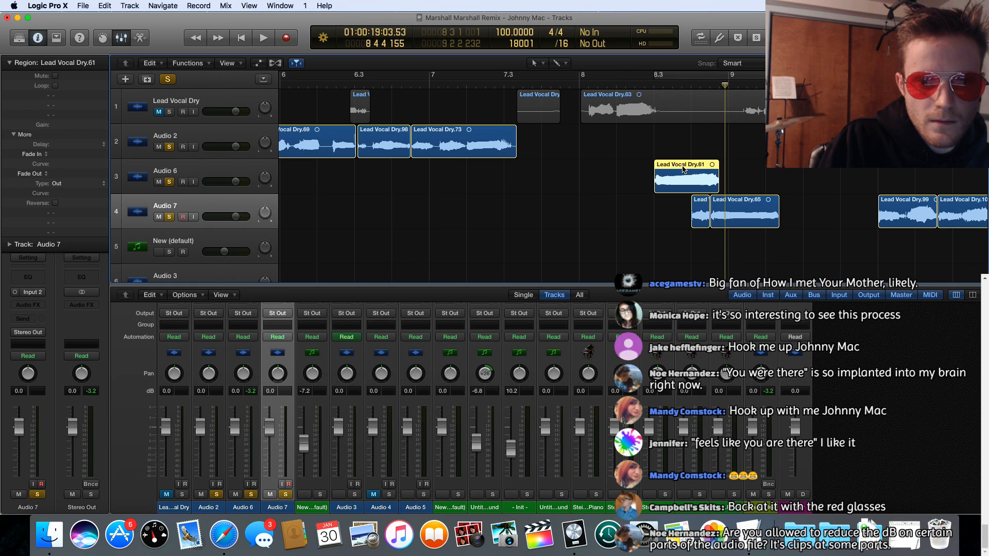
pyautogui.click(676, 76)
pyautogui.press('space')
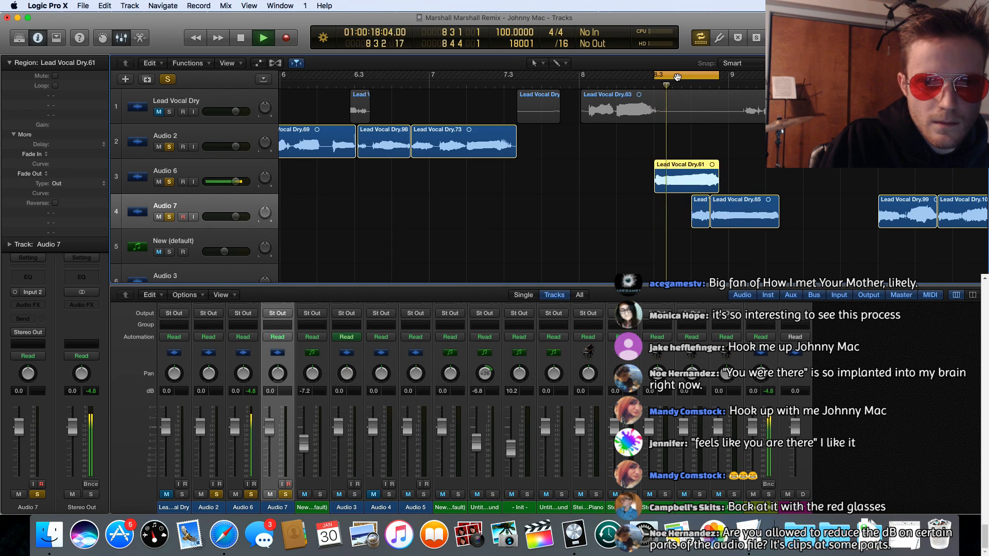
pyautogui.press('space')
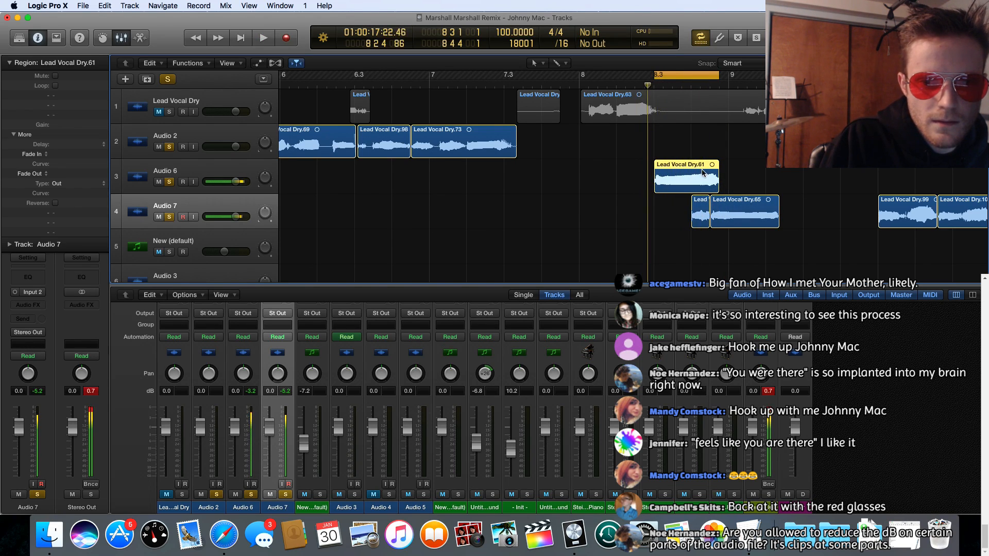
pyautogui.moveTo(694, 166); pyautogui.dragTo(822, 210)
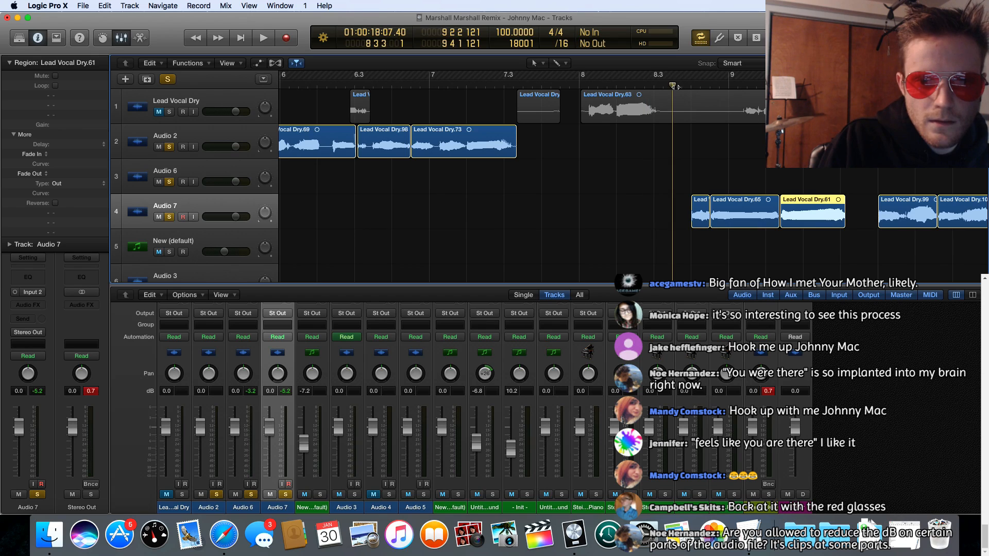
# Step: Play Audio 7's three relocated regions and continue into the phrases from bar 10 to about 11.3, with Audio 2 still soloed
pyautogui.press('space')
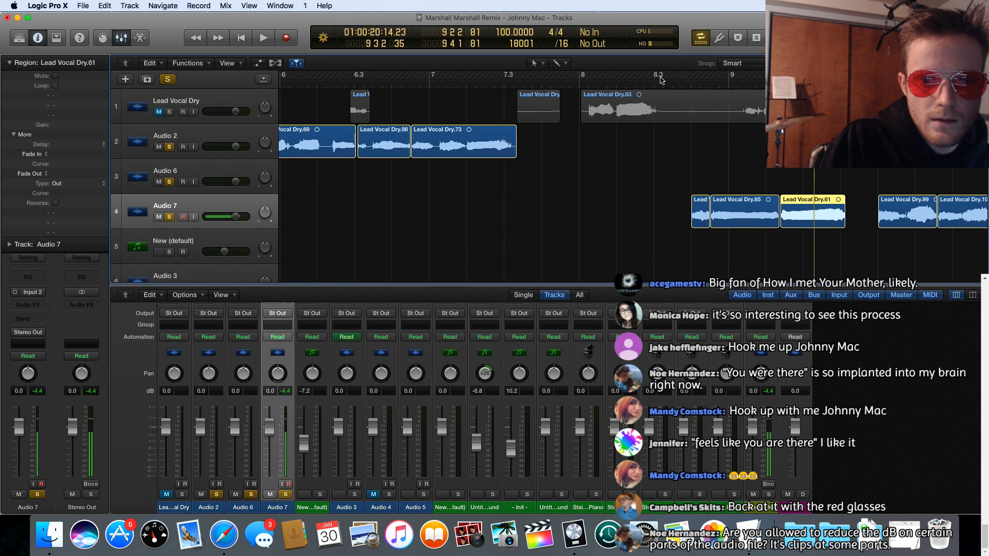
pyautogui.press('space')
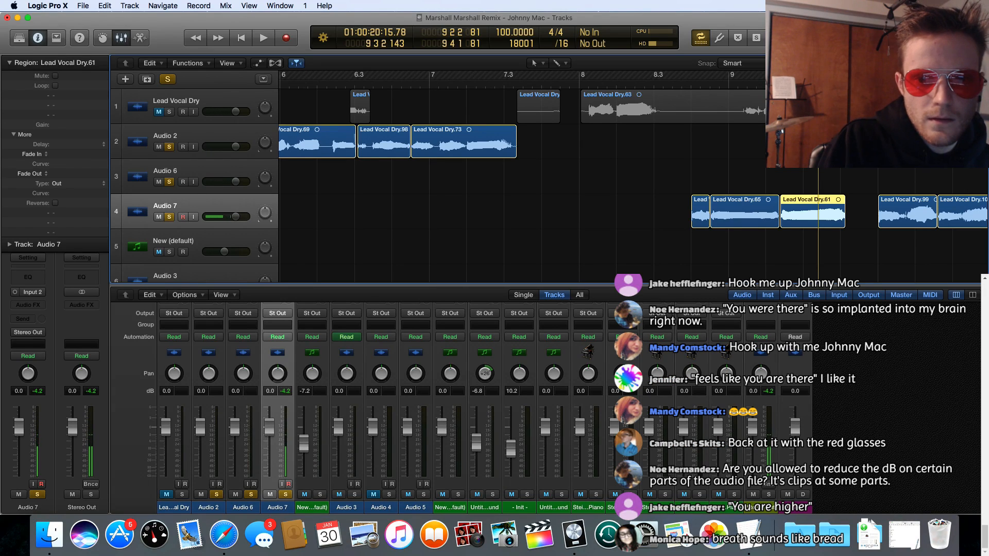
pyautogui.press('space')
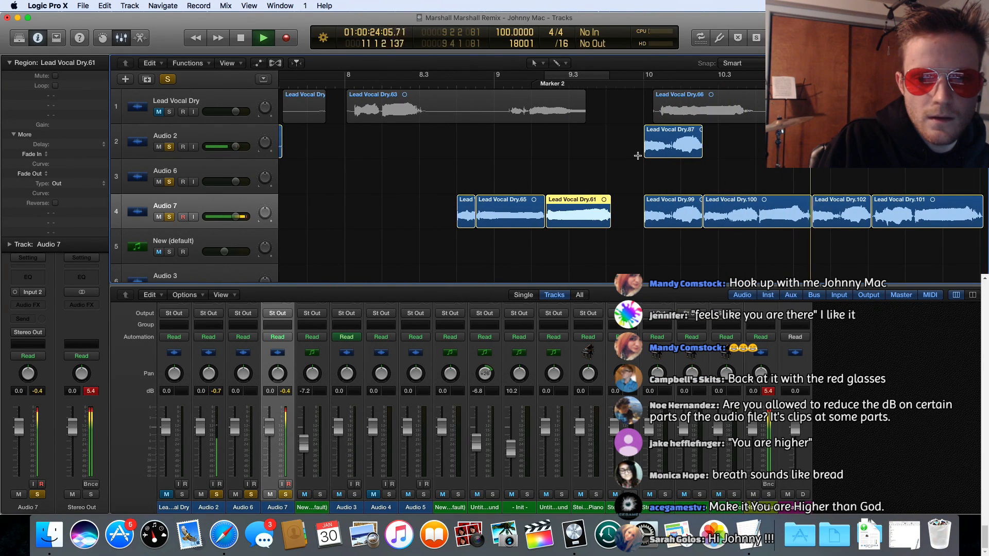
pyautogui.press('space')
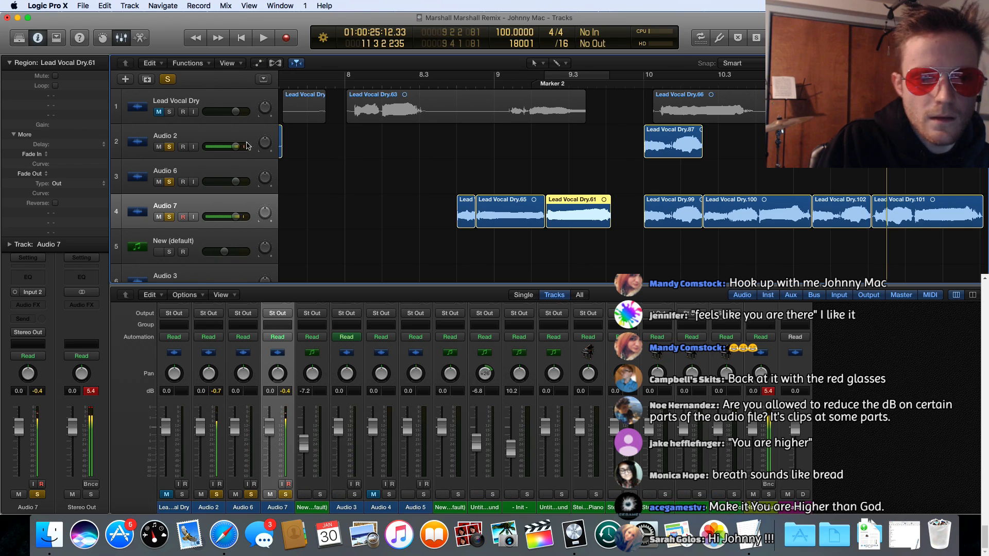
# Step: Unsolo Audio 2 and Audio 6, and play Audio 7 alone from about 8.4 through its last region at bar 12
pyautogui.click(169, 146)
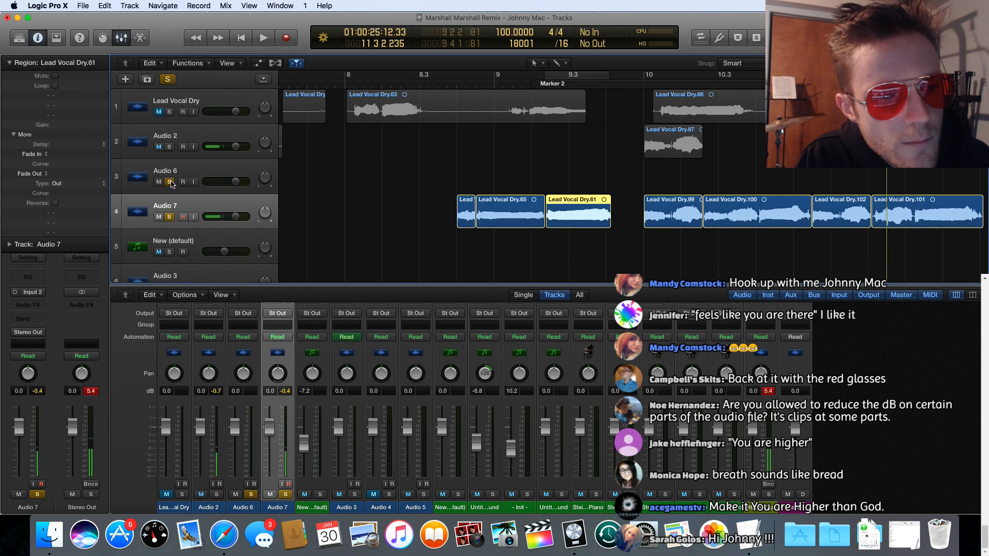
pyautogui.click(170, 183)
pyautogui.click(455, 84)
pyautogui.press('space')
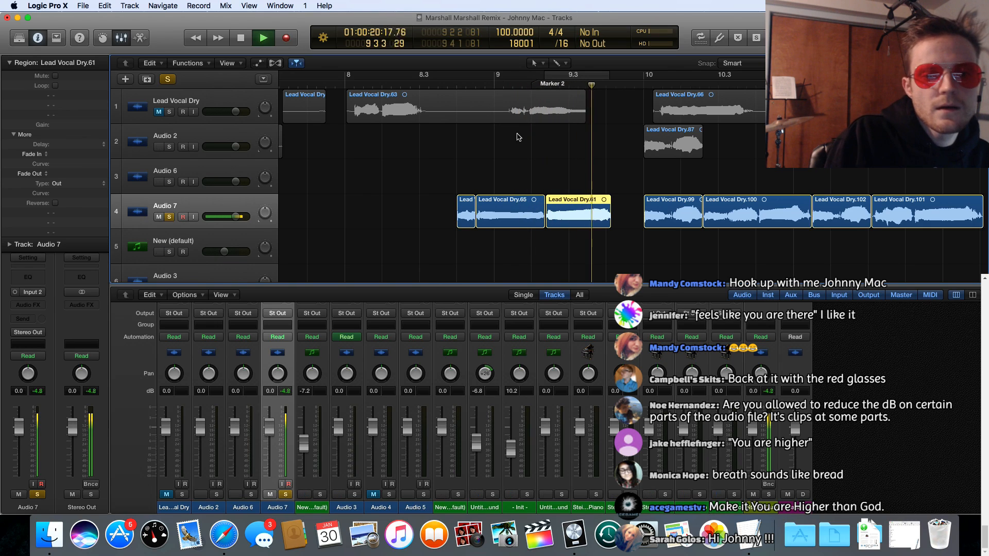
pyautogui.hscroll(4, 554, 138)
pyautogui.hscroll(4, 554, 138)
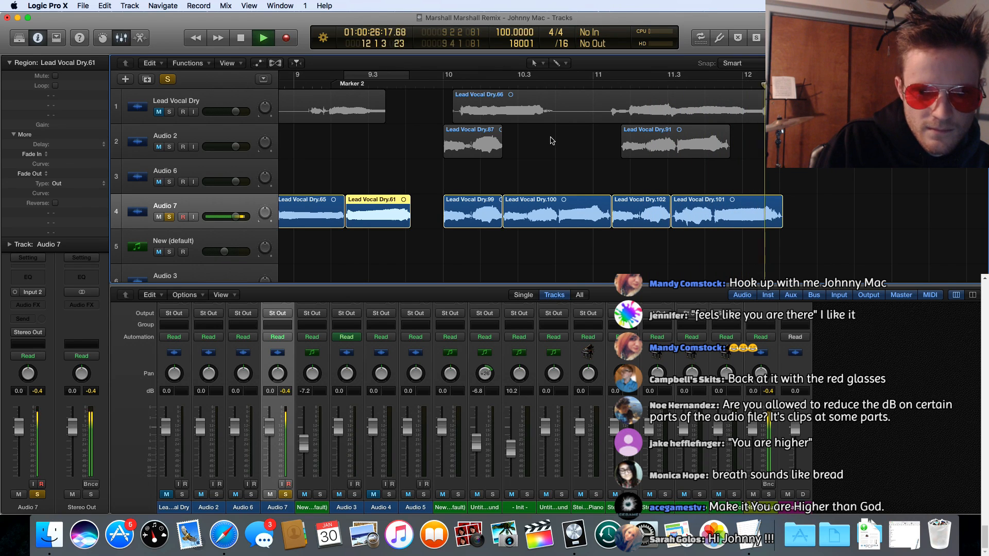
pyautogui.press('space')
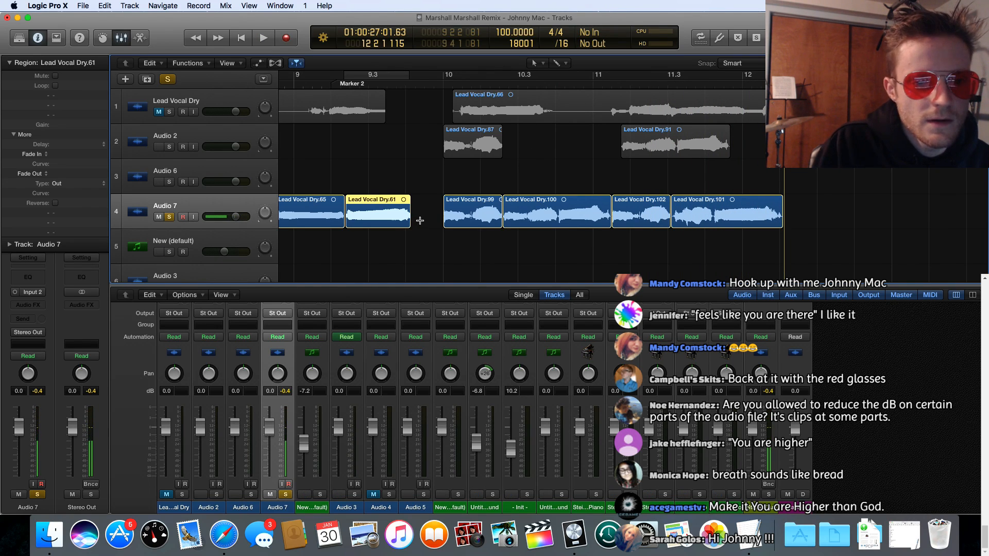
# Step: Solo Audio 2 again and play its phrases from just after 5.3 until Lead Vocal Dry.73 ends after 7.3
pyautogui.hscroll(-15, 419, 220)
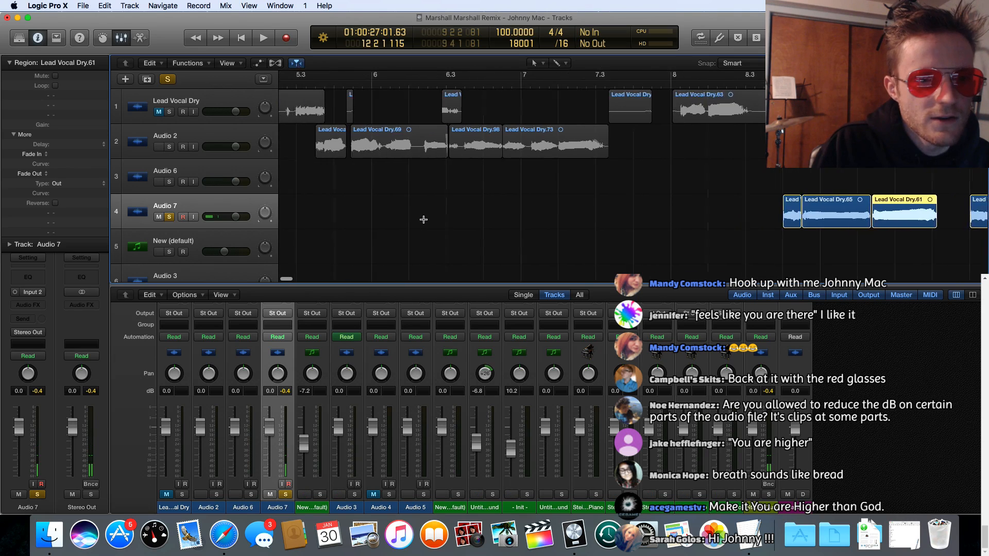
pyautogui.hscroll(-15, 423, 220)
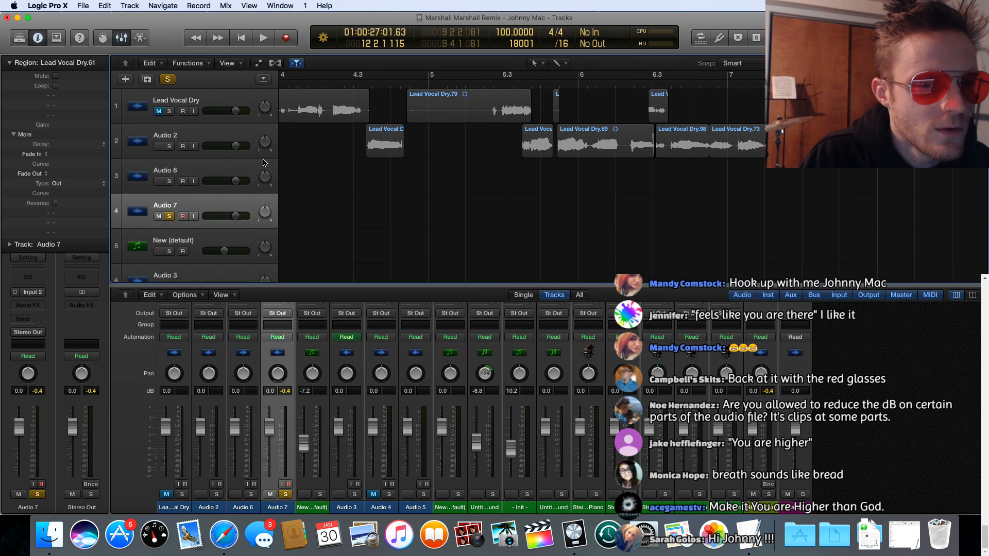
pyautogui.hscroll(-10, 264, 163)
pyautogui.click(170, 146)
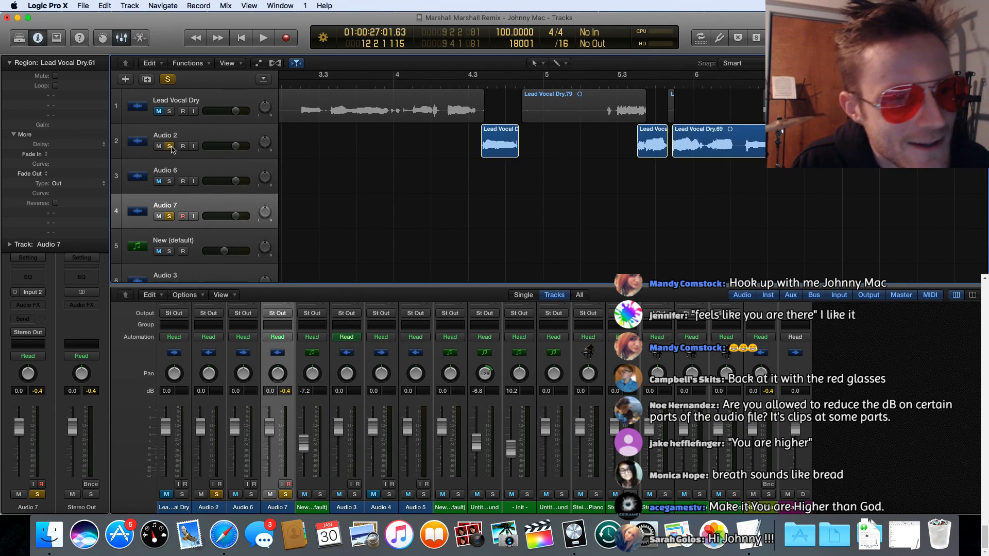
pyautogui.click(627, 84)
pyautogui.press('space')
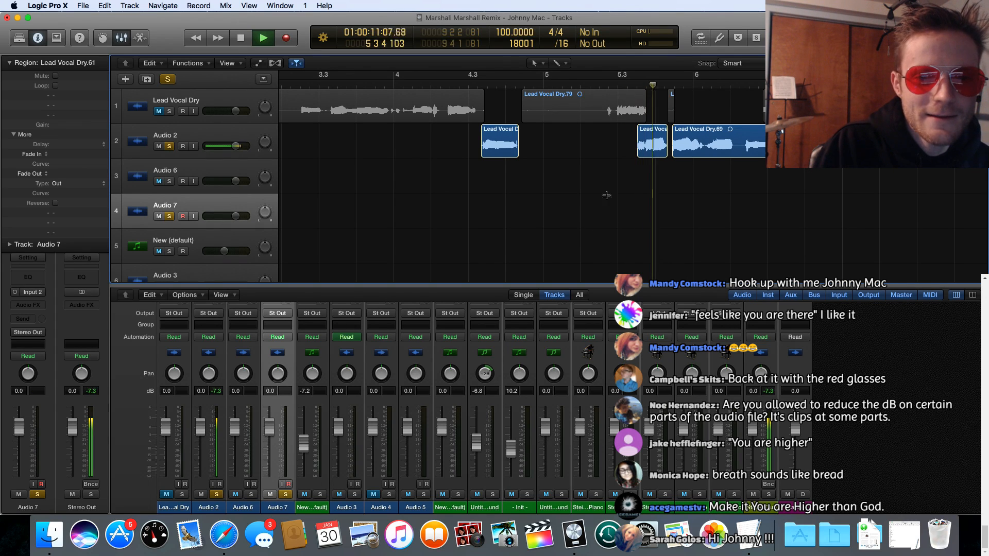
pyautogui.hscroll(10, 605, 216)
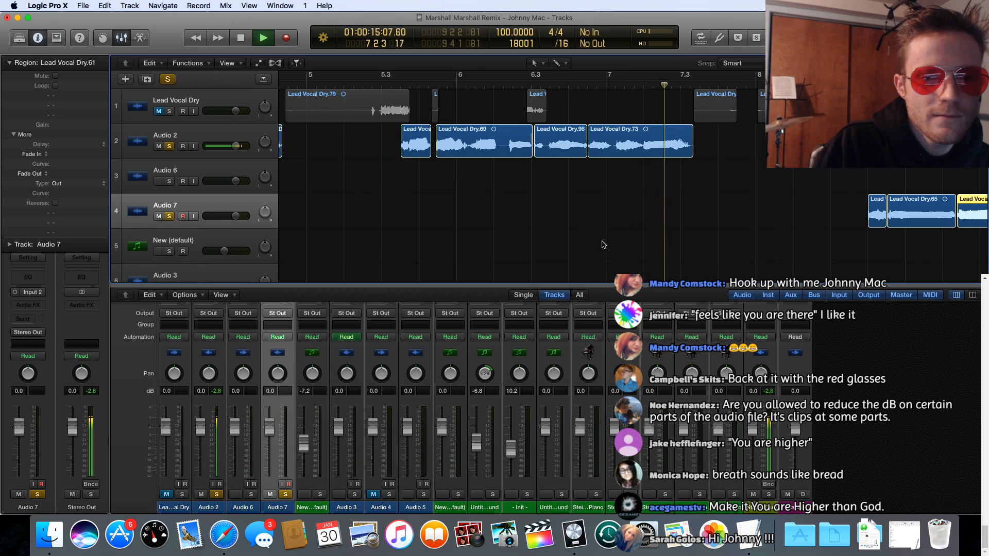
pyautogui.press('space')
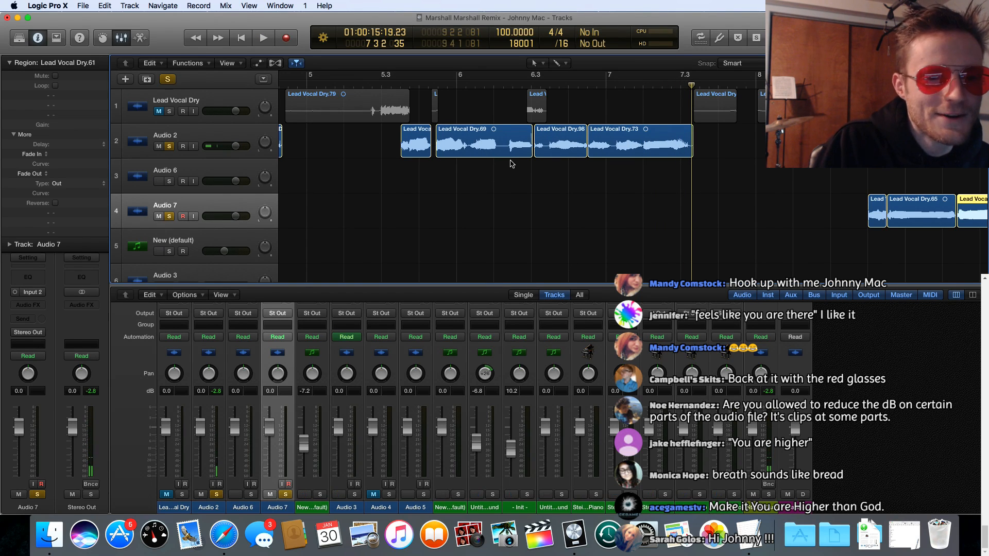
# Step: Replay Audio 2's phrases on into Audio 7's three relocated regions, stopping after Lead Vocal Dry.61
pyautogui.hscroll(-3, 512, 164)
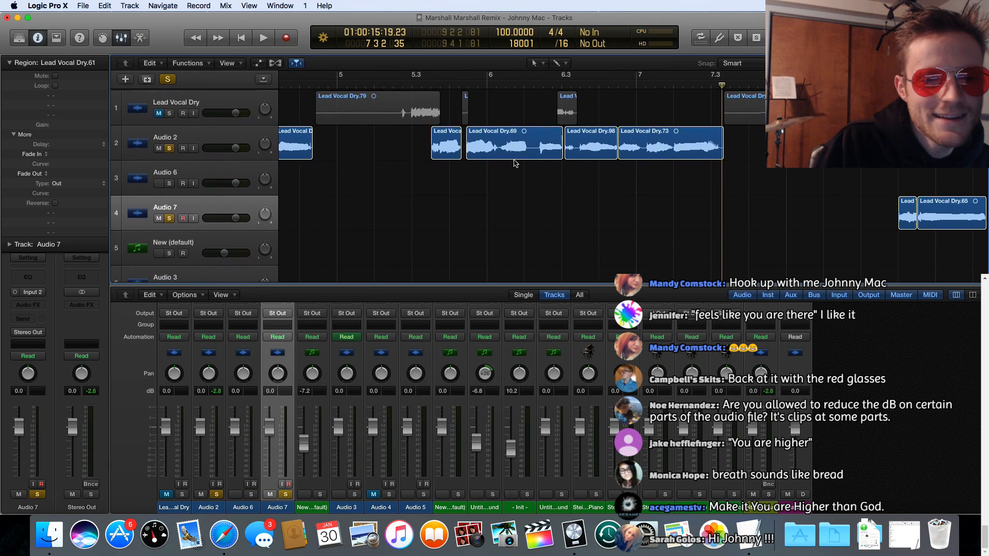
pyautogui.scroll(-1, 513, 163)
pyautogui.hscroll(1, 478, 92)
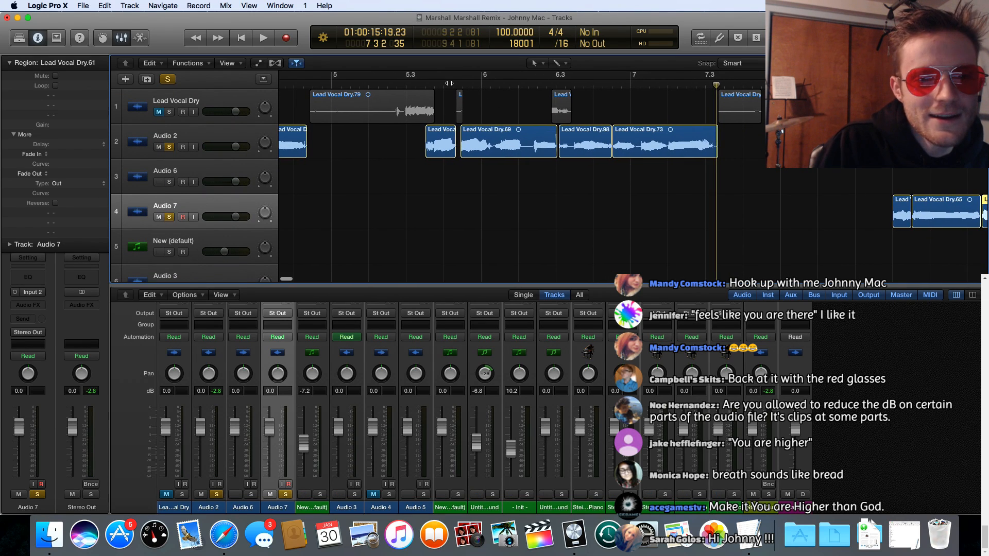
pyautogui.press('space')
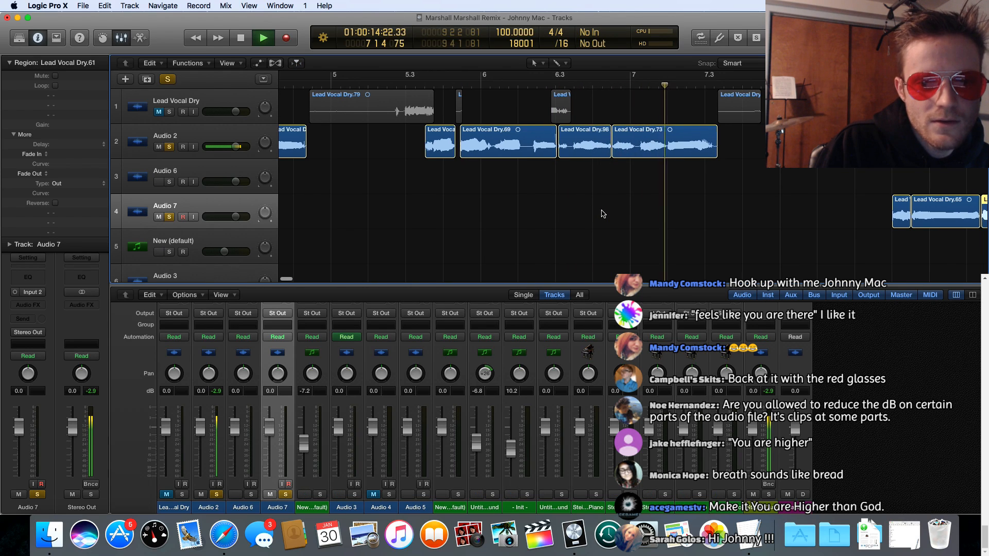
pyautogui.hscroll(10, 603, 214)
pyautogui.hscroll(10, 602, 214)
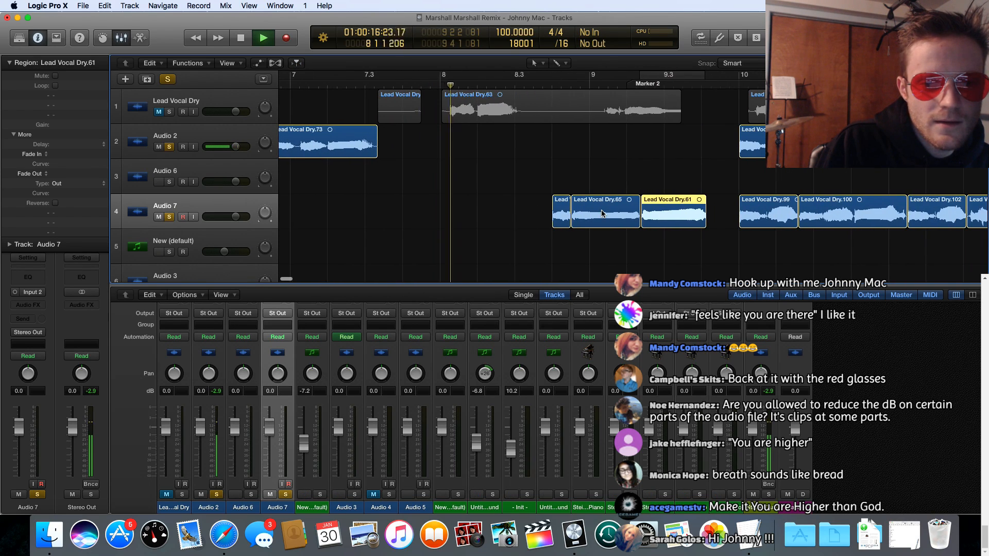
pyautogui.hscroll(3, 602, 214)
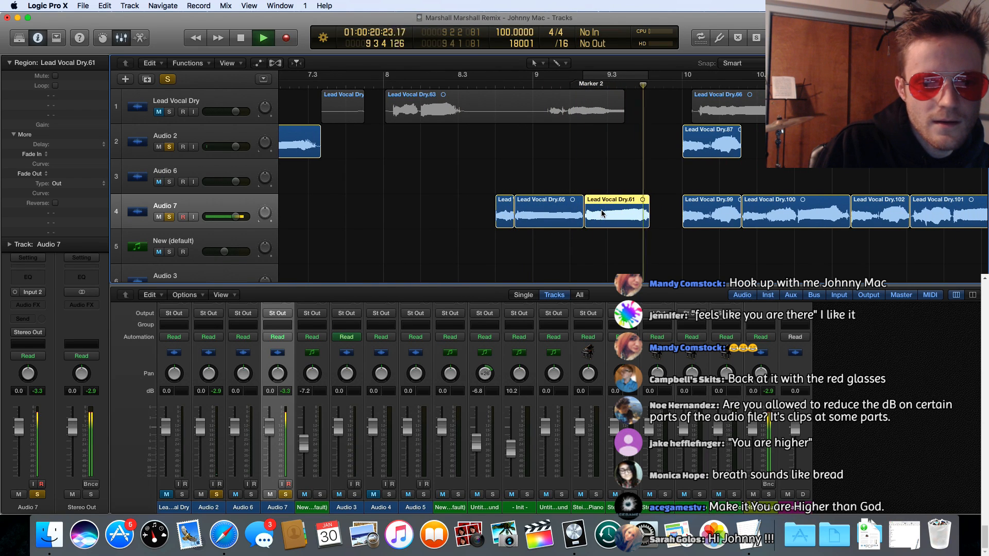
pyautogui.press('space')
# Step: Unsolo Audio 2, place the playhead at Lead Vocal Dry's phrase just before 3.3, and solo Lead Vocal Dry
pyautogui.hscroll(-20, 418, 158)
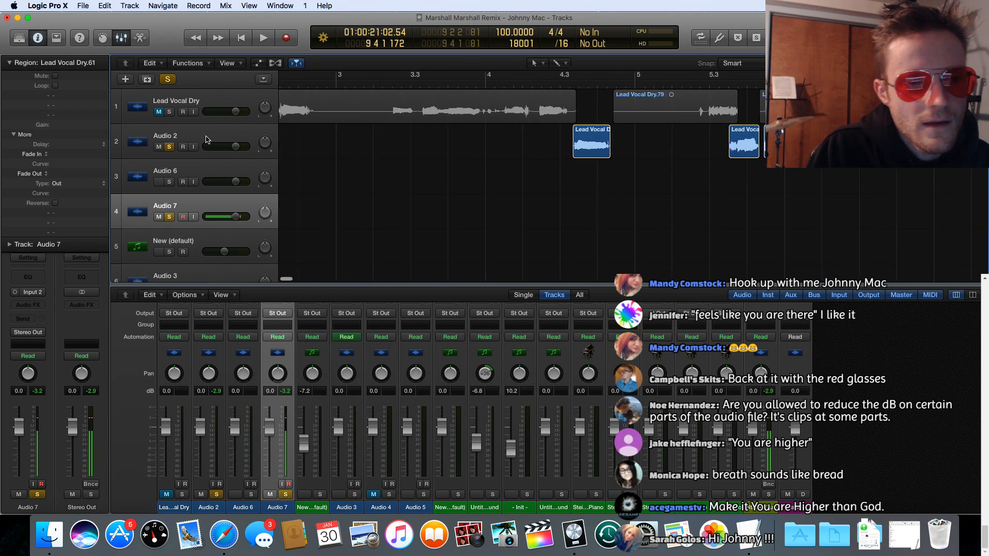
pyautogui.click(169, 147)
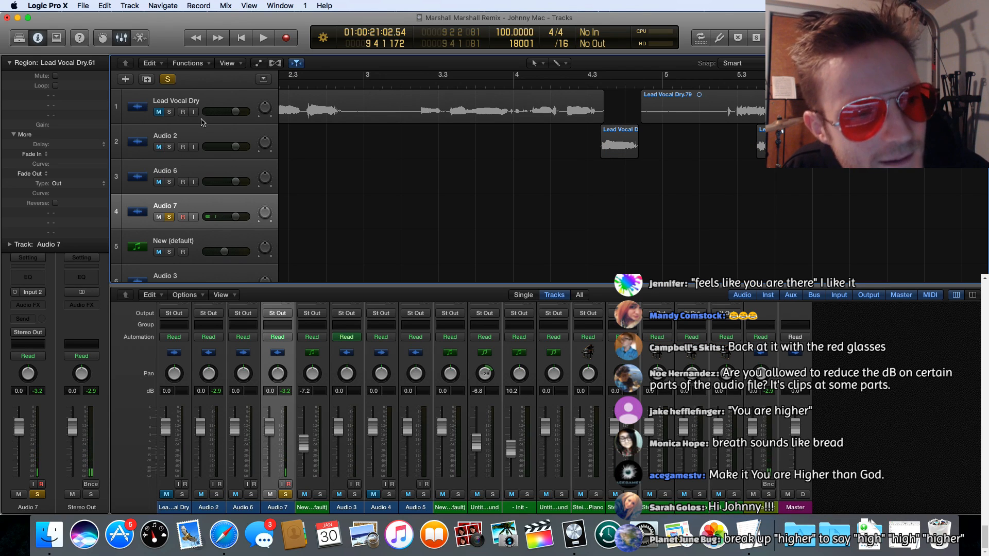
pyautogui.moveTo(400, 83); pyautogui.dragTo(421, 83)
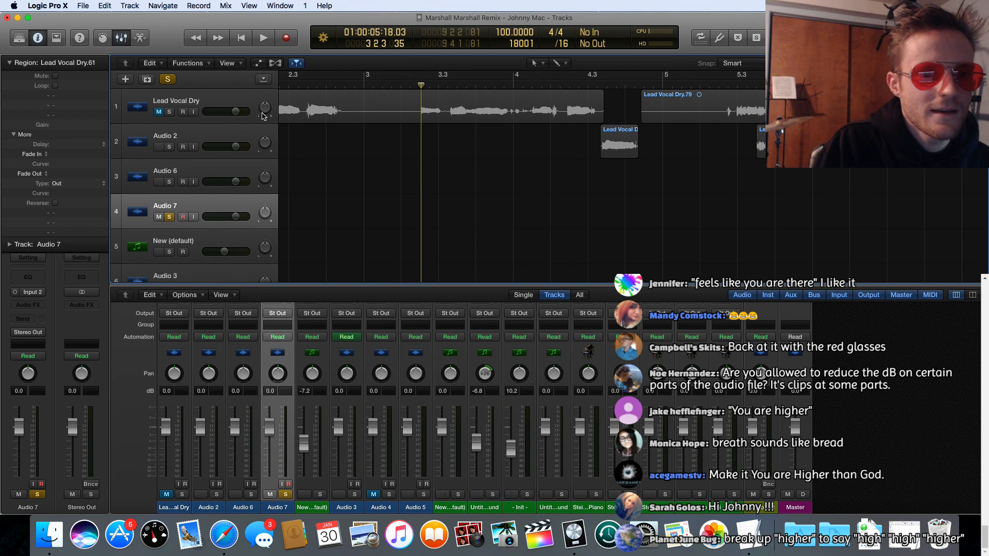
pyautogui.click(168, 112)
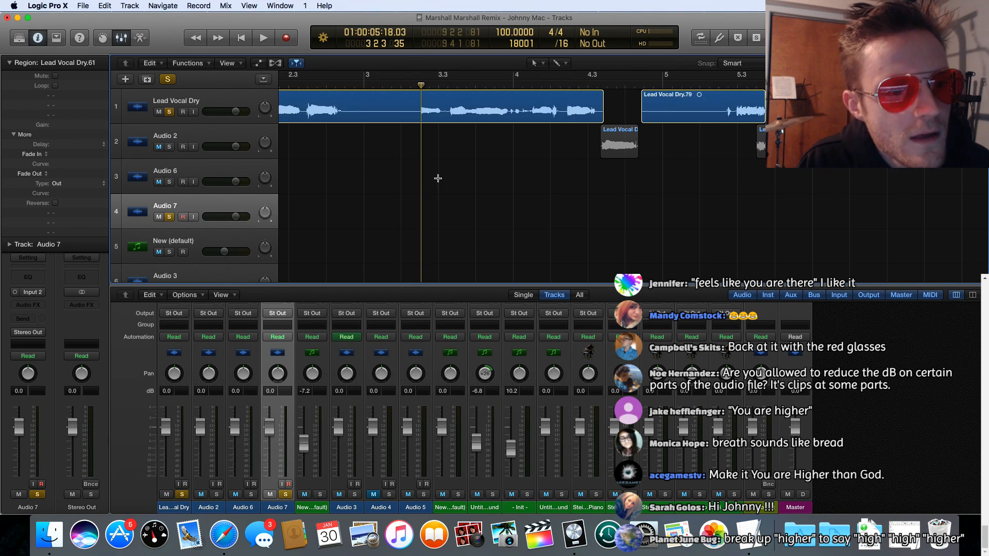
pyautogui.hscroll(15, 566, 205)
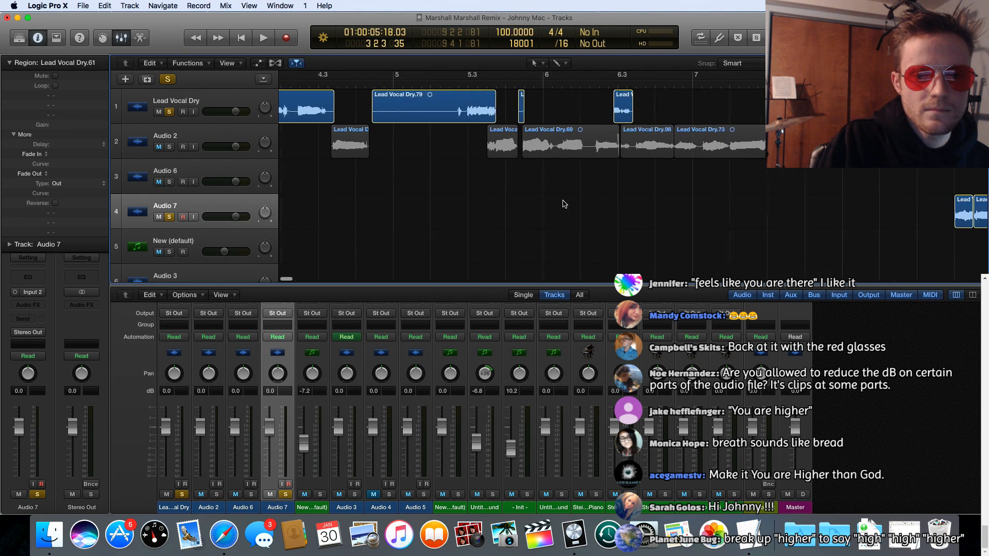
pyautogui.hscroll(5, 562, 203)
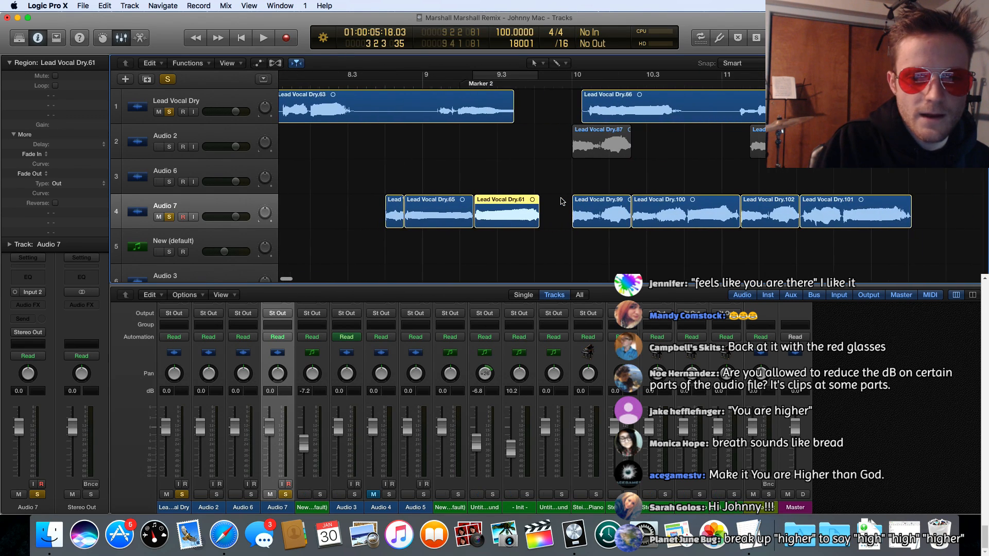
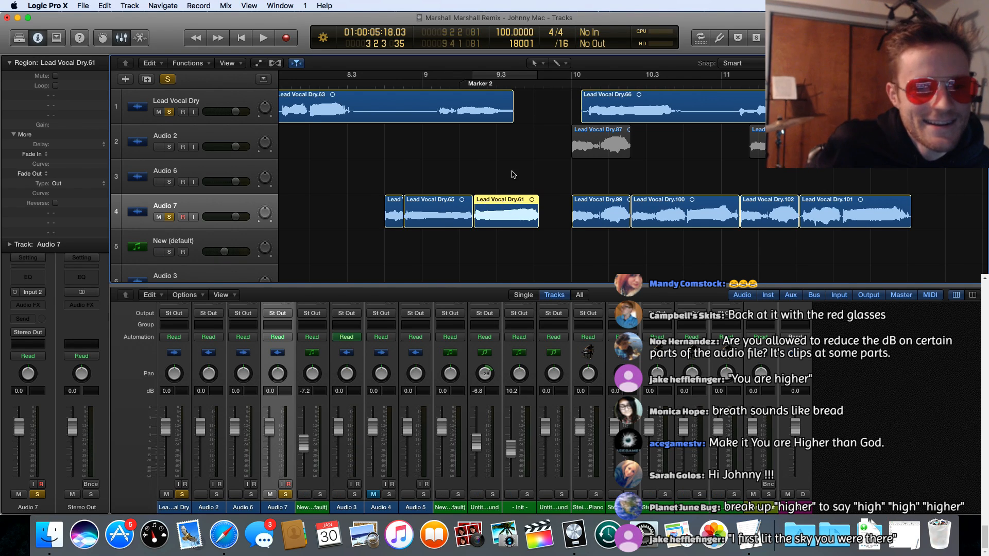
# Step: Move Audio 7's first three regions, ending with Lead Vocal Dry.61, earlier so they start at bar 8
pyautogui.hscroll(-3, 512, 174)
pyautogui.hscroll(-5, 512, 174)
pyautogui.hscroll(5, 512, 174)
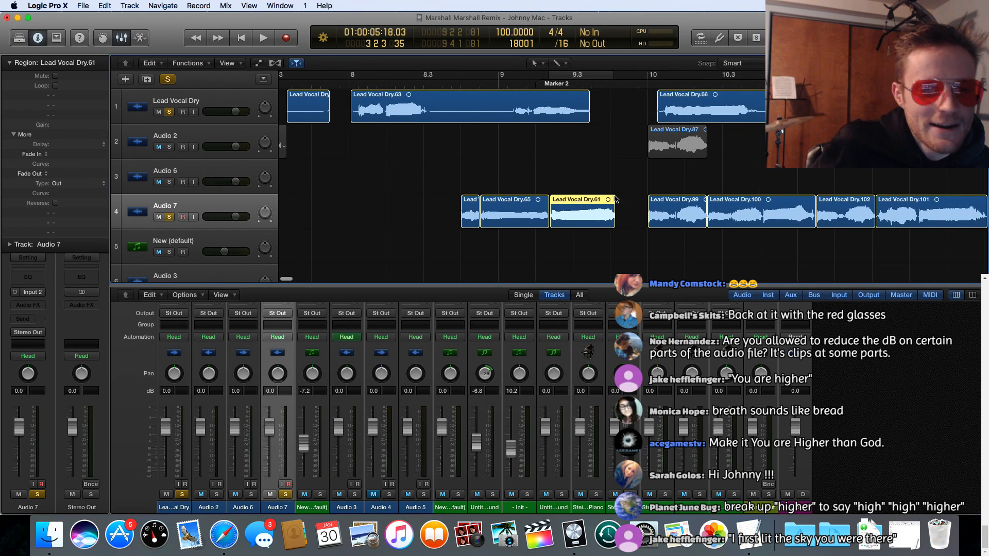
pyautogui.moveTo(571, 208); pyautogui.dragTo(354, 207)
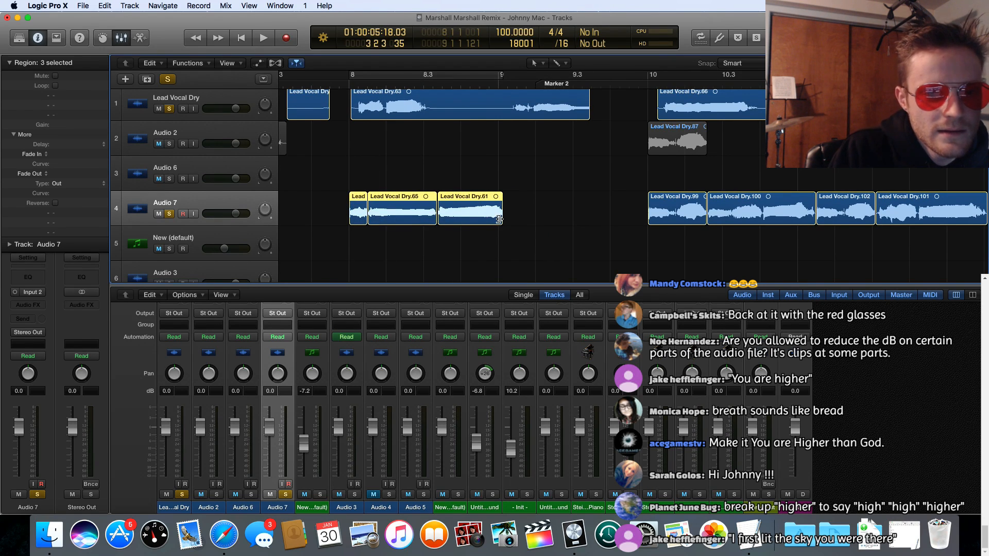
# Step: Shorten only Lead Vocal Dry.61 on Audio 7 from its end, keeping about its first quarter
pyautogui.moveTo(499, 220); pyautogui.dragTo(456, 221)
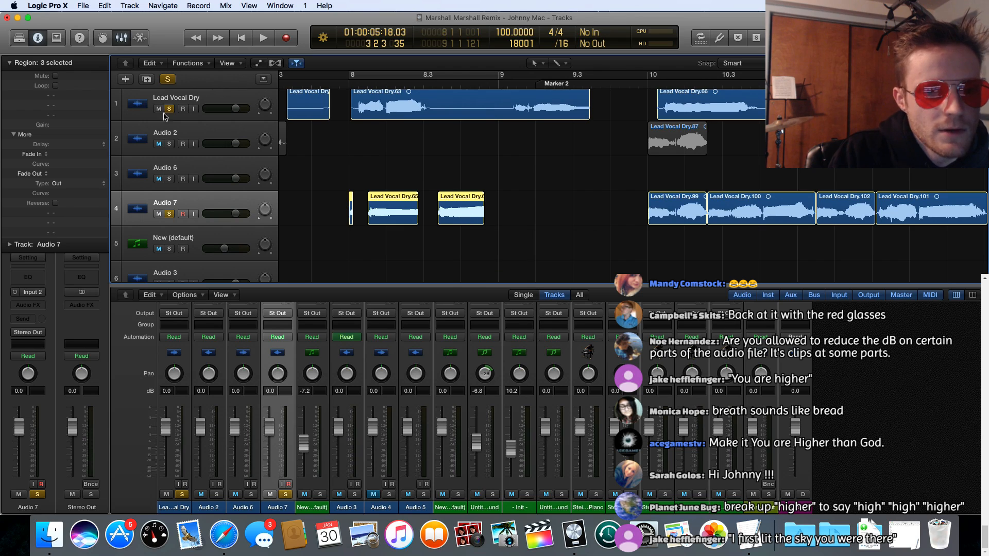
pyautogui.press('super+z')
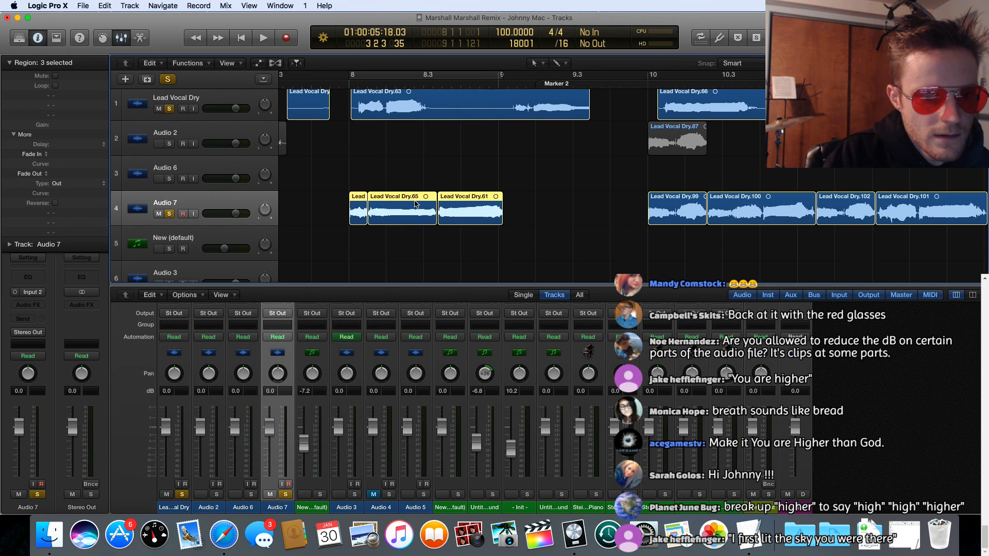
pyautogui.click(541, 216)
pyautogui.moveTo(502, 218); pyautogui.dragTo(456, 218)
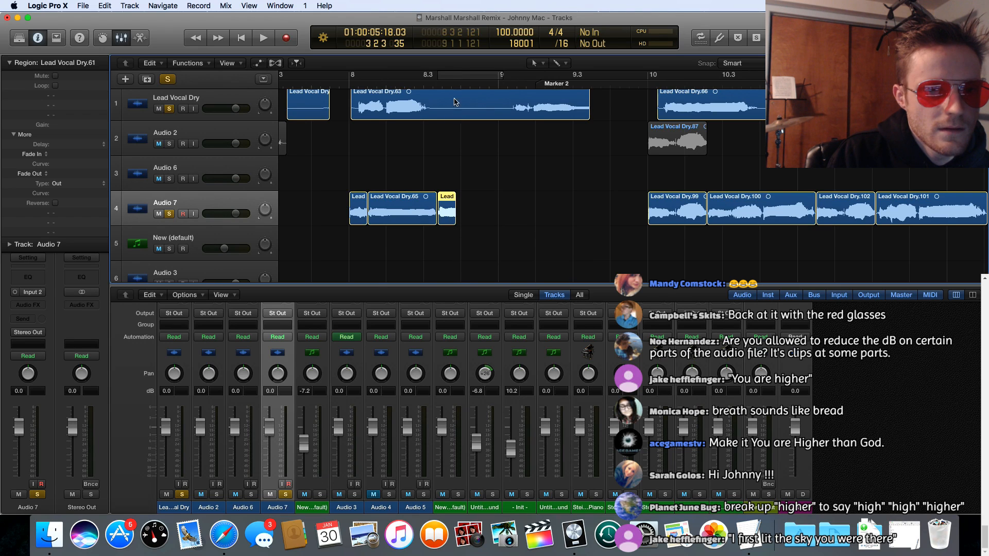
# Step: Set the cycle range to the shortened Lead Vocal Dry.61 region and play it in a loop
pyautogui.click(447, 77)
pyautogui.press('space')
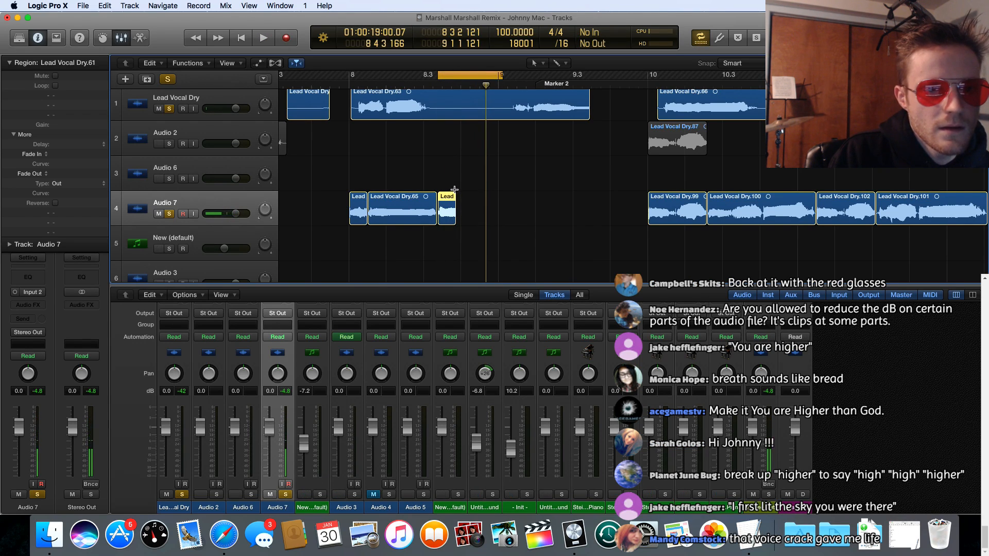
pyautogui.press('super+u')
pyautogui.press('space')
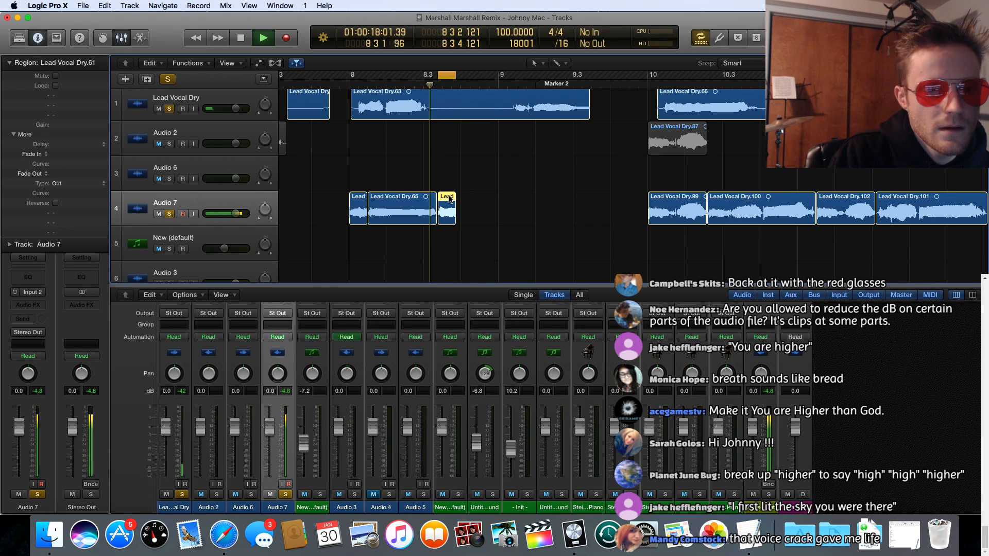
pyautogui.press('space')
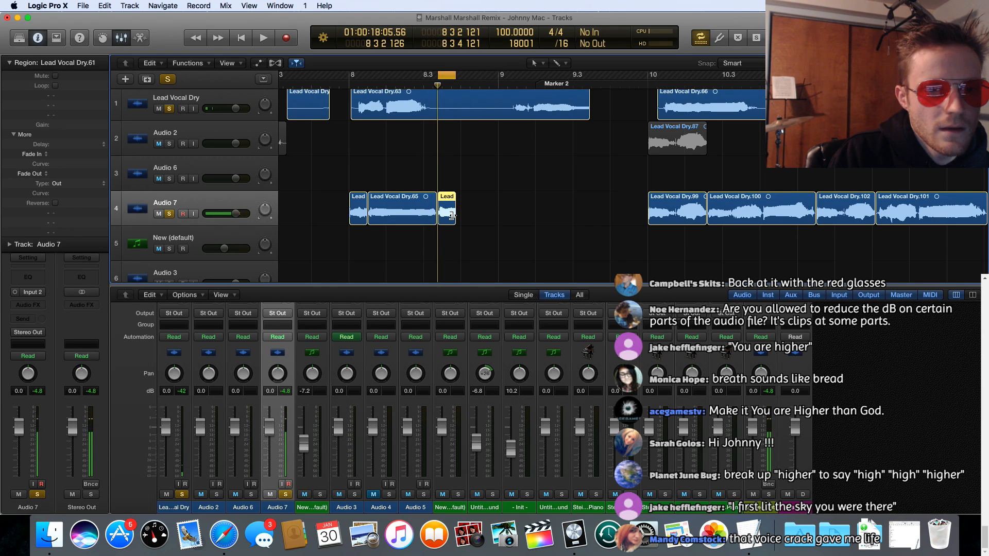
# Step: Lengthen Lead Vocal Dry.61 slightly, extend the cycle range to match its new end, and replay the loop
pyautogui.moveTo(452, 216); pyautogui.dragTo(460, 216)
pyautogui.press('space')
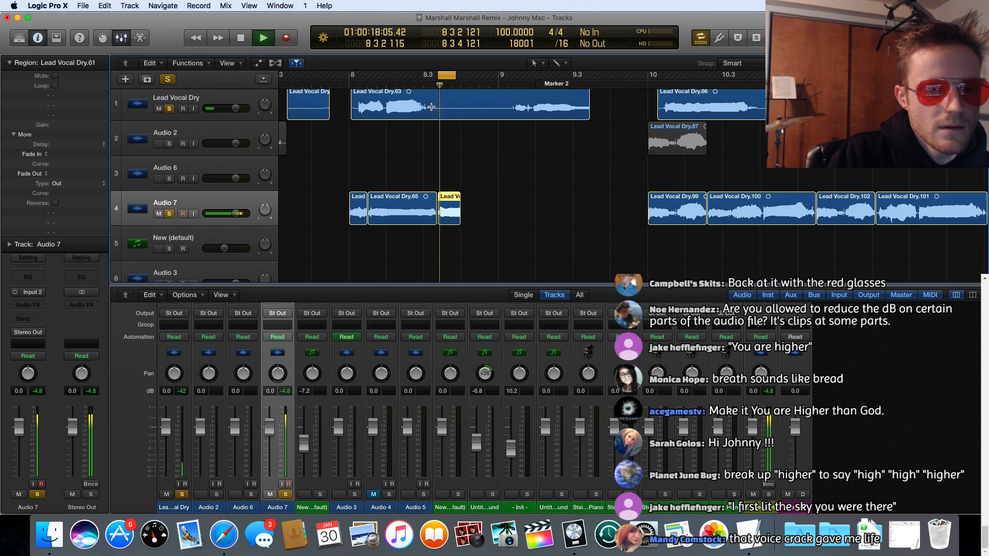
pyautogui.press('space')
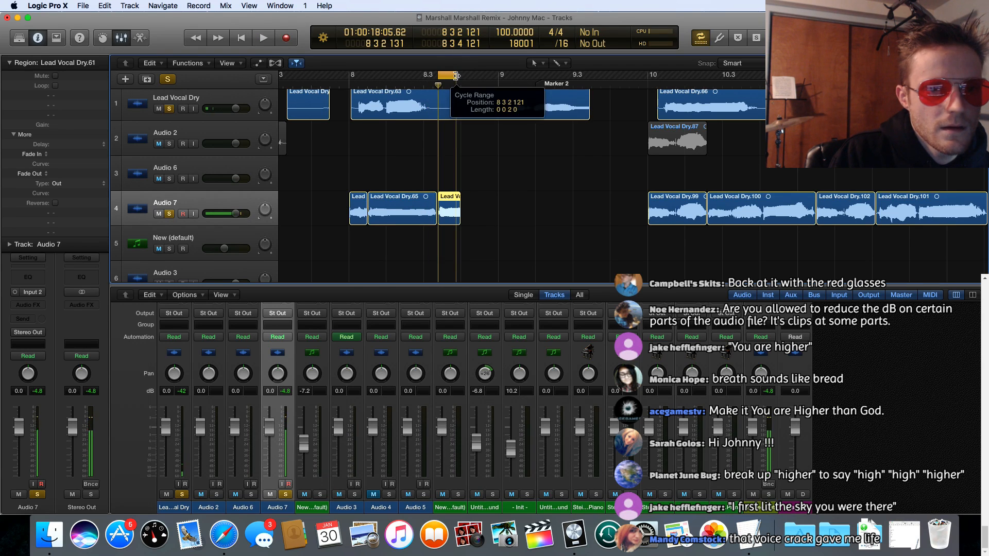
pyautogui.moveTo(457, 75); pyautogui.dragTo(459, 77)
pyautogui.press('space')
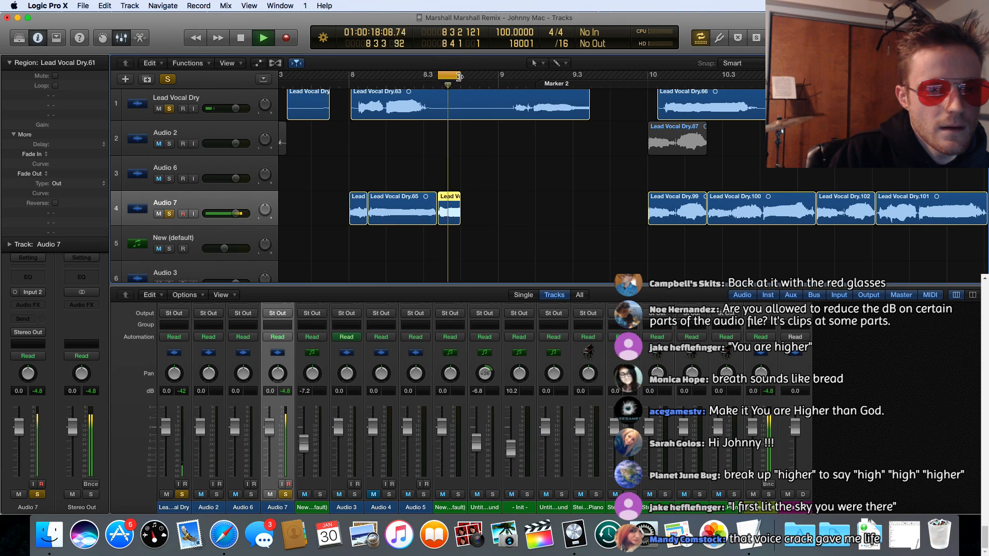
pyautogui.press('space')
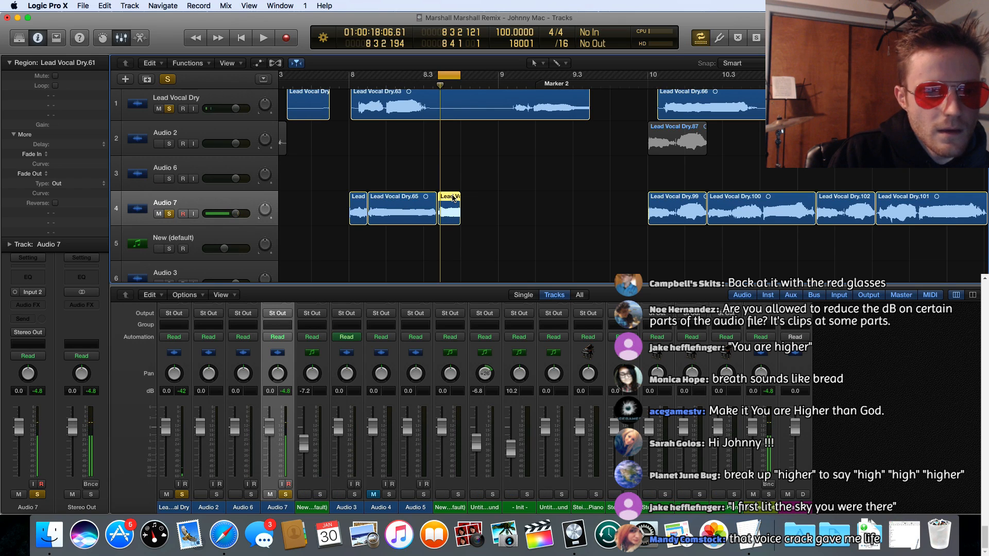
# Step: Copy the shortened Lead Vocal Dry.61 twice, back to back on Audio 7, and extend the last copy to just after 9.4
pyautogui.moveTo(452, 198); pyautogui.dragTo(499, 200)
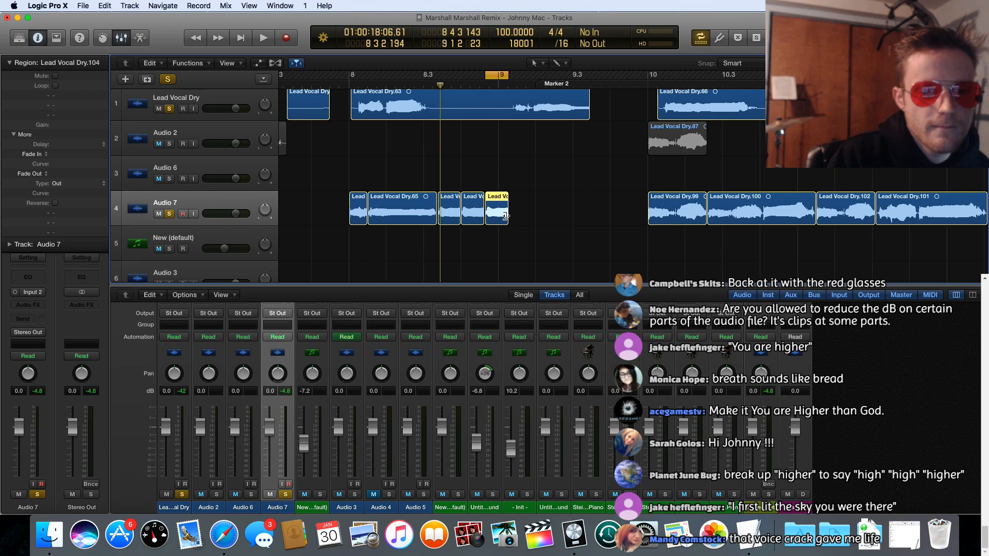
pyautogui.moveTo(508, 217); pyautogui.dragTo(616, 222)
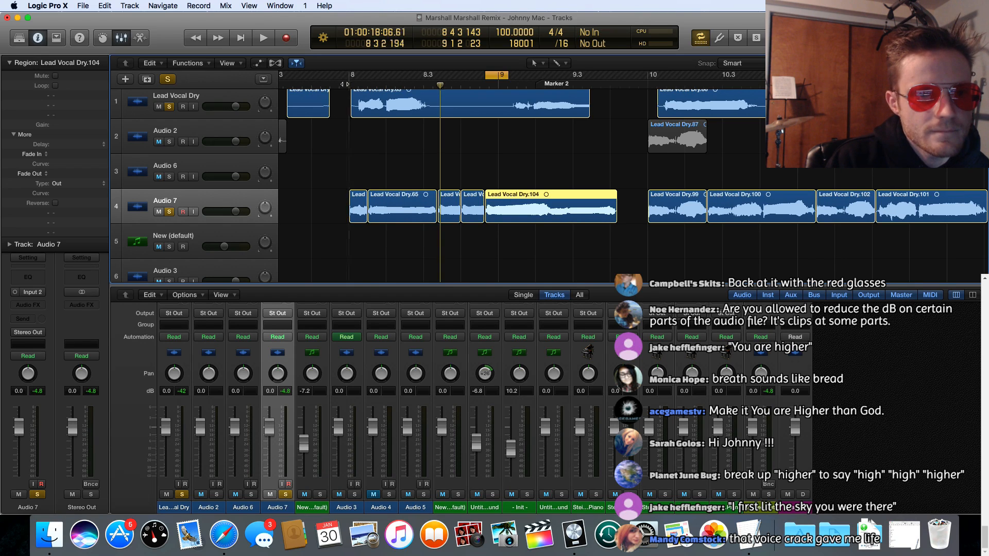
# Step: Turn off cycle mode and play the rearranged vocals from bar 8 to just past 8.2
pyautogui.click(497, 75)
pyautogui.press('space')
pyautogui.moveTo(497, 75); pyautogui.dragTo(487, 75)
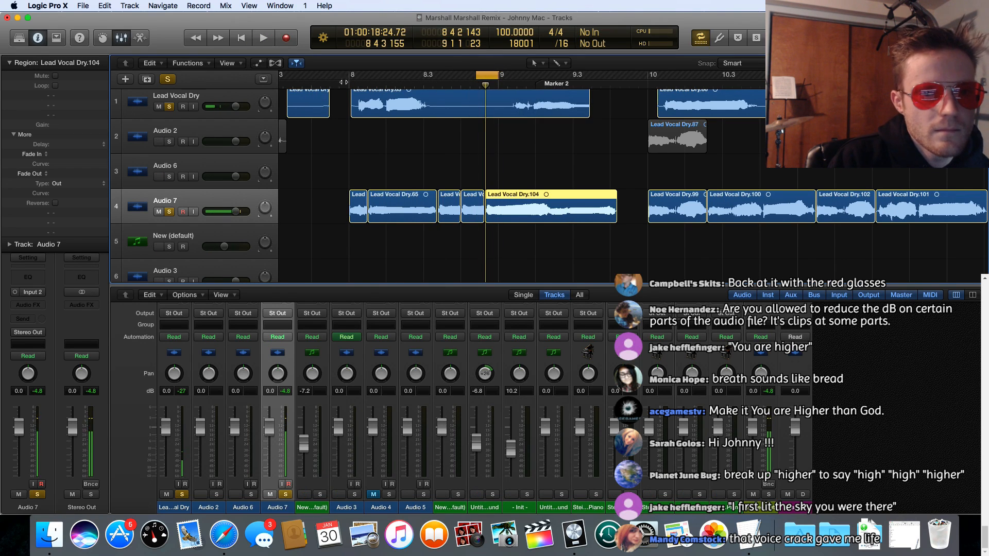
pyautogui.press('c')
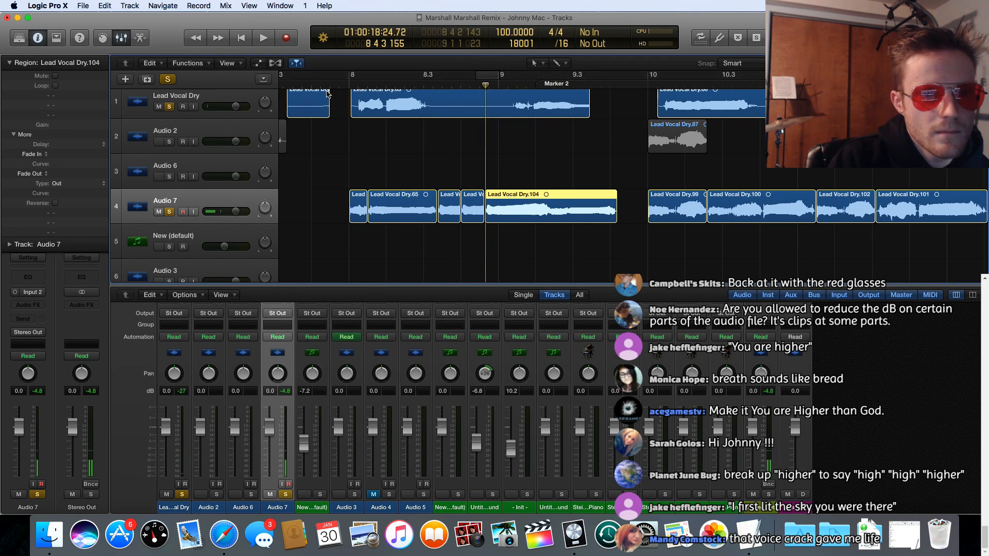
pyautogui.click(348, 84)
pyautogui.hscroll(1, 347, 85)
pyautogui.press('space')
pyautogui.press('space')
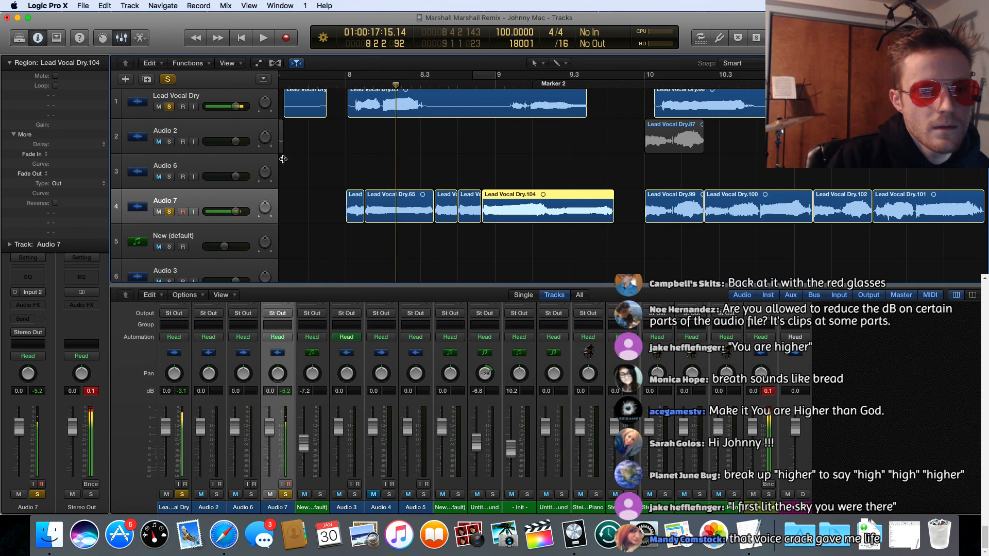
# Step: Unsolo Lead Vocal Dry and play Audio 7 alone from bar 8 until Lead Vocal Dry.104 ends
pyautogui.click(169, 142)
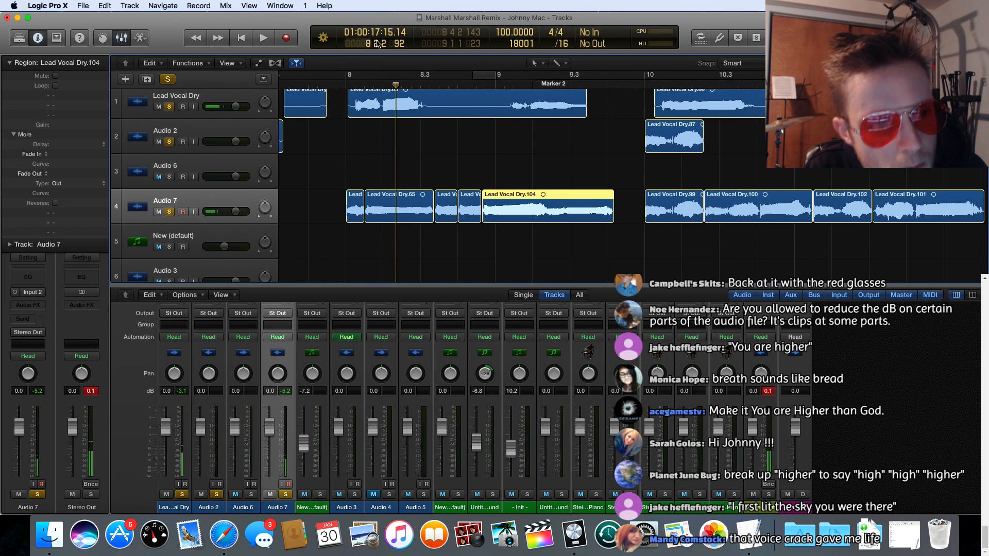
pyautogui.click(168, 142)
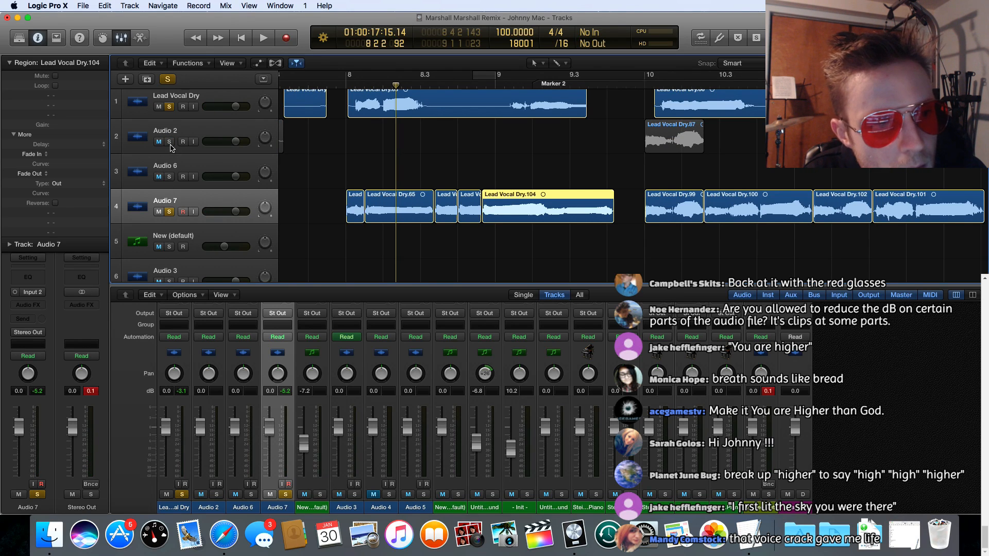
pyautogui.click(170, 107)
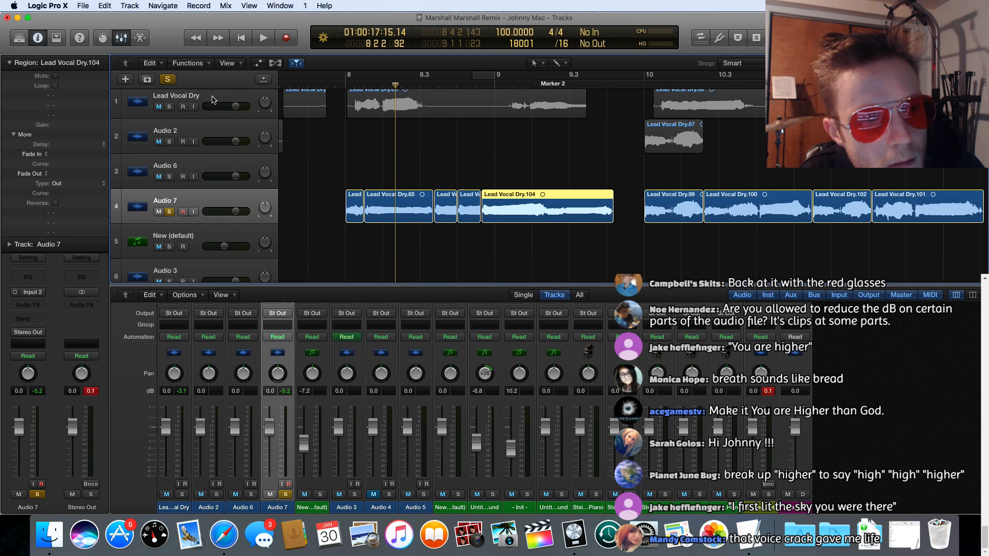
pyautogui.click(346, 82)
pyautogui.press('space')
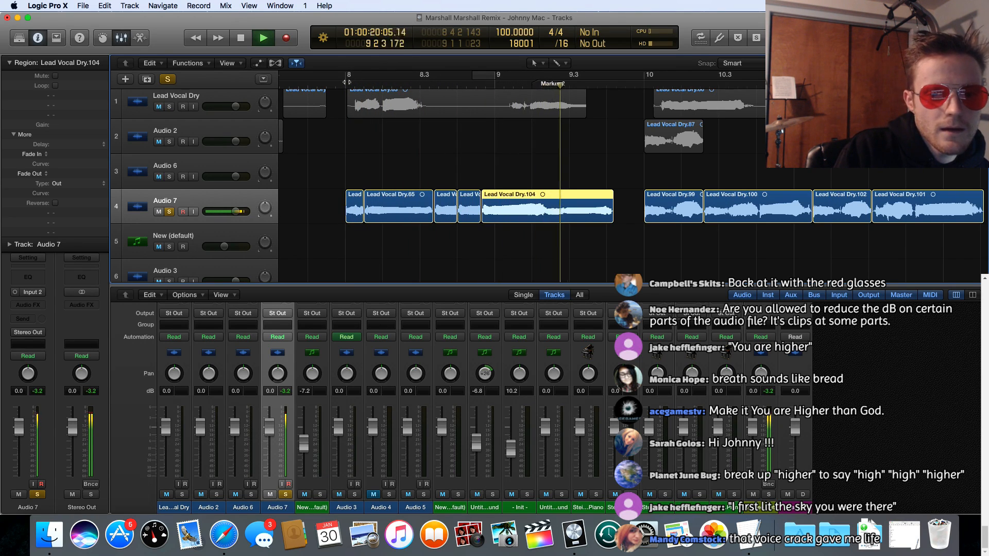
pyautogui.press('space')
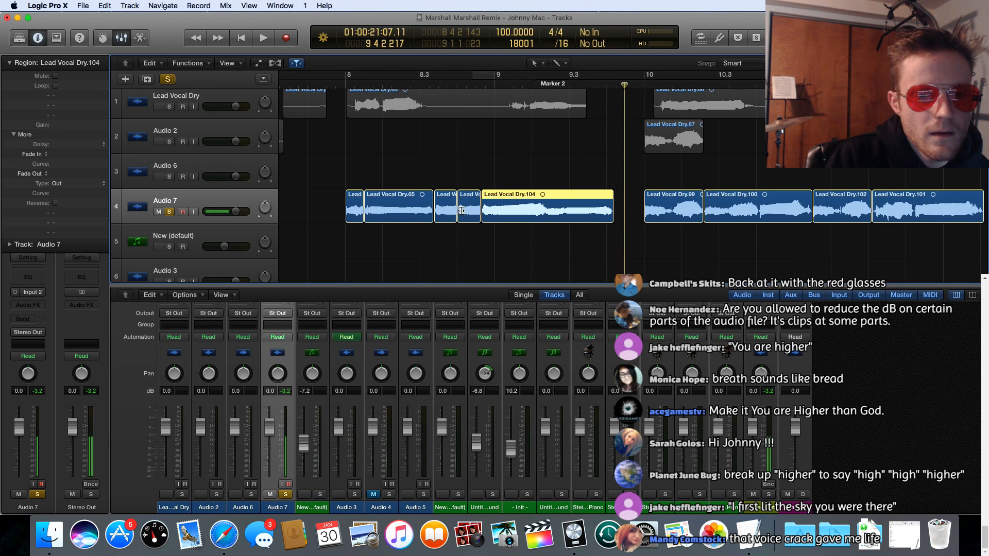
# Step: Trim the ends of the two short regions before Lead Vocal Dry.104 and shift the following regions earlier to close the gaps
pyautogui.moveTo(453, 217); pyautogui.dragTo(468, 196)
pyautogui.click(477, 217)
pyautogui.click(480, 195)
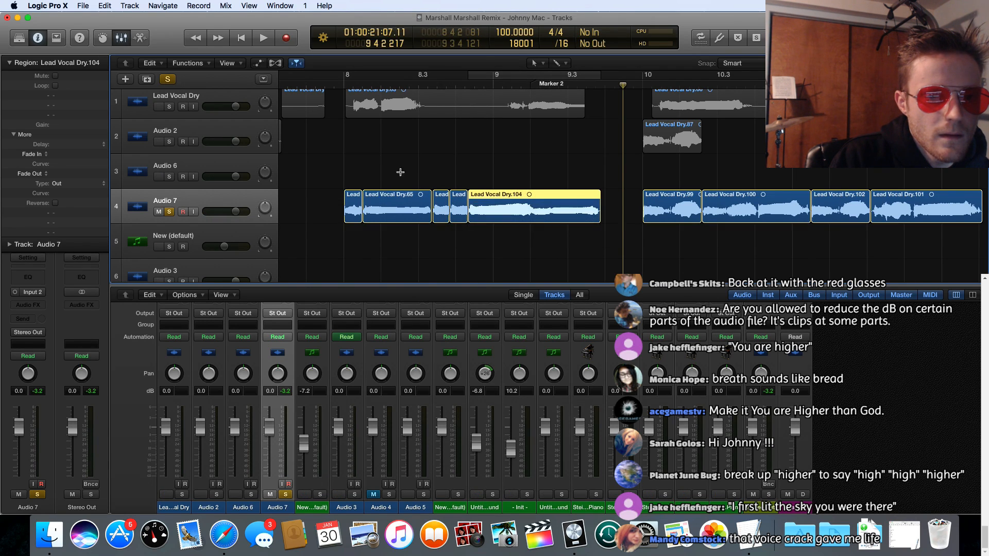
# Step: Play the tightened Audio 7 phrases from bar 8 through the end of Lead Vocal Dry.101 in bar 12
pyautogui.click(344, 85)
pyautogui.press('space')
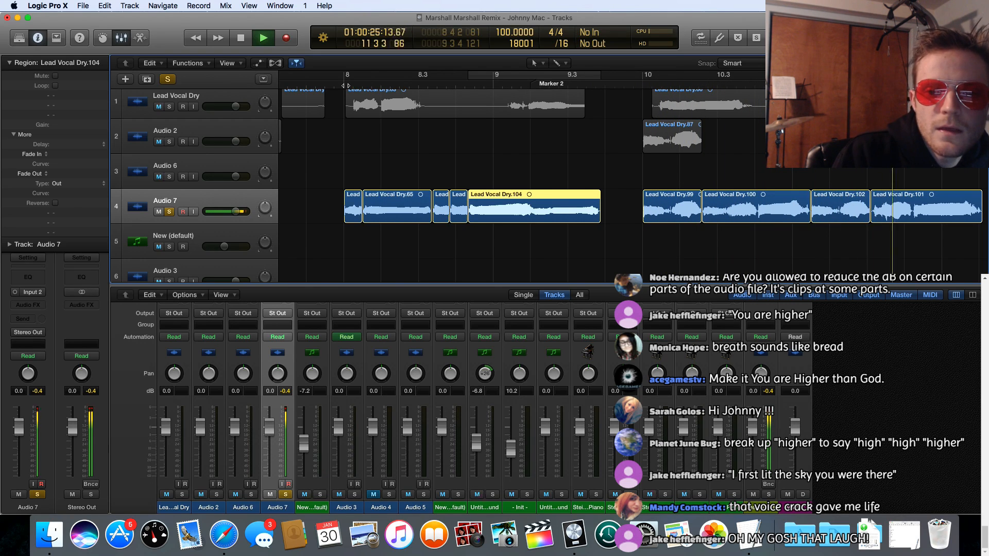
pyautogui.press('space')
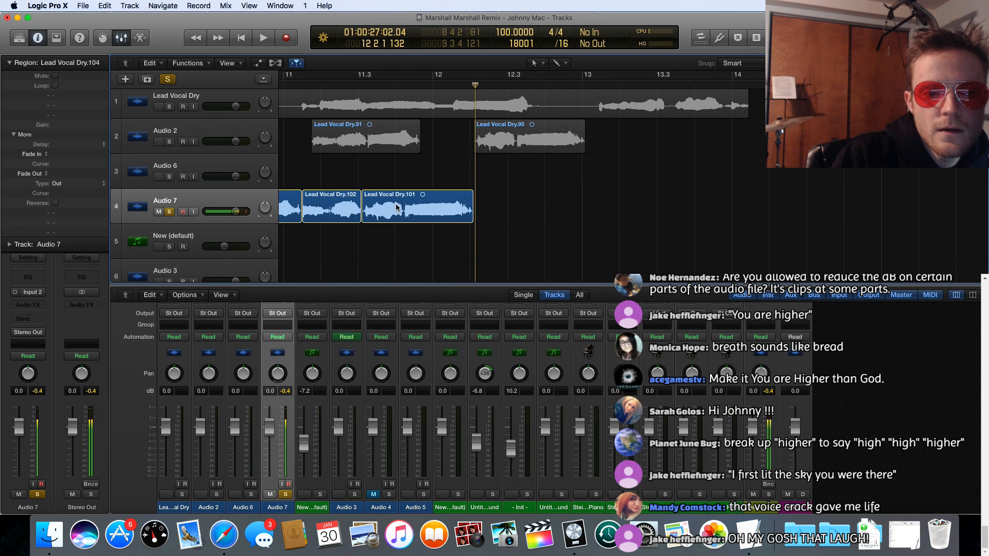
pyautogui.hscroll(-10, 373, 186)
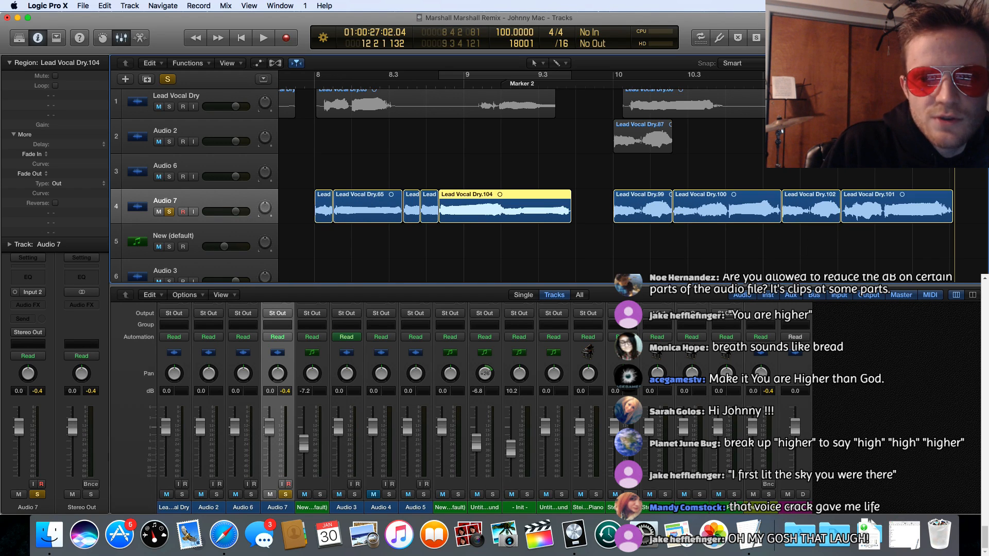
# Step: Hide the mixer and copy track 9's Inst 1 region from bar 29 to just after bar 9
pyautogui.press('super+Up')
pyautogui.press('super+Up')
pyautogui.press('super+Up')
pyautogui.press('super+Up')
pyautogui.press('super+Down')
pyautogui.press('super+Down')
pyautogui.press('super+Down')
pyautogui.press('super+Down')
pyautogui.press('super+Down')
pyautogui.press('super+Down')
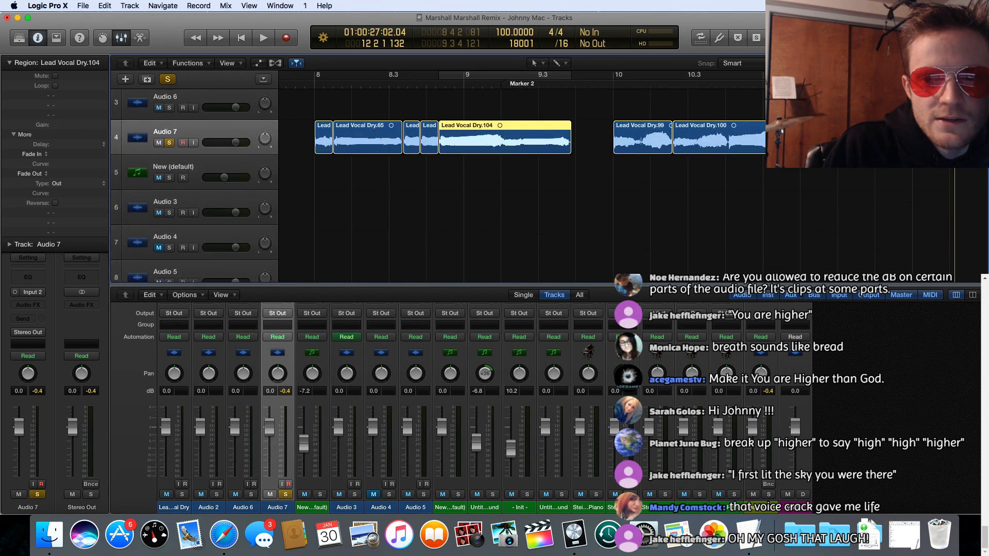
pyautogui.press('super+Left')
pyautogui.press('super+Left')
pyautogui.press('super+Left')
pyautogui.press('super+Left')
pyautogui.press('super+Left')
pyautogui.press('super+Left')
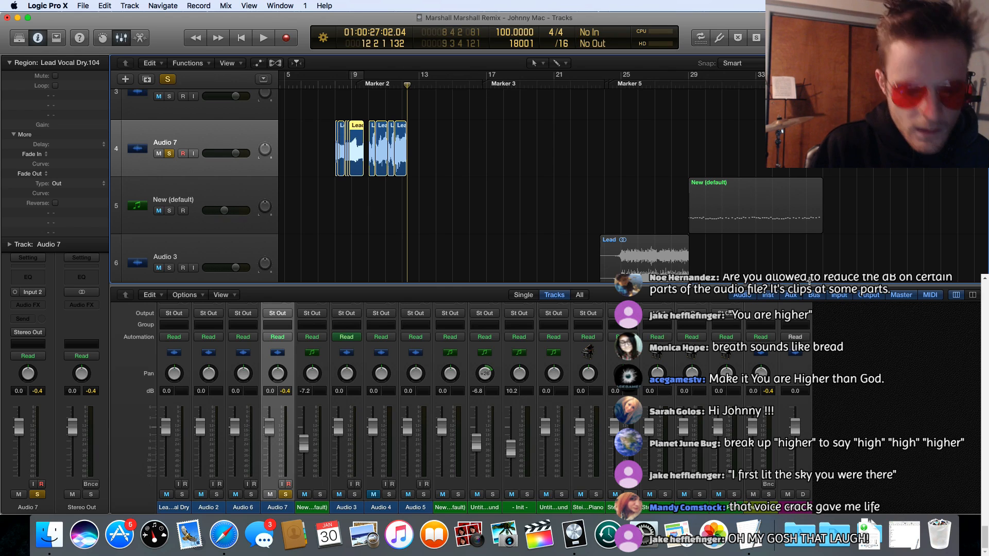
pyautogui.press('x')
pyautogui.scroll(-5, 421, 307)
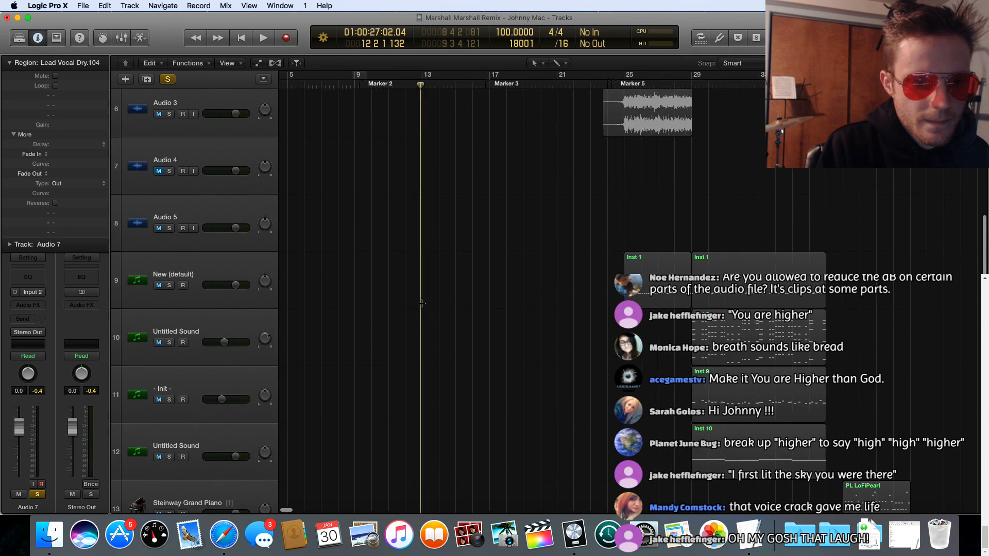
pyautogui.hscroll(-3, 421, 304)
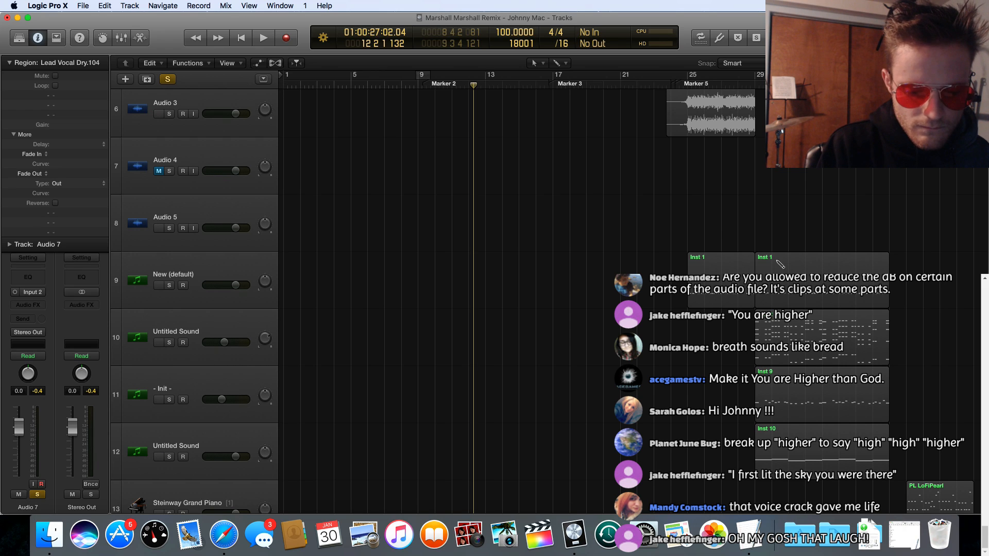
pyautogui.moveTo(777, 264); pyautogui.dragTo(443, 288)
pyautogui.scroll(5, 470, 207)
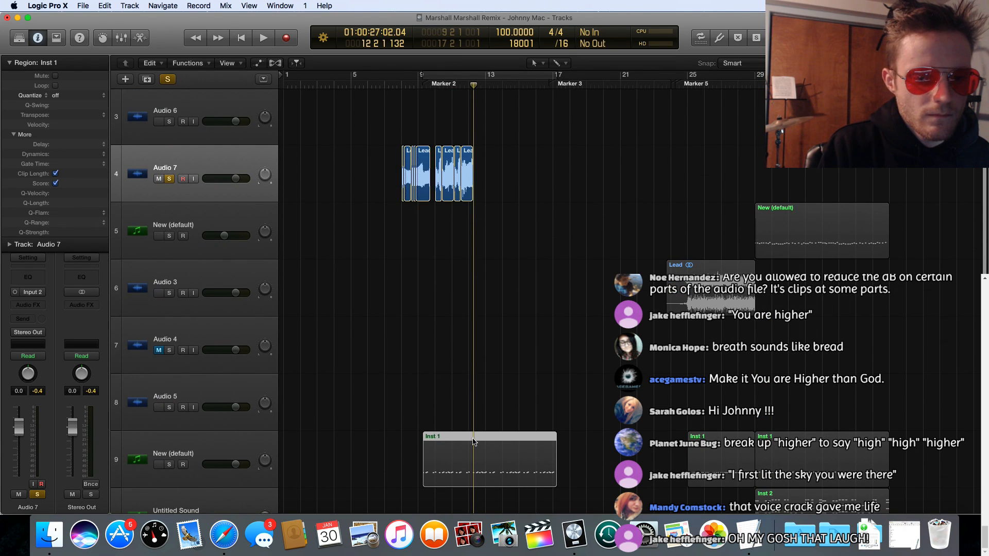
# Step: Solo track 9, New (default), alongside Audio 7 and play its copied Inst 1 region from bar 12
pyautogui.click(169, 465)
pyautogui.press('space')
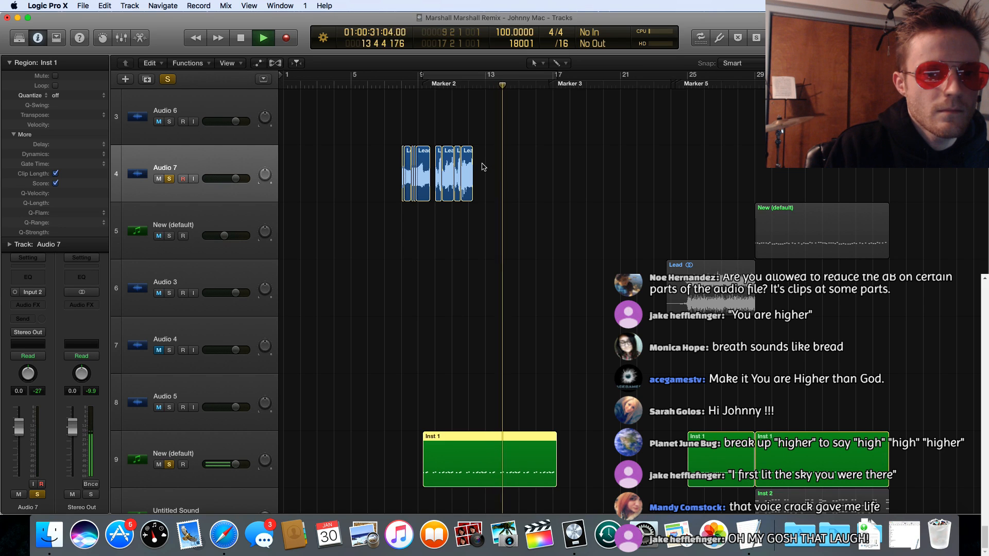
# Step: Move all nine Audio 7 regions to start at 9.3, and align the copied Inst 1 region with bar 9
pyautogui.moveTo(482, 166); pyautogui.dragTo(427, 154)
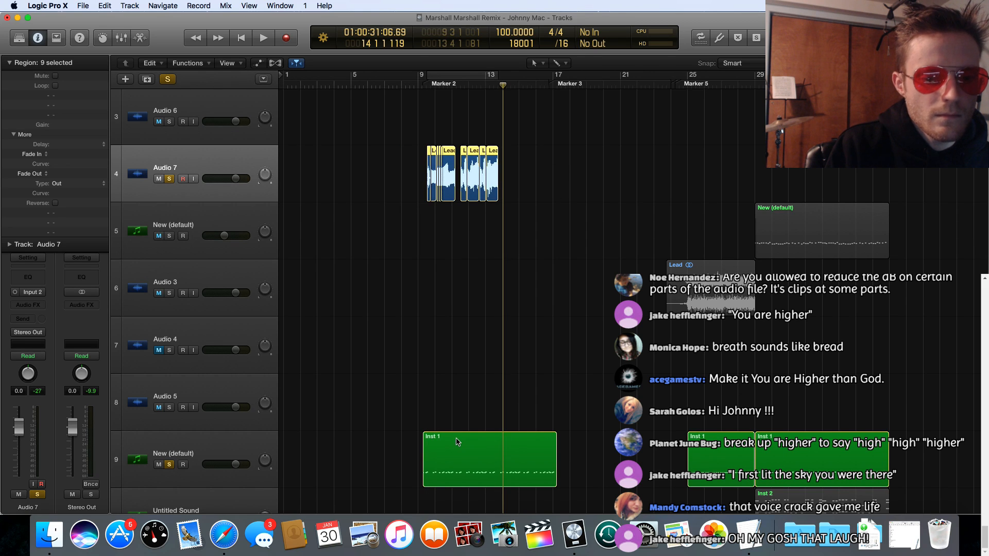
pyautogui.moveTo(457, 442); pyautogui.dragTo(452, 442)
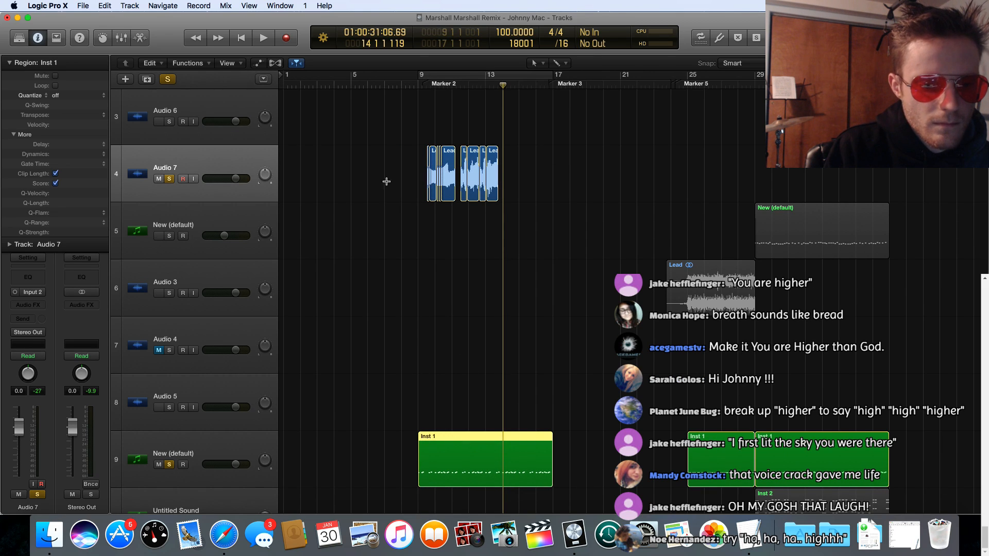
pyautogui.press('space')
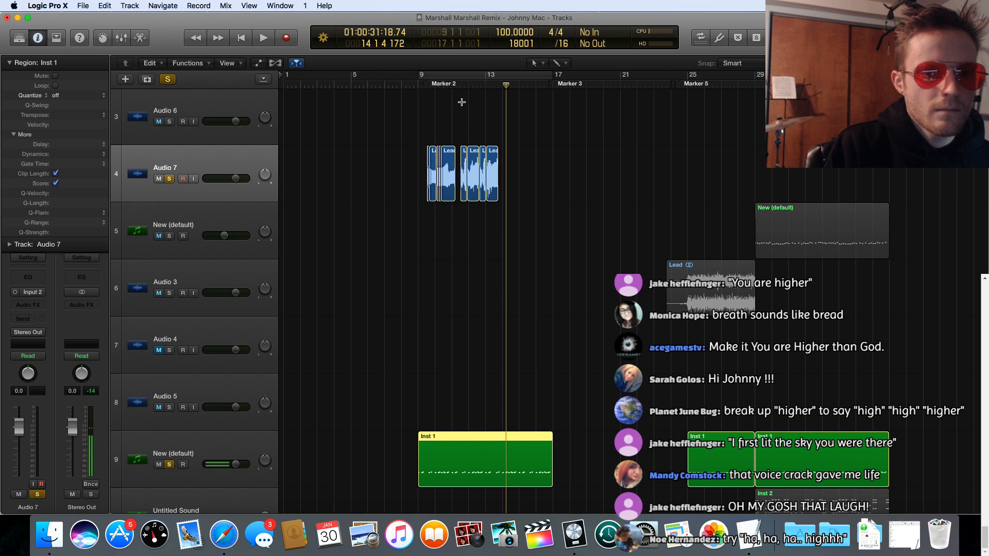
# Step: Enable the cycle over bars 9 to 17 and play Audio 7 together with the copied Inst 1 region
pyautogui.click(467, 79)
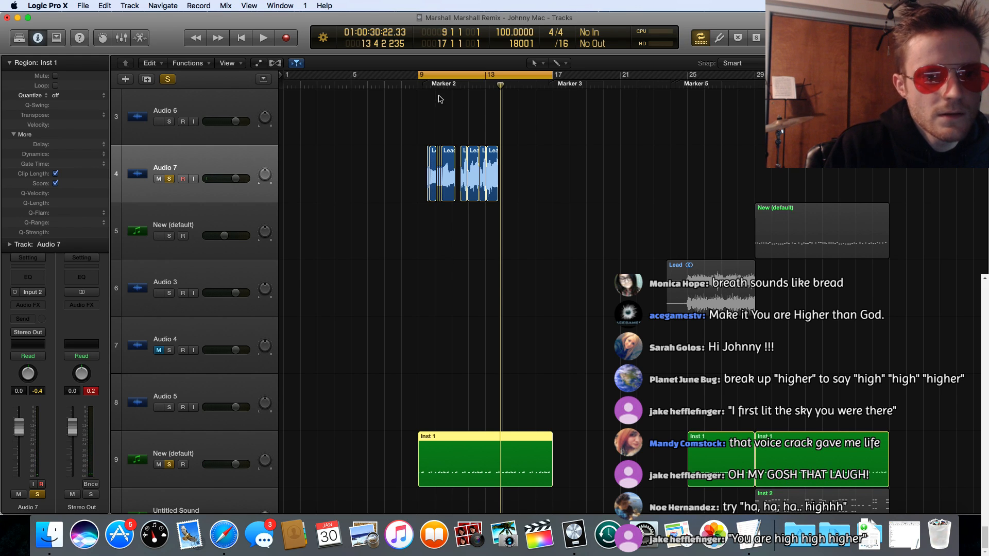
pyautogui.press('space')
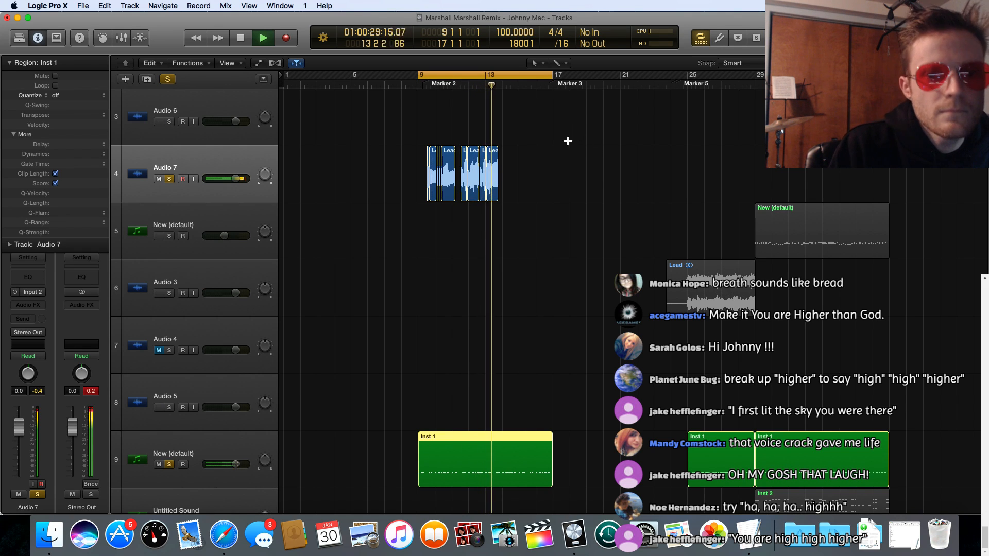
pyautogui.press('space')
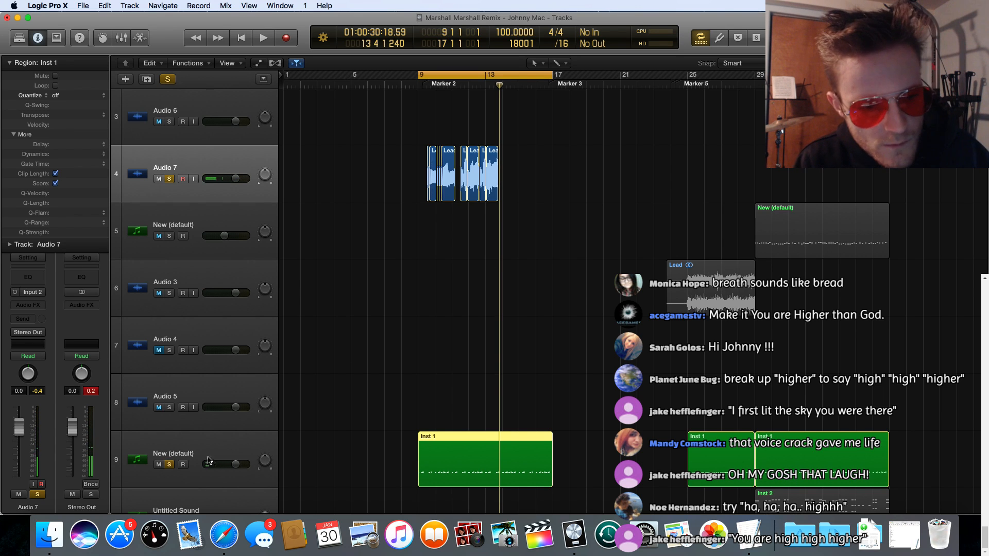
# Step: Move track 9, New (default), directly below Audio 7 and play the cycle from bar 9
pyautogui.hscroll(1, 486, 270)
pyautogui.moveTo(220, 445); pyautogui.dragTo(257, 226)
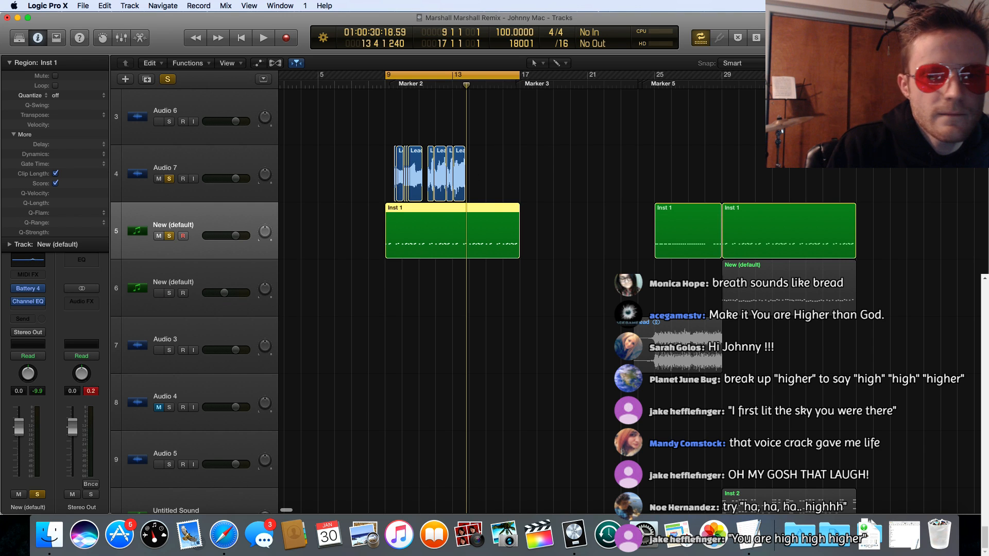
pyautogui.press('super+Right')
pyautogui.press('super+Right')
pyautogui.press('super+Right')
pyautogui.press('super+Right')
pyautogui.press('super+Right')
pyautogui.press('super+Right')
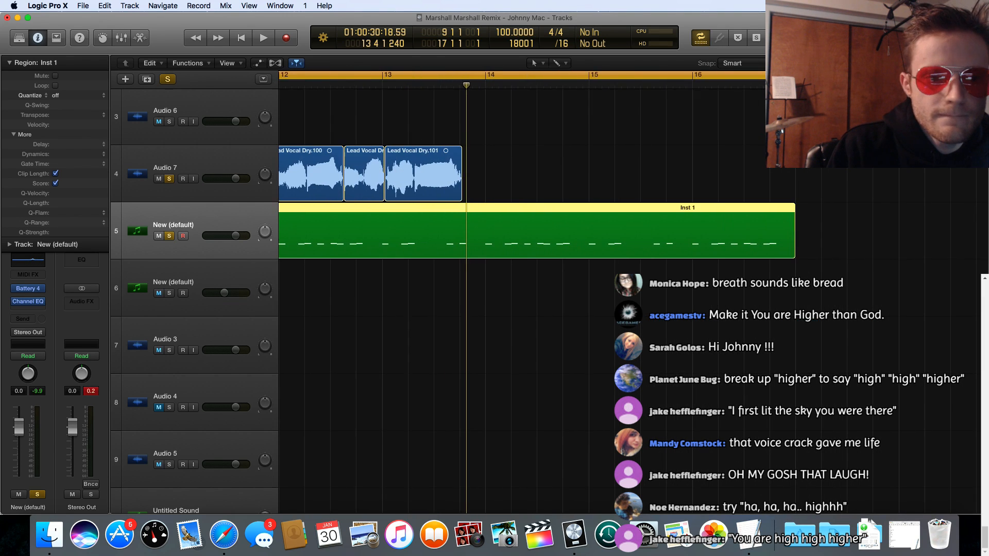
pyautogui.hscroll(-10, 681, 137)
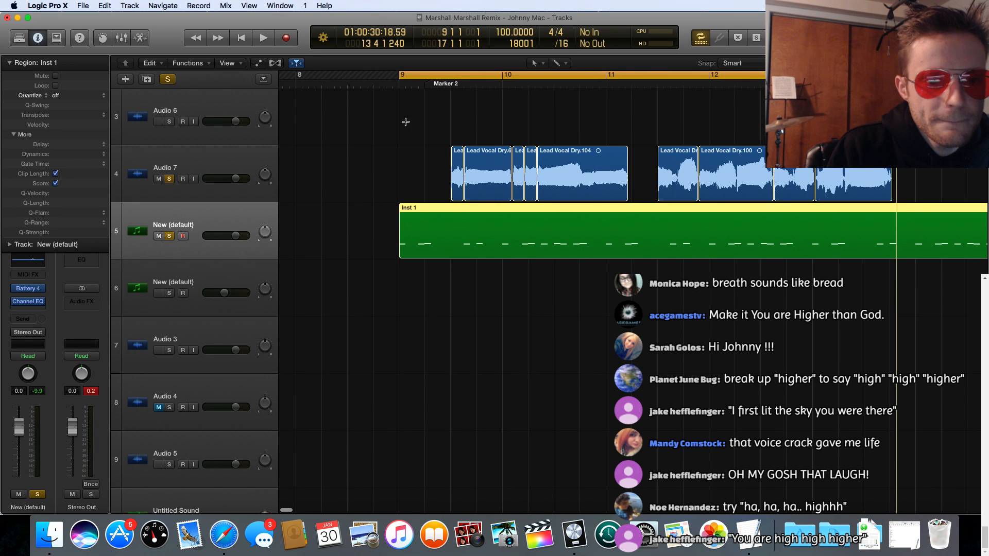
pyautogui.press('space')
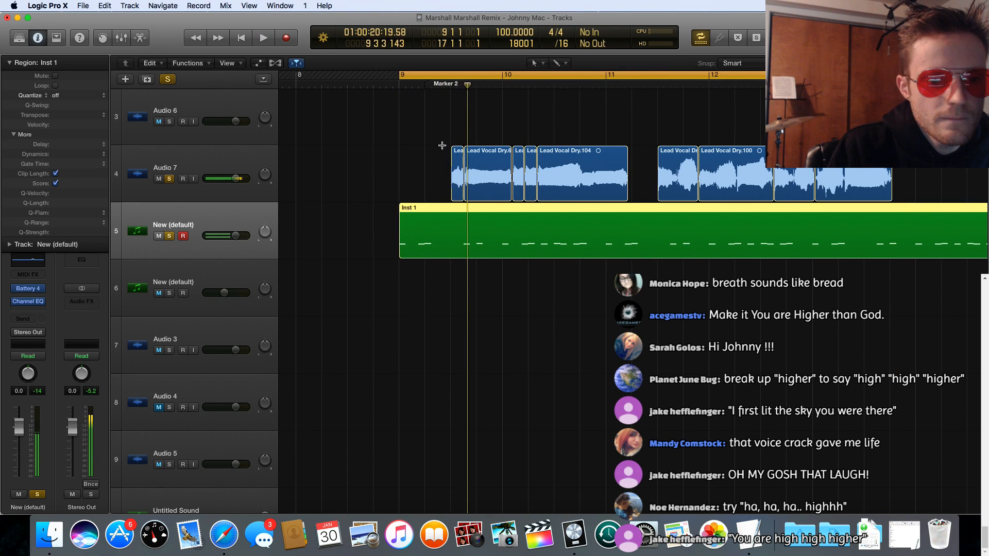
# Step: Move Audio 7's first region to 9.1 and Lead Vocal Dry.65 to 9.2, and play them against Inst 1
pyautogui.moveTo(455, 175); pyautogui.dragTo(432, 173)
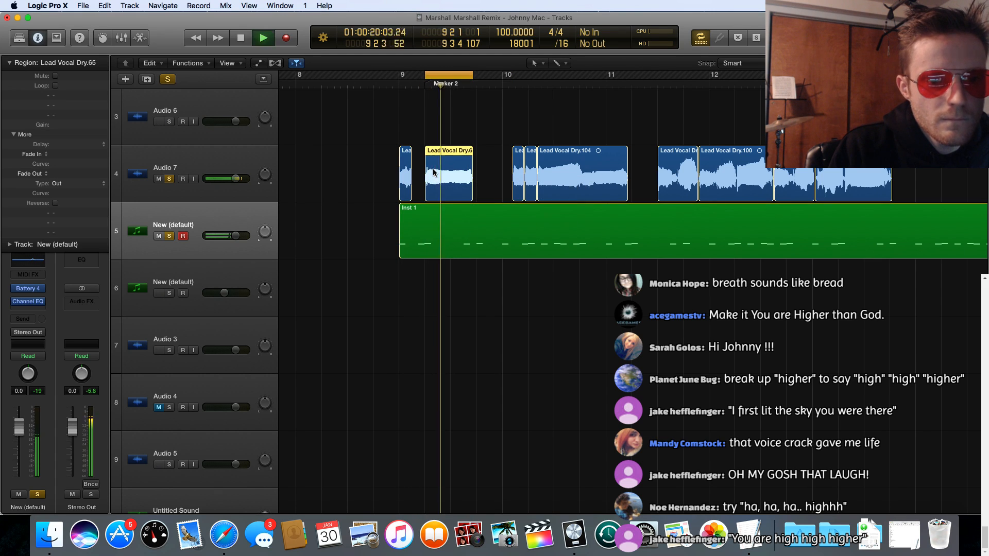
pyautogui.click(457, 210)
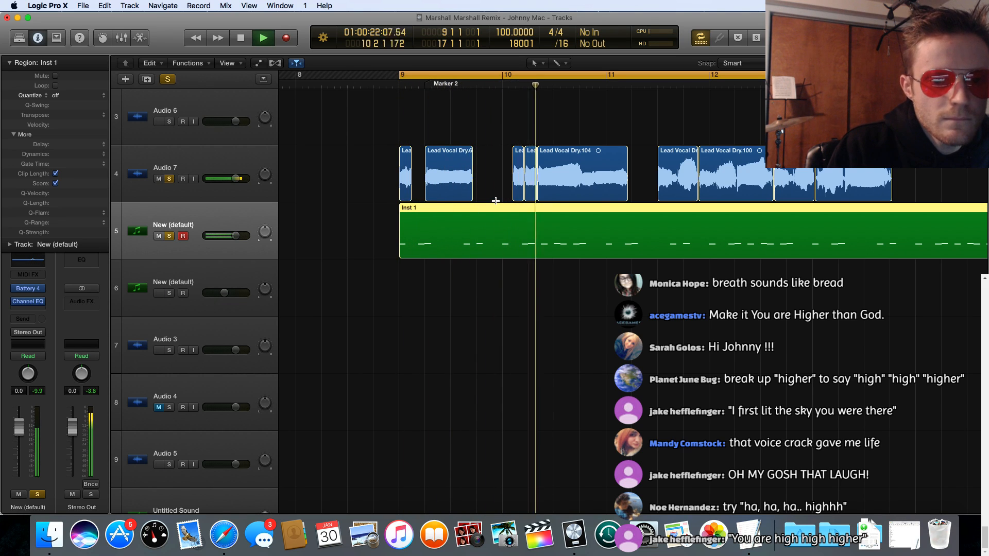
pyautogui.press('space')
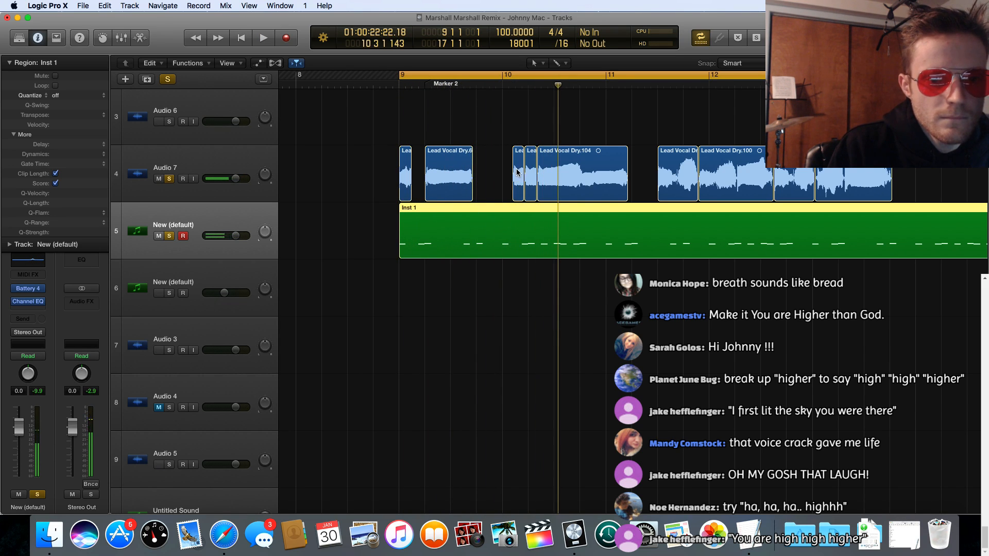
# Step: Move the short Lead Vocal Dry.61 region on Audio 7 to 9.4.1, just after Lead Vocal Dry.65
pyautogui.click(517, 173)
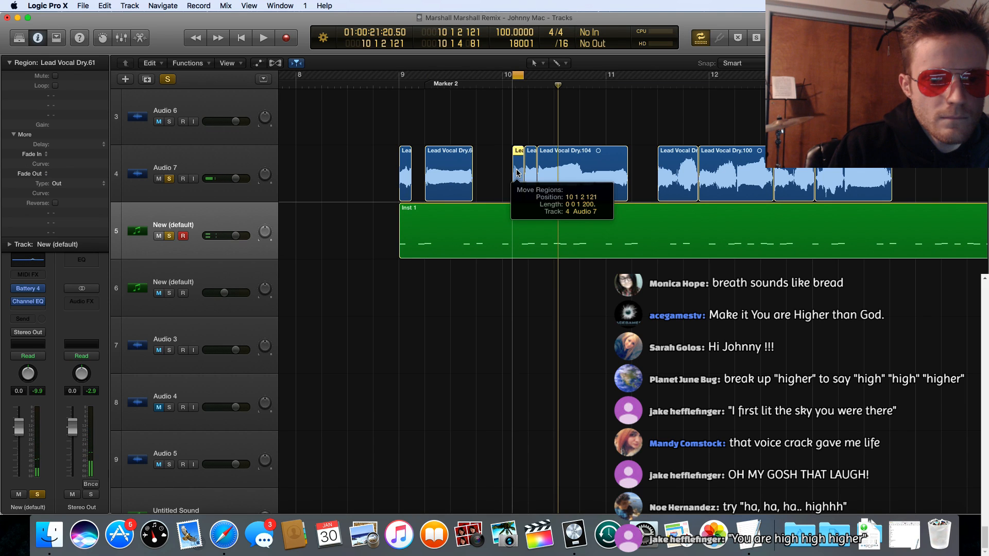
pyautogui.moveTo(517, 173); pyautogui.dragTo(482, 173)
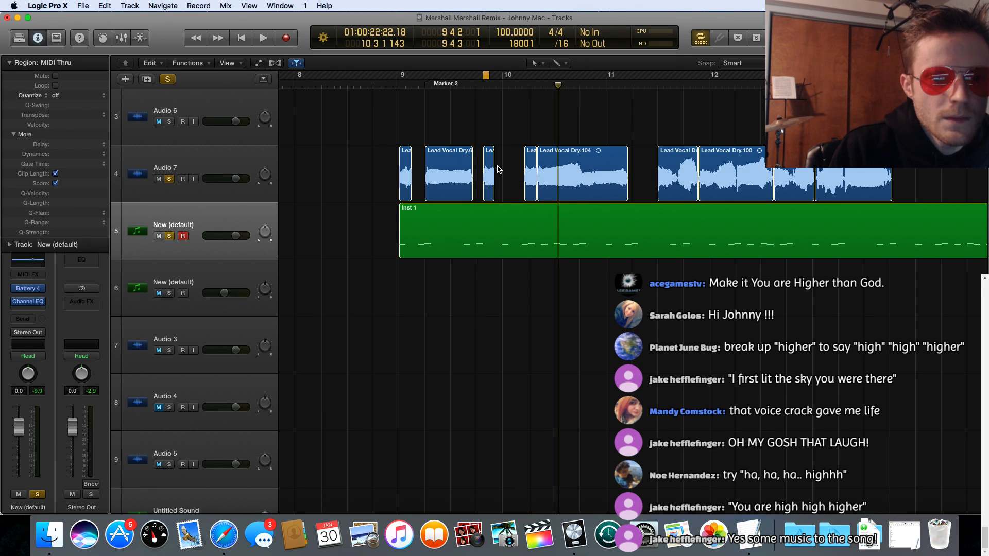
pyautogui.click(489, 173)
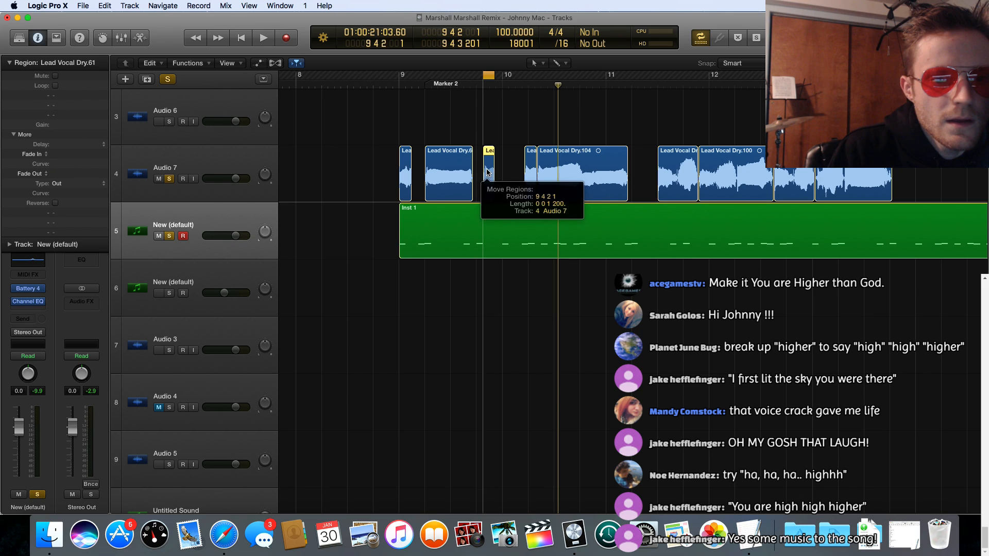
# Step: Delete the short Lead Vocal Dry.103 region that follows Lead Vocal Dry.61 on Audio 7
pyautogui.moveTo(528, 175); pyautogui.dragTo(495, 165)
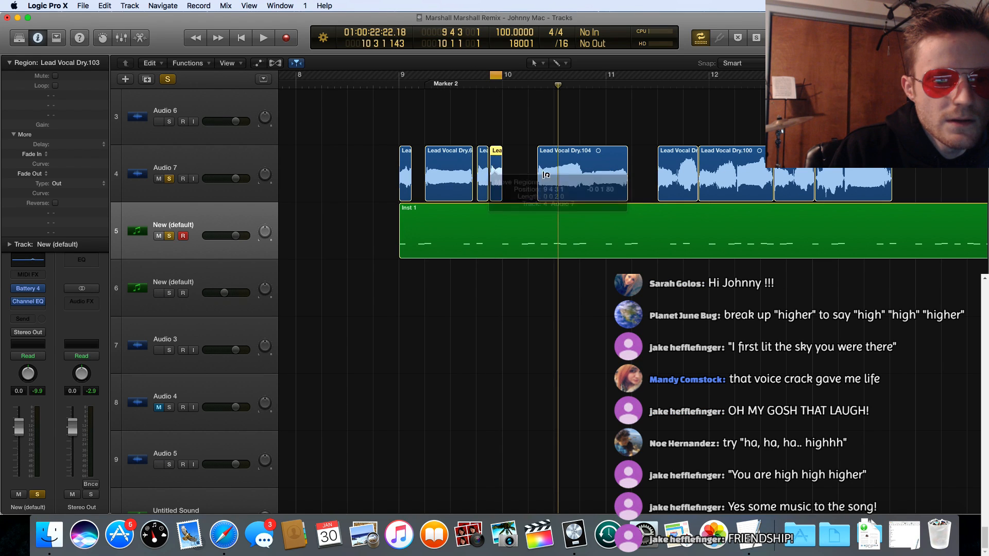
pyautogui.moveTo(561, 175); pyautogui.dragTo(528, 171)
pyautogui.click(496, 173)
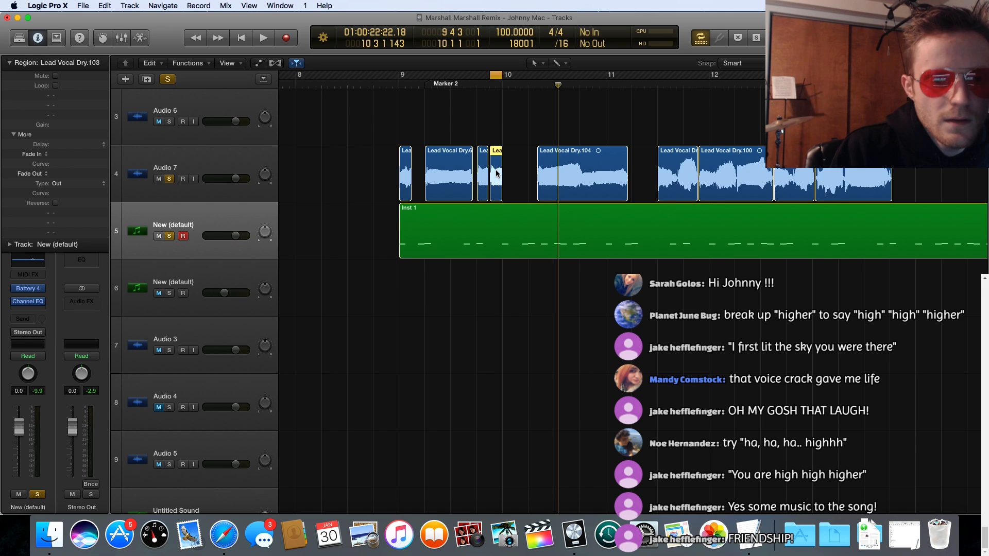
pyautogui.press('Delete')
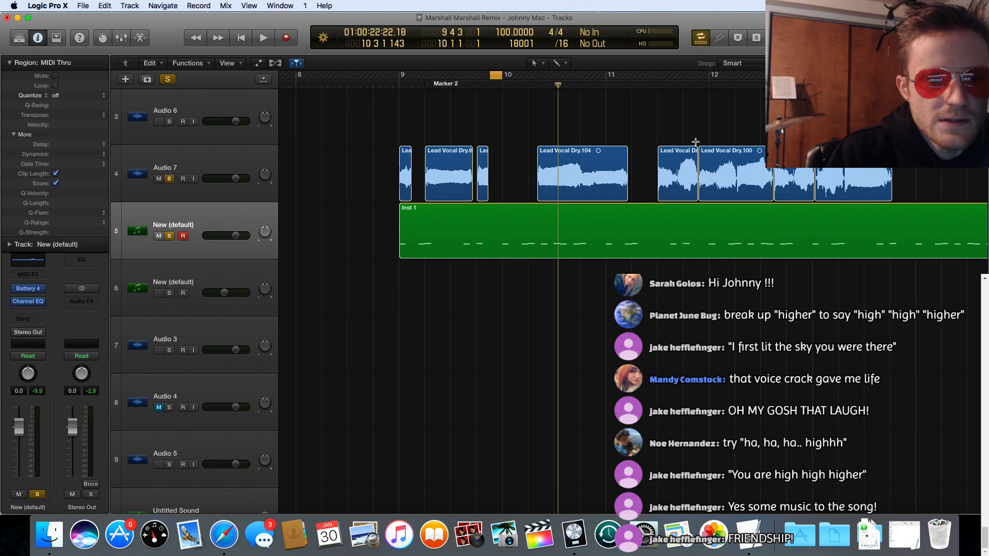
# Step: Extend Lead Vocal Dry.61 to end at 9.4.3 and repeat it once directly after itself
pyautogui.press('super+Right')
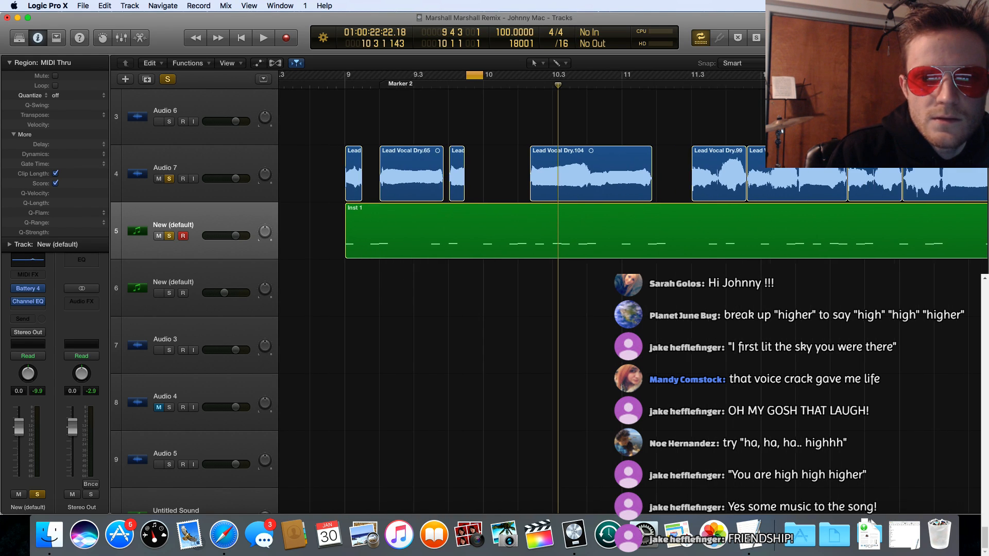
pyautogui.click(750, 64)
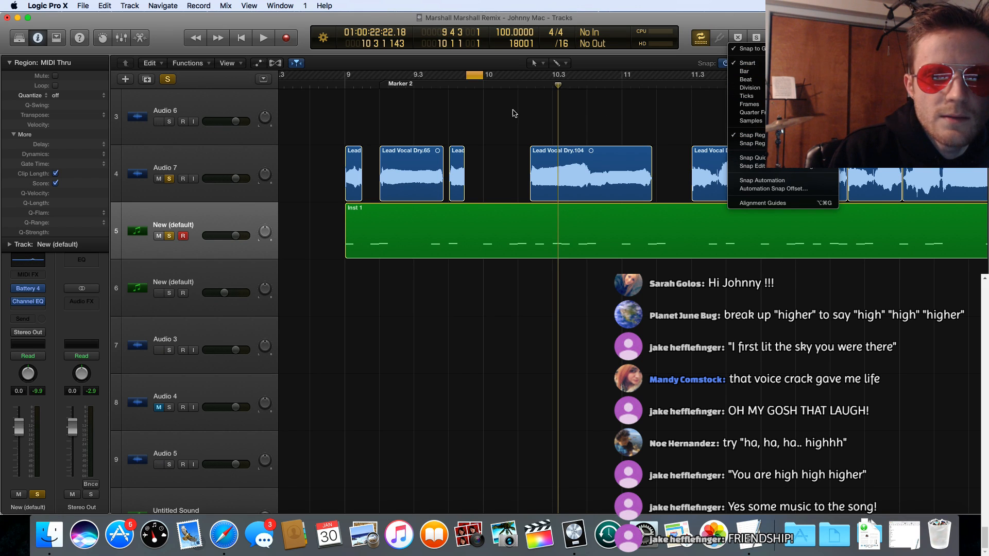
pyautogui.click(503, 131)
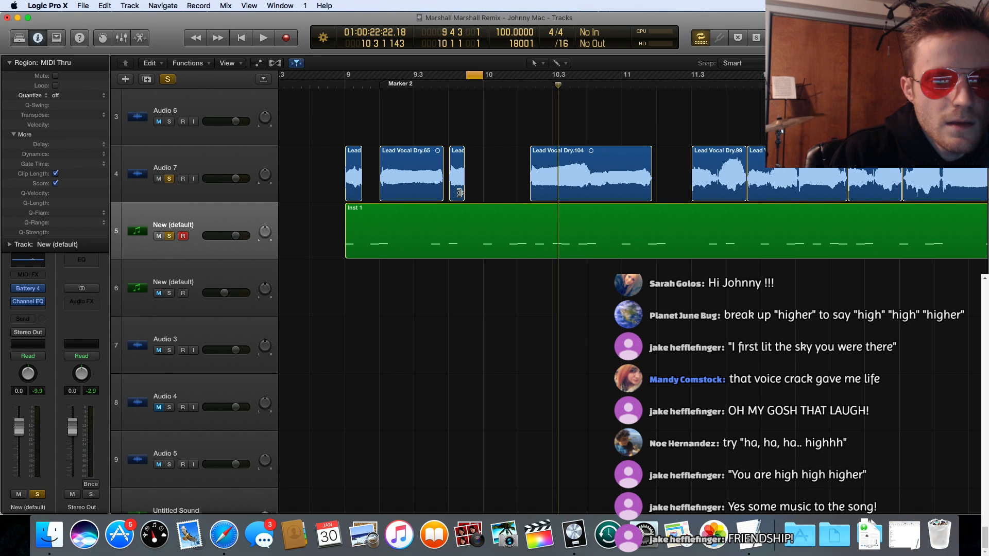
pyautogui.moveTo(460, 192); pyautogui.dragTo(465, 192)
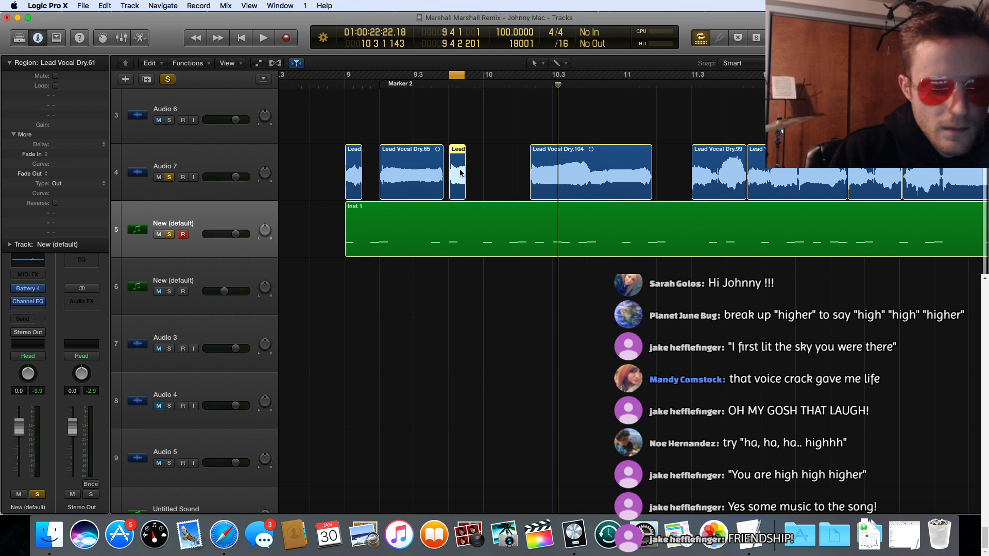
pyautogui.press('super+r')
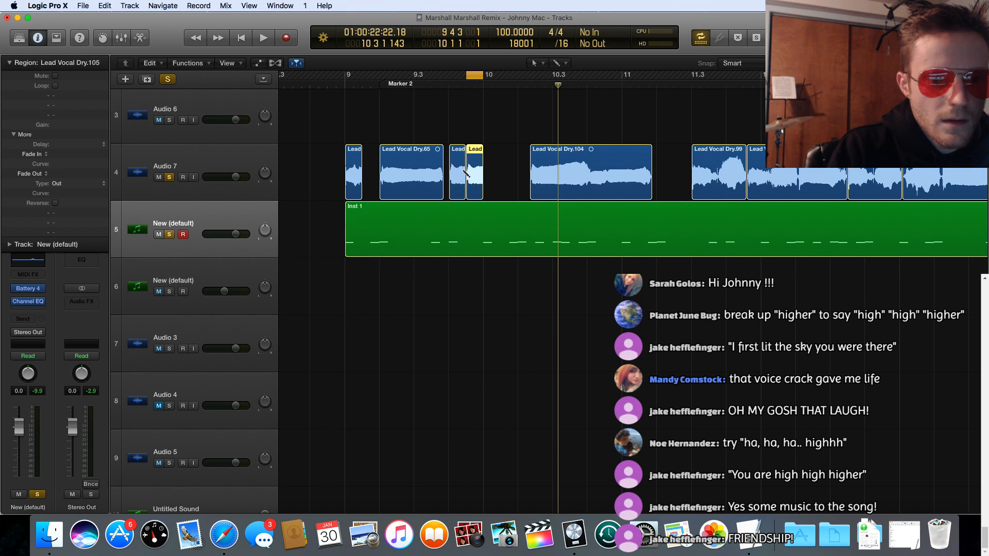
# Step: Move Lead Vocal Dry.104 to 10.1, disable the cycle, and play the phrase from bar 9
pyautogui.moveTo(552, 153); pyautogui.dragTo(506, 153)
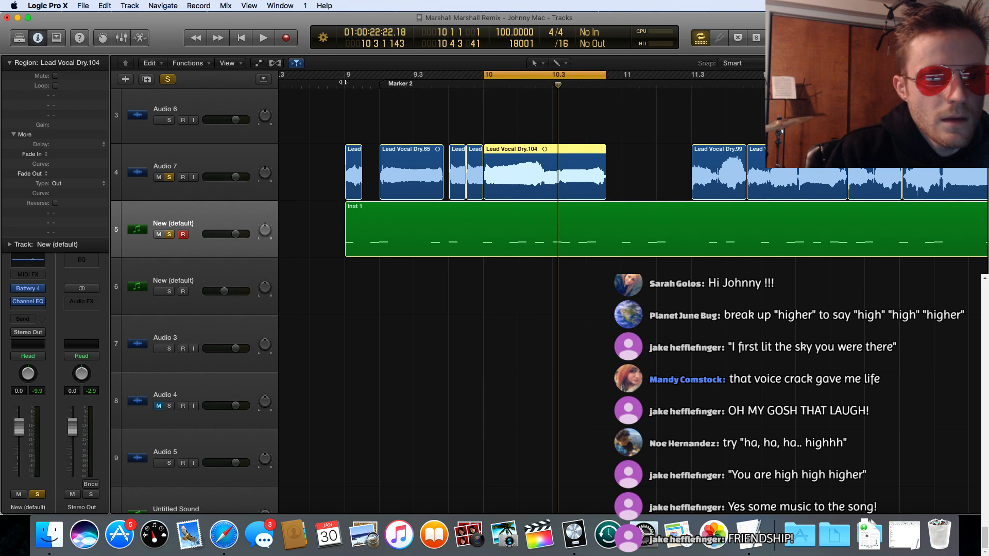
pyautogui.press('space')
pyautogui.click(506, 80)
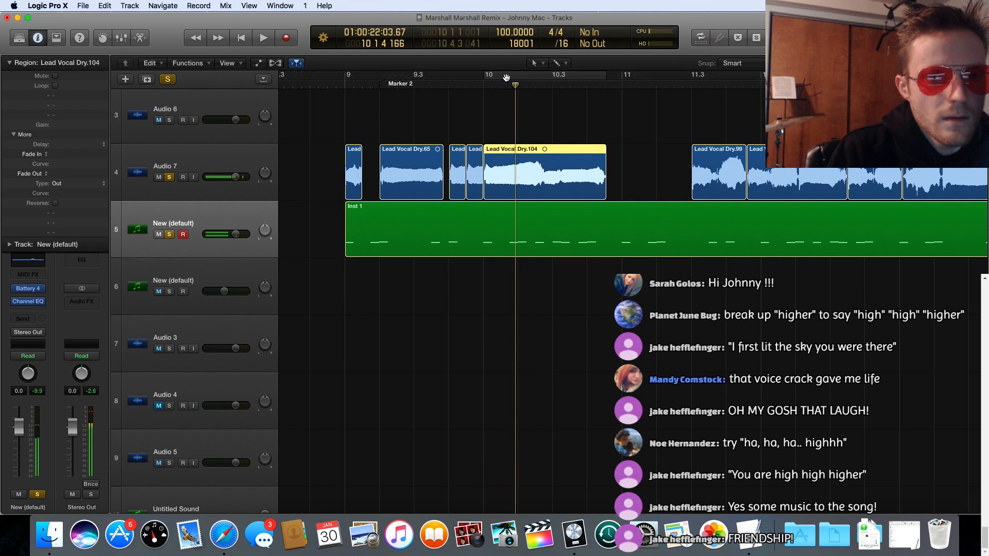
pyautogui.doubleClick(334, 85)
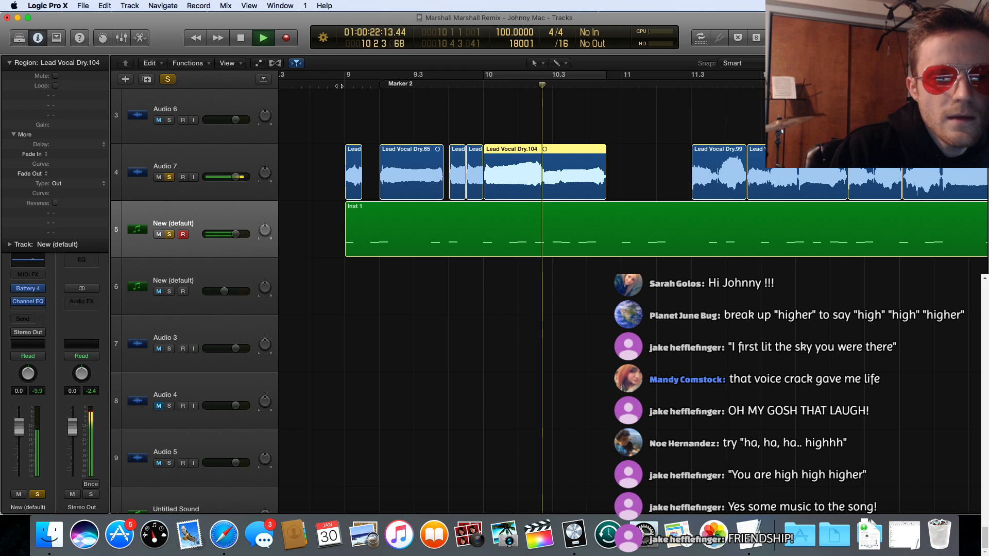
pyautogui.press('space')
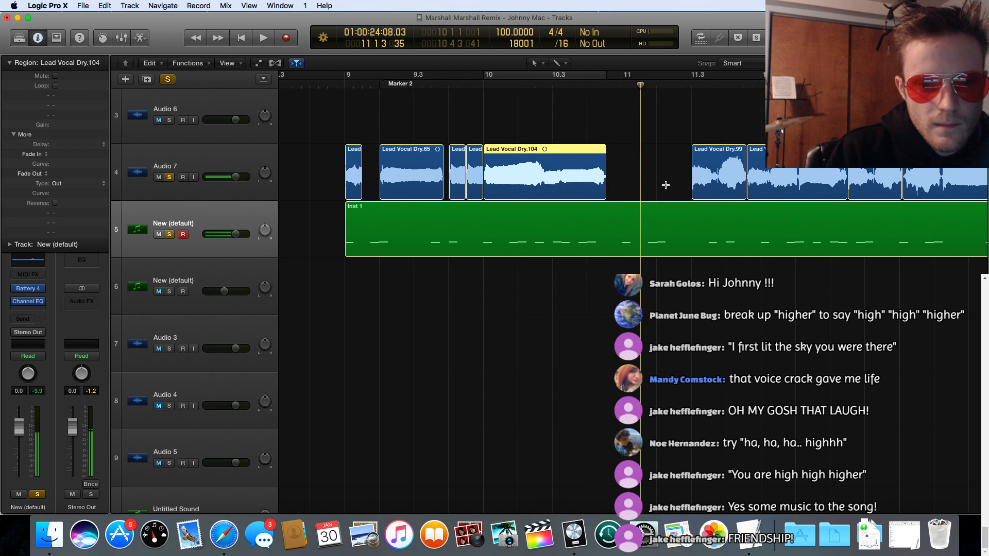
# Step: Move Lead Vocal Dry.99 to 11.1 and play the arrangement from bar 9
pyautogui.moveTo(707, 152); pyautogui.dragTo(642, 150)
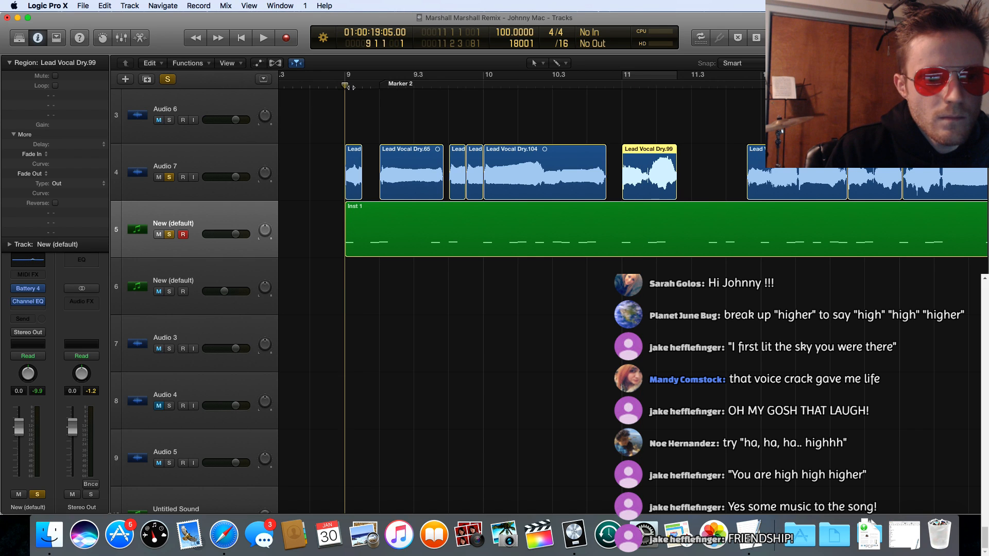
pyautogui.press('space')
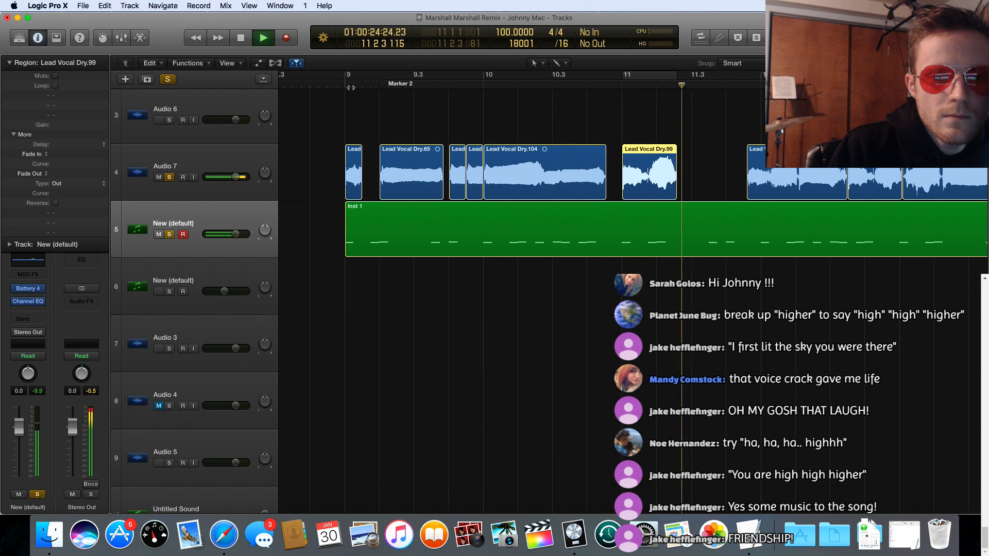
pyautogui.press('space')
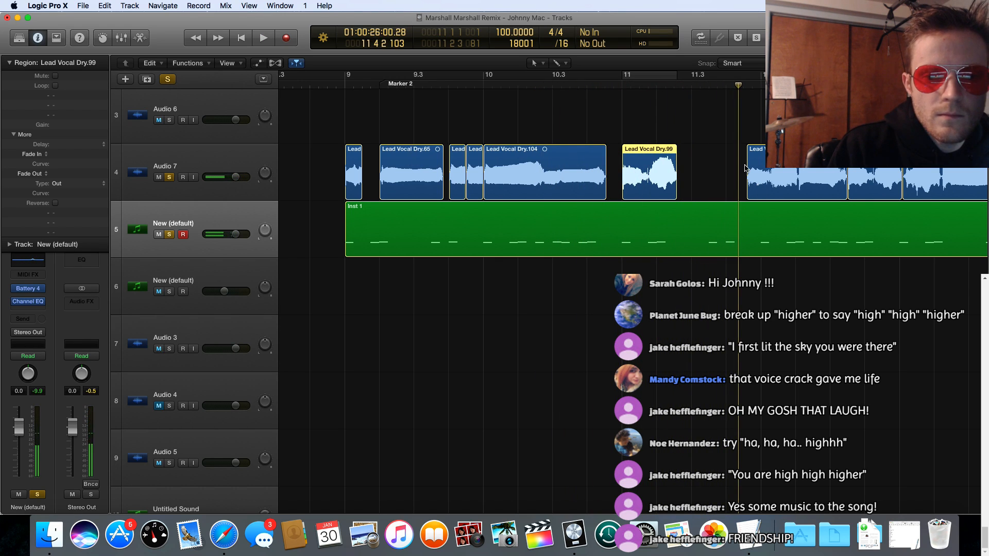
# Step: Place Lead Vocal Dry.100, Dry.102 and Dry.101 back to back directly after Lead Vocal Dry.99
pyautogui.moveTo(760, 150); pyautogui.dragTo(704, 150)
pyautogui.hscroll(5, 704, 150)
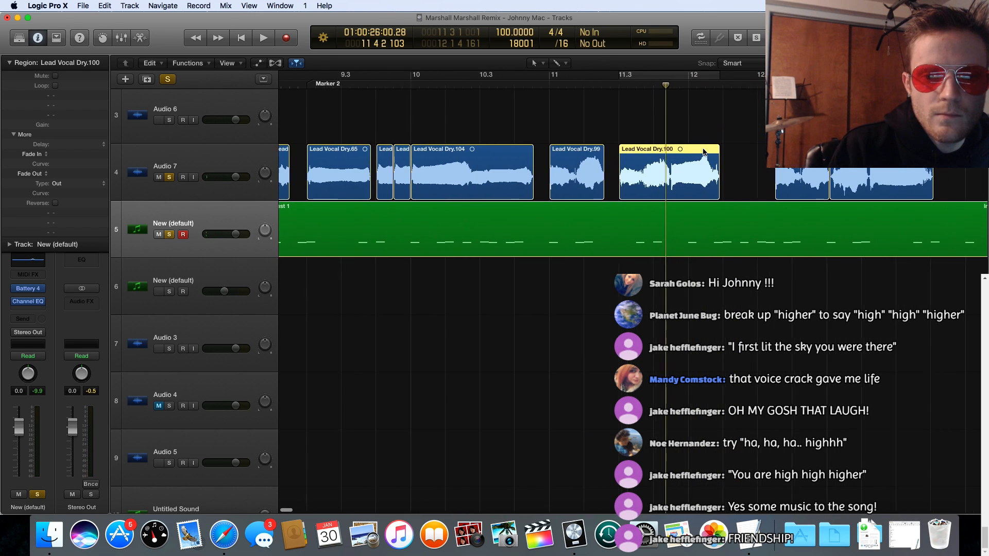
pyautogui.hscroll(2, 704, 151)
pyautogui.hscroll(-2, 716, 151)
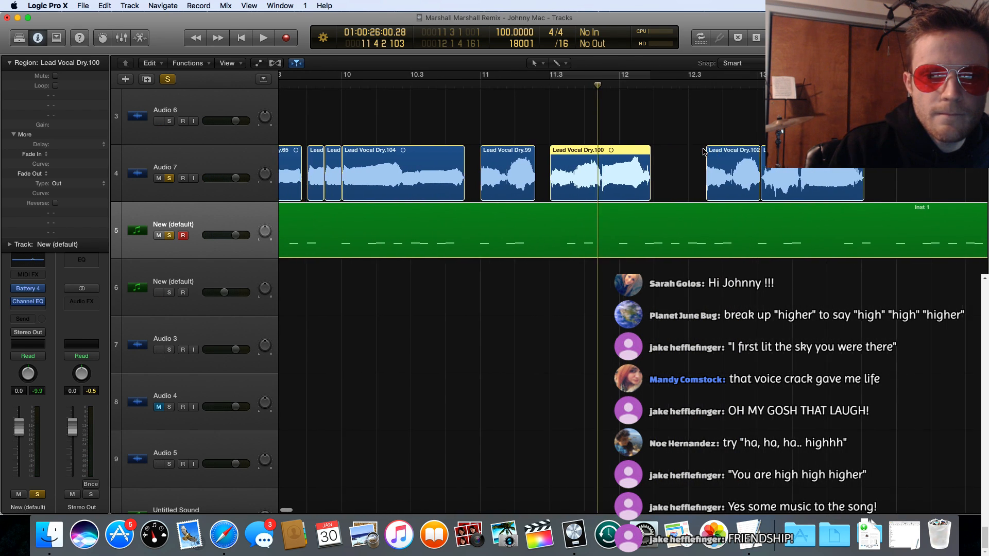
pyautogui.moveTo(583, 152); pyautogui.dragTo(569, 152)
pyautogui.moveTo(723, 152); pyautogui.dragTo(653, 152)
pyautogui.moveTo(788, 152); pyautogui.dragTo(719, 152)
# Step: Play the rearranged Audio 7 phrases with Inst 1 from bar 9 through the end of Lead Vocal Dry.101
pyautogui.hscroll(-5, 623, 181)
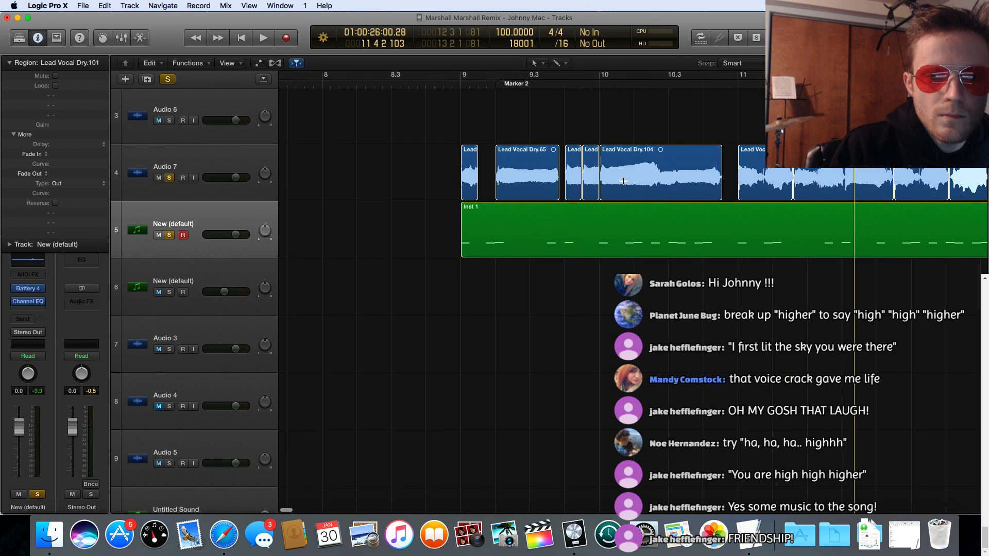
pyautogui.hscroll(5, 624, 181)
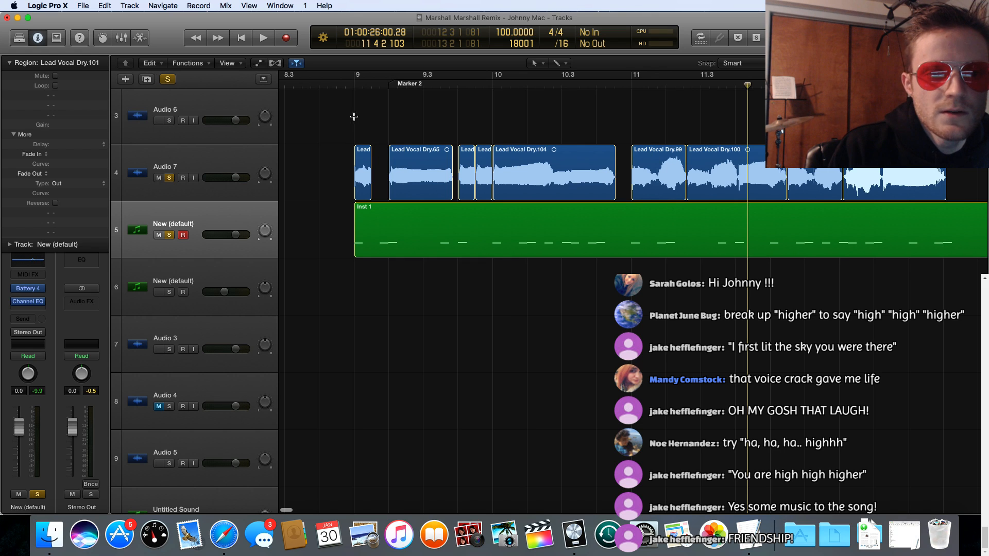
pyautogui.doubleClick(356, 85)
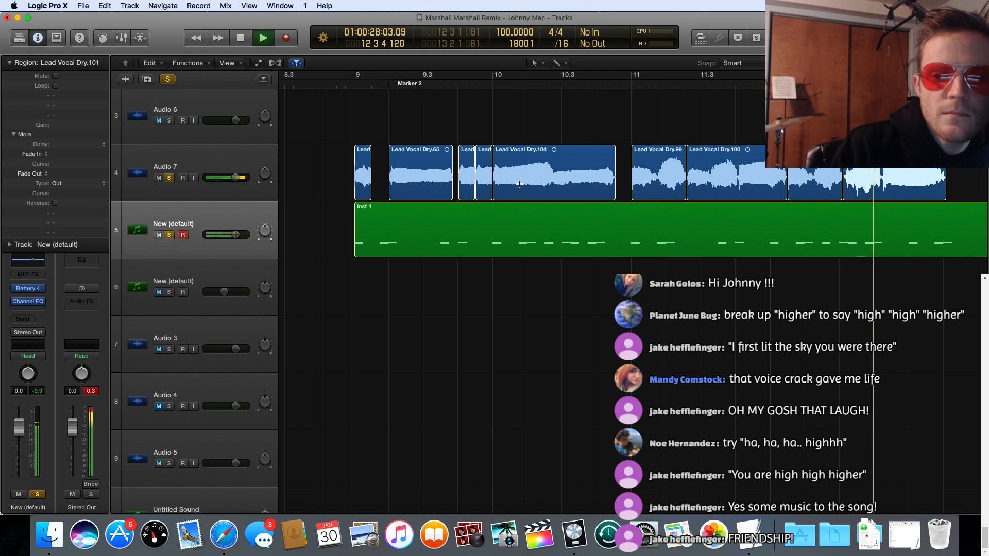
pyautogui.press('space')
pyautogui.hscroll(-8, 427, 170)
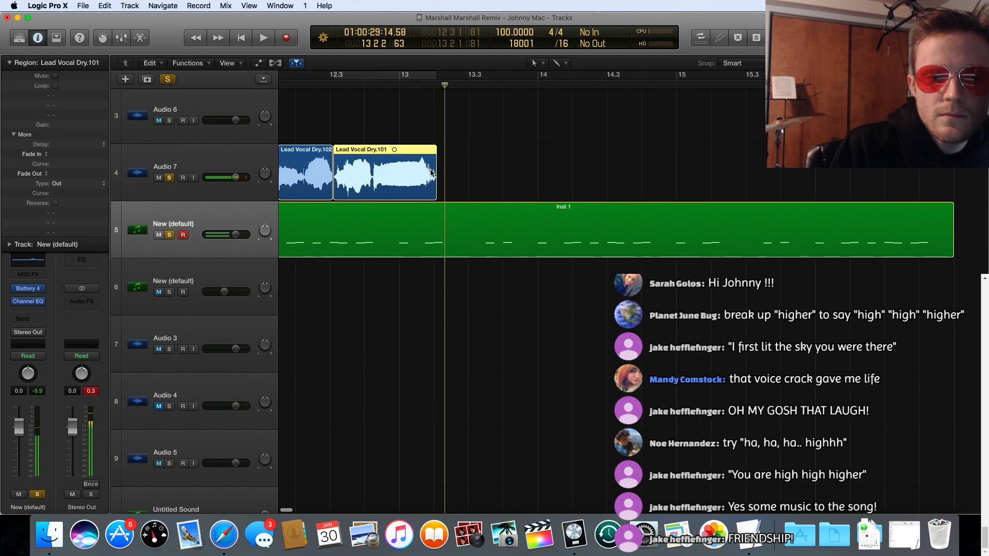
pyautogui.hscroll(-5, 446, 170)
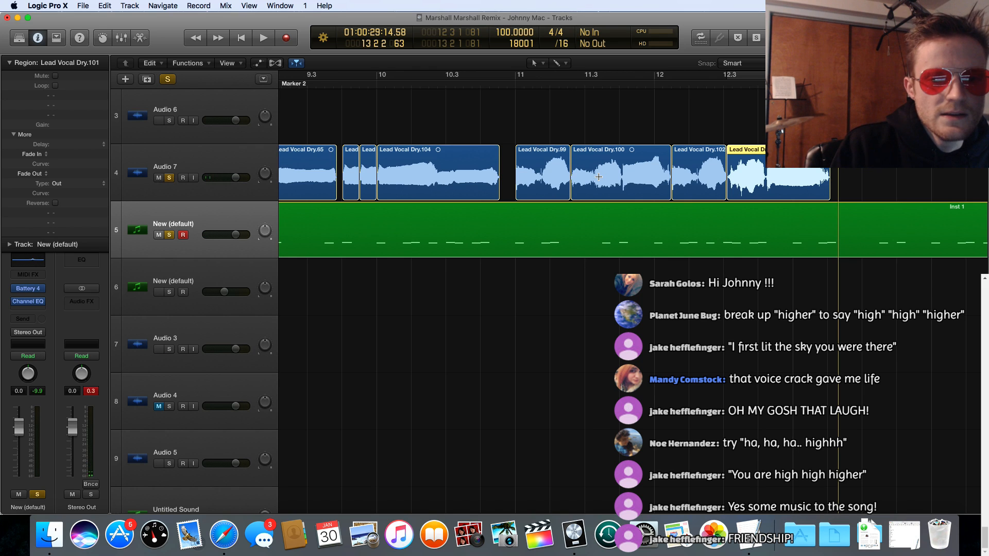
# Step: Replay the Audio 7 vocal arrangement over the beat from bar 9 until it ends just after bar 13
pyautogui.hscroll(-5, 447, 129)
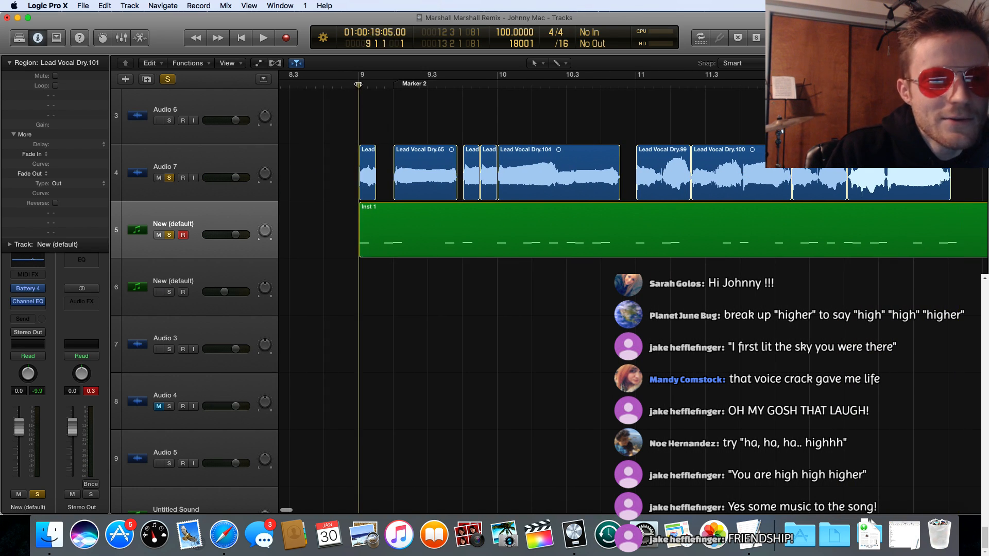
pyautogui.press('space')
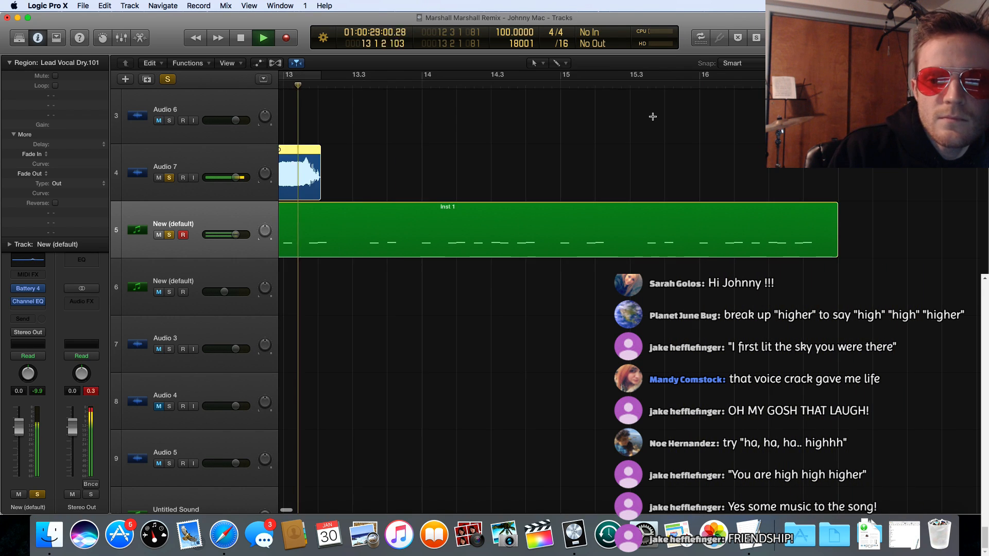
pyautogui.press('space')
pyautogui.hscroll(-10, 428, 122)
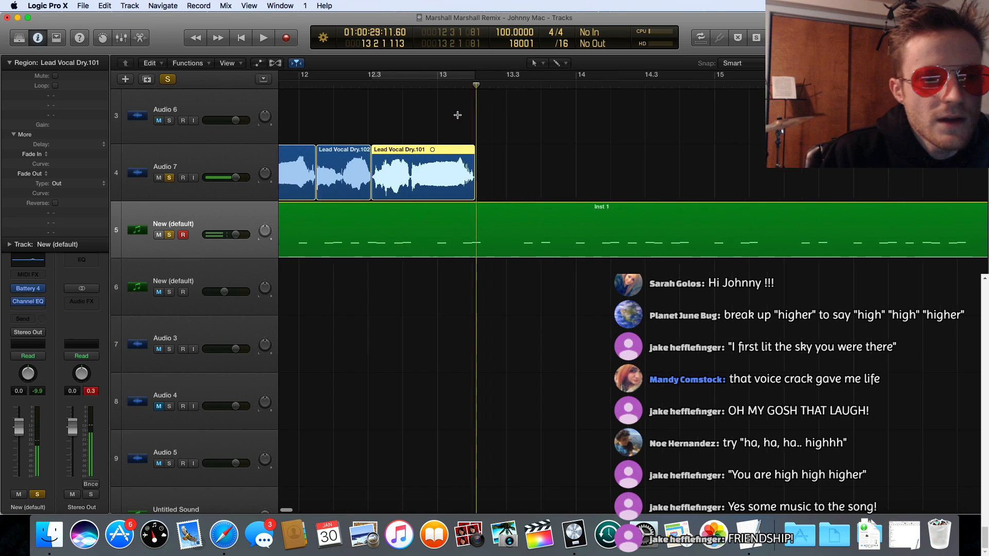
pyautogui.hscroll(-10, 577, 119)
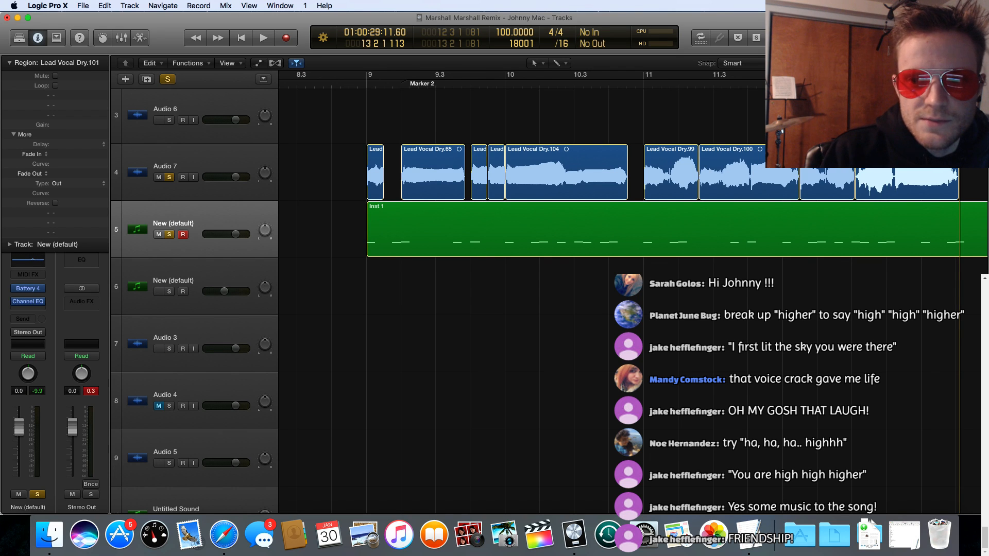
# Step: Move the New (default) region on track 6 from bar 29 to bar 9, directly beneath the first Inst 1 region
pyautogui.scroll(-10, 844, 175)
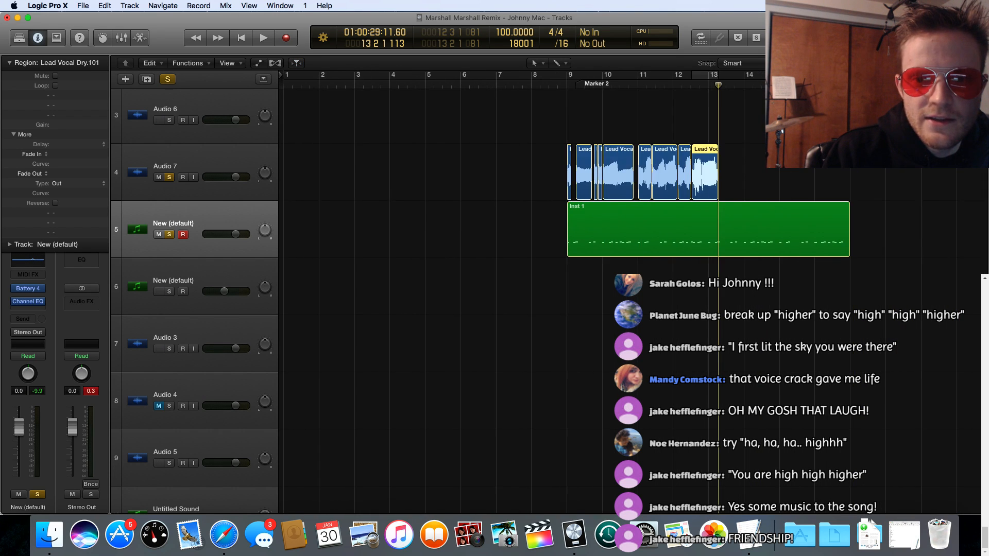
pyautogui.scroll(-5, 844, 175)
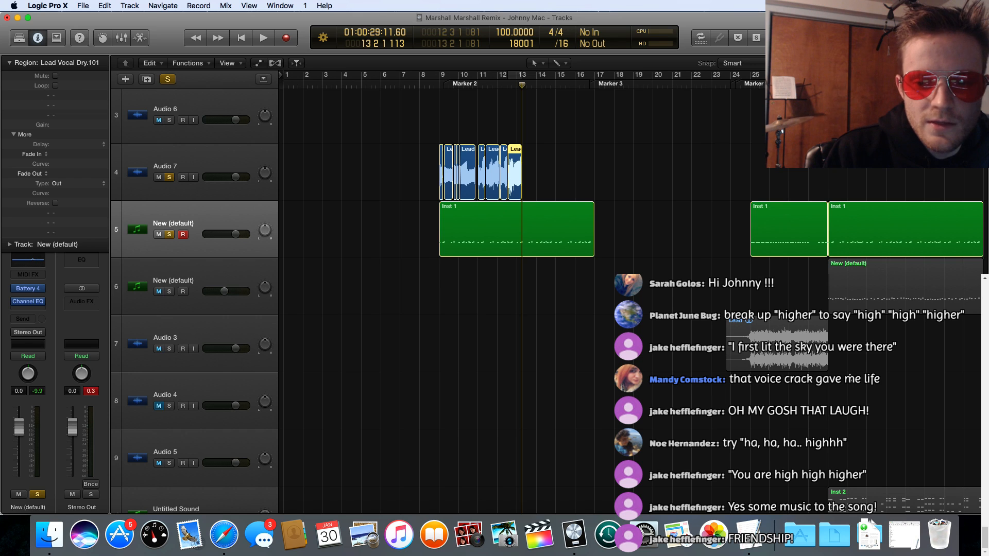
pyautogui.scroll(-5, 849, 377)
pyautogui.hscroll(2, 850, 371)
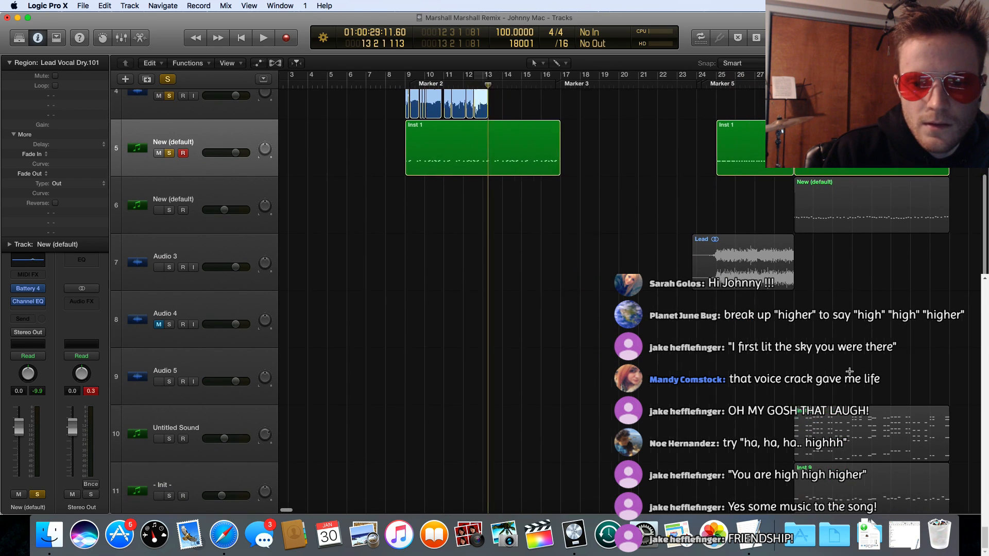
pyautogui.hscroll(3, 849, 371)
pyautogui.scroll(5, 849, 371)
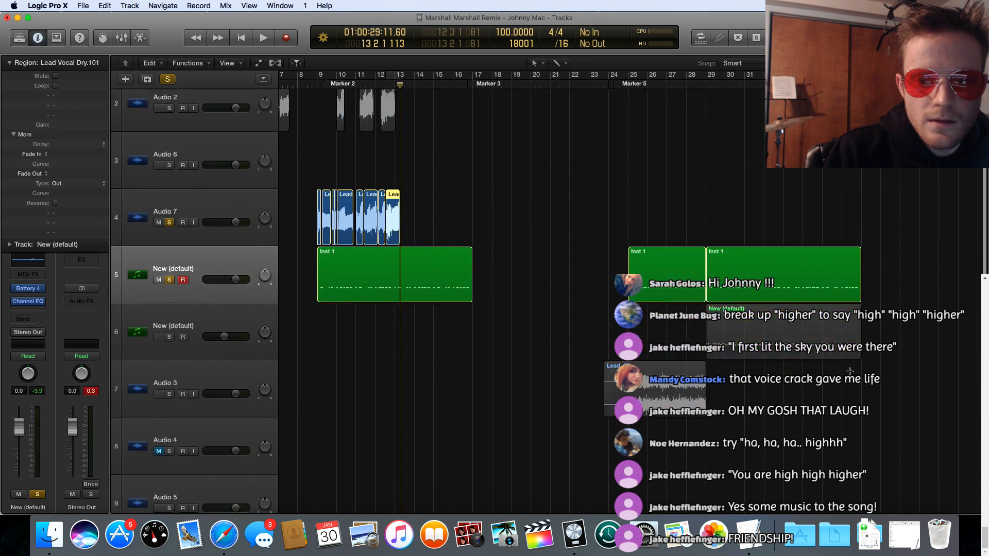
pyautogui.scroll(-15, 849, 372)
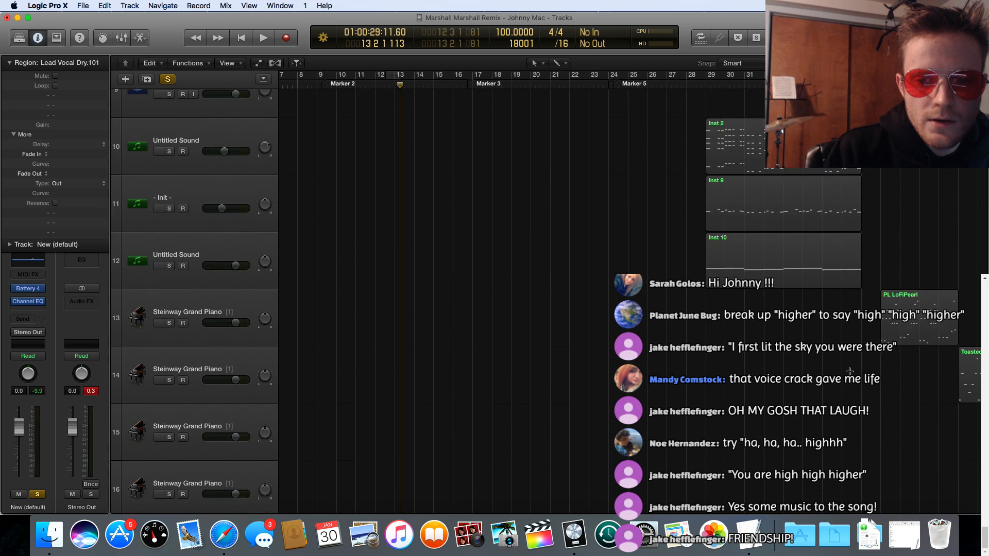
pyautogui.hscroll(5, 850, 371)
pyautogui.scroll(6, 847, 369)
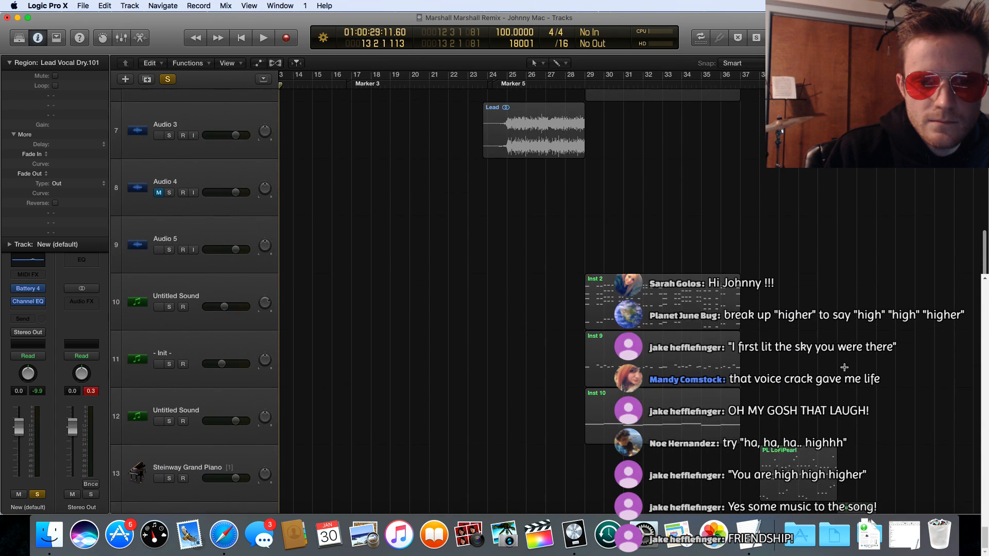
pyautogui.scroll(8, 844, 367)
pyautogui.hscroll(-1, 844, 368)
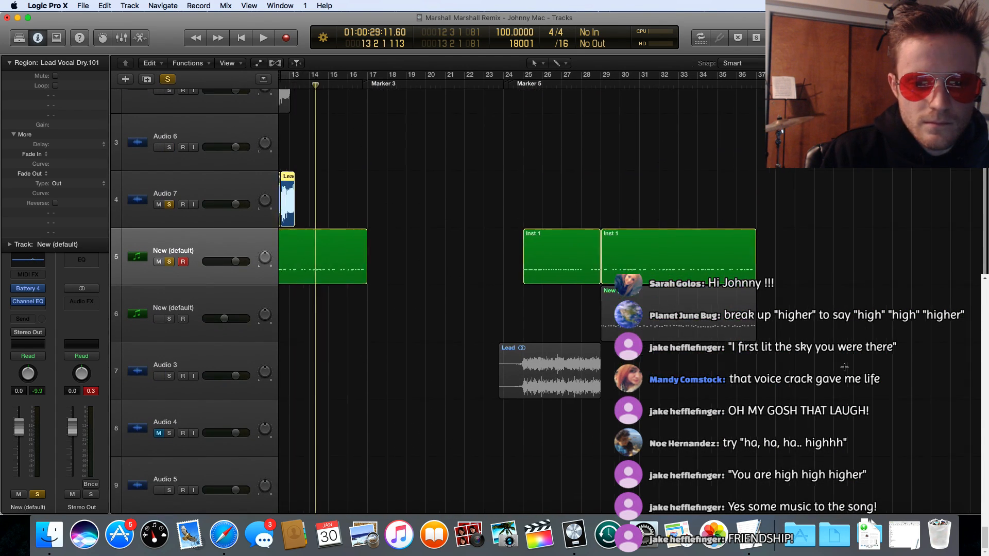
pyautogui.hscroll(-10, 844, 367)
pyautogui.moveTo(888, 289); pyautogui.dragTo(495, 309)
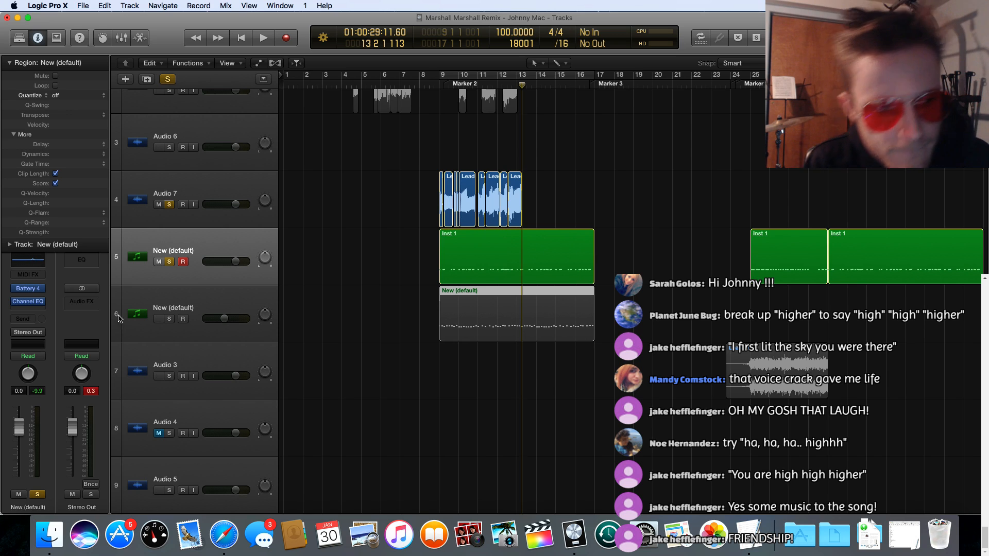
# Step: Solo track 6 to audition its region with the Audio 7 vocals and Inst 1, and turn its solo off again
pyautogui.click(169, 319)
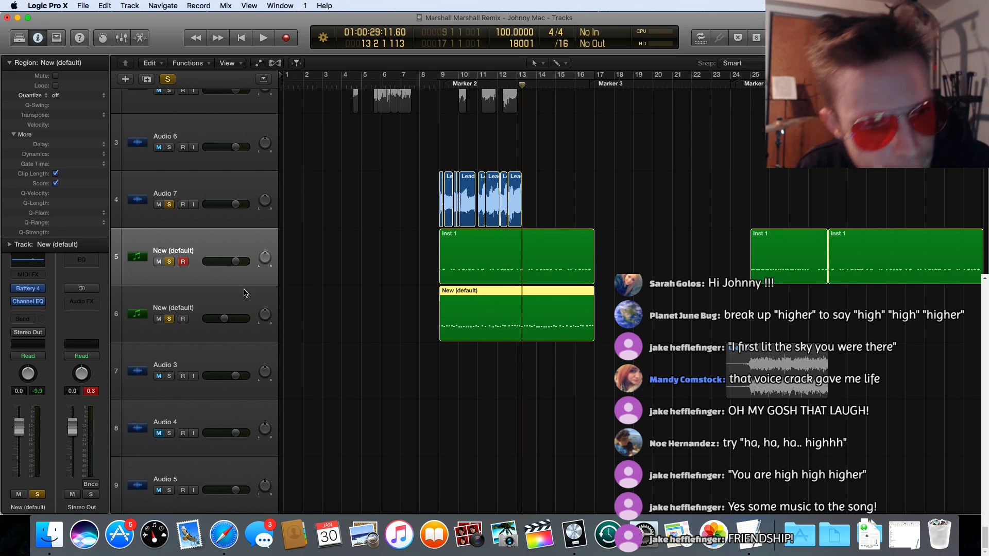
pyautogui.hotkey('shift', 'Return')
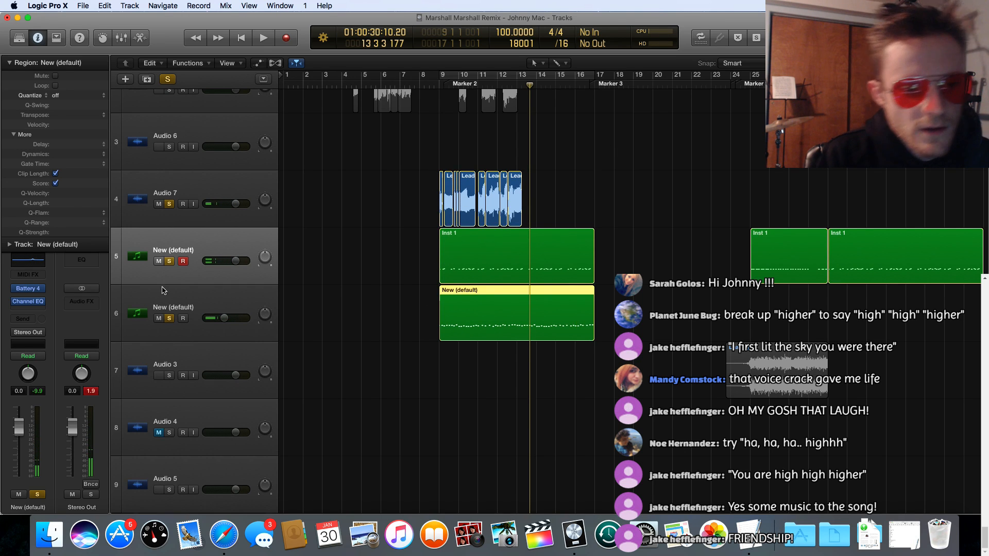
pyautogui.scroll(1, 162, 290)
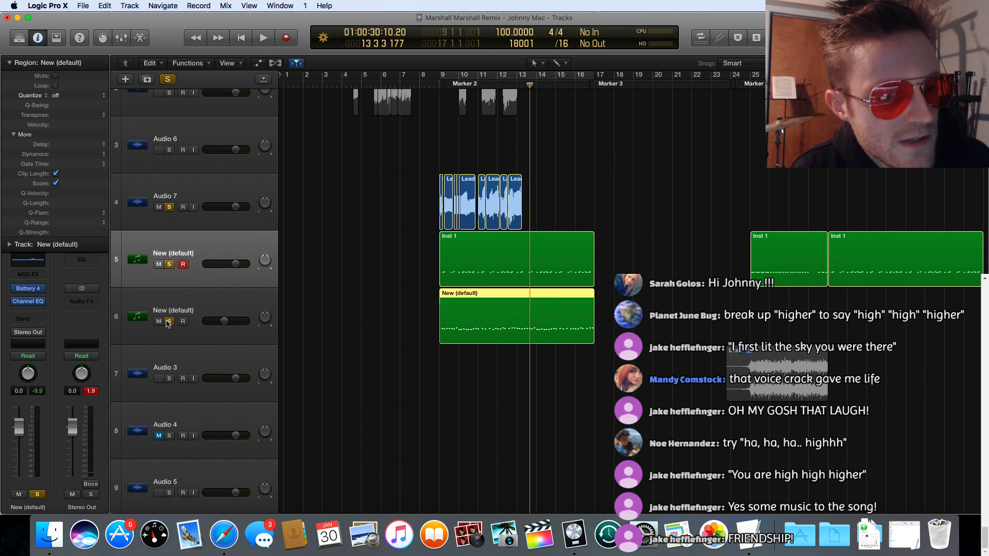
pyautogui.click(168, 321)
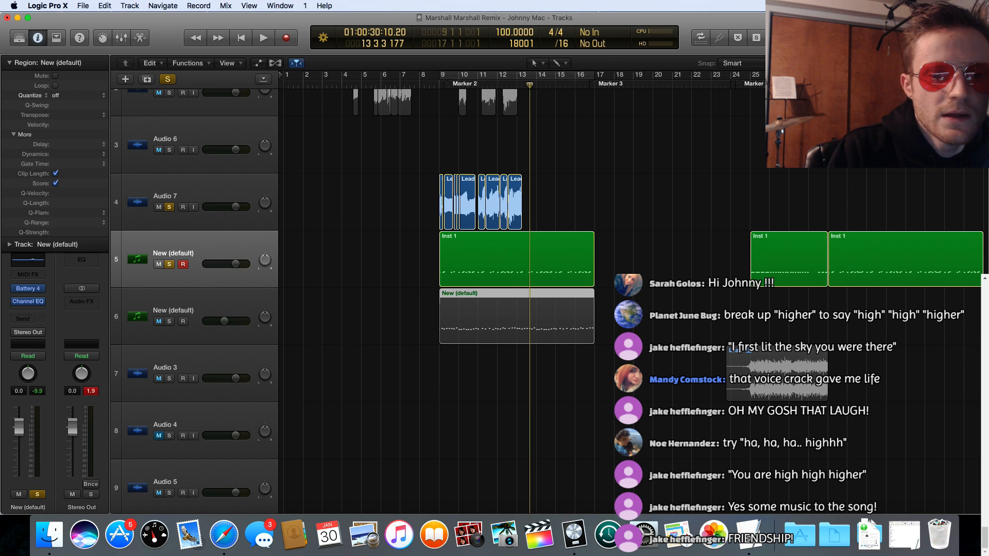
# Step: Play only the Audio 7 vocals and Inst 1 from bar 9 past the end of Lead Vocal Dry.101
pyautogui.scroll(-5, 525, 289)
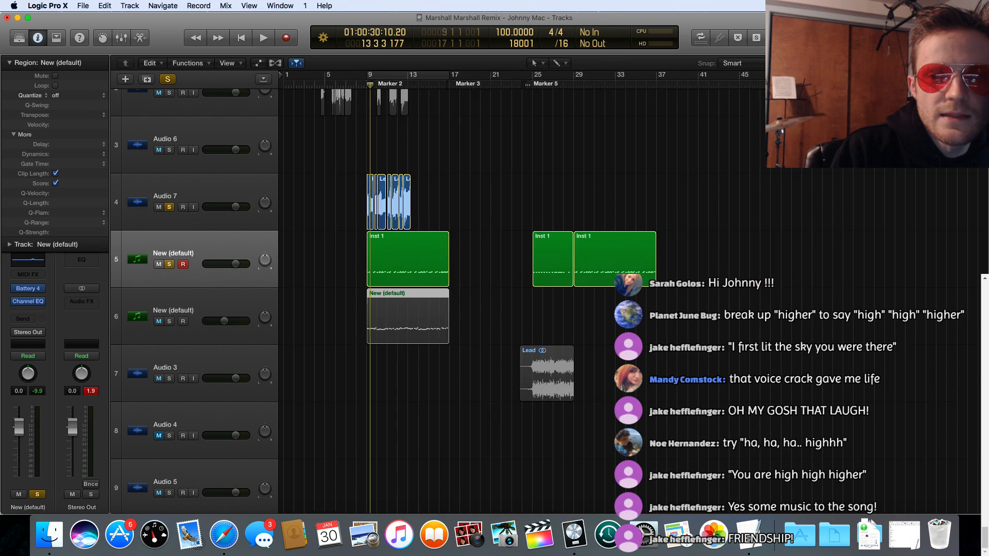
pyautogui.scroll(10, 525, 288)
pyautogui.hscroll(-15, 512, 170)
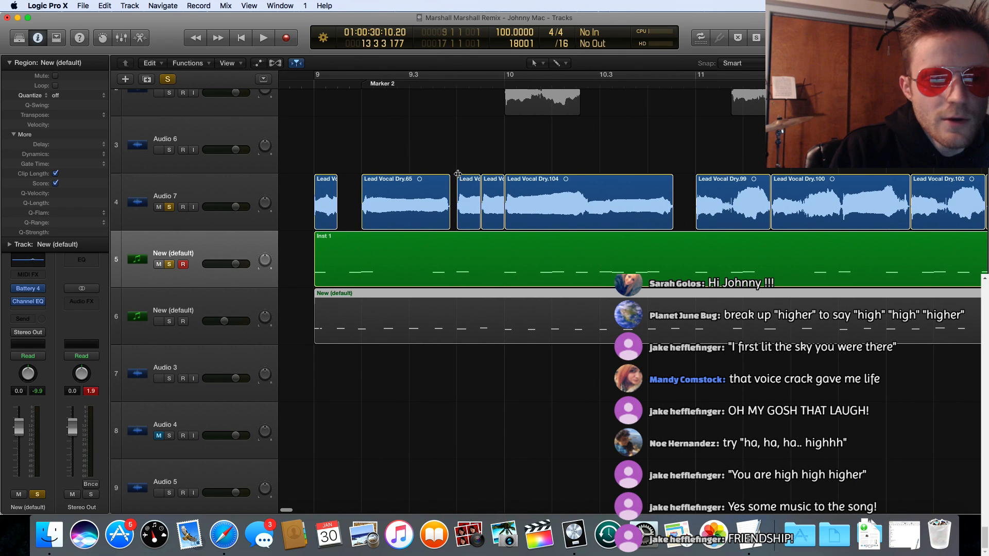
pyautogui.click(312, 84)
pyautogui.press('space')
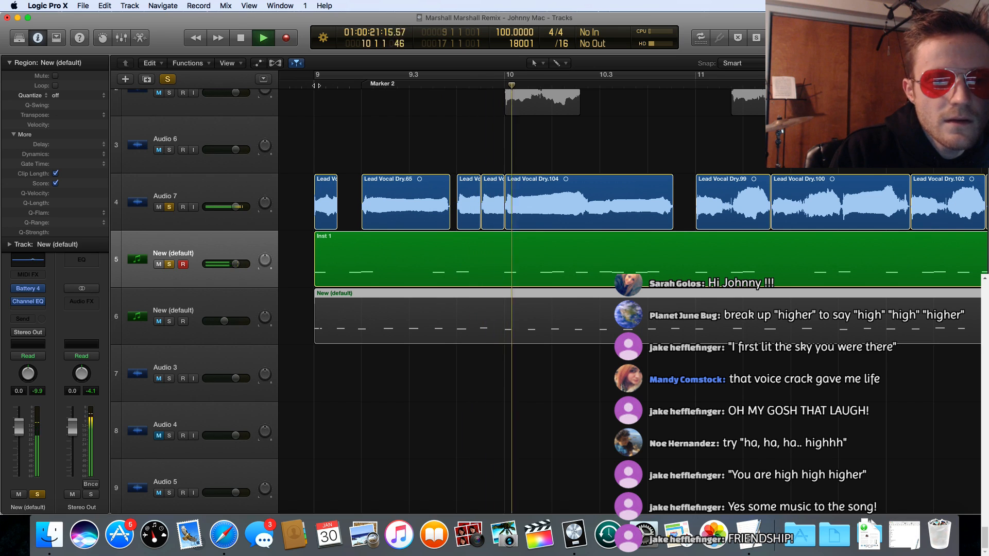
pyautogui.hscroll(8, 495, 165)
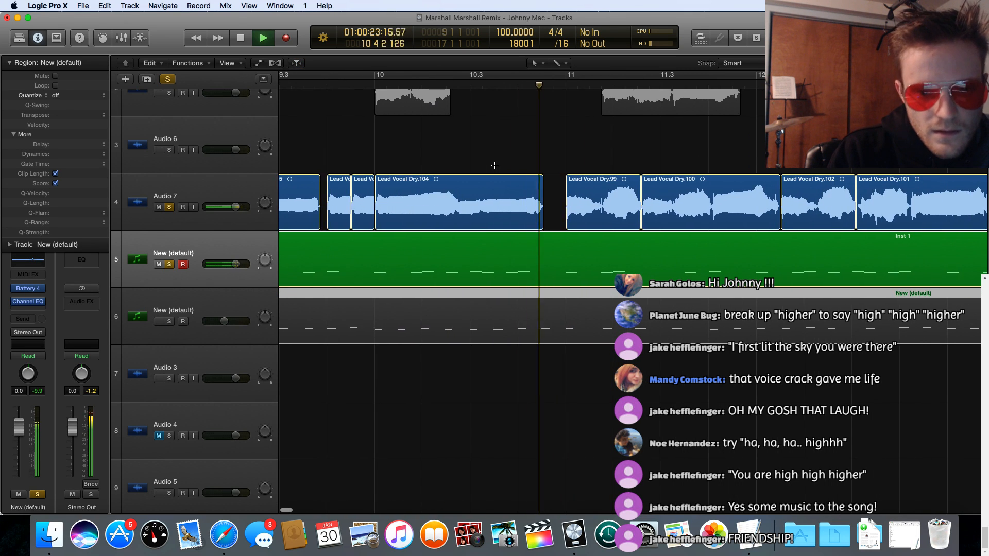
pyautogui.hscroll(3, 495, 165)
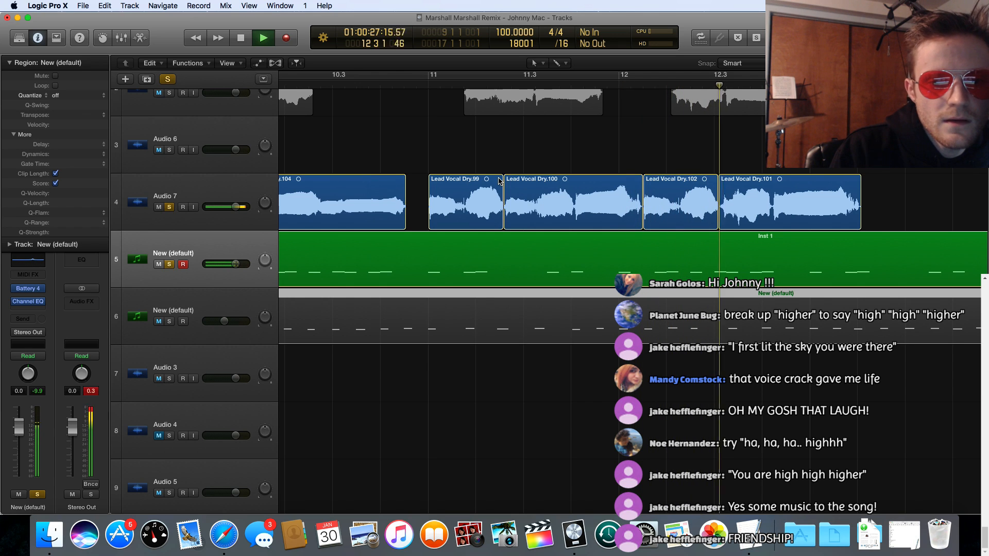
pyautogui.press('space')
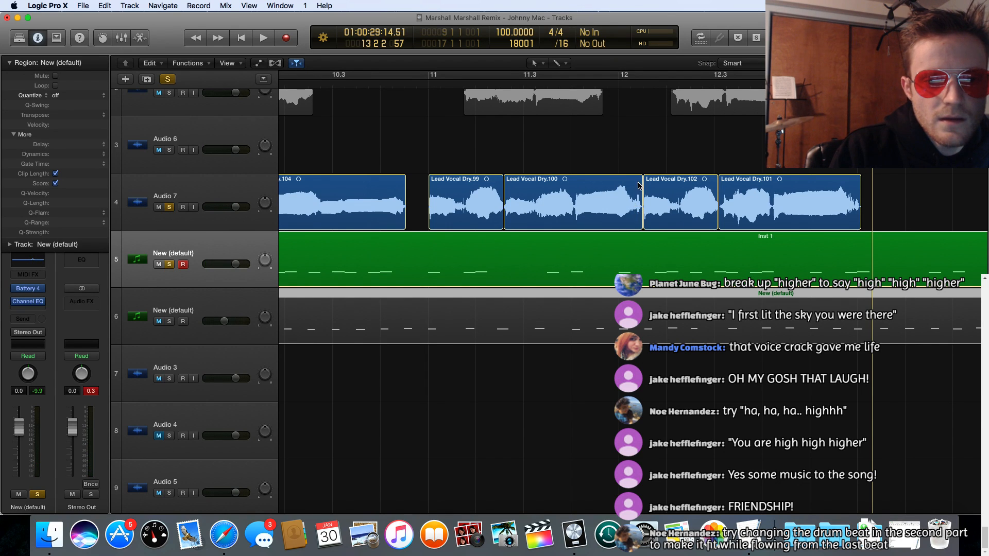
# Step: Play the Lead Vocal Dry.99 and Dry.100 passage repeatedly from 10.4.4 to check its timing
pyautogui.click(604, 184)
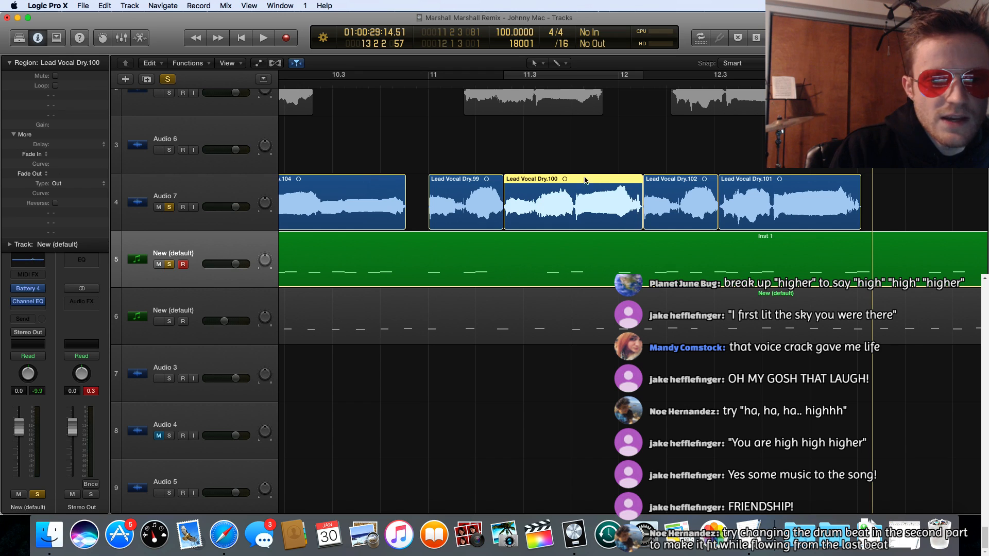
pyautogui.click(774, 180)
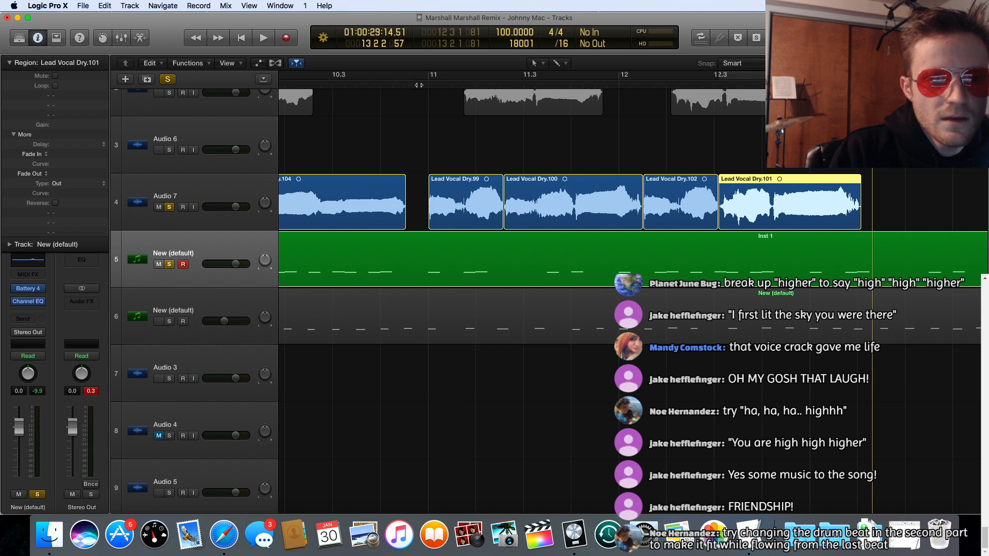
pyautogui.press('space')
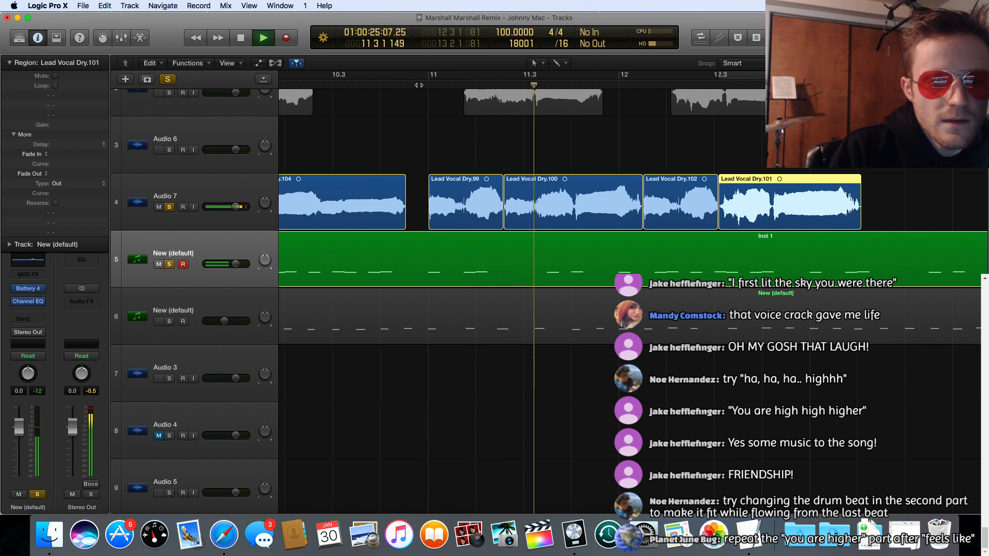
pyautogui.press('space')
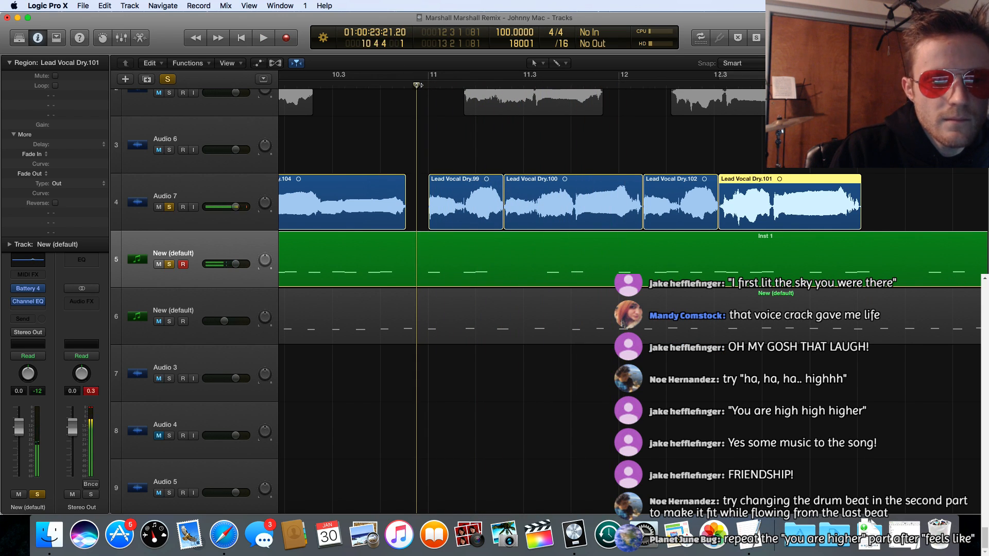
pyautogui.press('space')
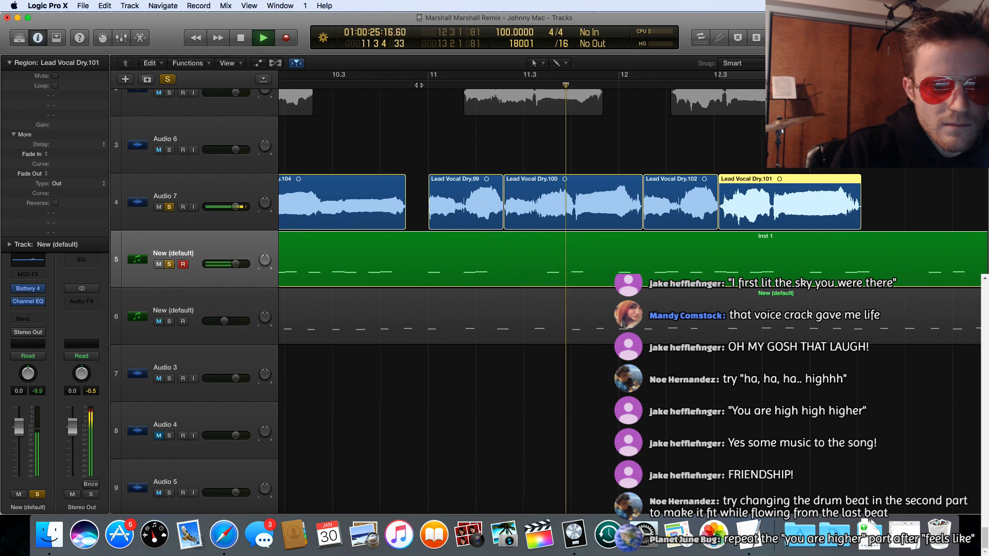
pyautogui.press('space')
pyautogui.press('space')
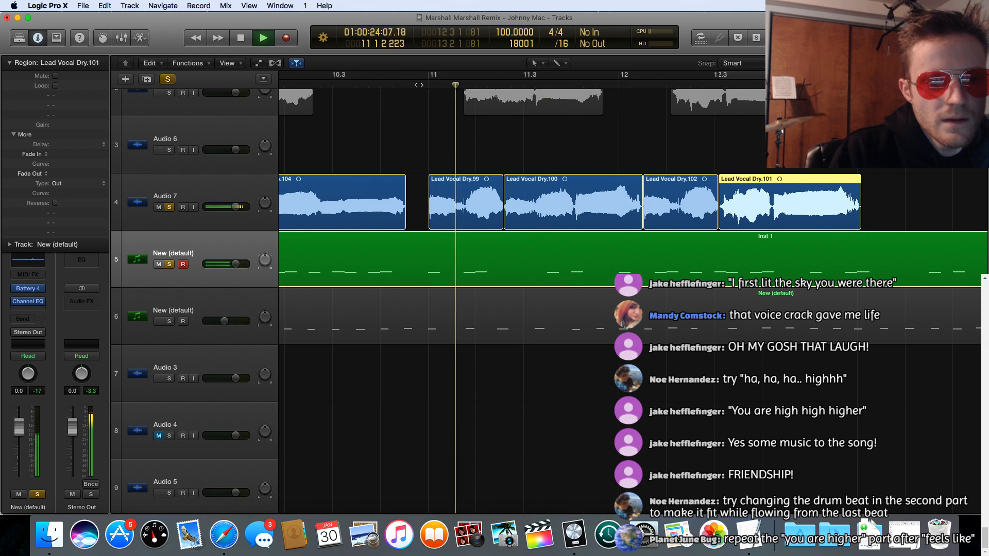
pyautogui.press('space')
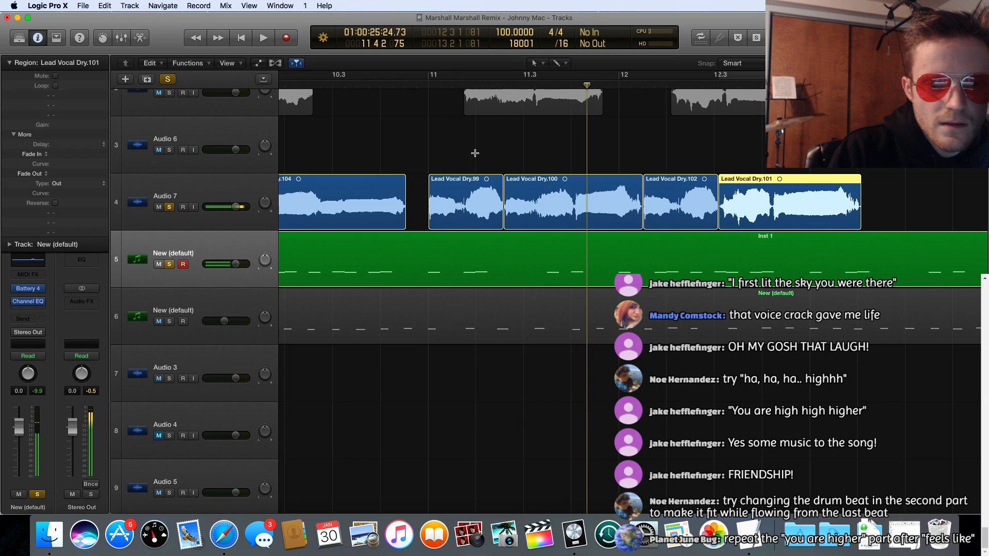
# Step: Move Lead Vocal Dry.100 up to Audio 6 and Lead Vocal Dry.102 to 12.1, and play from 10.4.4
pyautogui.moveTo(548, 179); pyautogui.dragTo(544, 122)
pyautogui.moveTo(645, 184); pyautogui.dragTo(629, 184)
pyautogui.click(416, 86)
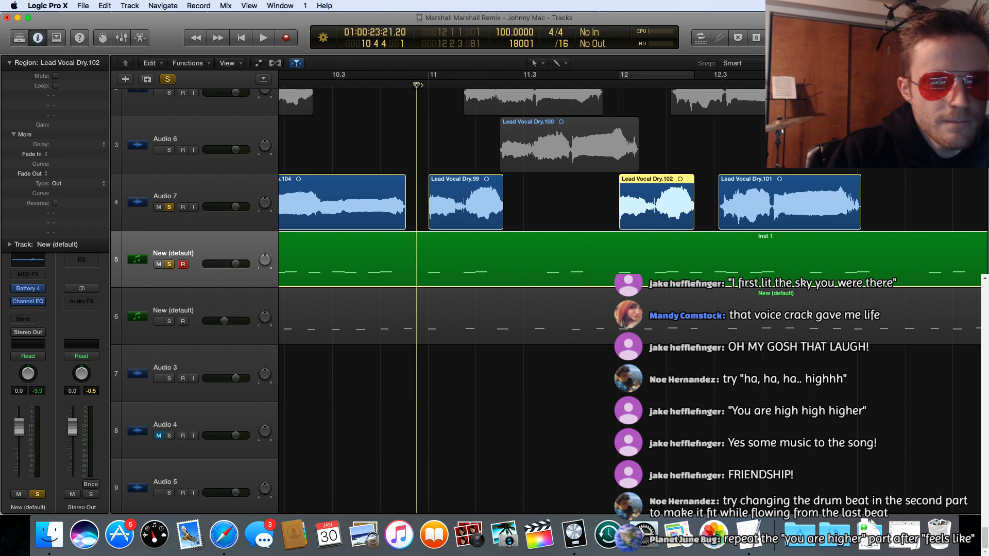
pyautogui.press('space')
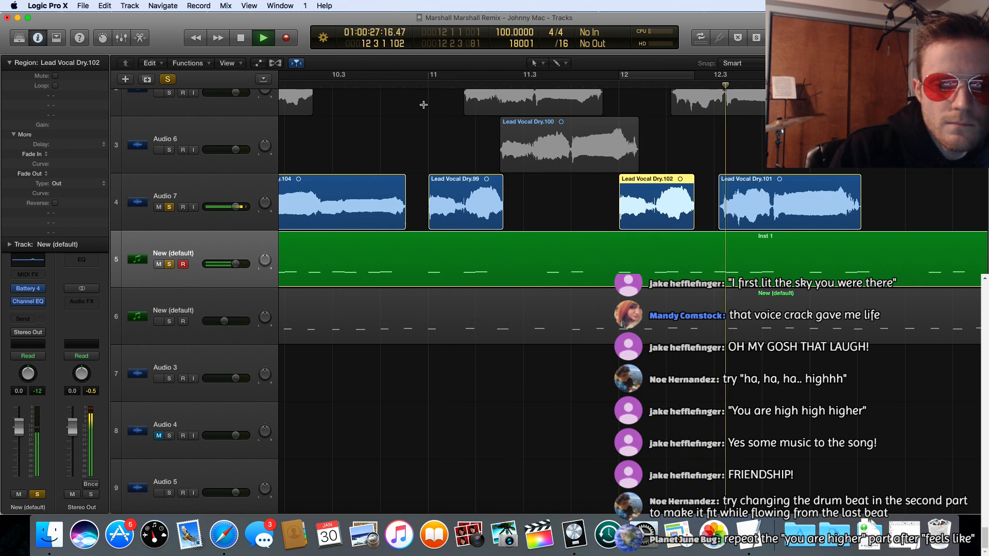
pyautogui.press('space')
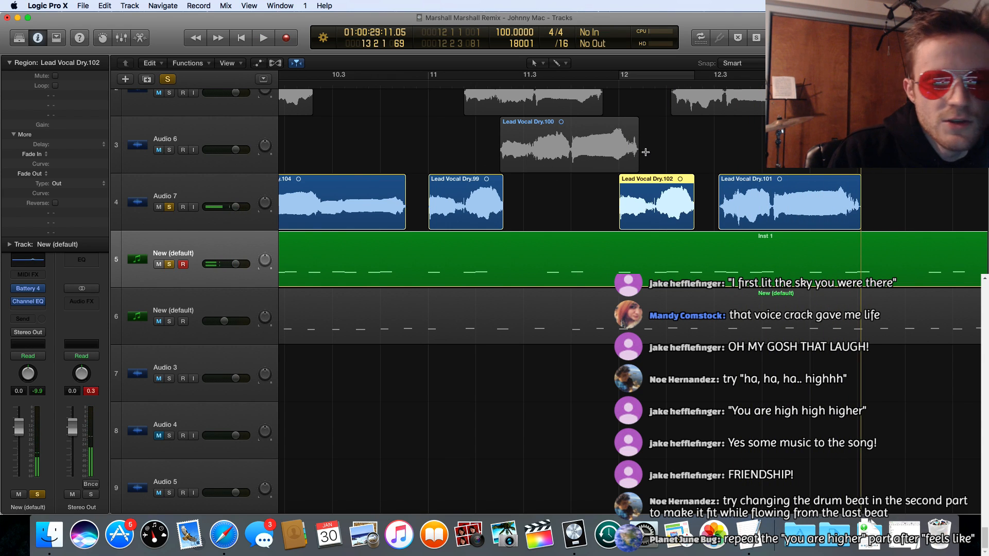
# Step: Replay the spaced-out Dry.99, Dry.102 and Dry.101 phrases from just before bar 11 through the end of Dry.101
pyautogui.click(404, 87)
pyautogui.press('space')
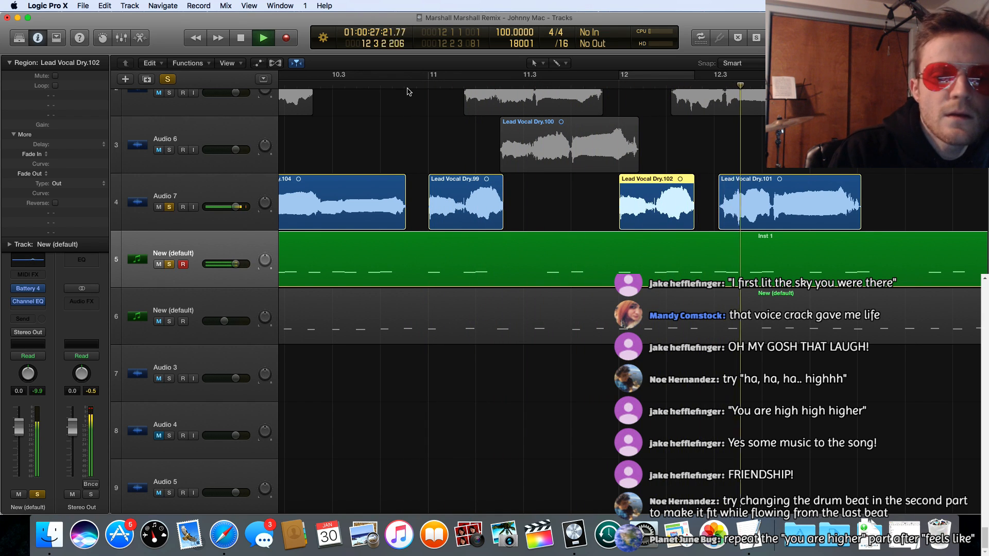
pyautogui.press('space')
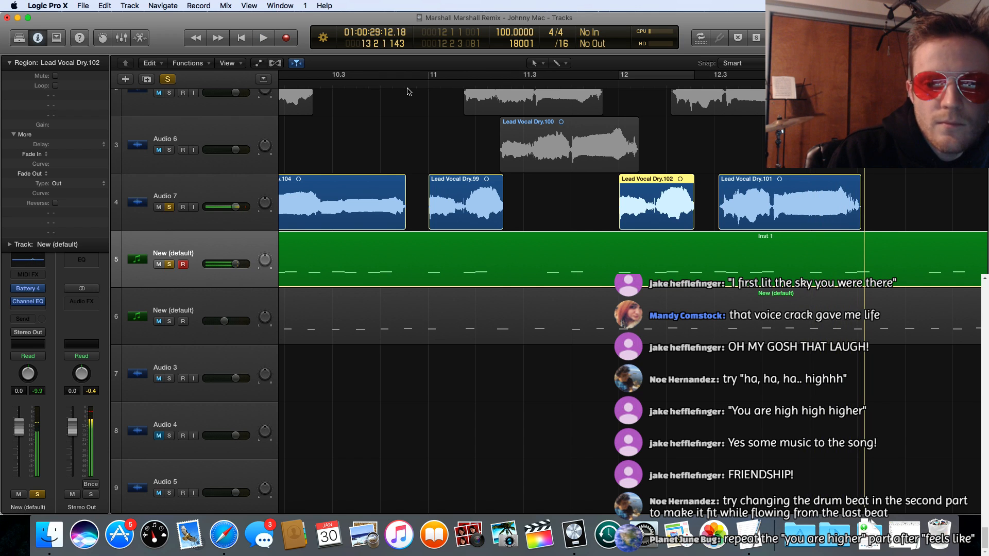
pyautogui.hscroll(-1, 438, 95)
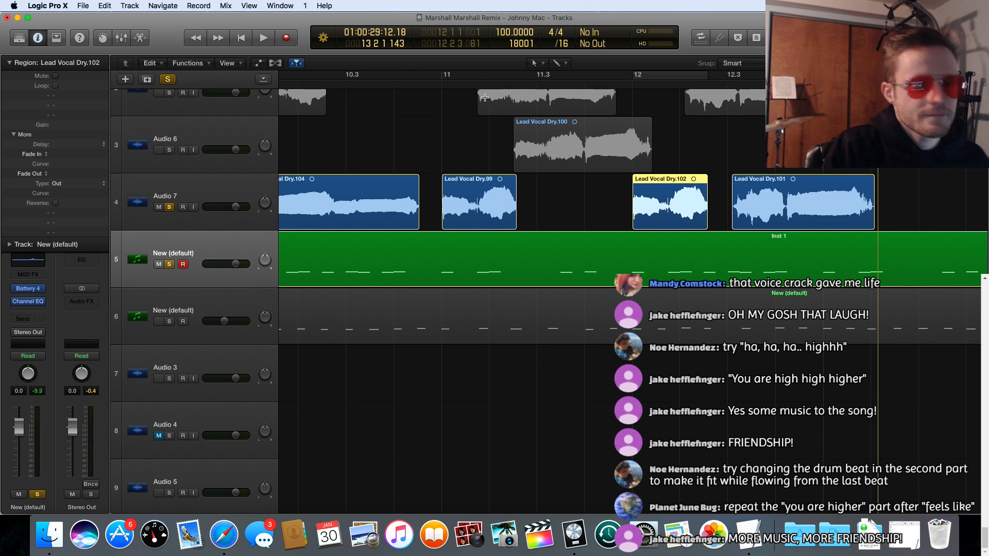
# Step: Play the Audio 7 vocals with Inst 1 from bar 9 to the end of Lead Vocal Dry.101
pyautogui.hscroll(-10, 394, 133)
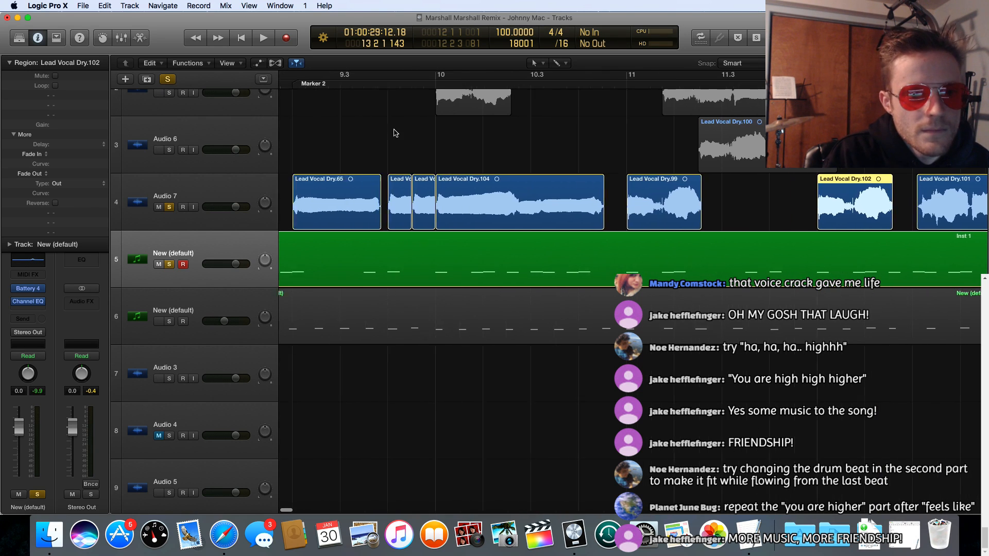
pyautogui.hscroll(1, 405, 85)
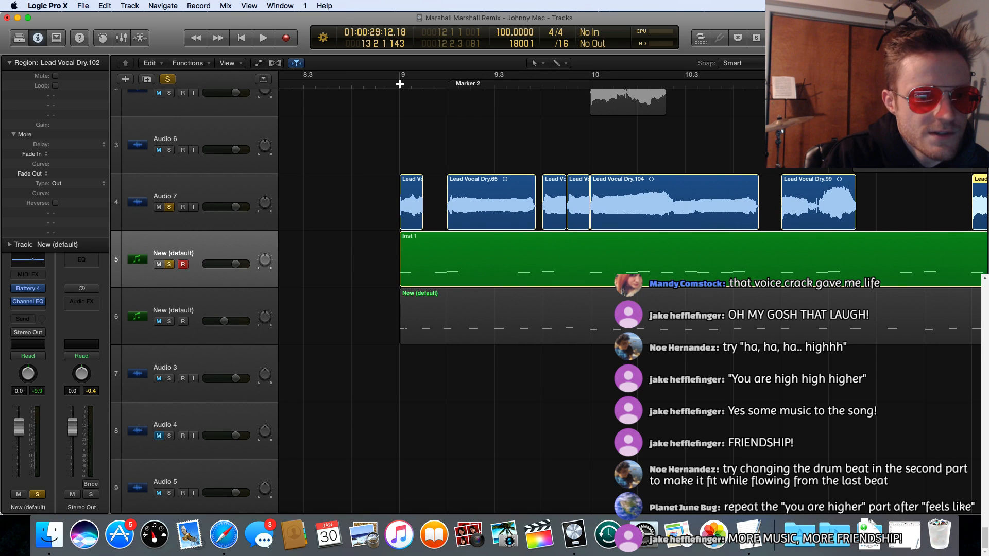
pyautogui.click(402, 86)
pyautogui.hscroll(1, 402, 86)
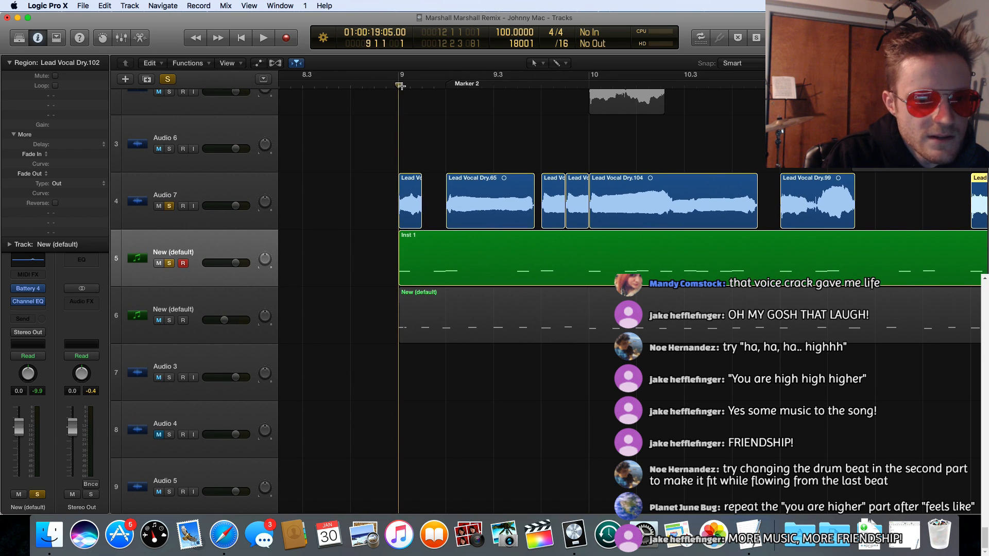
pyautogui.press('space')
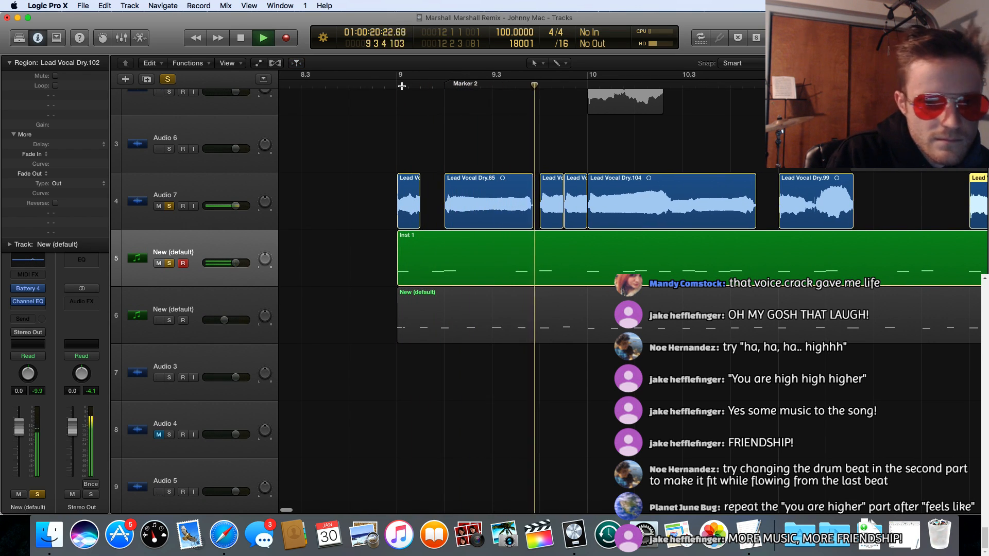
pyautogui.hscroll(1, 447, 258)
pyautogui.scroll(-1, 447, 257)
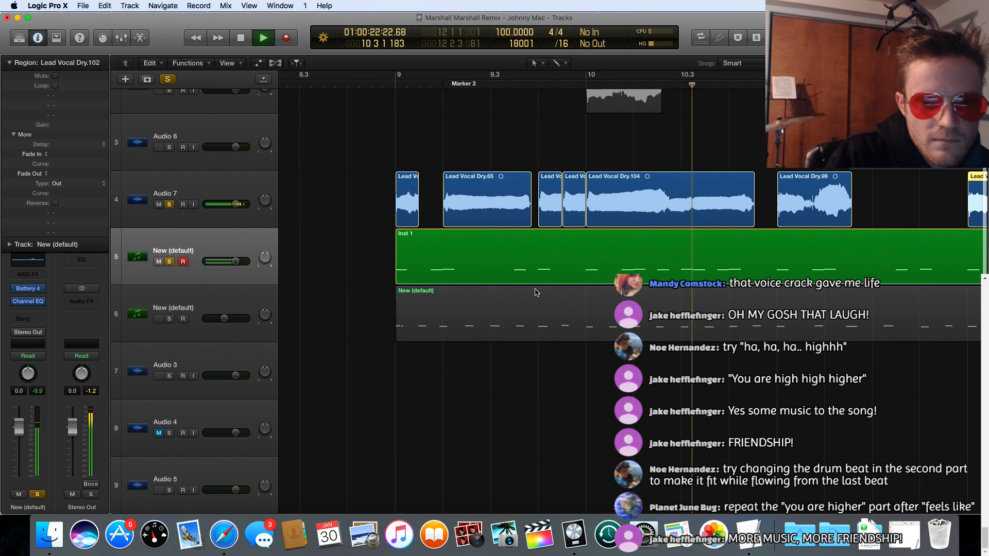
pyautogui.hscroll(5, 541, 297)
pyautogui.hscroll(8, 541, 296)
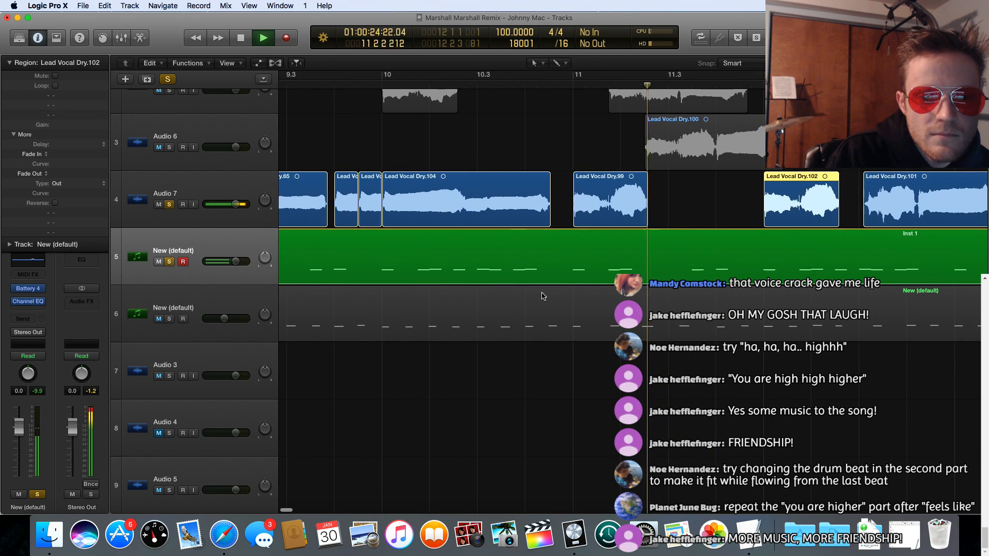
pyautogui.hscroll(6, 542, 296)
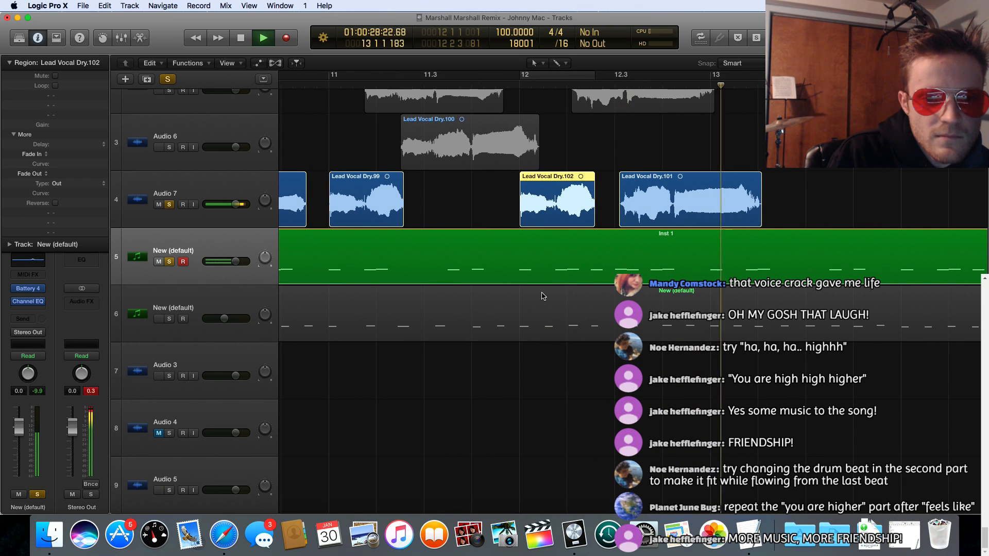
pyautogui.press('space')
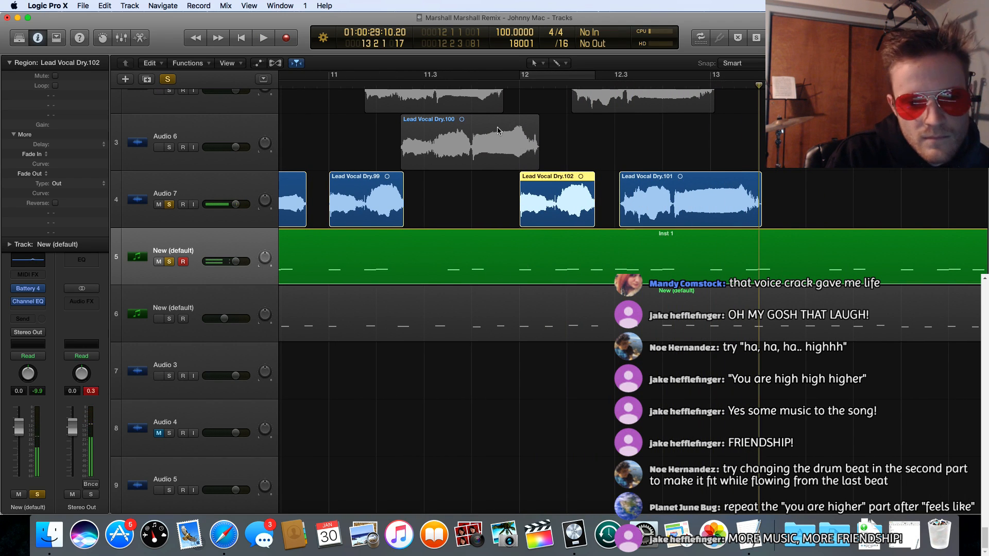
# Step: Replay the closing vocal phrases to just past bar 13 to check the spacing between Lead Vocal Dry.102 and Dry.101
pyautogui.hscroll(-10, 498, 130)
pyautogui.press('space')
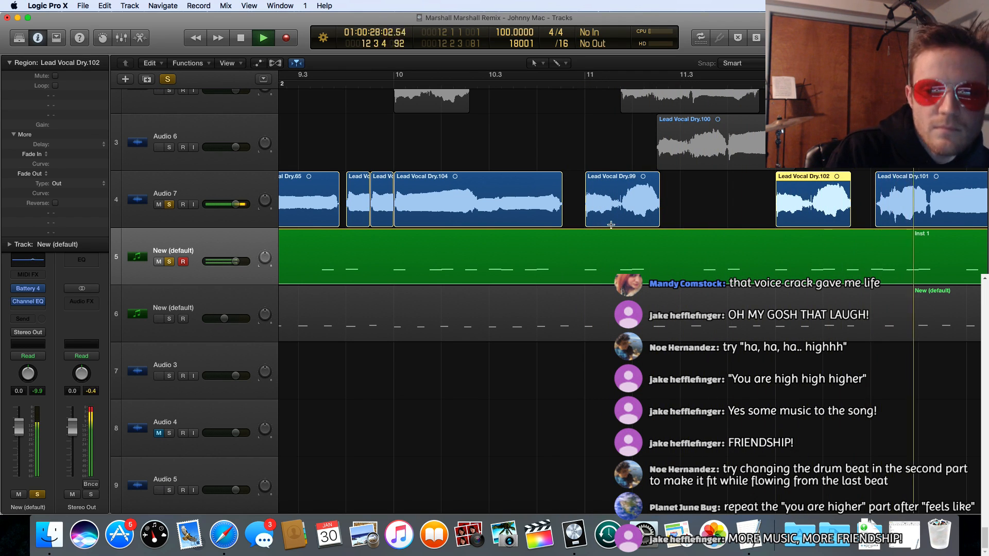
pyautogui.press('space')
pyautogui.hscroll(-10, 601, 163)
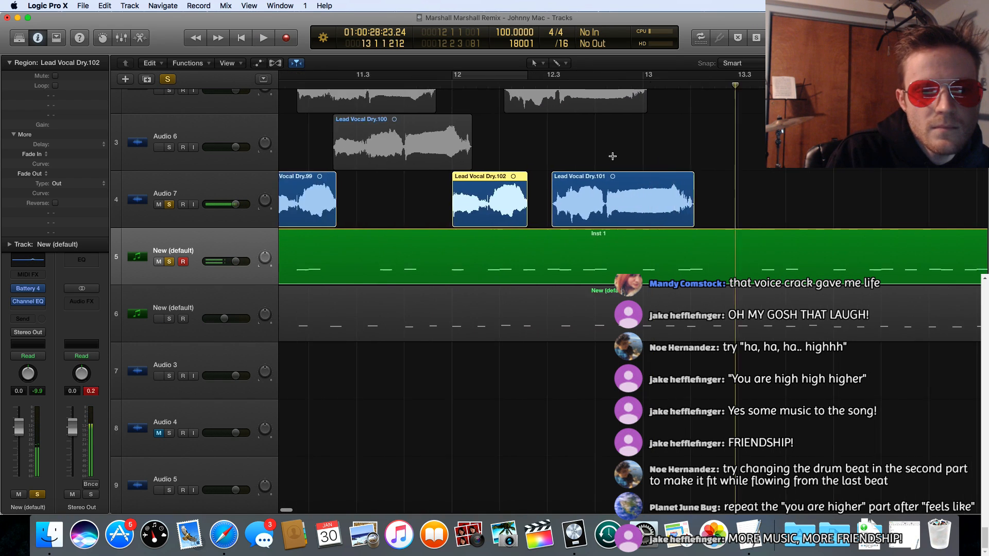
# Step: Move Lead Vocal Dry.101 on Audio 7 to 12.3.1.181 and play the phrases from just before bar 11
pyautogui.click(672, 124)
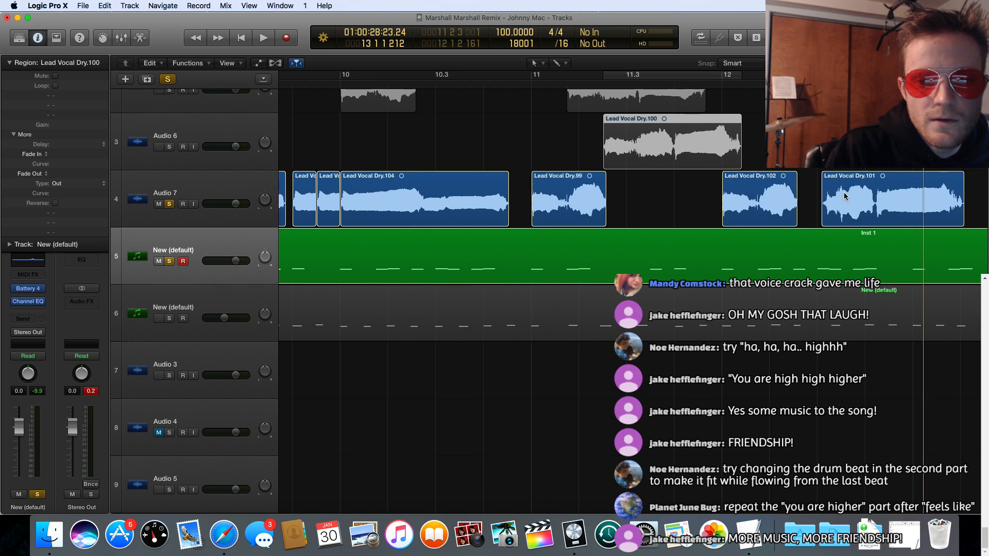
pyautogui.hscroll(6, 819, 190)
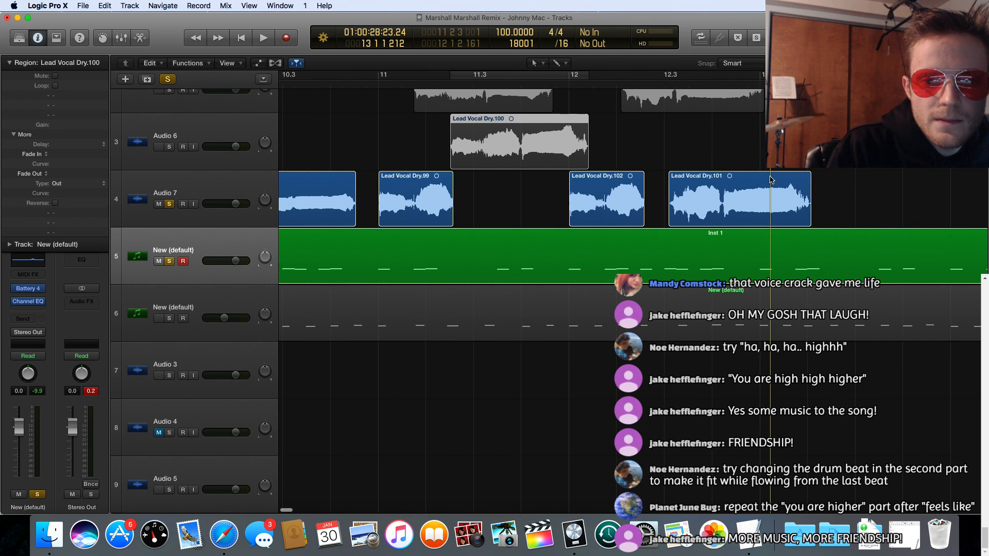
pyautogui.moveTo(763, 179); pyautogui.dragTo(740, 177)
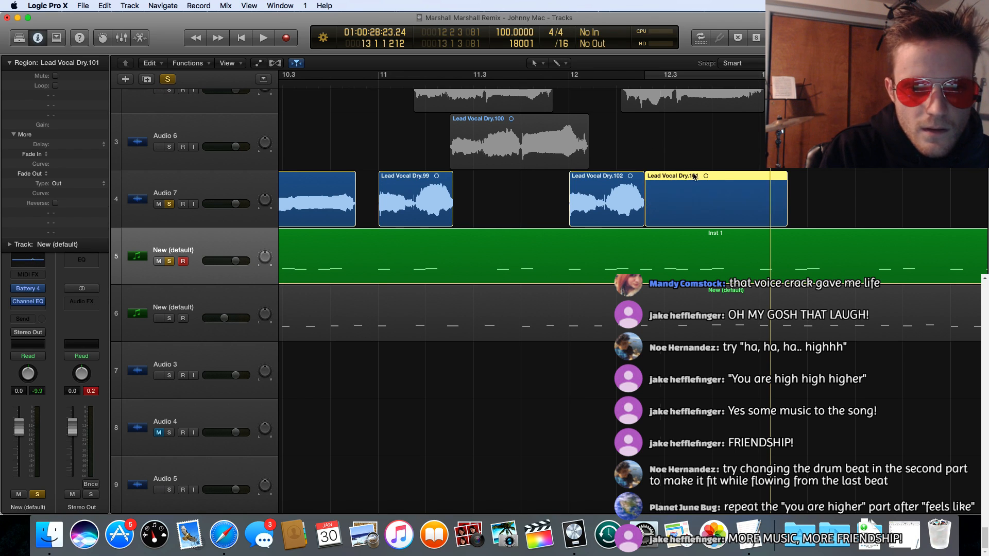
pyautogui.moveTo(646, 175); pyautogui.dragTo(675, 172)
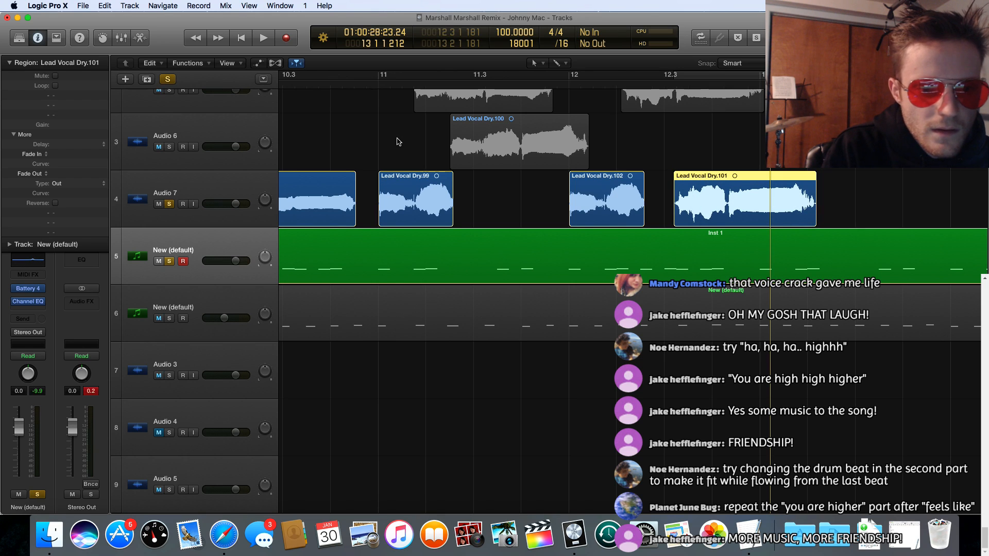
pyautogui.click(376, 84)
pyautogui.press('space')
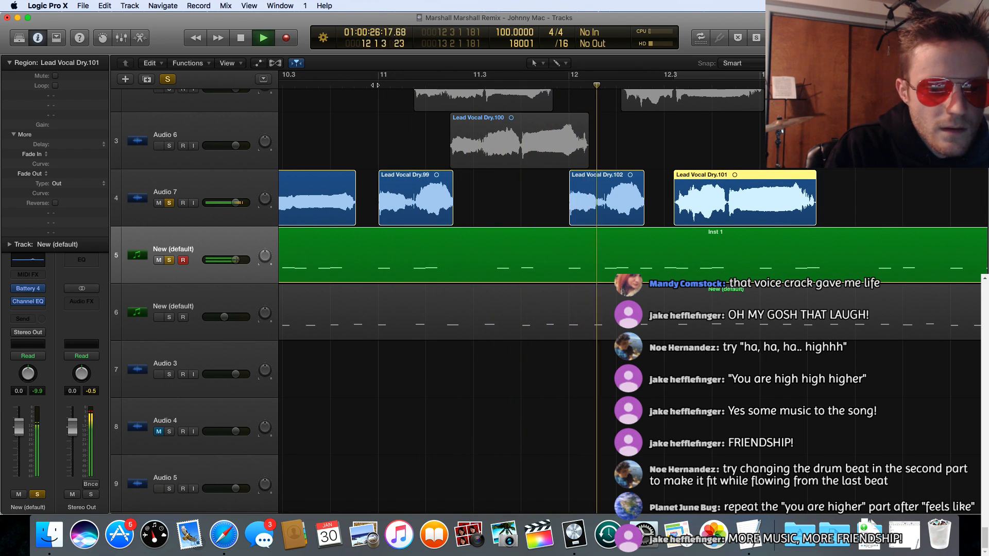
pyautogui.press('space')
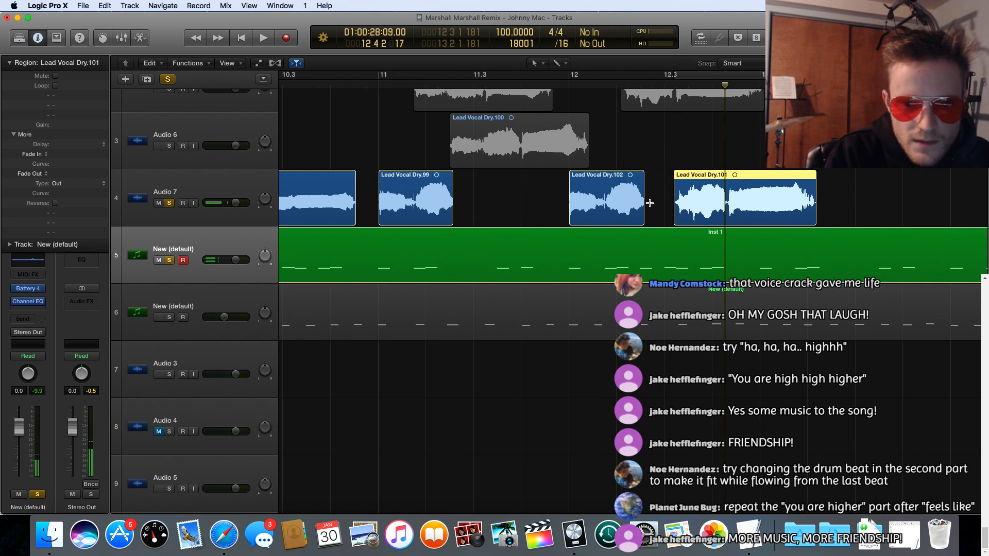
# Step: Try slightly shorter ends on Lead Vocal Dry.102 and Dry.99 against the beat, and undo both trims
pyautogui.moveTo(642, 215); pyautogui.dragTo(636, 214)
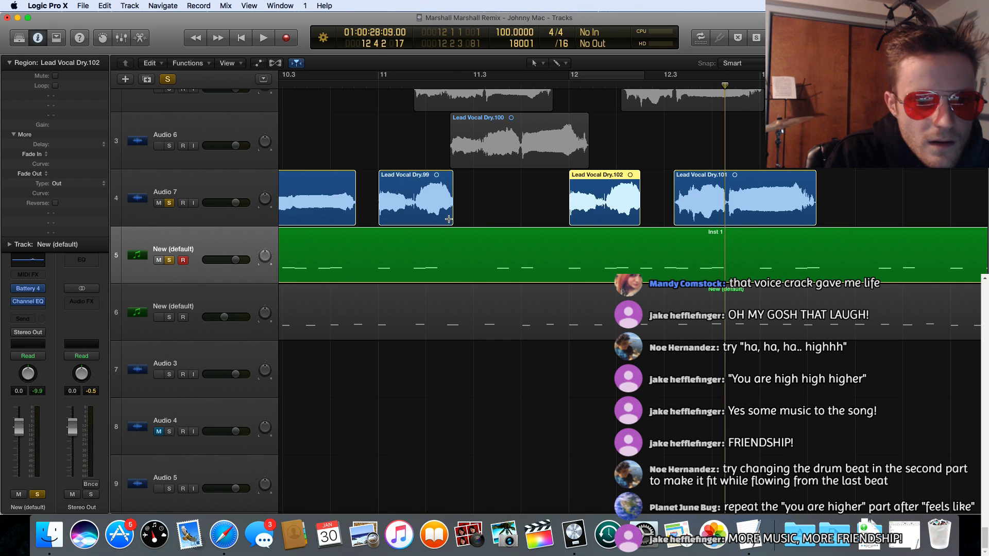
pyautogui.moveTo(448, 219); pyautogui.dragTo(449, 213)
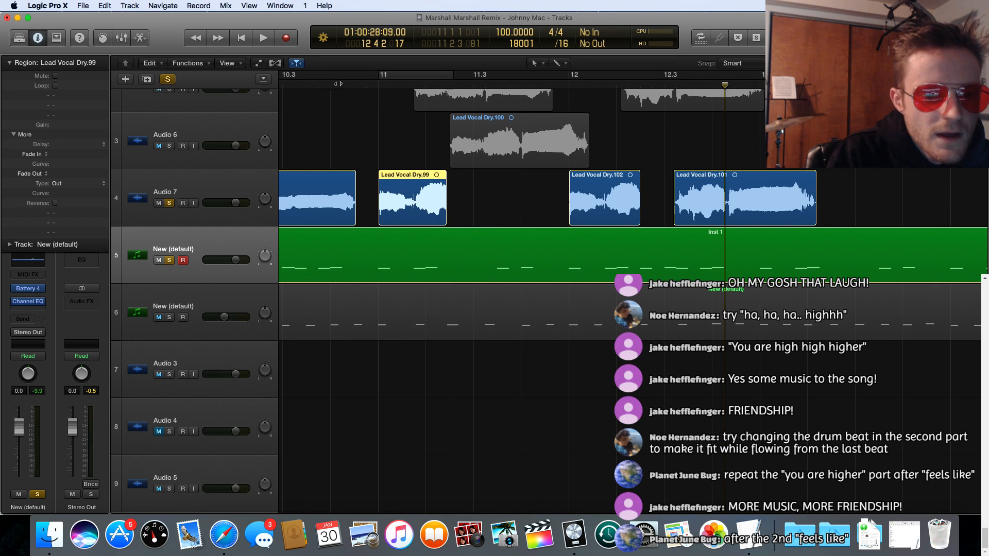
pyautogui.click(354, 87)
pyautogui.press('space')
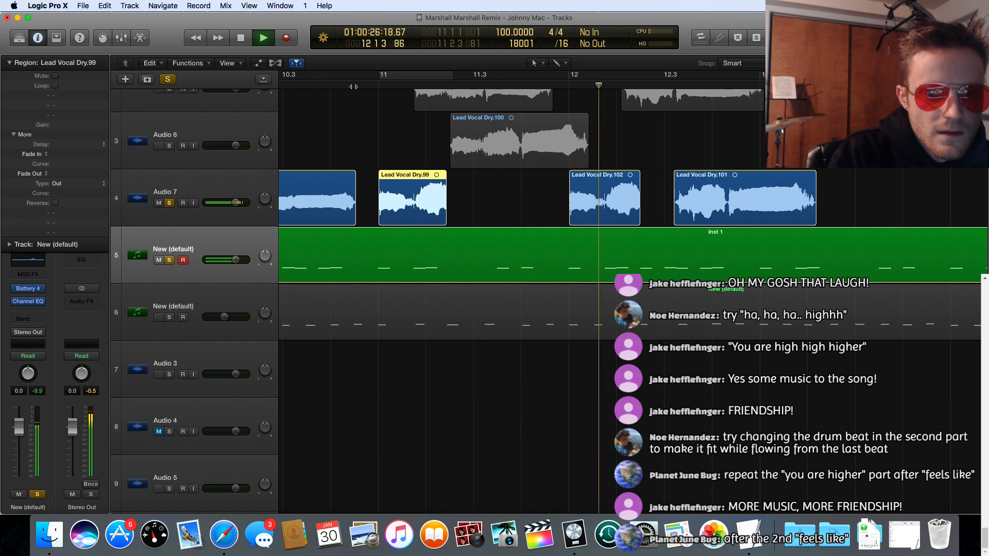
pyautogui.press('space')
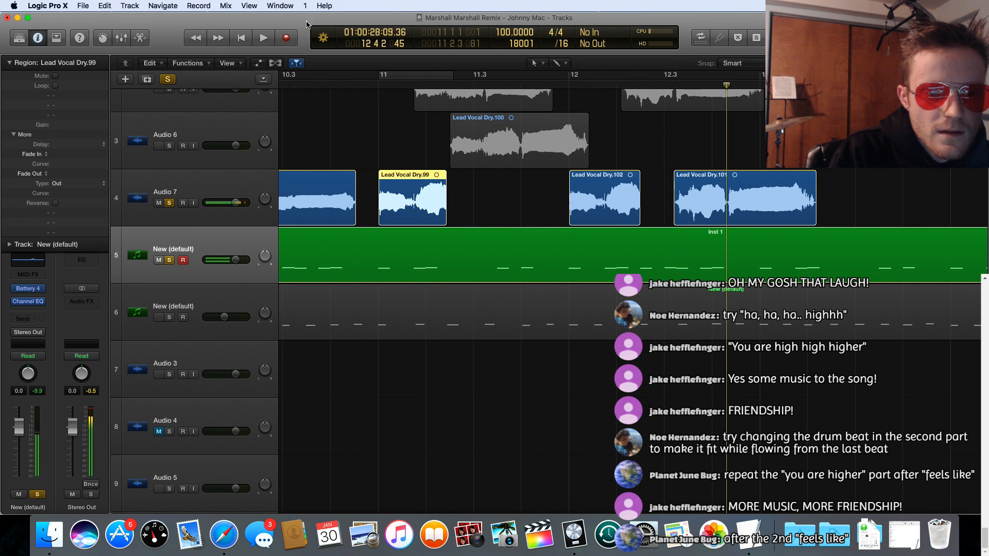
pyautogui.press('super+z')
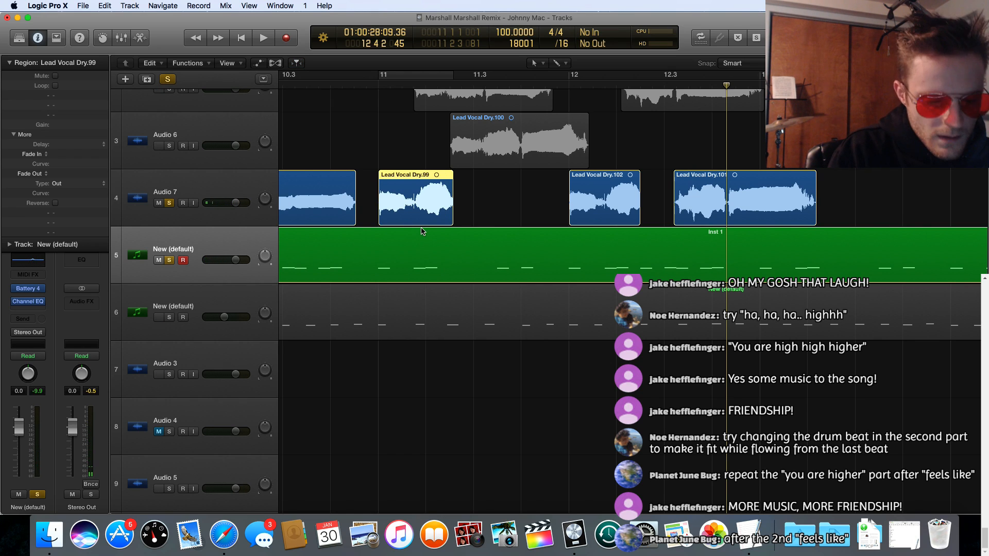
pyautogui.press('super+z')
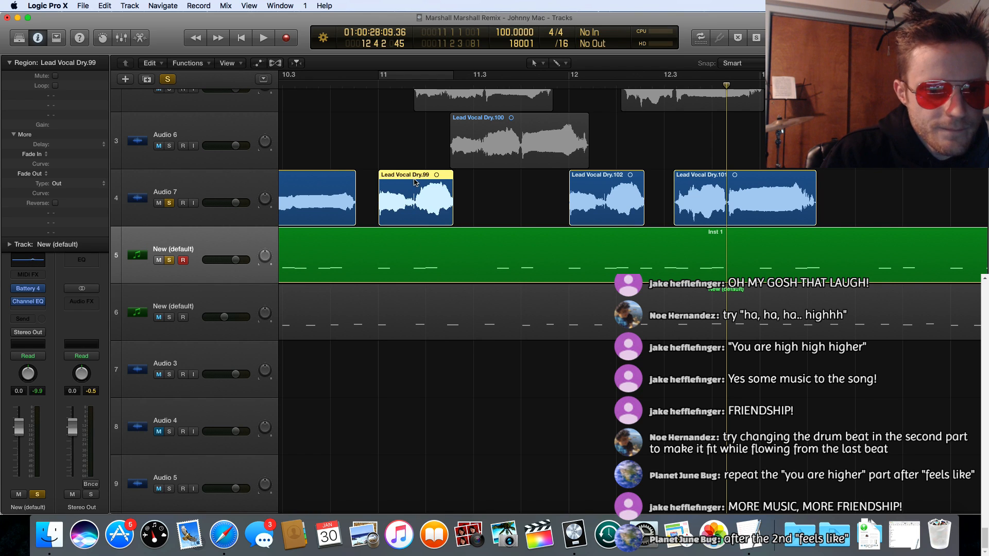
# Step: Split Lead Vocal Dry.99 at 11.1.4.1 and Lead Vocal Dry.102 at 12.1.4.1 so each second syllable becomes its own region
pyautogui.moveTo(416, 207); pyautogui.dragTo(453, 212)
pyautogui.scroll(-1, 454, 212)
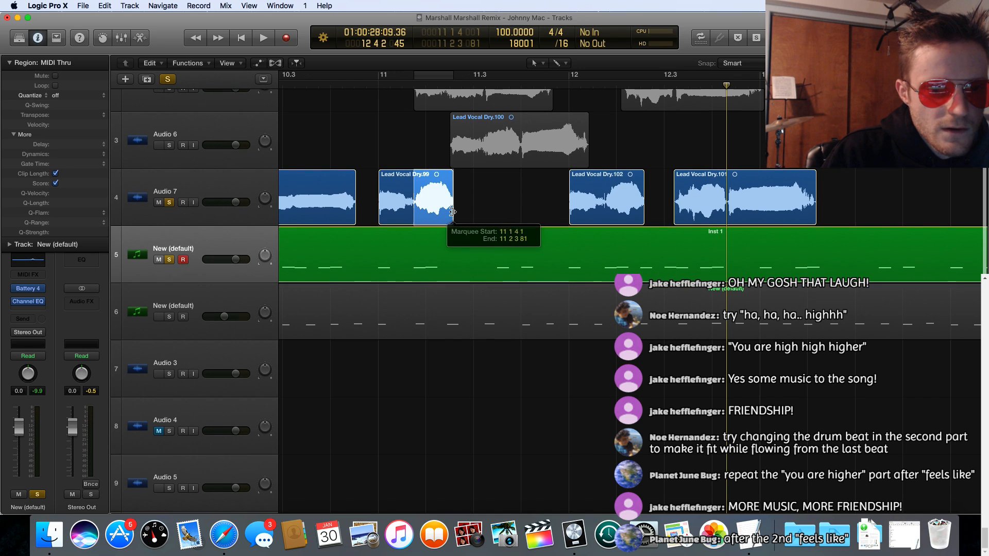
pyautogui.click(415, 212)
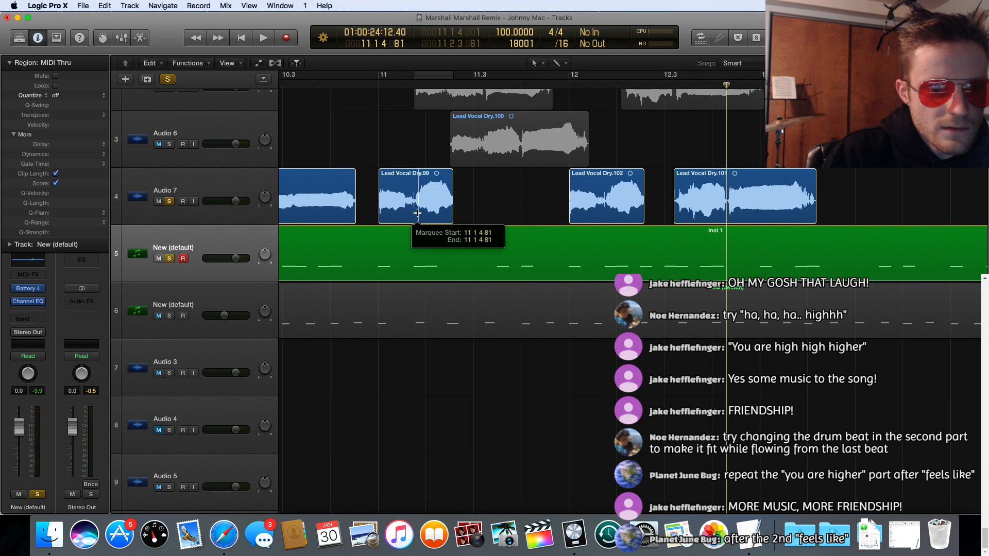
pyautogui.moveTo(415, 212); pyautogui.dragTo(454, 212)
pyautogui.hscroll(3, 442, 181)
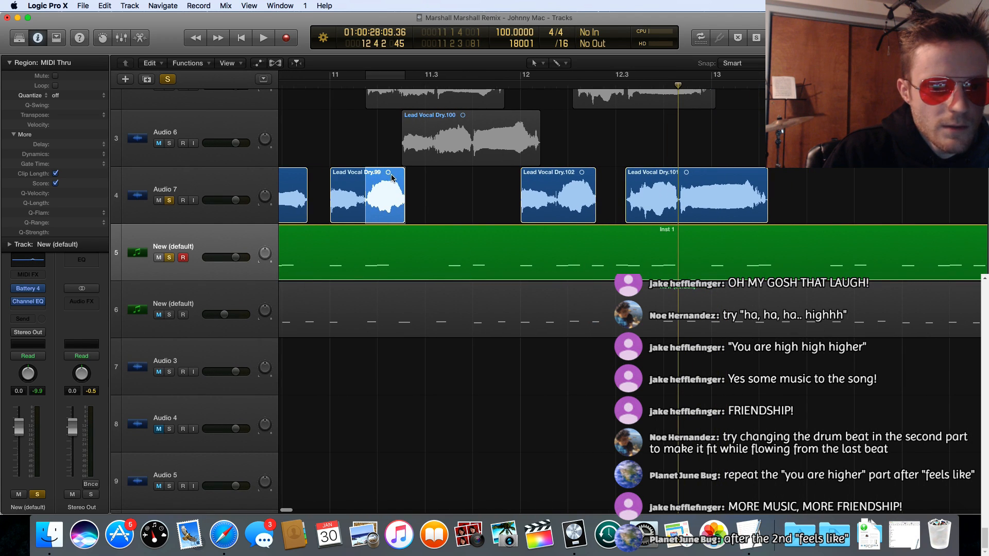
pyautogui.click(391, 177)
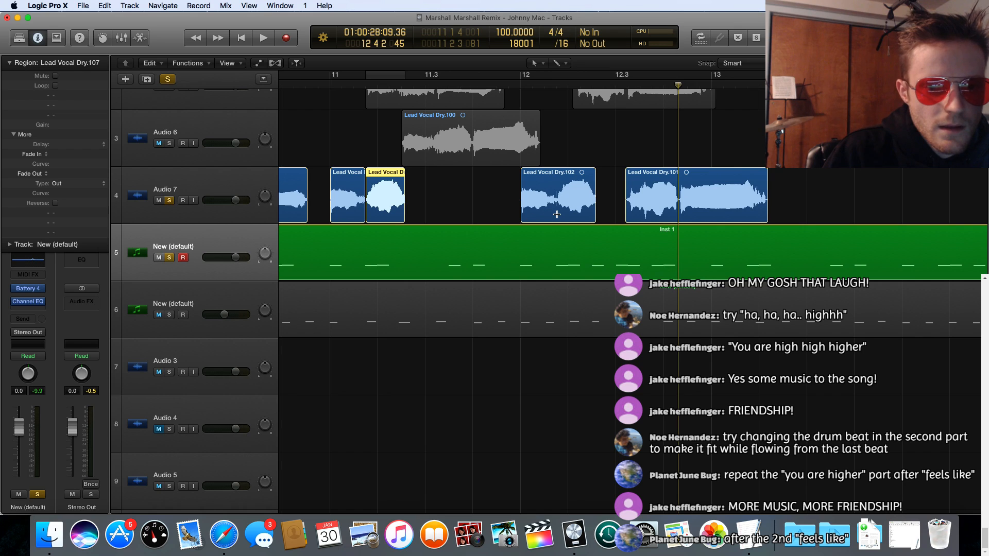
pyautogui.moveTo(557, 215); pyautogui.dragTo(595, 214)
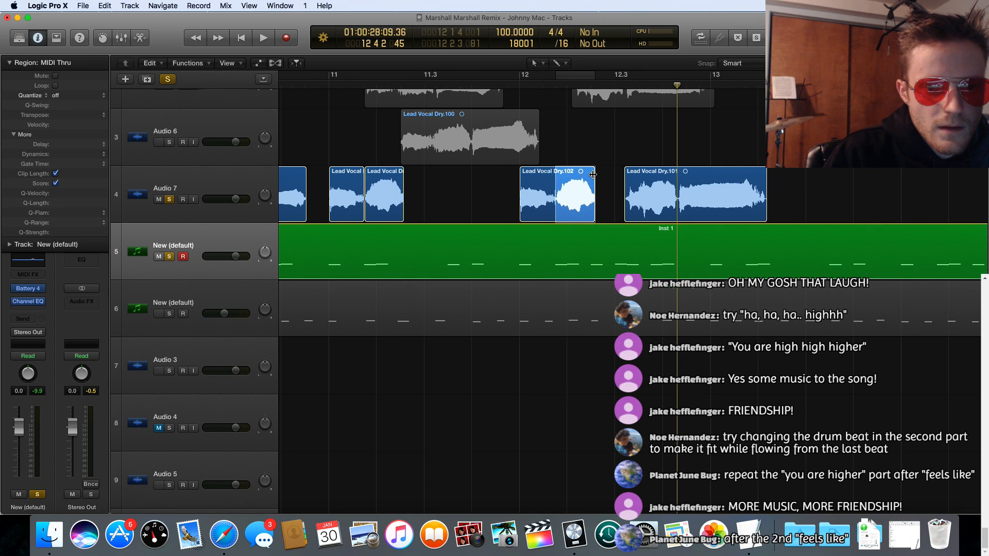
pyautogui.click(576, 171)
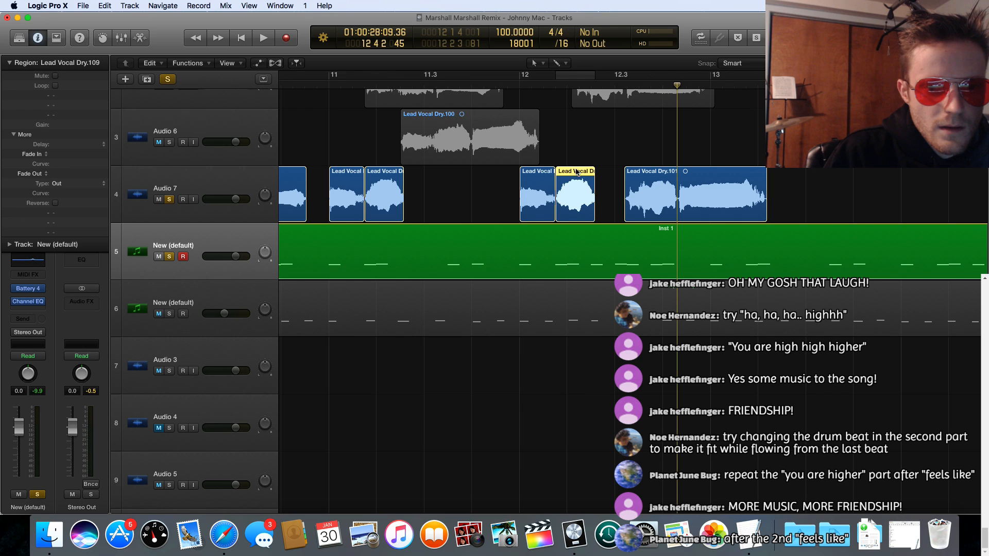
# Step: Insert the Celemony Melodyne plug-in on the Audio 7 track and dismiss its First Steps videos window
pyautogui.hscroll(-3, 478, 196)
pyautogui.hscroll(-2, 478, 196)
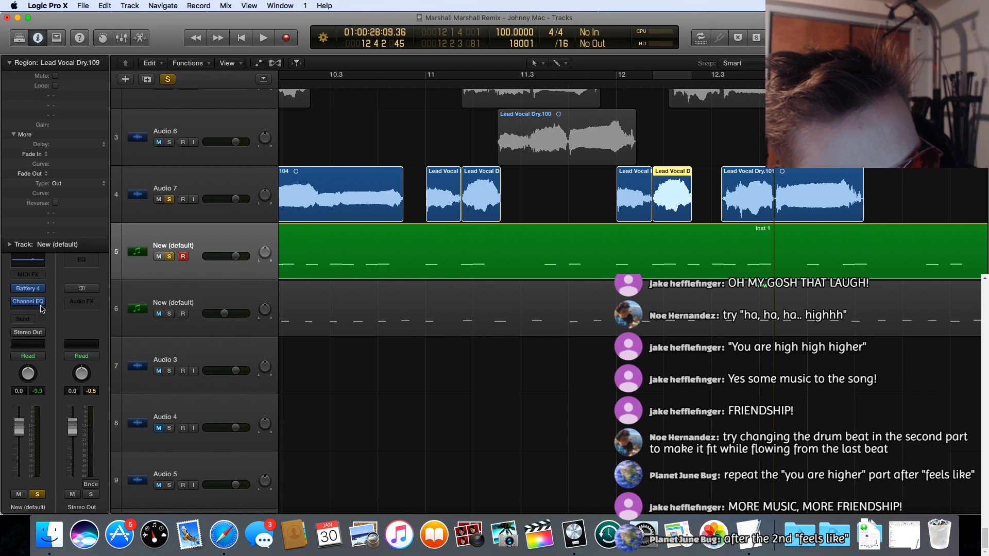
pyautogui.press('Up')
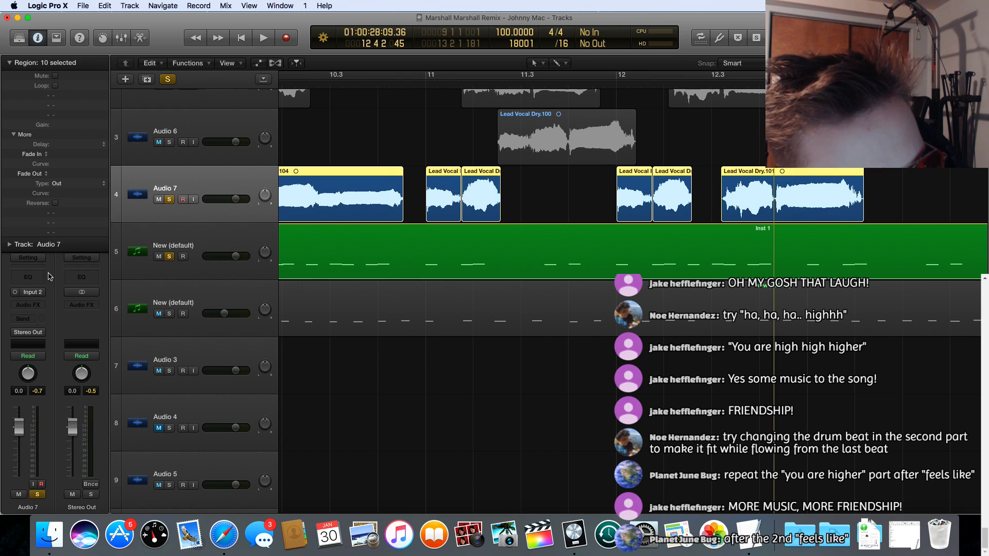
pyautogui.click(40, 307)
pyautogui.moveTo(51, 430)
pyautogui.moveTo(152, 447)
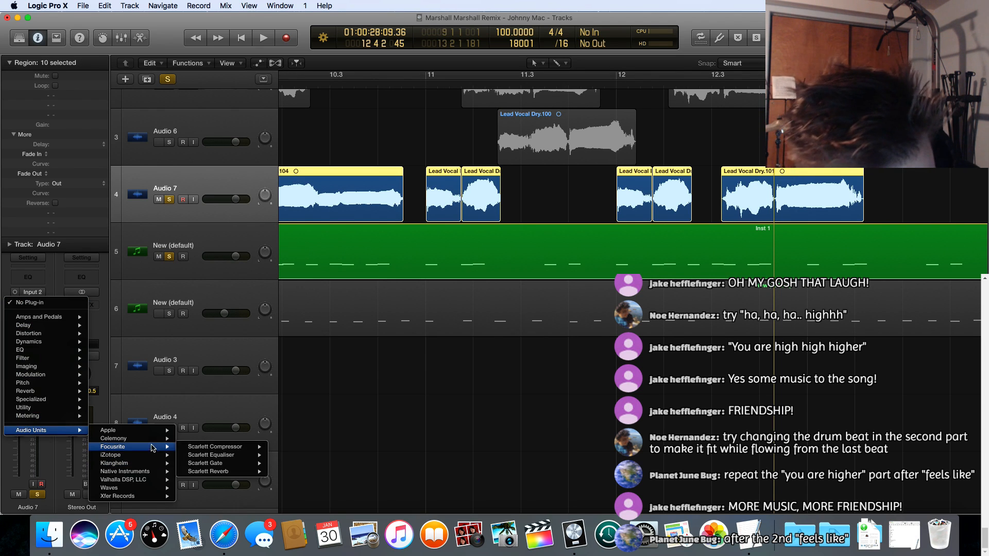
pyautogui.click(288, 432)
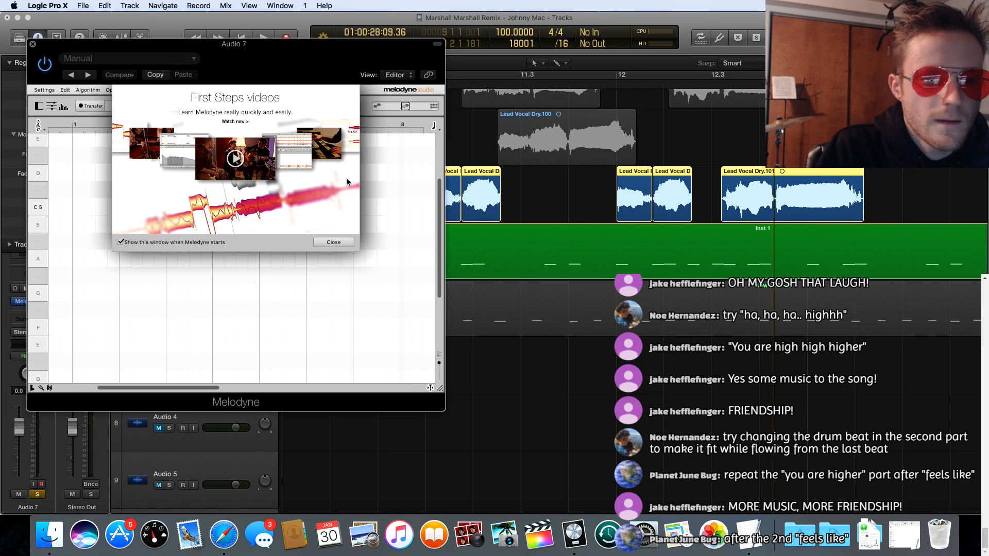
pyautogui.click(344, 243)
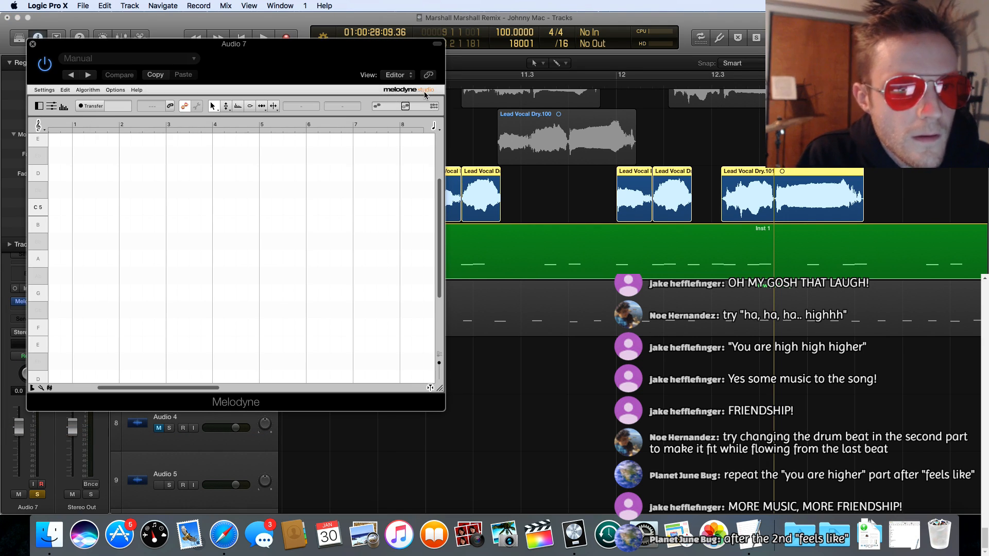
# Step: Set the Melodyne pitch scale for Audio 7 to Eb Major, then return to the standard pitch ruler
pyautogui.moveTo(524, 51); pyautogui.dragTo(696, 58)
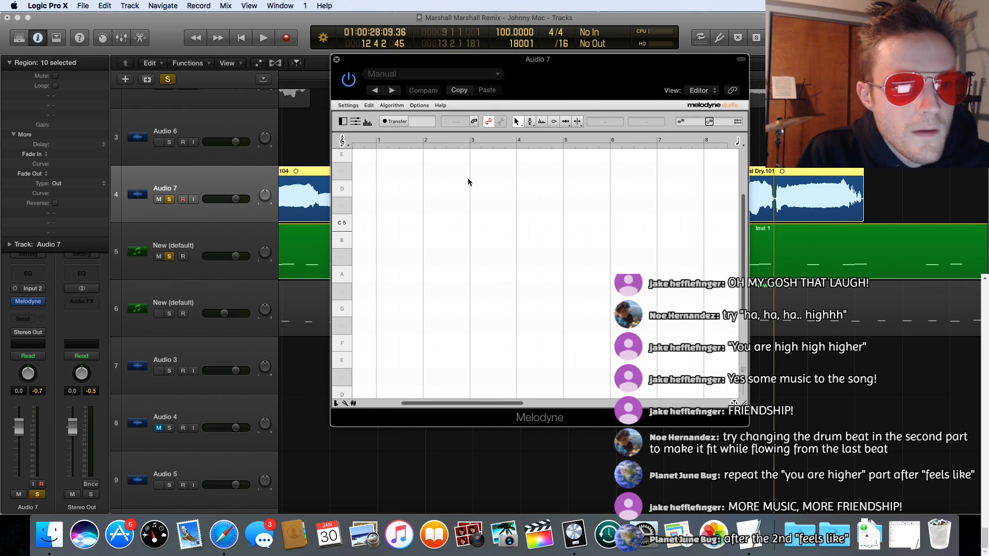
pyautogui.click(347, 404)
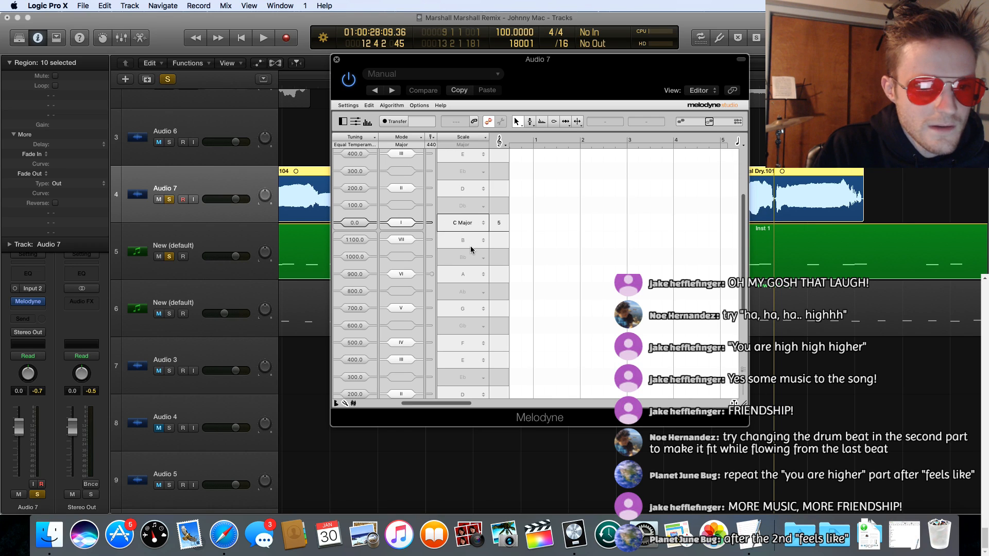
pyautogui.click(470, 376)
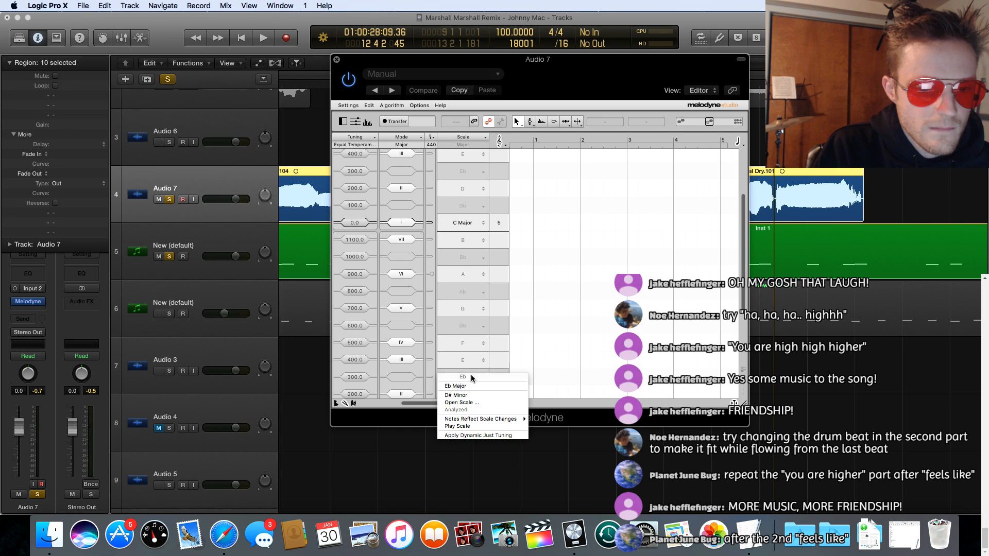
pyautogui.click(481, 385)
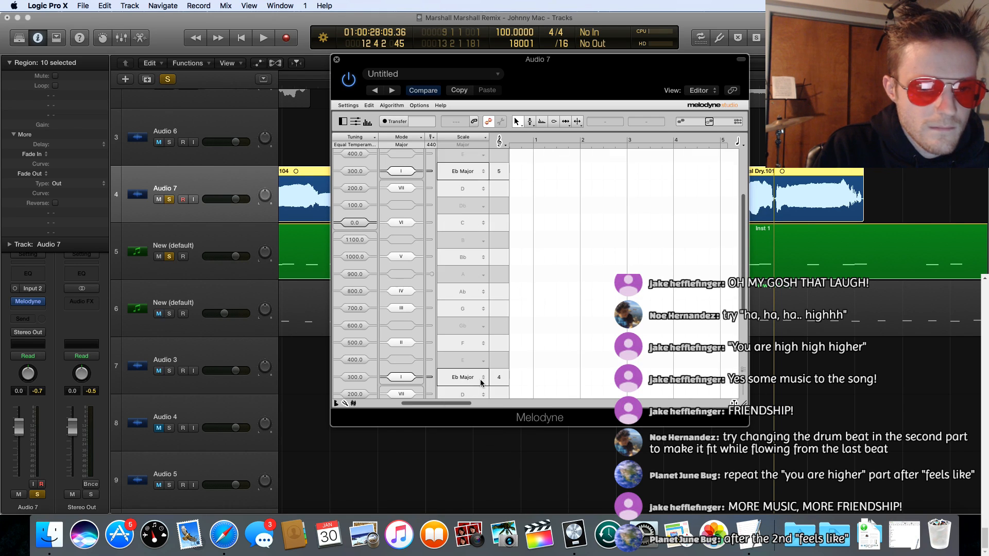
pyautogui.click(355, 403)
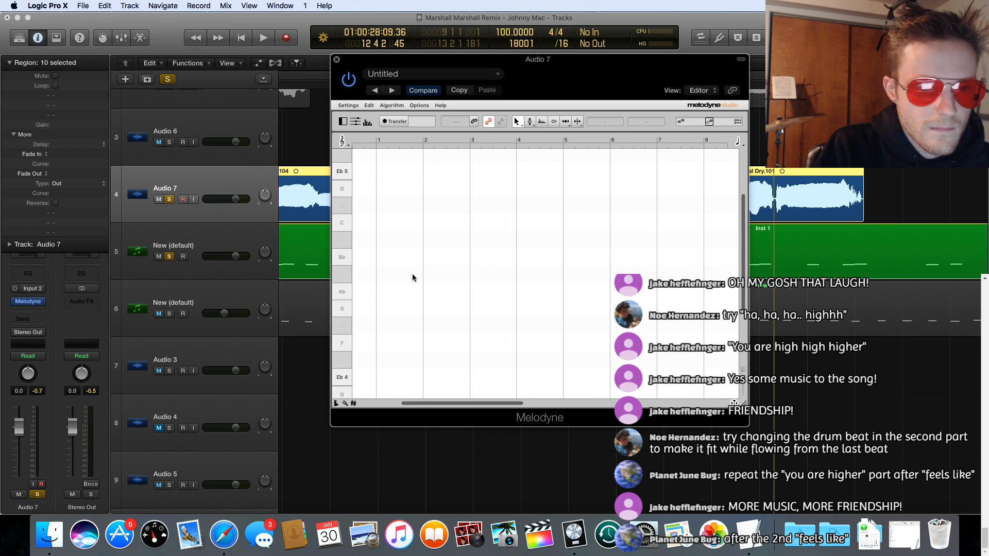
# Step: Cycle the Audio 7 phrases from 11.1.1.1 to 12.2.3.81 and transfer them into Melodyne by playing the range
pyautogui.moveTo(537, 59); pyautogui.dragTo(566, 260)
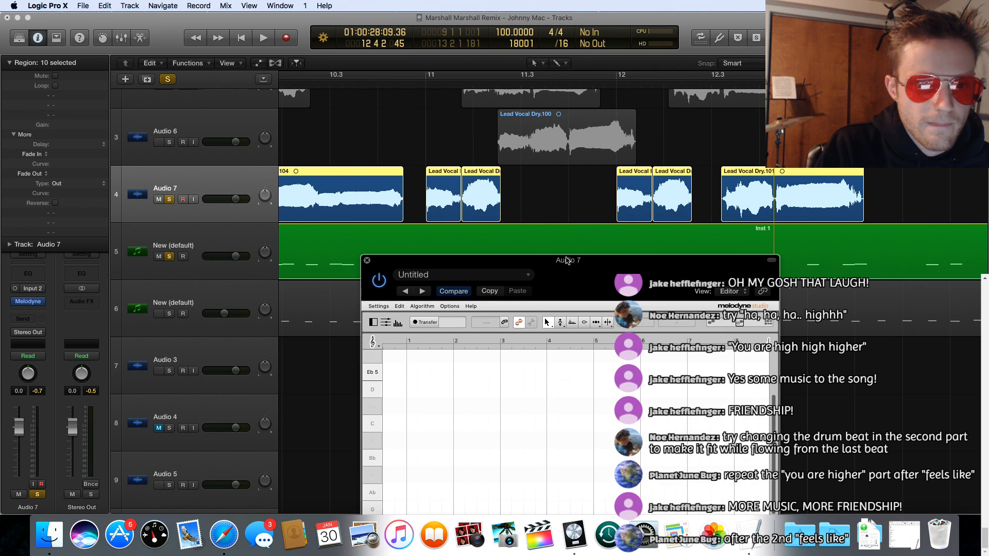
pyautogui.click(427, 87)
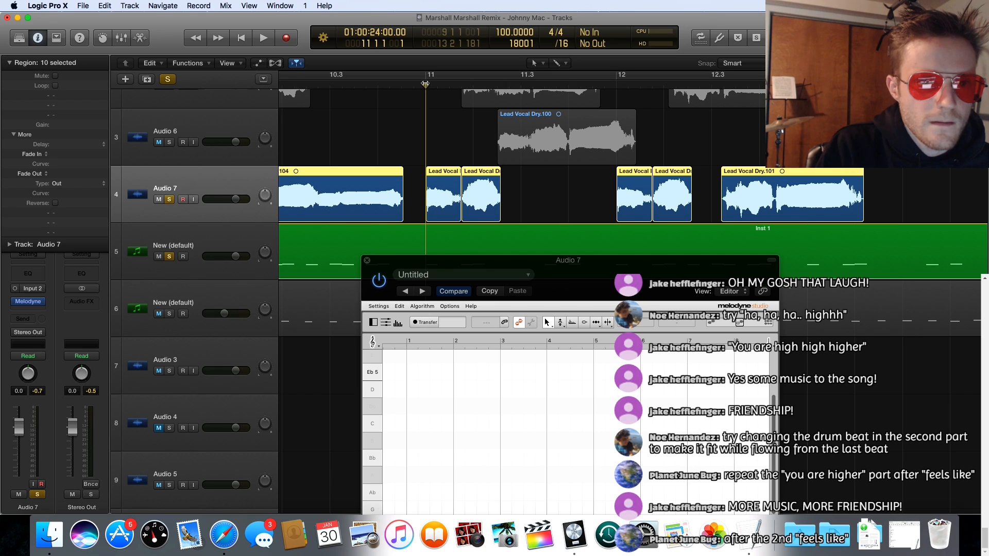
pyautogui.click(446, 181)
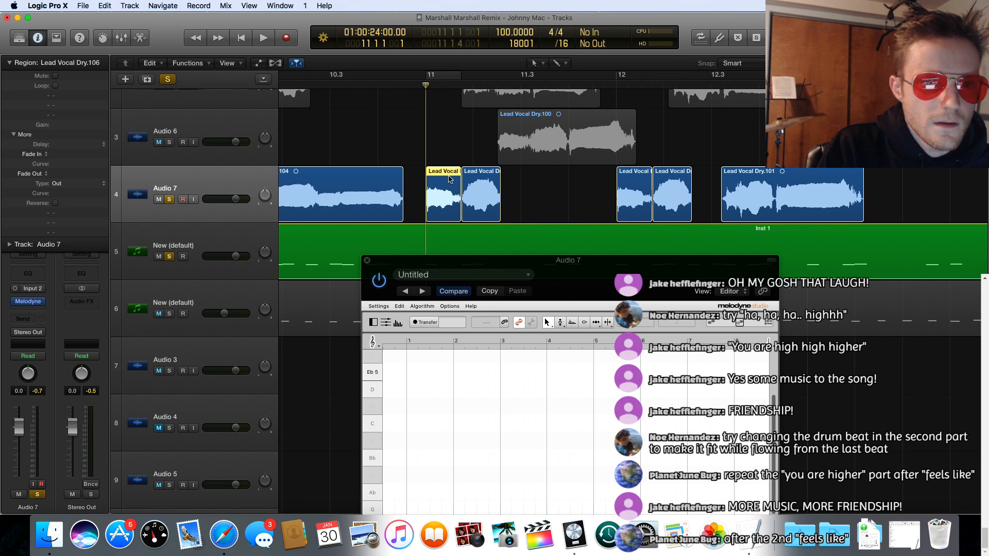
pyautogui.moveTo(446, 78); pyautogui.dragTo(691, 77)
pyautogui.moveTo(407, 267); pyautogui.dragTo(375, 139)
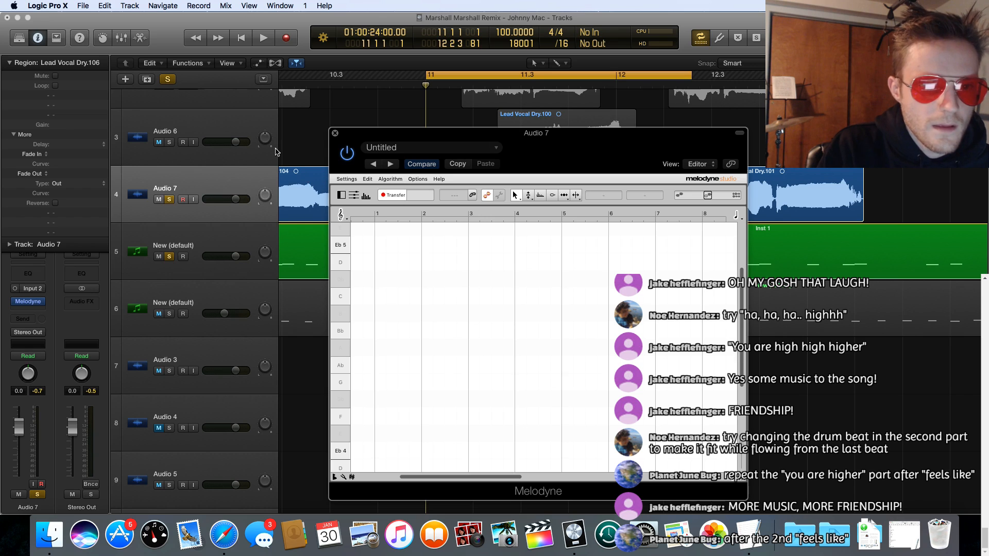
pyautogui.click(263, 39)
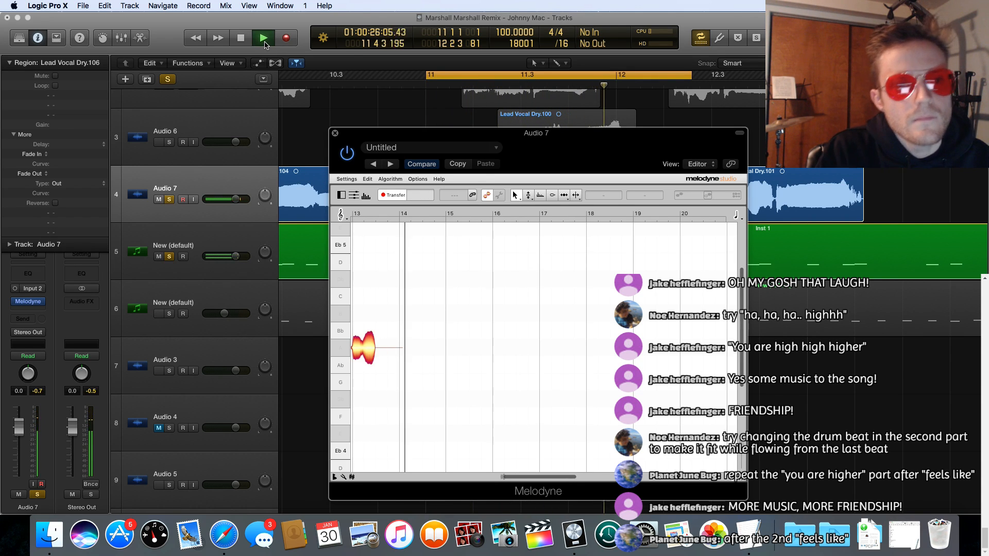
pyautogui.click(241, 39)
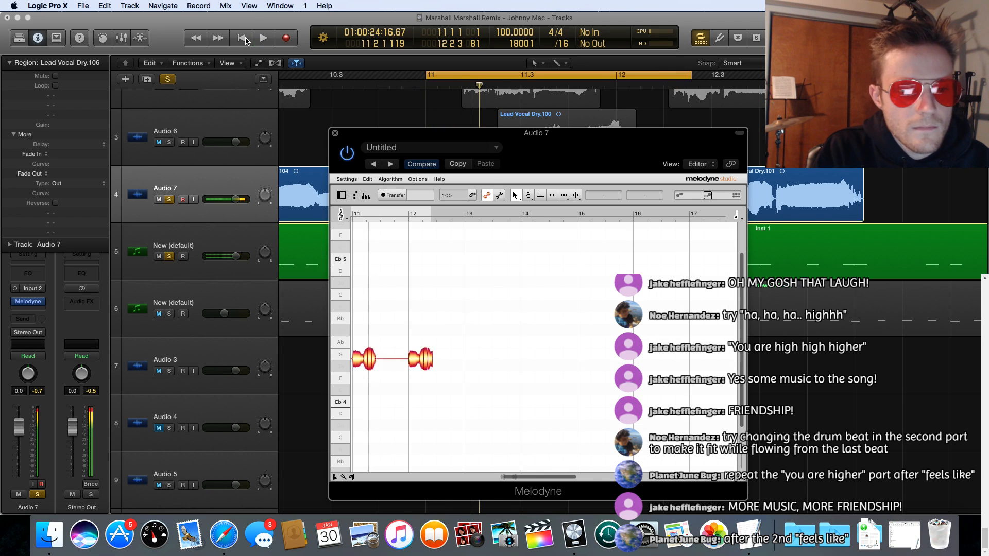
# Step: Select the low notes just after bar 12 in Melodyne and examine both transferred phrases
pyautogui.hscroll(-5, 455, 407)
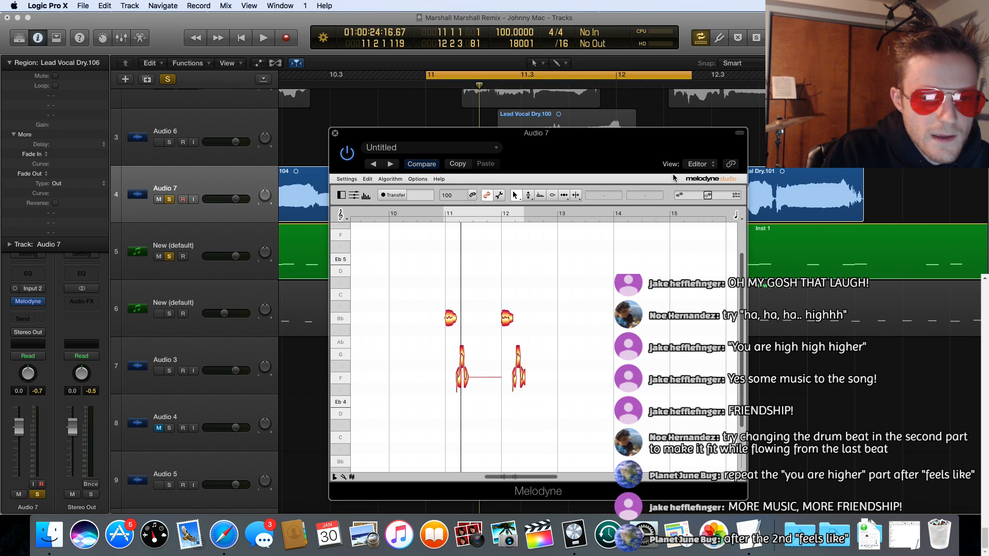
pyautogui.moveTo(710, 194); pyautogui.dragTo(705, 194)
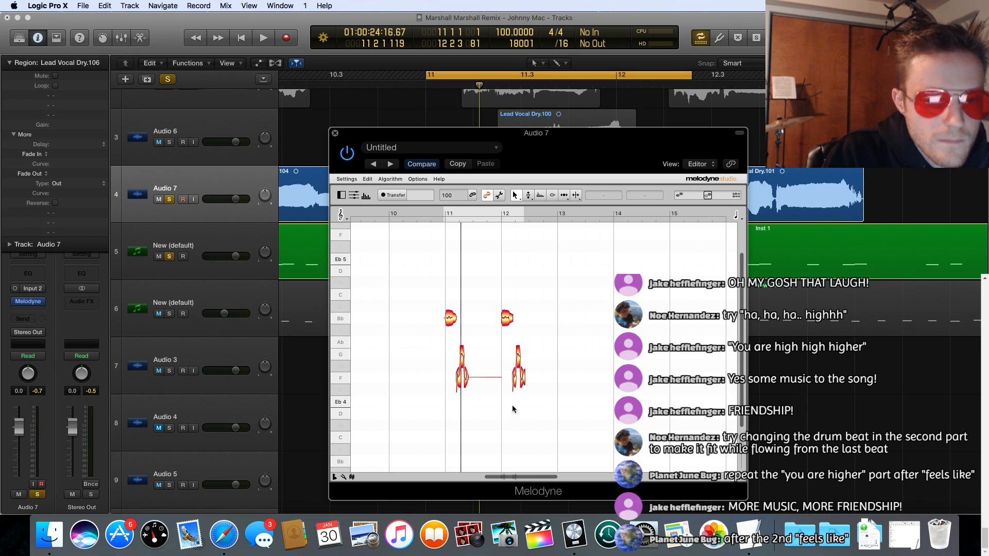
pyautogui.click(506, 354)
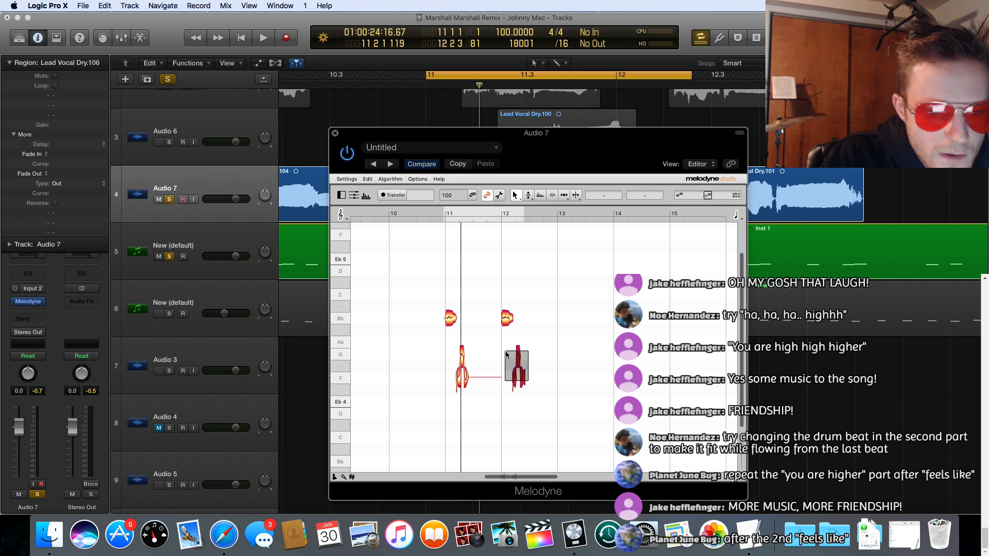
pyautogui.moveTo(528, 381); pyautogui.dragTo(505, 352)
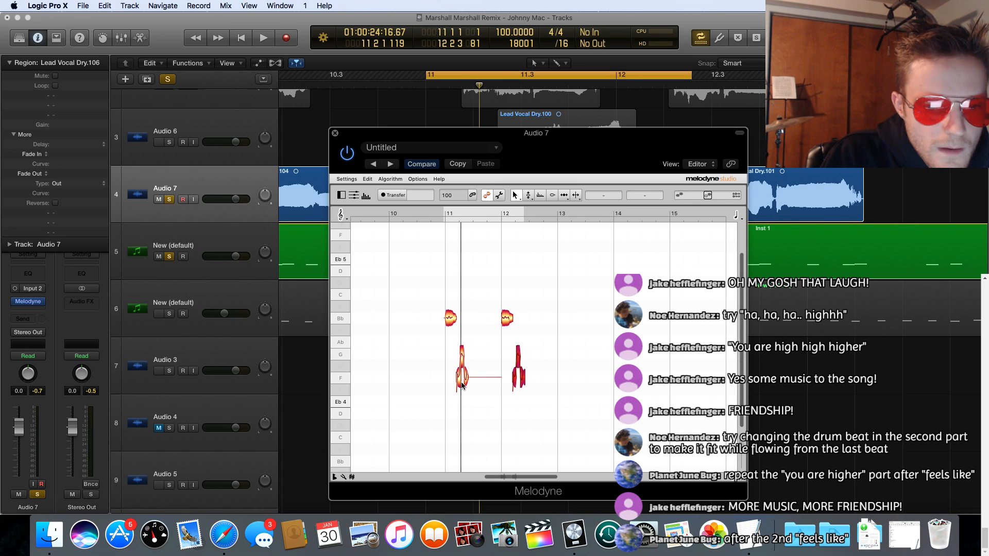
pyautogui.scroll(-1, 473, 390)
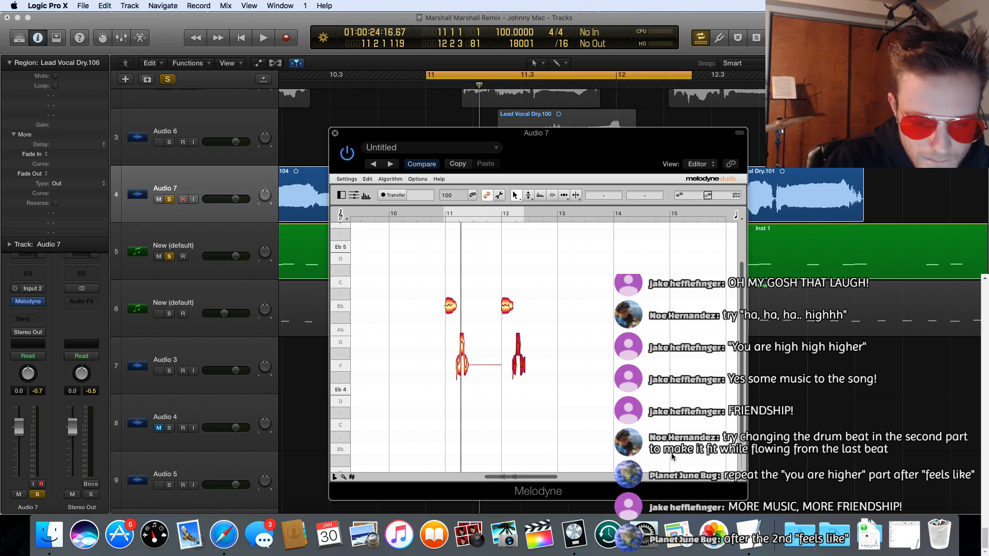
pyautogui.scroll(2, 661, 453)
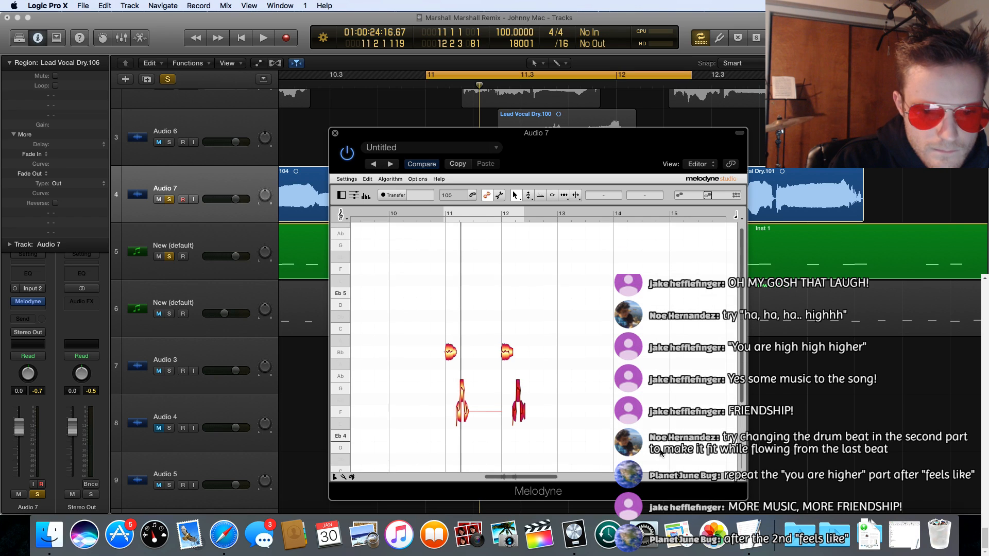
pyautogui.scroll(-1, 661, 453)
pyautogui.moveTo(521, 478)
pyautogui.mouseDown()
pyautogui.moveTo(530, 478)
pyautogui.moveTo(518, 478)
pyautogui.mouseUp()
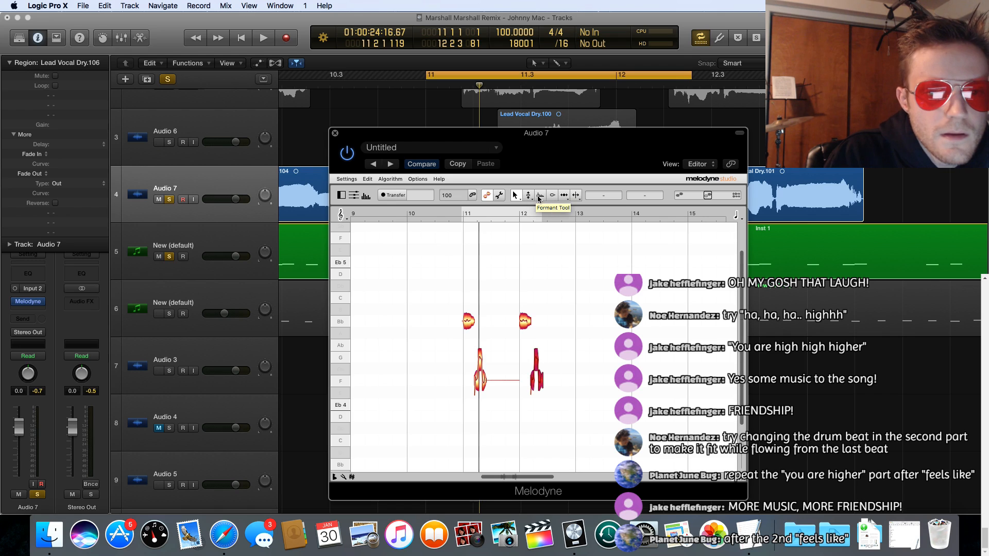
# Step: Switch to Melodyne's time handle tool and reselect the low notes just after bar 12
pyautogui.click(564, 196)
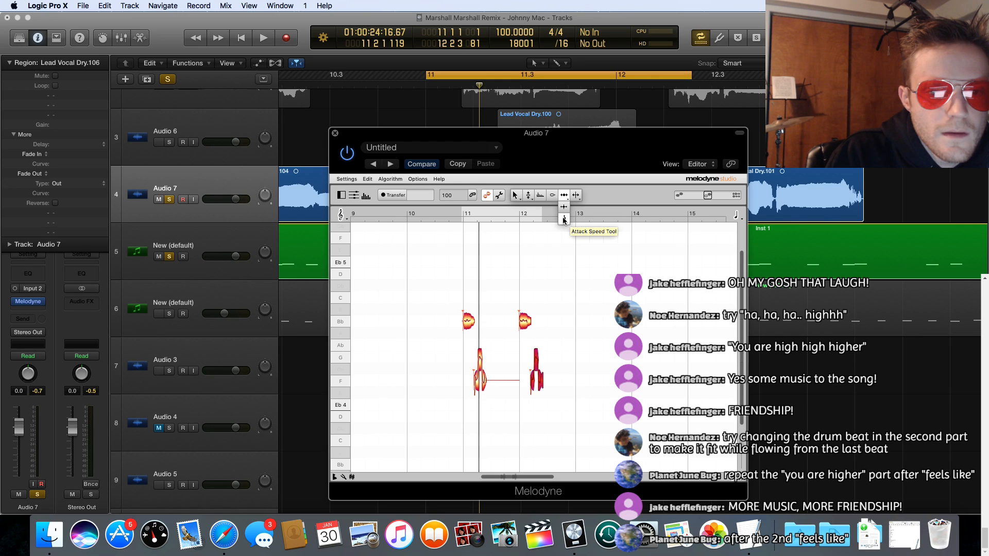
pyautogui.click(564, 208)
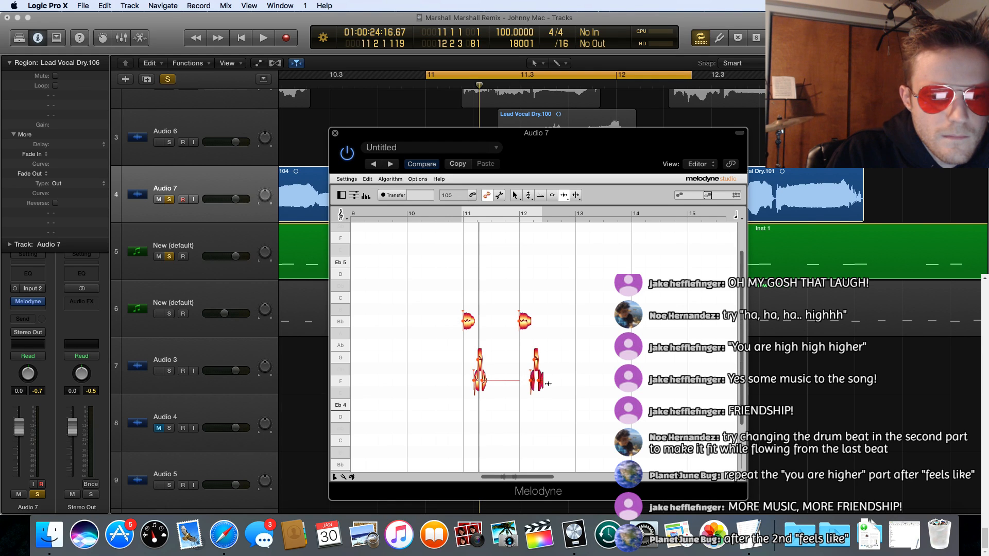
pyautogui.moveTo(549, 384); pyautogui.dragTo(526, 353)
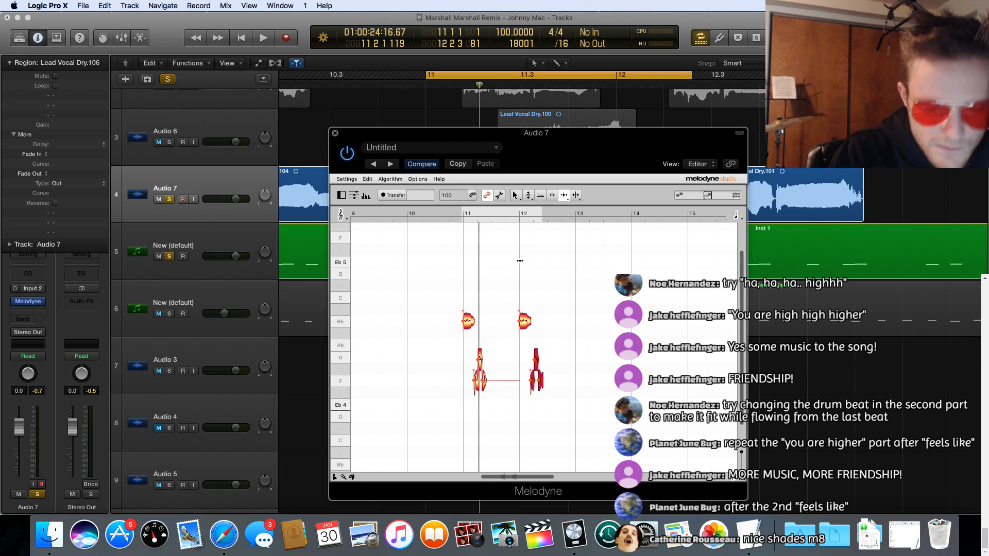
pyautogui.scroll(-1, 519, 261)
pyautogui.scroll(2, 519, 261)
pyautogui.scroll(-1, 520, 261)
pyautogui.hscroll(-2, 520, 260)
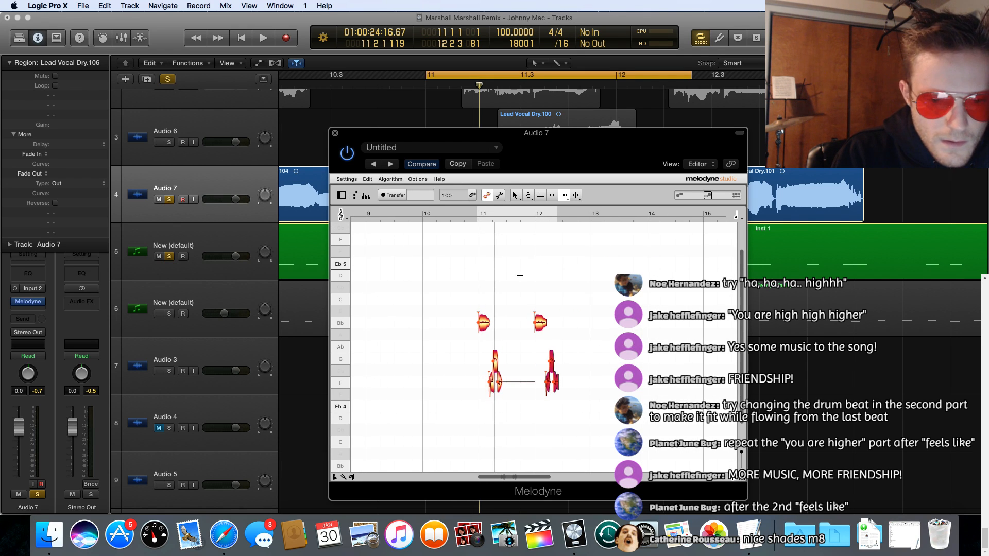
pyautogui.scroll(2, 520, 275)
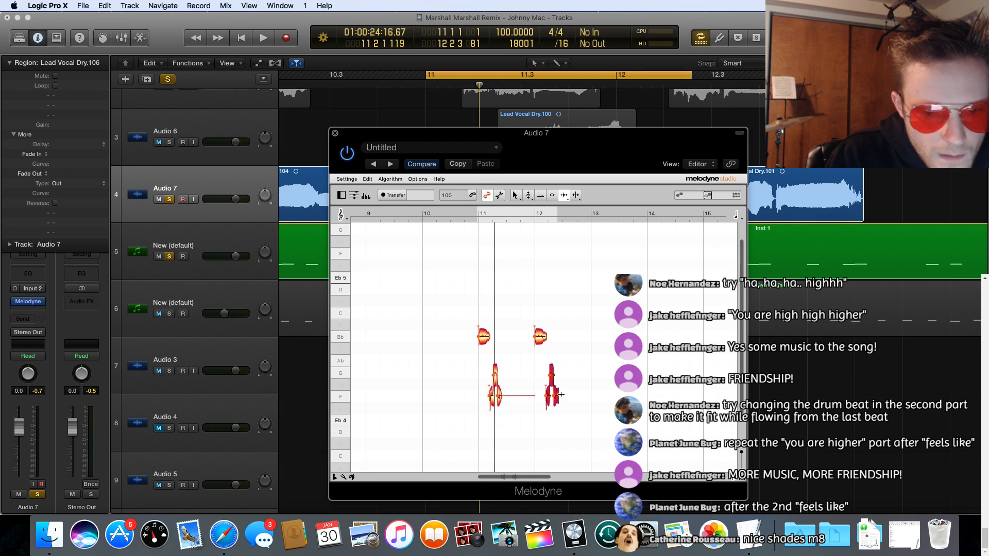
# Step: Close the Melodyne window and remove the plug-in from the Audio 7 channel strip
pyautogui.click(335, 133)
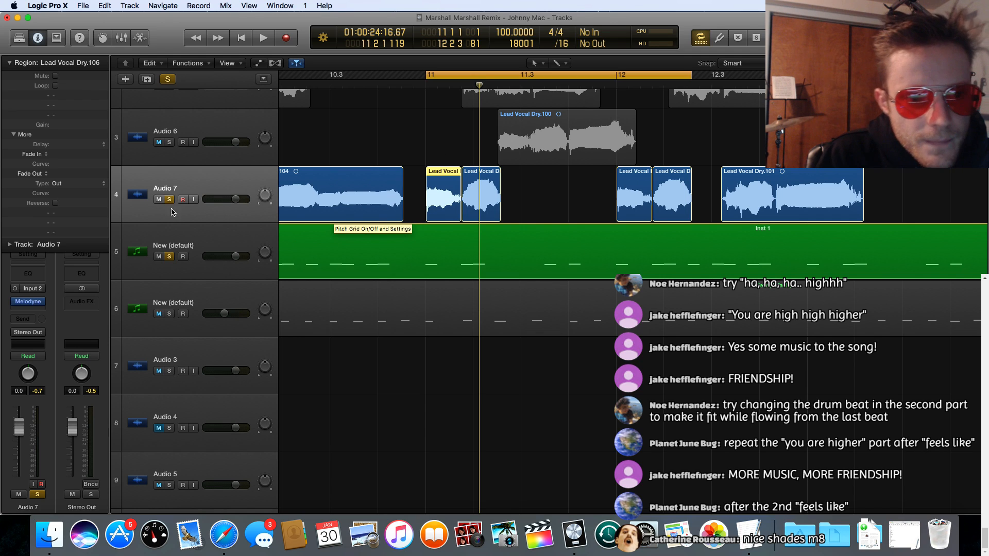
pyautogui.click(43, 303)
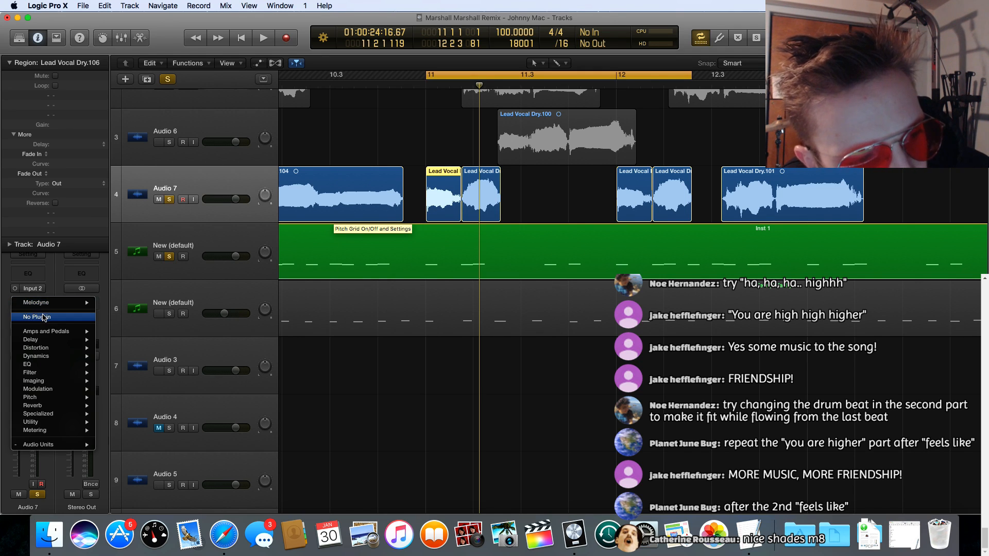
pyautogui.click(43, 317)
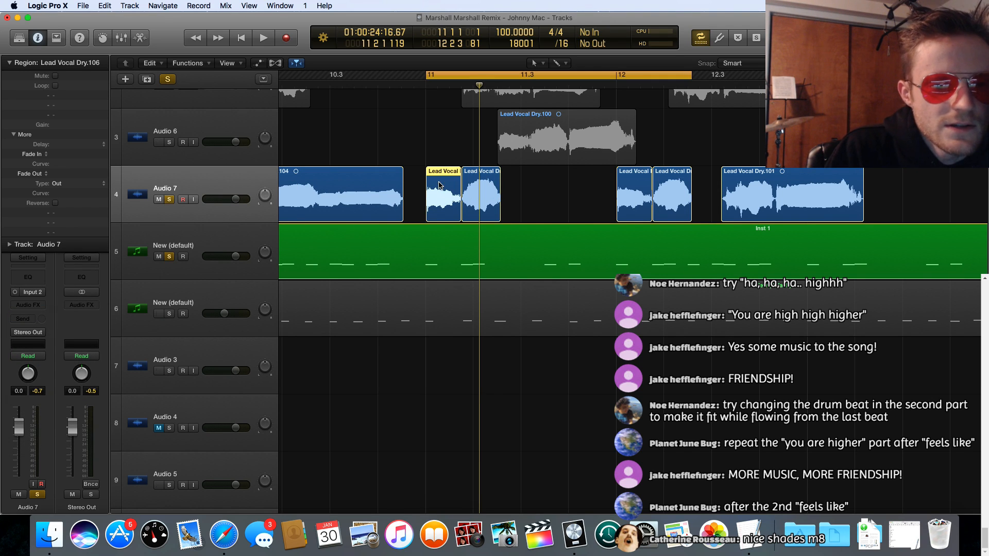
# Step: Enable Flex on the Audio 7 track and set its mode to Flex Time - Monophonic
pyautogui.hscroll(-5, 442, 184)
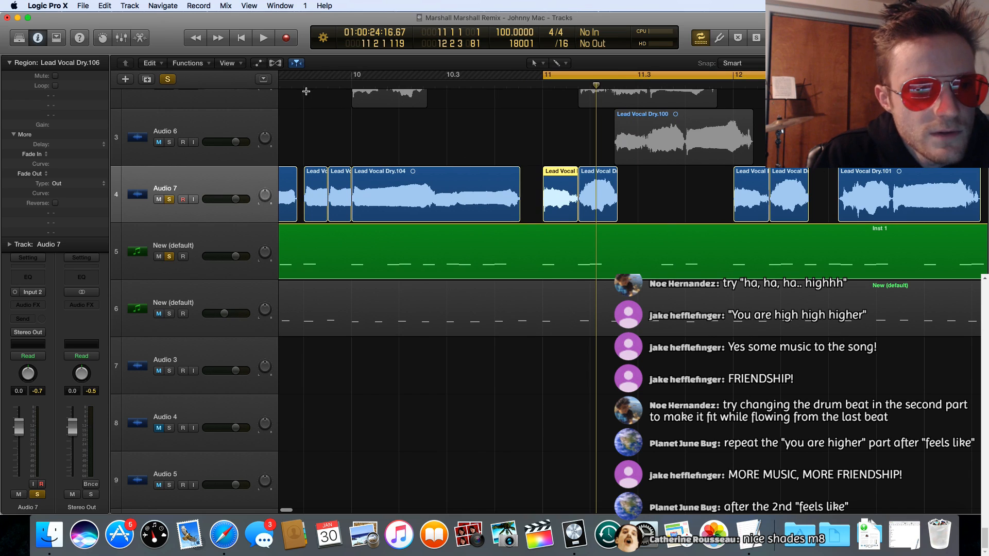
pyautogui.click(275, 63)
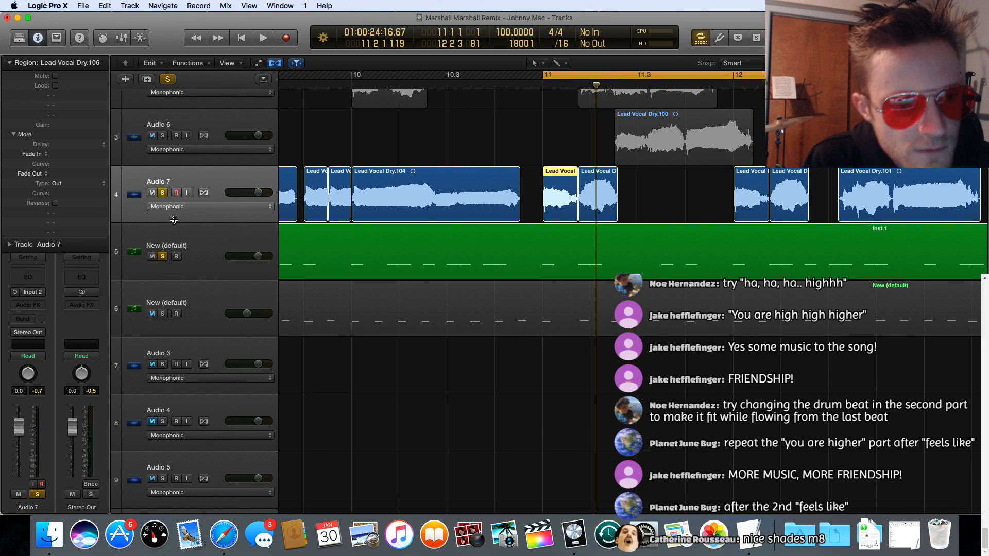
pyautogui.click(204, 193)
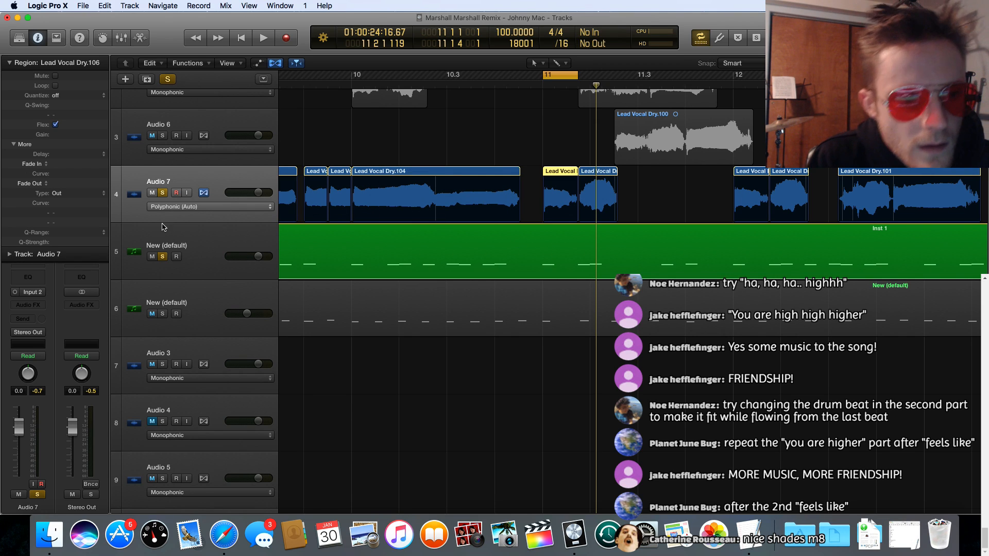
pyautogui.click(189, 207)
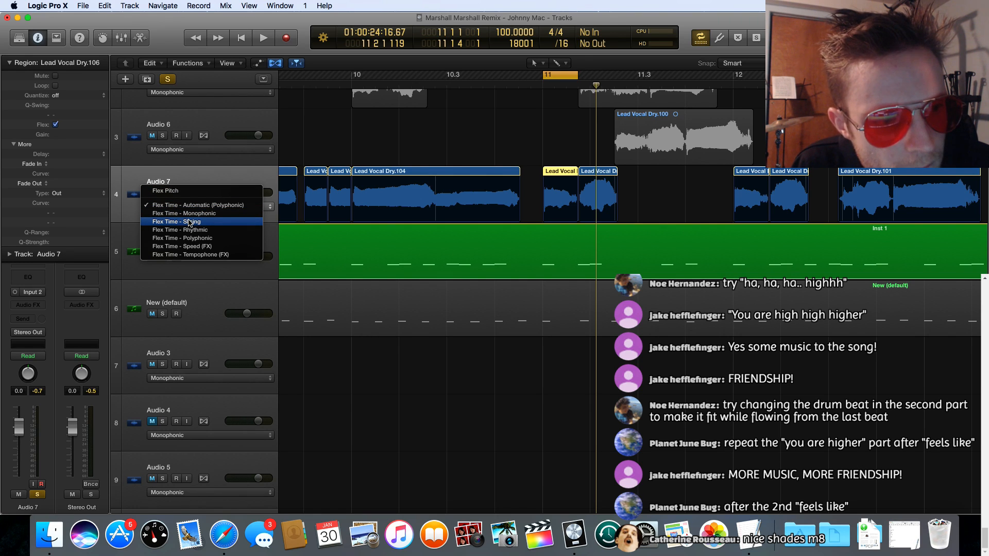
pyautogui.click(184, 213)
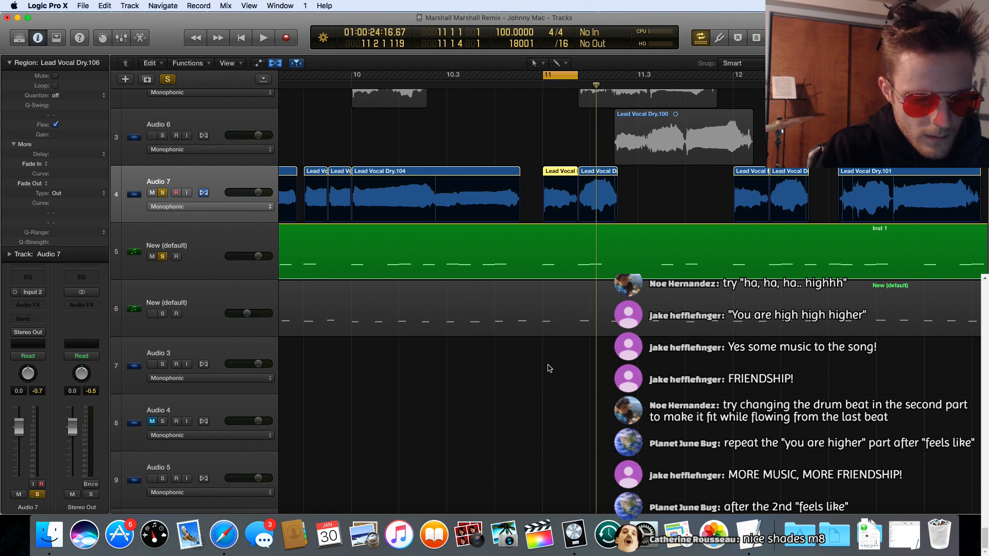
# Step: Open Lead Vocal Dry.107 on Audio 7 in the audio editor and show its file view
pyautogui.press('x')
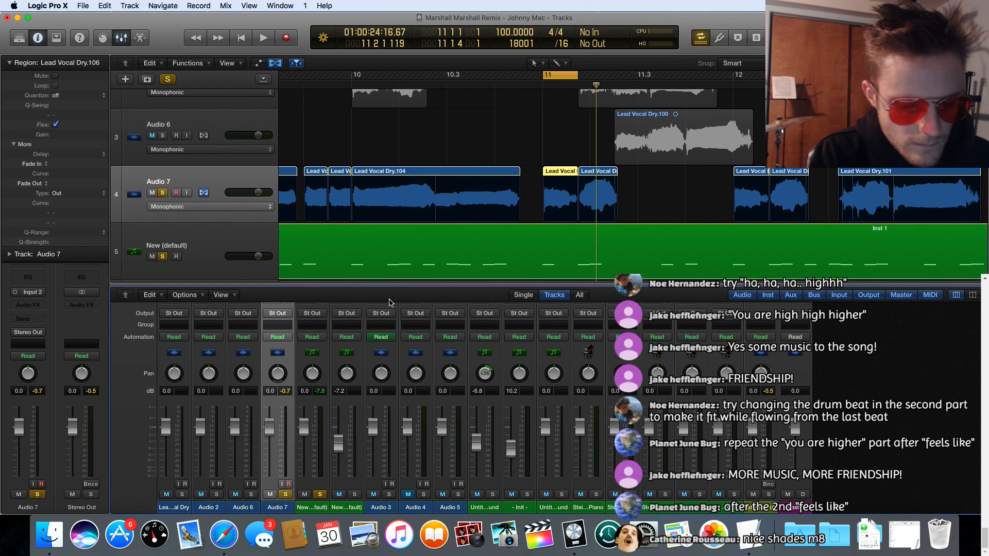
pyautogui.press('x')
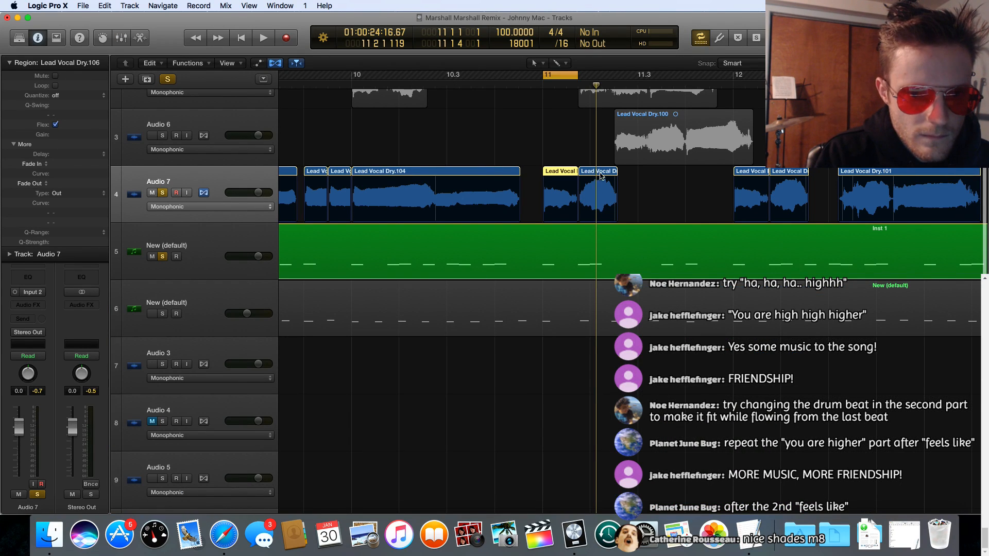
pyautogui.click(603, 175)
pyautogui.press('e')
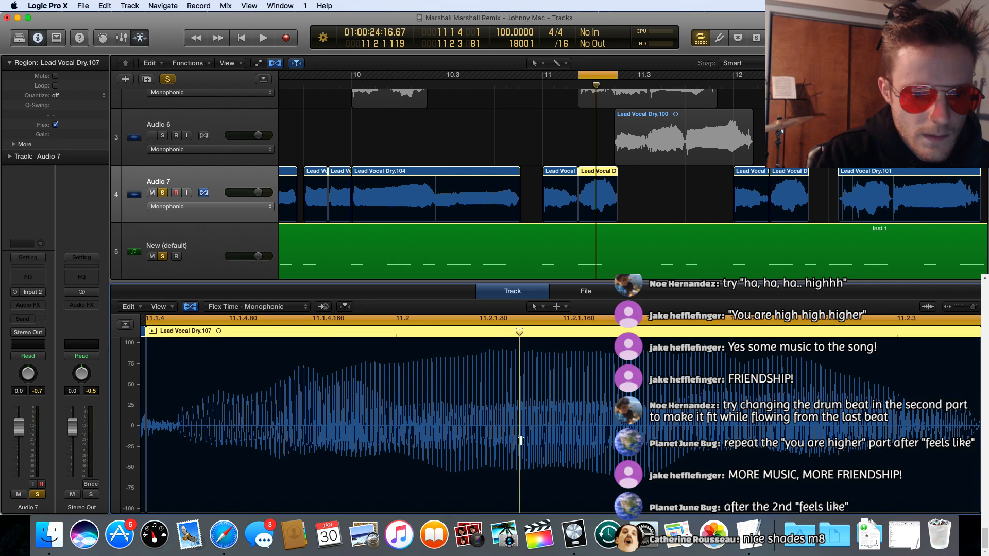
pyautogui.click(567, 295)
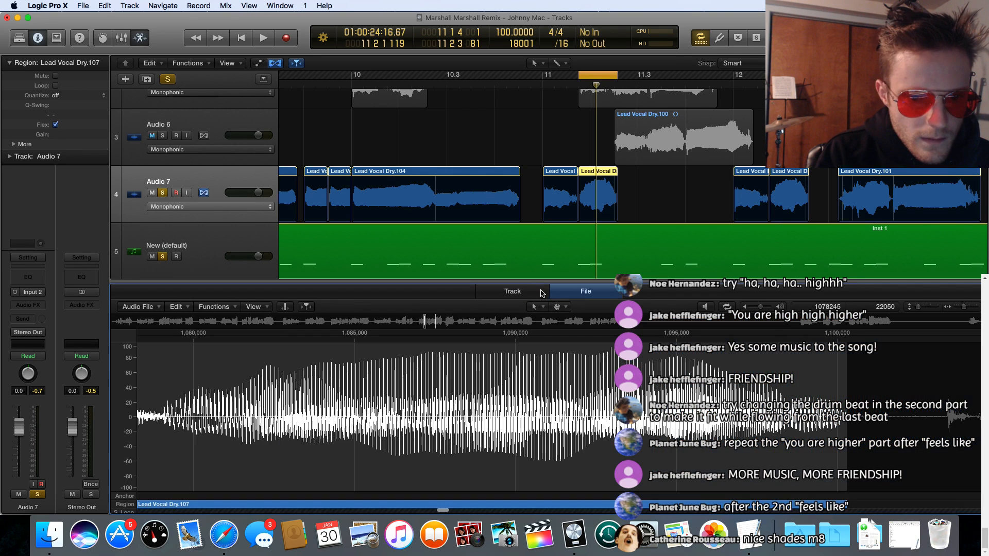
# Step: Show the audio editor's track view and change Audio 7's flex mode to Flex Pitch
pyautogui.click(540, 295)
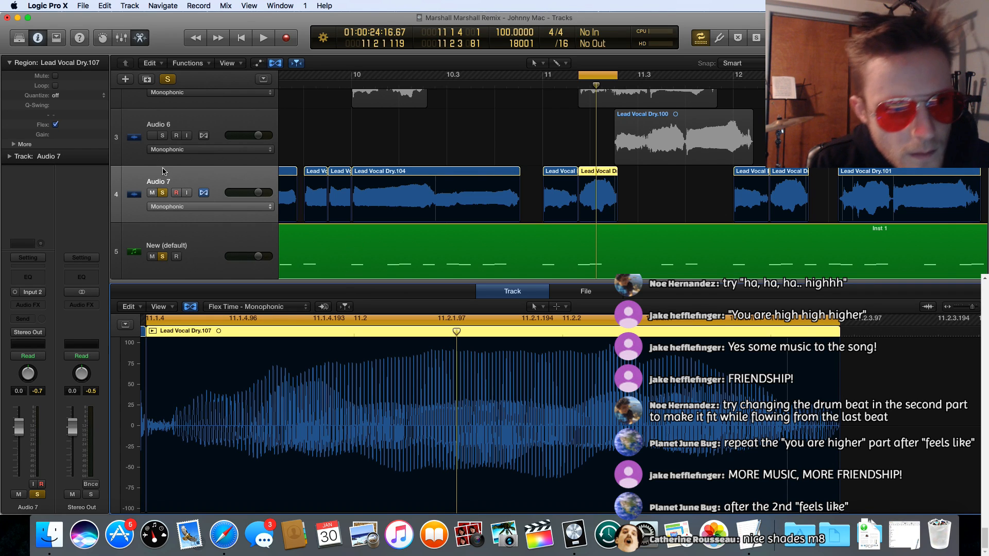
pyautogui.click(190, 207)
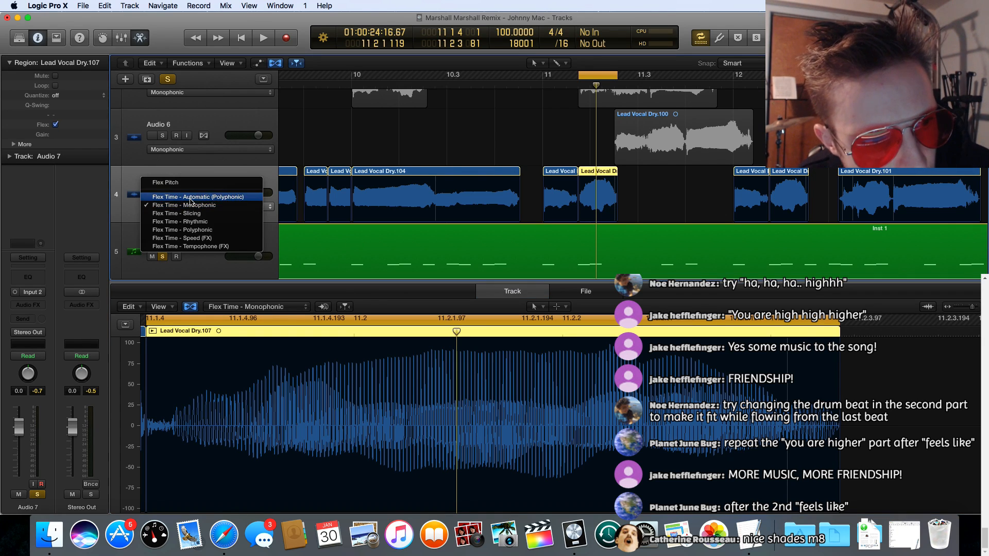
pyautogui.click(187, 187)
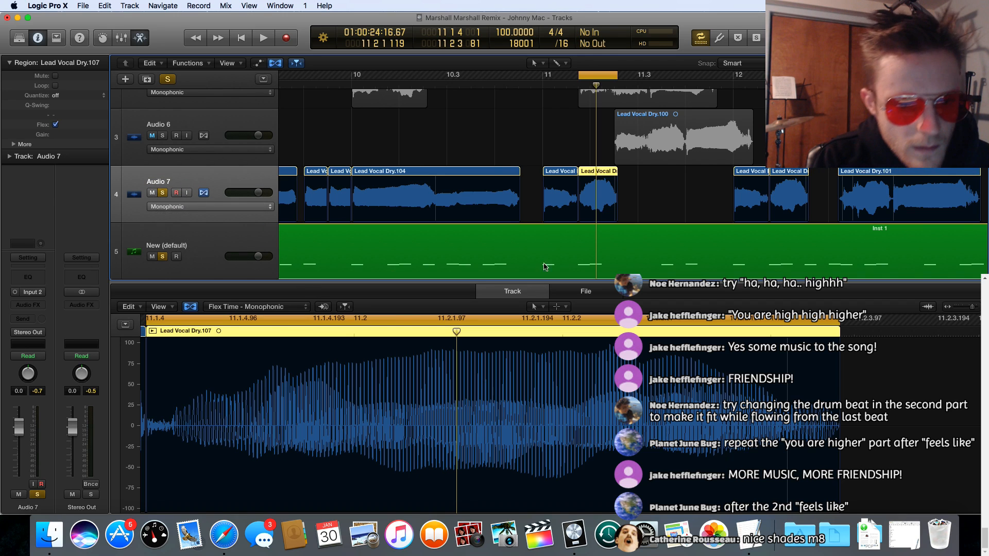
# Step: Bring up the pitch notes of Lead Vocal Dry.107, just after bar 11 on Audio 7, in the audio editor
pyautogui.hscroll(-5, 609, 375)
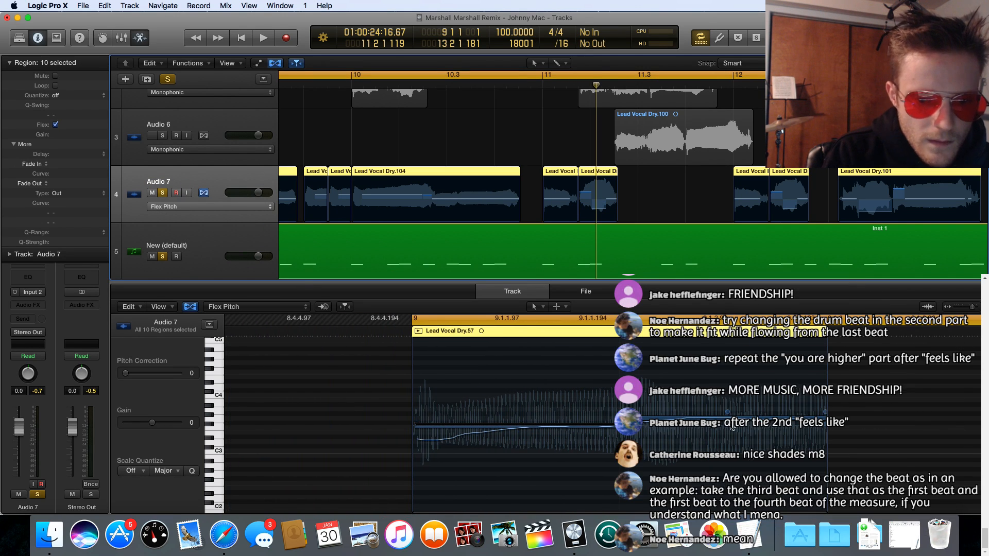
pyautogui.click(655, 415)
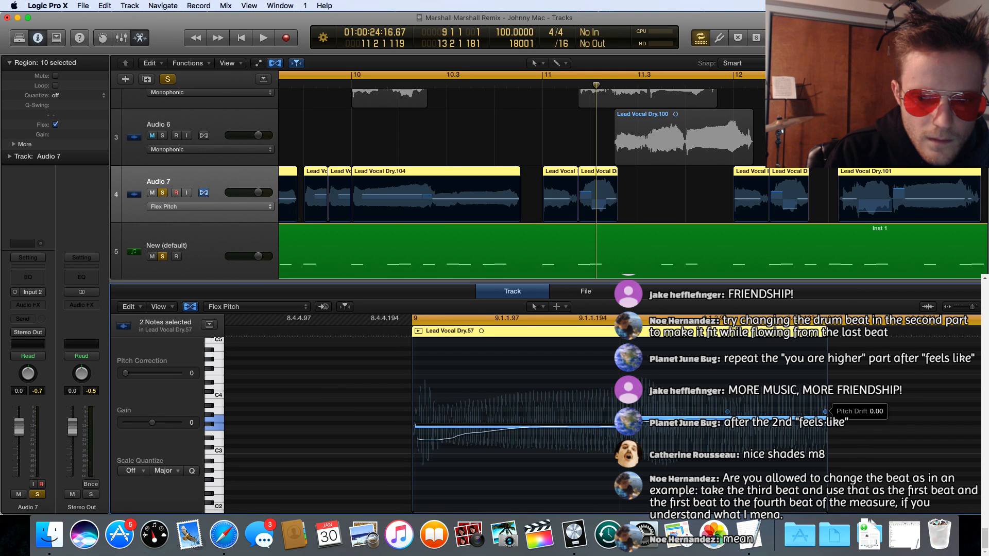
pyautogui.scroll(-3, 793, 443)
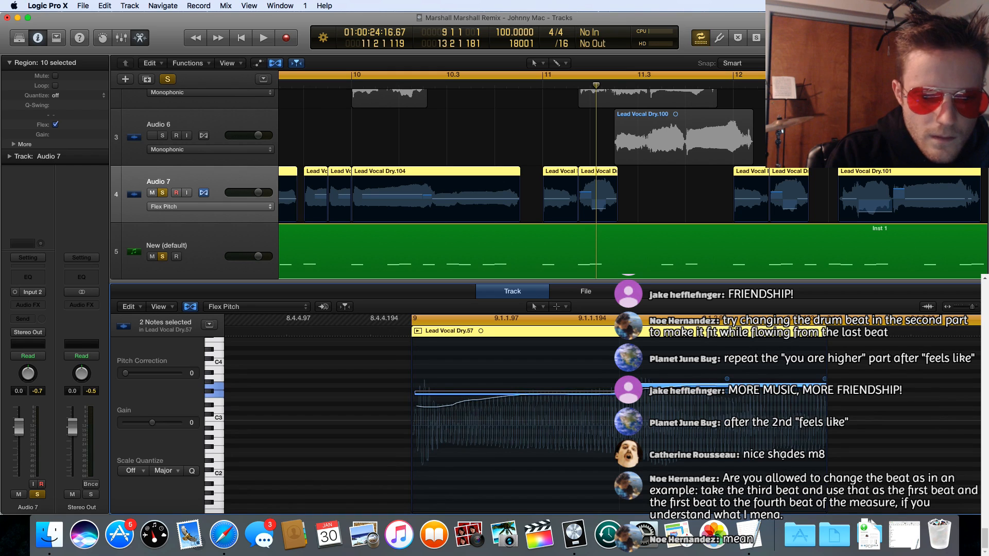
pyautogui.scroll(2, 770, 466)
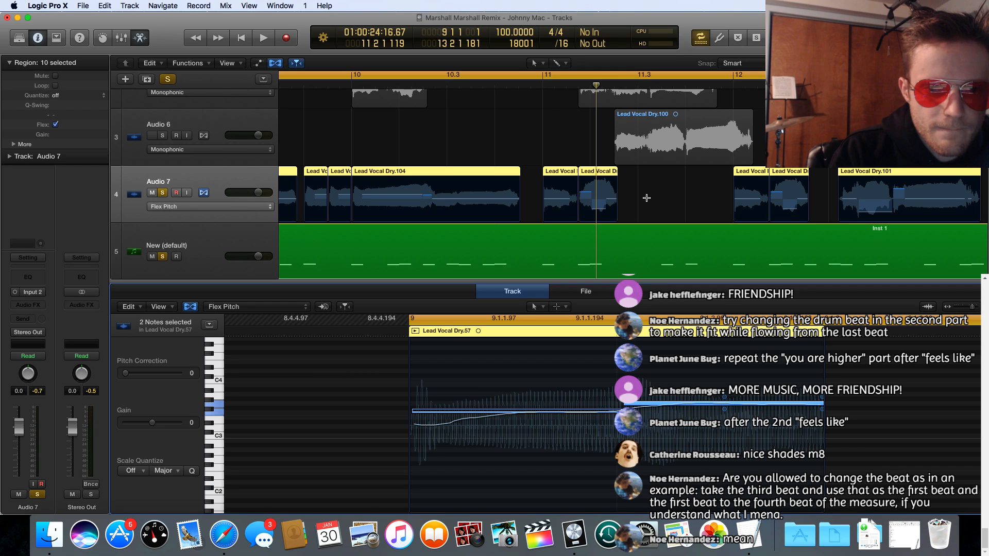
pyautogui.click(603, 175)
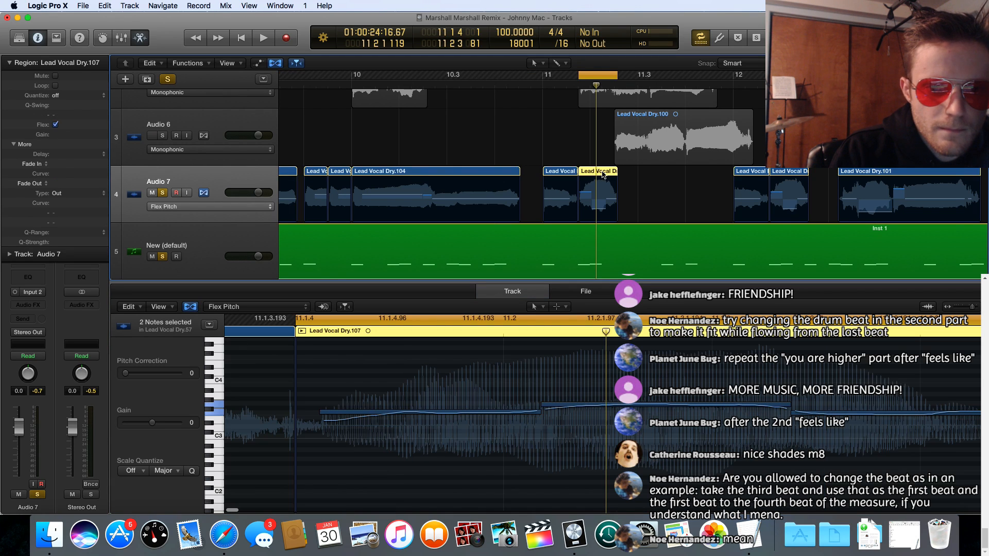
pyautogui.hscroll(5, 688, 467)
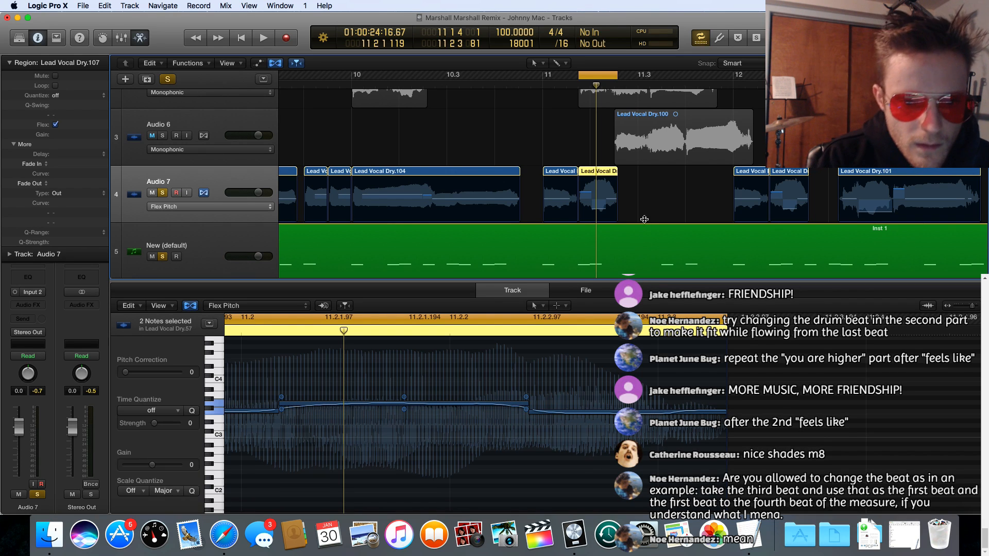
# Step: Enlarge the audio editor and extend the end of Lead Vocal Dry.107 to 11.2.4
pyautogui.moveTo(649, 282); pyautogui.dragTo(639, 185)
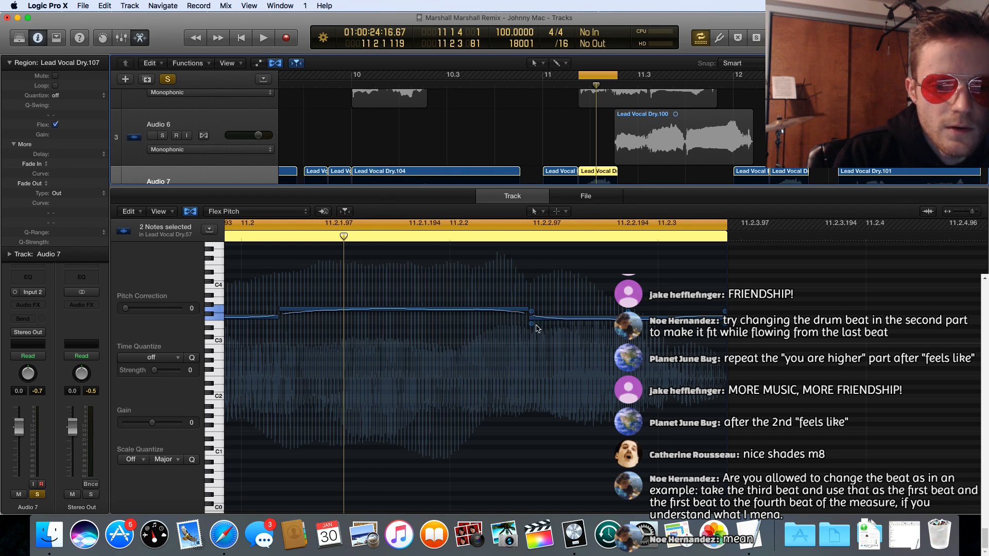
pyautogui.hscroll(-10, 519, 342)
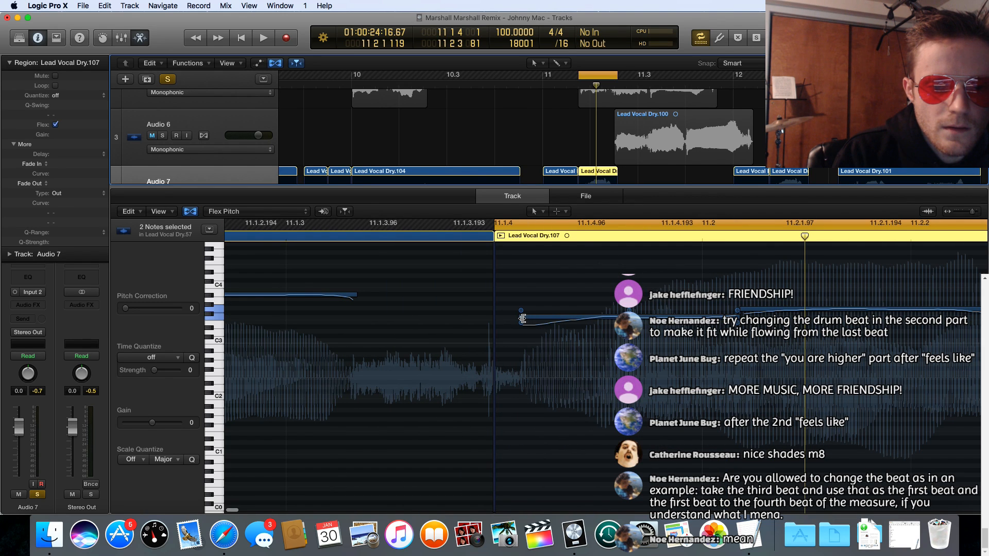
pyautogui.hscroll(10, 522, 318)
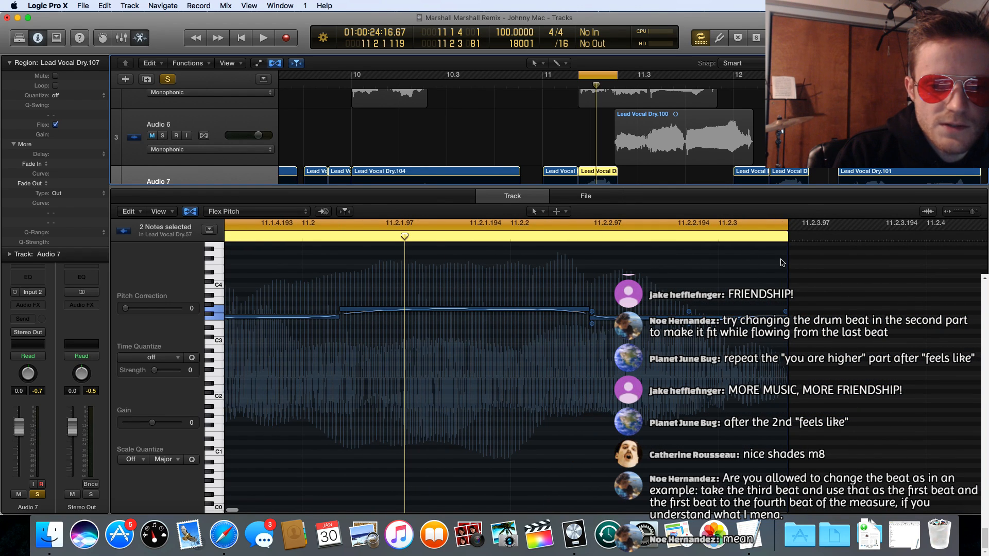
pyautogui.hscroll(2, 770, 441)
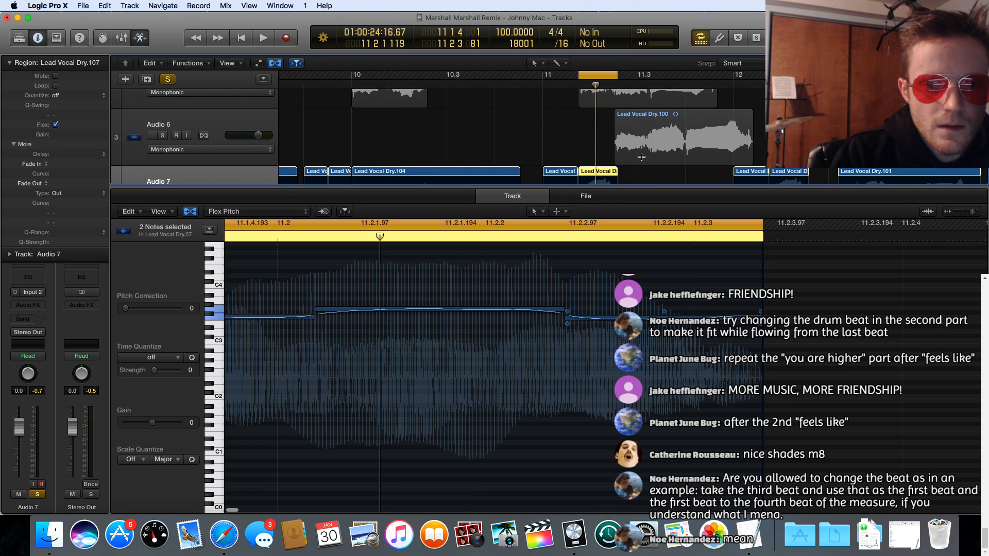
pyautogui.scroll(-3, 610, 164)
pyautogui.moveTo(615, 171); pyautogui.dragTo(625, 172)
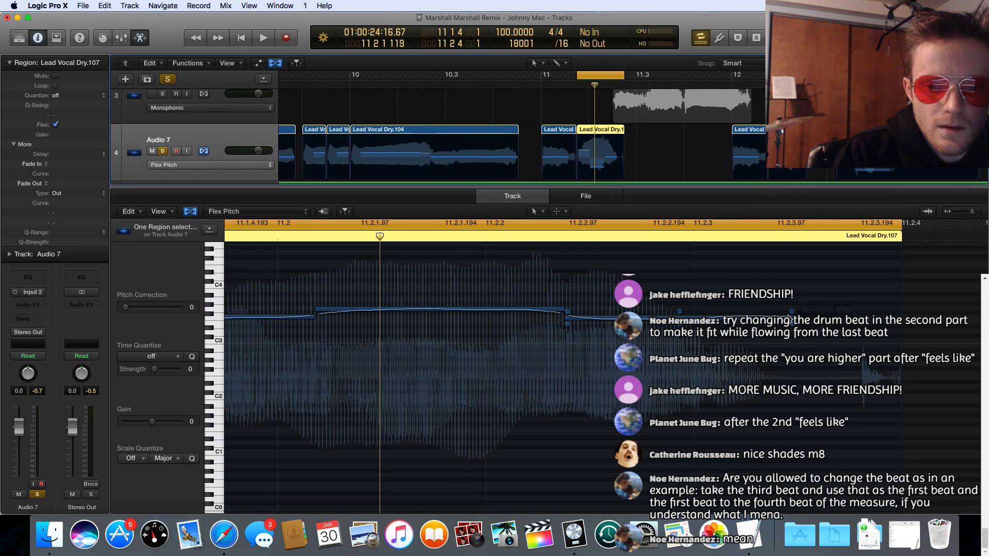
# Step: Try shortening the last pitch note of Lead Vocal Dry.107 slightly, and undo the edit
pyautogui.click(760, 319)
pyautogui.moveTo(760, 322); pyautogui.dragTo(770, 321)
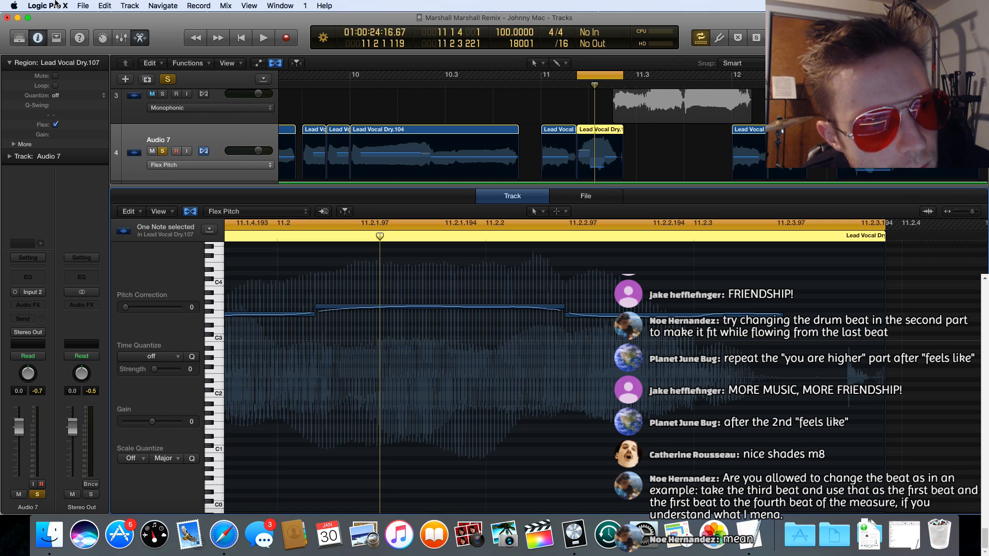
pyautogui.click(104, 6)
pyautogui.click(109, 18)
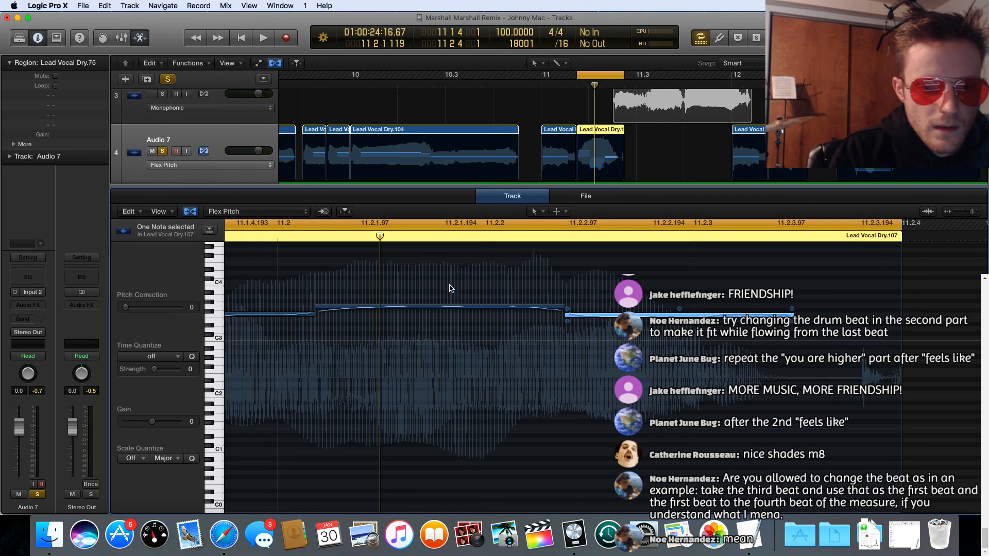
# Step: Try shortening Lead Vocal Dry.107 with all three of its pitch notes selected, and undo the note length edit
pyautogui.press('super+a')
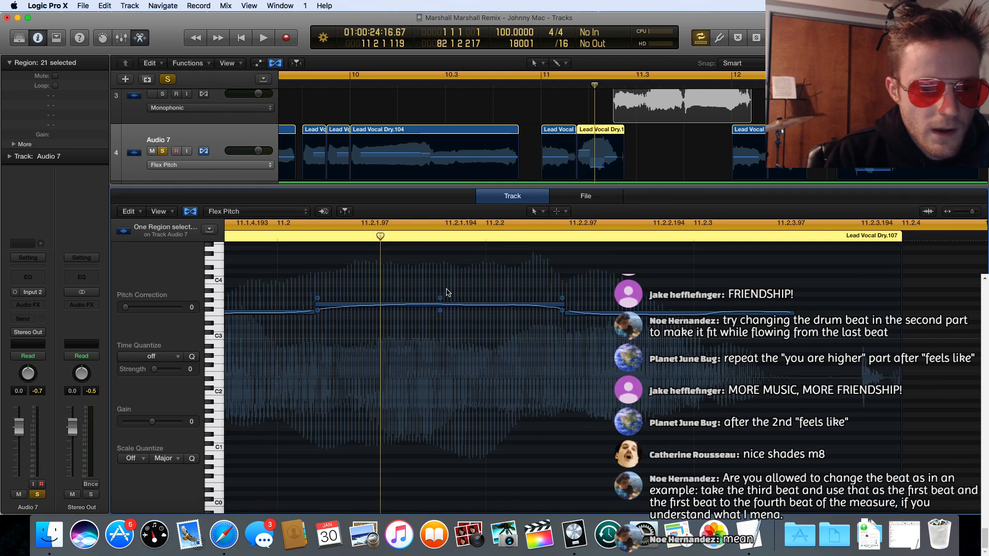
pyautogui.hscroll(-3, 448, 289)
pyautogui.moveTo(658, 316); pyautogui.dragTo(375, 294)
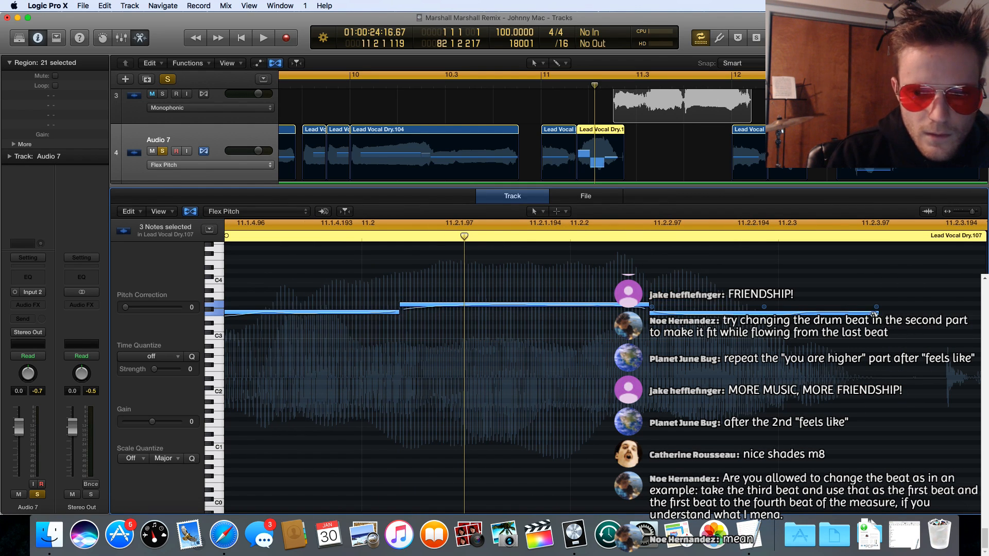
pyautogui.moveTo(875, 313); pyautogui.dragTo(830, 314)
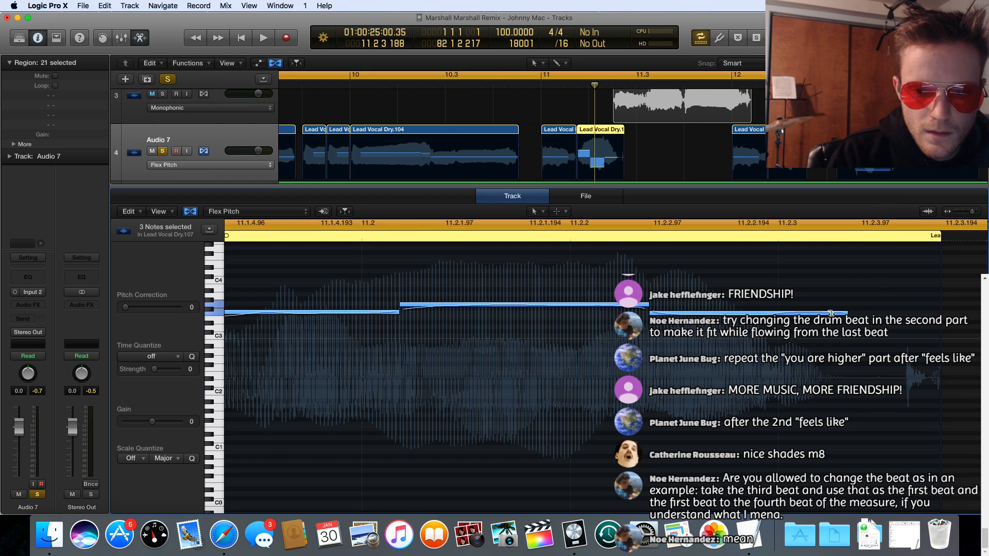
pyautogui.click(464, 327)
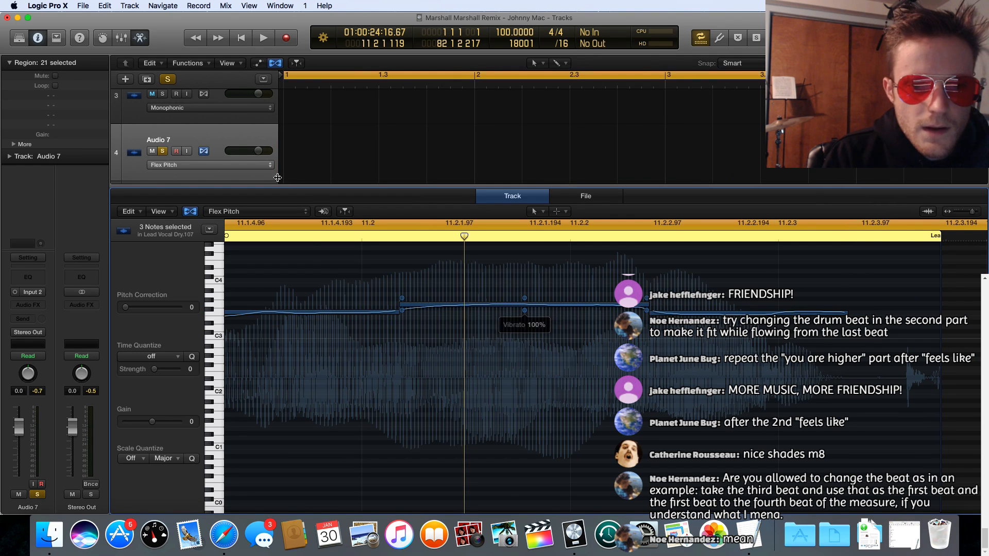
pyautogui.click(105, 5)
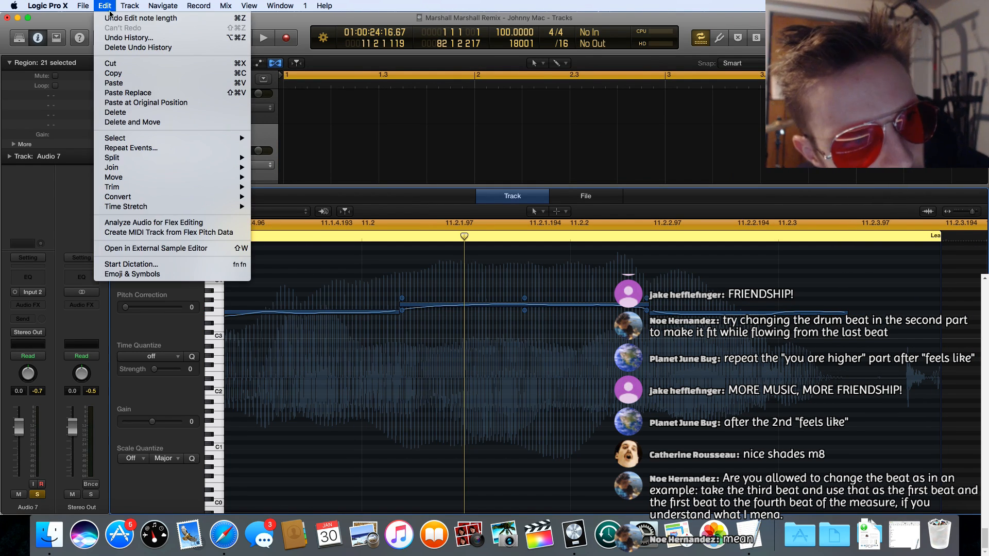
pyautogui.click(112, 17)
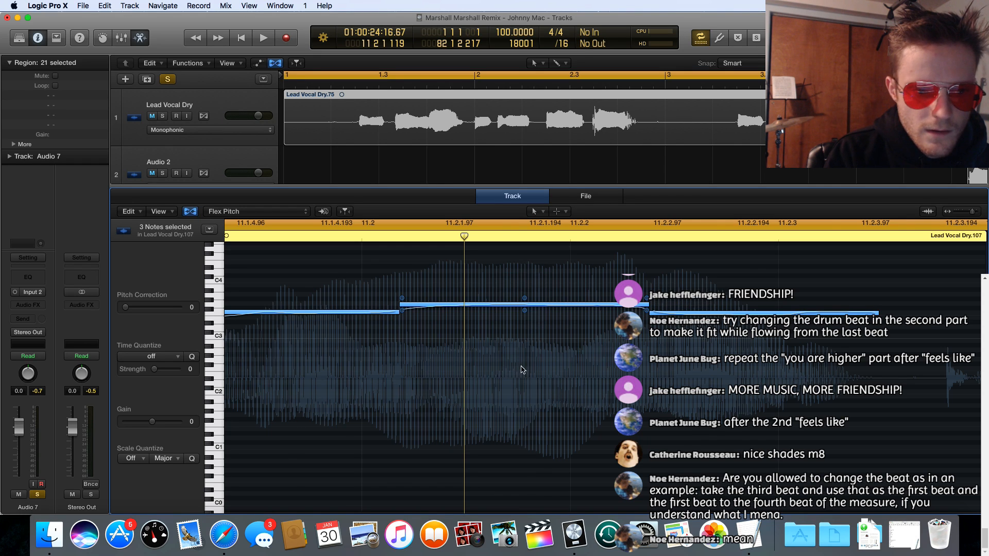
# Step: Shorten the three pitch notes of Lead Vocal Dry.107 individually so they end at about 11.2, 11.2.2 and 11.2.3
pyautogui.hscroll(-5, 524, 370)
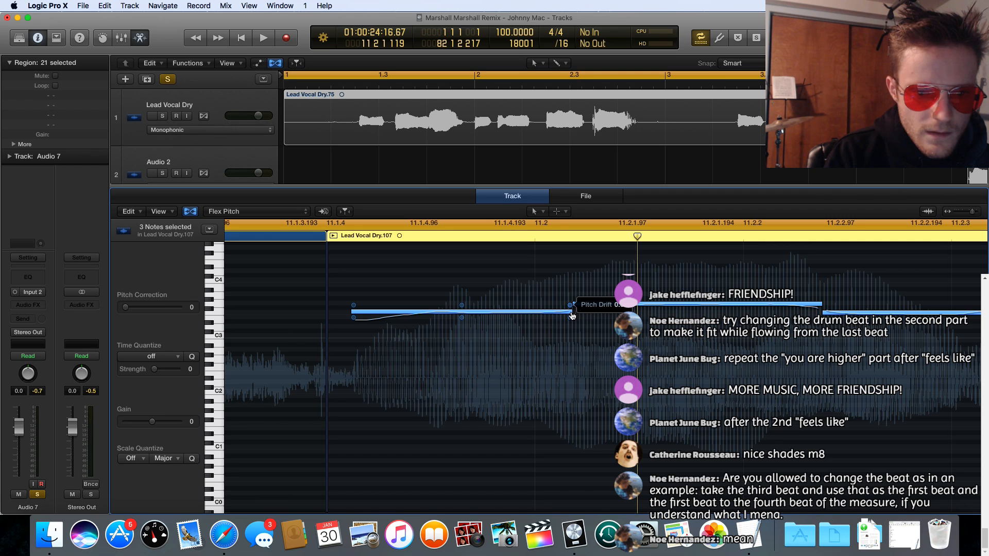
pyautogui.moveTo(569, 315); pyautogui.dragTo(531, 312)
pyautogui.hscroll(3, 786, 308)
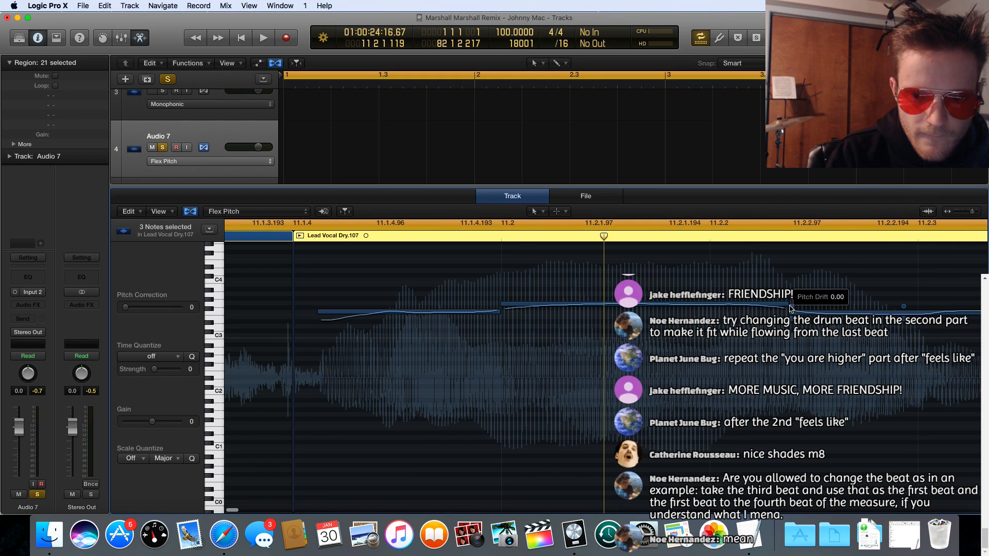
pyautogui.moveTo(785, 306); pyautogui.dragTo(706, 295)
pyautogui.click(604, 285)
pyautogui.hscroll(5, 608, 286)
pyautogui.hscroll(-2, 607, 286)
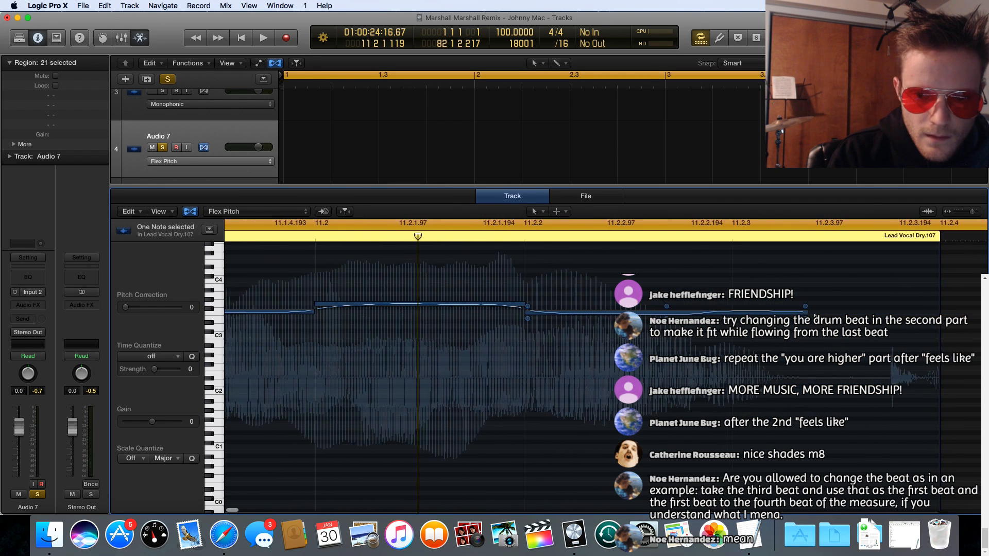
pyautogui.moveTo(804, 313); pyautogui.dragTo(693, 310)
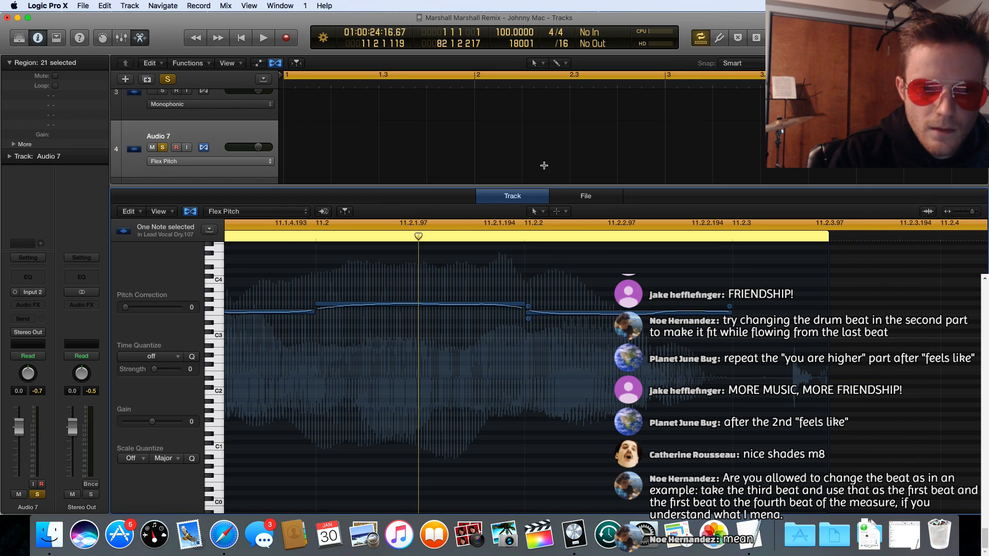
# Step: Close the audio editor to give the track arrangement the full window
pyautogui.scroll(-6, 544, 166)
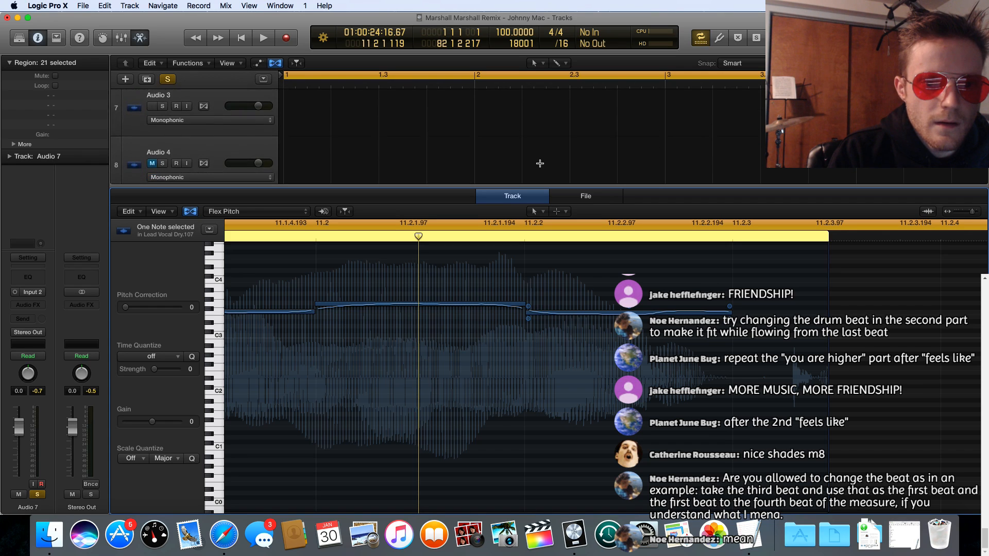
pyautogui.scroll(6, 540, 163)
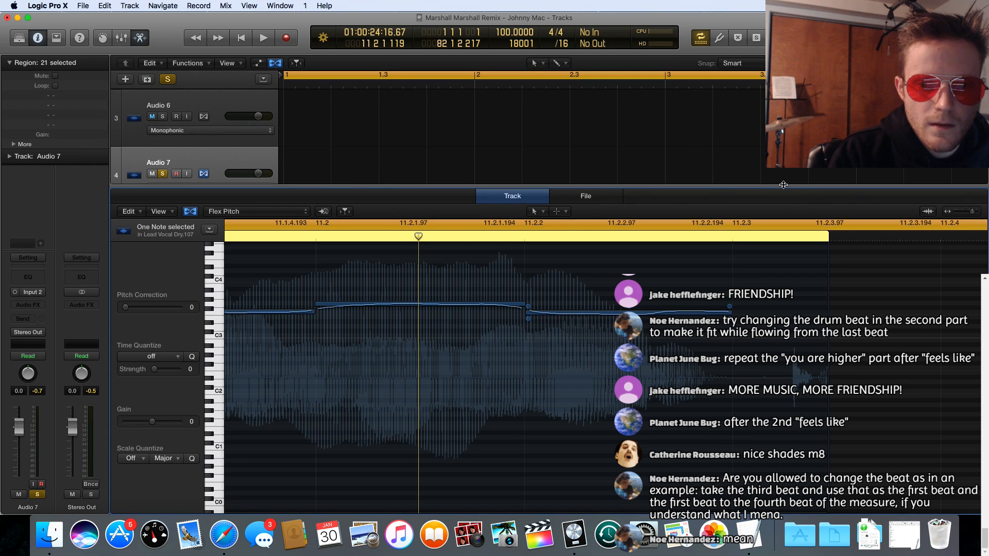
pyautogui.press('e')
pyautogui.scroll(3, 680, 170)
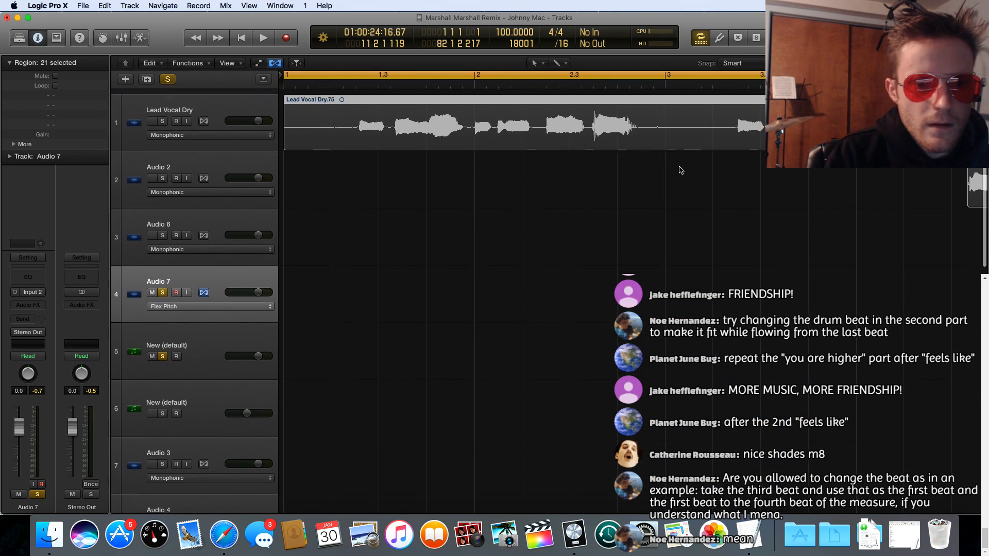
# Step: Turn off the cycle range and play the arrangement from just before bar 11 to hear the shortened vocal
pyautogui.hscroll(10, 680, 170)
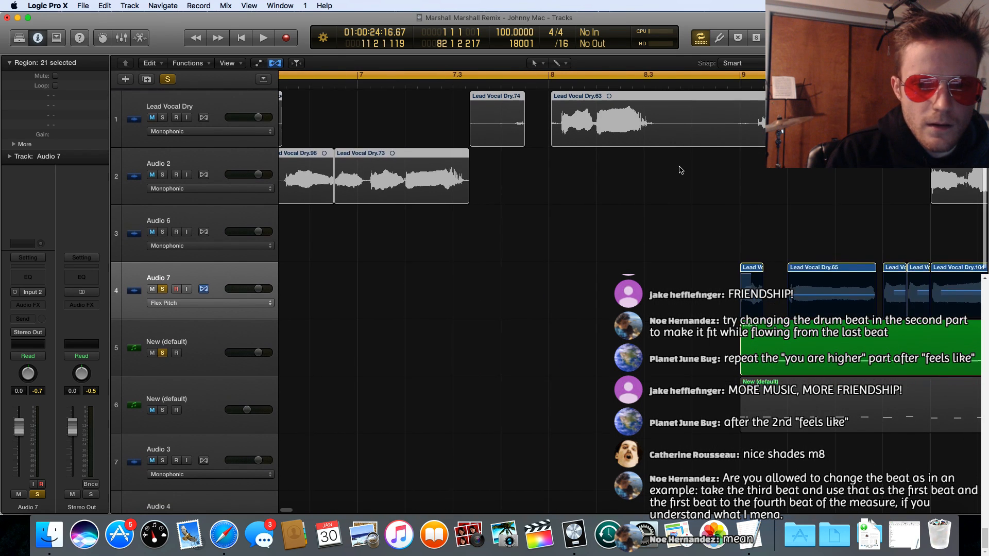
pyautogui.hscroll(3, 680, 170)
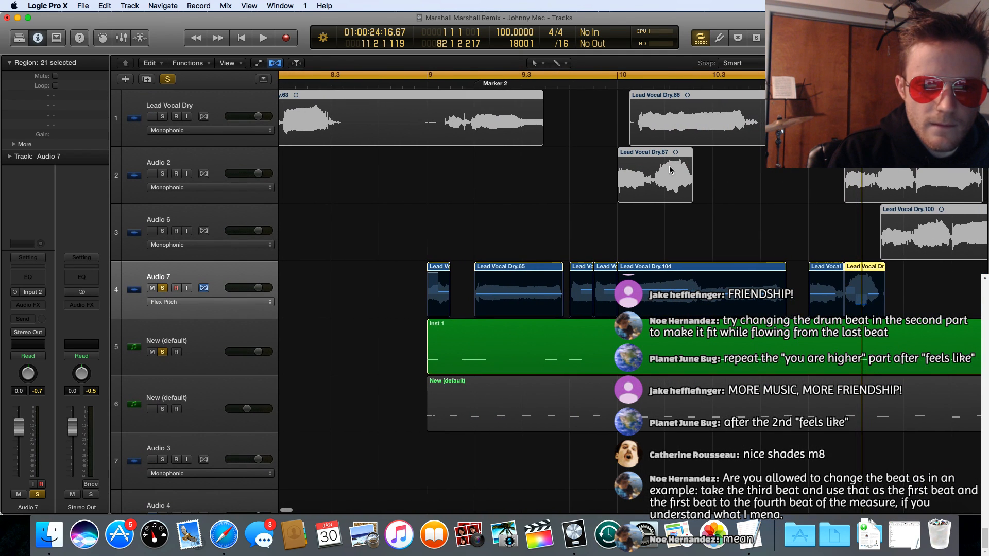
pyautogui.hscroll(5, 669, 170)
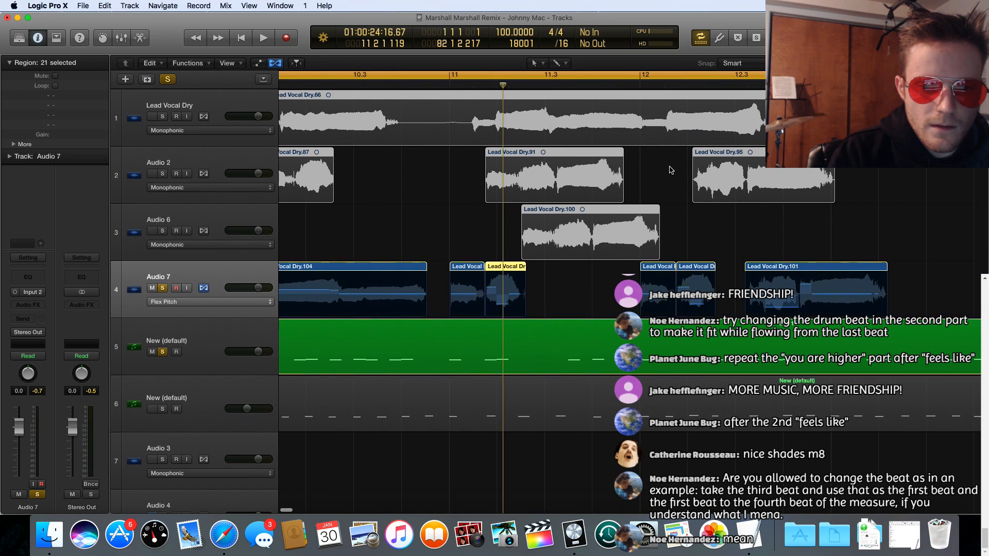
pyautogui.hscroll(-1, 669, 170)
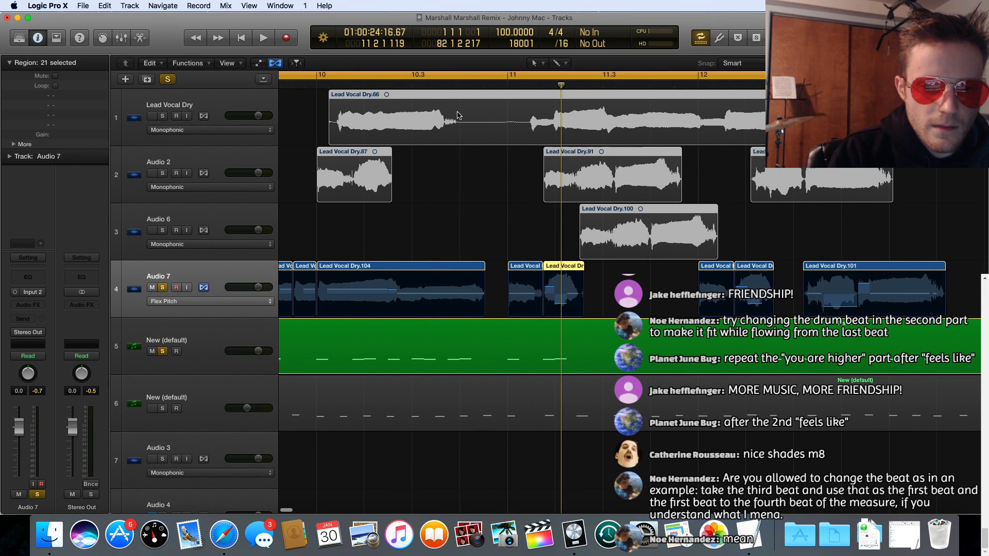
pyautogui.press('space')
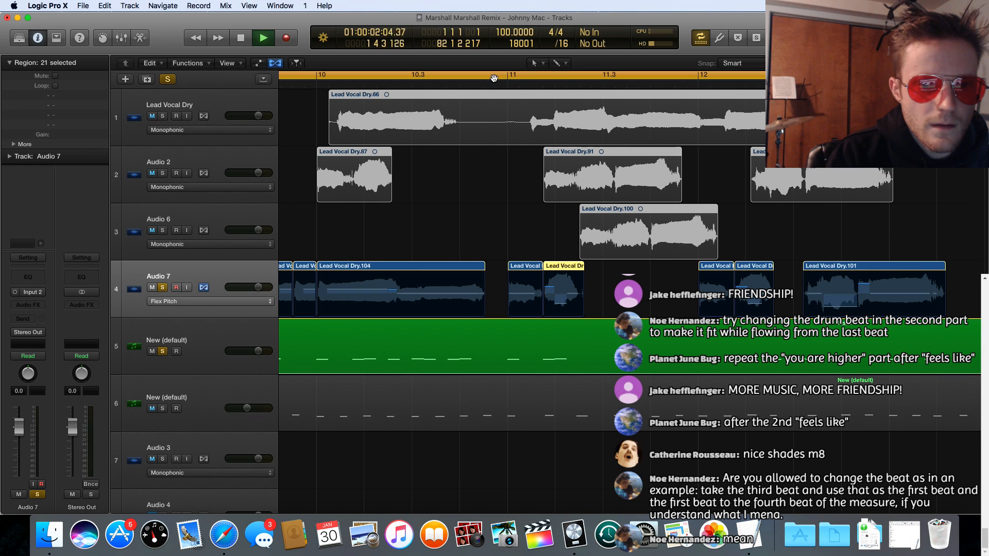
pyautogui.click(495, 78)
pyautogui.click(493, 85)
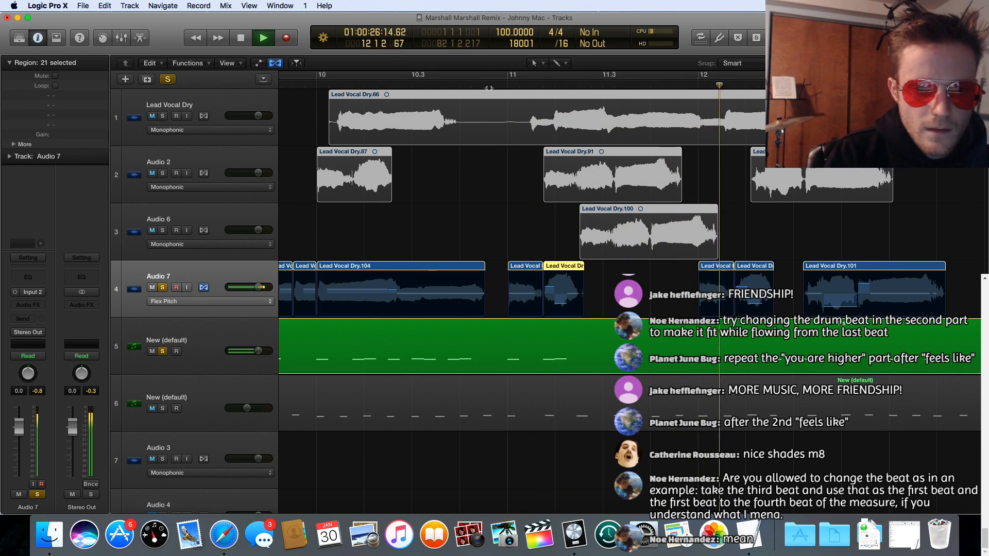
# Step: Replay the passage from just before bar 11 several times to check the shortened vocal words against the beat
pyautogui.click(497, 87)
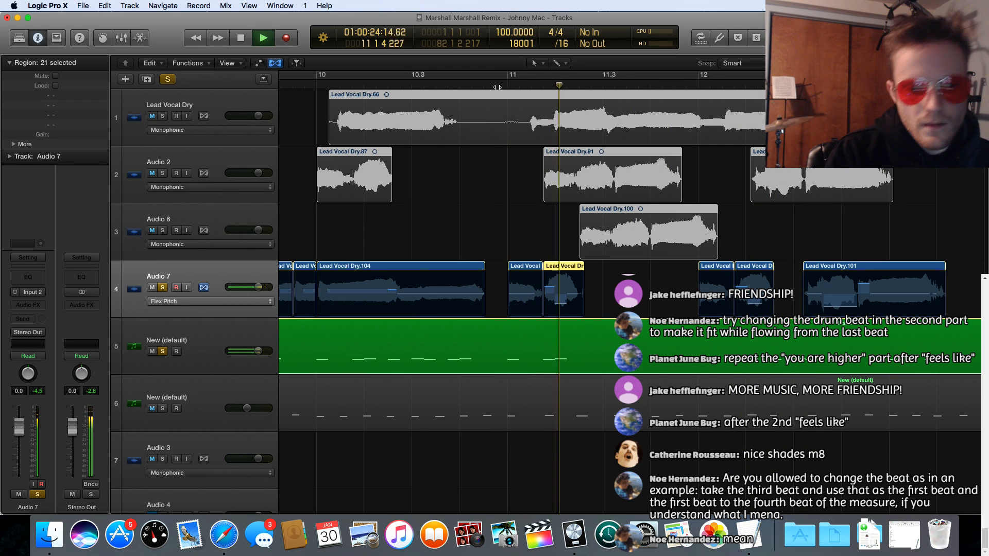
pyautogui.press('space')
pyautogui.click(497, 86)
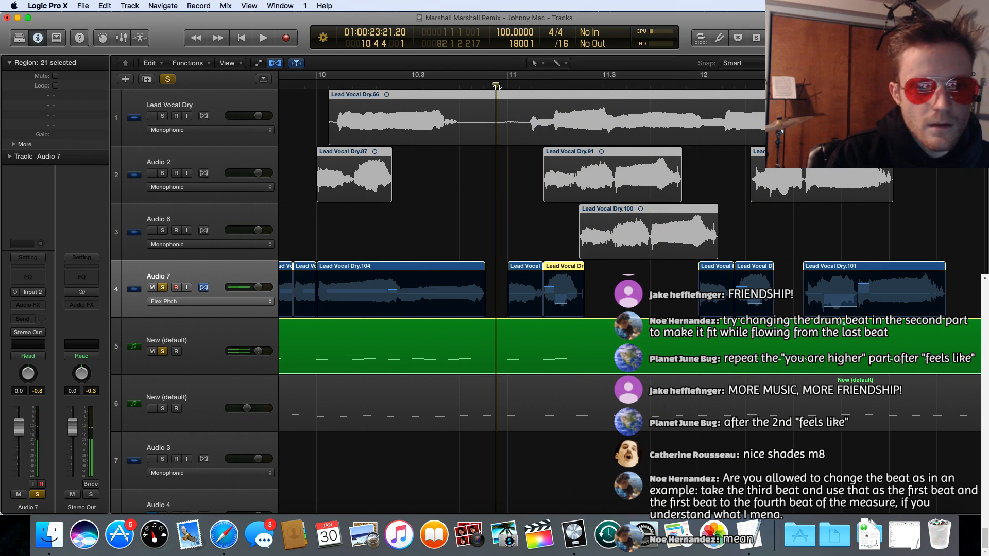
pyautogui.press('space')
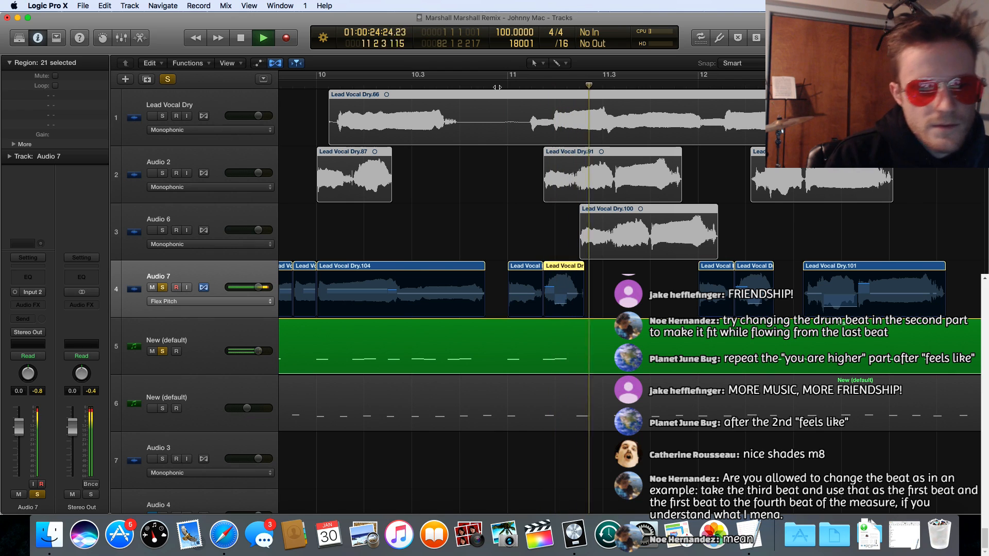
pyautogui.click(497, 86)
pyautogui.press('space')
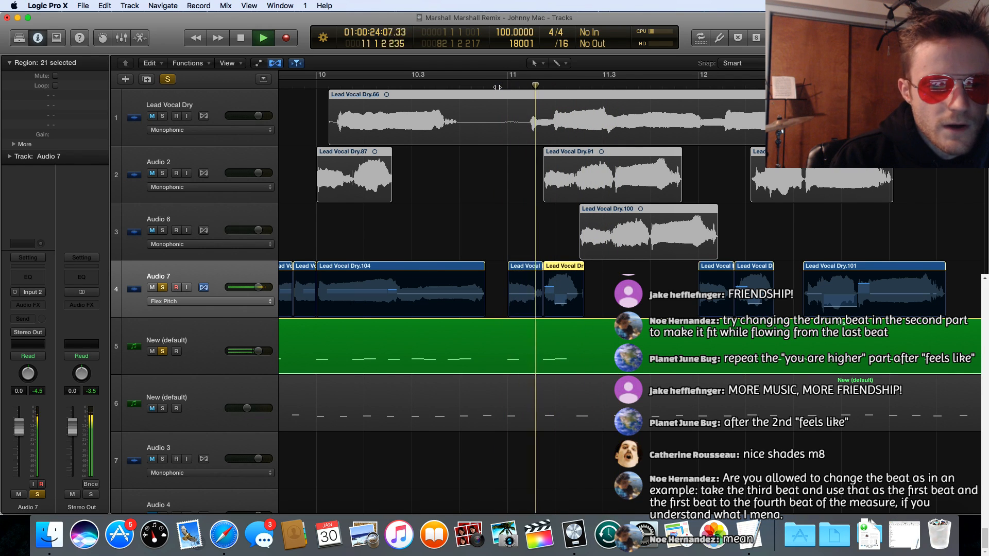
pyautogui.press('space')
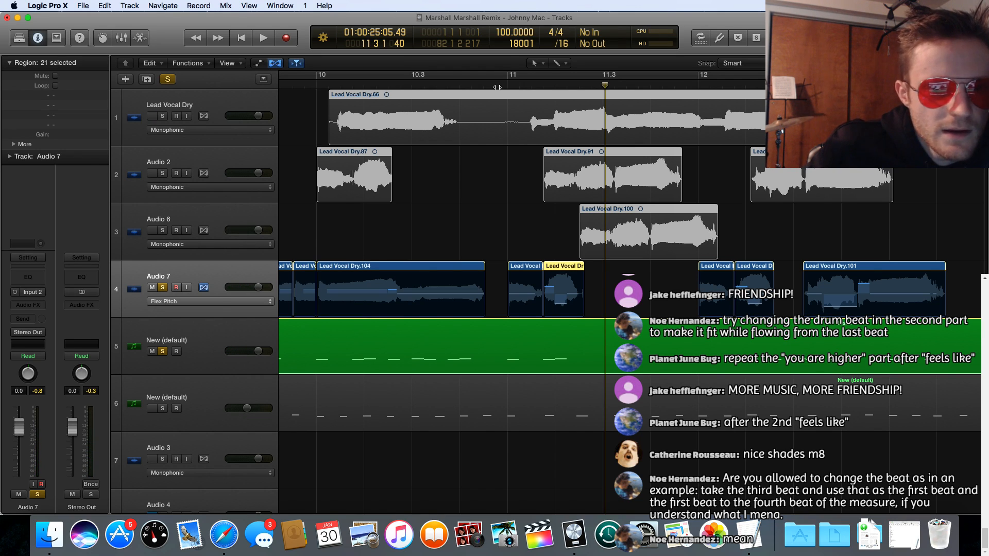
# Step: Place the playhead at bar 11 and look over the Audio 7 vocal regions between bars 9 and 13
pyautogui.hscroll(-2, 497, 86)
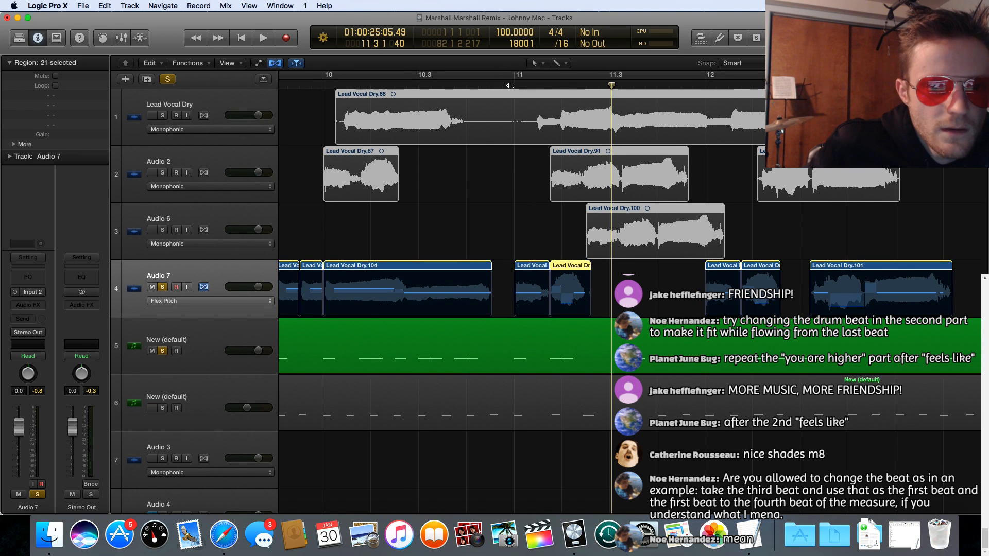
pyautogui.click(510, 85)
pyautogui.hscroll(2, 511, 85)
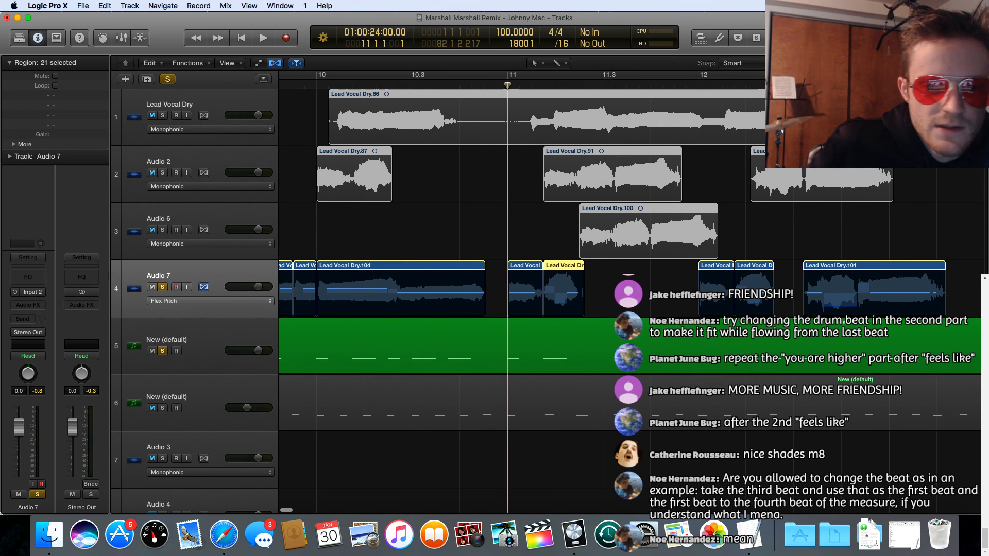
pyautogui.hscroll(5, 662, 297)
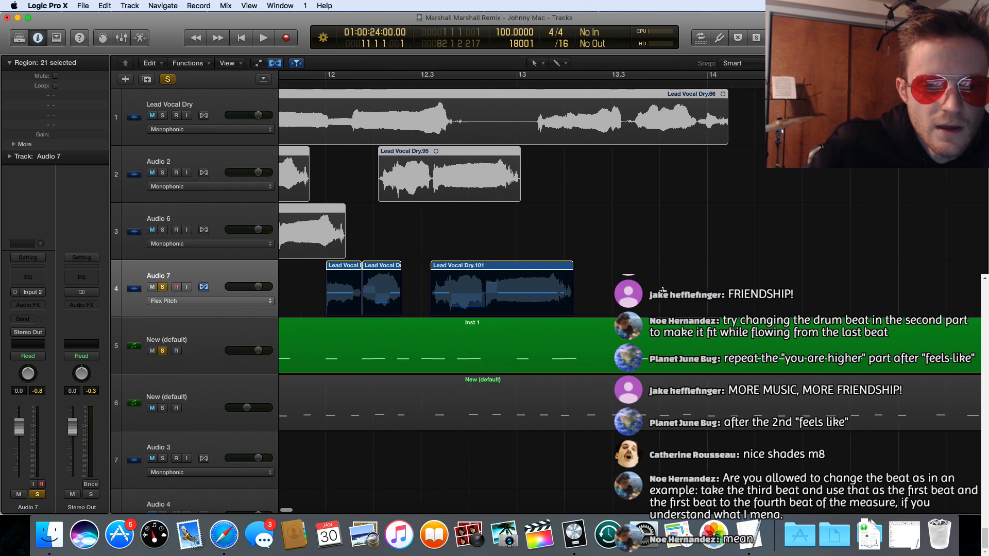
pyautogui.hscroll(-10, 660, 288)
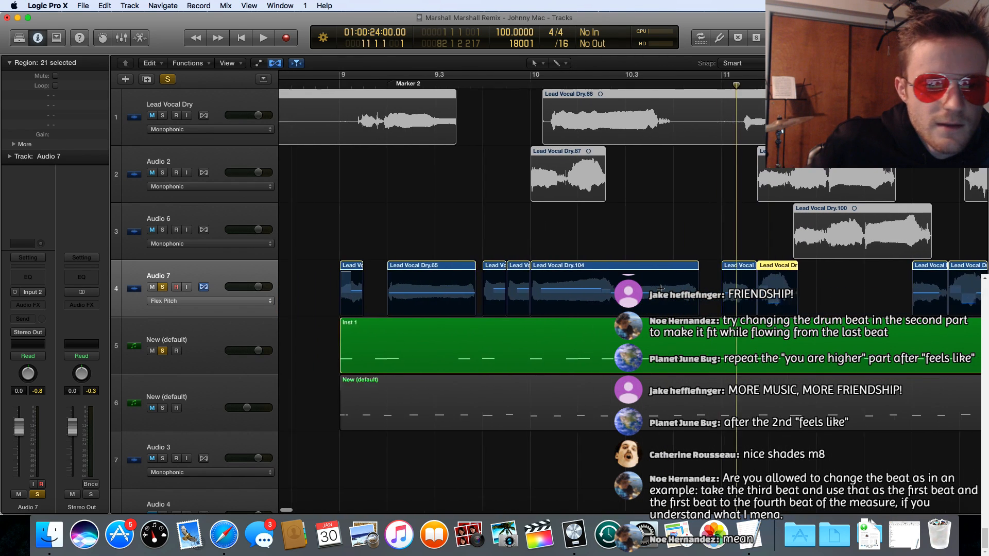
pyautogui.hscroll(4, 477, 209)
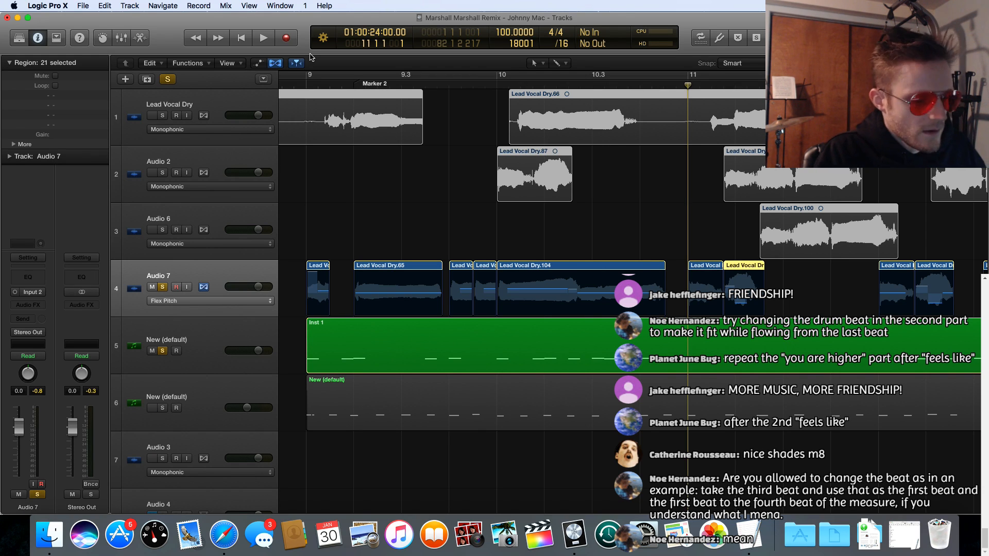
# Step: Play the arrangement from bar 9 into bar 13 to review the whole rearranged vocal line, and stop playback
pyautogui.click(304, 80)
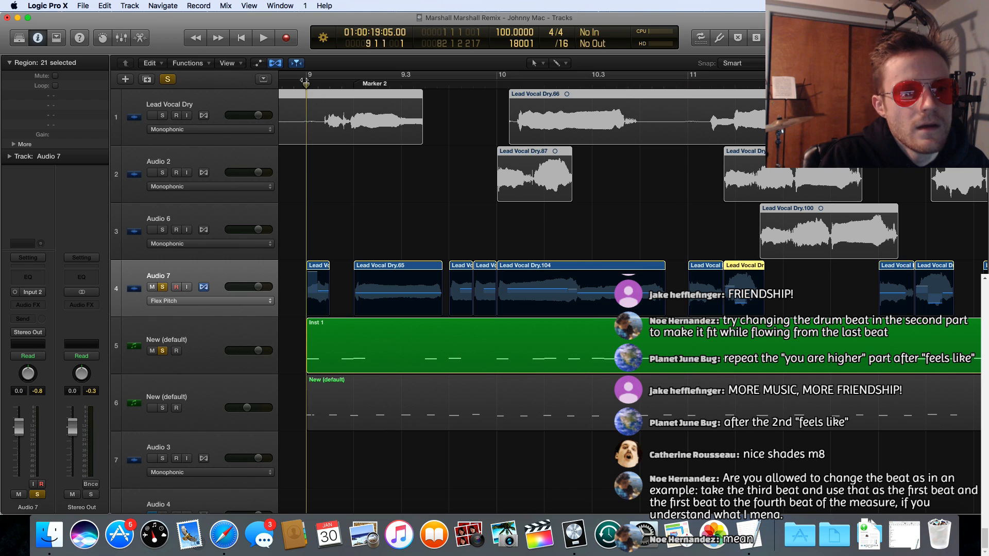
pyautogui.press('space')
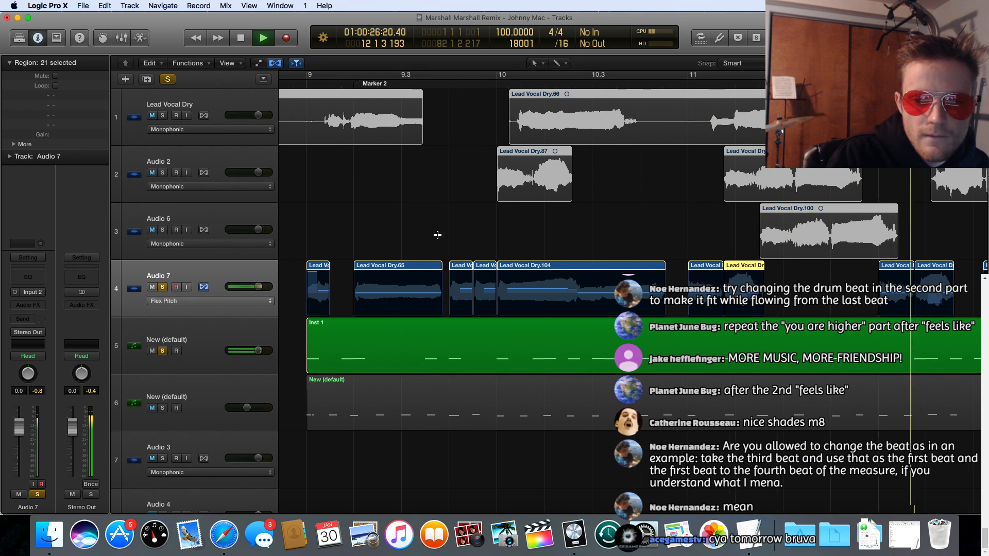
pyautogui.hscroll(5, 437, 234)
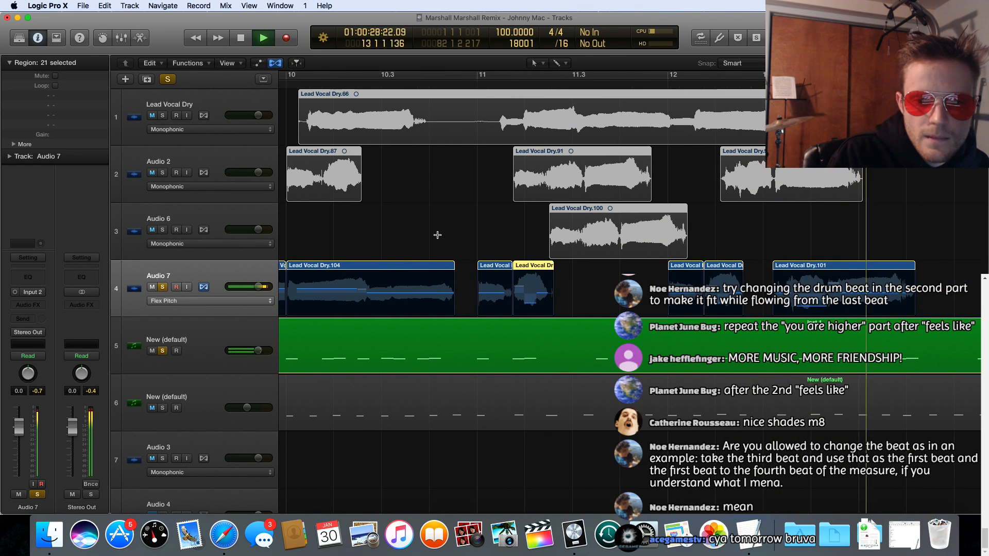
pyautogui.press('space')
pyautogui.hscroll(-10, 428, 234)
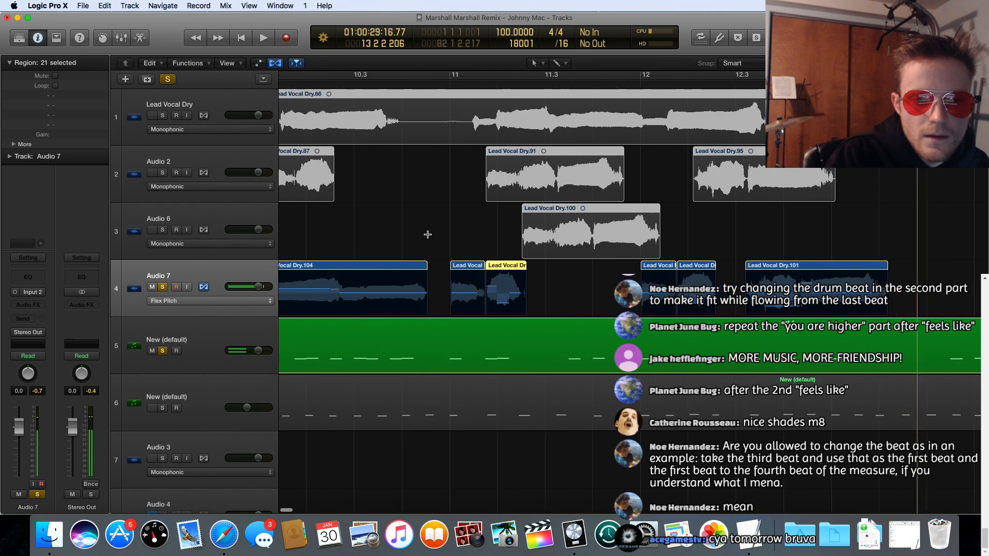